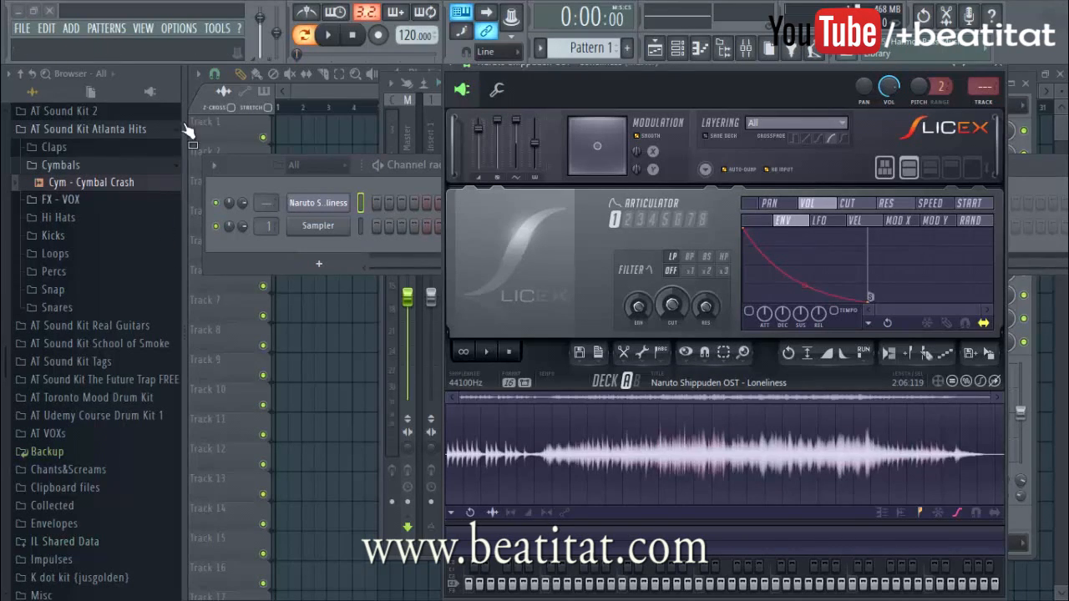
- Collapse the AT Sound Kit Atlanta Hits folder in the browser and bring the Slicex editor back to the front
{"action": "left_click", "coordinate": [110, 130]}
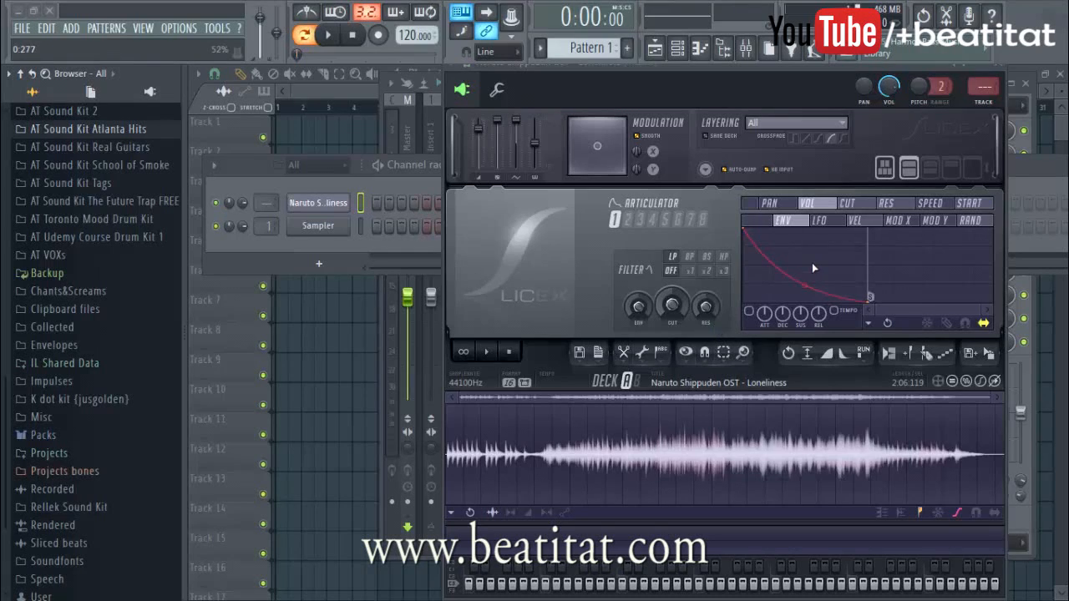
{"action": "left_click", "coordinate": [353, 240]}
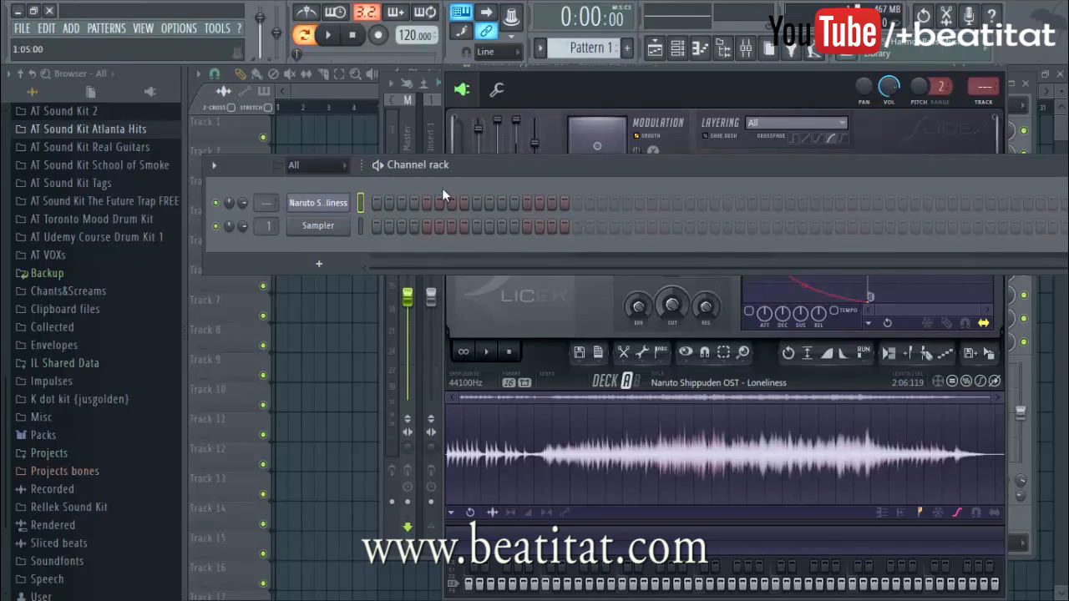
{"action": "left_click", "coordinate": [554, 70]}
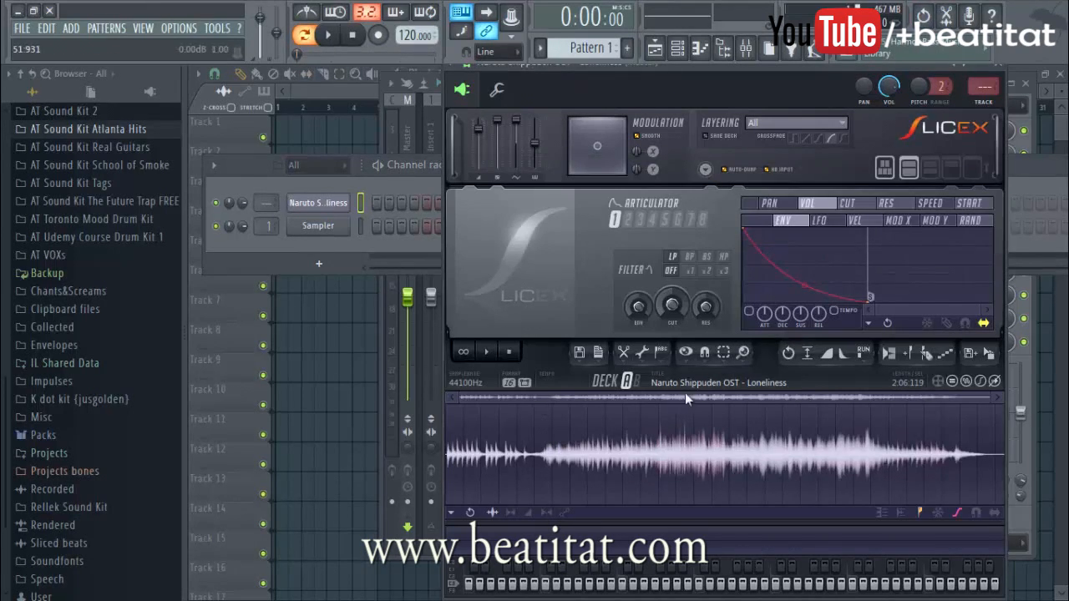
{"action": "right_click", "coordinate": [344, 203]}
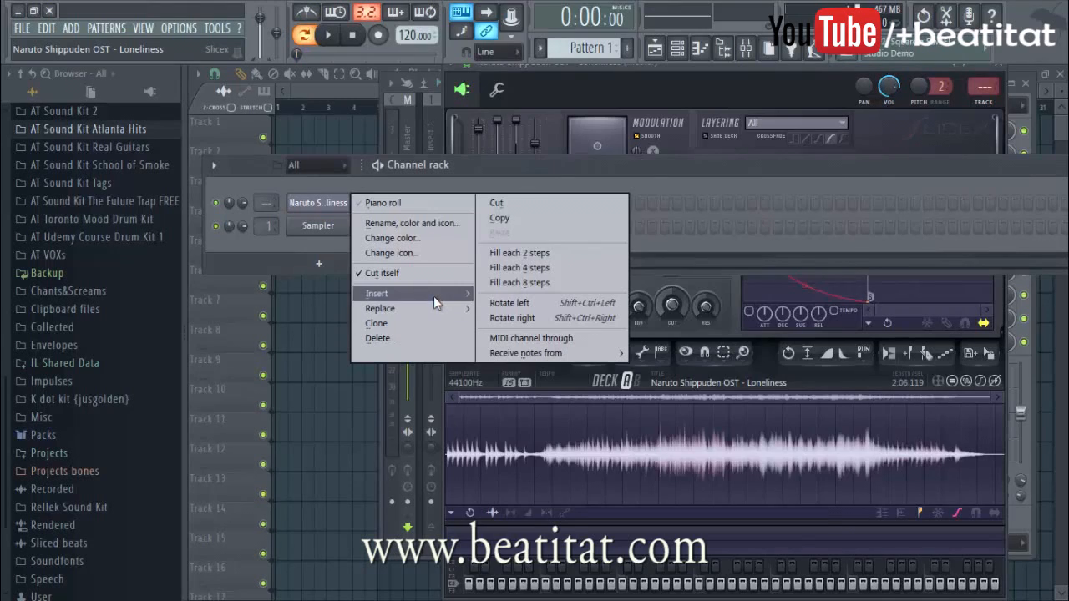
{"action": "mouse_move", "coordinate": [433, 295]}
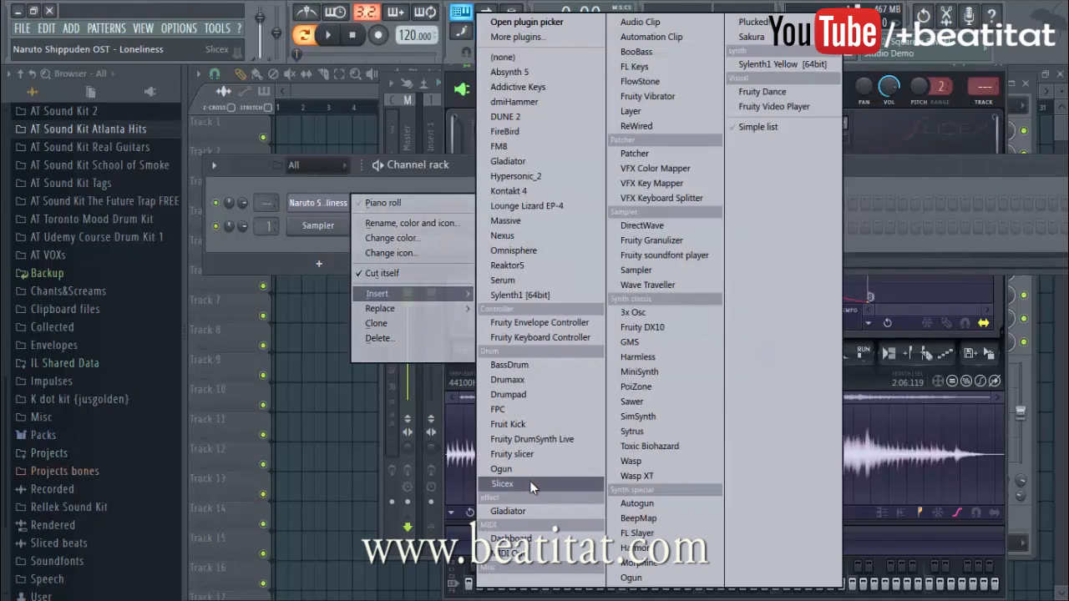
{"action": "left_click", "coordinate": [294, 244]}
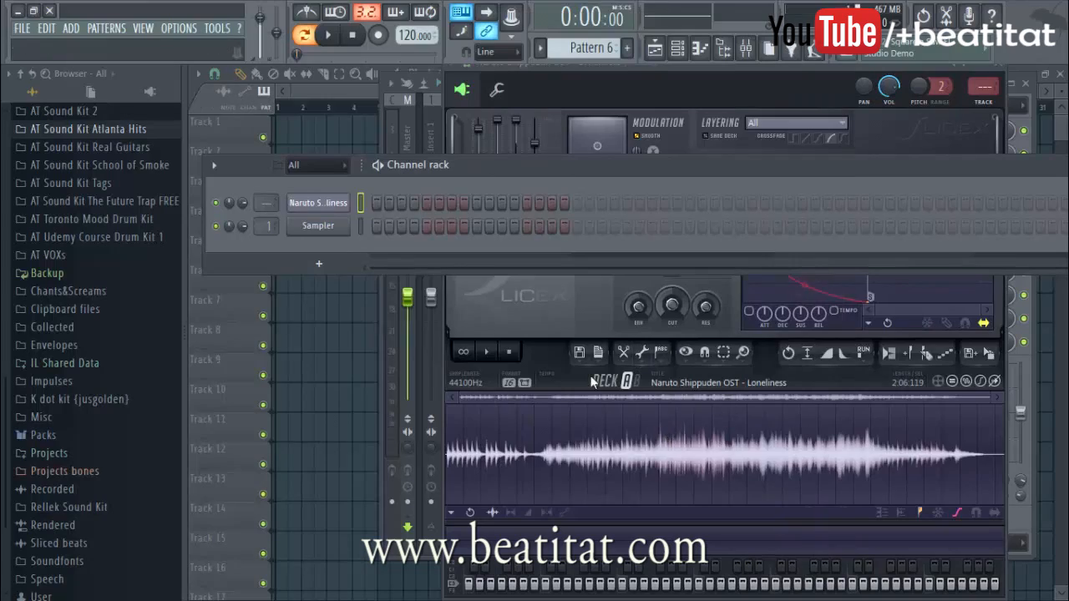
{"action": "left_click", "coordinate": [543, 332]}
{"action": "left_click", "coordinate": [580, 353]}
{"action": "left_click", "coordinate": [629, 365]}
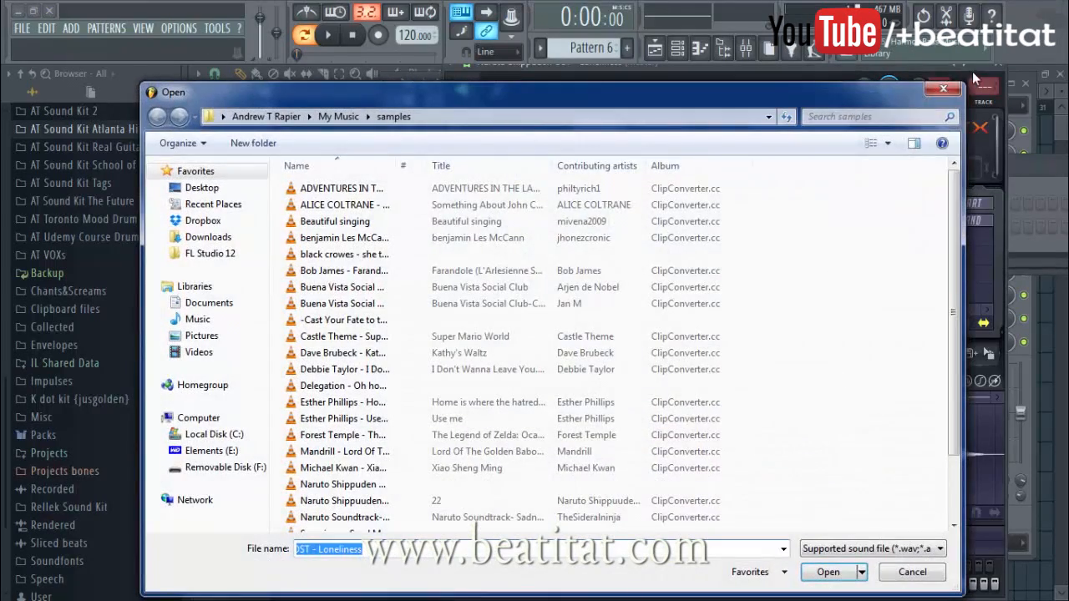
{"action": "left_click", "coordinate": [939, 92]}
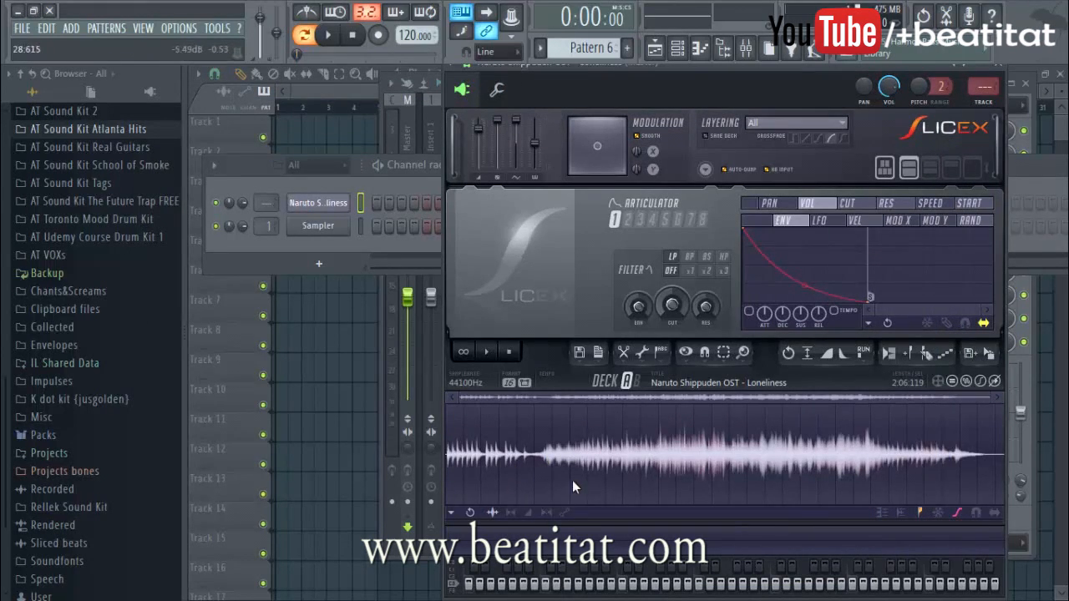
- Preview the Naruto Shippuden OST - Loneliness sample in Slicex and stop playback
{"action": "left_click", "coordinate": [598, 408]}
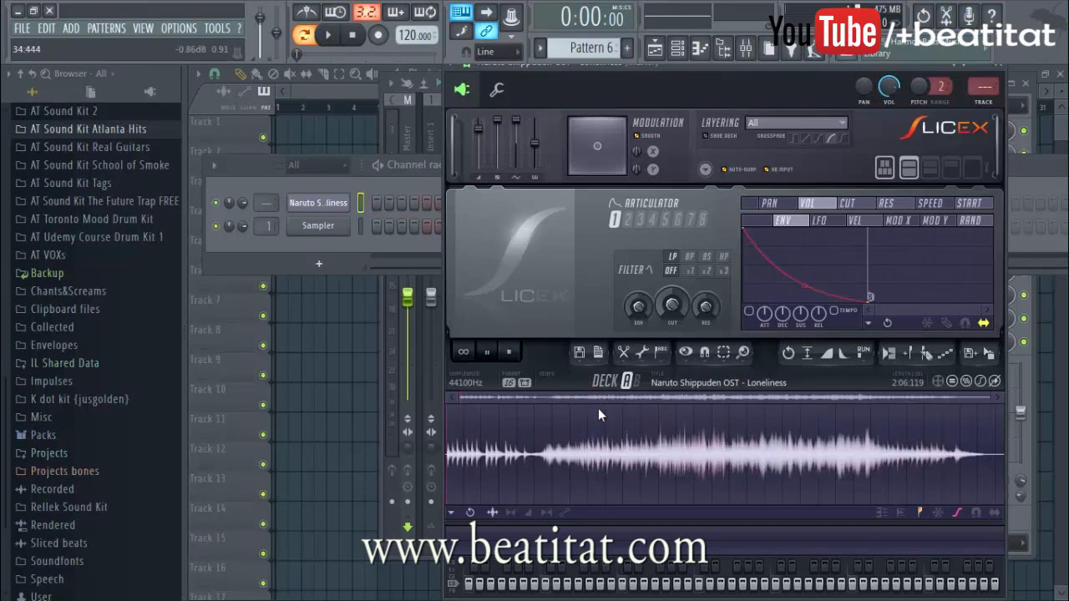
{"action": "left_click", "coordinate": [509, 352]}
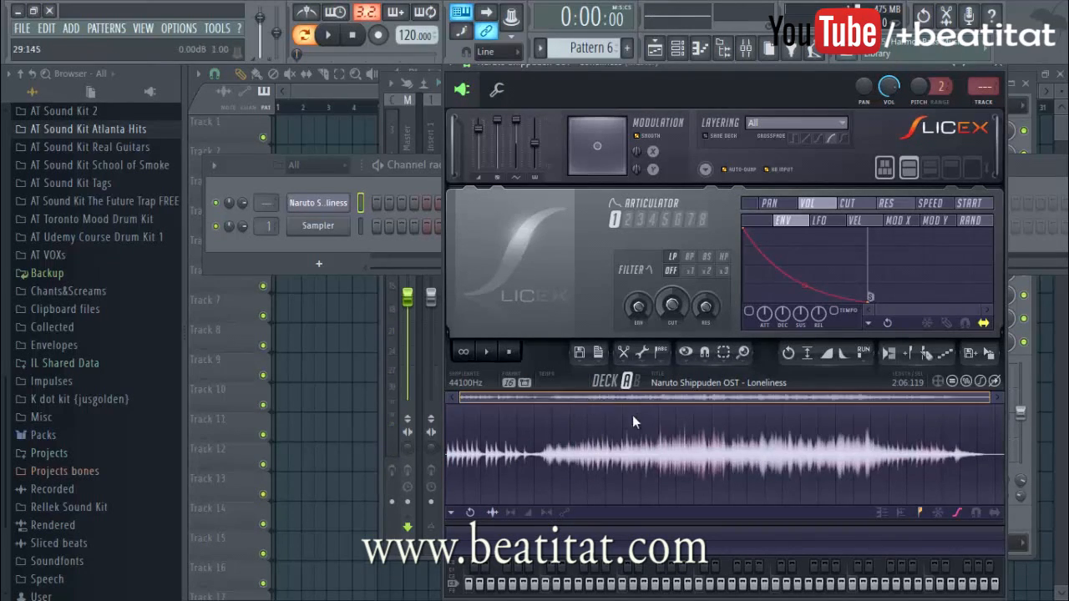
{"action": "left_click", "coordinate": [752, 467]}
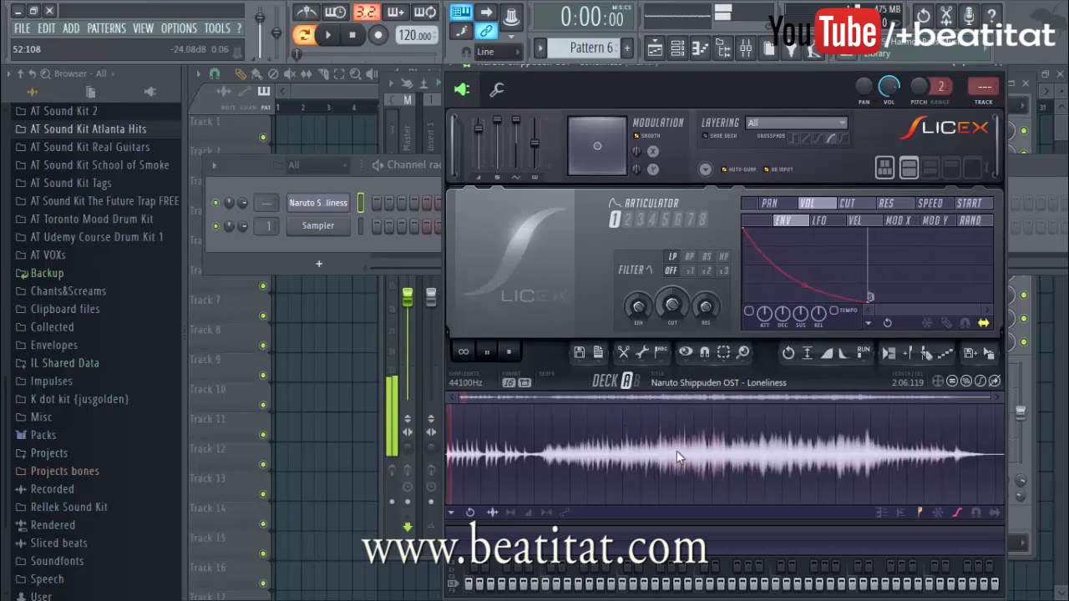
{"action": "left_click", "coordinate": [508, 354]}
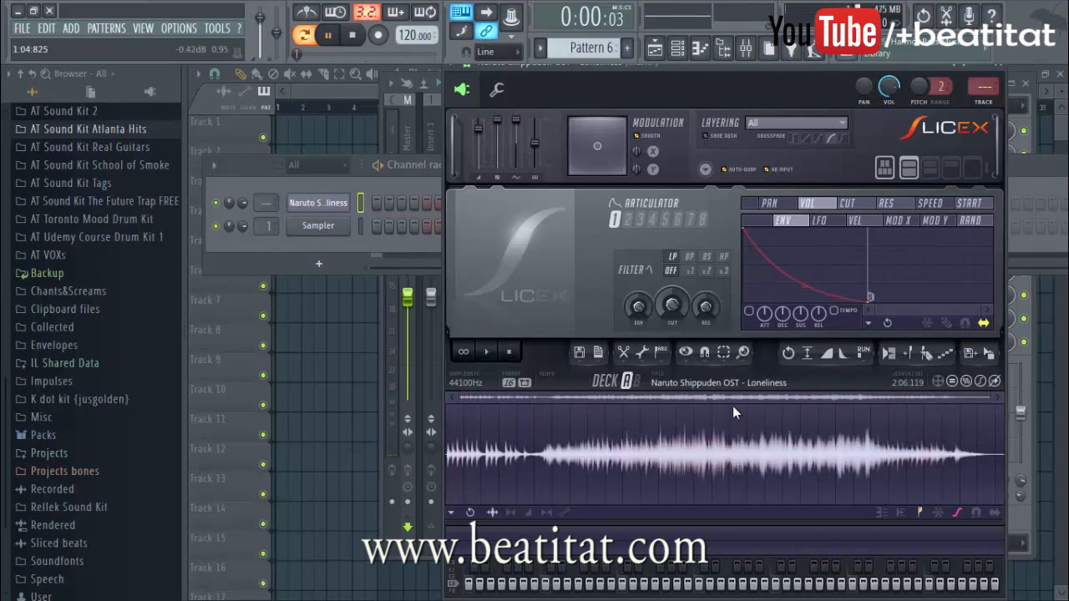
- Select the first two hits of the sample's waveform, from about 0:501 to 2:687
{"action": "left_click", "coordinate": [319, 227]}
{"action": "left_click", "coordinate": [318, 203]}
{"action": "scroll", "coordinate": [555, 441], "scroll_direction": "up", "scroll_amount": 5}
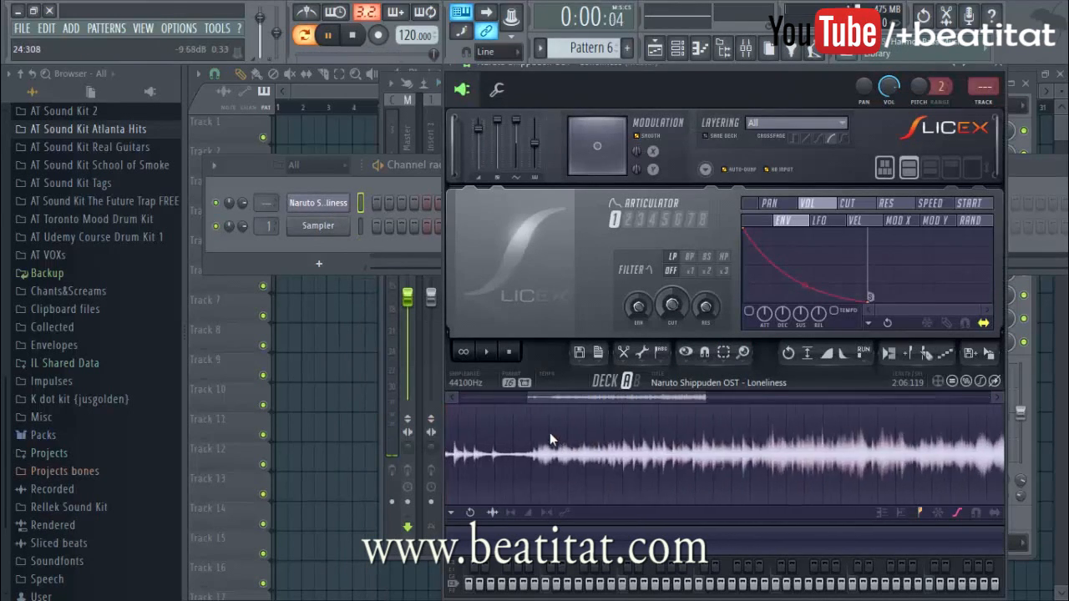
{"action": "left_click_drag", "start_coordinate": [570, 397], "coordinate": [499, 393]}
{"action": "scroll", "coordinate": [453, 442], "scroll_direction": "up", "scroll_amount": 4}
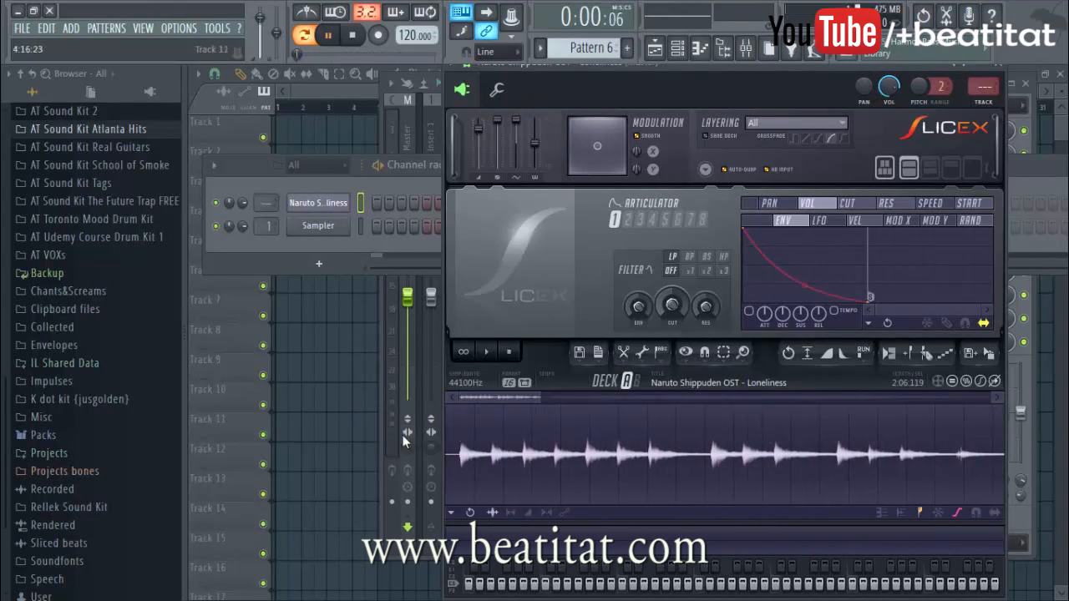
{"action": "scroll", "coordinate": [494, 440], "scroll_direction": "up", "scroll_amount": 3}
{"action": "left_click_drag", "start_coordinate": [484, 397], "coordinate": [430, 409]}
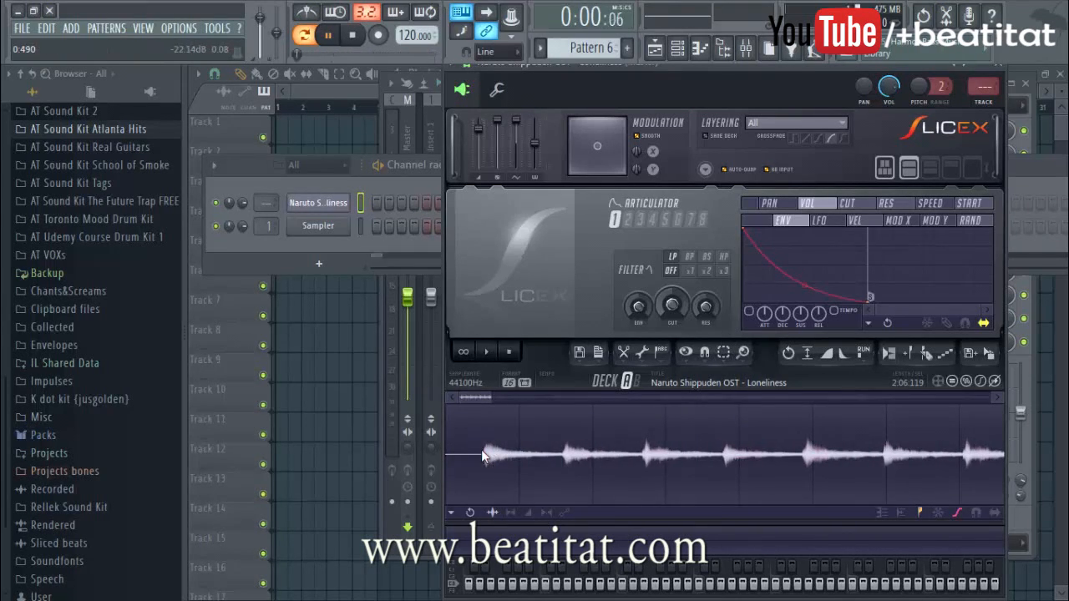
{"action": "left_click_drag", "start_coordinate": [482, 449], "coordinate": [508, 449]}
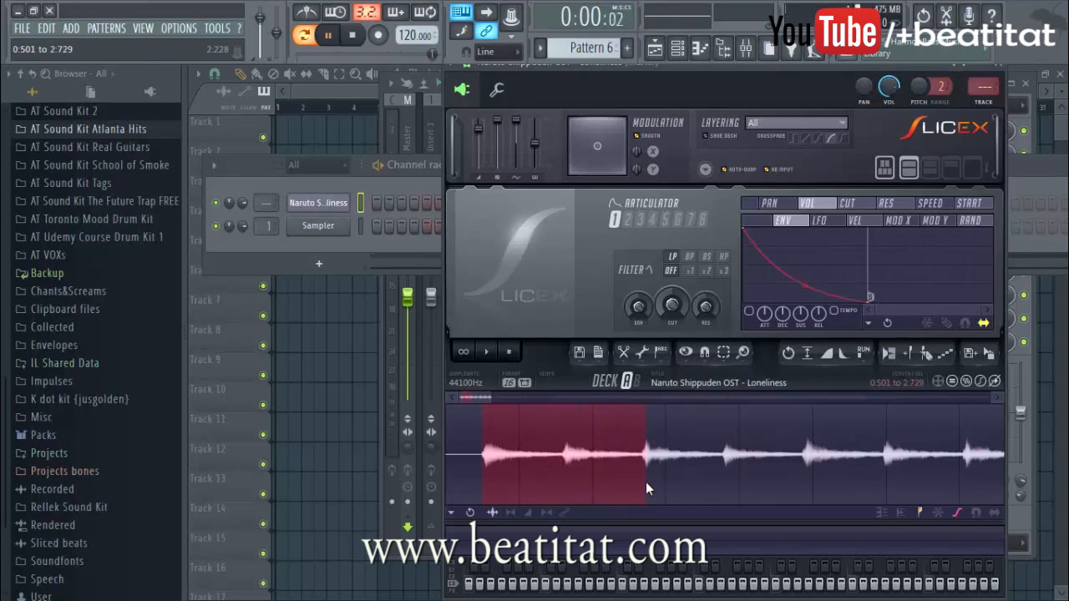
{"action": "left_click_drag", "start_coordinate": [645, 482], "coordinate": [643, 483]}
- Turn on loop playback, audition the selected two hits, and check the selection's start and end points against the waveform
{"action": "scroll", "coordinate": [490, 461], "scroll_direction": "up", "scroll_amount": 5}
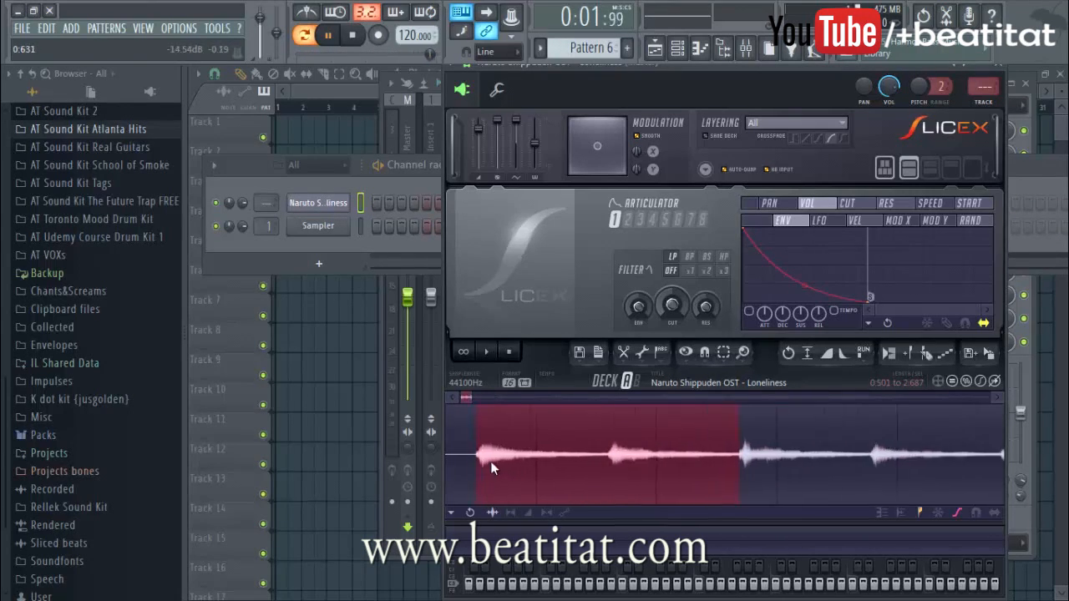
{"action": "left_click_drag", "start_coordinate": [465, 399], "coordinate": [461, 400]}
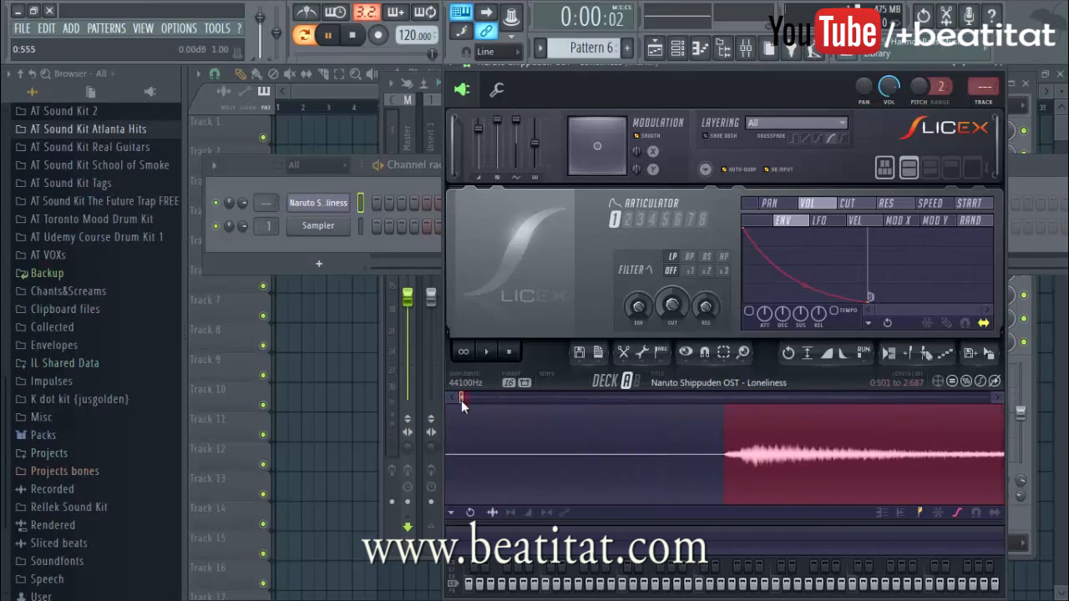
{"action": "scroll", "coordinate": [602, 428], "scroll_direction": "down", "scroll_amount": 3}
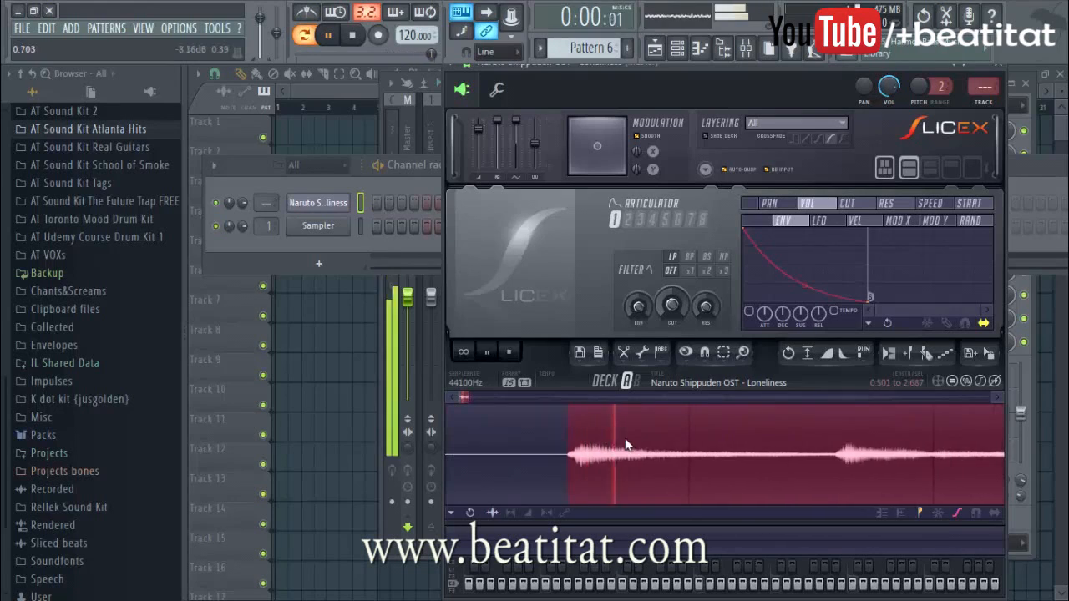
{"action": "left_click", "coordinate": [464, 357]}
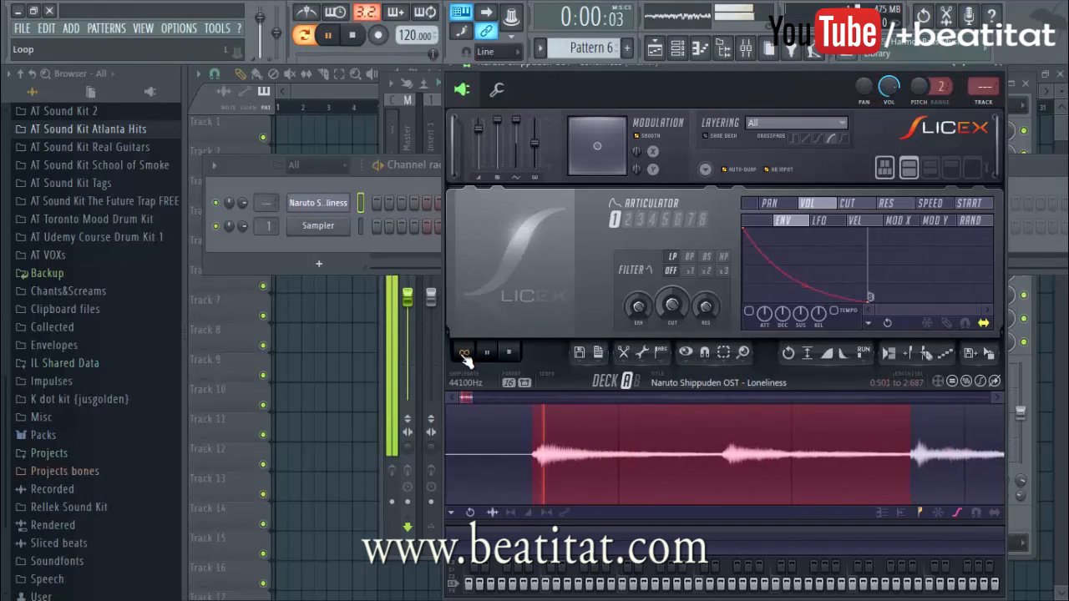
{"action": "scroll", "coordinate": [846, 463], "scroll_direction": "up", "scroll_amount": 2}
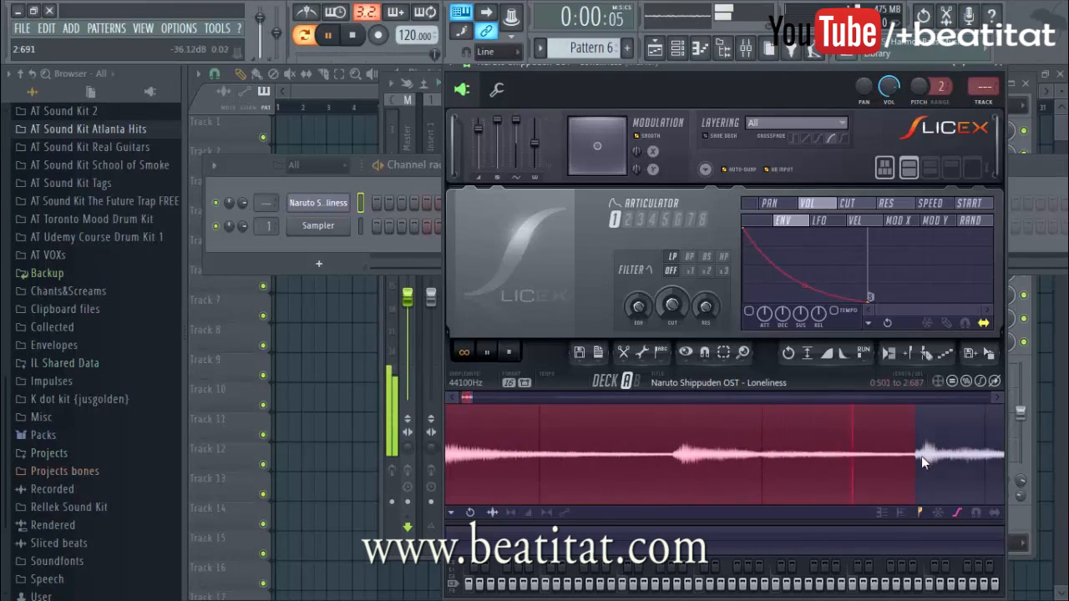
{"action": "scroll", "coordinate": [923, 458], "scroll_direction": "up", "scroll_amount": 5}
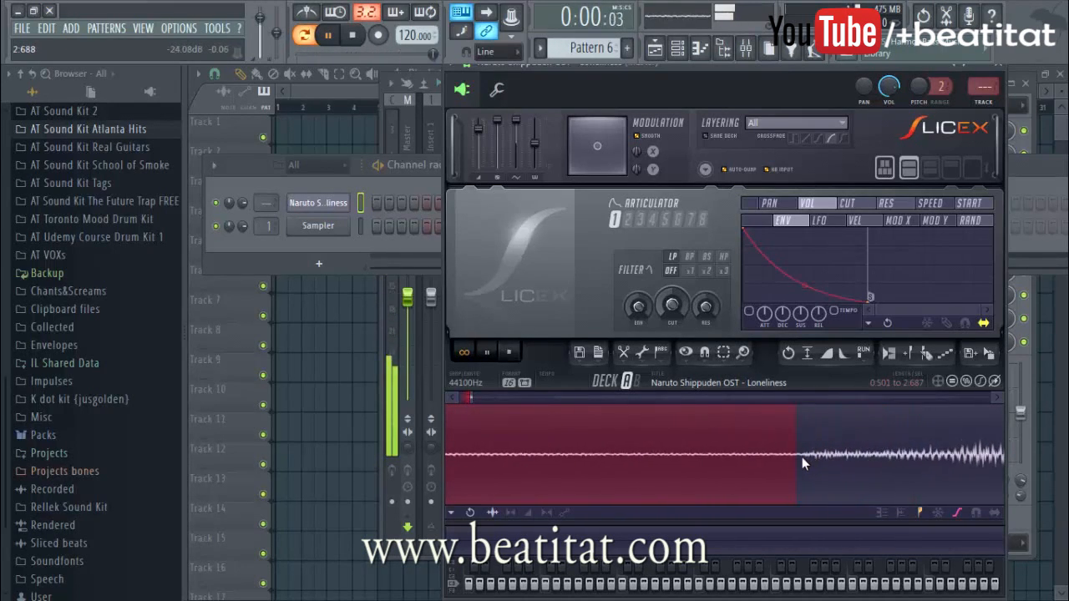
{"action": "scroll", "coordinate": [797, 457], "scroll_direction": "down", "scroll_amount": 3}
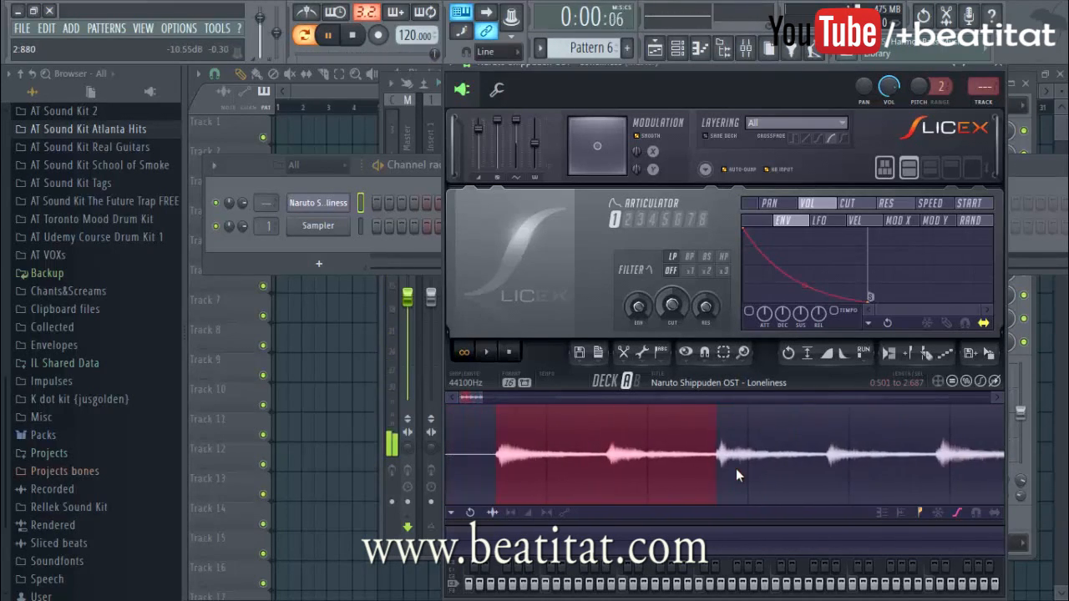
- Add a region named "Sample 1" over the selected first two hits
{"action": "key", "text": "Insert"}
{"action": "type", "text": "Sample 1"}
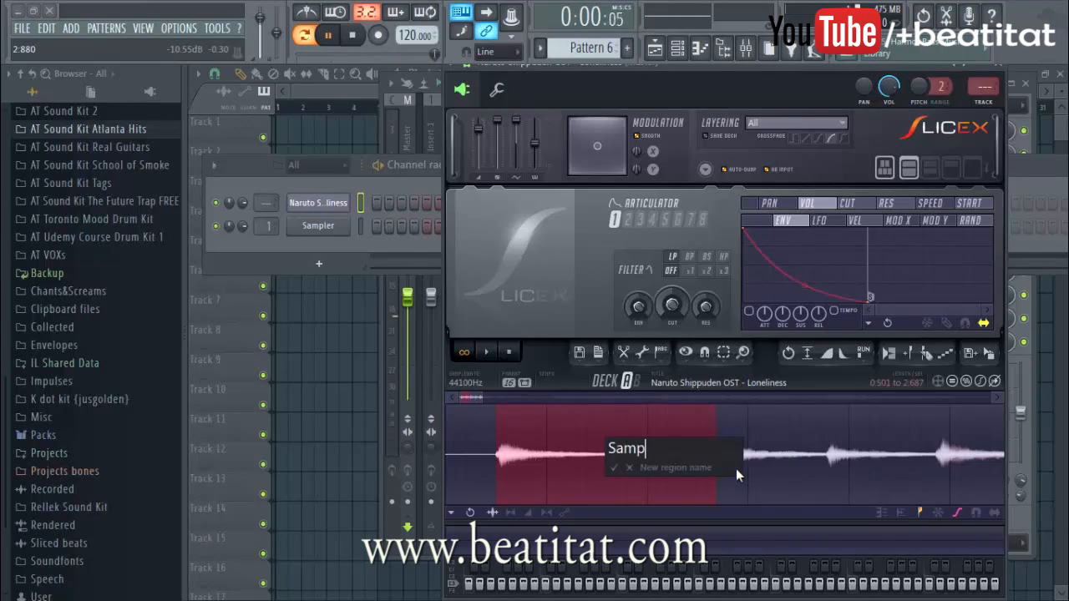
{"action": "key", "text": "Return"}
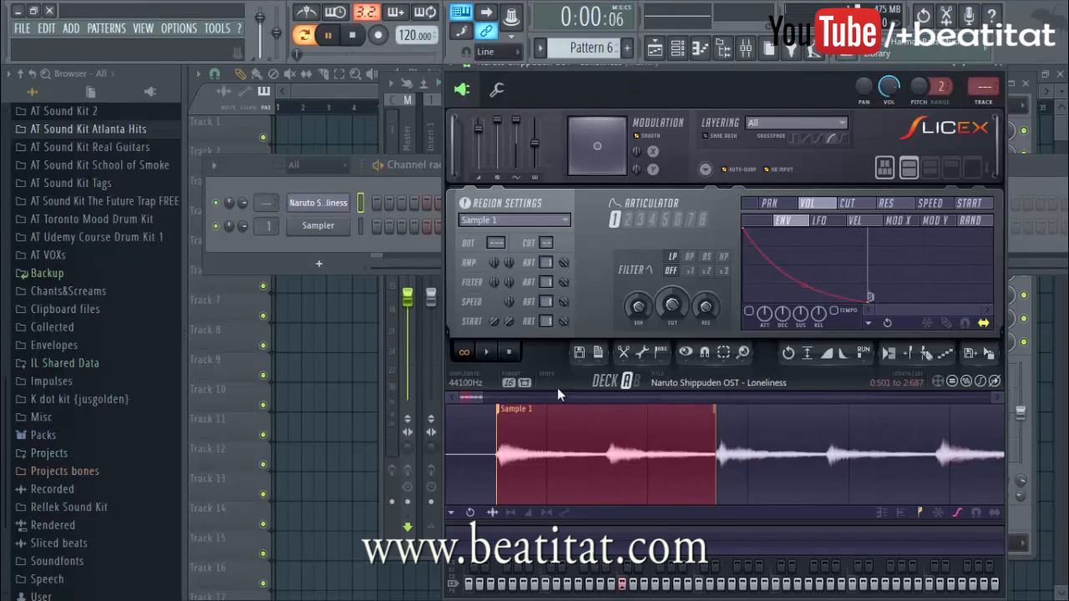
- Select the second hit, about 1:599 to 2:687, and add a region there named "Sample 21.5"
{"action": "left_click_drag", "start_coordinate": [497, 462], "coordinate": [579, 473]}
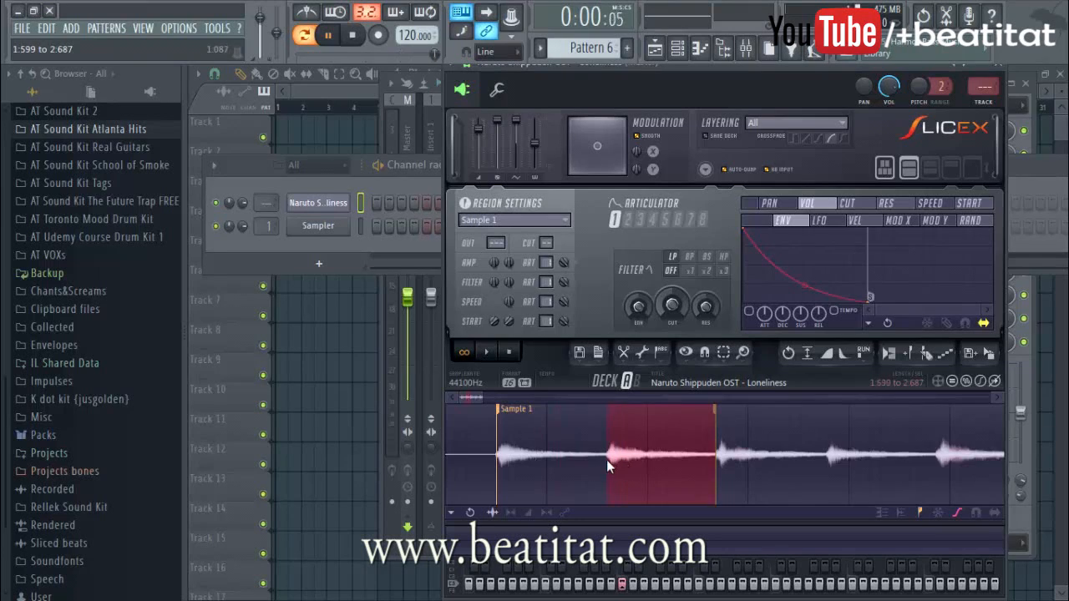
{"action": "scroll", "coordinate": [606, 460], "scroll_direction": "up", "scroll_amount": 4}
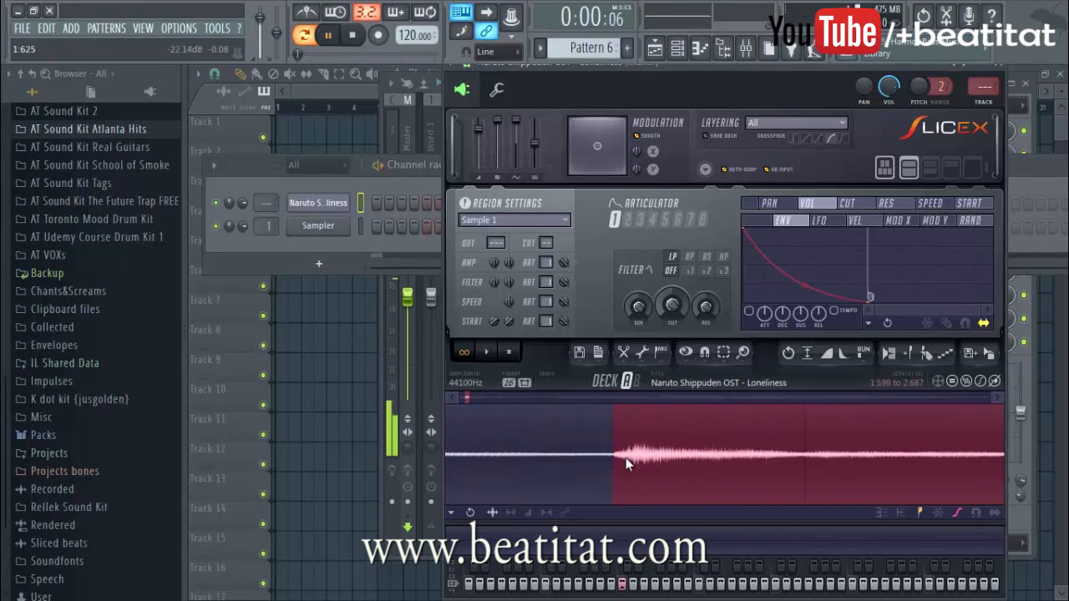
{"action": "key", "text": "alt+Insert"}
{"action": "type", "text": "Sample 21.5"}
{"action": "key", "text": "Return"}
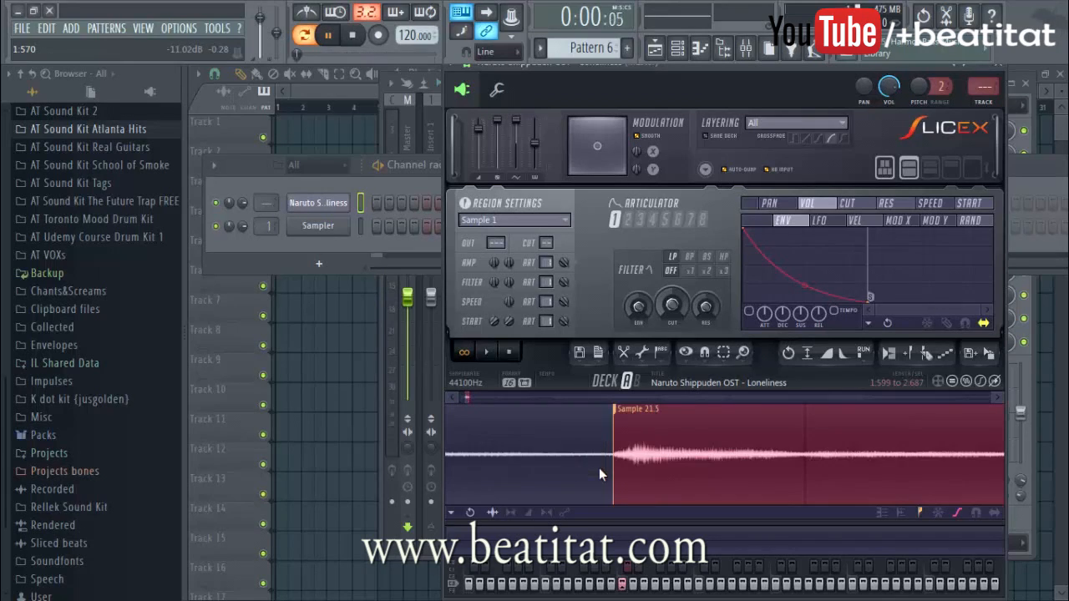
- Select the third hit, about 2:687 to 3:778, and audition it
{"action": "scroll", "coordinate": [599, 468], "scroll_direction": "down", "scroll_amount": 4}
{"action": "left_click_drag", "start_coordinate": [685, 466], "coordinate": [840, 466]}
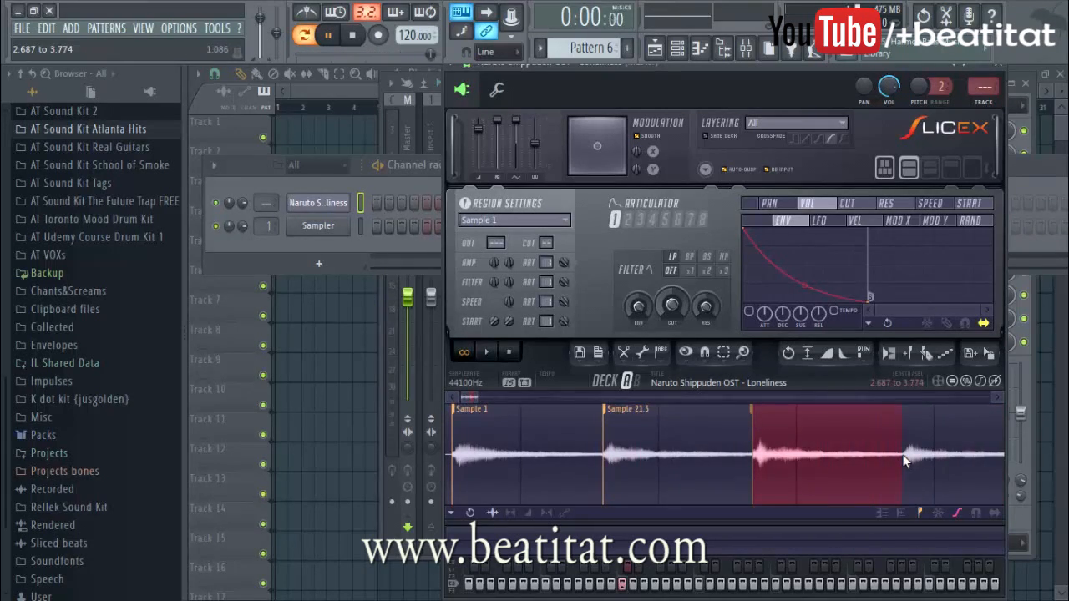
{"action": "scroll", "coordinate": [898, 463], "scroll_direction": "up", "scroll_amount": 3}
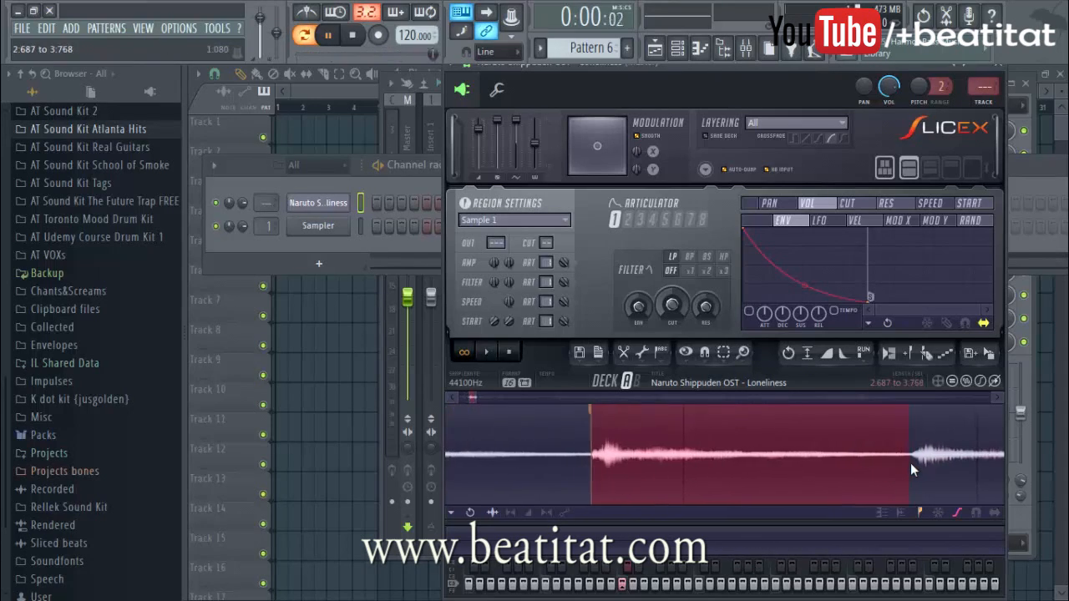
{"action": "left_click", "coordinate": [839, 471]}
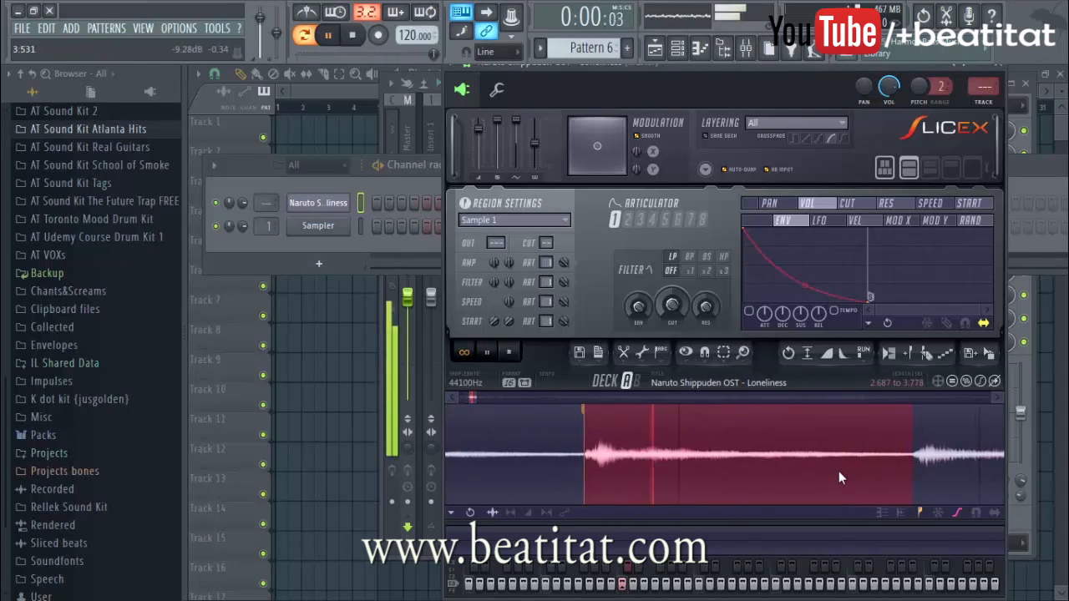
{"action": "scroll", "coordinate": [842, 468], "scroll_direction": "down", "scroll_amount": 3}
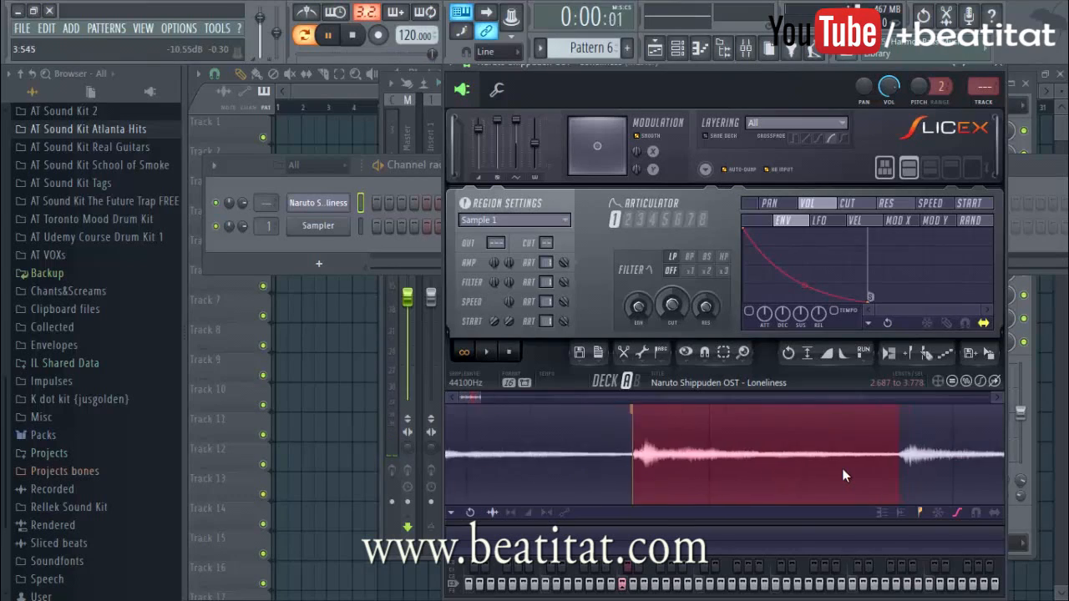
- Extend the selection through the fourth hit to about 4:861 and add a region named "Sample 2" over it
{"action": "left_click", "coordinate": [919, 470]}
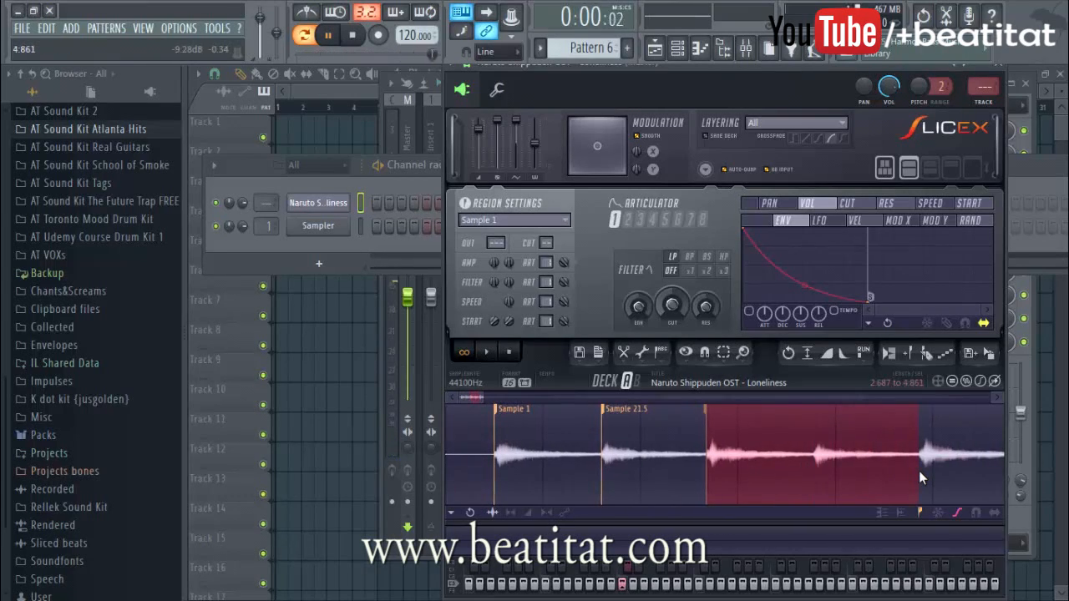
{"action": "key", "text": "ctrl+Insert"}
{"action": "type", "text": "Samp"}
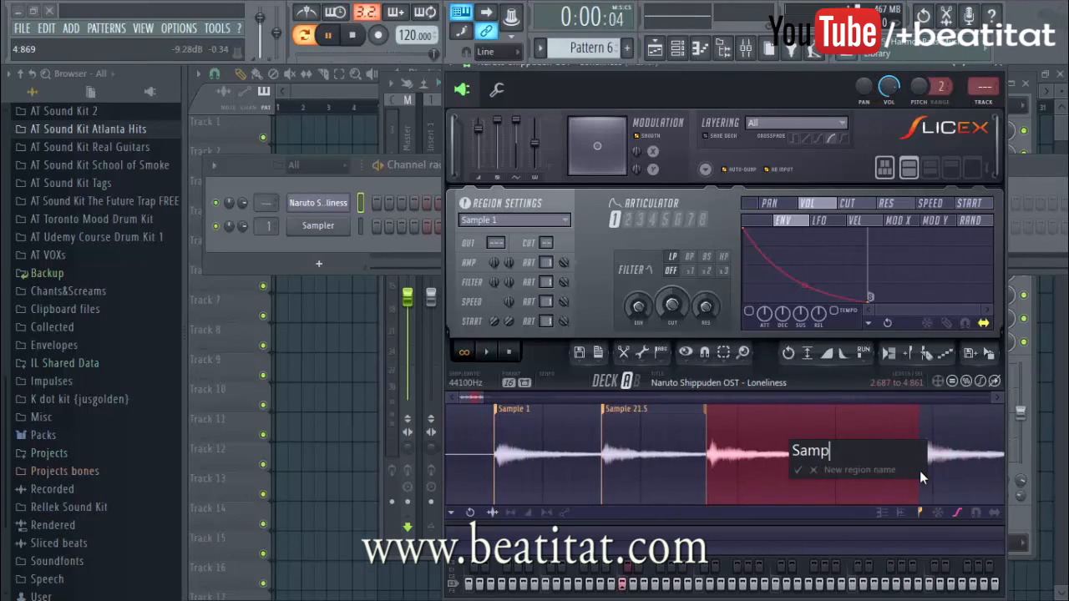
{"action": "type", "text": "le 2"}
{"action": "key", "text": "Return"}
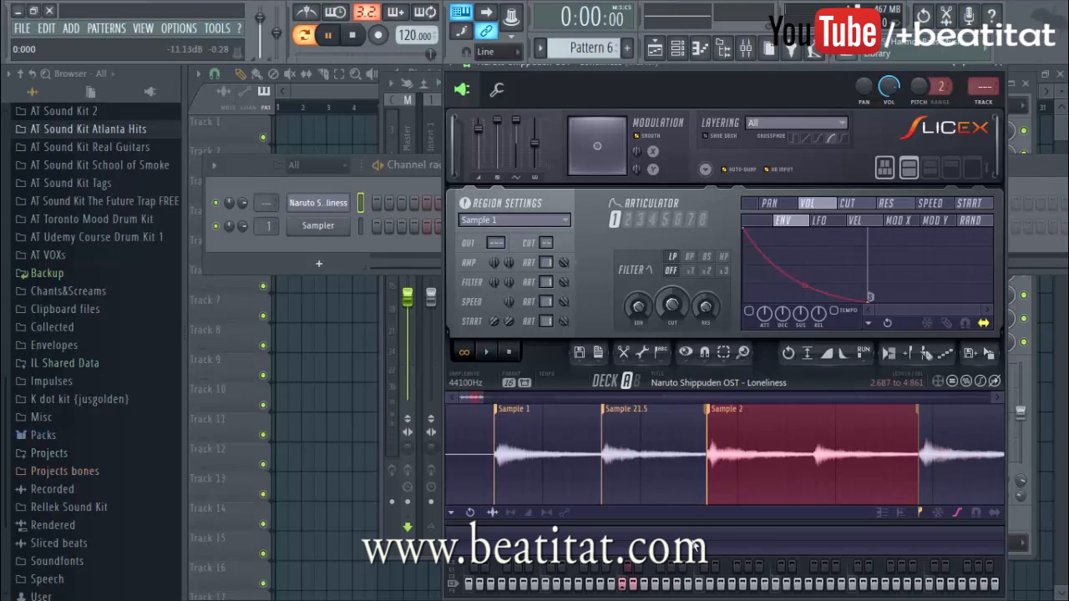
- Narrow the selection to the fourth hit, about 3:776 to 4:861, and add a region there named "Sample 2.5"
{"action": "left_click_drag", "start_coordinate": [707, 462], "coordinate": [827, 464]}
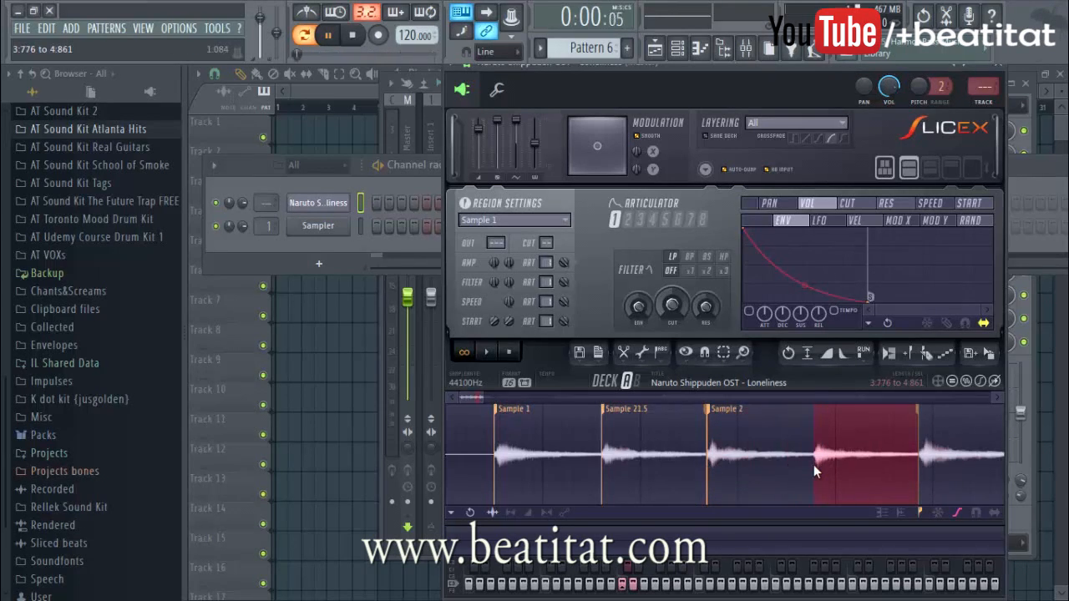
{"action": "left_click", "coordinate": [814, 465]}
{"action": "scroll", "coordinate": [814, 464], "scroll_direction": "up", "scroll_amount": 5}
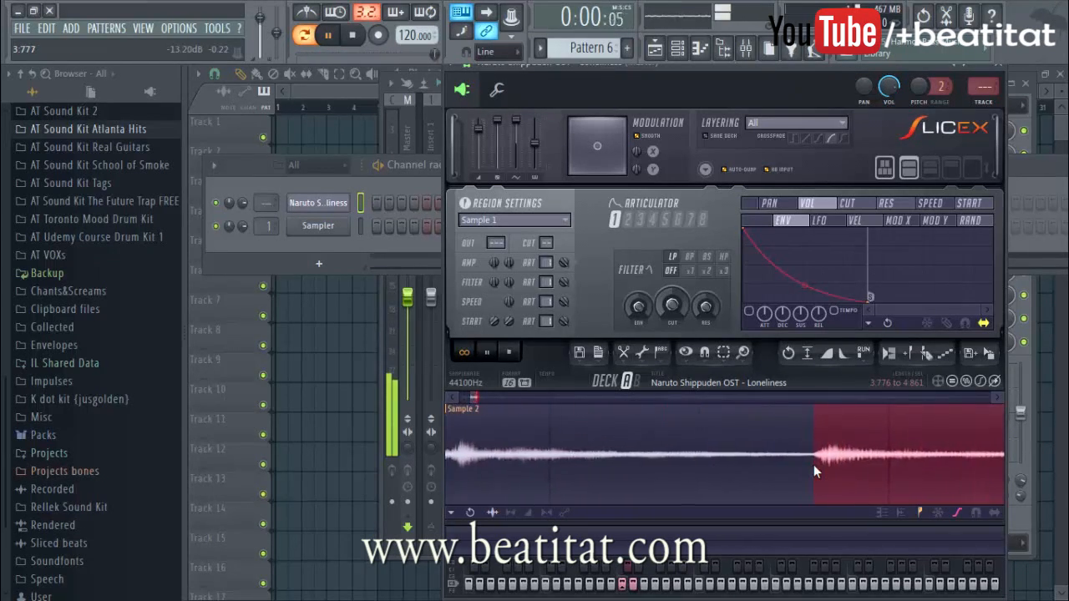
{"action": "scroll", "coordinate": [814, 464], "scroll_direction": "down", "scroll_amount": 5}
{"action": "key", "text": "alt+m"}
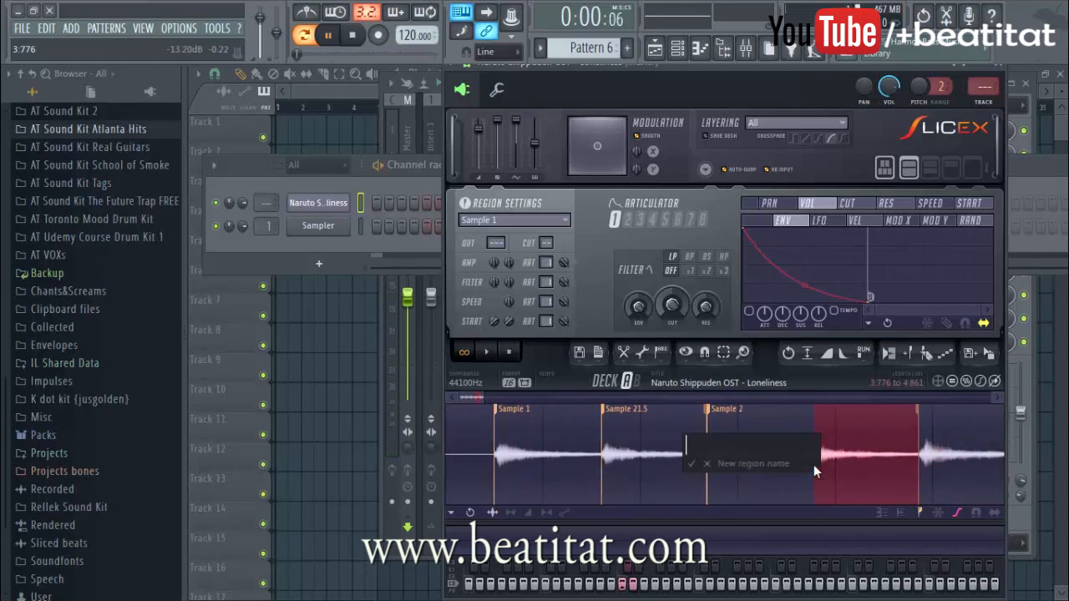
{"action": "type", "text": "Sample 2"}
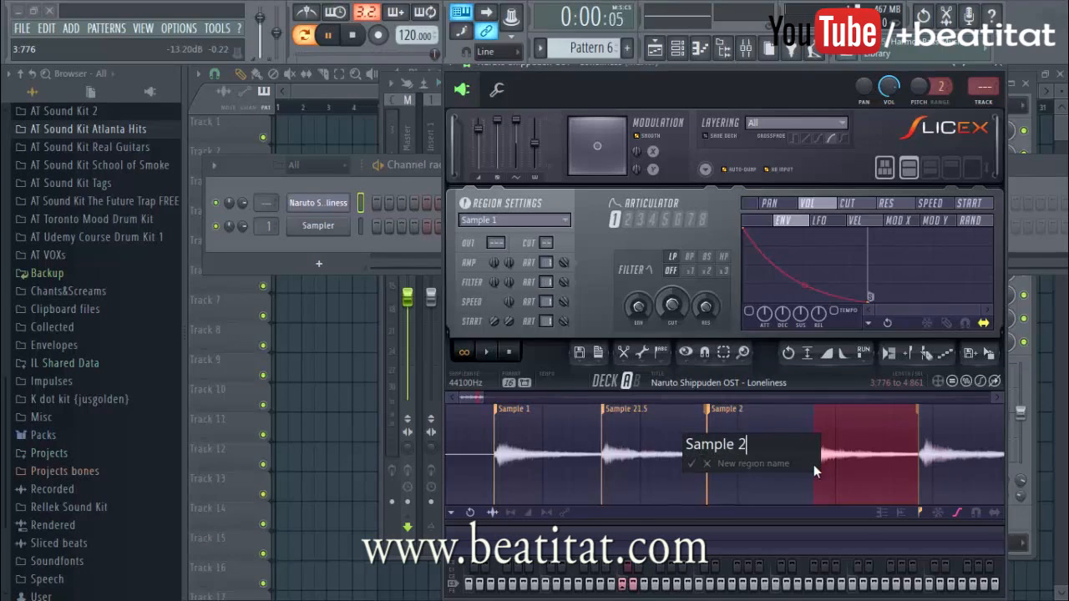
{"action": "type", "text": ".5"}
{"action": "key", "text": "Return"}
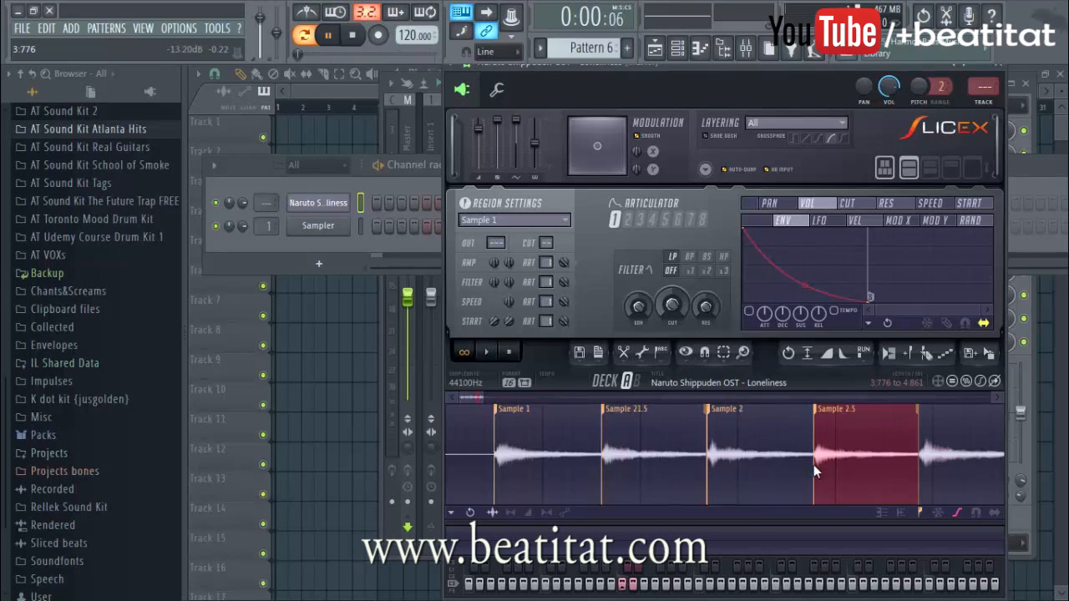
- Select the next two hits, about 4:861 to 7:049, audition them and add a region named "Sample 3"
{"action": "scroll", "coordinate": [891, 436], "scroll_direction": "down", "scroll_amount": 1}
{"action": "left_click_drag", "start_coordinate": [819, 461], "coordinate": [771, 468]}
{"action": "key", "text": "space"}
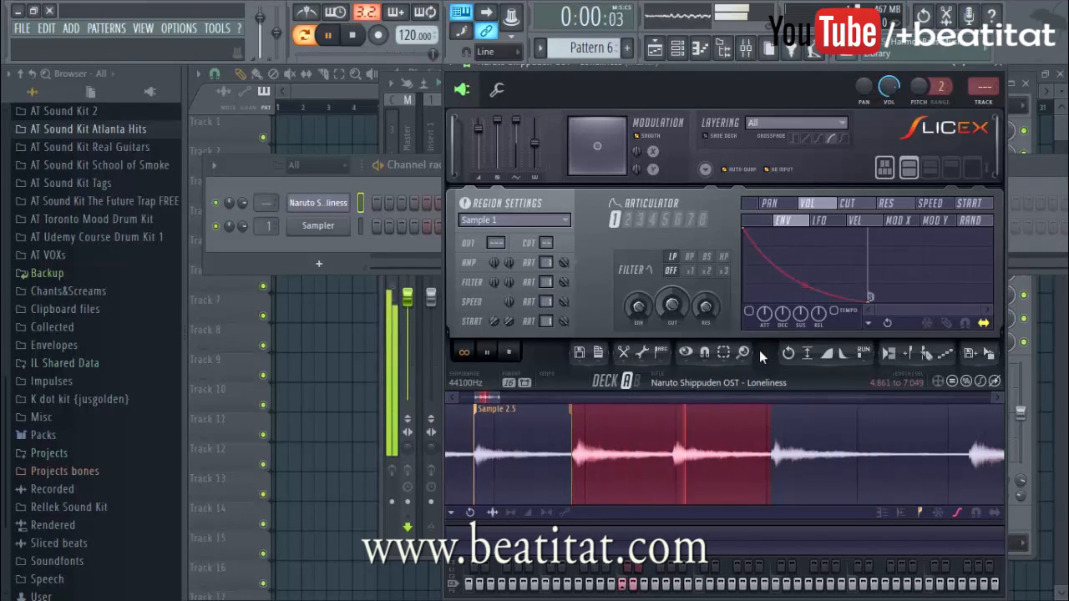
{"action": "key", "text": "alt+a"}
{"action": "type", "text": "Sample 43"}
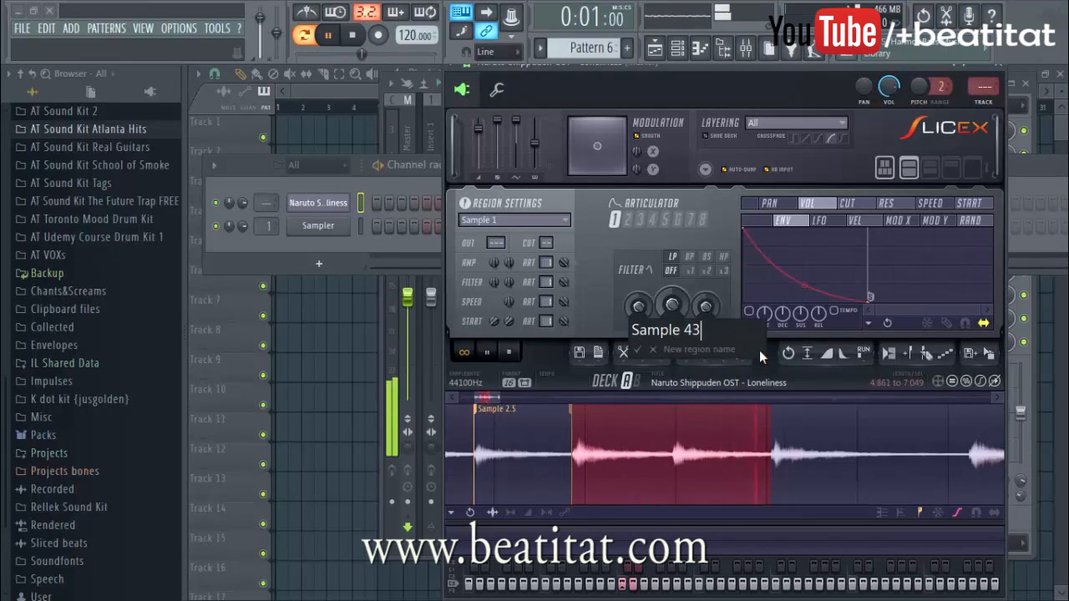
{"action": "key", "text": "BackSpace"}
{"action": "type", "text": "3"}
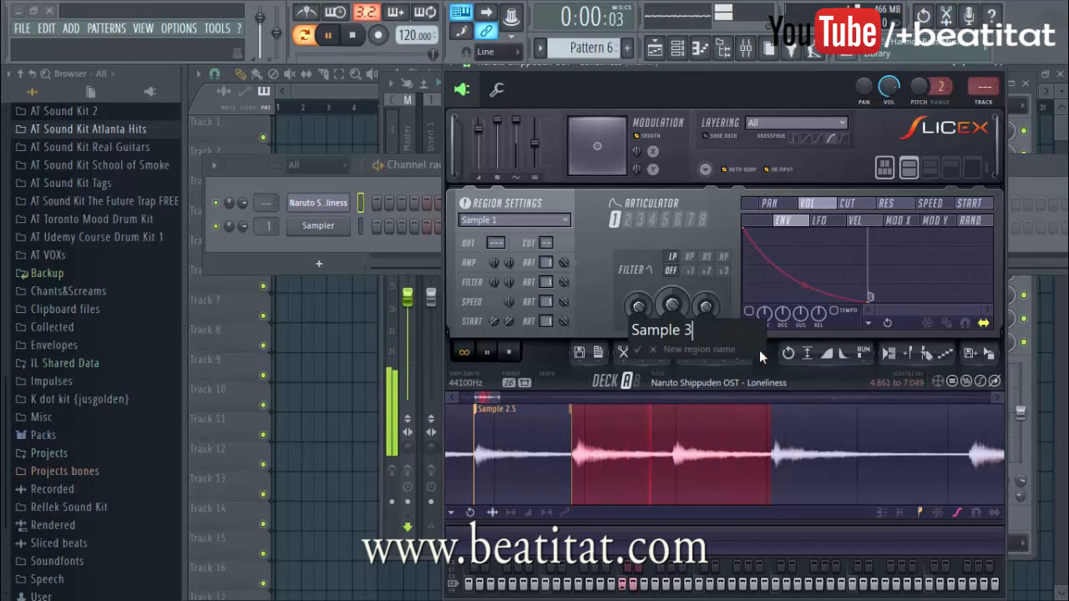
{"action": "key", "text": "Return"}
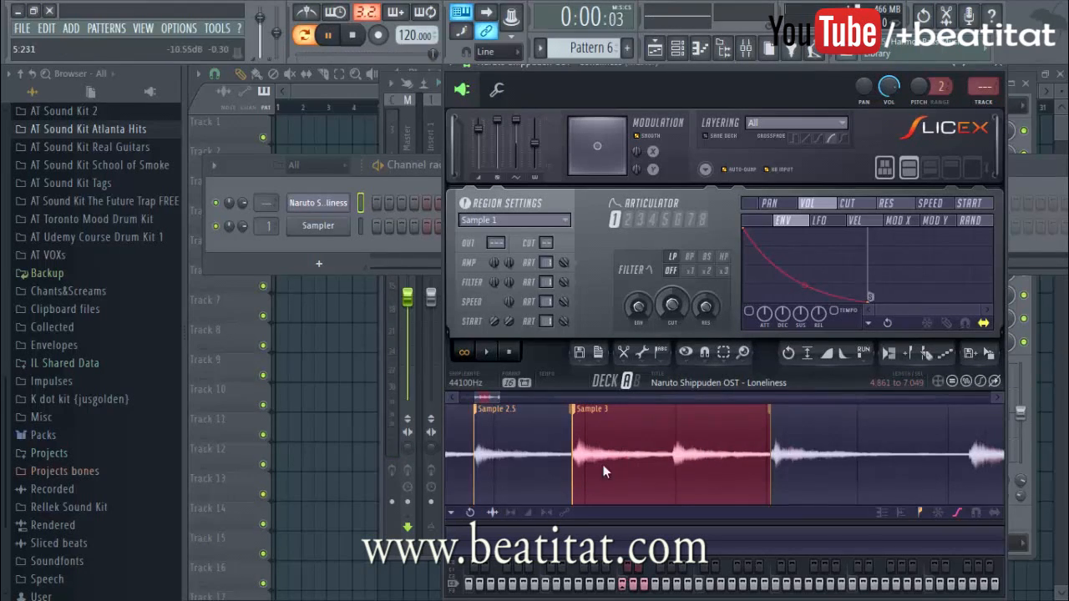
- Narrow the selection to the second hit of Sample 3, about 5:963 to 7:049, and add a region named "Sample 3.5"
{"action": "left_click", "coordinate": [685, 478]}
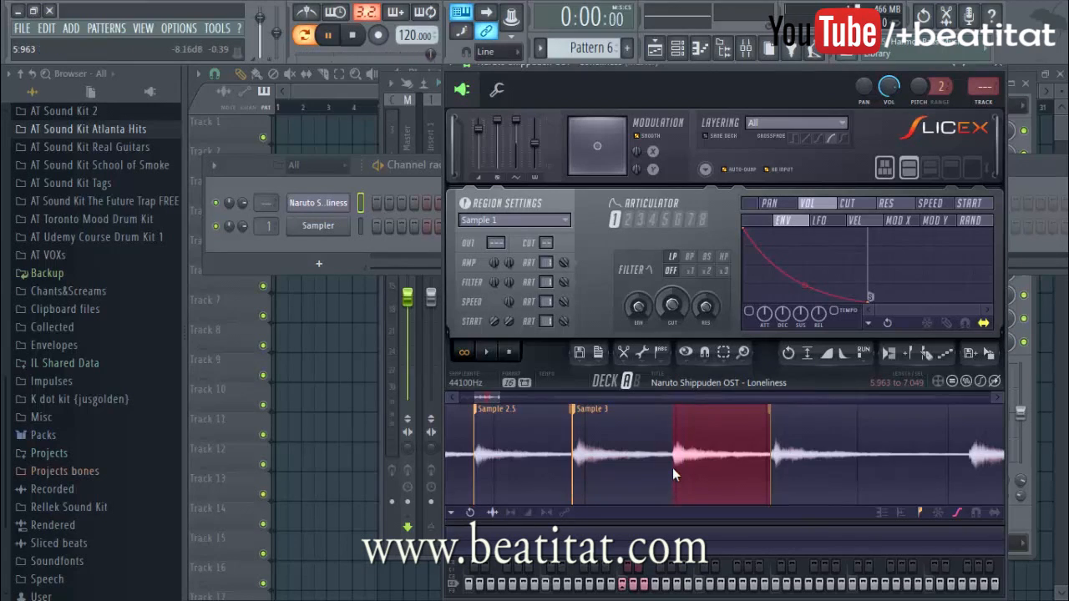
{"action": "scroll", "coordinate": [672, 468], "scroll_direction": "up", "scroll_amount": 3}
{"action": "scroll", "coordinate": [675, 461], "scroll_direction": "down", "scroll_amount": 3}
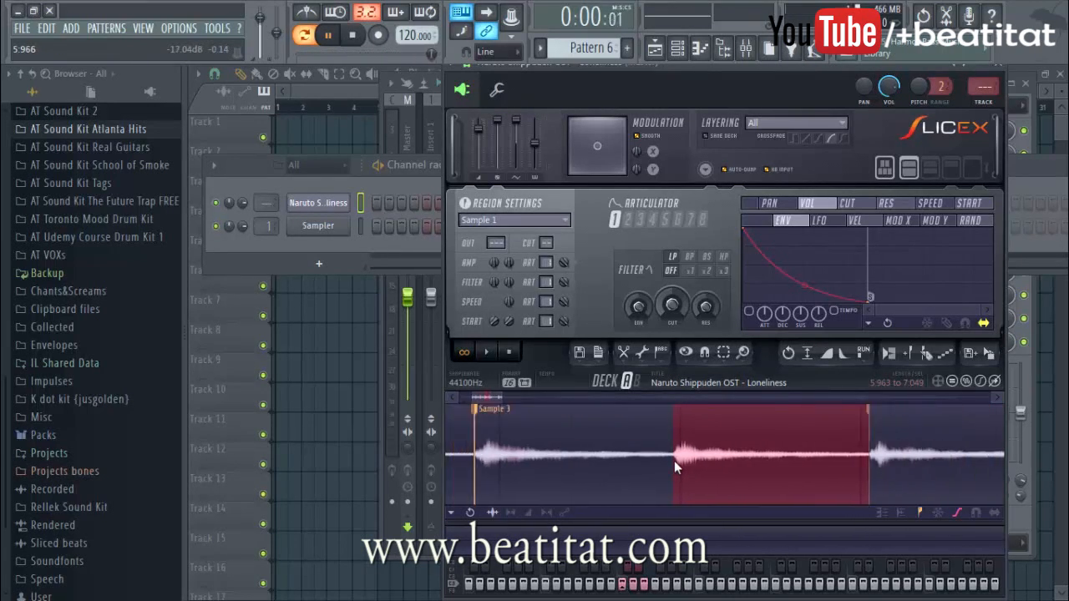
{"action": "key", "text": "Insert"}
{"action": "type", "text": "S"}
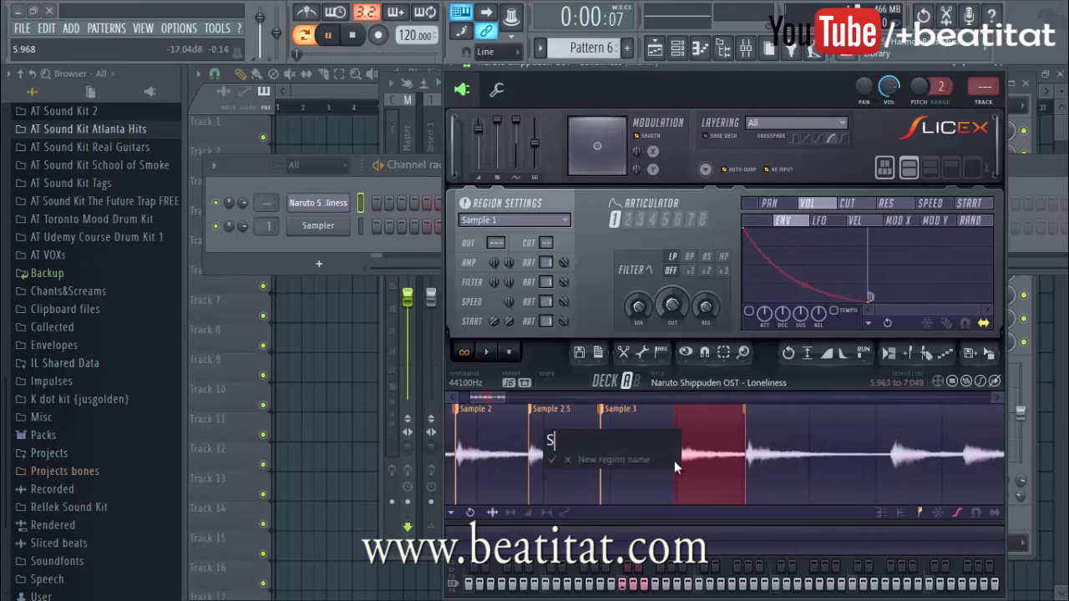
{"action": "type", "text": "ample 3.5"}
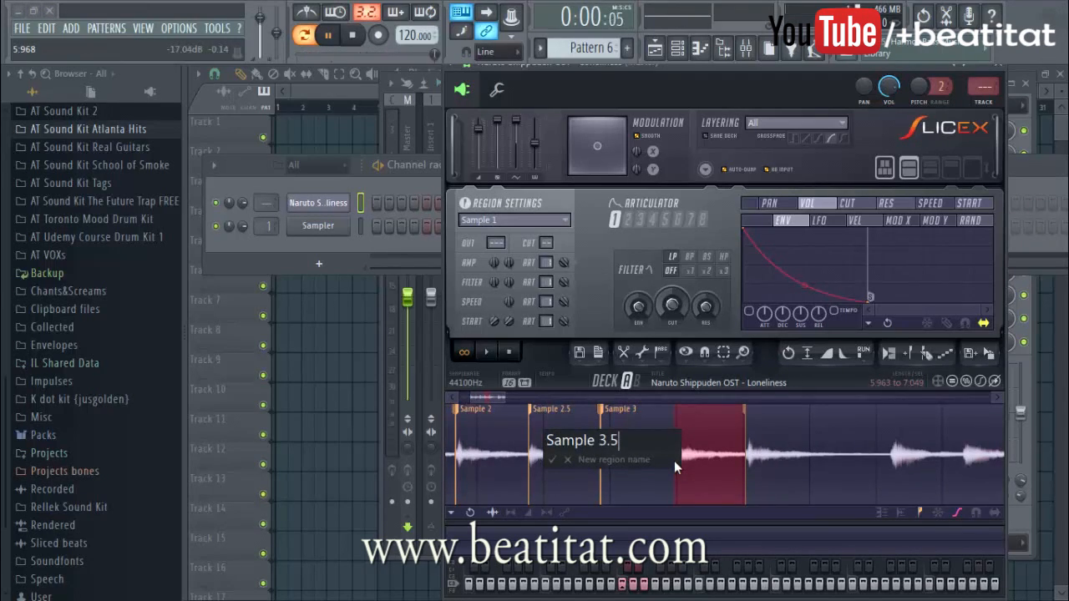
{"action": "key", "text": "Return"}
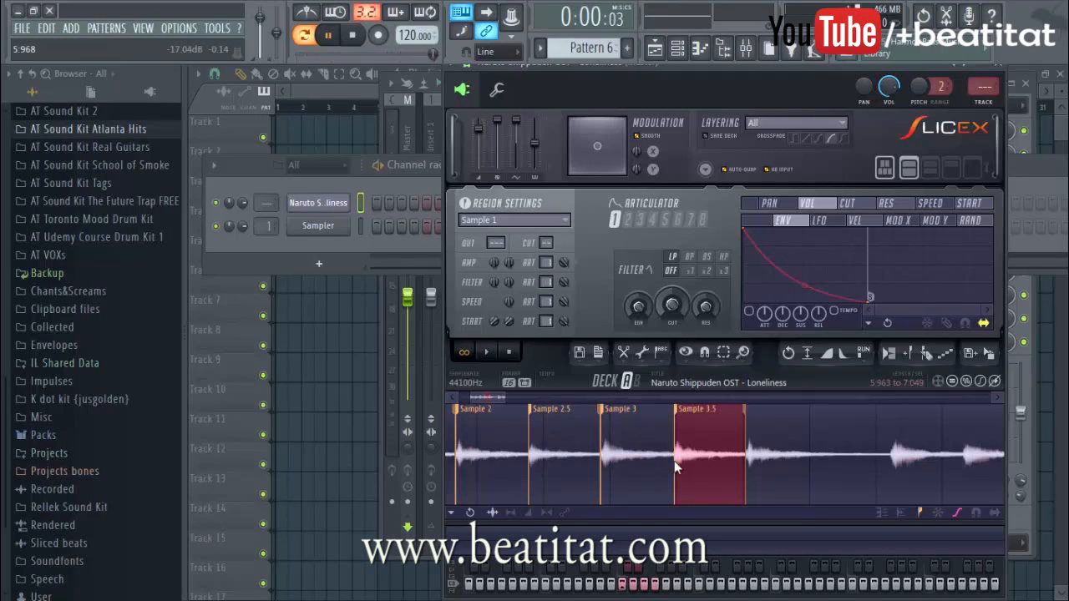
- Select the long hit following Sample 3.5, about 7:049 to 9:230, and add a region named "Sample 4"
{"action": "scroll", "coordinate": [689, 454], "scroll_direction": "up", "scroll_amount": 2}
{"action": "scroll", "coordinate": [689, 455], "scroll_direction": "down", "scroll_amount": 3}
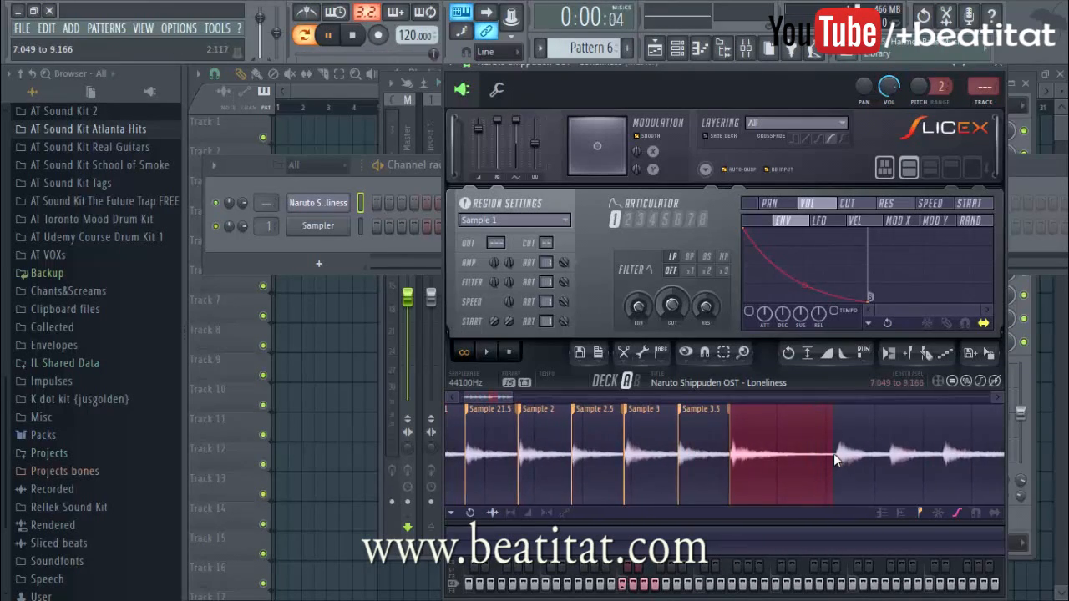
{"action": "scroll", "coordinate": [798, 468], "scroll_direction": "up", "scroll_amount": 3}
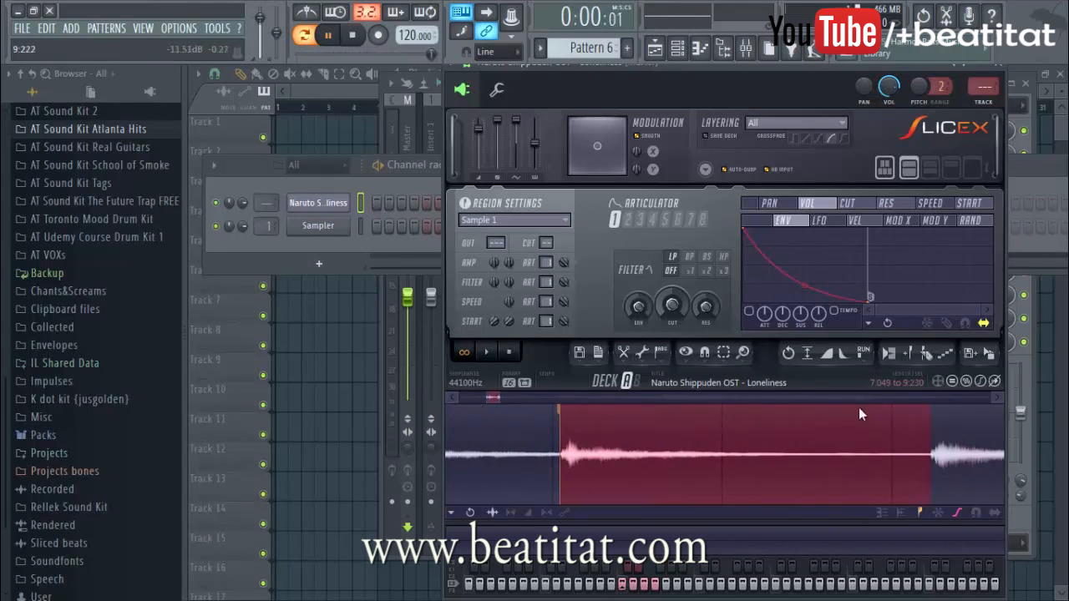
{"action": "scroll", "coordinate": [770, 438], "scroll_direction": "down", "scroll_amount": 2}
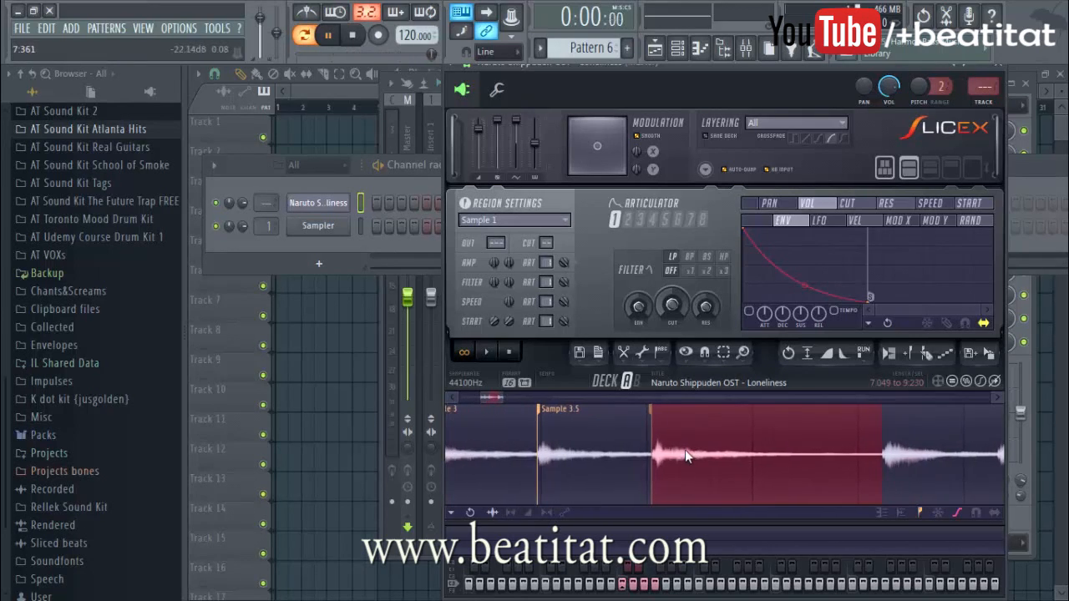
{"action": "key", "text": "ctrl+r"}
{"action": "type", "text": "Sample 4"}
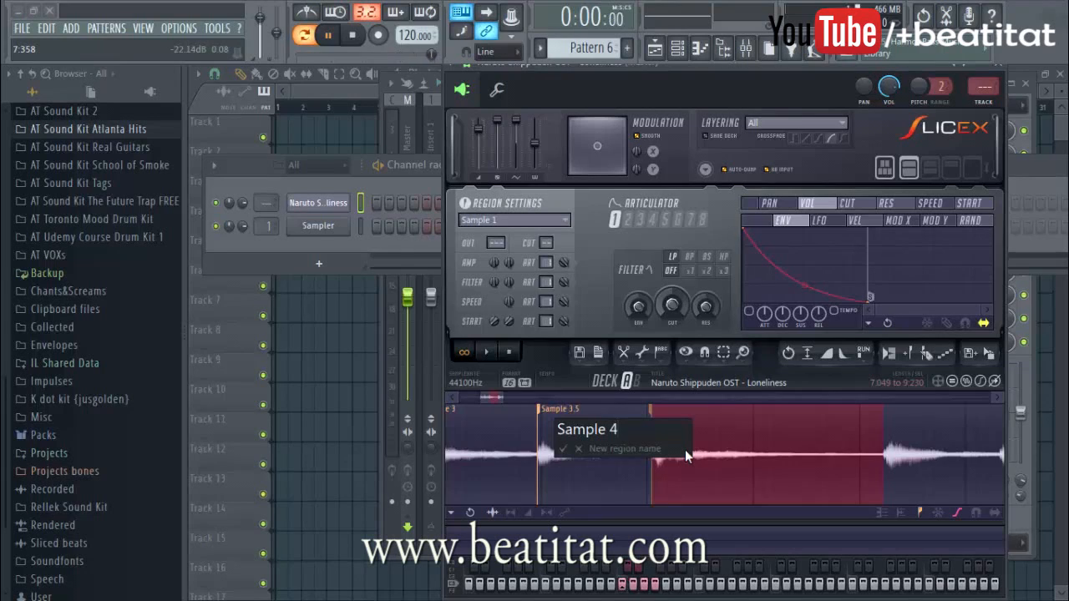
{"action": "key", "text": "Return"}
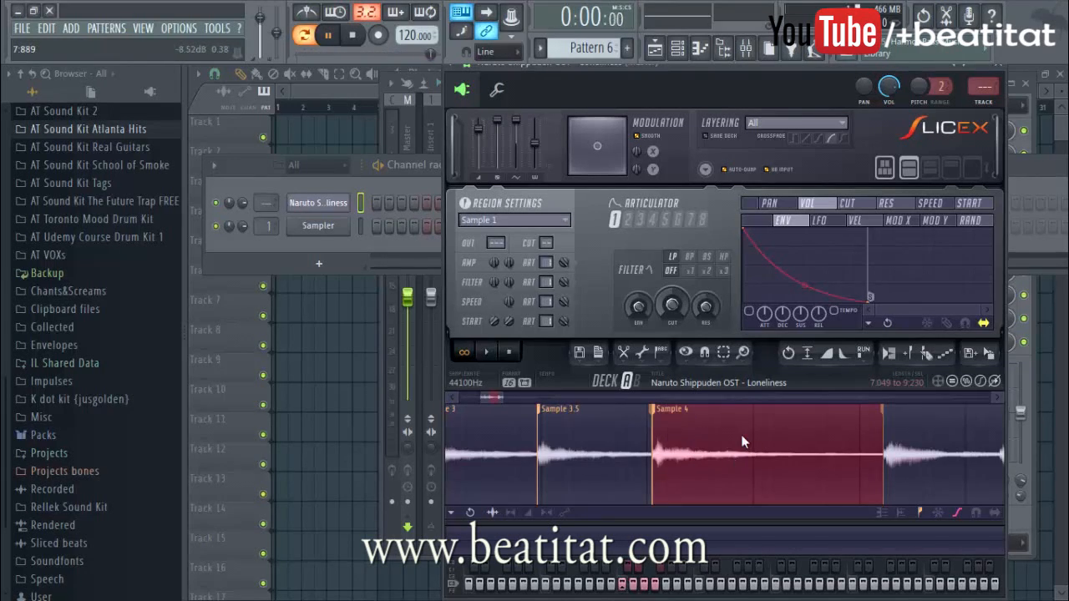
- Select the three hits following Sample 4, about 9:230 to 13:596, and add a region named "Sample 5" over them
{"action": "scroll", "coordinate": [699, 447], "scroll_direction": "down", "scroll_amount": 4}
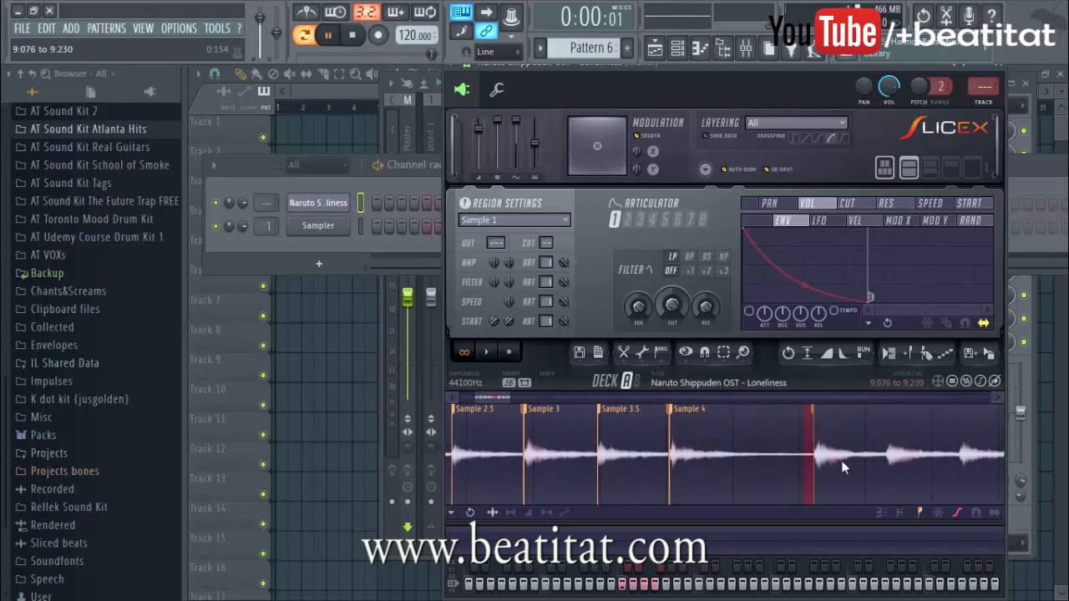
{"action": "left_click_drag", "start_coordinate": [1063, 474], "coordinate": [894, 456]}
{"action": "scroll", "coordinate": [895, 457], "scroll_direction": "up", "scroll_amount": 5}
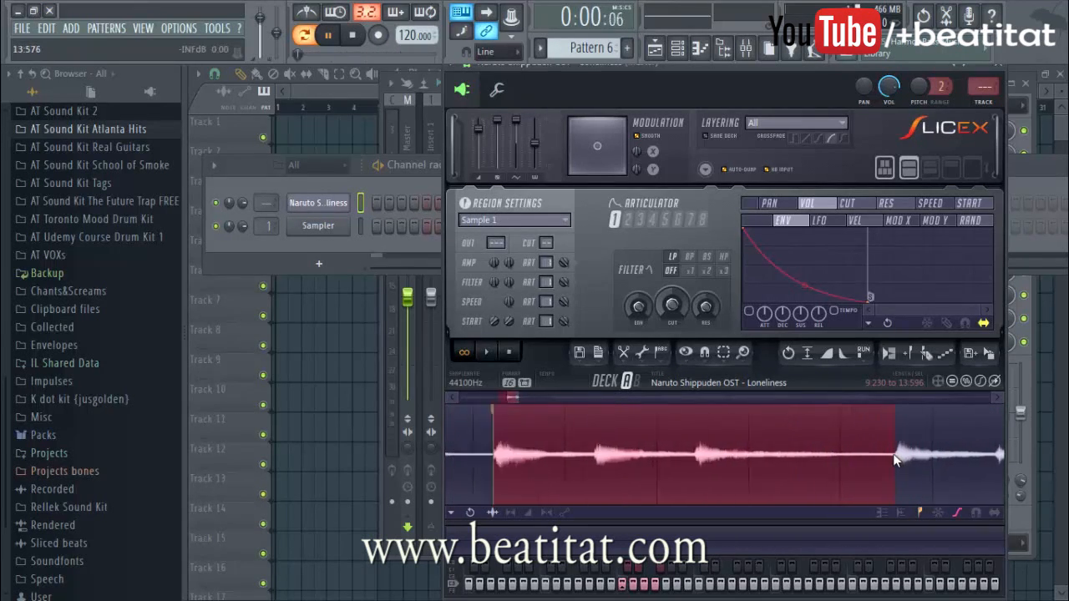
{"action": "scroll", "coordinate": [900, 469], "scroll_direction": "down", "scroll_amount": 6}
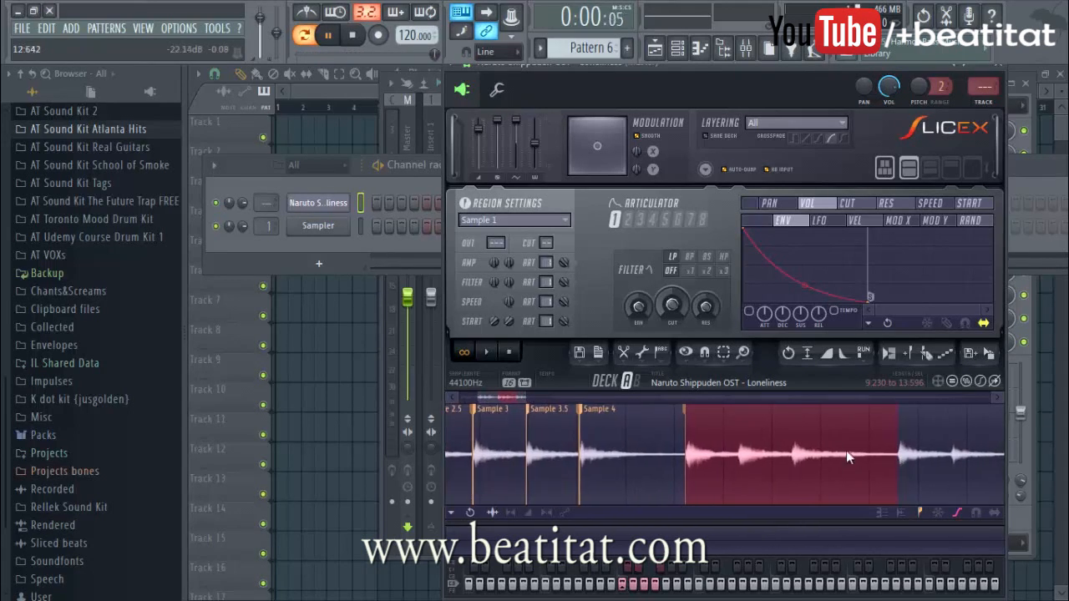
{"action": "scroll", "coordinate": [800, 462], "scroll_direction": "up", "scroll_amount": 5}
{"action": "scroll", "coordinate": [517, 462], "scroll_direction": "down", "scroll_amount": 4}
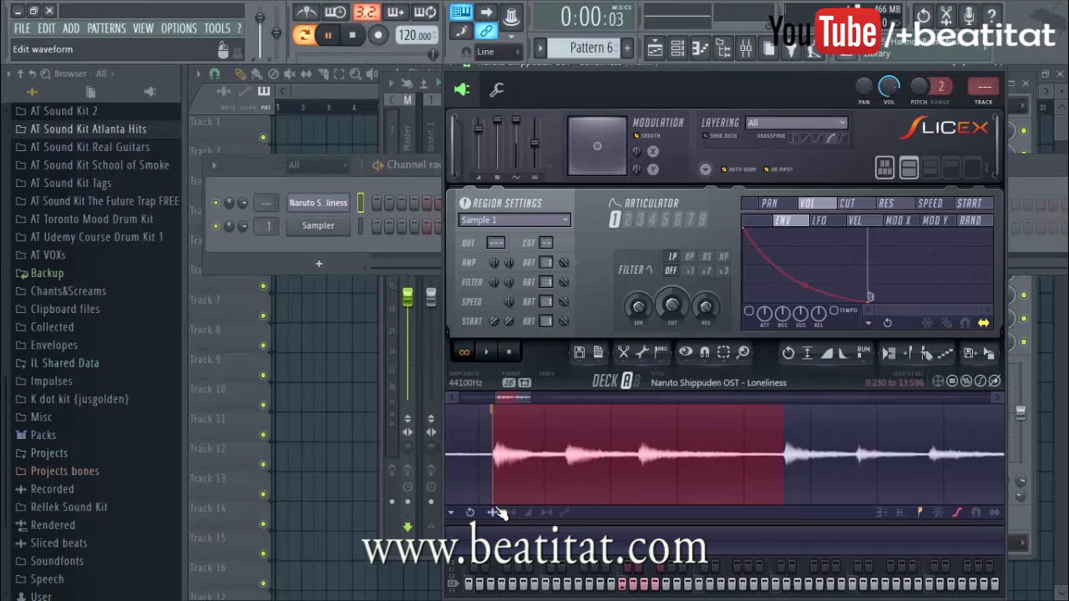
{"action": "scroll", "coordinate": [502, 496], "scroll_direction": "up", "scroll_amount": 3}
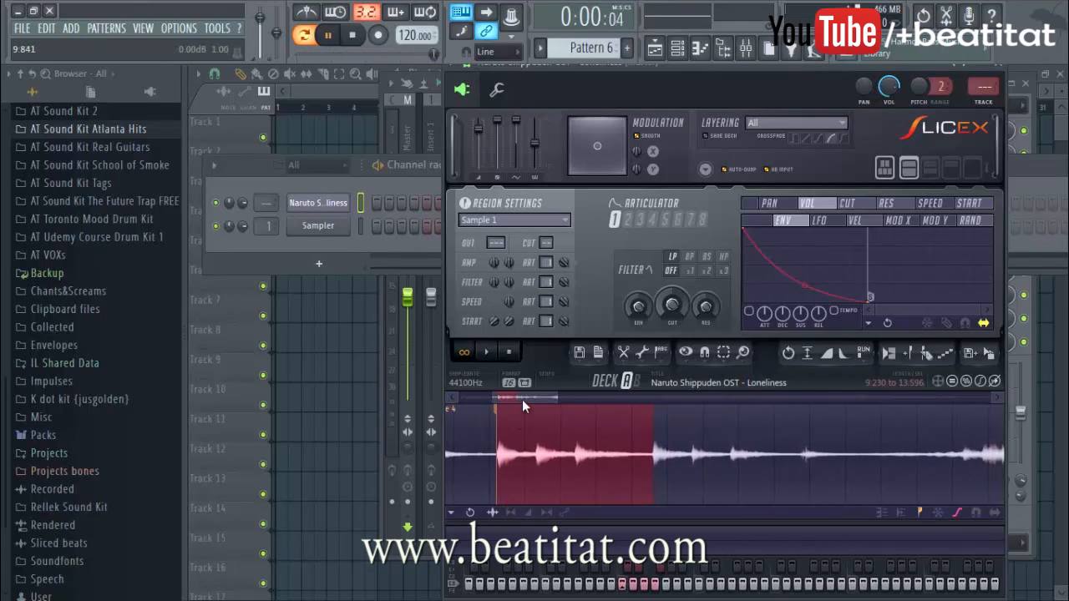
{"action": "left_click_drag", "start_coordinate": [522, 399], "coordinate": [505, 400]}
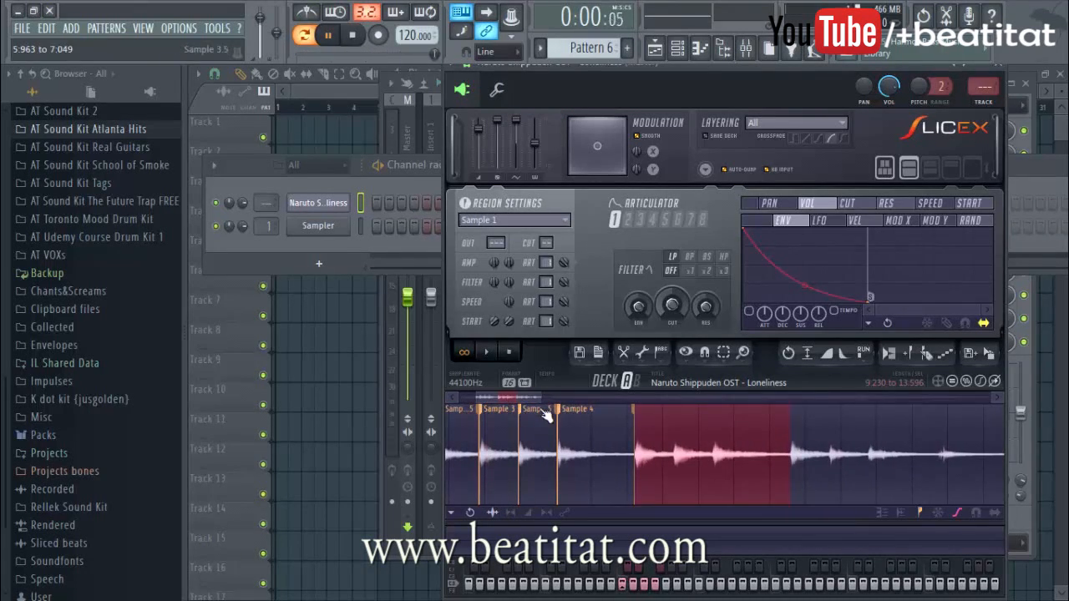
{"action": "double_click", "coordinate": [543, 411]}
{"action": "type", "text": "Sample 5"}
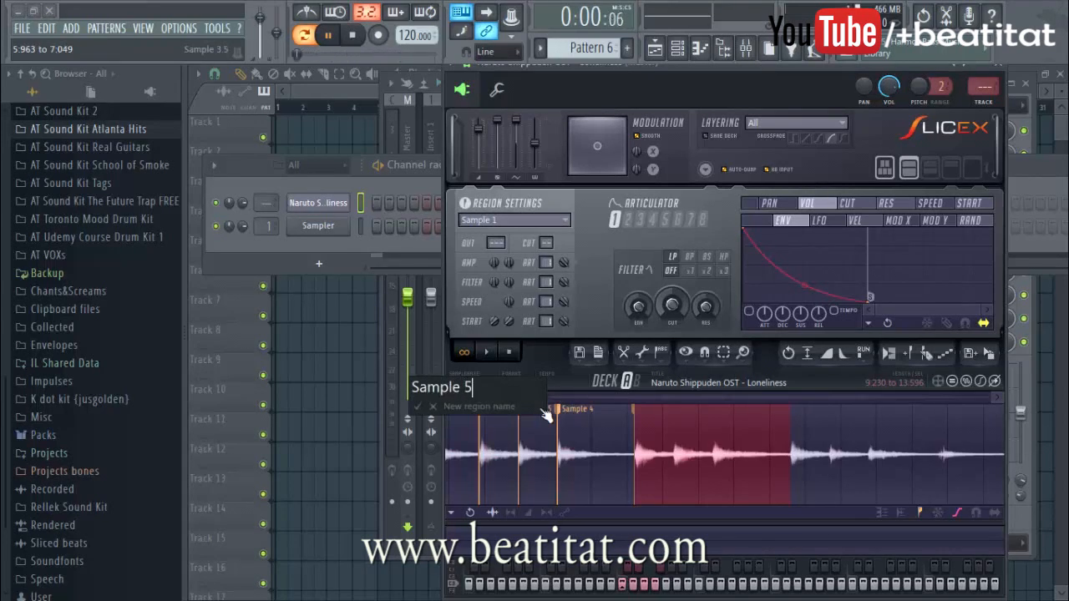
{"action": "key", "text": "Return"}
- Narrow the selection to the third hit inside Sample 5, about 11:416 to 13:596
{"action": "scroll", "coordinate": [657, 417], "scroll_direction": "up", "scroll_amount": 3}
{"action": "scroll", "coordinate": [748, 451], "scroll_direction": "down", "scroll_amount": 3}
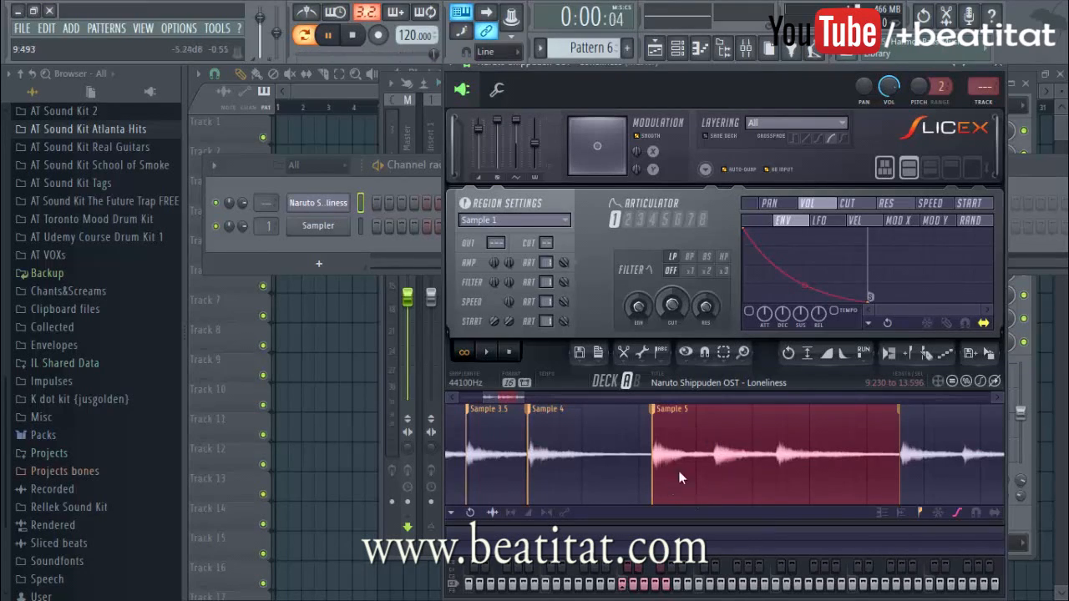
{"action": "scroll", "coordinate": [678, 470], "scroll_direction": "up", "scroll_amount": 4}
{"action": "scroll", "coordinate": [822, 441], "scroll_direction": "down", "scroll_amount": 3}
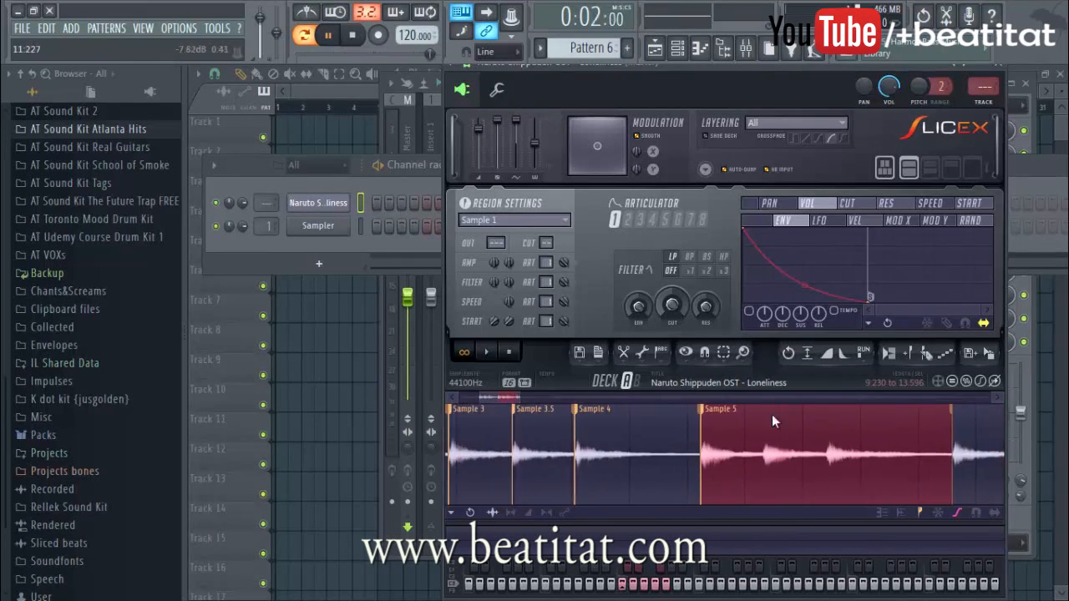
{"action": "left_click_drag", "start_coordinate": [506, 393], "coordinate": [518, 400]}
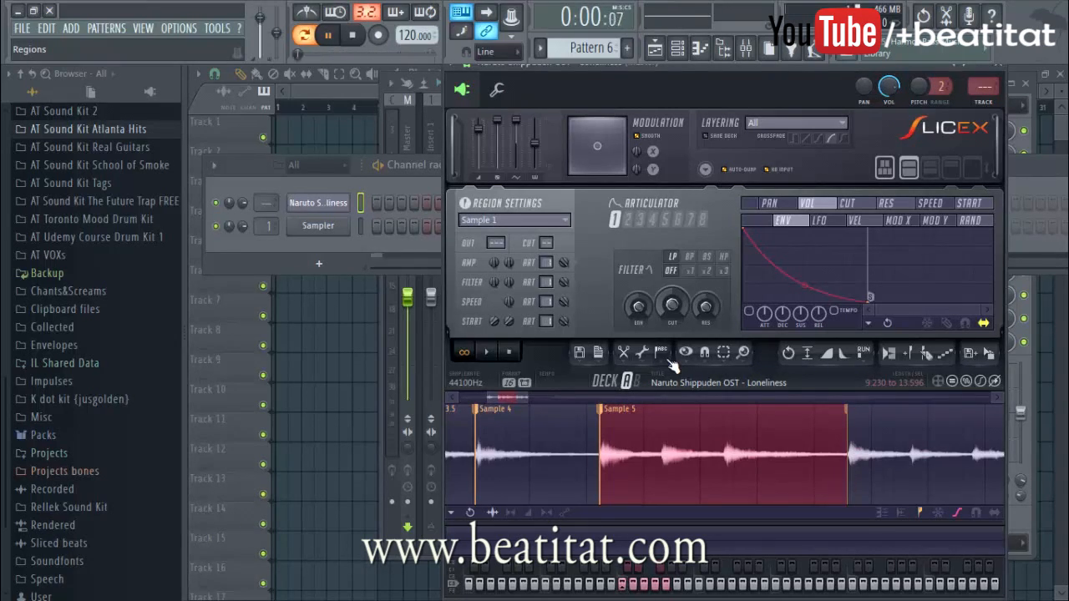
{"action": "left_click_drag", "start_coordinate": [503, 398], "coordinate": [514, 399]}
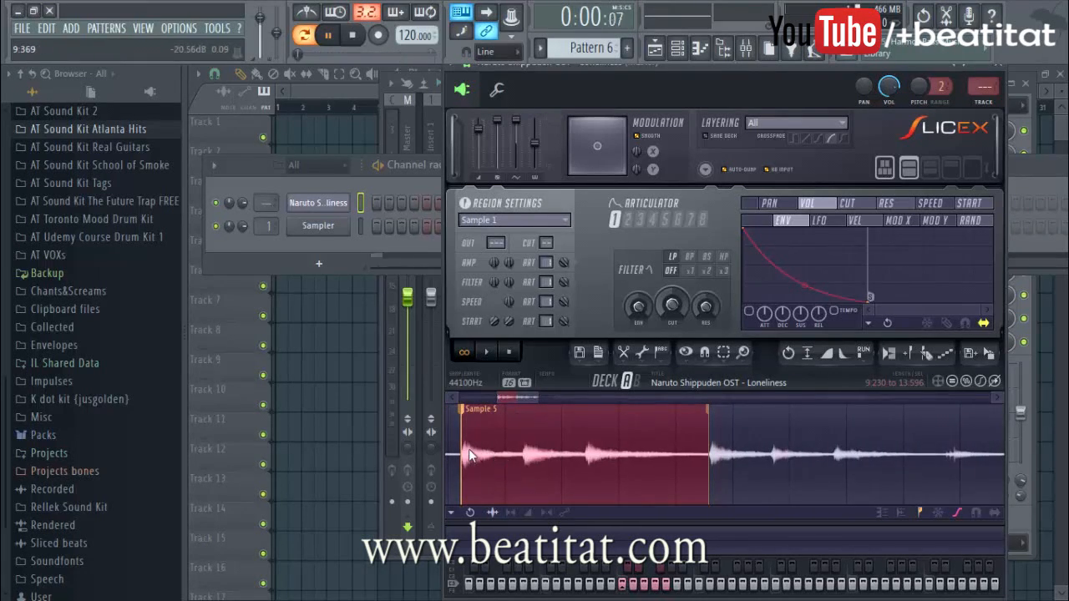
{"action": "left_click", "coordinate": [576, 433]}
{"action": "left_click_drag", "start_coordinate": [582, 438], "coordinate": [569, 464]}
{"action": "scroll", "coordinate": [584, 436], "scroll_direction": "up", "scroll_amount": 5}
{"action": "scroll", "coordinate": [570, 462], "scroll_direction": "down", "scroll_amount": 5}
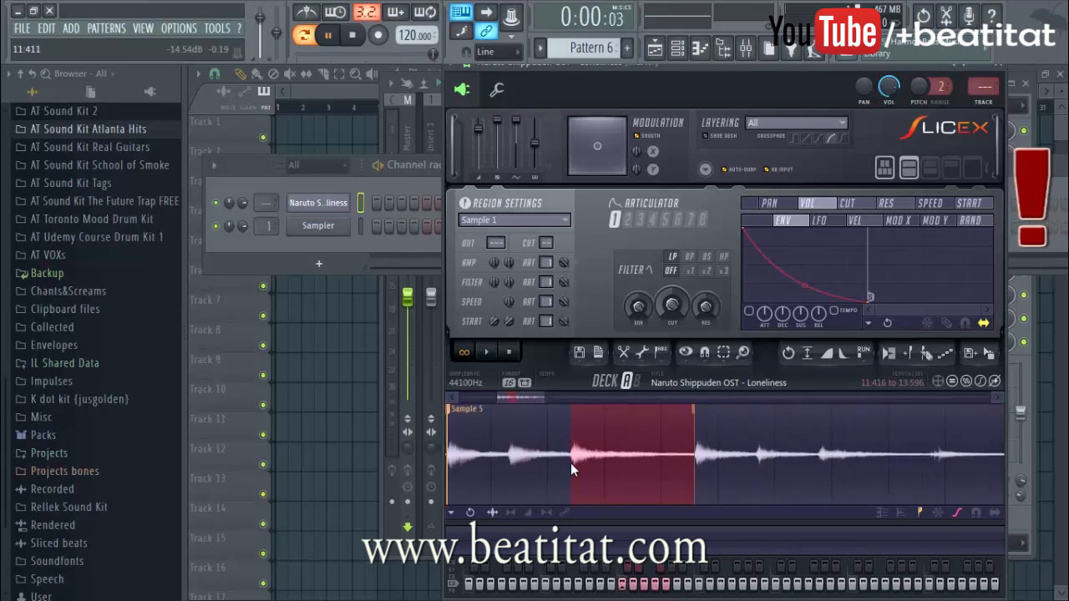
- Audition the selected third hit of Sample 5 and add a region there named "Sample 5.75"
{"action": "left_click", "coordinate": [578, 458]}
{"action": "key", "text": "space"}
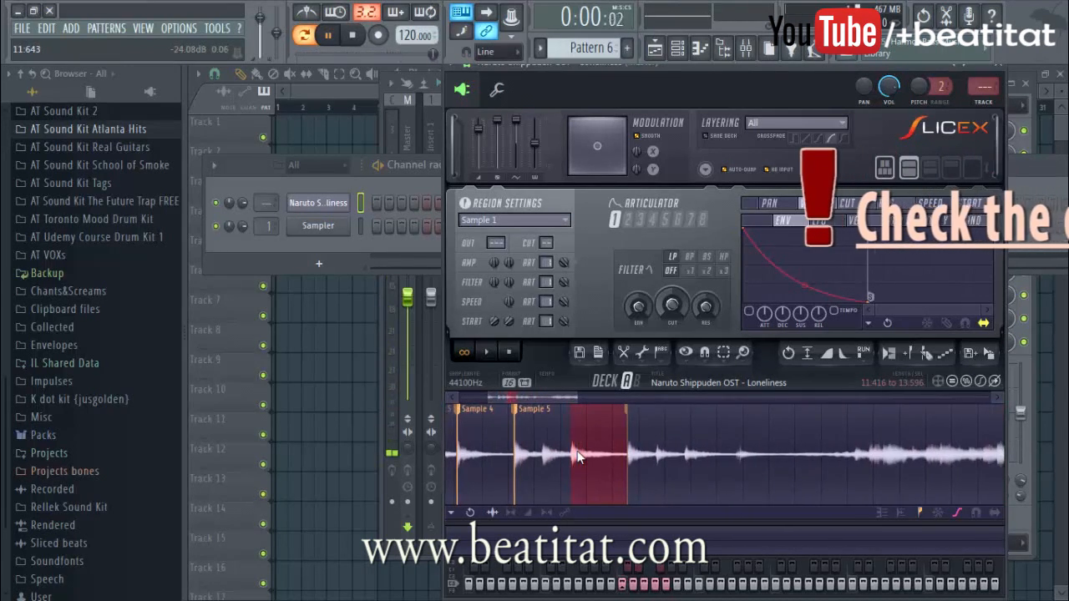
{"action": "key", "text": "alt+Insert"}
{"action": "type", "text": "Sample"}
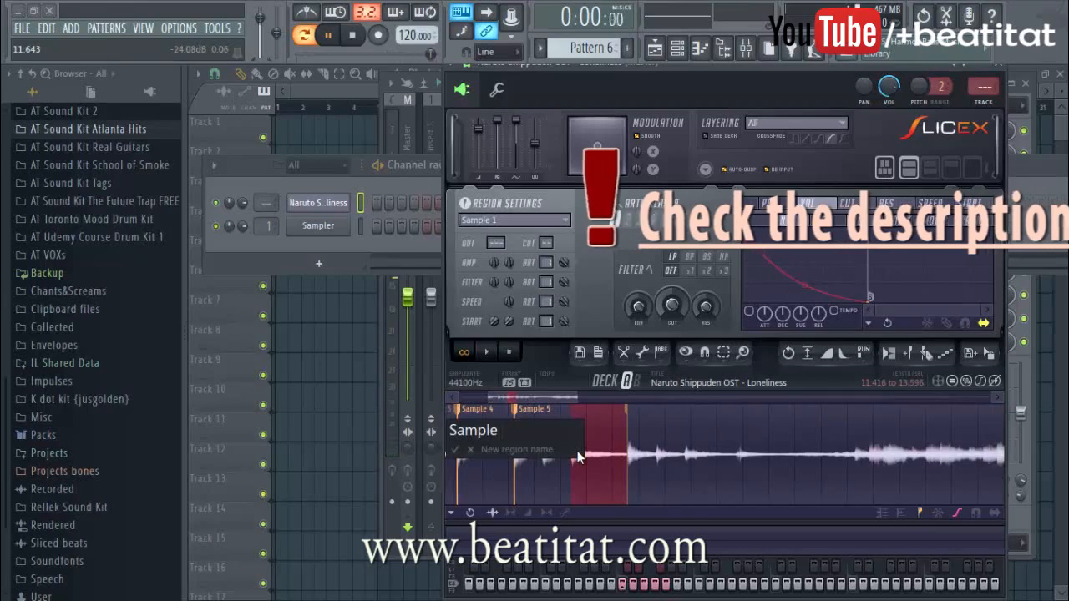
{"action": "type", "text": " 5.75"}
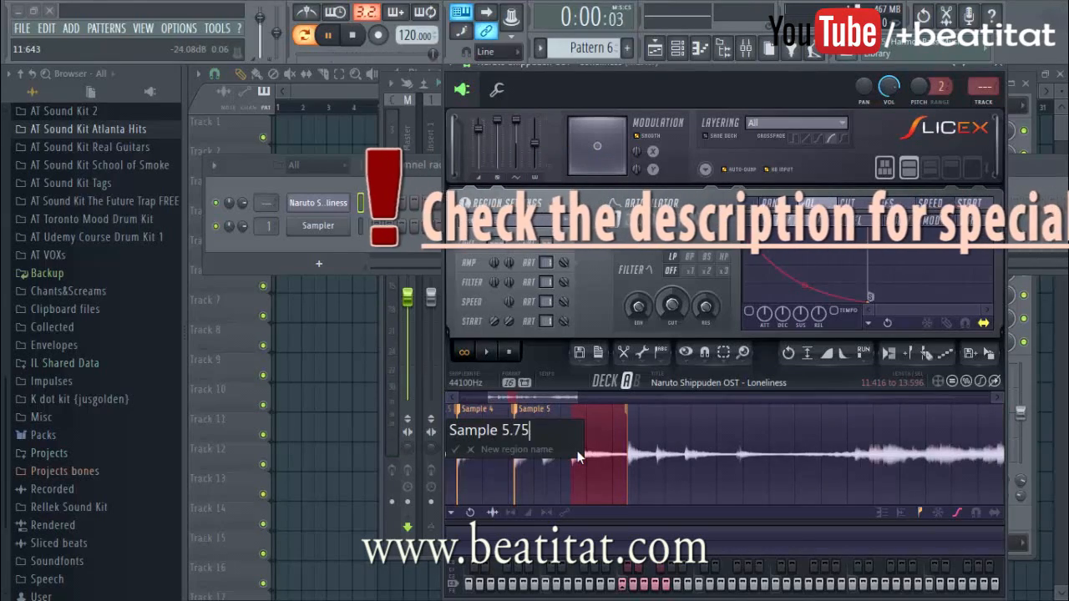
{"action": "key", "text": "Return"}
- Extend the selection back to the second hit of Sample 5, about 10:312 to 13:596, and add a region named "Sample 5.25"
{"action": "scroll", "coordinate": [556, 457], "scroll_direction": "up", "scroll_amount": 3}
{"action": "left_click_drag", "start_coordinate": [599, 463], "coordinate": [529, 474]}
{"action": "key", "text": "space"}
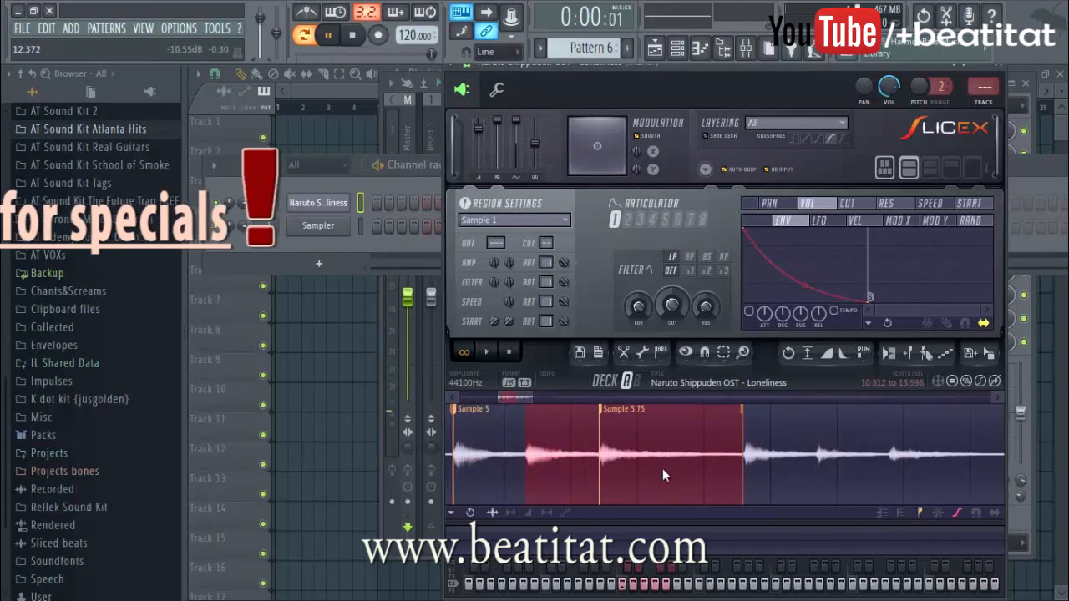
{"action": "key", "text": "ctrl+Insert"}
{"action": "type", "text": "Sampl"}
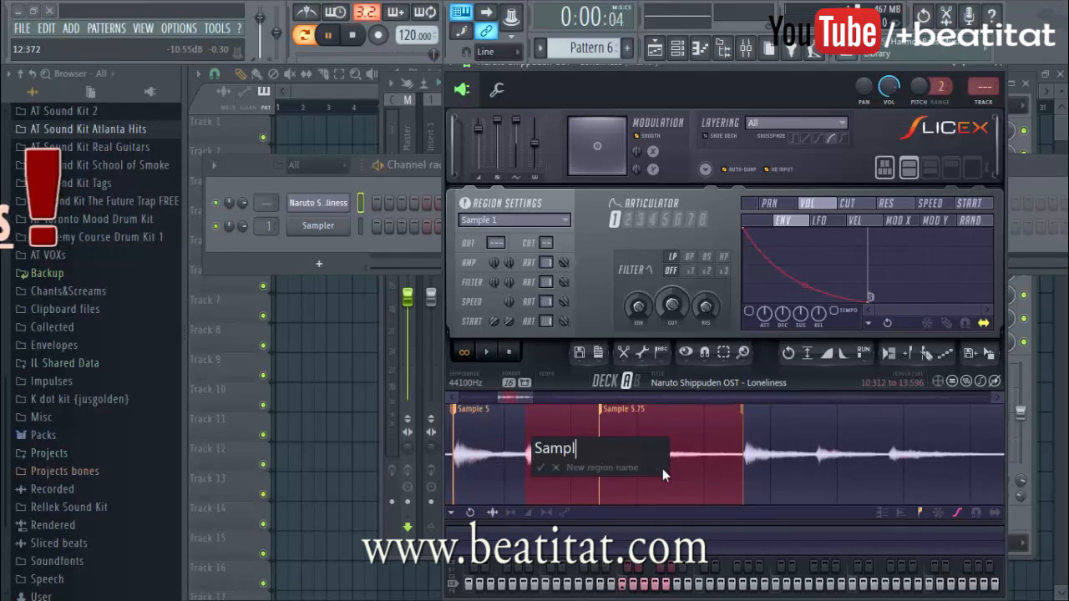
{"action": "type", "text": "e 5.25"}
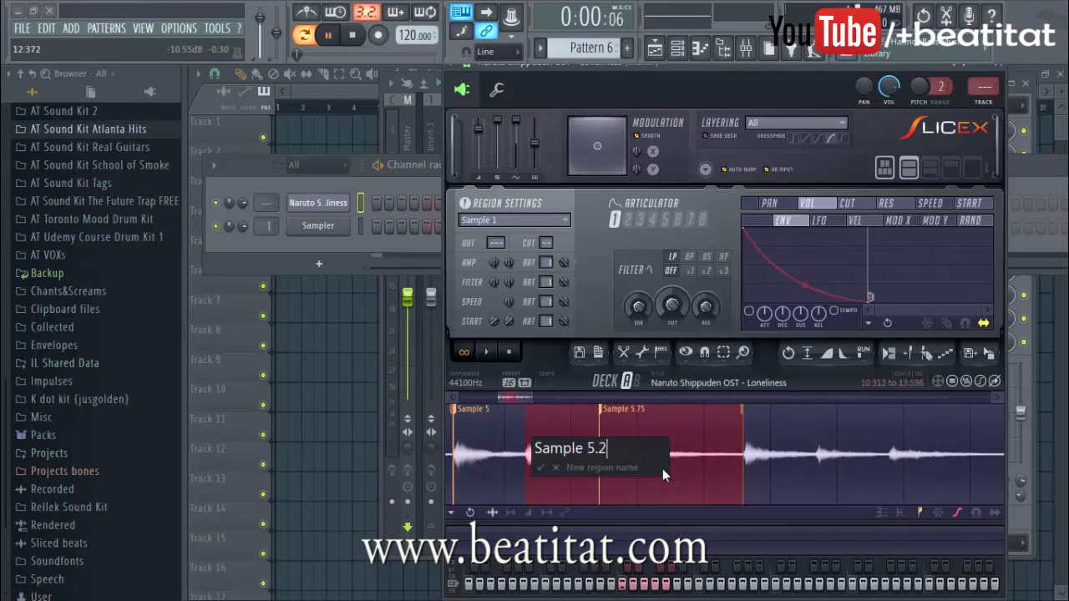
{"action": "key", "text": "Return"}
- Select the first hit following Sample 5.75's span, about 13:596 to 14:691, and audition it
{"action": "left_click_drag", "start_coordinate": [742, 455], "coordinate": [835, 463]}
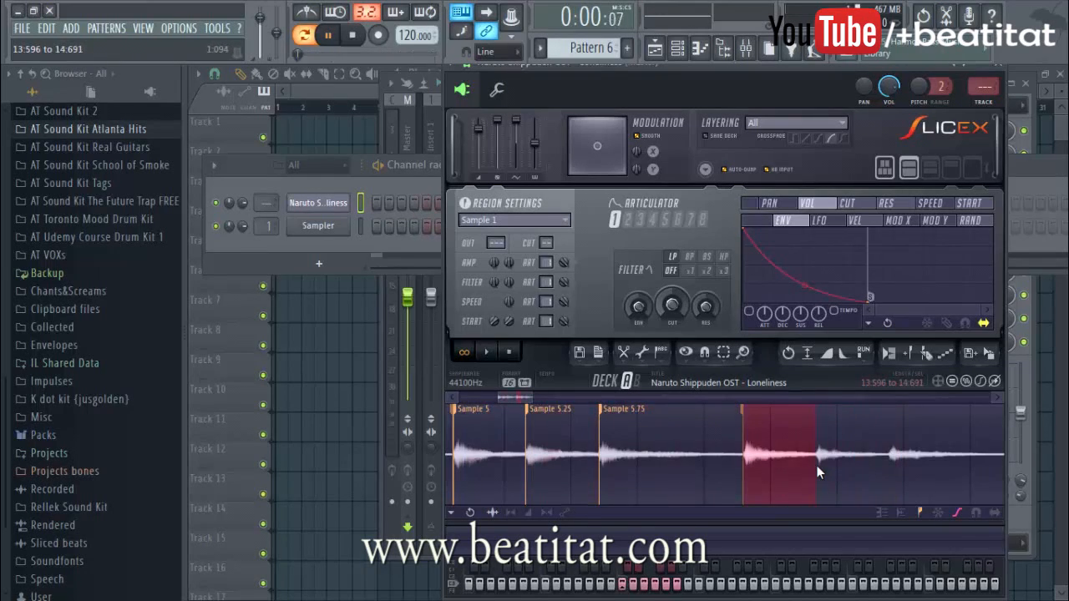
{"action": "scroll", "coordinate": [818, 472], "scroll_direction": "up", "scroll_amount": 4}
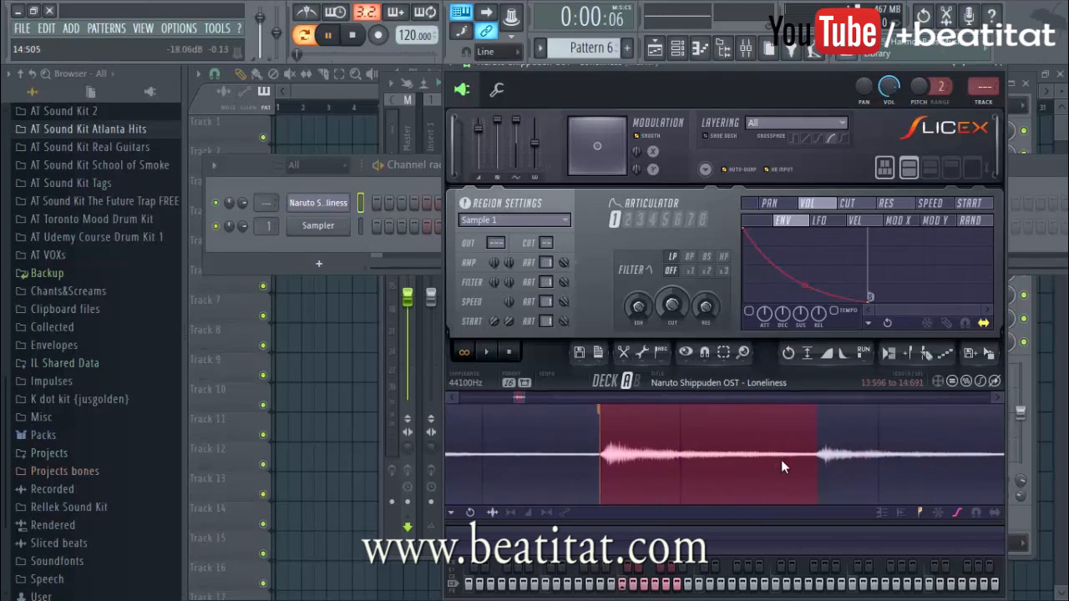
{"action": "left_click", "coordinate": [808, 458]}
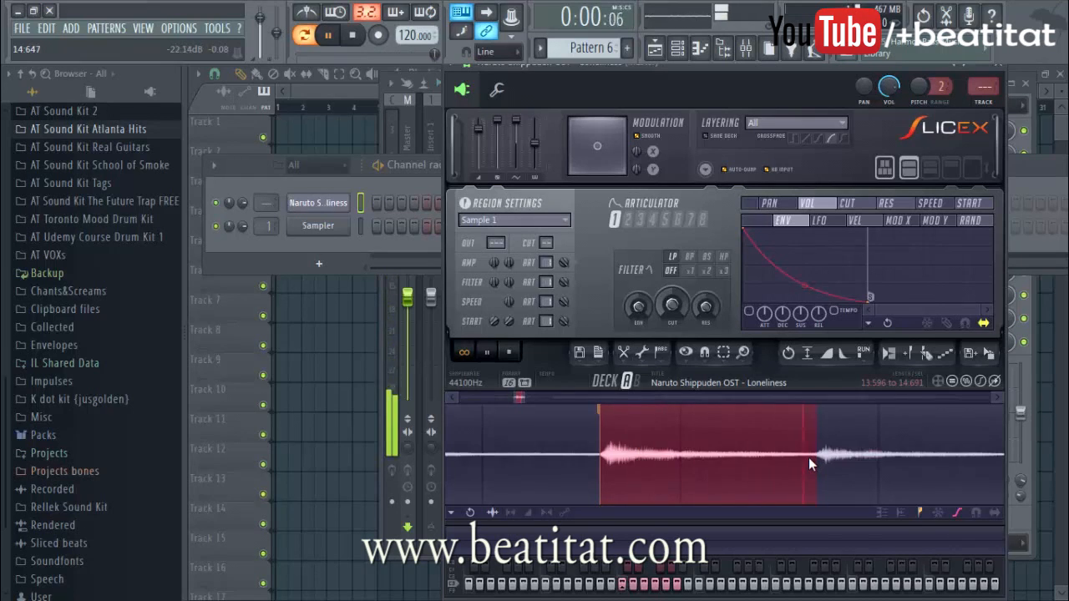
{"action": "scroll", "coordinate": [809, 458], "scroll_direction": "down", "scroll_amount": 4}
- Extend the selection over the next hit, about 13:596 to 15:781, and add a region named "Sample 6"
{"action": "left_click_drag", "start_coordinate": [809, 457], "coordinate": [874, 465]}
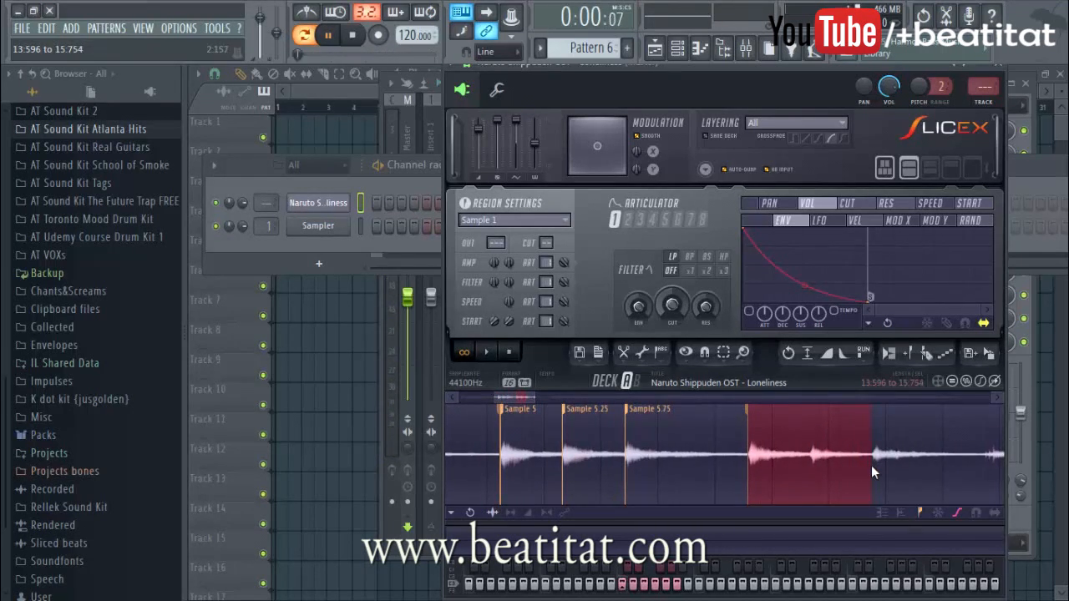
{"action": "left_click_drag", "start_coordinate": [871, 467], "coordinate": [879, 472]}
{"action": "scroll", "coordinate": [872, 467], "scroll_direction": "up", "scroll_amount": 4}
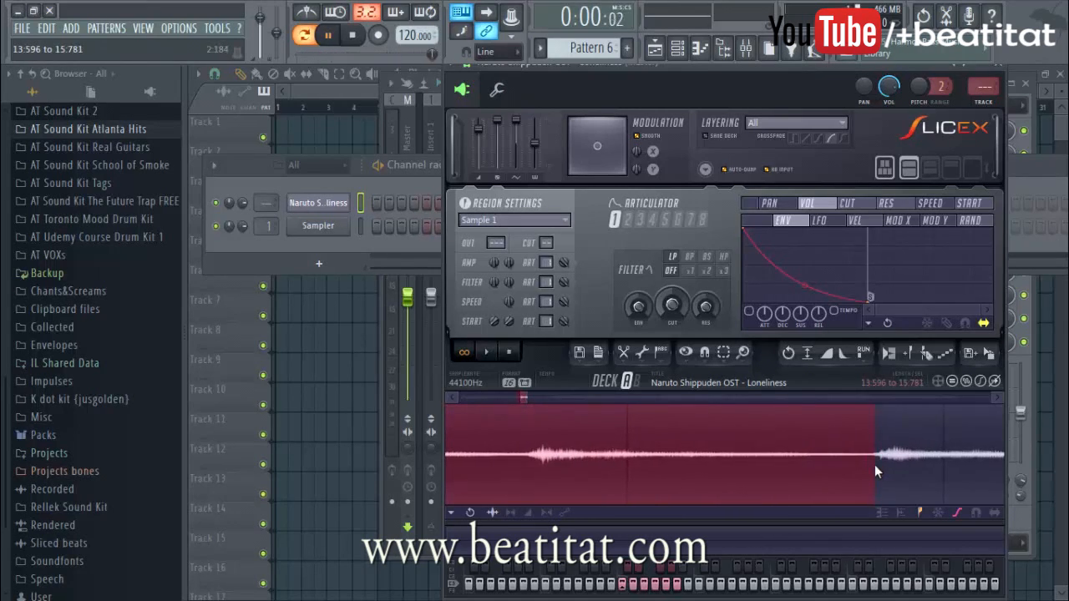
{"action": "scroll", "coordinate": [871, 466], "scroll_direction": "down", "scroll_amount": 2}
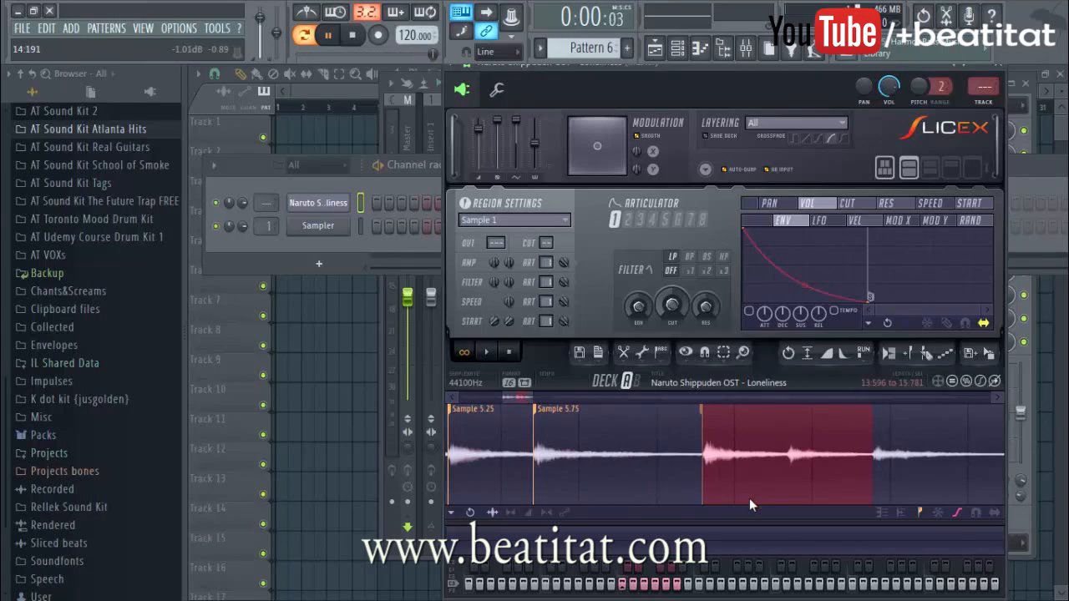
{"action": "key", "text": "ctrl+m"}
{"action": "type", "text": "Sample 6"}
{"action": "key", "text": "Return"}
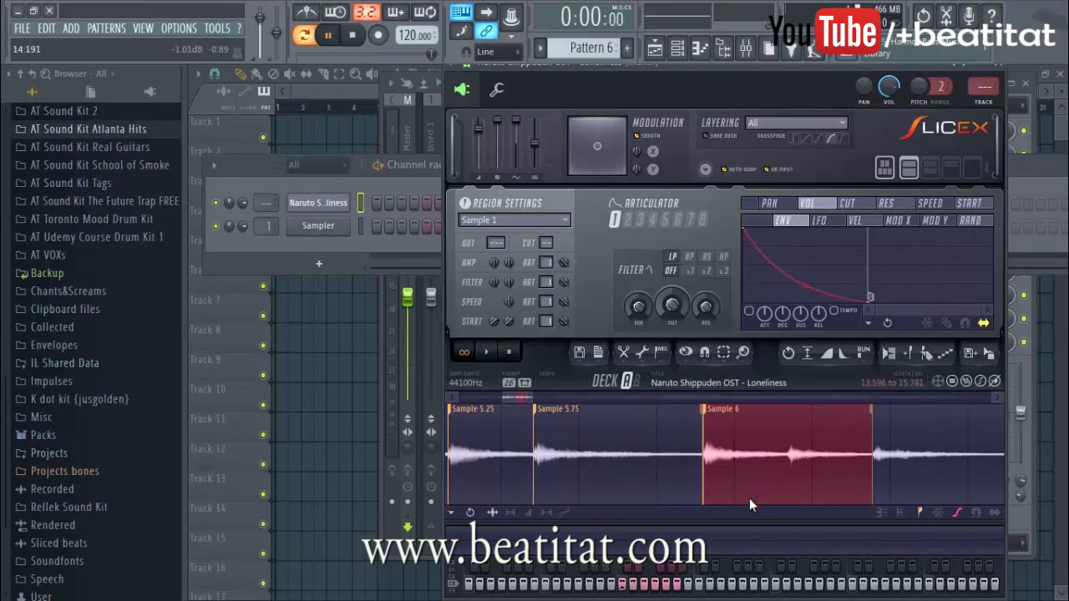
- Narrow the selection to the second hit inside Sample 6, about 14:687 to 15:781, and add a region named "Sample 6.5"
{"action": "left_click", "coordinate": [788, 468]}
{"action": "scroll", "coordinate": [791, 462], "scroll_direction": "up", "scroll_amount": 3}
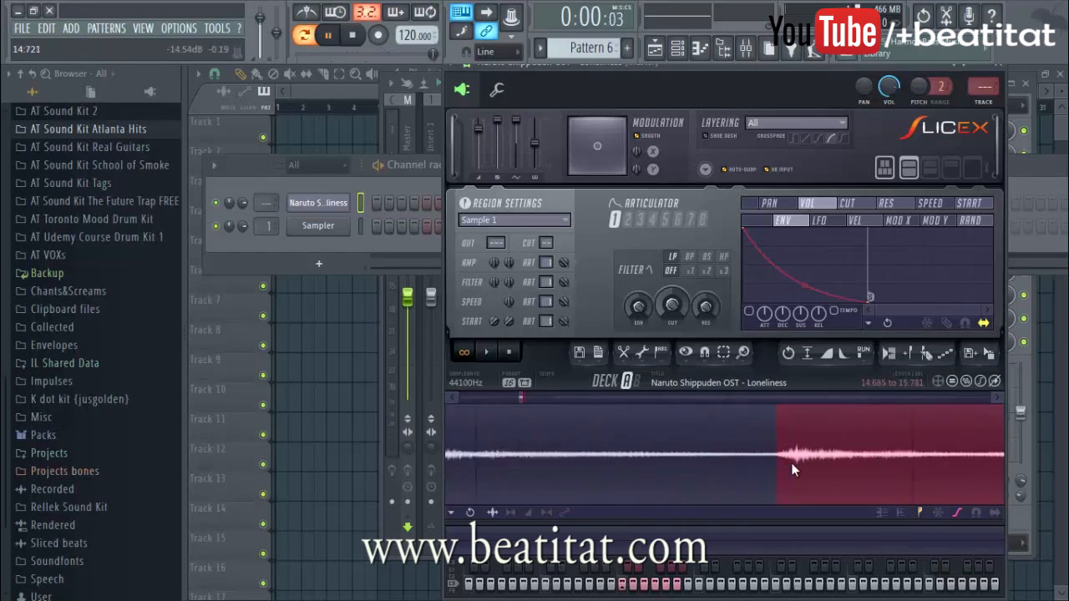
{"action": "left_click", "coordinate": [774, 470]}
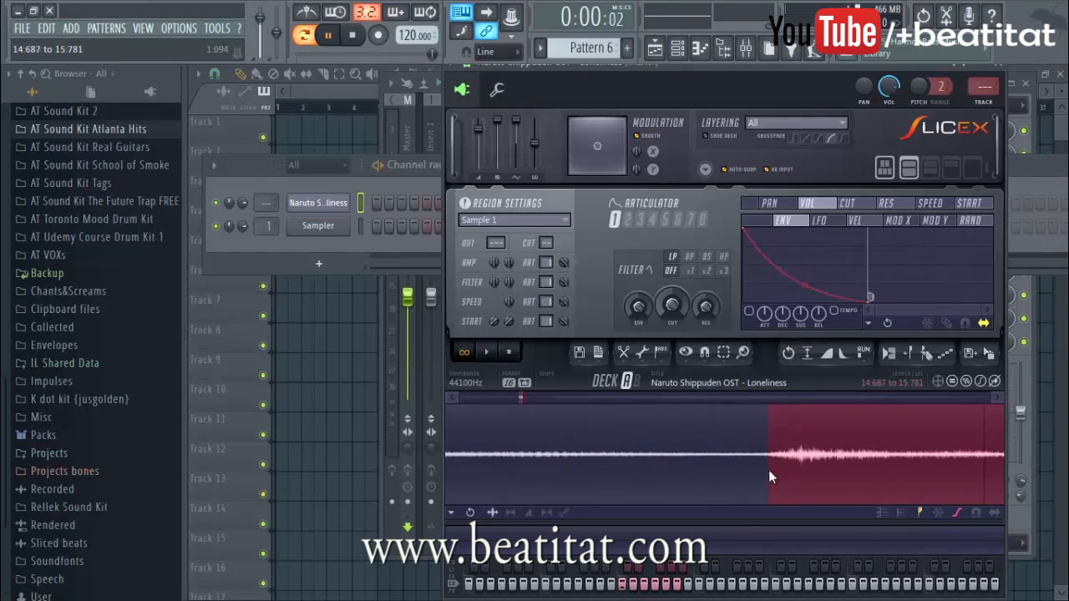
{"action": "scroll", "coordinate": [787, 462], "scroll_direction": "down", "scroll_amount": 4}
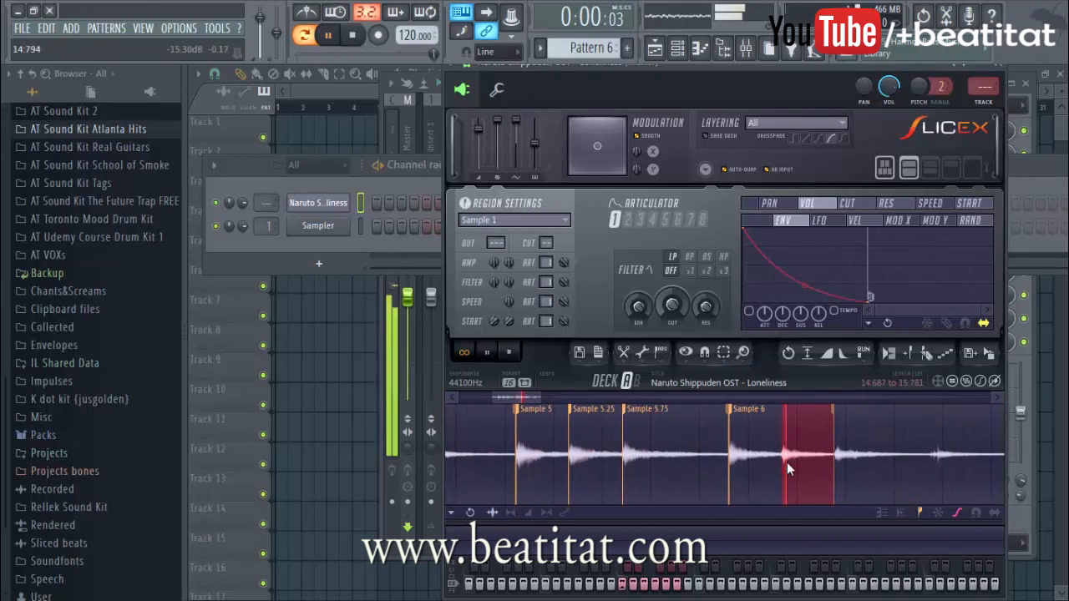
{"action": "key", "text": "Insert"}
{"action": "type", "text": "S"}
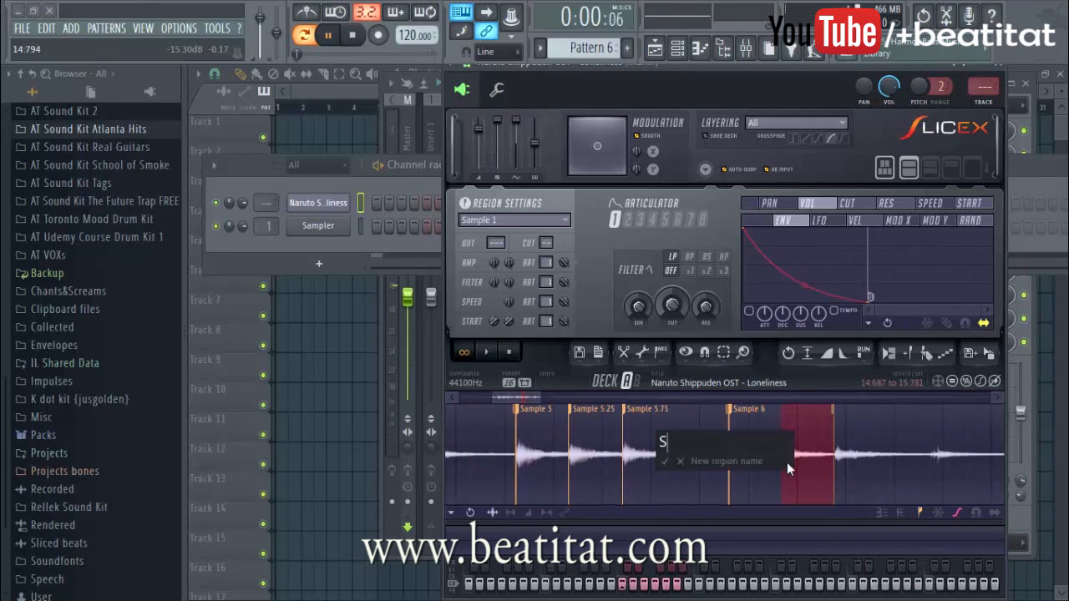
{"action": "type", "text": "ample 6.5"}
{"action": "key", "text": "Return"}
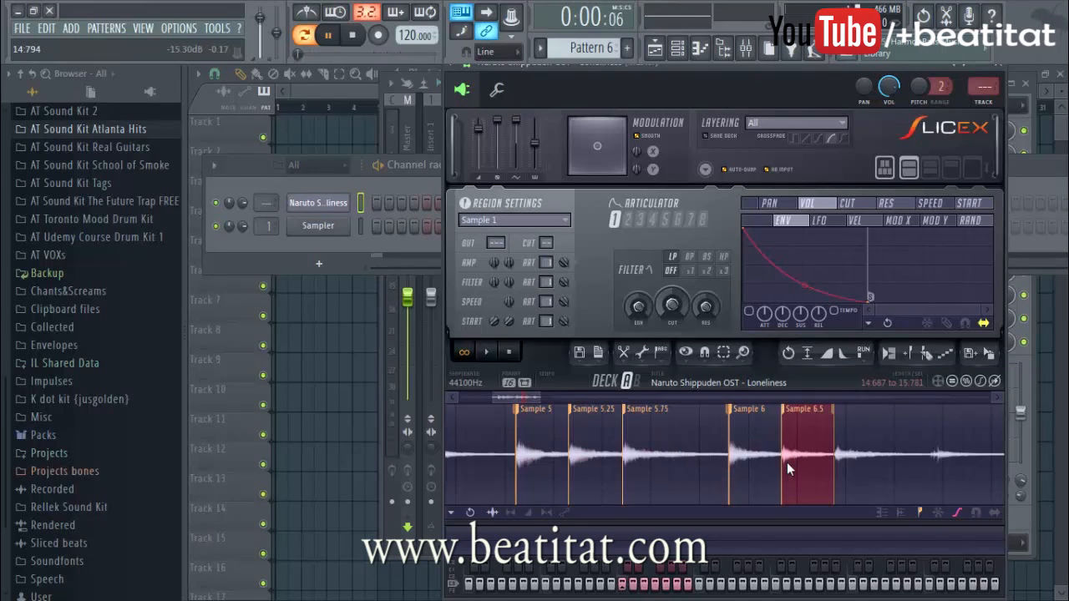
- Select and audition the hit following Sample 6.5, about 15:781 to 17:690, and add a region named "Sample 7"
{"action": "left_click_drag", "start_coordinate": [837, 456], "coordinate": [694, 466]}
{"action": "key", "text": "space"}
{"action": "scroll", "coordinate": [694, 466], "scroll_direction": "down", "scroll_amount": 3}
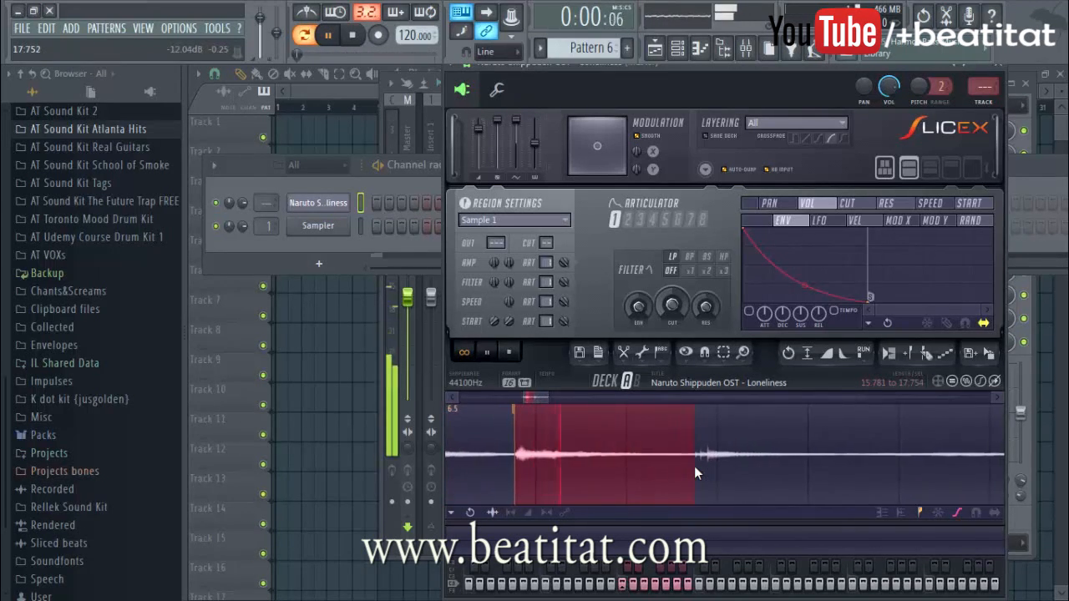
{"action": "scroll", "coordinate": [688, 451], "scroll_direction": "up", "scroll_amount": 2}
{"action": "scroll", "coordinate": [687, 452], "scroll_direction": "up", "scroll_amount": 2}
{"action": "left_click_drag", "start_coordinate": [687, 451], "coordinate": [691, 456]}
{"action": "scroll", "coordinate": [692, 456], "scroll_direction": "down", "scroll_amount": 1}
{"action": "scroll", "coordinate": [699, 462], "scroll_direction": "down", "scroll_amount": 5}
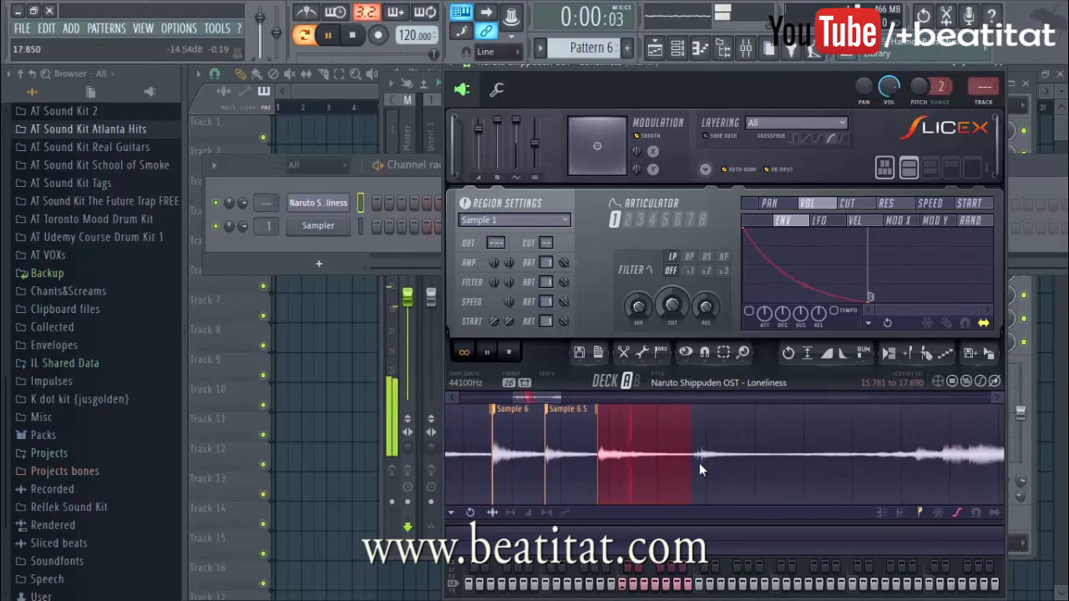
{"action": "key", "text": "alt+m"}
{"action": "type", "text": "Sample 7"}
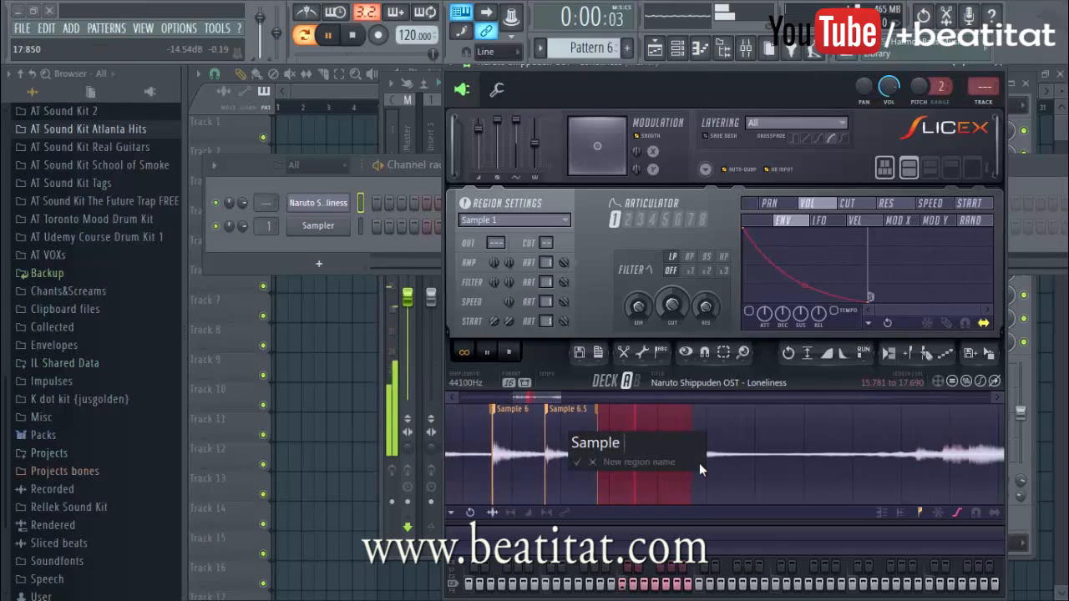
{"action": "key", "text": "Return"}
{"action": "left_click", "coordinate": [833, 450]}
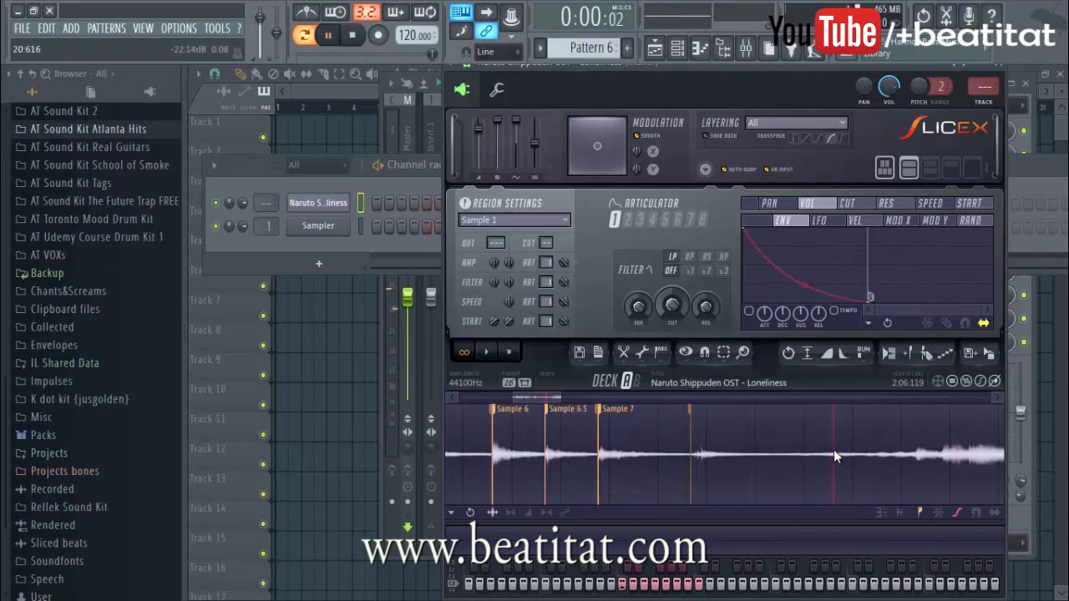
{"action": "scroll", "coordinate": [519, 460], "scroll_direction": "down", "scroll_amount": 3}
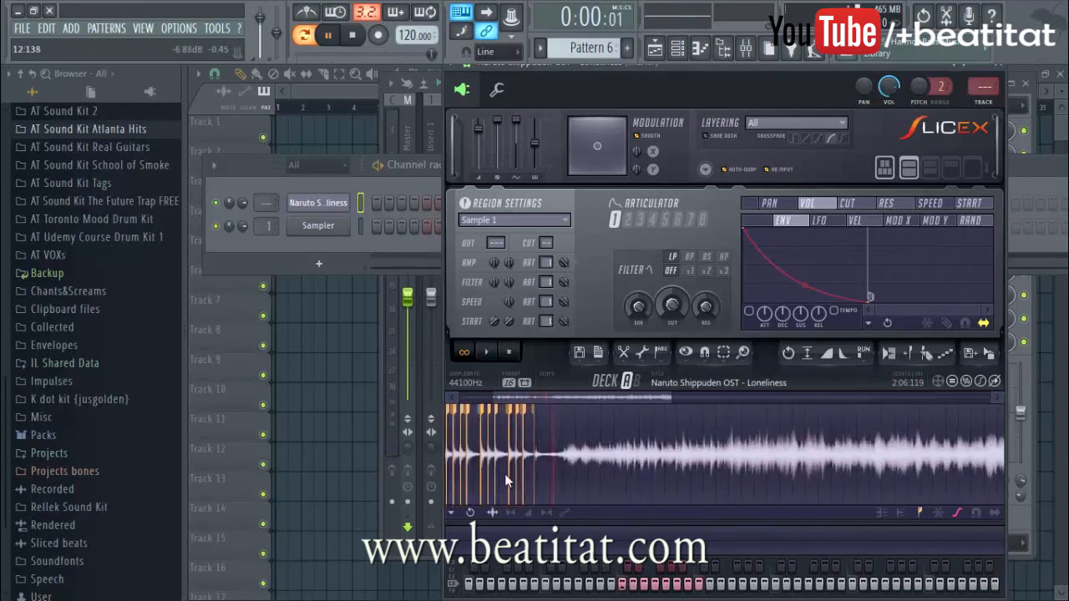
{"action": "scroll", "coordinate": [505, 474], "scroll_direction": "up", "scroll_amount": 3}
{"action": "left_click_drag", "start_coordinate": [576, 405], "coordinate": [601, 398]}
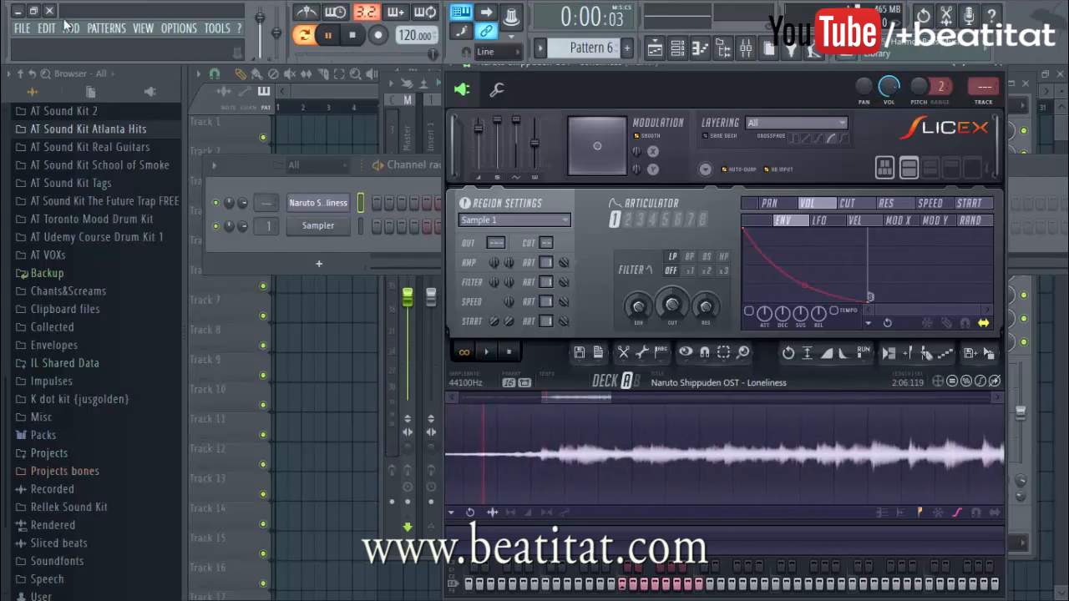
- Save the project in the Projects folder under the file name "tutorial sample"
{"action": "left_click", "coordinate": [21, 29]}
{"action": "left_click", "coordinate": [52, 110]}
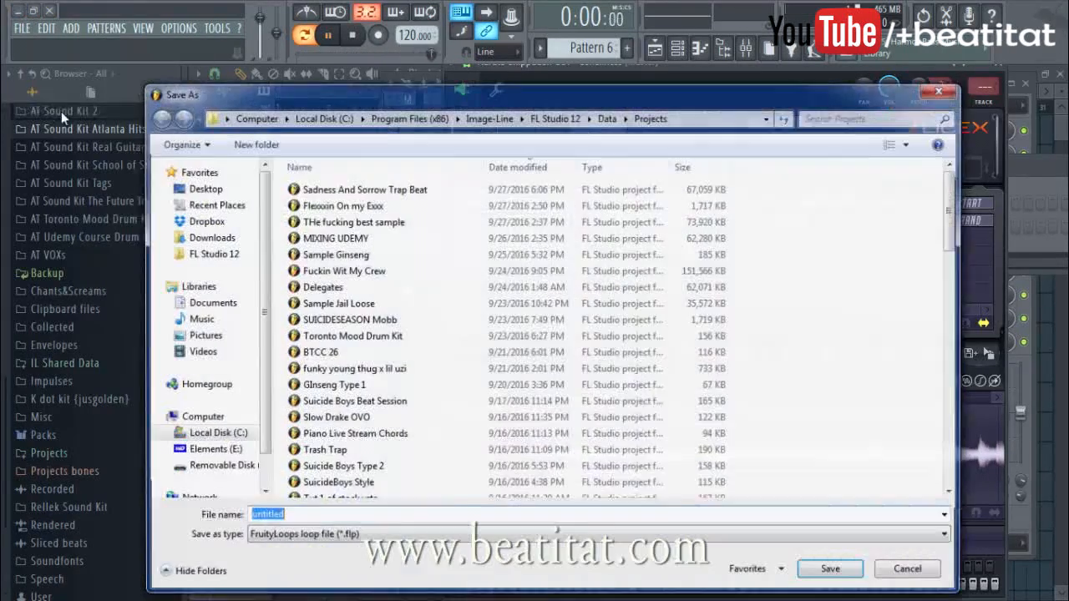
{"action": "key", "text": "BackSpace"}
{"action": "type", "text": "tutorial samp"}
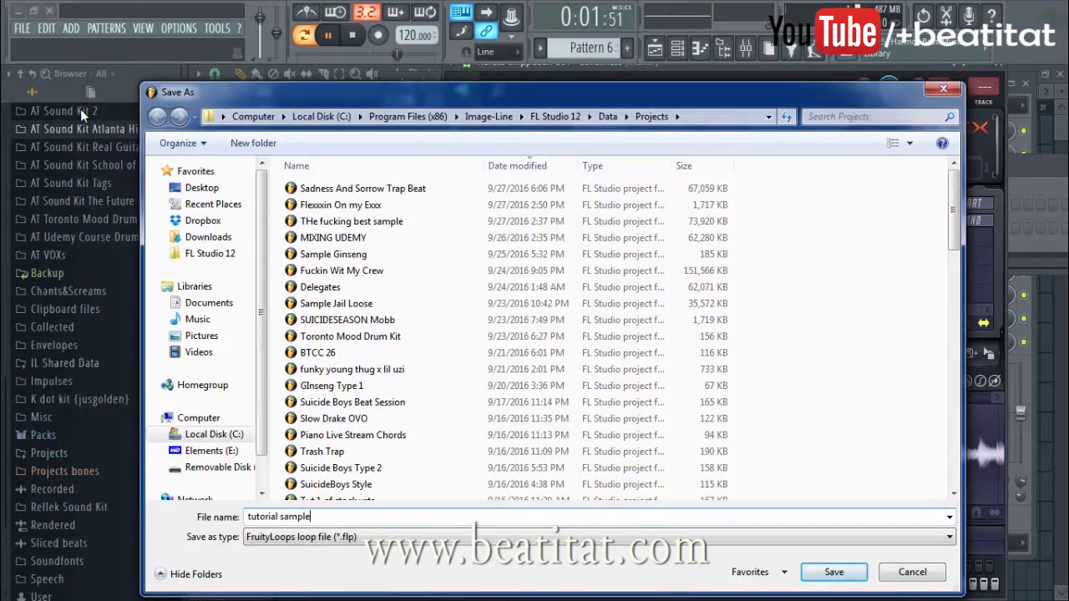
{"action": "key", "text": "Return"}
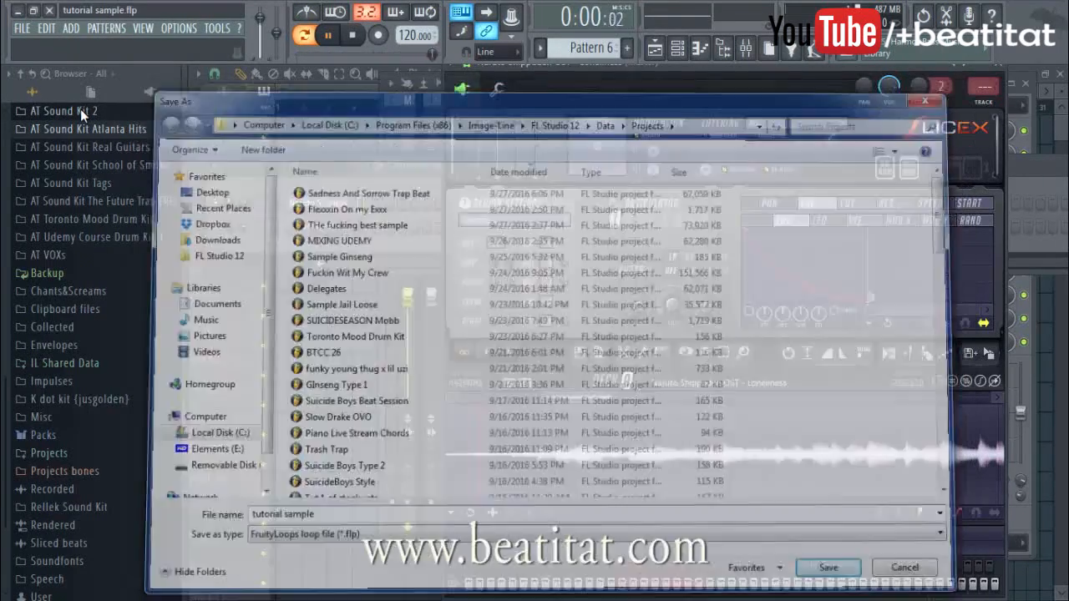
- Audition the sustained passage following Sample 7 and select a phrase in it, about 32:015 to 35:401
{"action": "left_click_drag", "start_coordinate": [564, 397], "coordinate": [562, 395]}
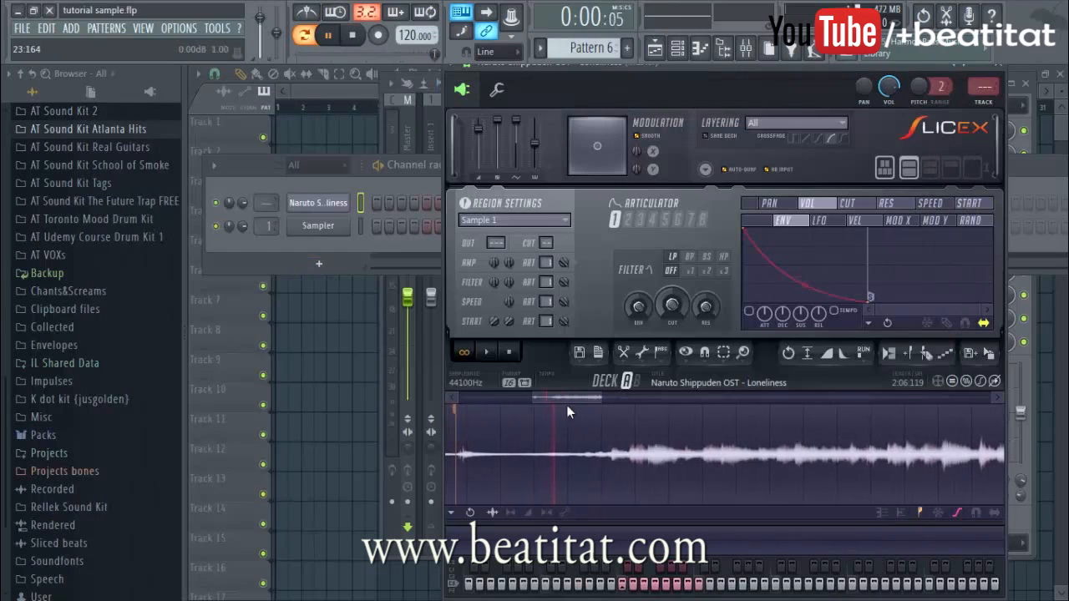
{"action": "left_click", "coordinate": [618, 462]}
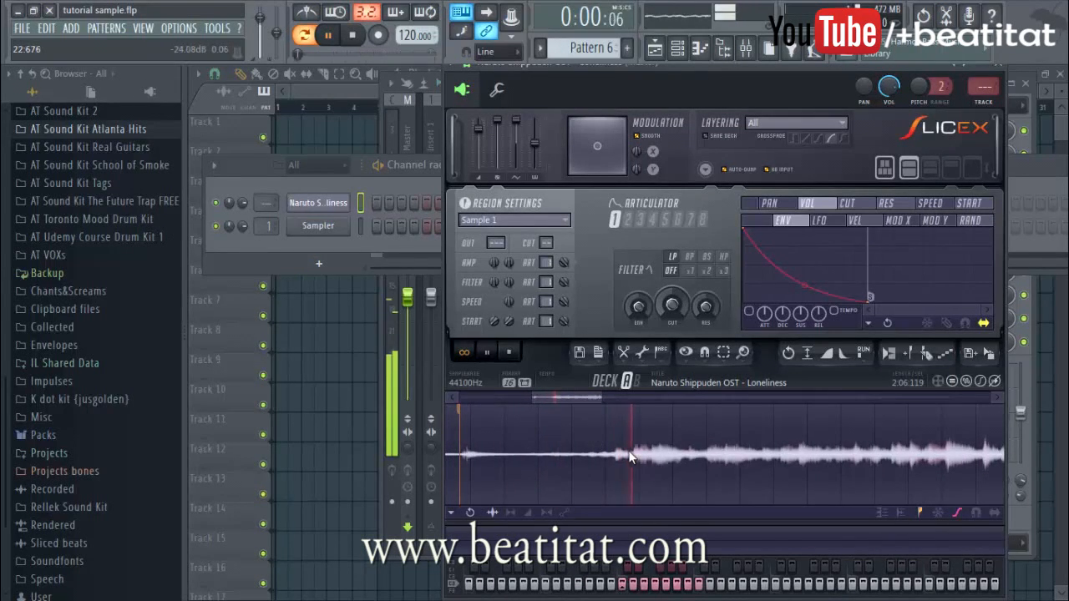
{"action": "left_click_drag", "start_coordinate": [793, 460], "coordinate": [927, 488]}
{"action": "scroll", "coordinate": [829, 462], "scroll_direction": "up", "scroll_amount": 1}
{"action": "scroll", "coordinate": [828, 459], "scroll_direction": "up", "scroll_amount": 3}
{"action": "scroll", "coordinate": [824, 471], "scroll_direction": "up", "scroll_amount": 4}
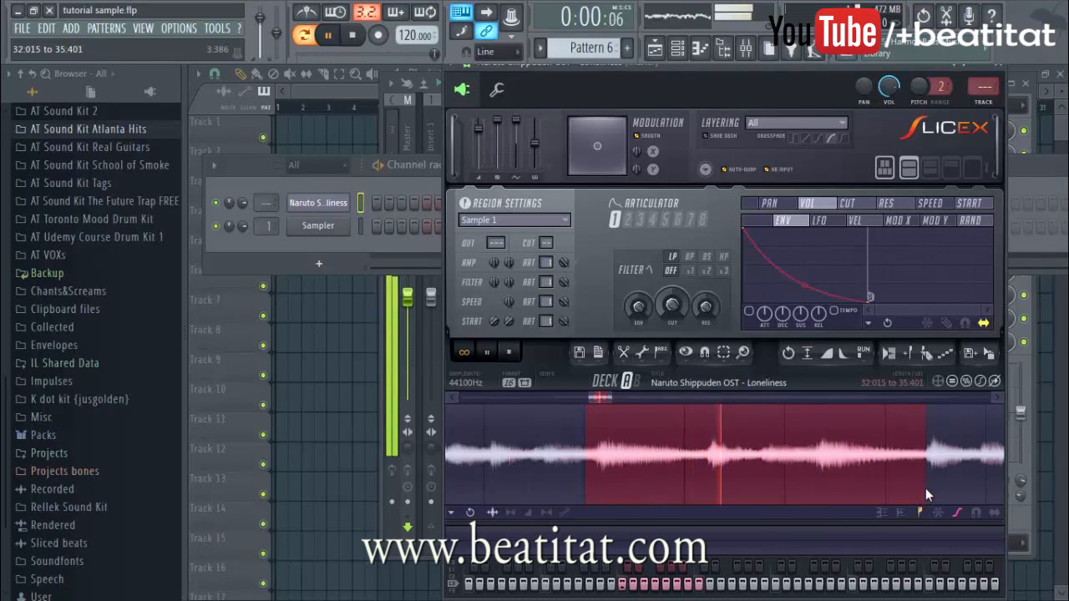
- Tighten the phrase selection's start to about 32:138, audition it, and add a region named "Sample 8"
{"action": "left_click_drag", "start_coordinate": [585, 455], "coordinate": [599, 457]}
{"action": "key", "text": "space"}
{"action": "key", "text": "space"}
{"action": "key", "text": "space"}
{"action": "key", "text": "space"}
{"action": "key", "text": "space"}
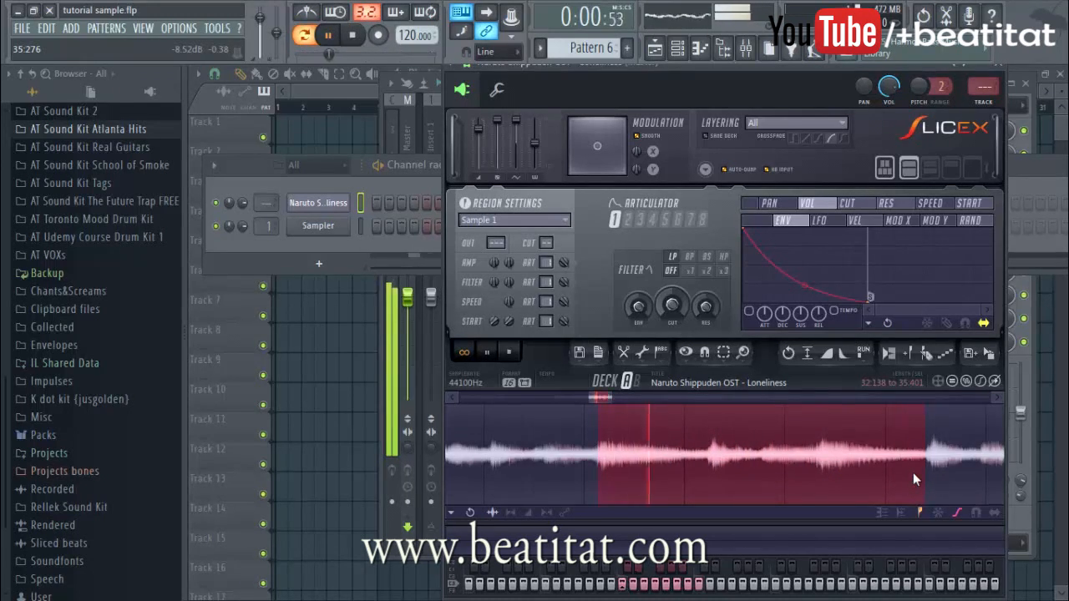
{"action": "key", "text": "Insert"}
{"action": "type", "text": "Sample "}
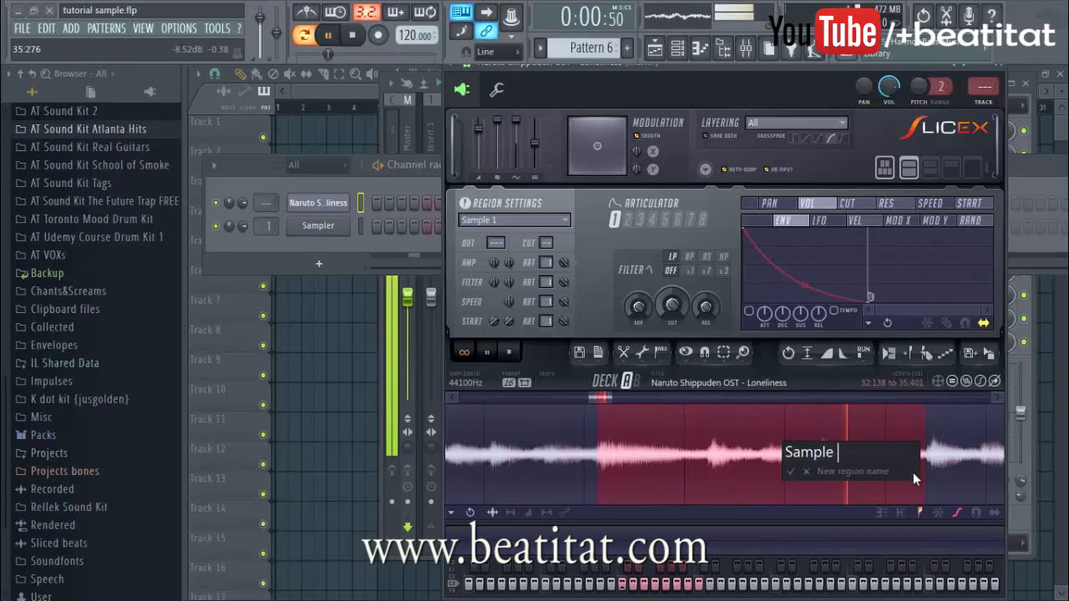
{"action": "type", "text": "8"}
{"action": "key", "text": "Return"}
{"action": "key", "text": "space"}
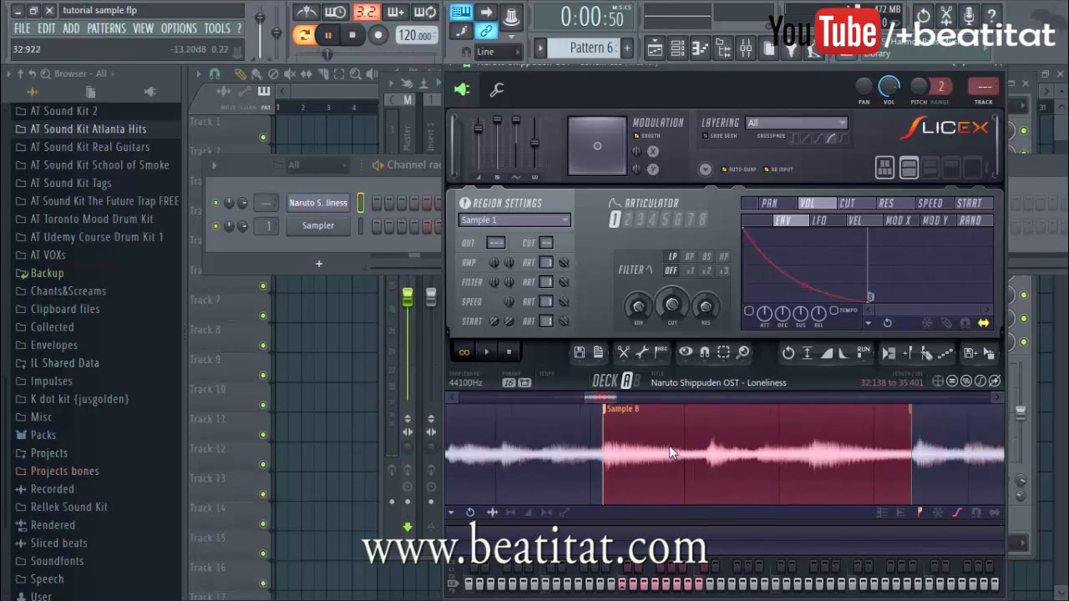
- Select and audition the phrase directly following Sample 8, about 35:401 to 37:596, and add a region named "Sample 9"
{"action": "scroll", "coordinate": [666, 449], "scroll_direction": "down", "scroll_amount": 6}
{"action": "scroll", "coordinate": [616, 471], "scroll_direction": "up", "scroll_amount": 3}
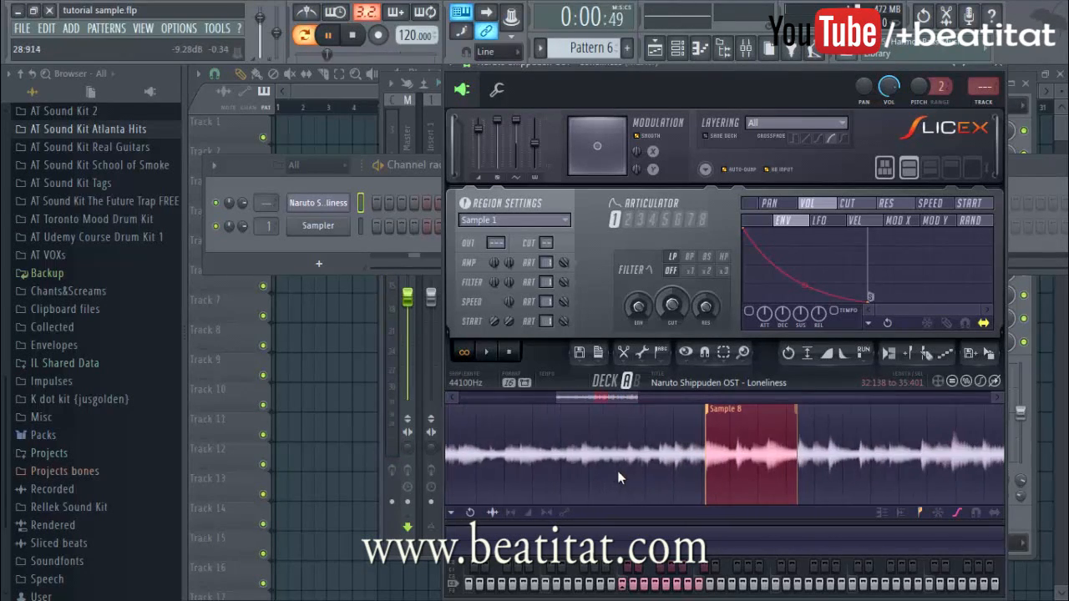
{"action": "left_click_drag", "start_coordinate": [798, 468], "coordinate": [911, 474]}
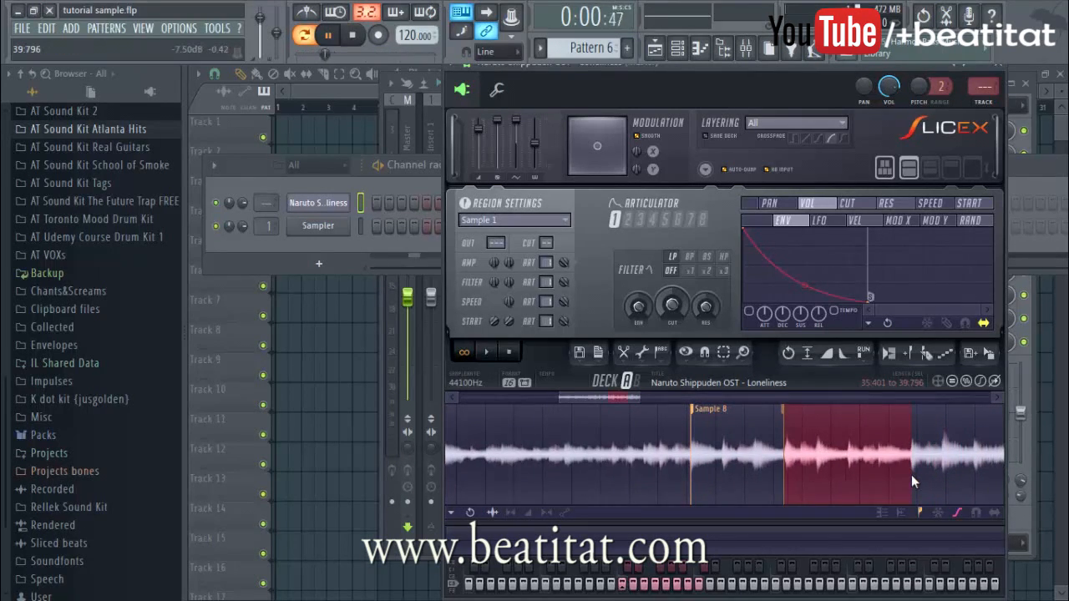
{"action": "scroll", "coordinate": [911, 475], "scroll_direction": "up", "scroll_amount": 5}
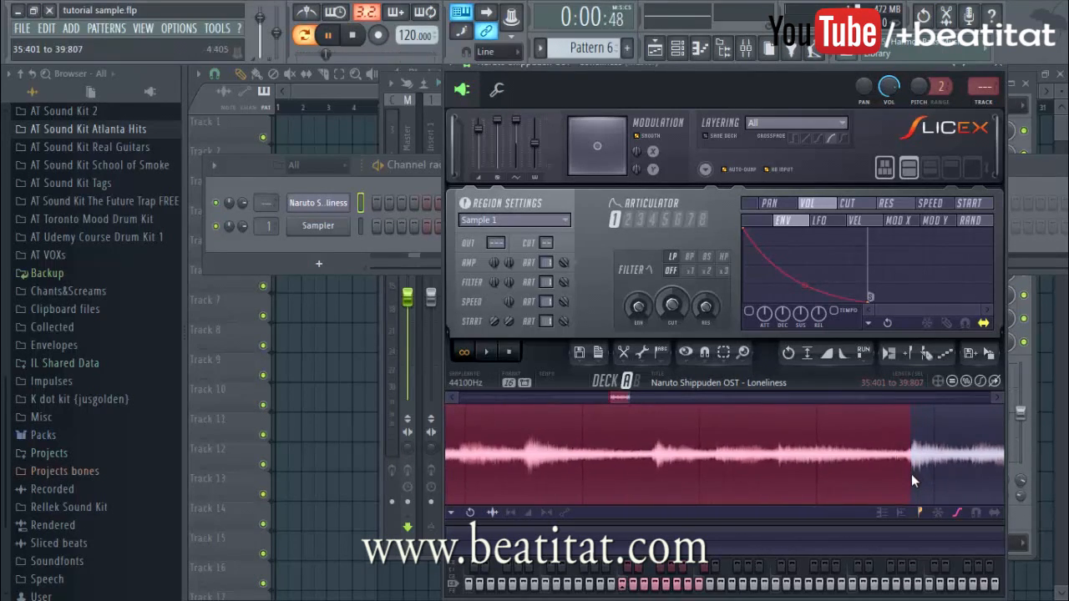
{"action": "left_click_drag", "start_coordinate": [911, 474], "coordinate": [652, 493]}
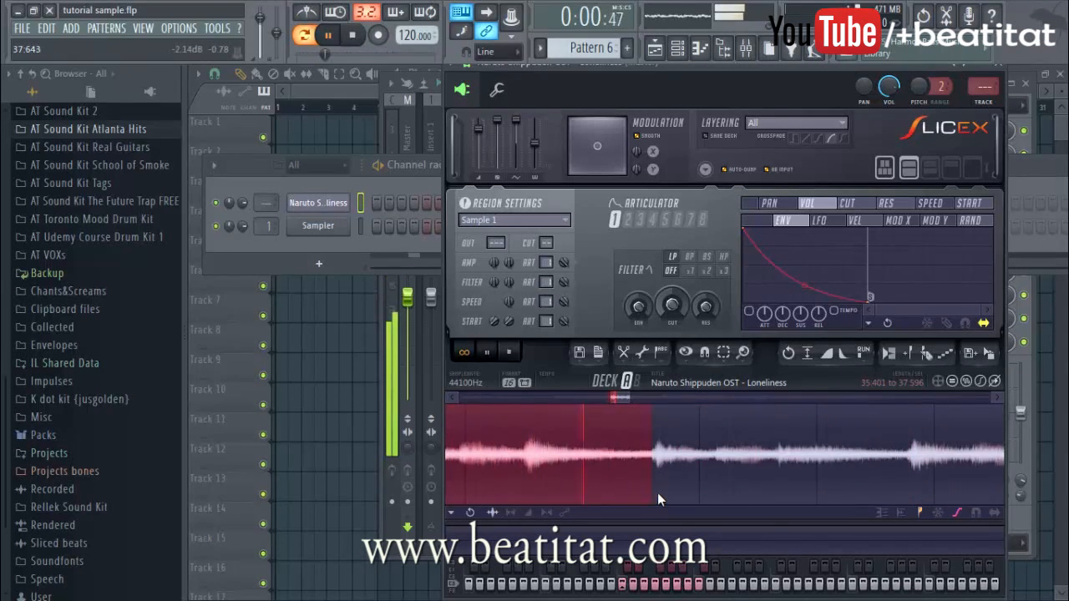
{"action": "key", "text": "Insert"}
{"action": "type", "text": "Sample"}
{"action": "type", "text": " 1"}
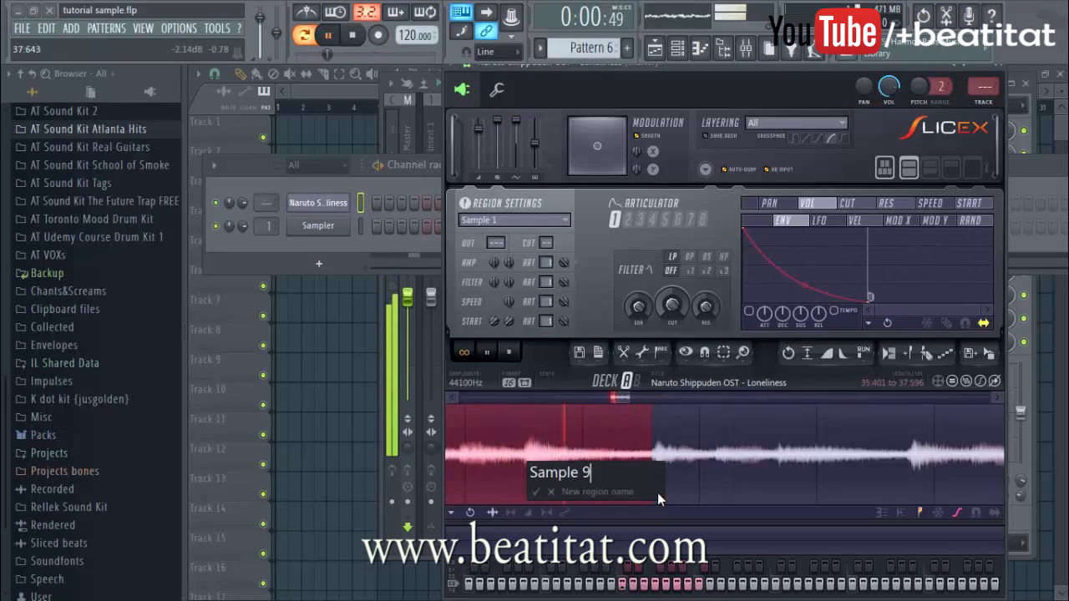
{"action": "key", "text": "Return"}
- Select and audition the second hit inside Sample 9, about 36:504 to 37:596, and add a region named "Sample 9.75"
{"action": "scroll", "coordinate": [476, 446], "scroll_direction": "down", "scroll_amount": 5}
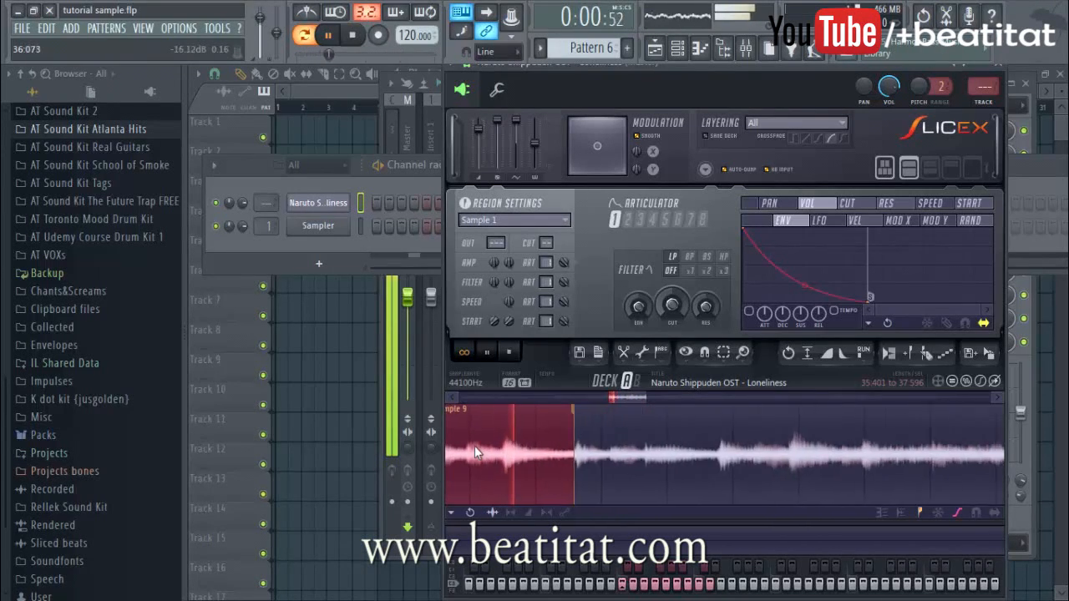
{"action": "left_click_drag", "start_coordinate": [621, 397], "coordinate": [609, 397]}
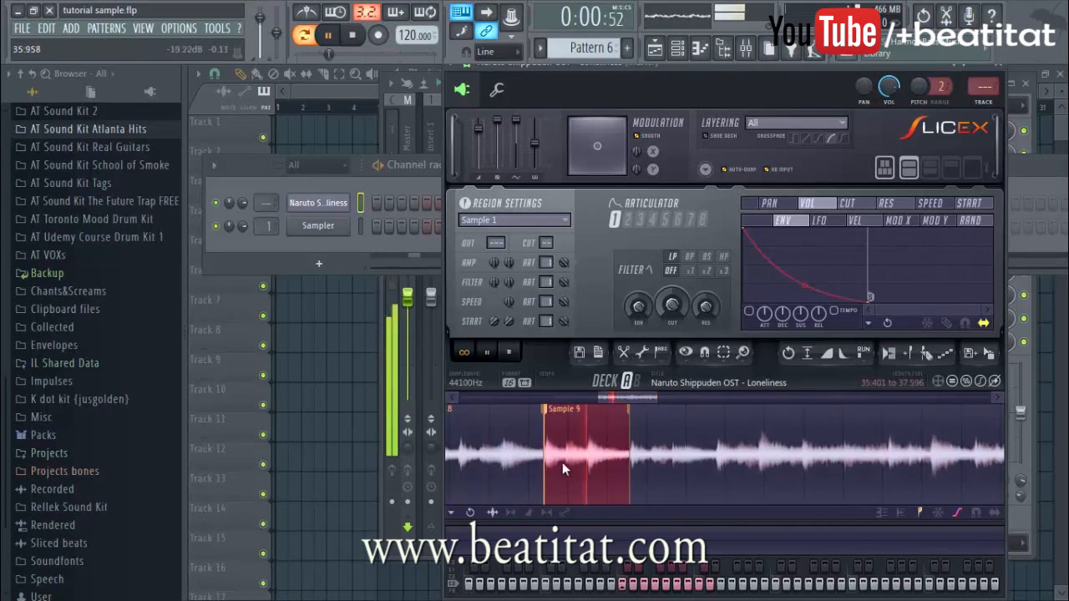
{"action": "scroll", "coordinate": [591, 470], "scroll_direction": "up", "scroll_amount": 4}
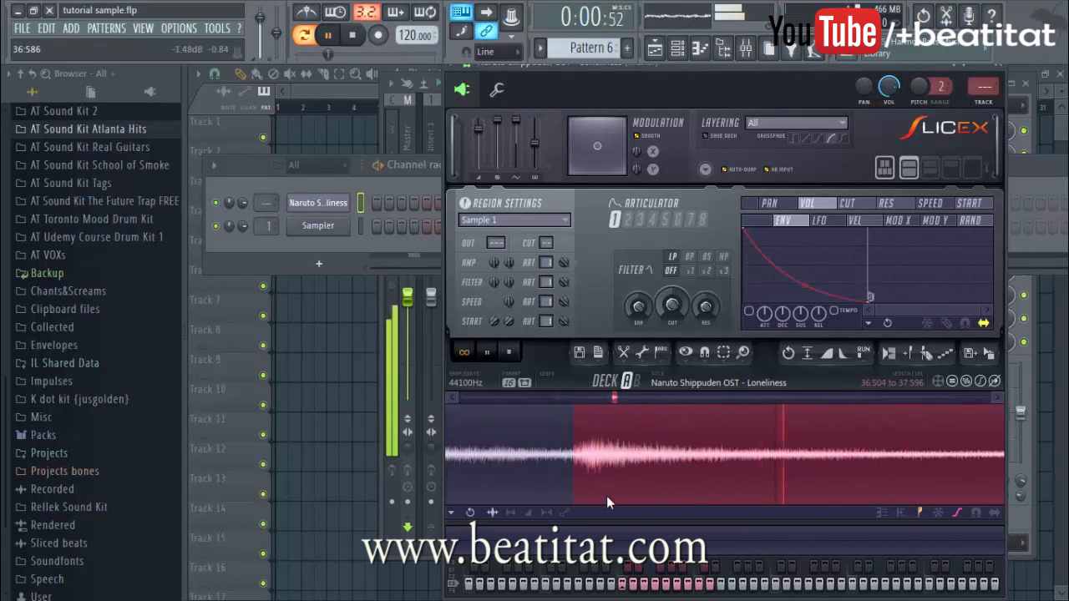
{"action": "key", "text": "Insert"}
{"action": "type", "text": "Sample 9.75"}
{"action": "key", "text": "Return"}
{"action": "key", "text": "space"}
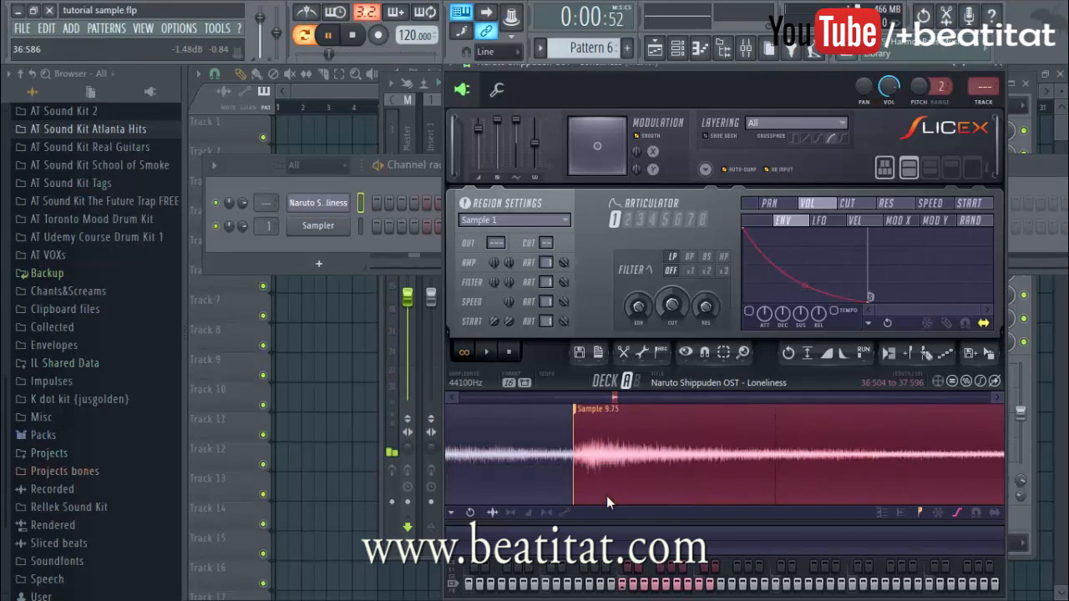
- Select and audition the phrase following Sample 9.75, about 37:596 to 39:770, and add a region named "Sample 10"
{"action": "scroll", "coordinate": [637, 430], "scroll_direction": "down", "scroll_amount": 7}
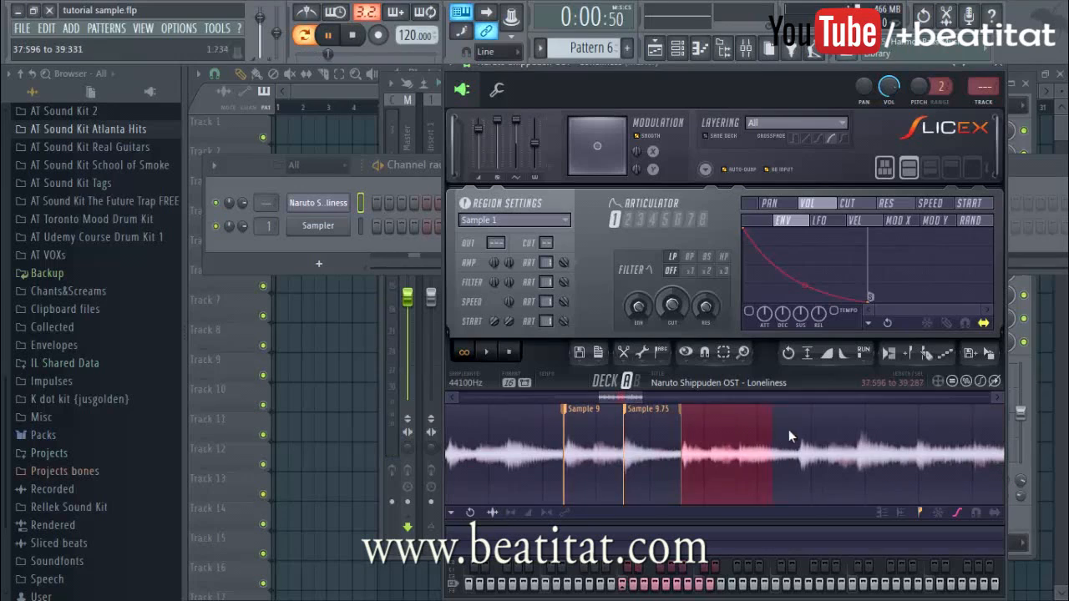
{"action": "scroll", "coordinate": [798, 429], "scroll_direction": "up", "scroll_amount": 4}
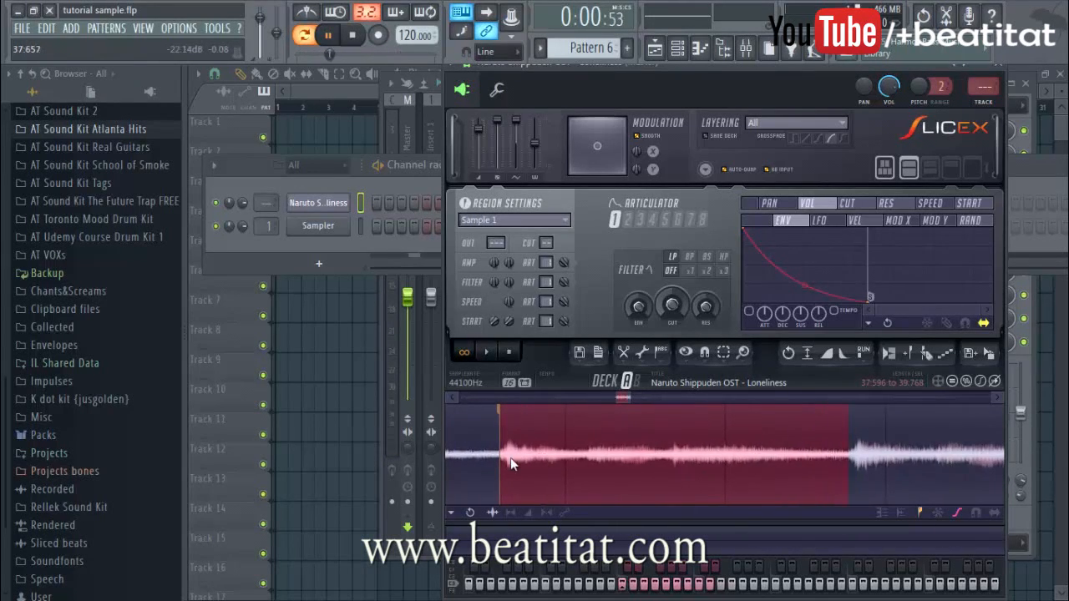
{"action": "left_click_drag", "start_coordinate": [845, 453], "coordinate": [852, 454]}
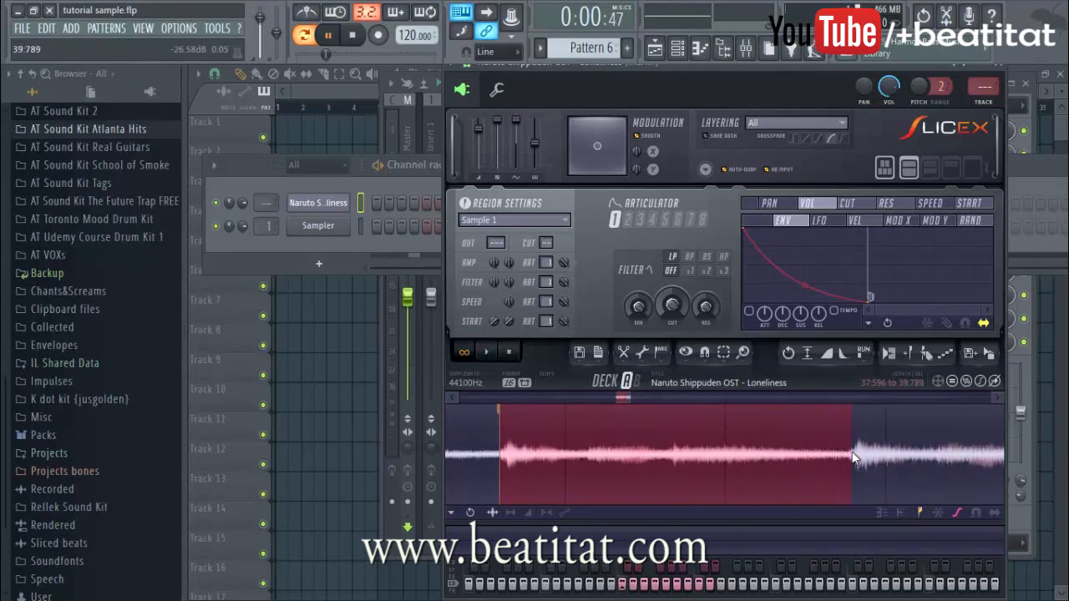
{"action": "key", "text": "space"}
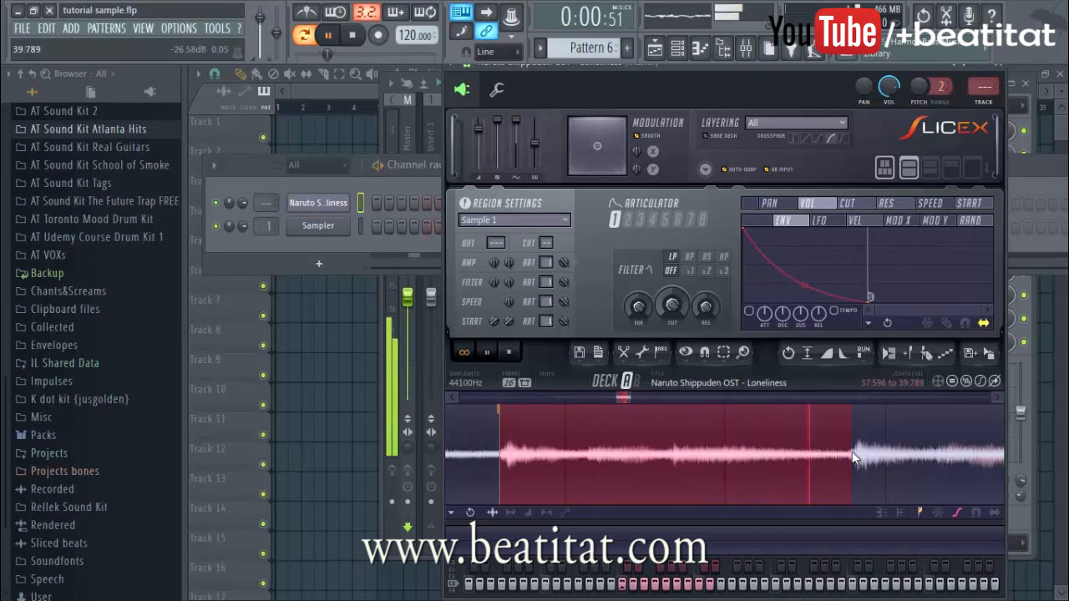
{"action": "left_click_drag", "start_coordinate": [850, 453], "coordinate": [849, 452]}
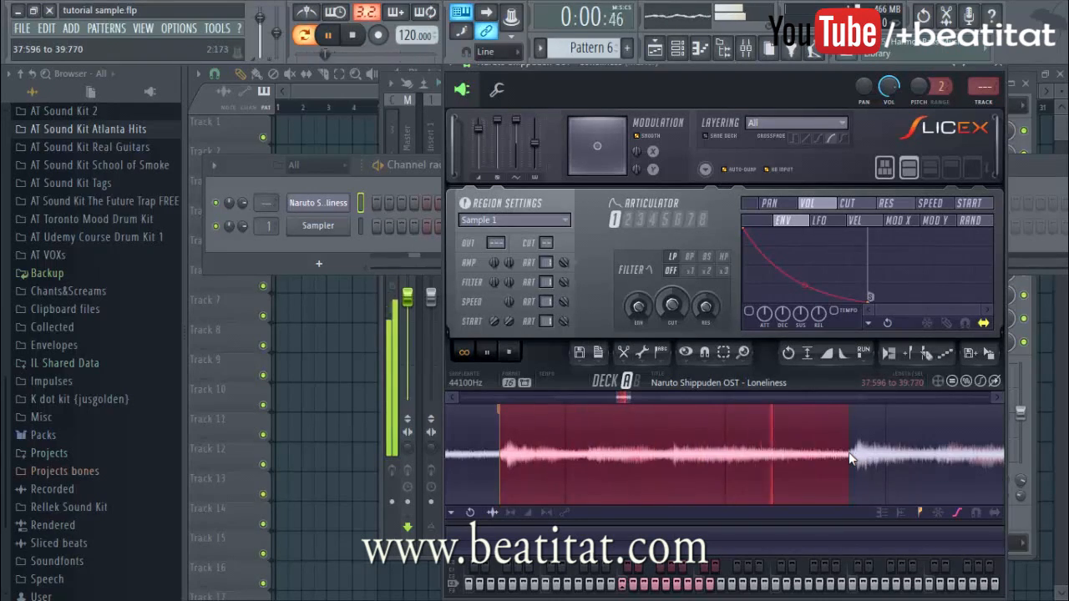
{"action": "key", "text": "ctrl+Insert"}
{"action": "type", "text": "Sample 10"}
{"action": "key", "text": "Return"}
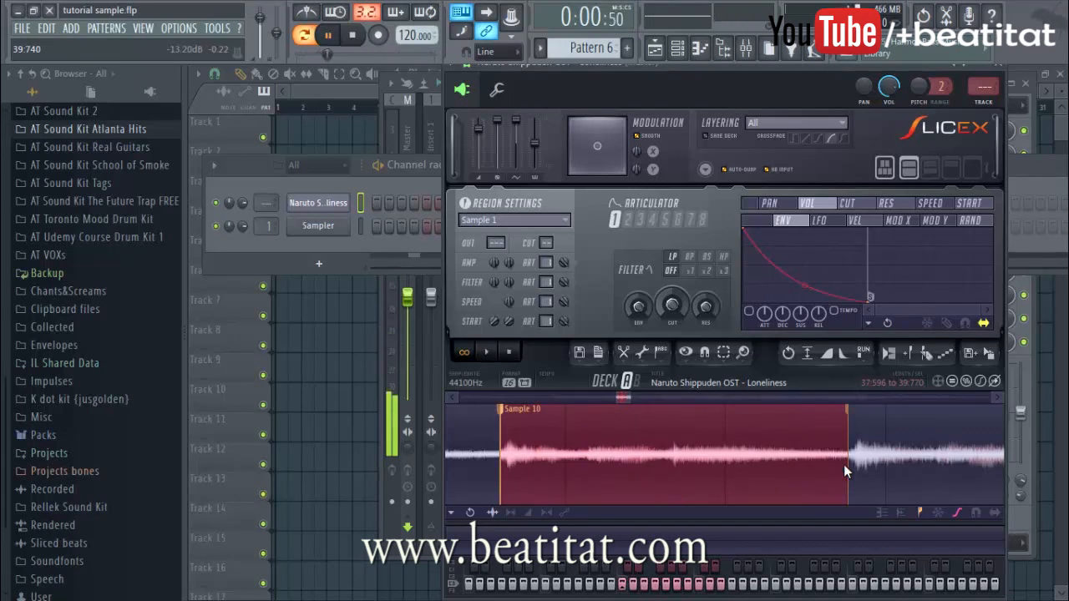
- Select and audition the hit following Sample 10, about 39:770 to 40:858, and add a region named "Sample 11"
{"action": "scroll", "coordinate": [553, 419], "scroll_direction": "right", "scroll_amount": 3}
{"action": "scroll", "coordinate": [551, 452], "scroll_direction": "down", "scroll_amount": 2}
{"action": "left_click_drag", "start_coordinate": [568, 459], "coordinate": [603, 472]}
{"action": "scroll", "coordinate": [605, 461], "scroll_direction": "up", "scroll_amount": 2}
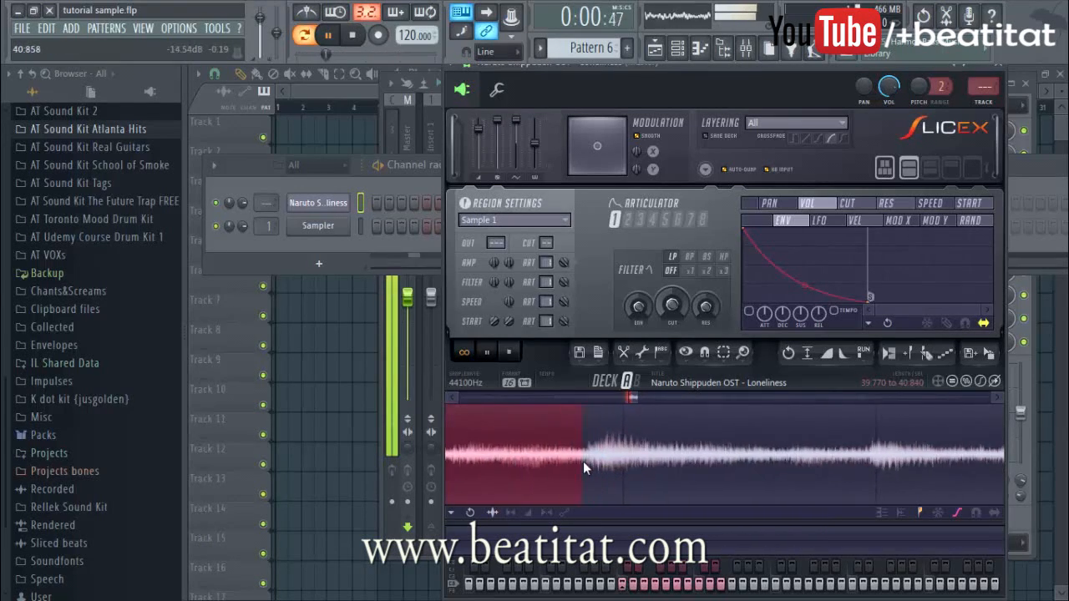
{"action": "left_click_drag", "start_coordinate": [583, 462], "coordinate": [591, 462]}
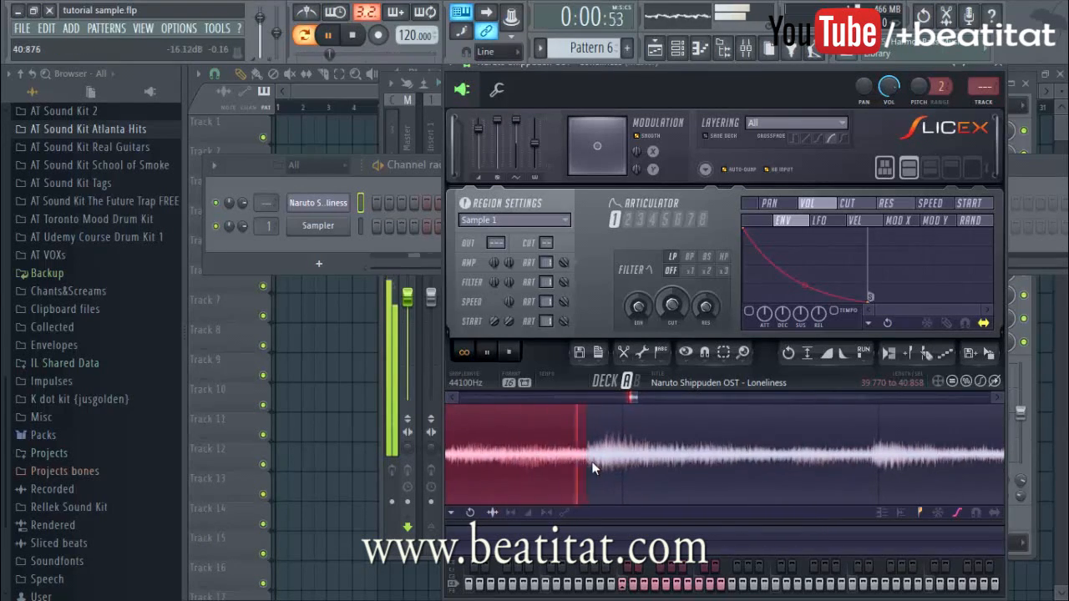
{"action": "scroll", "coordinate": [592, 447], "scroll_direction": "down", "scroll_amount": 2}
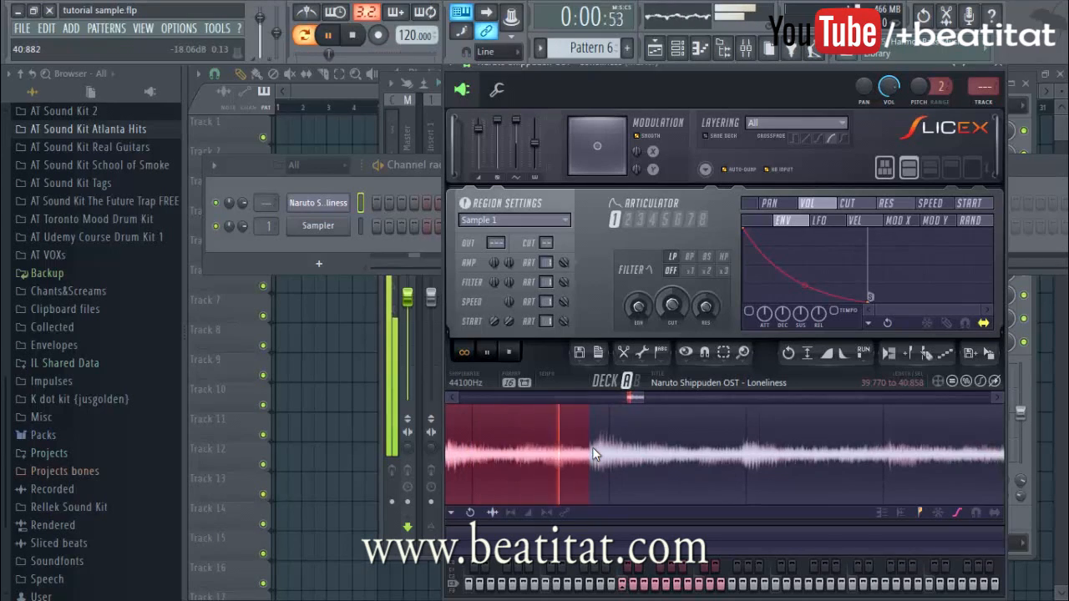
{"action": "key", "text": "Insert"}
{"action": "type", "text": "Sample 11"}
{"action": "key", "text": "Return"}
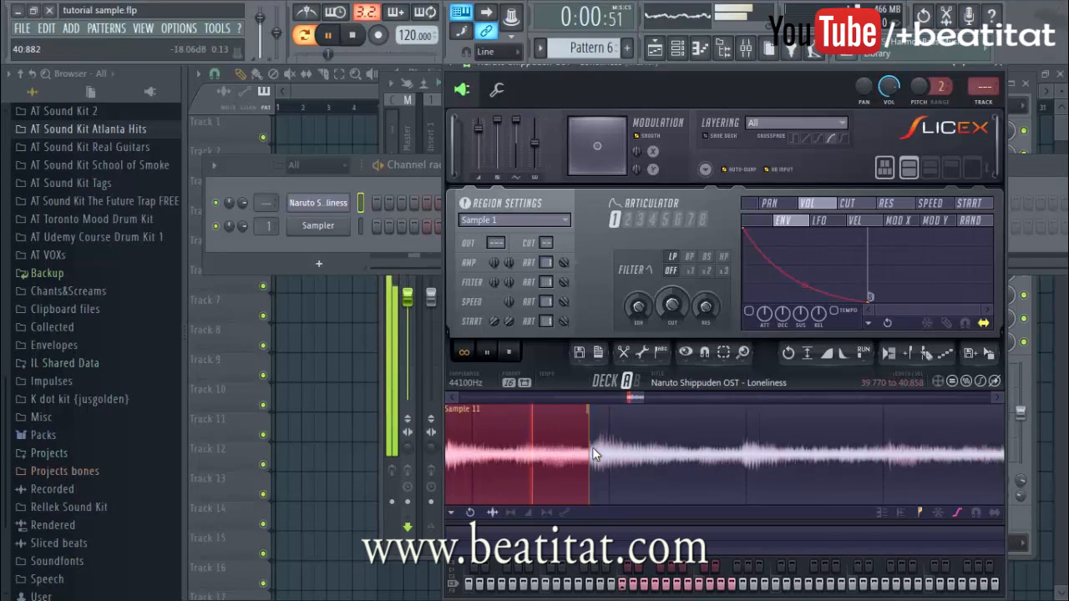
- Select and audition the hit following Sample 11, about 40:858 to 41:967, and add a region named "Sample 12"
{"action": "scroll", "coordinate": [593, 447], "scroll_direction": "down", "scroll_amount": 5}
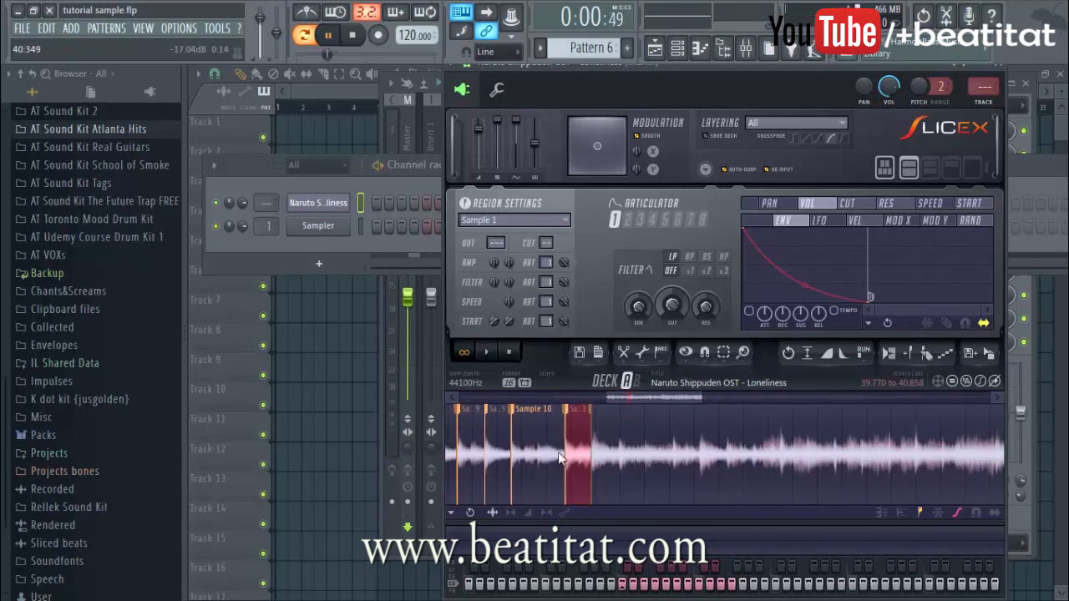
{"action": "left_click_drag", "start_coordinate": [613, 402], "coordinate": [635, 443]}
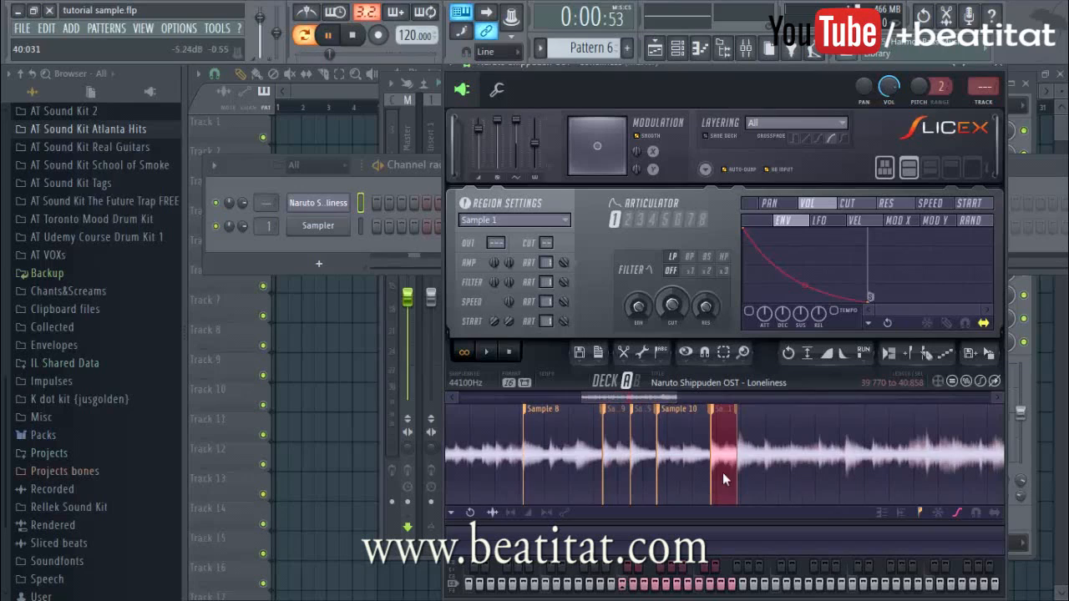
{"action": "left_click", "coordinate": [776, 466]}
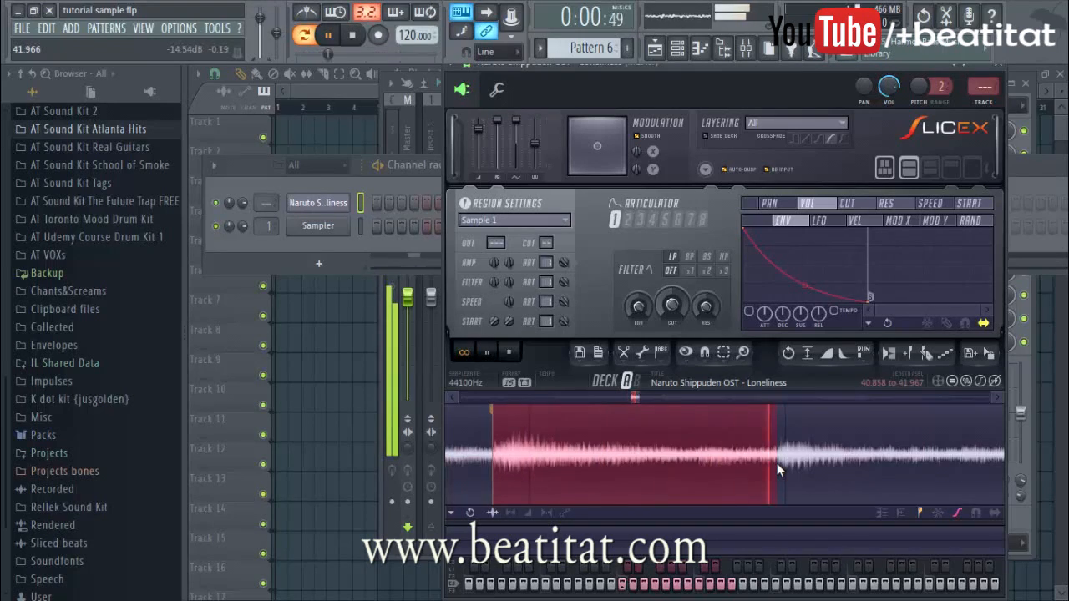
{"action": "key", "text": "F2"}
{"action": "type", "text": "Sample 12"}
{"action": "key", "text": "Return"}
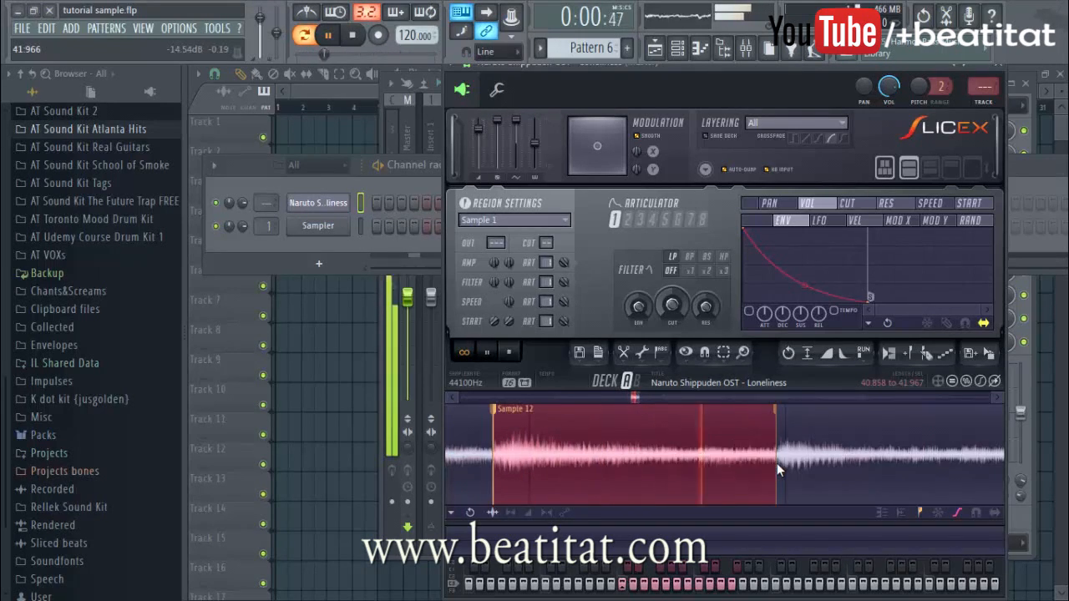
- Select and audition the hit following Sample 12, about 41:967 to 43:001, and add a region named "Sample 13"
{"action": "left_click", "coordinate": [885, 477]}
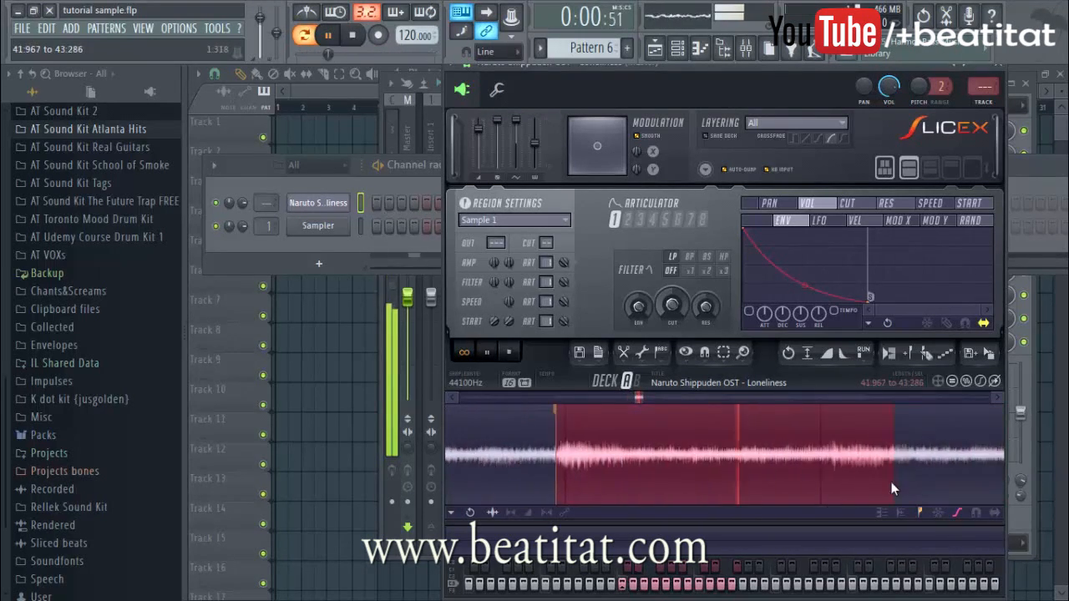
{"action": "left_click_drag", "start_coordinate": [816, 479], "coordinate": [810, 478]}
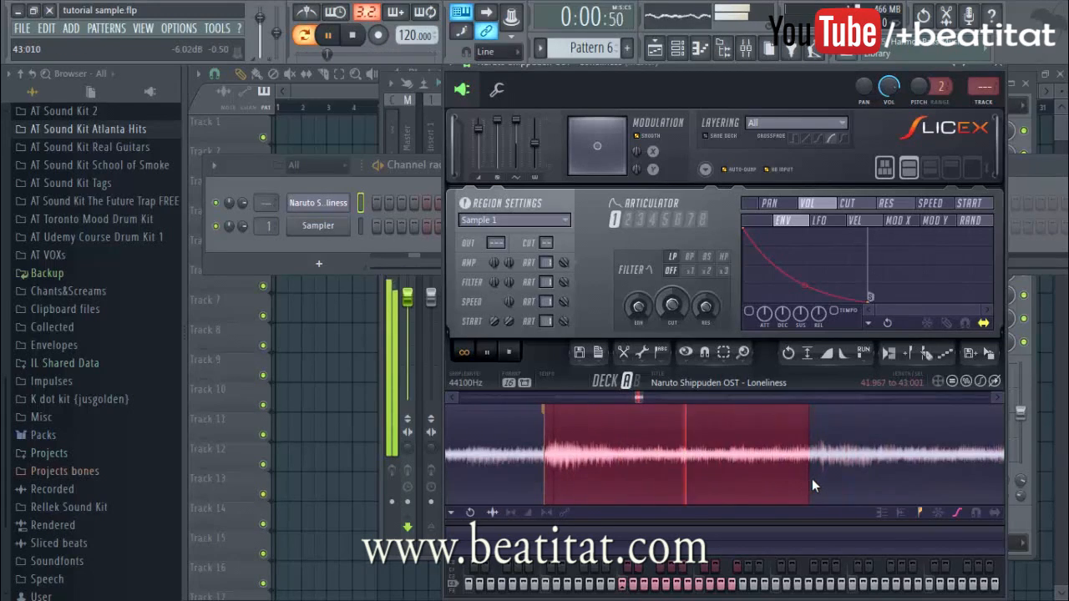
{"action": "type", "text": "Sample"}
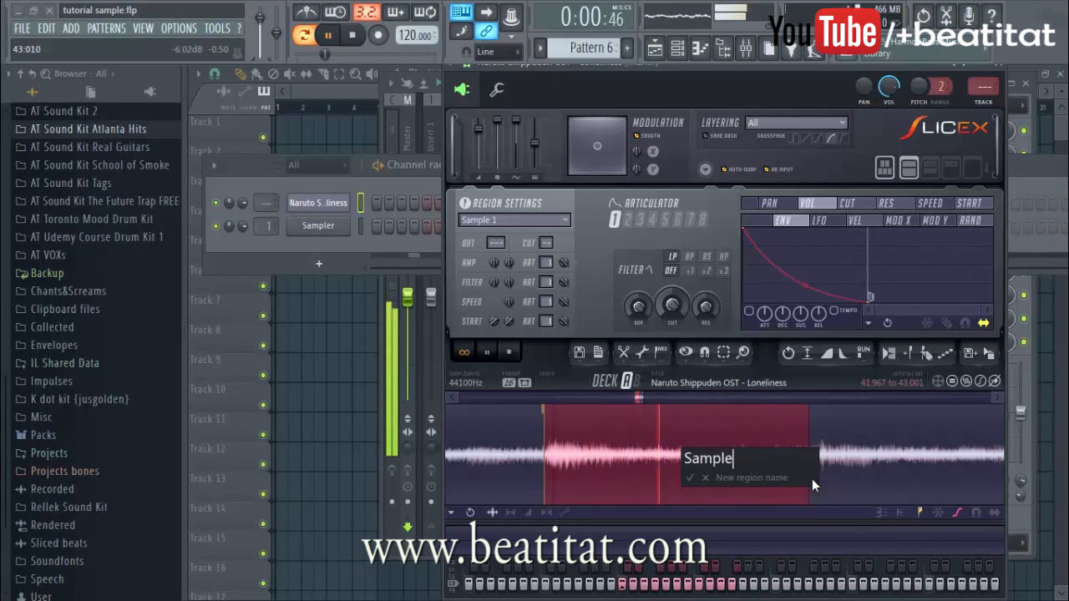
{"action": "type", "text": " 143"}
{"action": "key", "text": "BackSpace"}
{"action": "key", "text": "BackSpace"}
{"action": "type", "text": "3"}
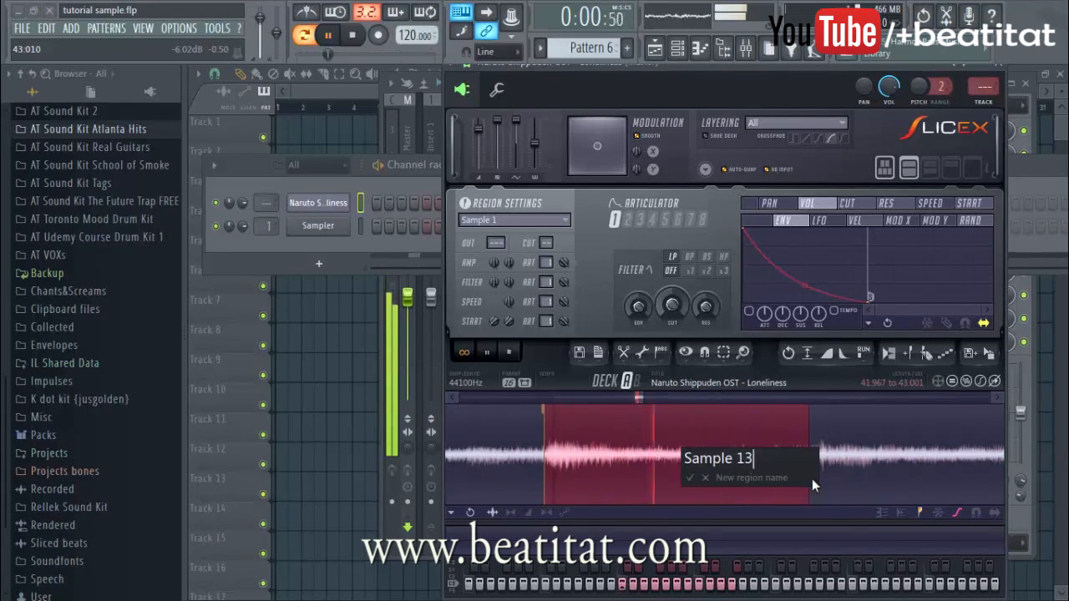
{"action": "key", "text": "Return"}
- Select and audition the hit following Sample 13, about 43:001 to 43:994, and add a region named "Sample 14"
{"action": "scroll", "coordinate": [669, 493], "scroll_direction": "down", "scroll_amount": 3}
{"action": "left_click_drag", "start_coordinate": [786, 447], "coordinate": [698, 489]}
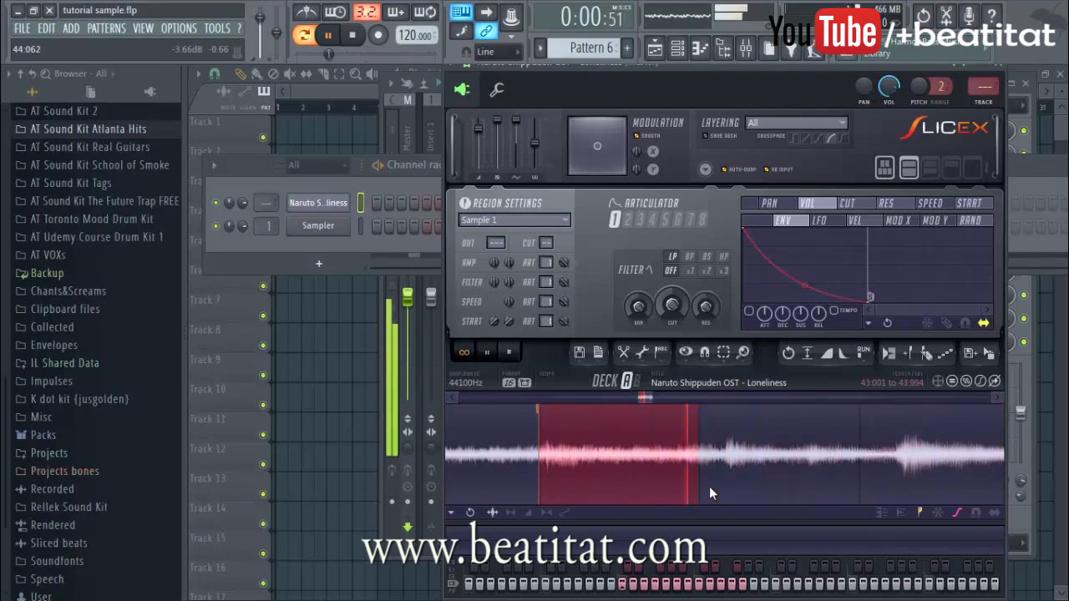
{"action": "key", "text": "ctrl+r"}
{"action": "type", "text": "Sample "}
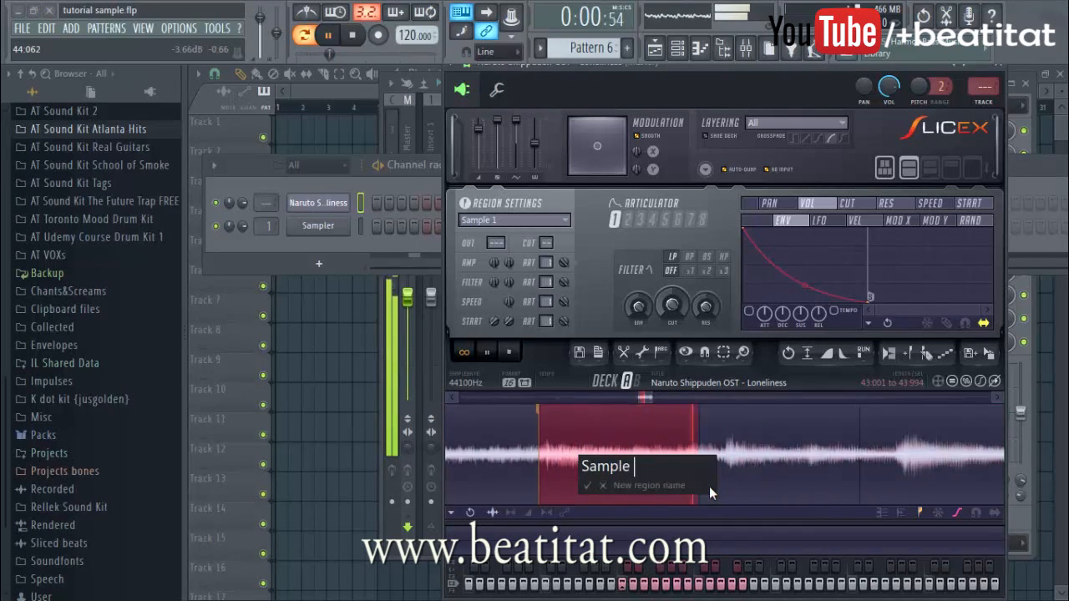
{"action": "type", "text": "14"}
{"action": "key", "text": "Return"}
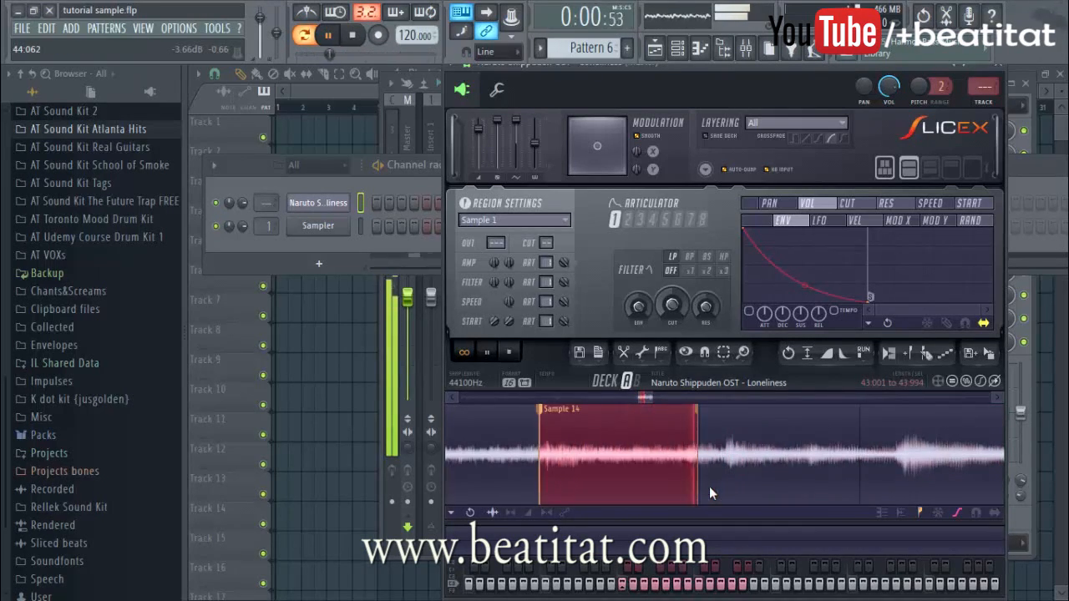
- Audition the passage following Sample 14, and add a region named "Sample 16" over the strong hit after it, about 45:231 to 46:346
{"action": "left_click_drag", "start_coordinate": [709, 487], "coordinate": [838, 481]}
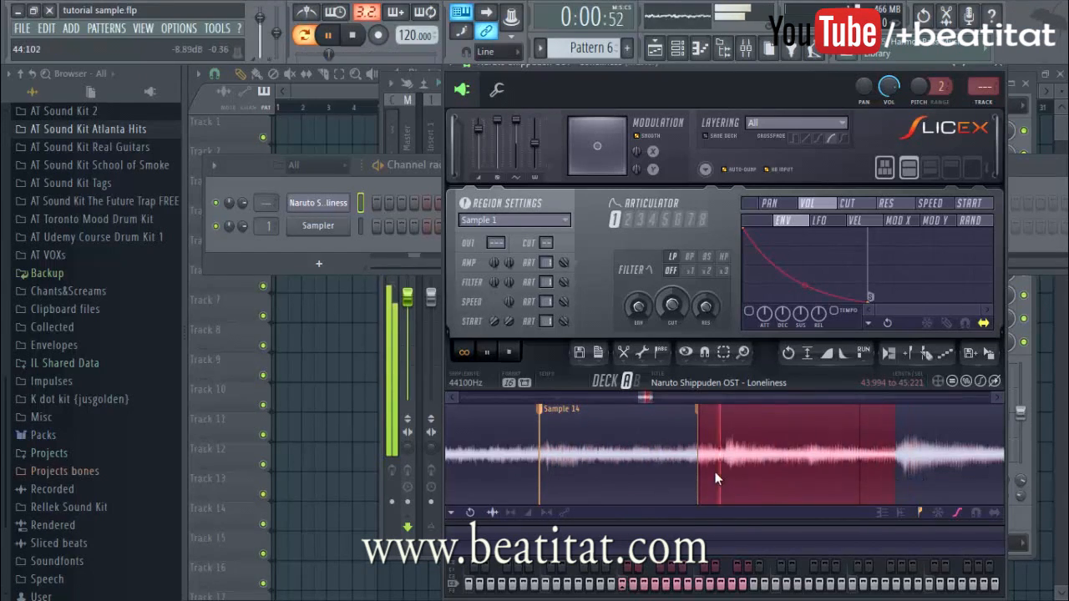
{"action": "mouse_move", "coordinate": [895, 462]}
{"action": "left_mouse_down"}
{"action": "mouse_move", "coordinate": [795, 475]}
{"action": "mouse_move", "coordinate": [690, 461]}
{"action": "left_mouse_up"}
{"action": "left_click", "coordinate": [513, 445]}
{"action": "left_click_drag", "start_coordinate": [513, 445], "coordinate": [704, 426]}
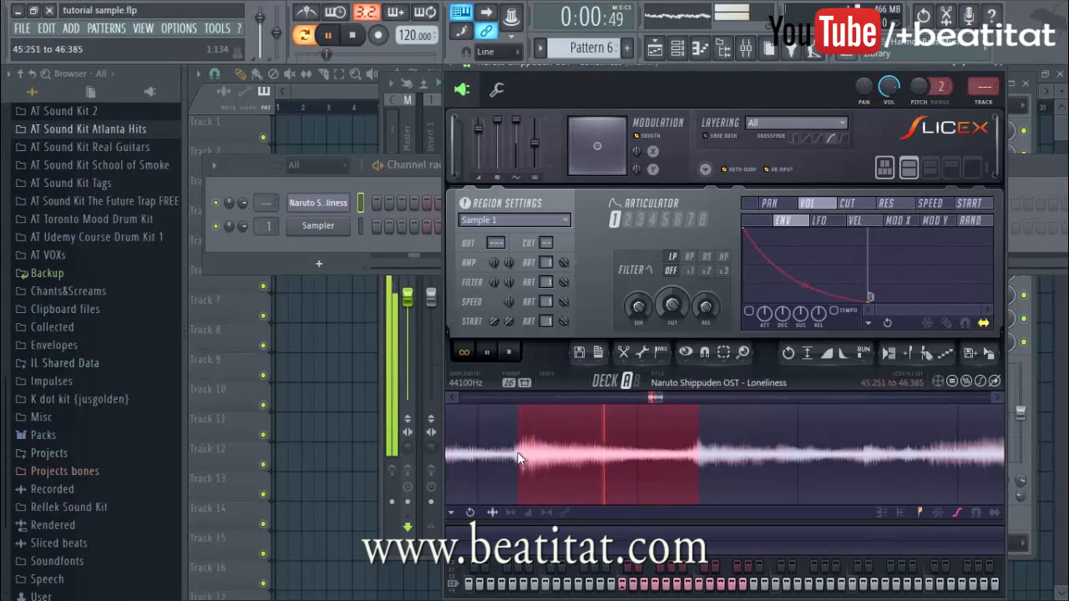
{"action": "left_click_drag", "start_coordinate": [512, 455], "coordinate": [515, 455]}
{"action": "left_click_drag", "start_coordinate": [699, 462], "coordinate": [693, 459]}
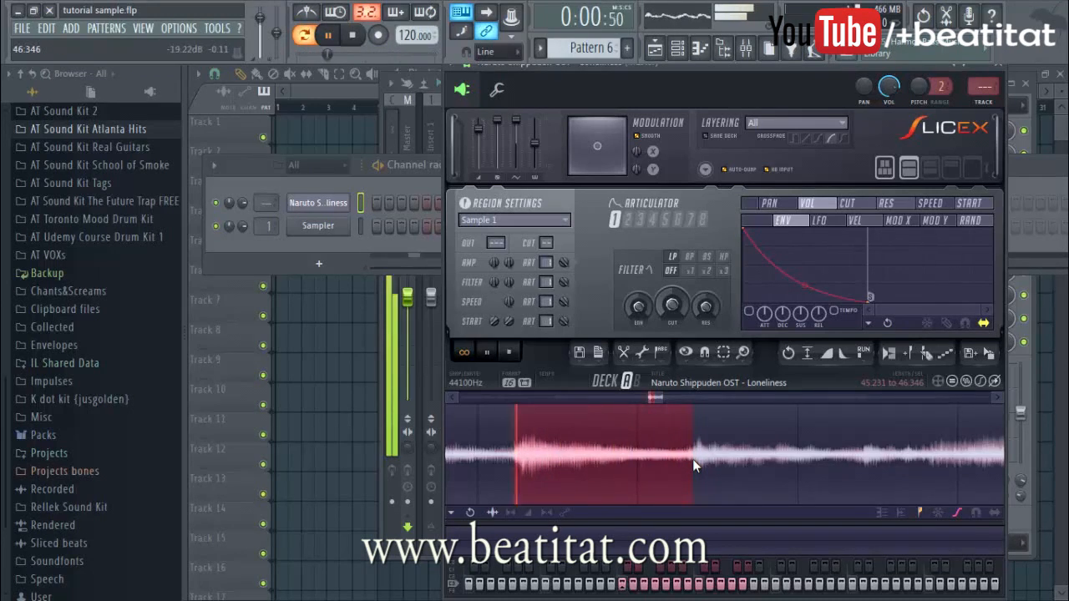
{"action": "key", "text": "Insert"}
{"action": "type", "text": "Sampl"}
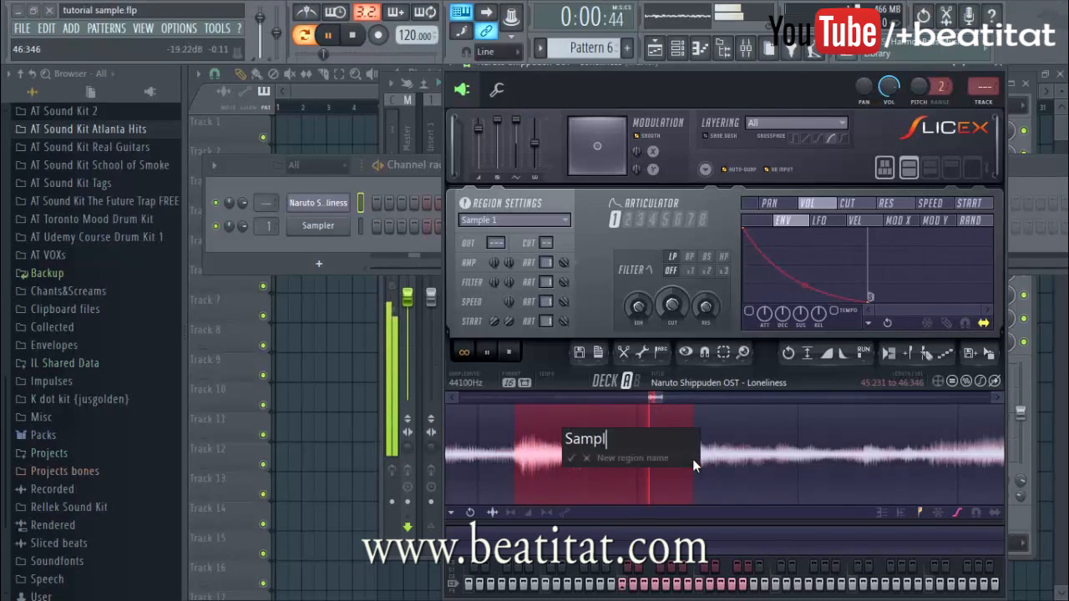
{"action": "type", "text": "e 16"}
{"action": "key", "text": "Return"}
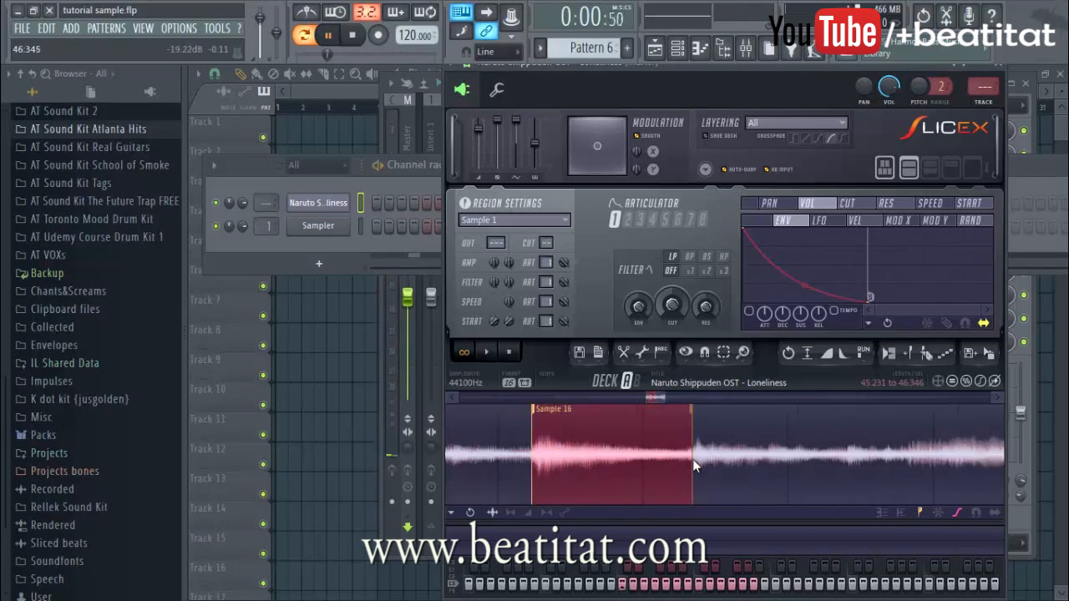
- Audition the dense sustained passage following Sample 16 at several points, including the stretch from about 1:11.125 to 1:15.461
{"action": "scroll", "coordinate": [692, 459], "scroll_direction": "down", "scroll_amount": 2}
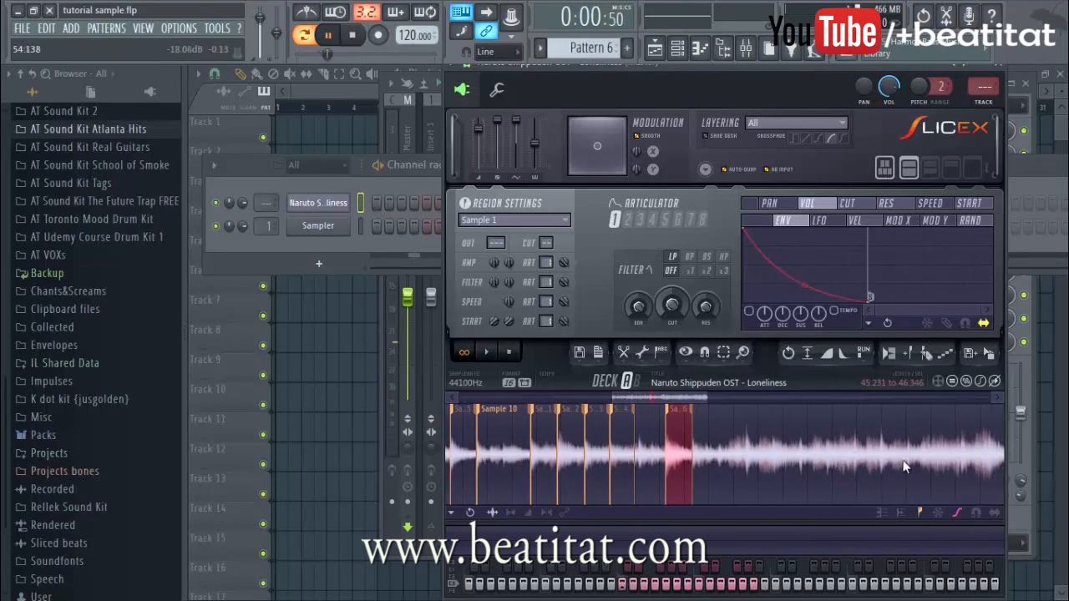
{"action": "left_click", "coordinate": [868, 460]}
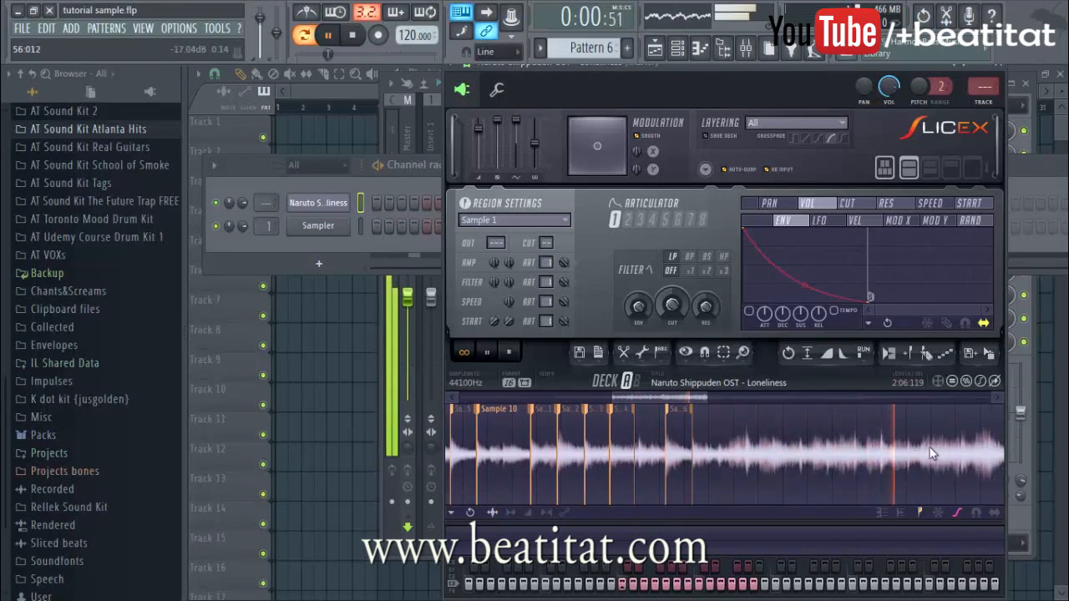
{"action": "scroll", "coordinate": [969, 452], "scroll_direction": "down", "scroll_amount": 2}
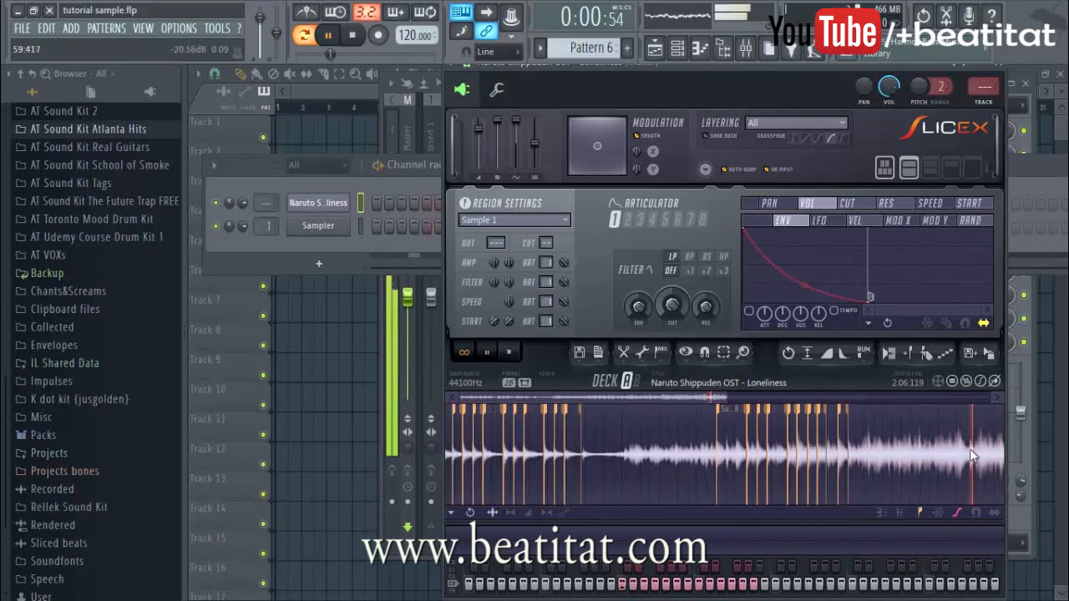
{"action": "left_click_drag", "start_coordinate": [691, 402], "coordinate": [844, 394]}
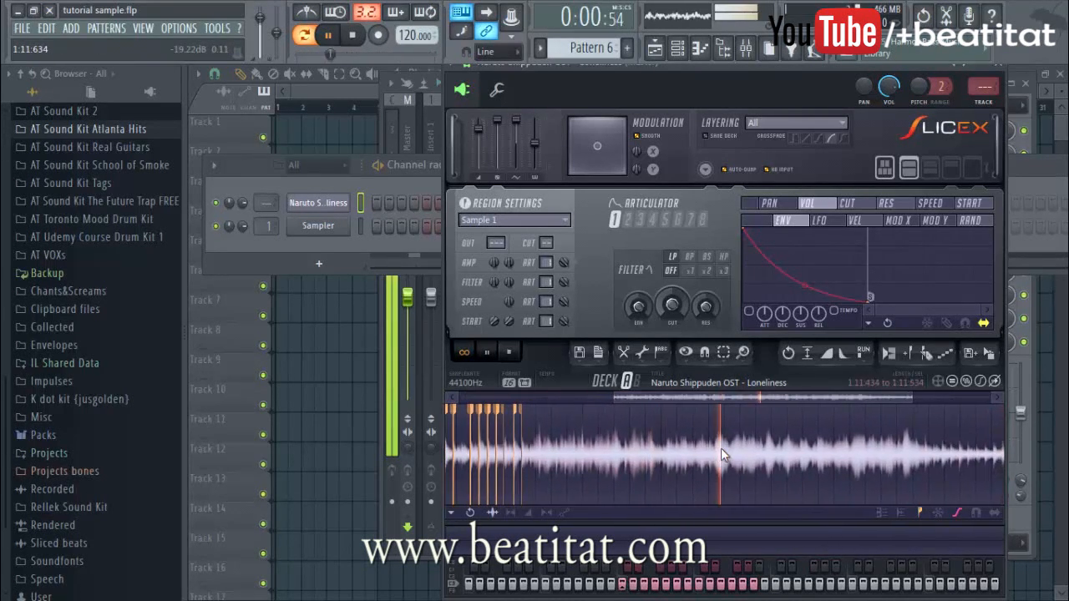
{"action": "right_click", "coordinate": [713, 451]}
{"action": "scroll", "coordinate": [721, 451], "scroll_direction": "up", "scroll_amount": 4}
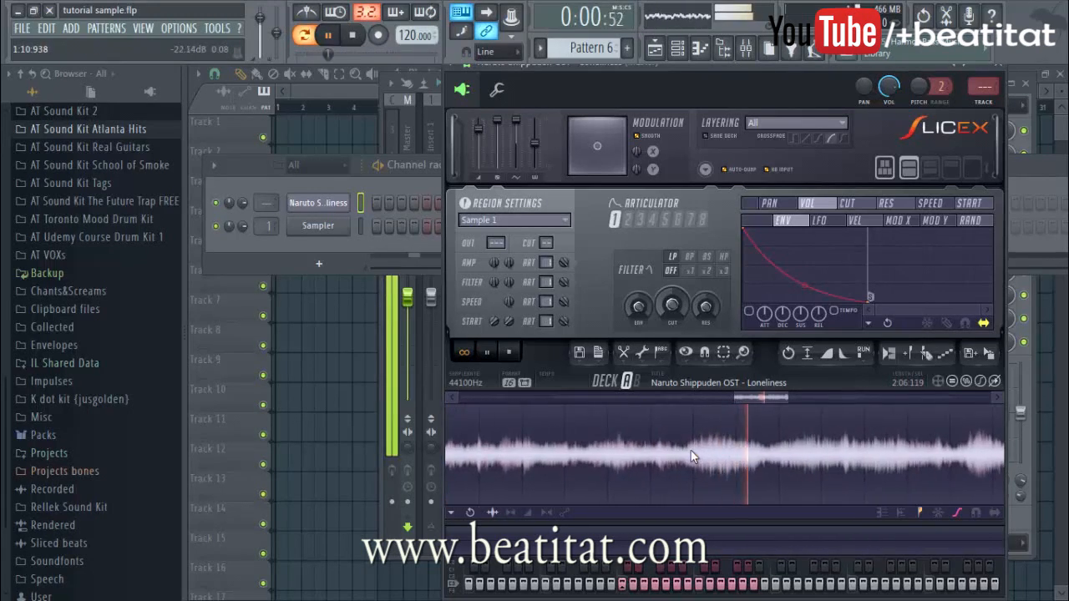
{"action": "left_click_drag", "start_coordinate": [702, 451], "coordinate": [888, 448]}
{"action": "key", "text": "space"}
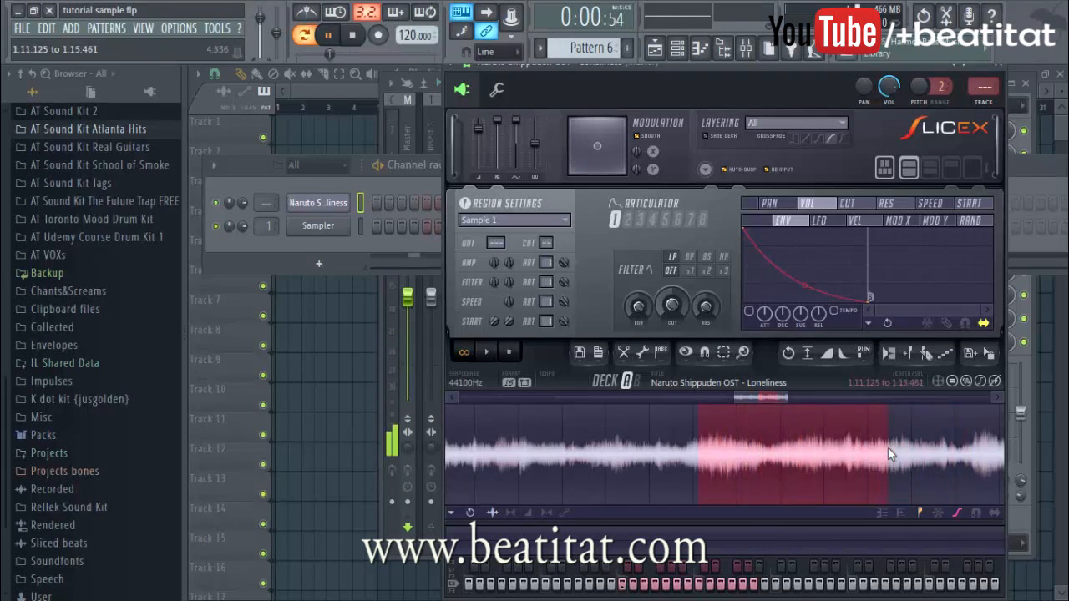
{"action": "scroll", "coordinate": [888, 448], "scroll_direction": "down", "scroll_amount": 5}
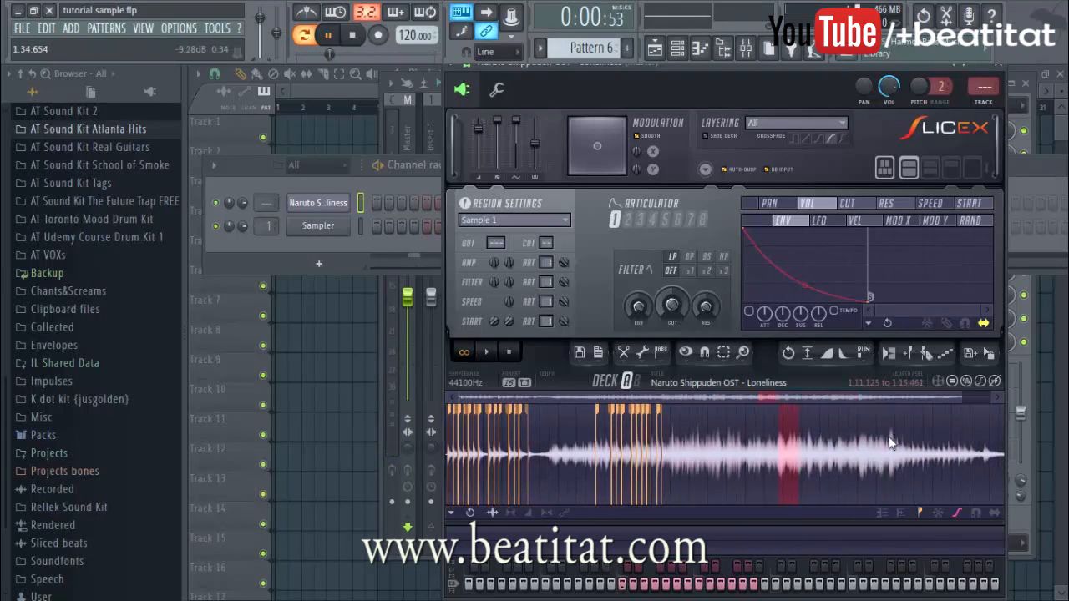
{"action": "scroll", "coordinate": [891, 443], "scroll_direction": "up", "scroll_amount": 5}
{"action": "key", "text": "space"}
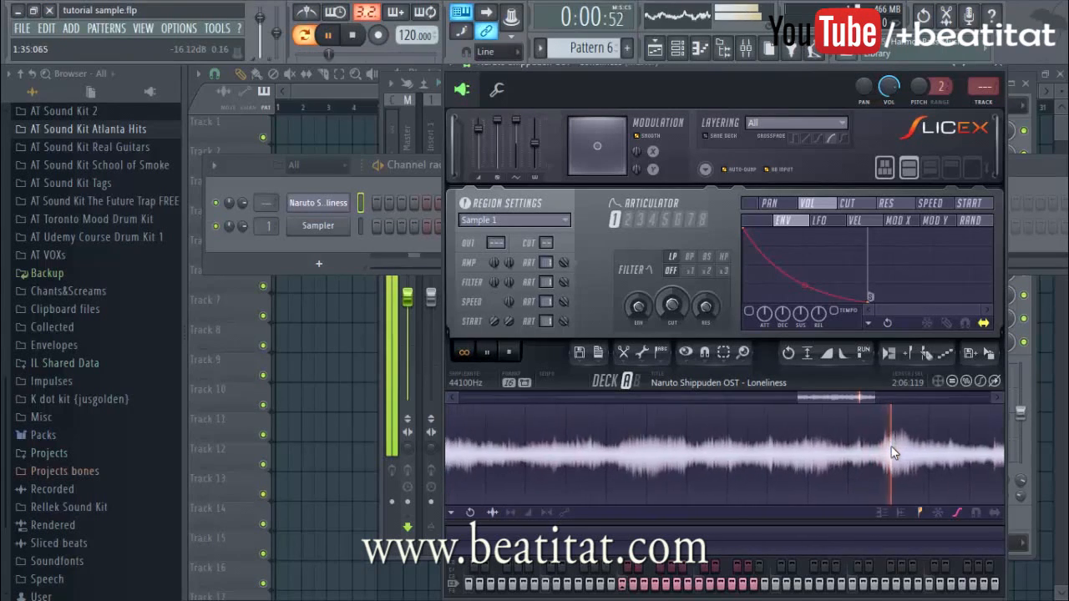
- Audition the quieter closing section of the sample, after about 1:35, to find further hits to slice
{"action": "scroll", "coordinate": [893, 447], "scroll_direction": "down", "scroll_amount": 3}
{"action": "scroll", "coordinate": [899, 452], "scroll_direction": "down", "scroll_amount": 2}
{"action": "left_click", "coordinate": [916, 454]}
{"action": "left_click", "coordinate": [927, 454]}
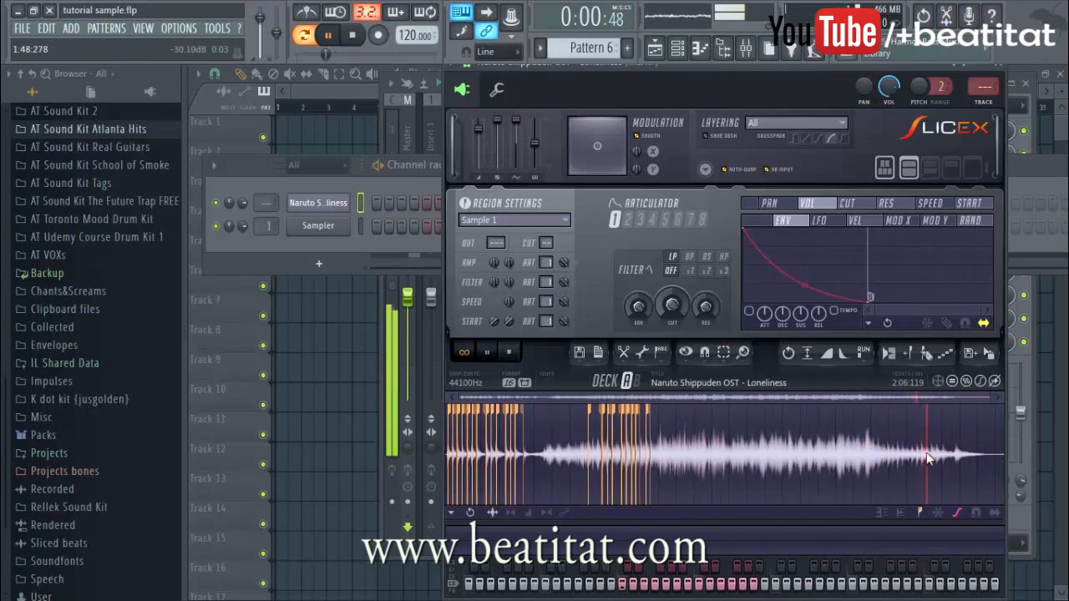
{"action": "scroll", "coordinate": [929, 458], "scroll_direction": "up", "scroll_amount": 4}
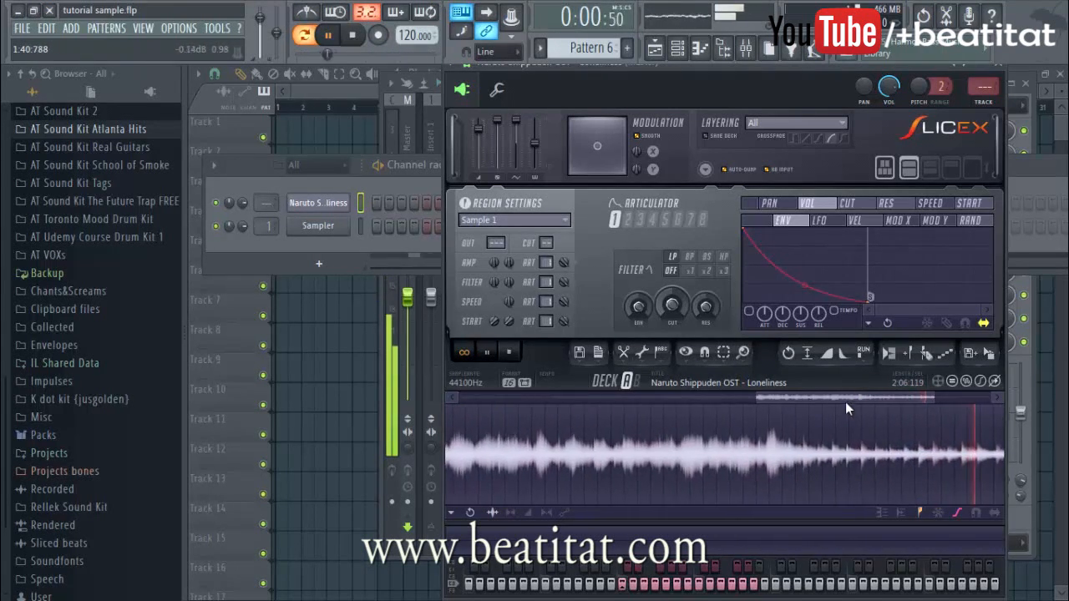
{"action": "key", "text": "space"}
{"action": "scroll", "coordinate": [776, 458], "scroll_direction": "up", "scroll_amount": 3}
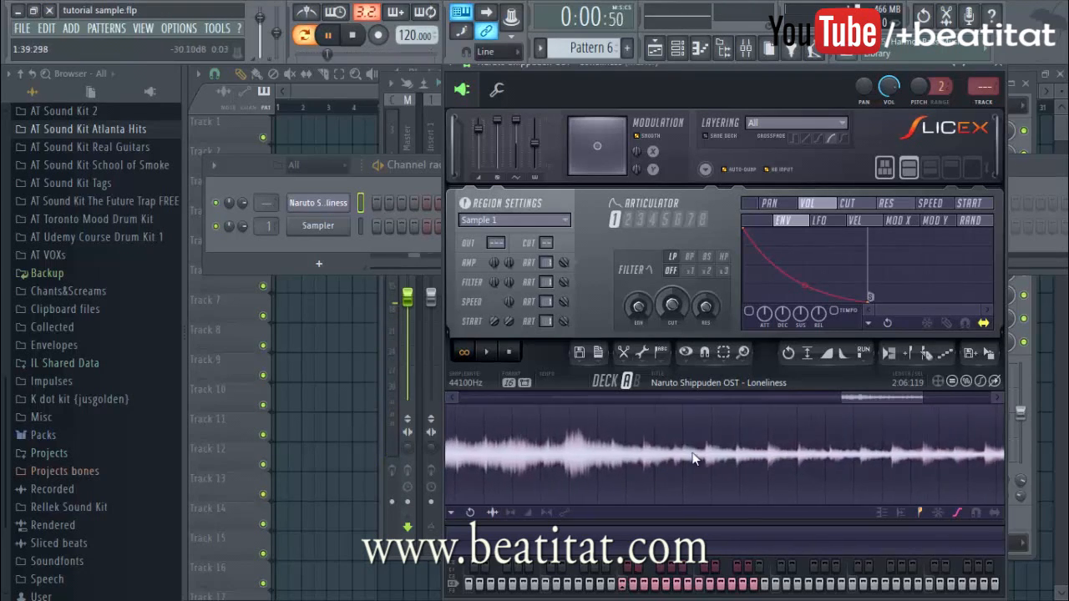
- Select and audition the hit in the quiet ending, about 1:39.811 to 1:40.877, and add a region named "Sample 17"
{"action": "left_click_drag", "start_coordinate": [702, 451], "coordinate": [725, 458]}
{"action": "scroll", "coordinate": [713, 461], "scroll_direction": "up", "scroll_amount": 4}
{"action": "left_click_drag", "start_coordinate": [636, 439], "coordinate": [654, 448]}
{"action": "key", "text": "space"}
{"action": "key", "text": "space"}
{"action": "mouse_move", "coordinate": [771, 468]}
{"action": "left_mouse_down"}
{"action": "mouse_move", "coordinate": [828, 482]}
{"action": "mouse_move", "coordinate": [819, 482]}
{"action": "left_mouse_up"}
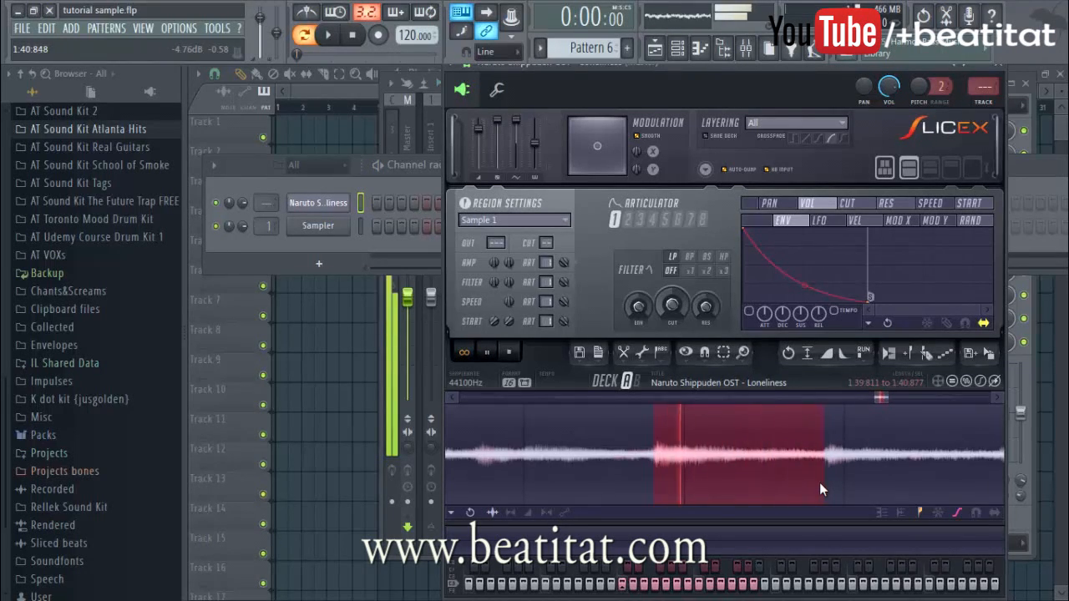
{"action": "key", "text": "alt+Insert"}
{"action": "type", "text": "Sample 17"}
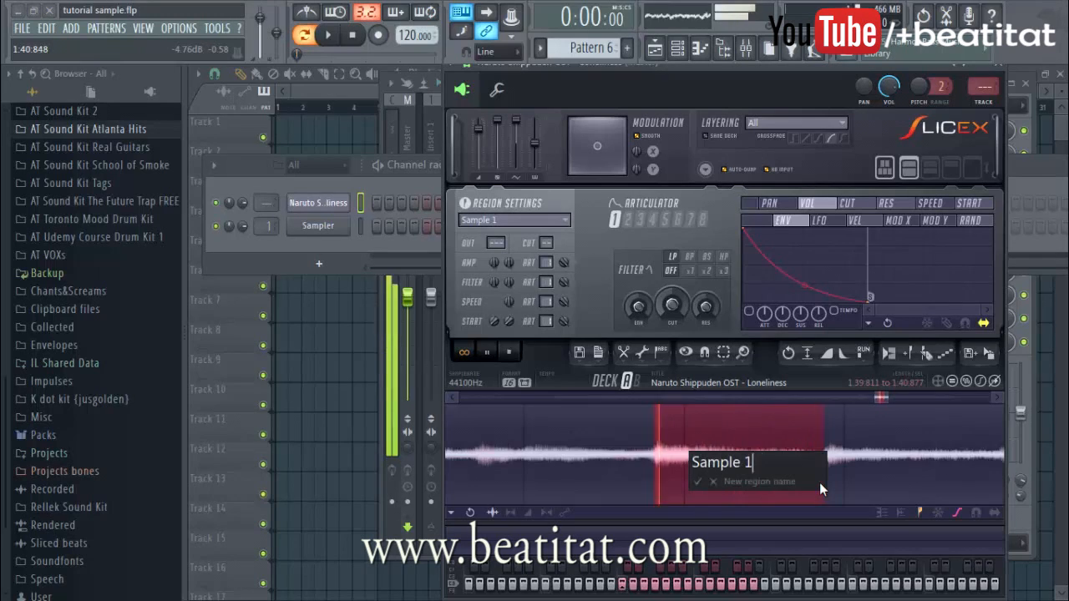
{"action": "key", "text": "Return"}
- Select the hit following Sample 17, about 1:40.877 to 1:41.977, and add a region named "Sample 18"
{"action": "left_click", "coordinate": [915, 455]}
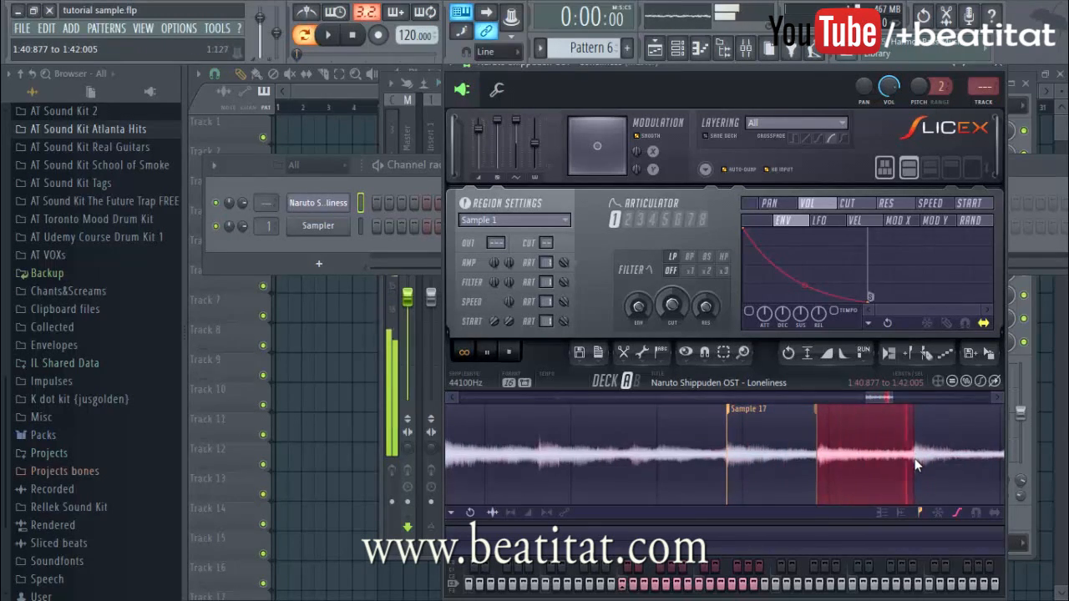
{"action": "scroll", "coordinate": [914, 460], "scroll_direction": "up", "scroll_amount": 3}
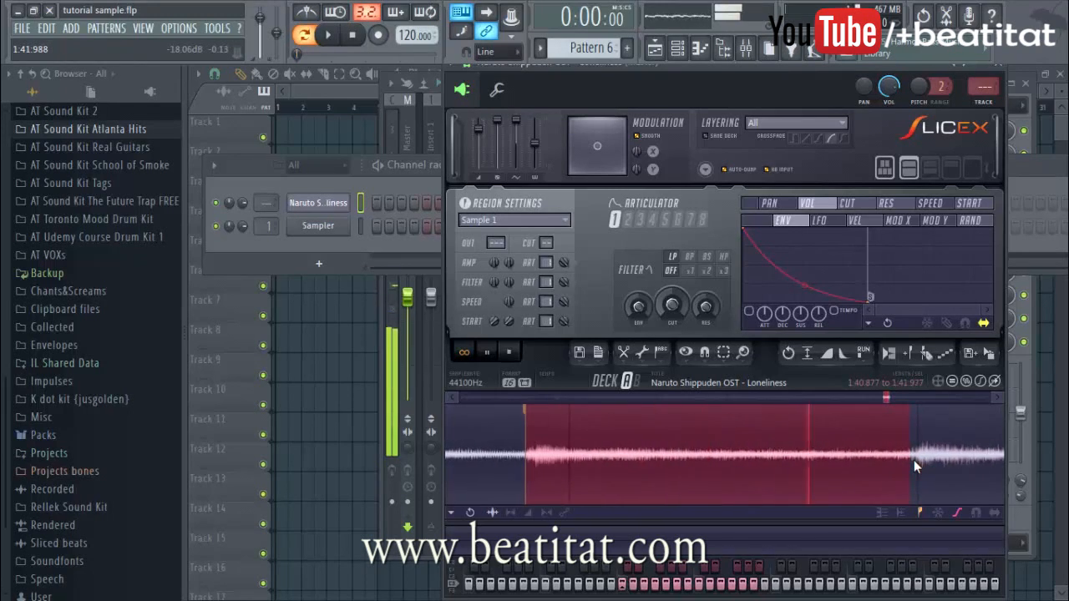
{"action": "key", "text": "alt+r"}
{"action": "type", "text": "Sample 18"}
{"action": "key", "text": "Return"}
- Select the hit following Sample 18, about 1:41.977 to 1:42.994, and add a region named "Sample 19"
{"action": "scroll", "coordinate": [610, 460], "scroll_direction": "down", "scroll_amount": 2}
{"action": "mouse_move", "coordinate": [763, 459]}
{"action": "left_mouse_down"}
{"action": "mouse_move", "coordinate": [899, 446]}
{"action": "mouse_move", "coordinate": [936, 453]}
{"action": "mouse_move", "coordinate": [924, 462]}
{"action": "left_mouse_up"}
{"action": "key", "text": "alt+r"}
{"action": "type", "text": "Sample 19"}
{"action": "key", "text": "Return"}
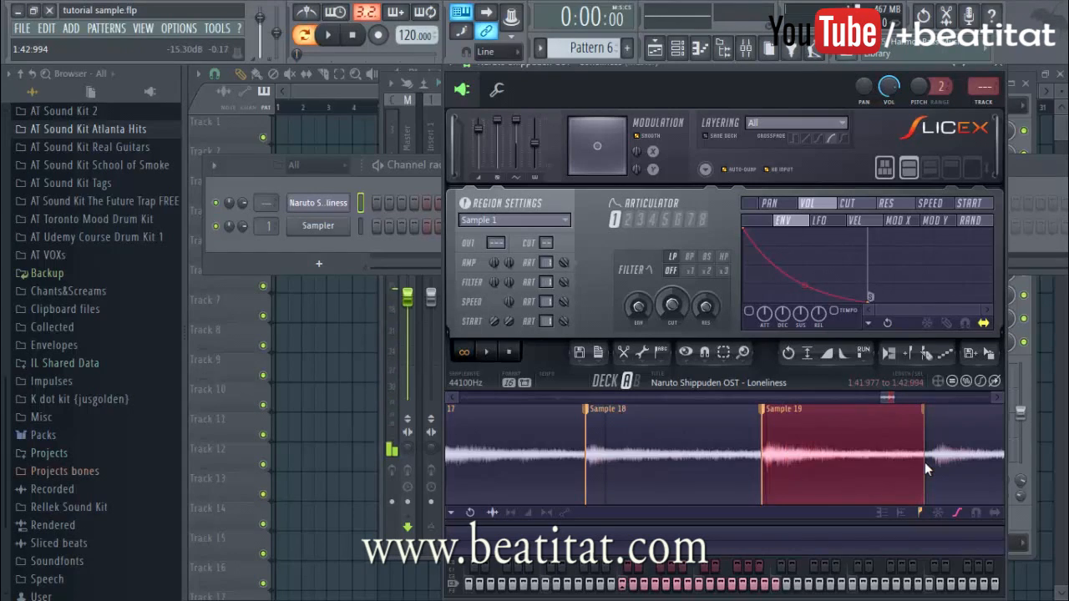
- Close the Slicex window, clone the Naruto Shippuden OST - Loneliness channel, and check that the clone contains the regions
{"action": "scroll", "coordinate": [922, 466], "scroll_direction": "down", "scroll_amount": 5}
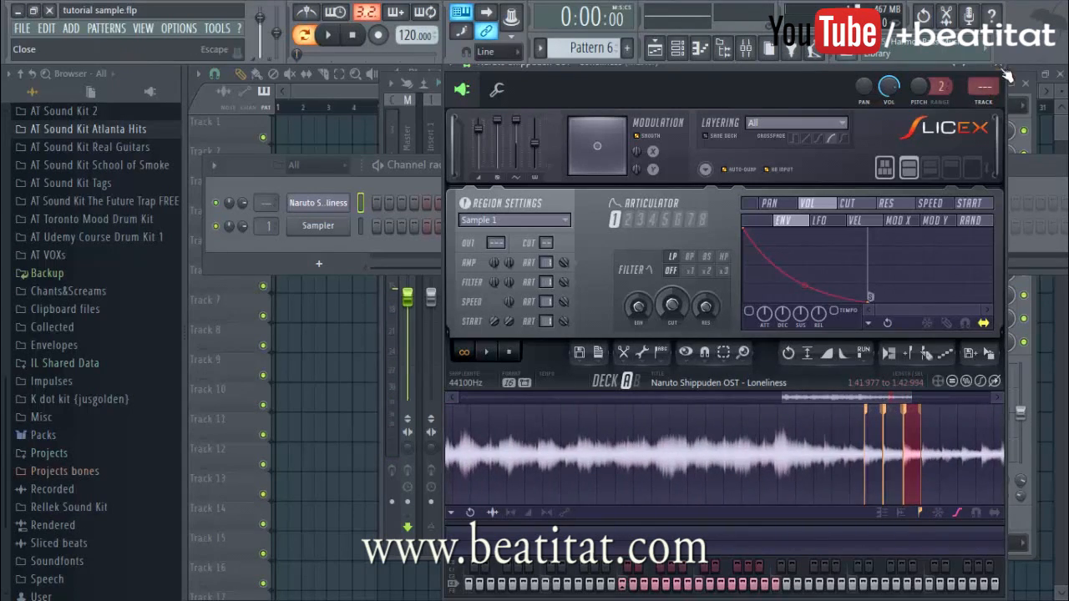
{"action": "left_click", "coordinate": [1006, 78]}
{"action": "right_click", "coordinate": [321, 203]}
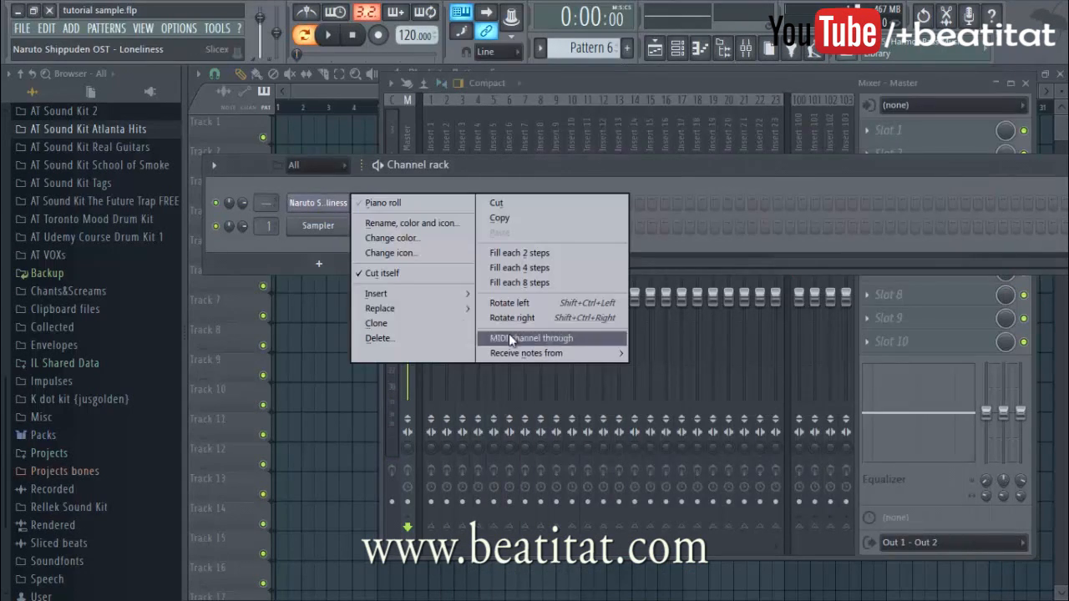
{"action": "left_click", "coordinate": [426, 321]}
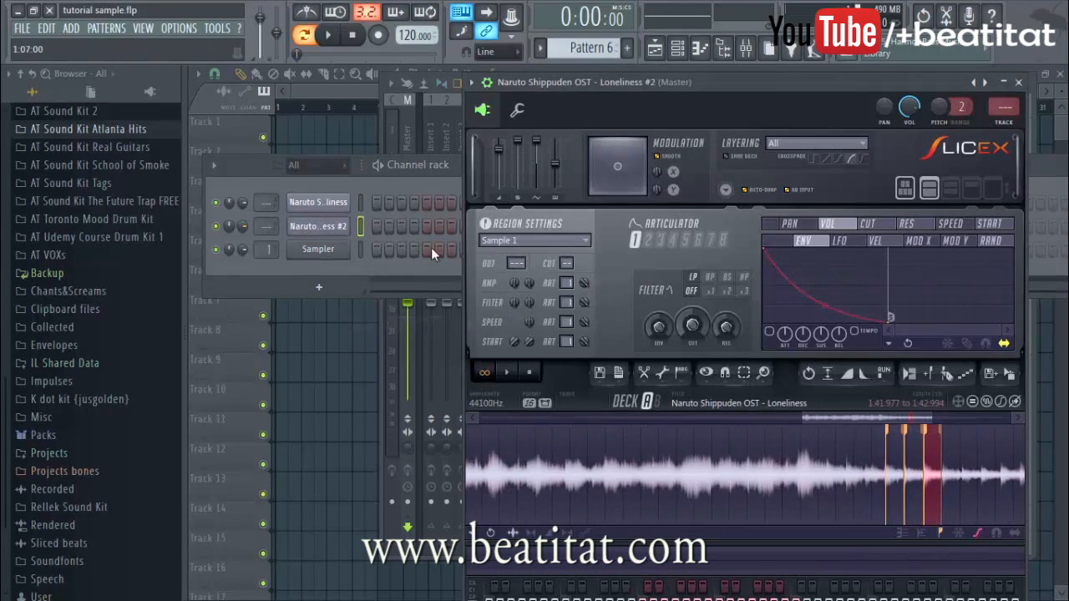
{"action": "scroll", "coordinate": [833, 497], "scroll_direction": "down", "scroll_amount": 5}
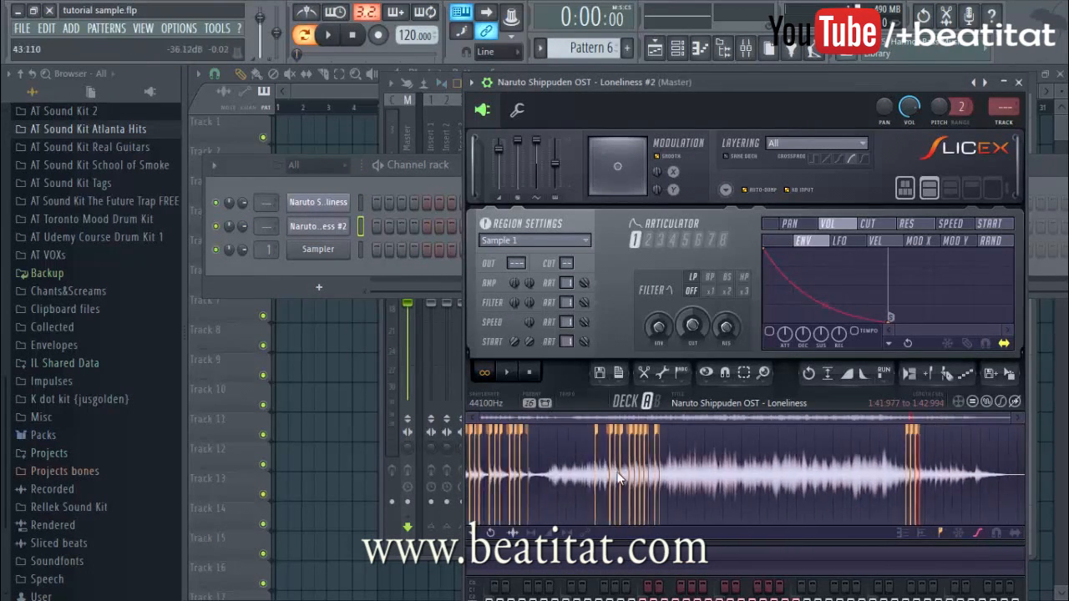
{"action": "left_click", "coordinate": [1021, 83]}
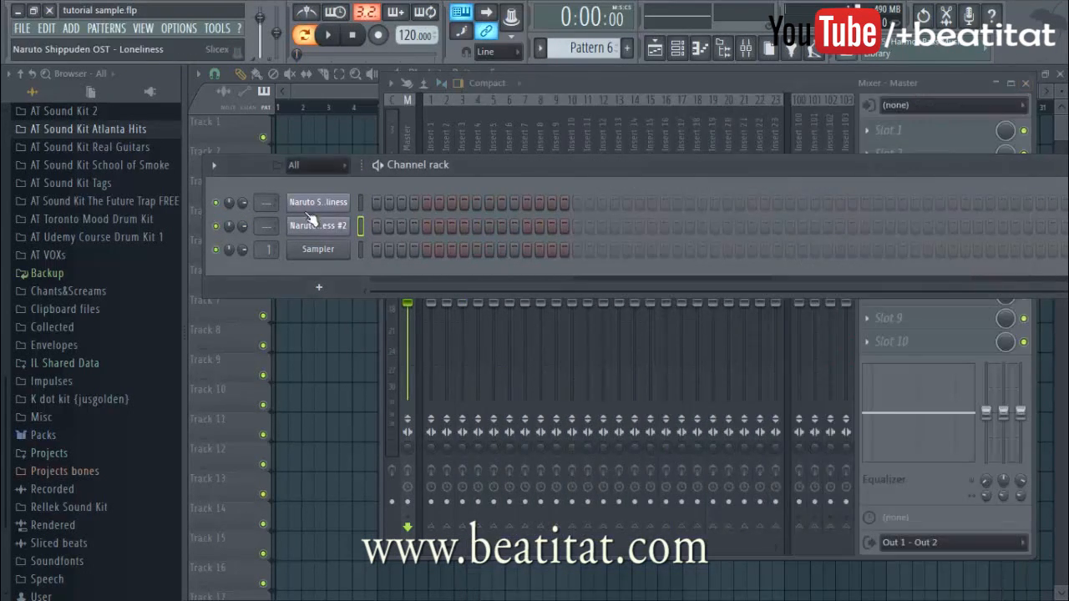
- Rename the cloned Slicex channel as "Slow Down"
{"action": "right_click", "coordinate": [310, 231]}
{"action": "key", "text": "F2"}
{"action": "type", "text": "S"}
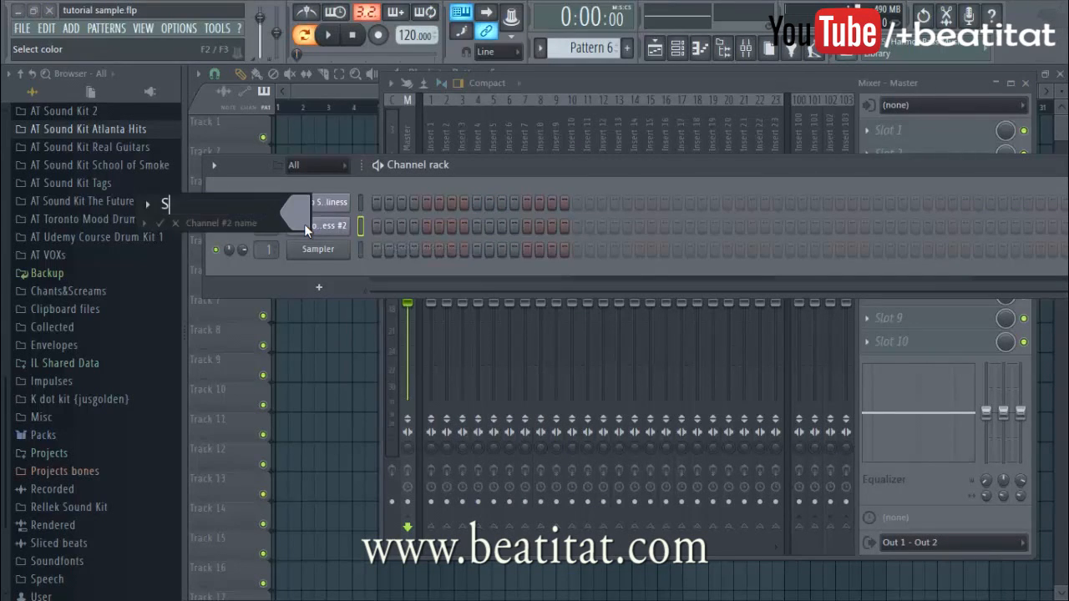
{"action": "type", "text": "low Down"}
{"action": "key", "text": "Return"}
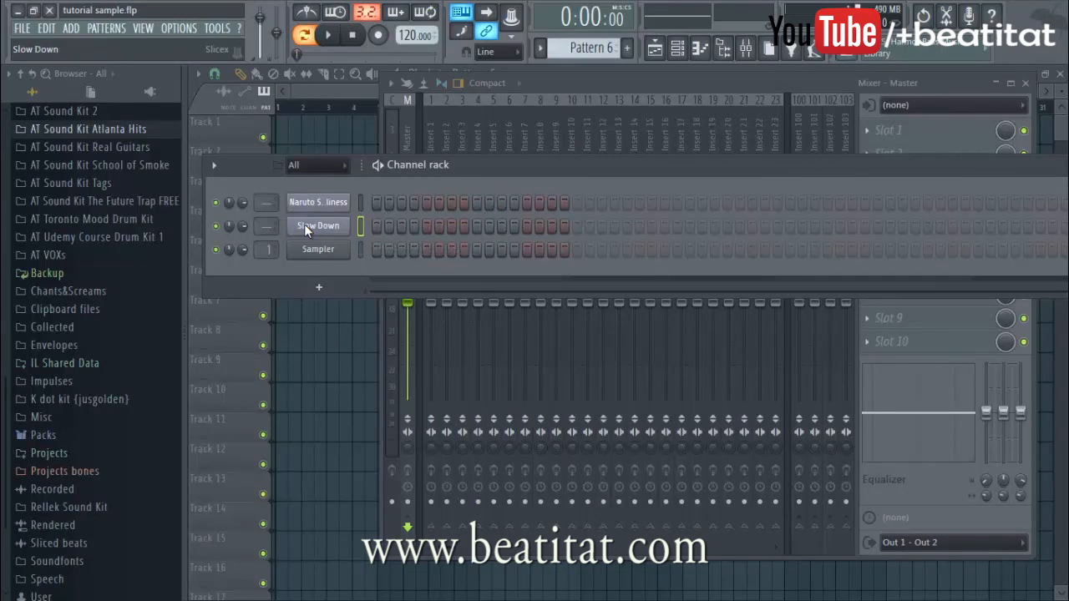
- Rename the original Naruto Slicex channel as "Normal"
{"action": "right_click", "coordinate": [344, 219]}
{"action": "key", "text": "F2"}
{"action": "type", "text": "Normal"}
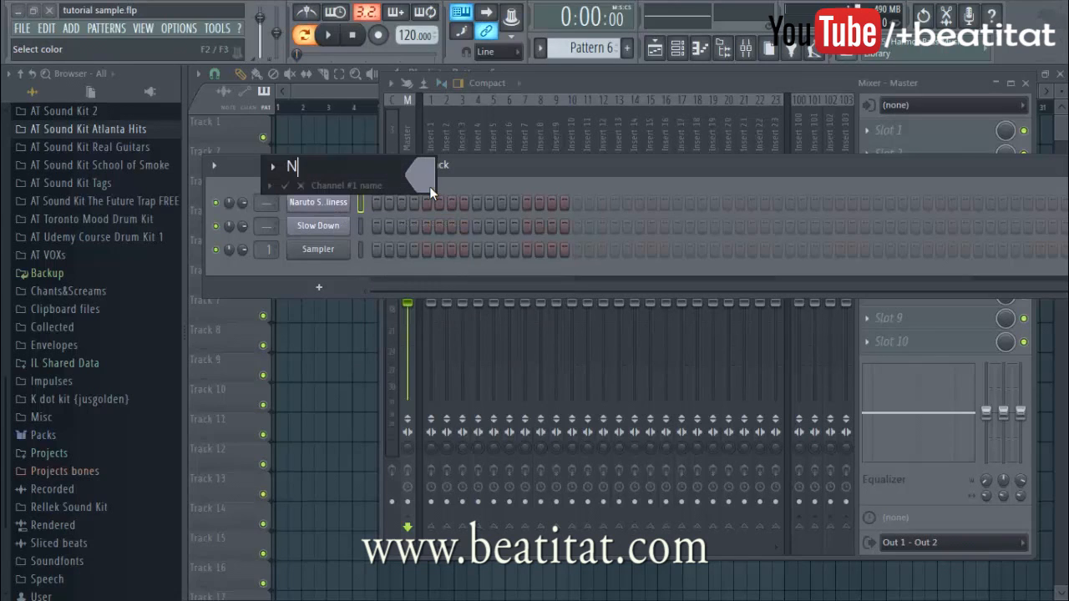
{"action": "key", "text": "Return"}
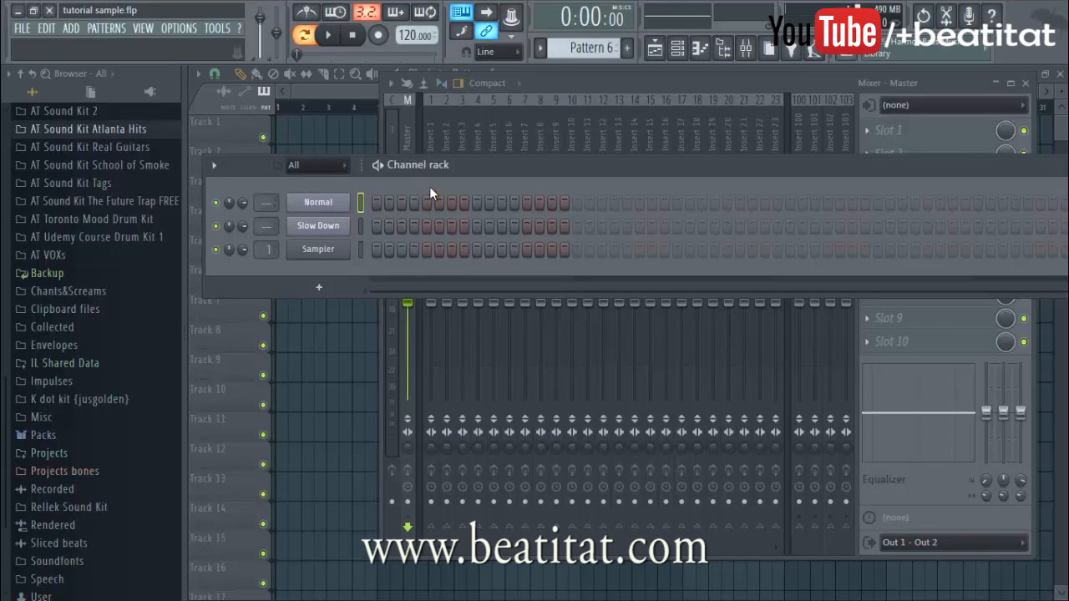
- Time-stretch the entire sample in the Slow Down channel to a length of about 2:31.724 with the Resample method, previewing it before accepting
{"action": "left_click", "coordinate": [304, 228]}
{"action": "right_click", "coordinate": [303, 229]}
{"action": "left_click", "coordinate": [307, 232]}
{"action": "left_click", "coordinate": [308, 232]}
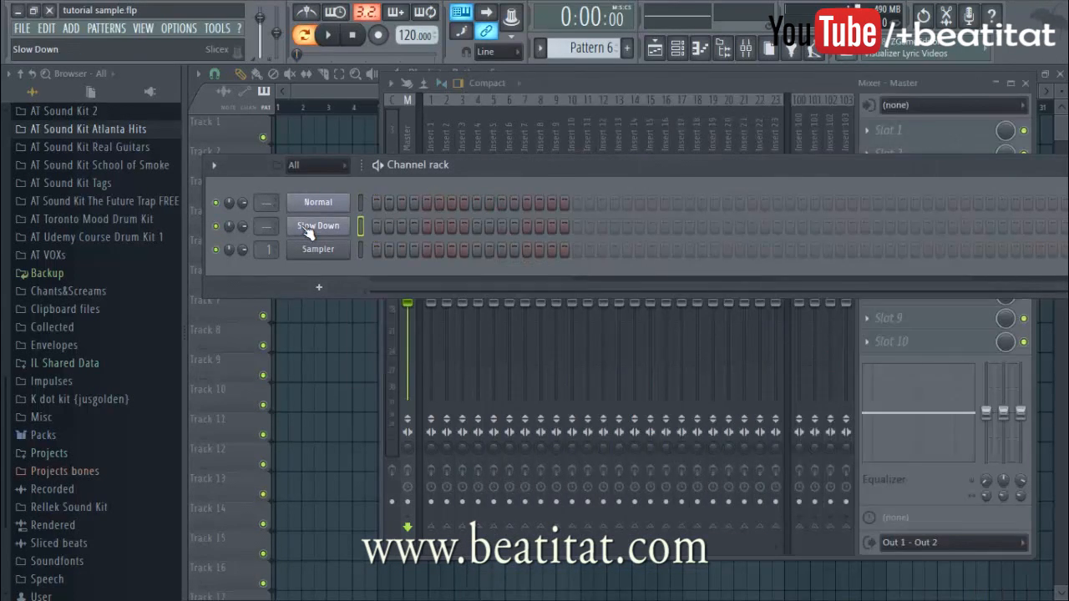
{"action": "left_click", "coordinate": [307, 232]}
{"action": "key", "text": "ctrl+a"}
{"action": "key", "text": "alt+t"}
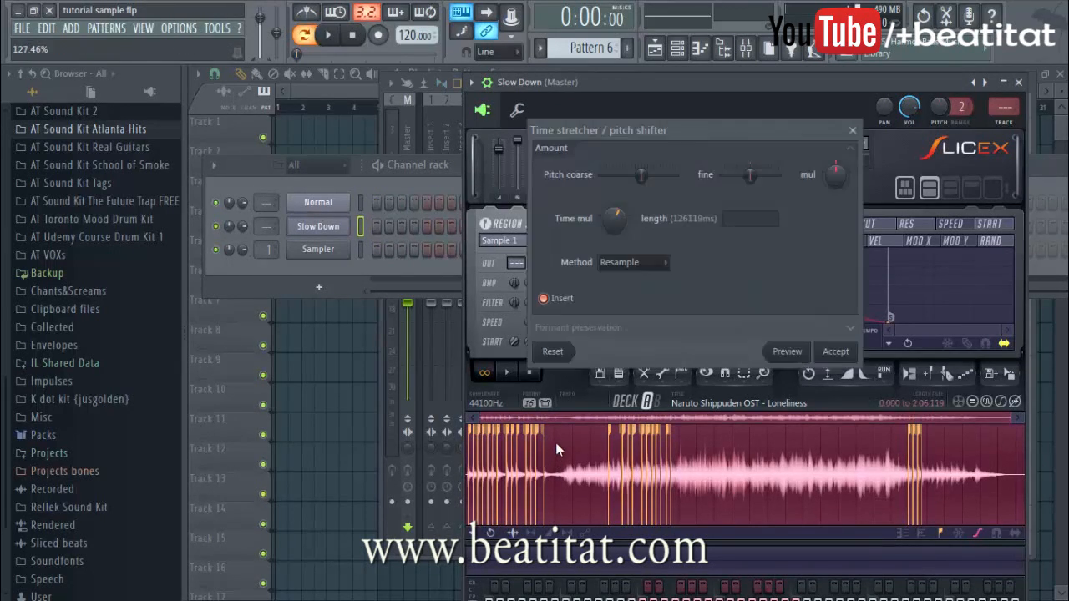
{"action": "left_click", "coordinate": [788, 351]}
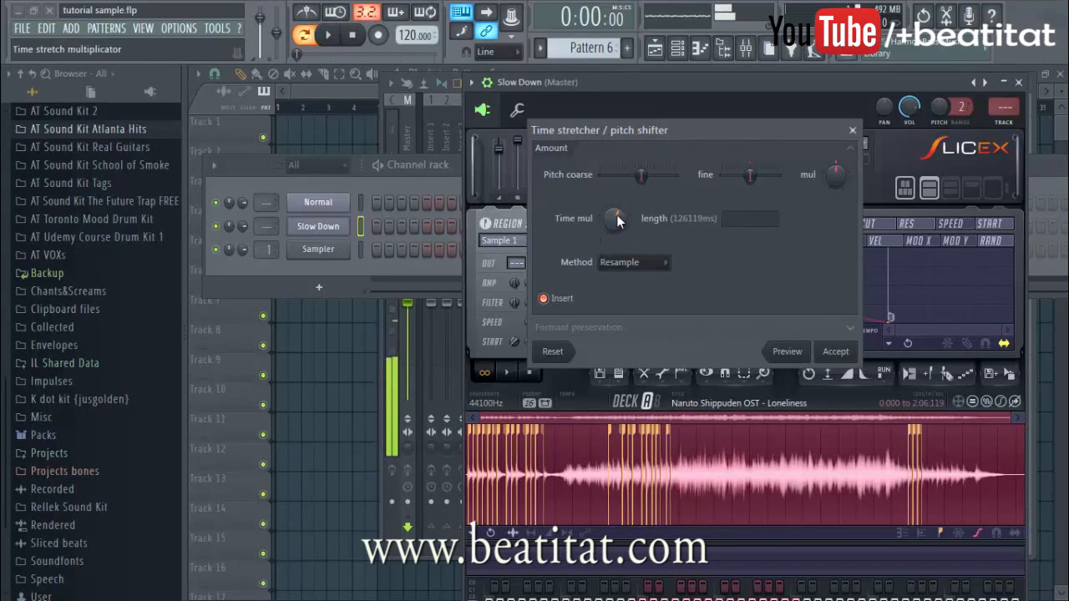
{"action": "left_click", "coordinate": [835, 352]}
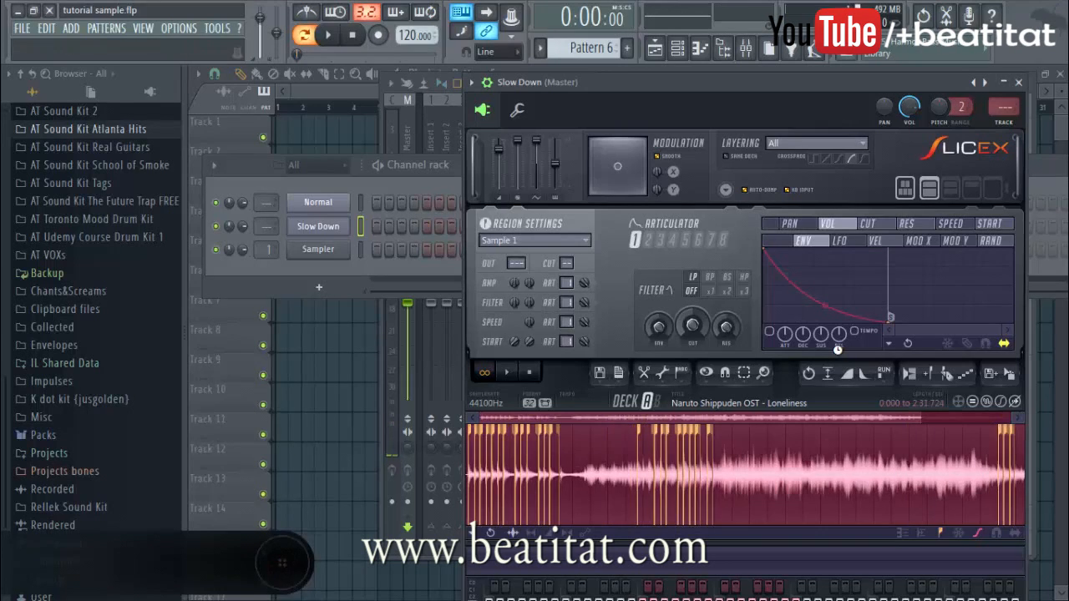
- Examine the stretched waveform in the Slow Down channel to check how the regions line up with the hits
{"action": "scroll", "coordinate": [744, 486], "scroll_direction": "up", "scroll_amount": 6}
{"action": "scroll", "coordinate": [746, 489], "scroll_direction": "down", "scroll_amount": 1}
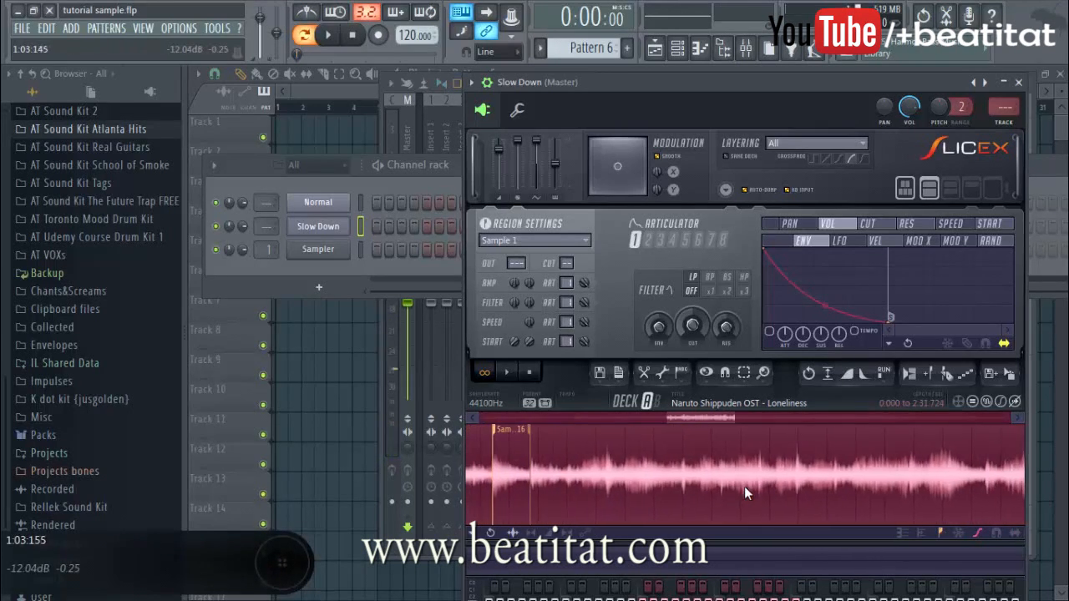
{"action": "scroll", "coordinate": [813, 467], "scroll_direction": "down", "scroll_amount": 6}
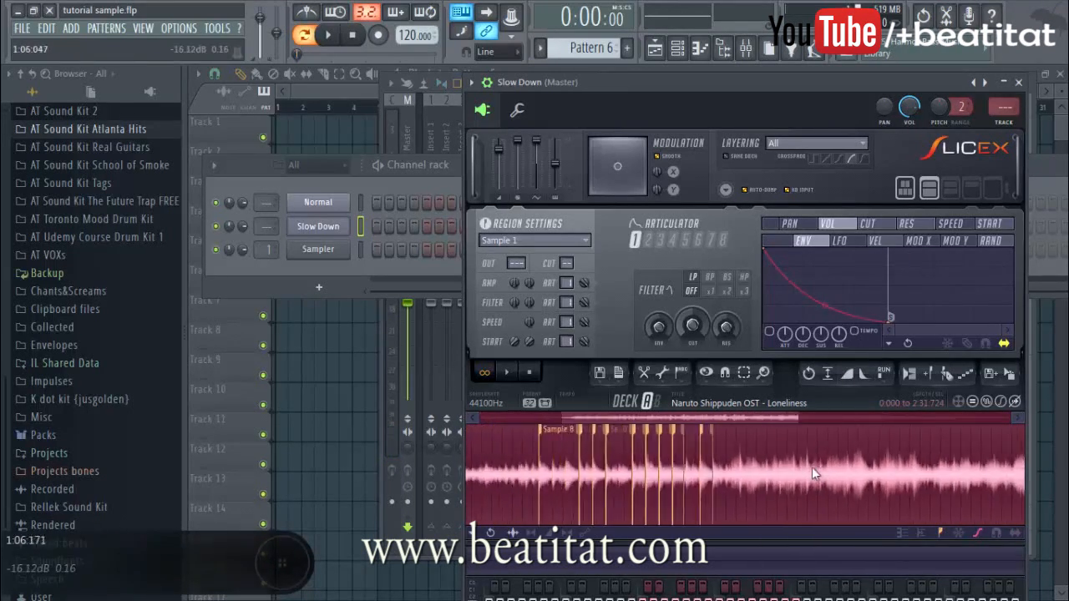
{"action": "scroll", "coordinate": [557, 470], "scroll_direction": "up", "scroll_amount": 2}
{"action": "scroll", "coordinate": [547, 484], "scroll_direction": "up", "scroll_amount": 5}
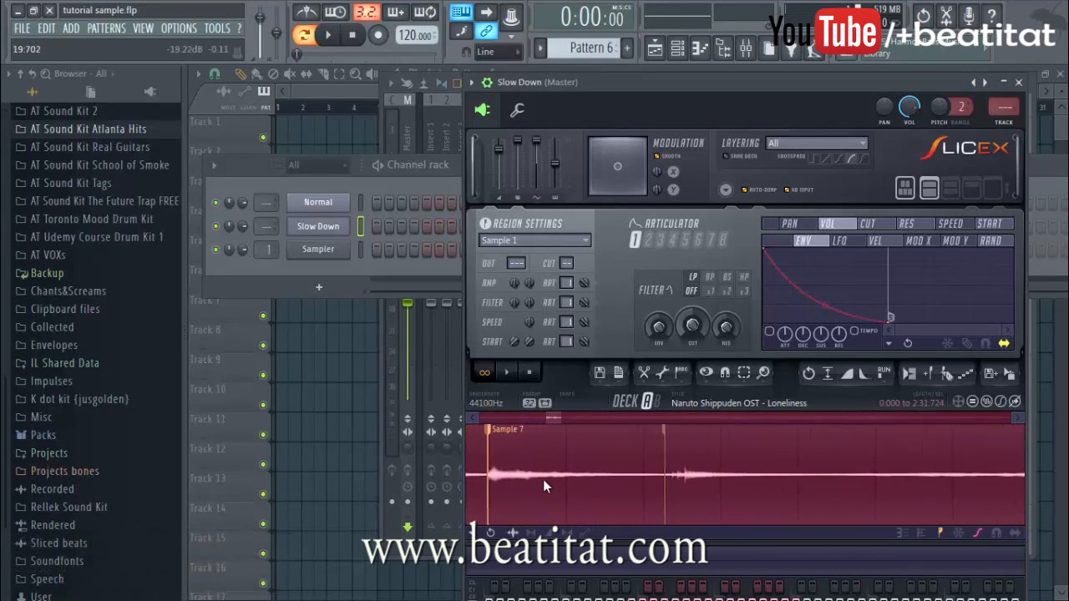
{"action": "scroll", "coordinate": [543, 474], "scroll_direction": "down", "scroll_amount": 4}
{"action": "left_click_drag", "start_coordinate": [569, 417], "coordinate": [346, 410]}
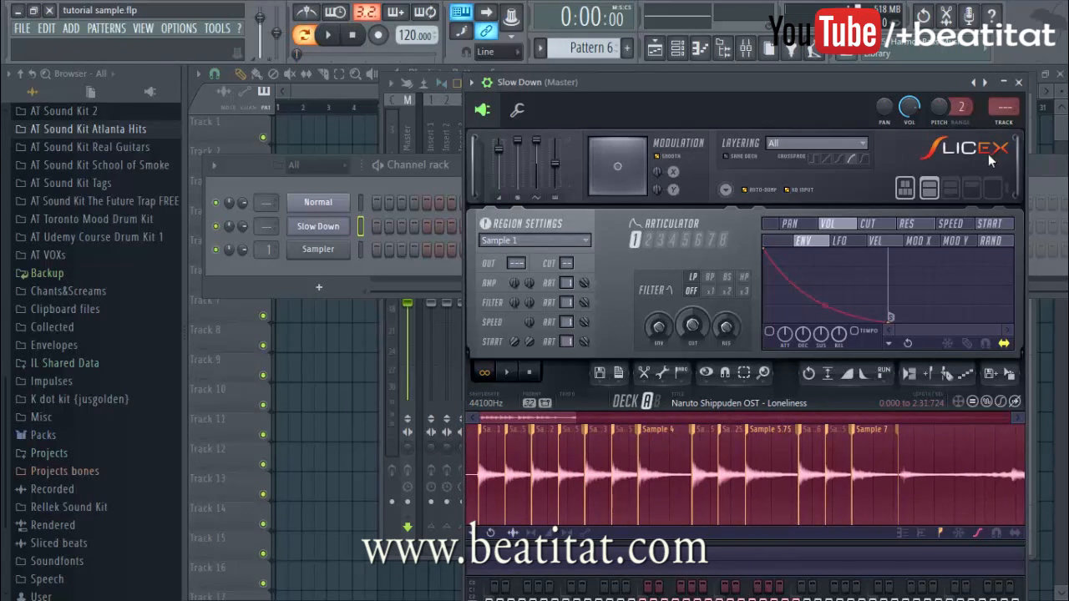
- Close the Slicex window and open the piano roll of the Slow Down channel
{"action": "left_click", "coordinate": [1023, 82]}
{"action": "right_click", "coordinate": [320, 227]}
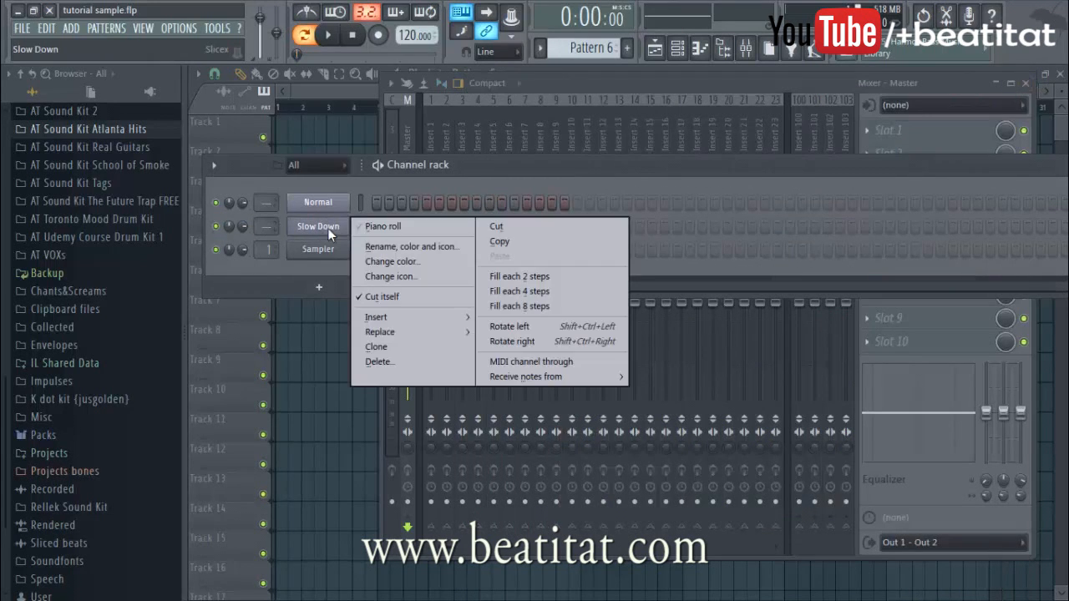
{"action": "left_click", "coordinate": [370, 224]}
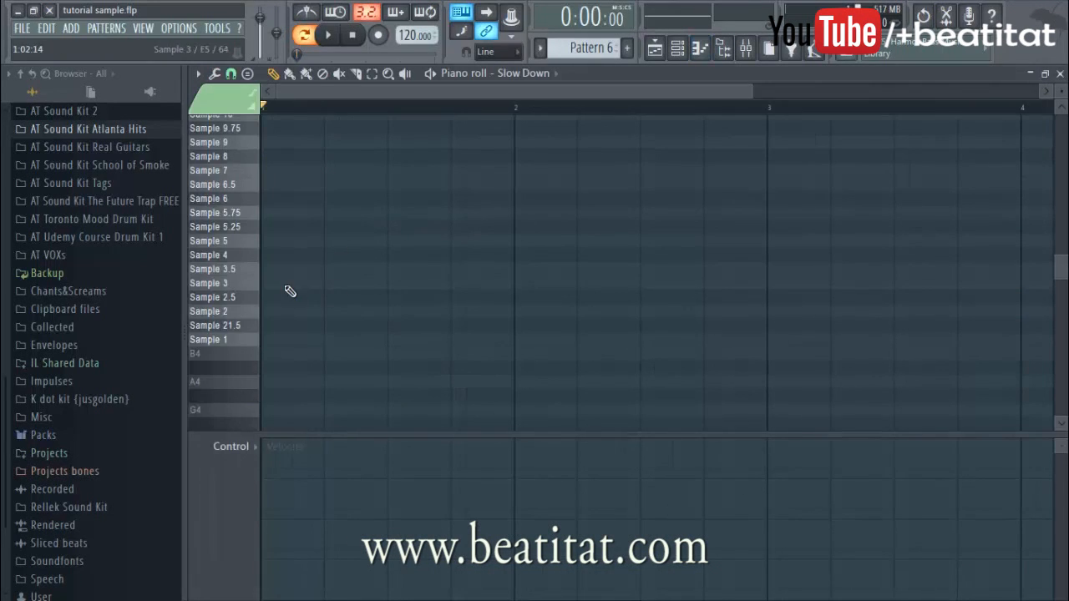
- Audition the slowed-down slices one after another in the Slow Down channel's piano roll
{"action": "scroll", "coordinate": [286, 292], "scroll_direction": "up", "scroll_amount": 2}
{"action": "scroll", "coordinate": [350, 95], "scroll_direction": "right", "scroll_amount": 2}
{"action": "scroll", "coordinate": [352, 97], "scroll_direction": "down", "scroll_amount": 3}
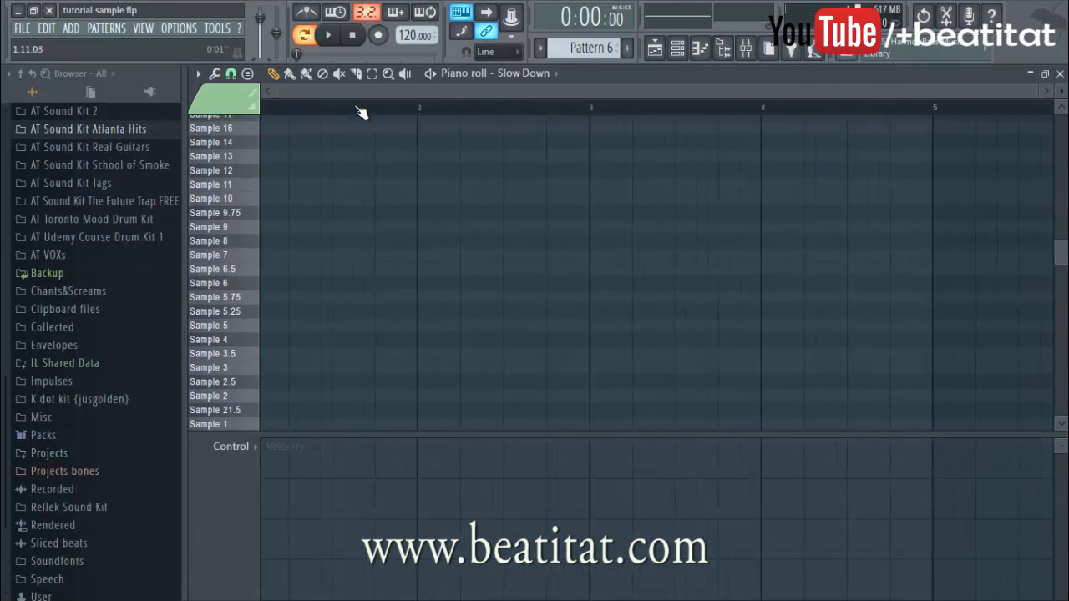
{"action": "scroll", "coordinate": [324, 269], "scroll_direction": "down", "scroll_amount": 3}
{"action": "scroll", "coordinate": [315, 279], "scroll_direction": "up", "scroll_amount": 4}
{"action": "scroll", "coordinate": [319, 284], "scroll_direction": "down", "scroll_amount": 4}
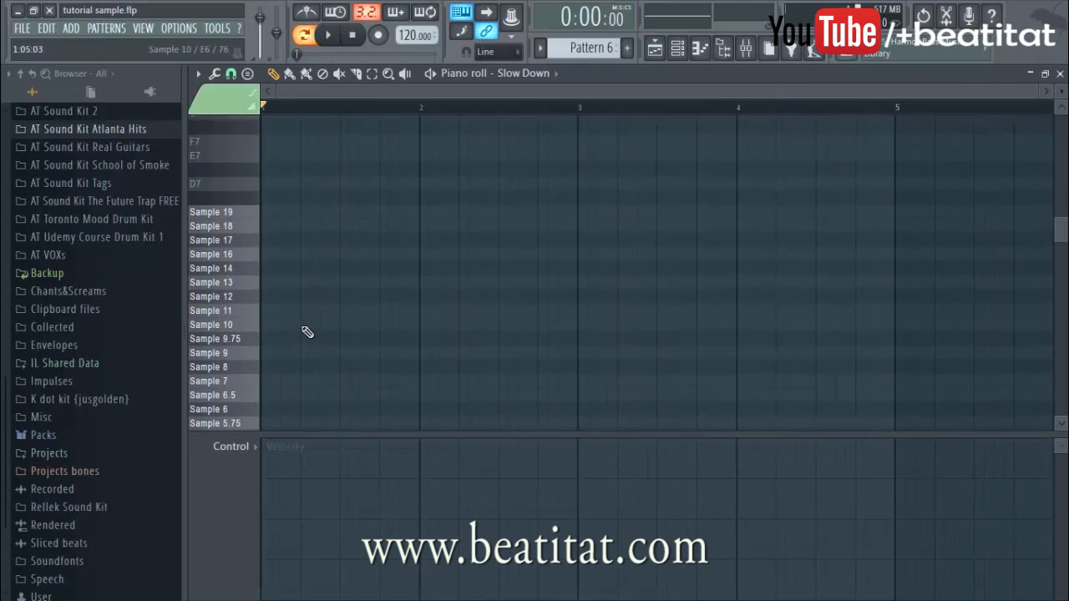
{"action": "left_click", "coordinate": [238, 258]}
{"action": "left_click_drag", "start_coordinate": [238, 259], "coordinate": [224, 325]}
{"action": "key", "text": "r"}
{"action": "key", "text": "r"}
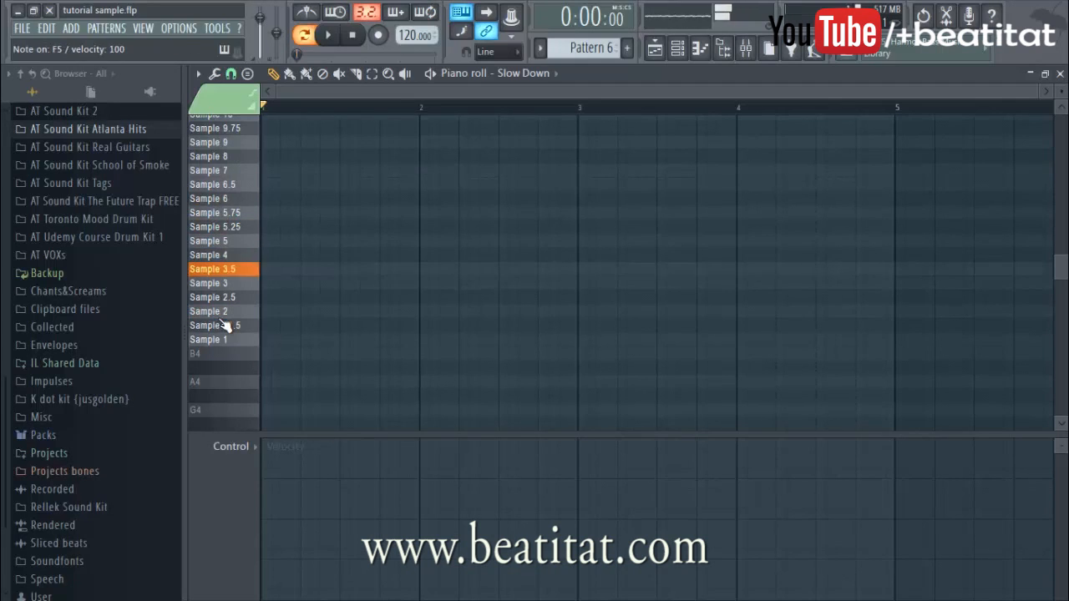
{"action": "key", "text": "u"}
{"action": "key", "text": "e"}
{"action": "key", "text": "y"}
{"action": "key", "text": "y"}
{"action": "key", "text": "r"}
{"action": "key", "text": "t"}
{"action": "key", "text": "w"}
{"action": "key", "text": "y"}
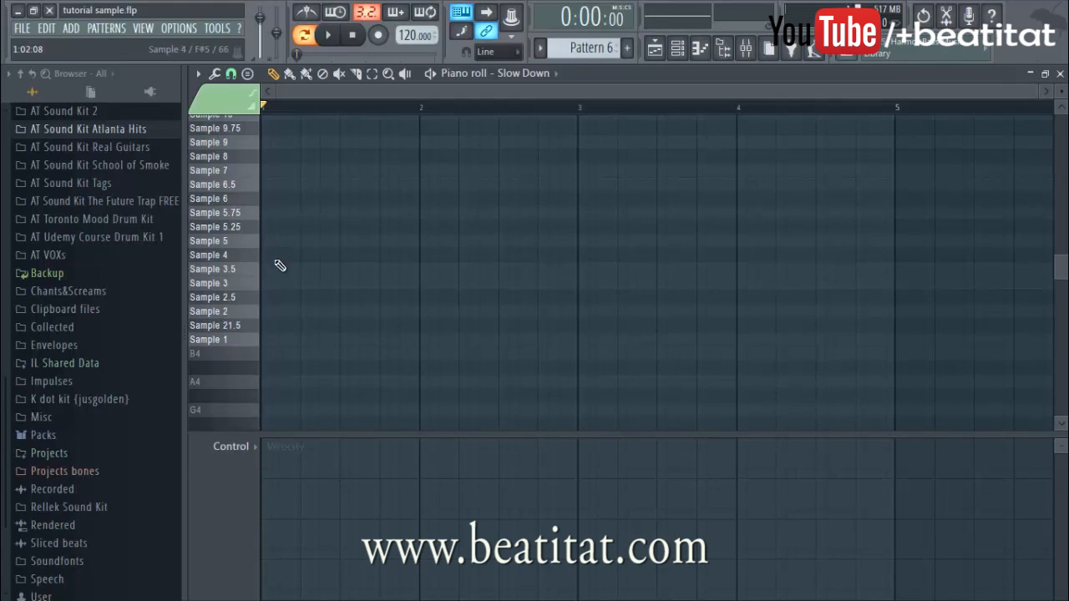
- Close the piano roll and browse the sound kit folders for drum samples
{"action": "key", "text": "F7"}
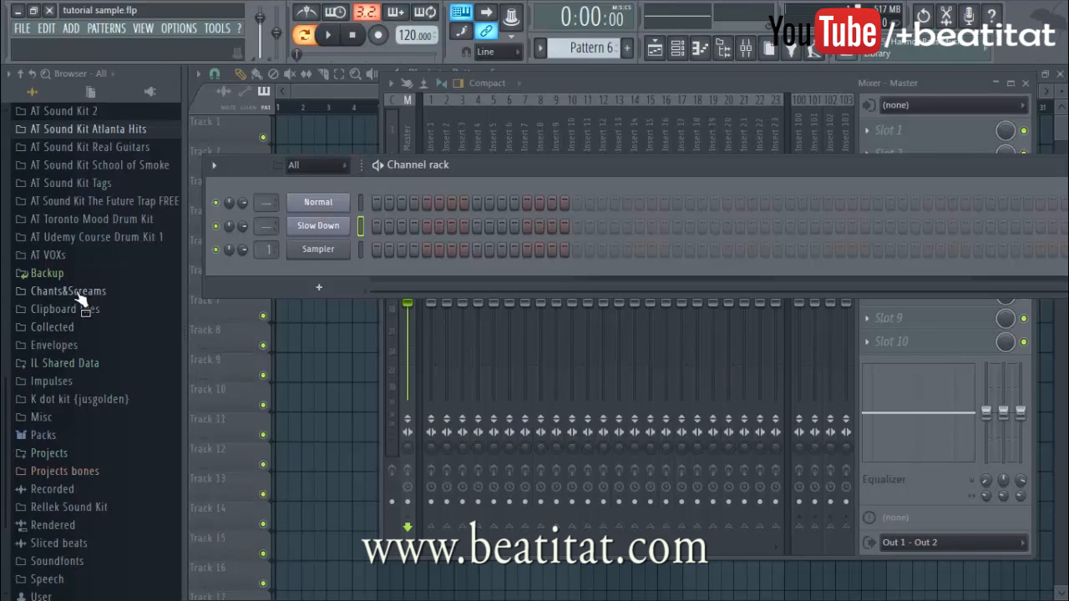
{"action": "scroll", "coordinate": [50, 235], "scroll_direction": "up", "scroll_amount": 4}
{"action": "left_click_drag", "start_coordinate": [49, 234], "coordinate": [123, 207]}
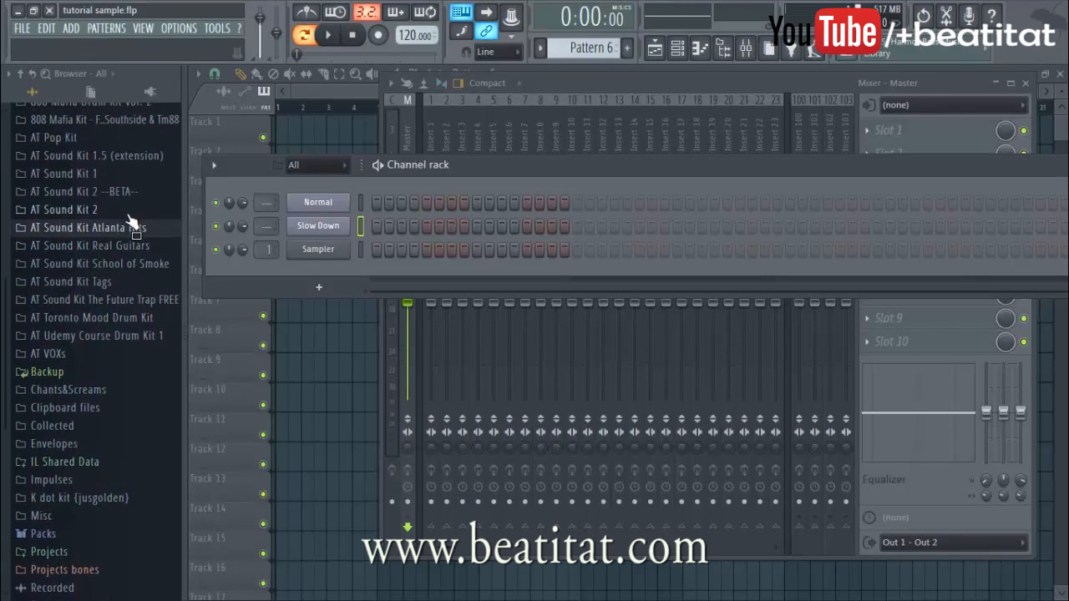
{"action": "mouse_move", "coordinate": [128, 217]}
{"action": "left_mouse_down"}
{"action": "mouse_move", "coordinate": [127, 202]}
{"action": "mouse_move", "coordinate": [126, 216]}
{"action": "left_mouse_up"}
{"action": "left_click_drag", "start_coordinate": [125, 211], "coordinate": [75, 204]}
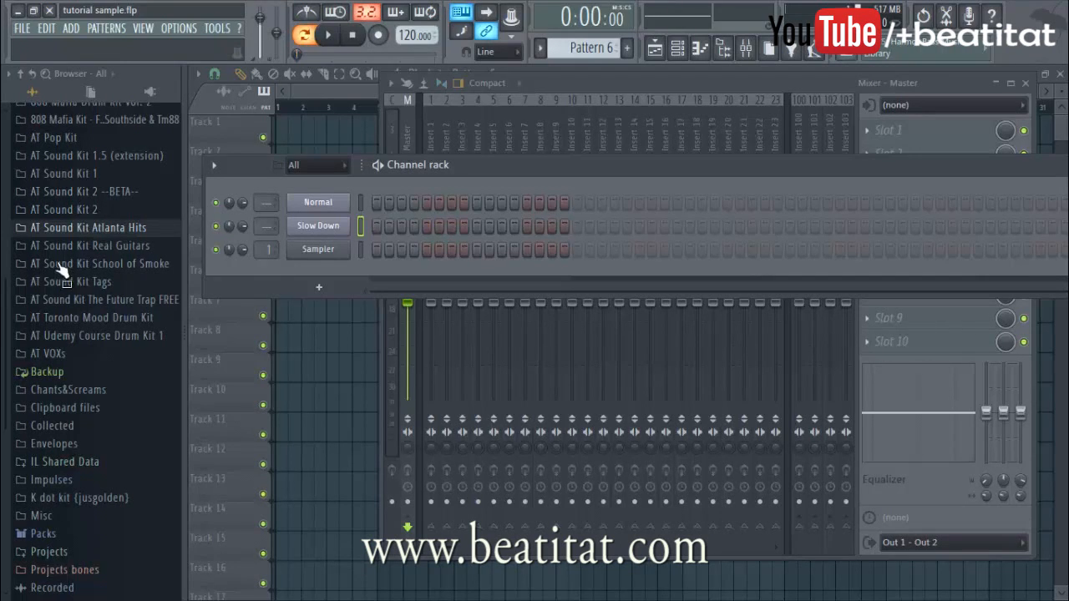
{"action": "left_click", "coordinate": [121, 195]}
{"action": "scroll", "coordinate": [125, 339], "scroll_direction": "down", "scroll_amount": 10}
{"action": "scroll", "coordinate": [126, 224], "scroll_direction": "up", "scroll_amount": 11}
{"action": "scroll", "coordinate": [84, 359], "scroll_direction": "down", "scroll_amount": 5}
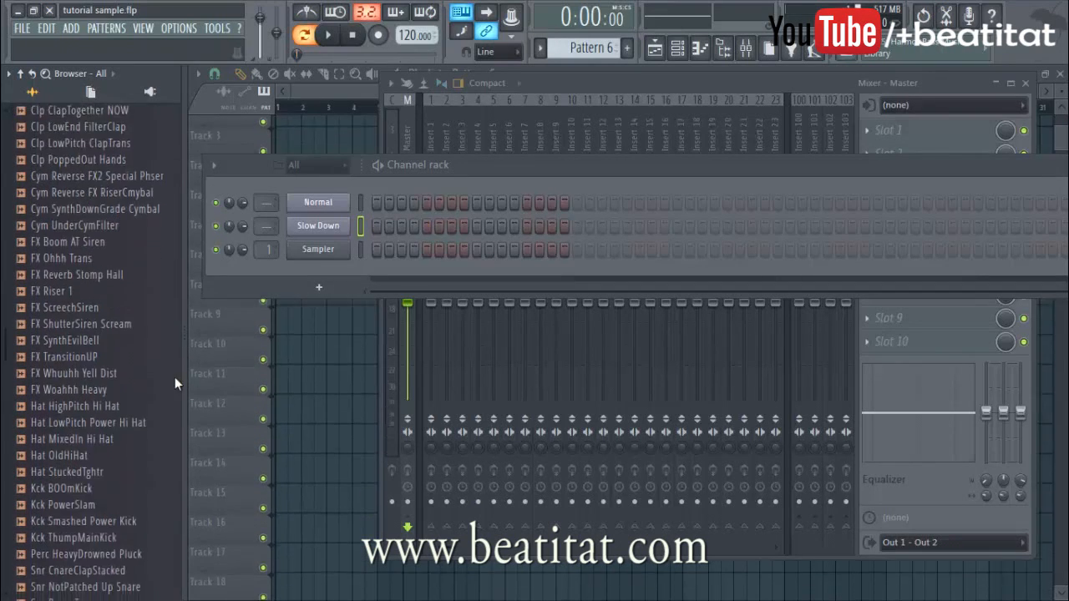
{"action": "scroll", "coordinate": [109, 311], "scroll_direction": "up", "scroll_amount": 8}
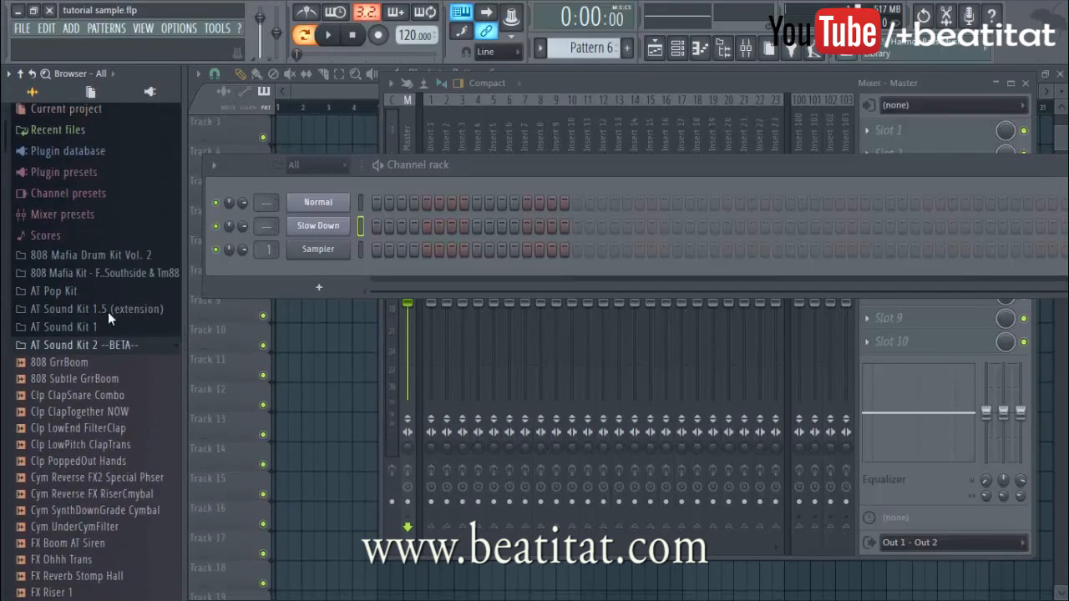
{"action": "left_click", "coordinate": [110, 347]}
- Open the AT Sound Kit 2 folder and look through its hats, kicks and snares
{"action": "scroll", "coordinate": [117, 317], "scroll_direction": "down", "scroll_amount": 2}
{"action": "left_click", "coordinate": [117, 278]}
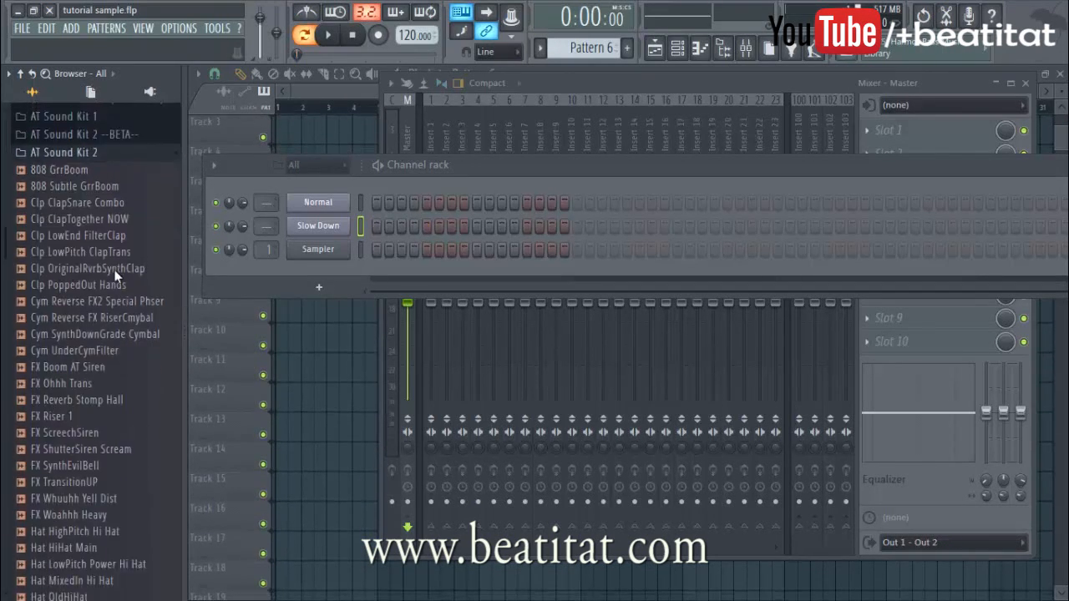
{"action": "scroll", "coordinate": [115, 270], "scroll_direction": "down", "scroll_amount": 8}
{"action": "scroll", "coordinate": [114, 270], "scroll_direction": "up", "scroll_amount": 4}
{"action": "left_click_drag", "start_coordinate": [50, 407], "coordinate": [57, 410]}
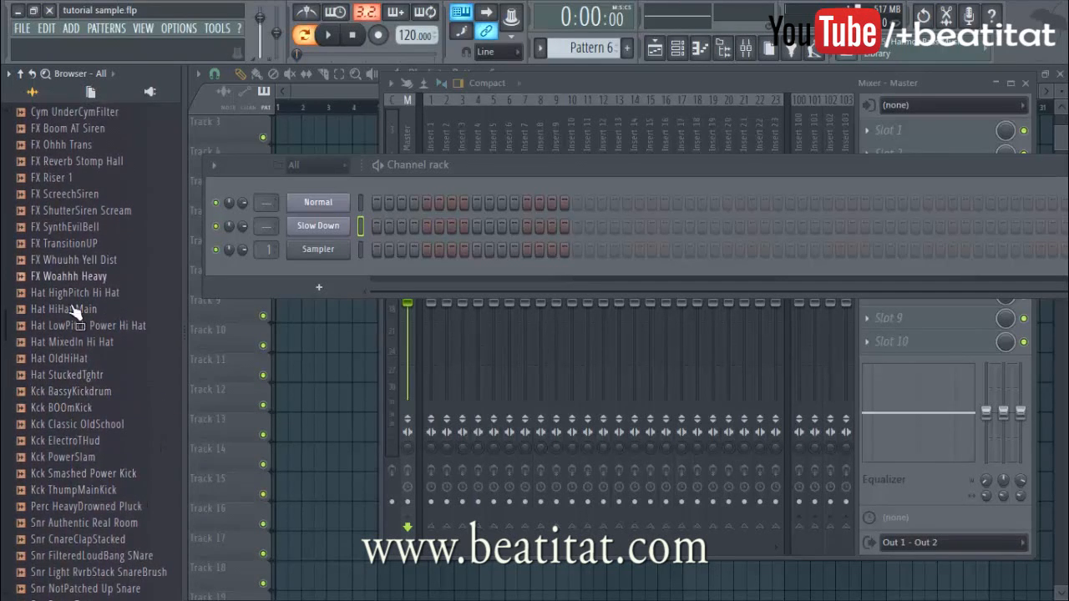
{"action": "scroll", "coordinate": [34, 289], "scroll_direction": "up", "scroll_amount": 5}
{"action": "scroll", "coordinate": [53, 333], "scroll_direction": "down", "scroll_amount": 1}
{"action": "scroll", "coordinate": [56, 339], "scroll_direction": "down", "scroll_amount": 9}
{"action": "scroll", "coordinate": [84, 355], "scroll_direction": "up", "scroll_amount": 11}
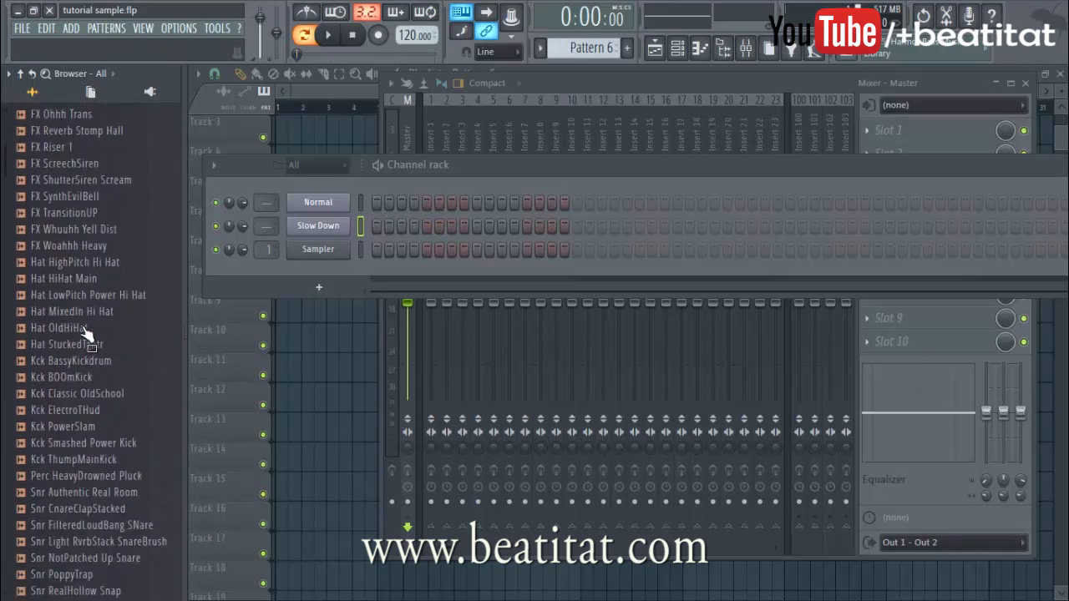
{"action": "scroll", "coordinate": [83, 355], "scroll_direction": "down", "scroll_amount": 5}
{"action": "scroll", "coordinate": [84, 356], "scroll_direction": "down", "scroll_amount": 5}
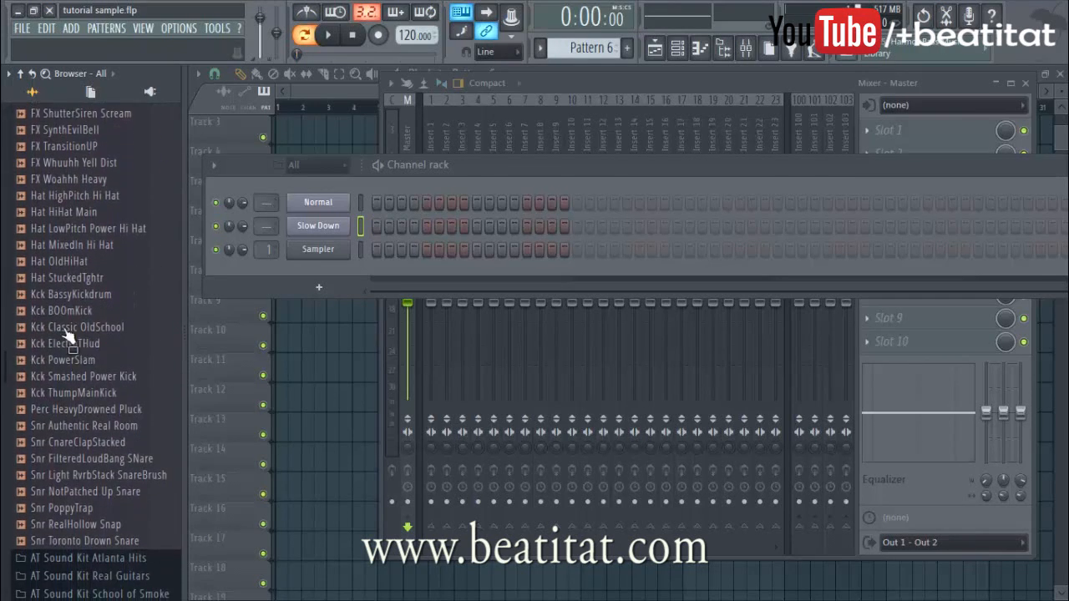
- Audition the kick samples in AT Sound Kit 2, including Kck ElectroTHud, Kck PowerSlam and Kck Classic OldSchool
{"action": "left_click_drag", "start_coordinate": [70, 309], "coordinate": [71, 311]}
{"action": "key", "text": "Up"}
{"action": "key", "text": "Up"}
{"action": "key", "text": "Down"}
{"action": "key", "text": "Down"}
{"action": "key", "text": "Down"}
{"action": "key", "text": "Down"}
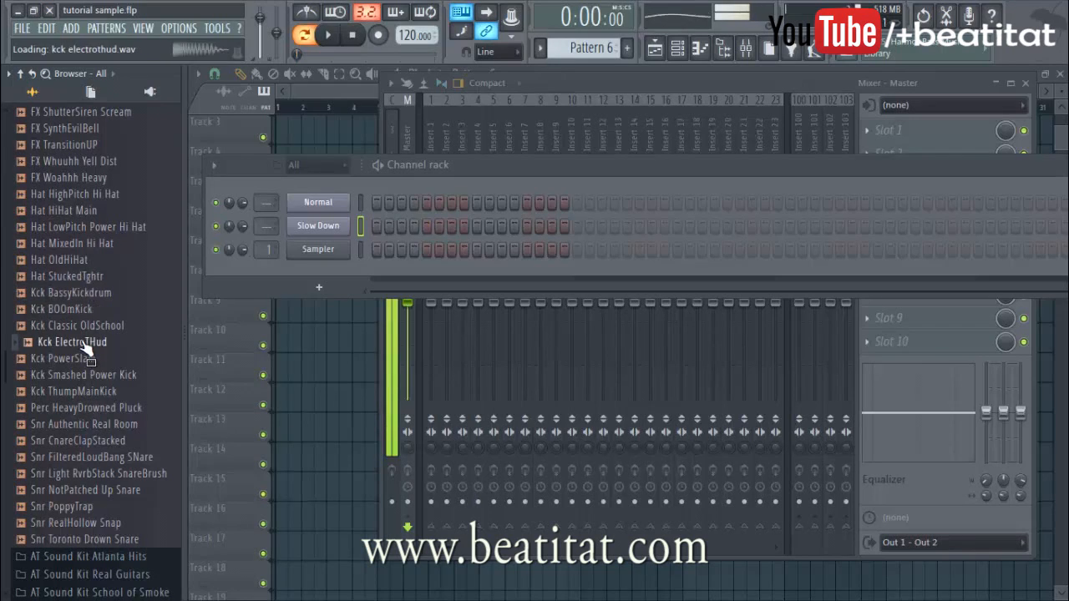
{"action": "key", "text": "Up"}
{"action": "left_click", "coordinate": [88, 358]}
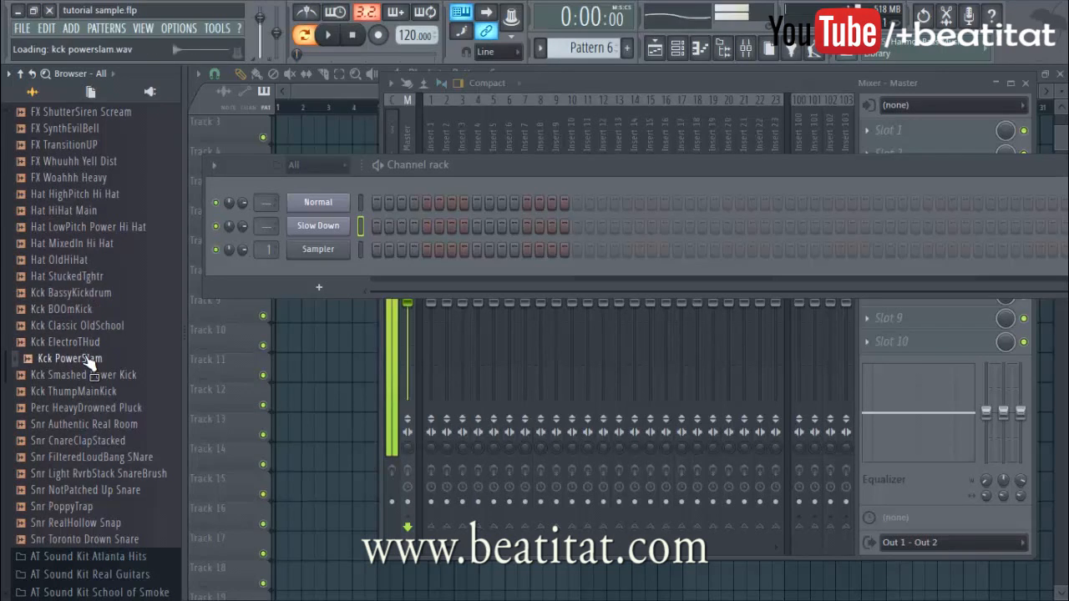
{"action": "key", "text": "Up"}
{"action": "key", "text": "Up"}
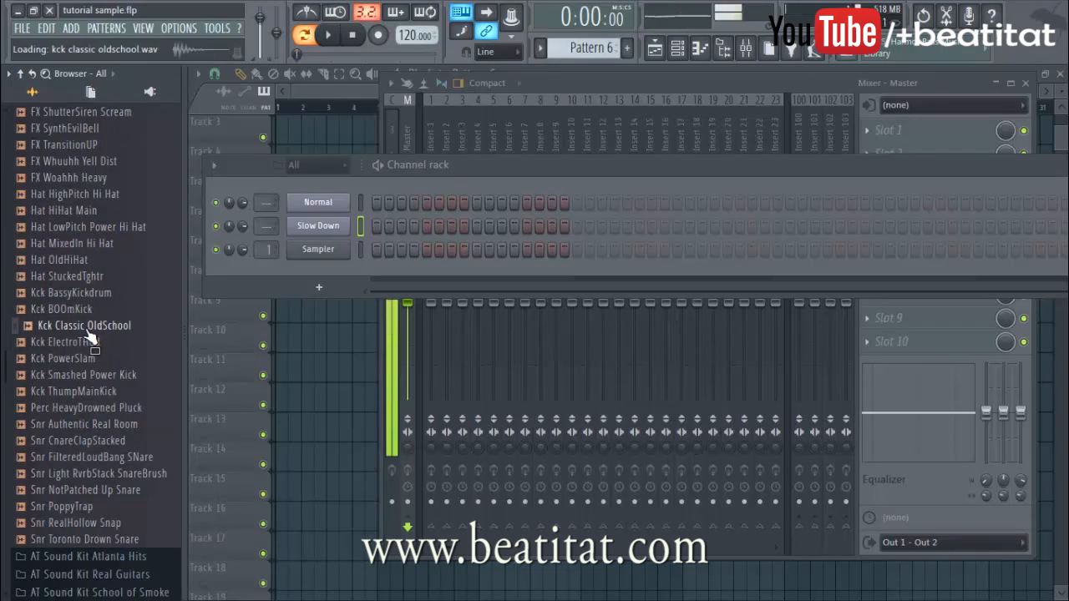
- Add Kck Classic OldSchool as a new channel, normalize it, and place a kick on step 1 of Pattern 6
{"action": "left_click_drag", "start_coordinate": [84, 333], "coordinate": [329, 270]}
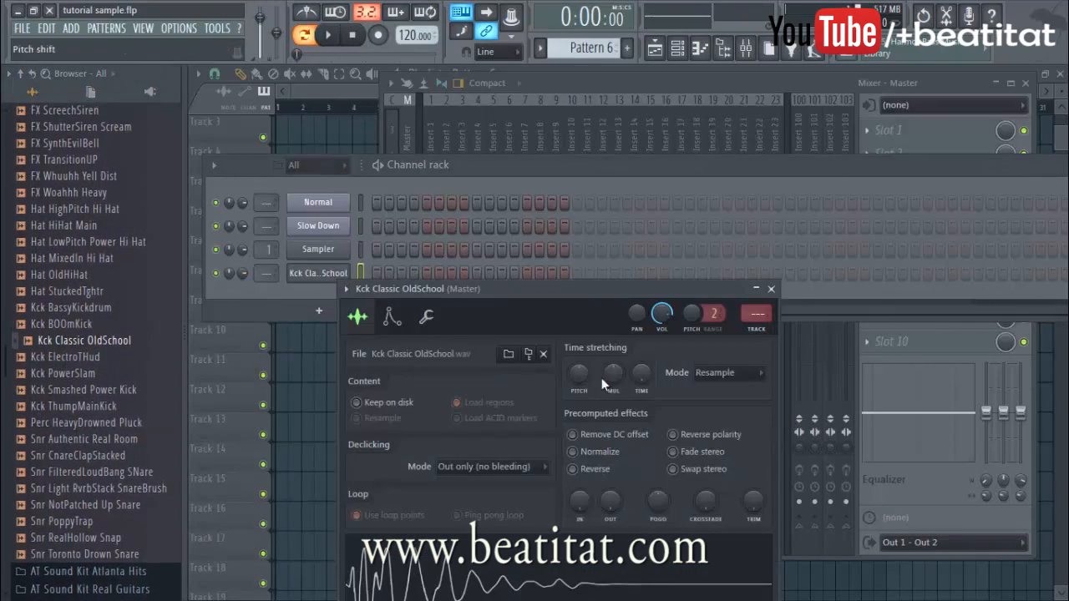
{"action": "left_click", "coordinate": [572, 451]}
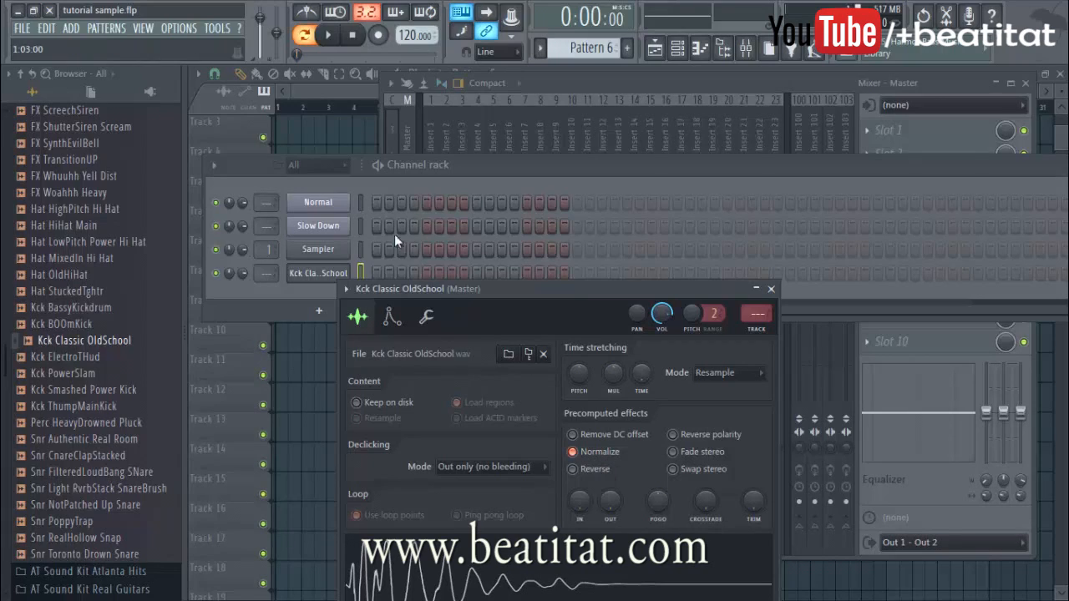
{"action": "left_click", "coordinate": [297, 297]}
{"action": "left_click", "coordinate": [375, 274]}
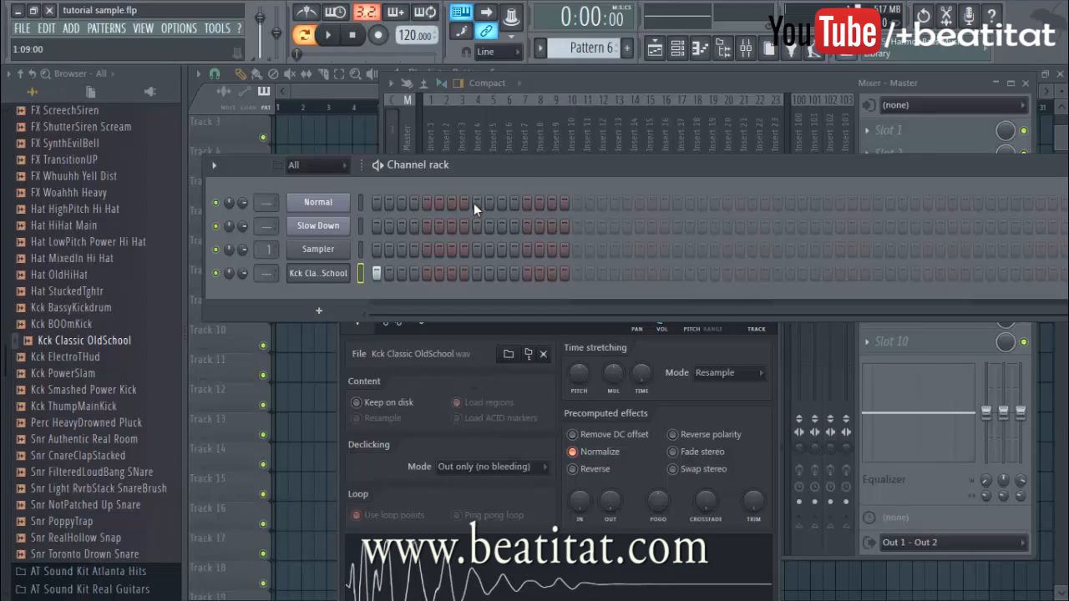
{"action": "key", "text": "space"}
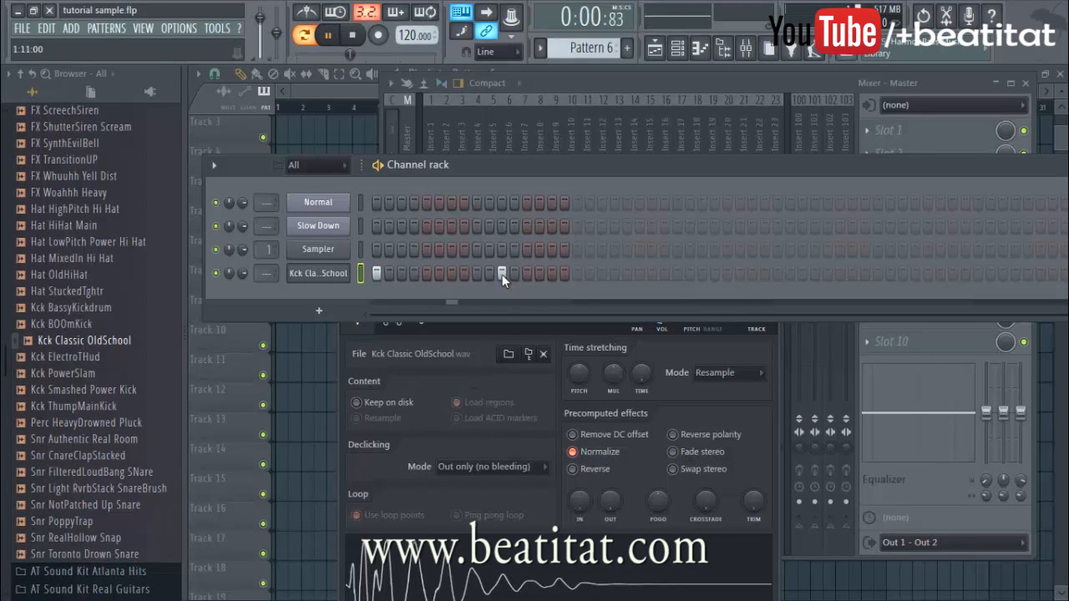
{"action": "key", "text": "space"}
- Audition the snares in AT Sound Kit 2 and add Snr PoppyTrap as a new channel
{"action": "left_click", "coordinate": [92, 489]}
{"action": "left_click", "coordinate": [87, 505]}
{"action": "left_click", "coordinate": [68, 521]}
{"action": "left_click_drag", "start_coordinate": [69, 521], "coordinate": [392, 292]}
- Place Snr PoppyTrap hits on steps 9, 25, 41 and 57, playing the pattern to check the timing
{"action": "key", "text": "space"}
{"action": "key", "text": "space"}
{"action": "left_click", "coordinate": [677, 296]}
{"action": "left_click", "coordinate": [878, 299]}
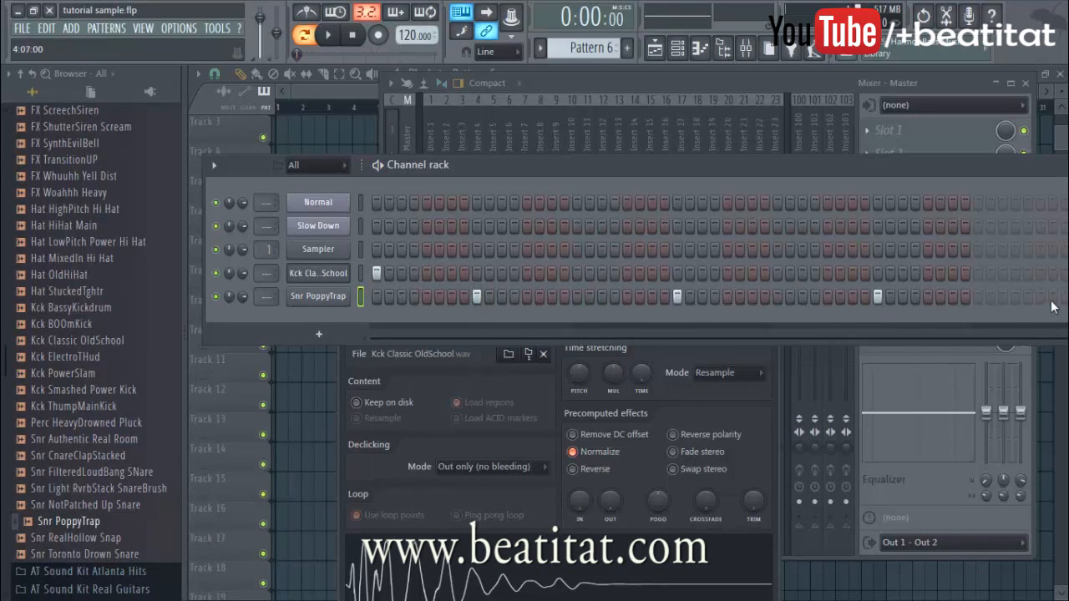
{"action": "left_click_drag", "start_coordinate": [928, 182], "coordinate": [790, 185]}
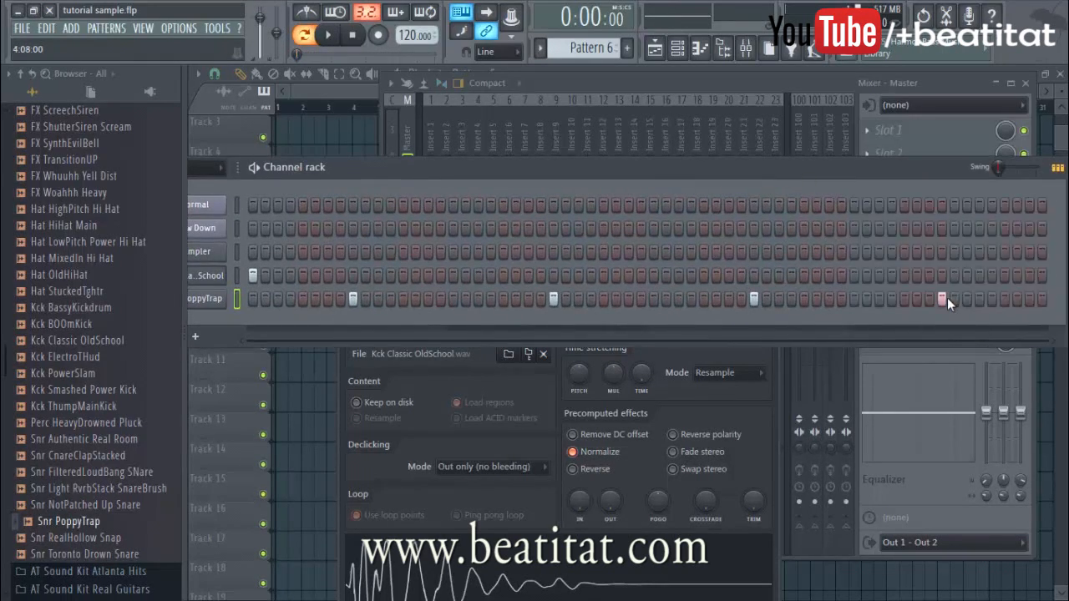
{"action": "left_click", "coordinate": [956, 300]}
- Add kicks on steps 21, 27, 33, 53 and 63 and extra snares on steps 15 and 47
{"action": "left_click_drag", "start_coordinate": [416, 166], "coordinate": [477, 155]}
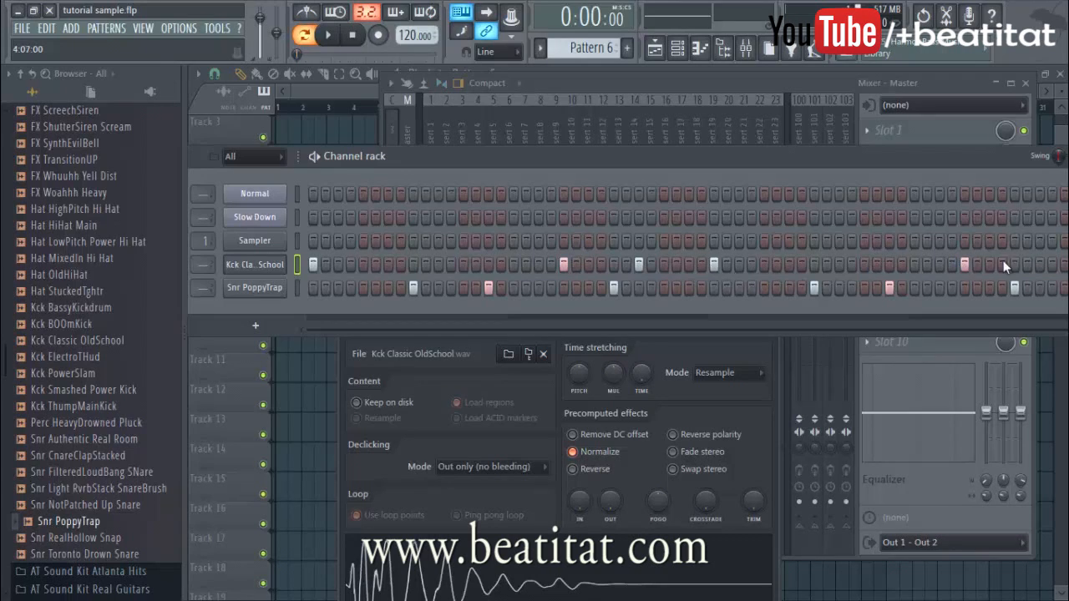
{"action": "left_click_drag", "start_coordinate": [411, 151], "coordinate": [279, 140]}
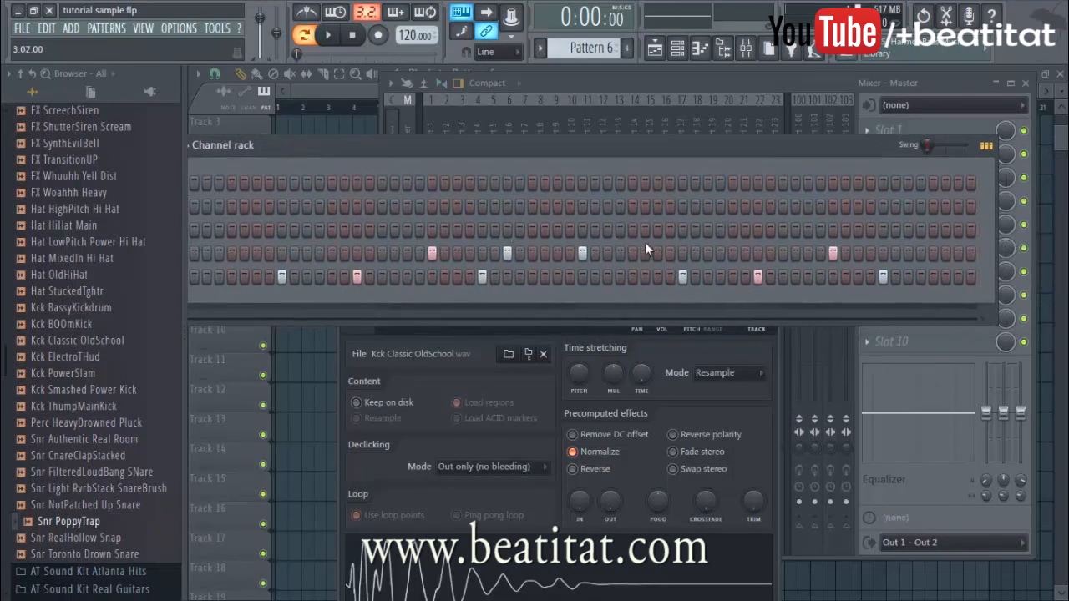
{"action": "left_click_drag", "start_coordinate": [607, 145], "coordinate": [805, 155]}
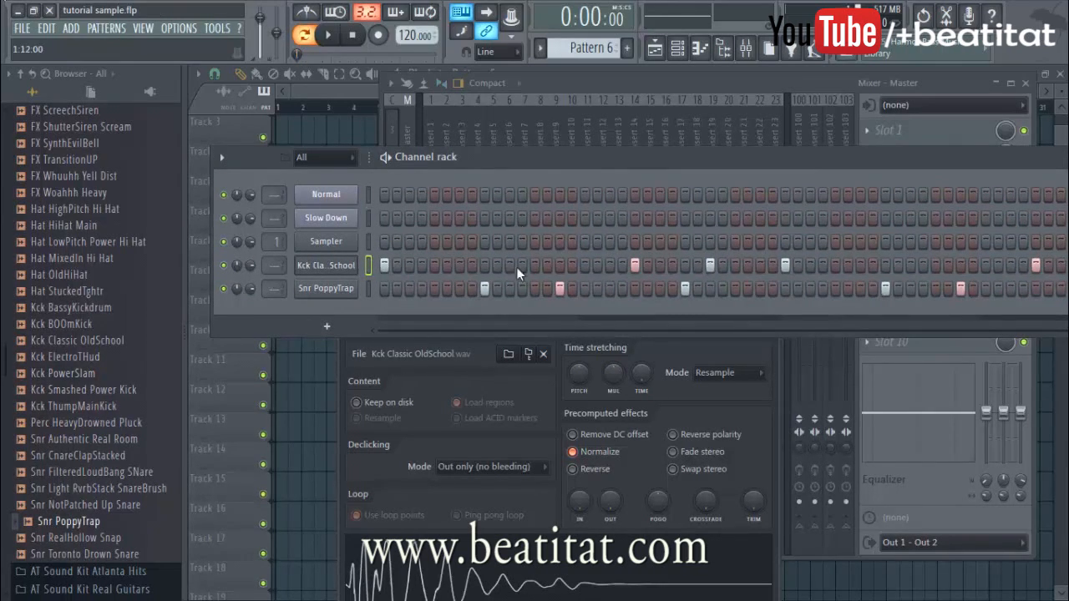
- Try extra kick and snare hits between steps 3 and 7, then clear those trial hits
{"action": "left_click_drag", "start_coordinate": [411, 292], "coordinate": [418, 290]}
{"action": "left_click", "coordinate": [423, 268]}
{"action": "right_click", "coordinate": [423, 268]}
{"action": "key", "text": "space"}
{"action": "left_click", "coordinate": [434, 266]}
{"action": "left_click", "coordinate": [459, 266]}
{"action": "right_click", "coordinate": [458, 267]}
{"action": "key", "text": "space"}
{"action": "right_click", "coordinate": [436, 267]}
{"action": "right_click", "coordinate": [423, 289]}
{"action": "right_click", "coordinate": [410, 290]}
- Add Perc HeavyDrowned Pluck as a new channel and place its hits on steps 13 and 45
{"action": "scroll", "coordinate": [111, 487], "scroll_direction": "up", "scroll_amount": 3}
{"action": "scroll", "coordinate": [111, 487], "scroll_direction": "down", "scroll_amount": 3}
{"action": "left_click_drag", "start_coordinate": [92, 423], "coordinate": [343, 309]}
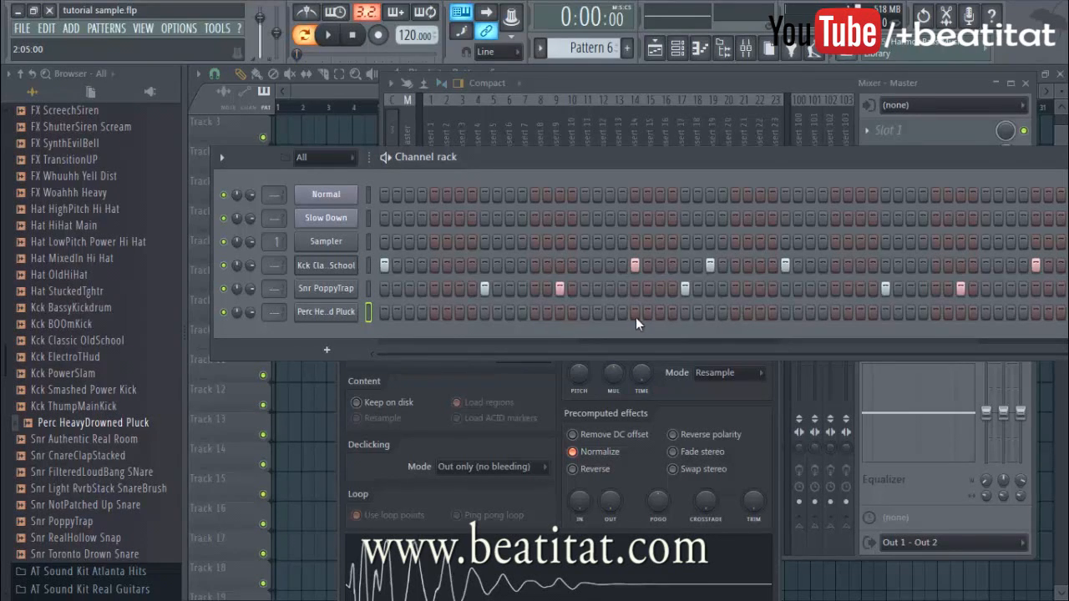
{"action": "left_click_drag", "start_coordinate": [719, 180], "coordinate": [601, 181]}
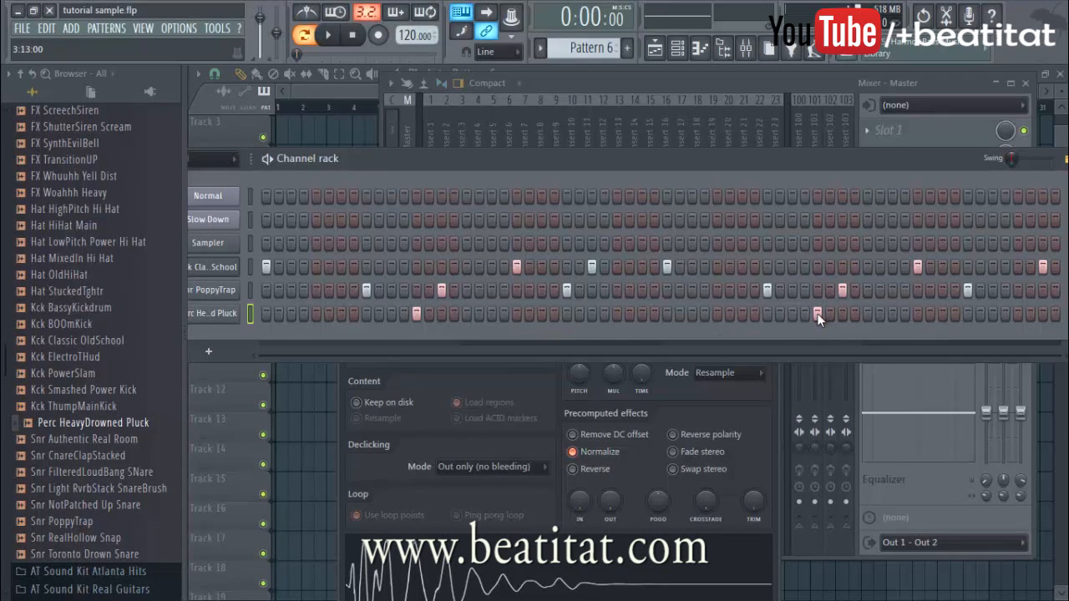
{"action": "left_click_drag", "start_coordinate": [579, 169], "coordinate": [655, 154]}
- Open the AT Sound Kit 1 folder, audition its hats and cymbals, and add Cym - Cymbal 2 as a new channel
{"action": "scroll", "coordinate": [92, 301], "scroll_direction": "up", "scroll_amount": 12}
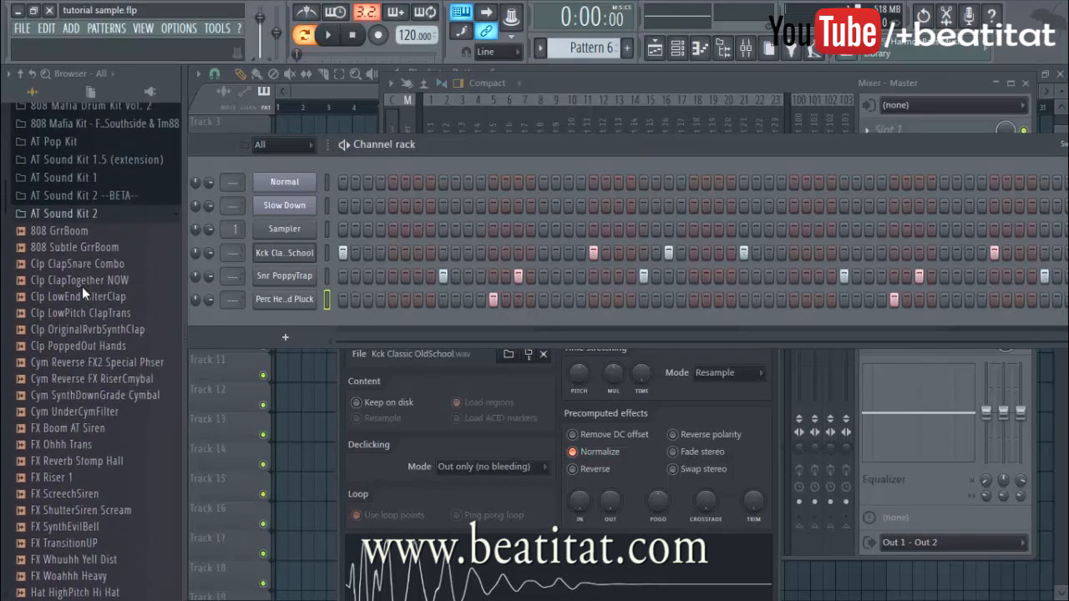
{"action": "left_click", "coordinate": [102, 289]}
{"action": "scroll", "coordinate": [106, 304], "scroll_direction": "down", "scroll_amount": 3}
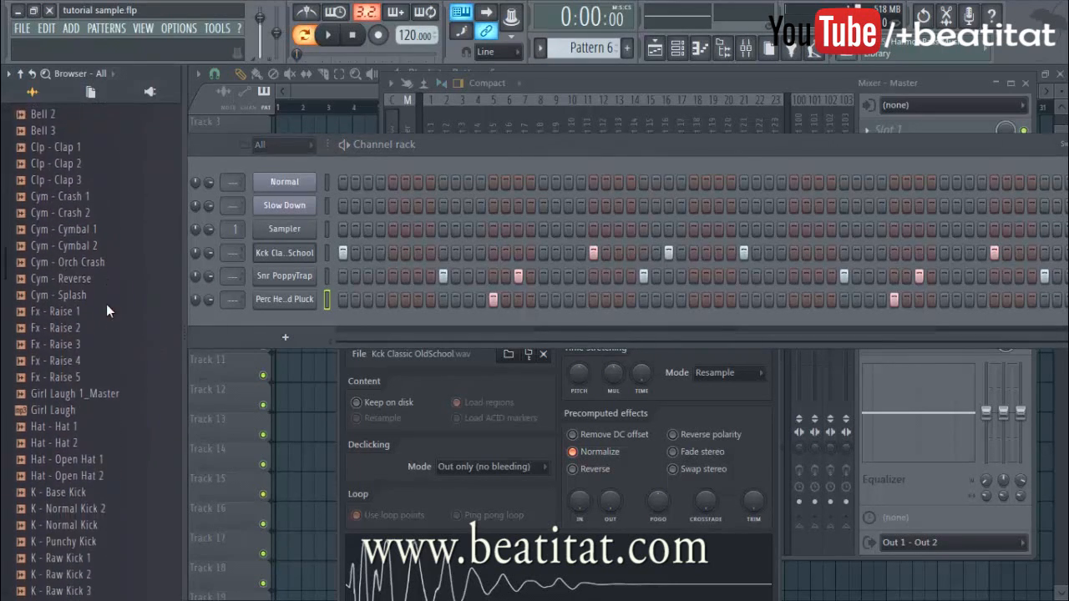
{"action": "left_click", "coordinate": [154, 449]}
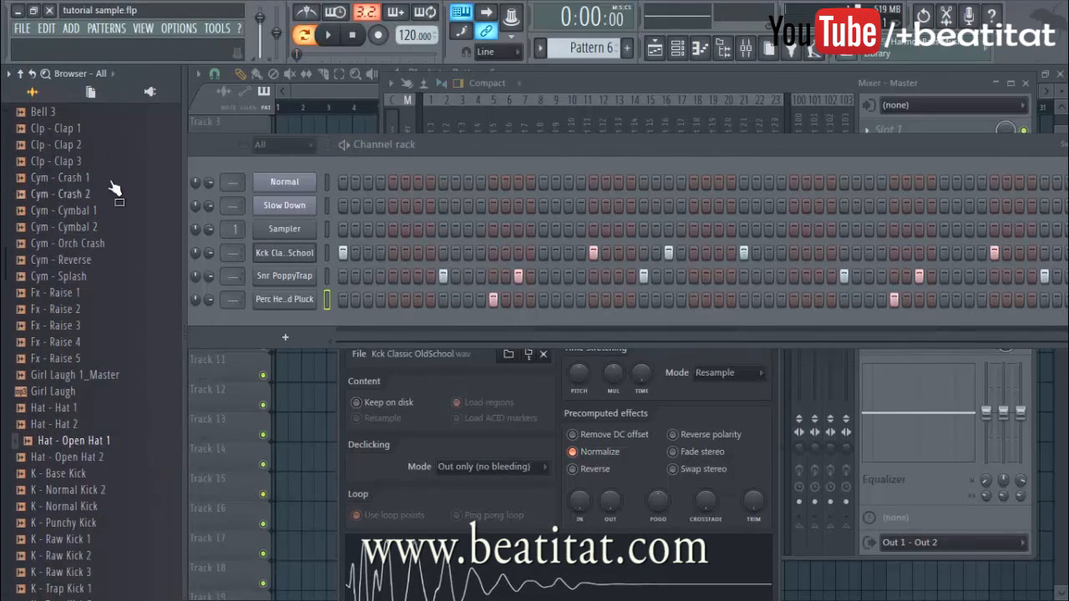
{"action": "left_click", "coordinate": [92, 212]}
{"action": "left_click", "coordinate": [98, 229]}
{"action": "left_click_drag", "start_coordinate": [109, 232], "coordinate": [318, 322]}
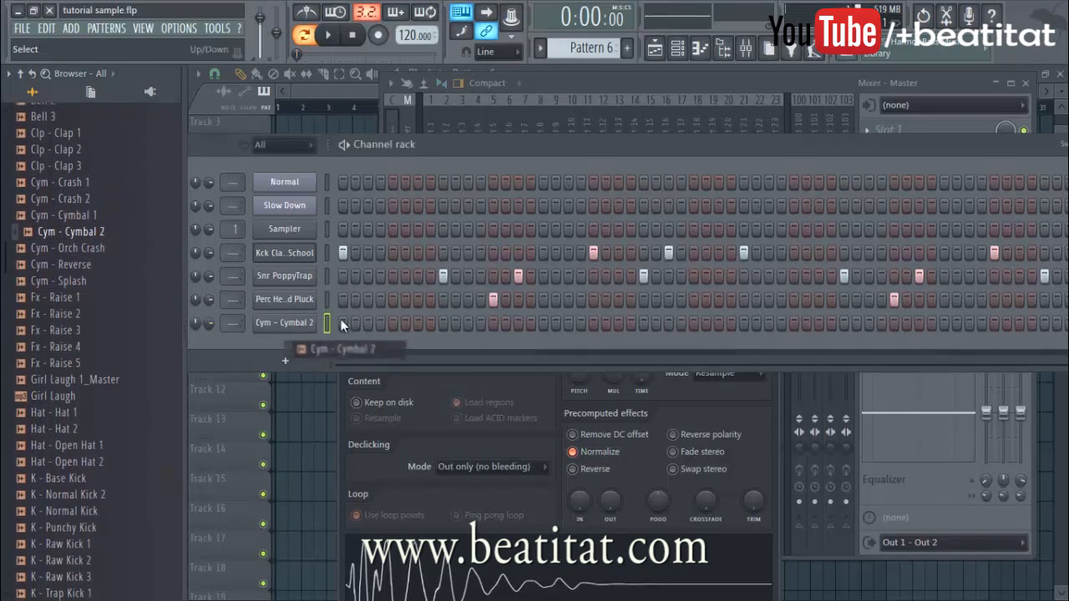
- Place Cym - Cymbal 2 hits on steps 5, 21, 37 and 53 while playing the pattern
{"action": "left_click", "coordinate": [598, 324]}
{"action": "left_click", "coordinate": [792, 323]}
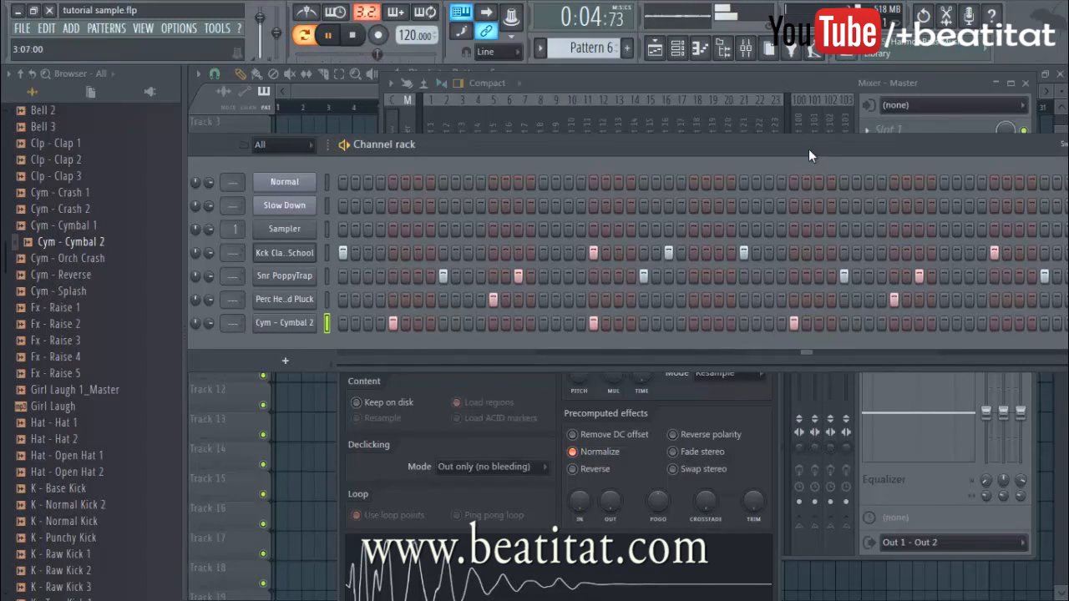
{"action": "left_click_drag", "start_coordinate": [809, 149], "coordinate": [686, 147]}
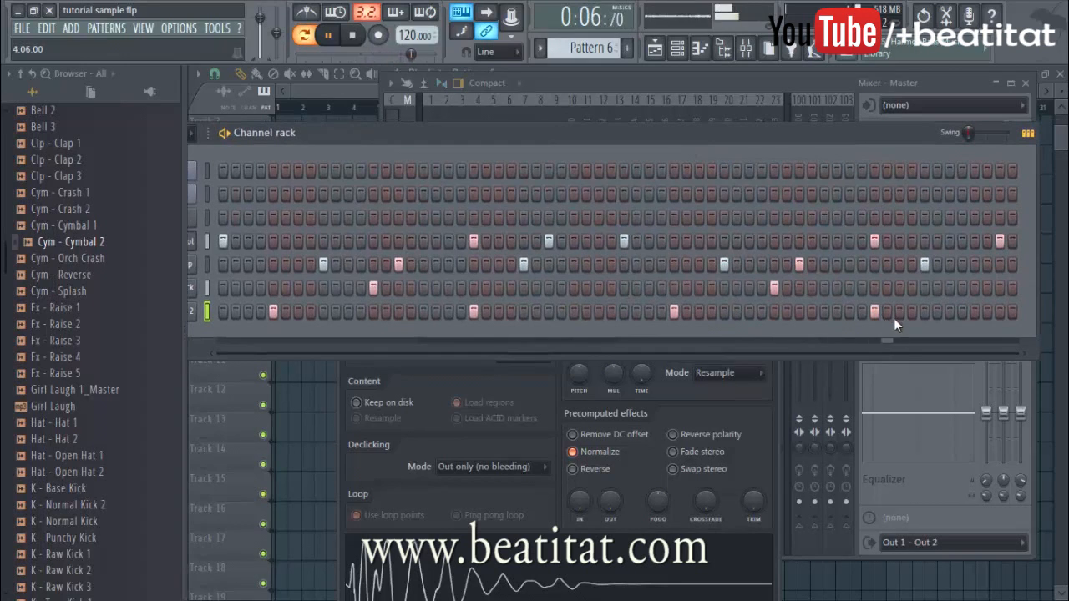
{"action": "key", "text": "space"}
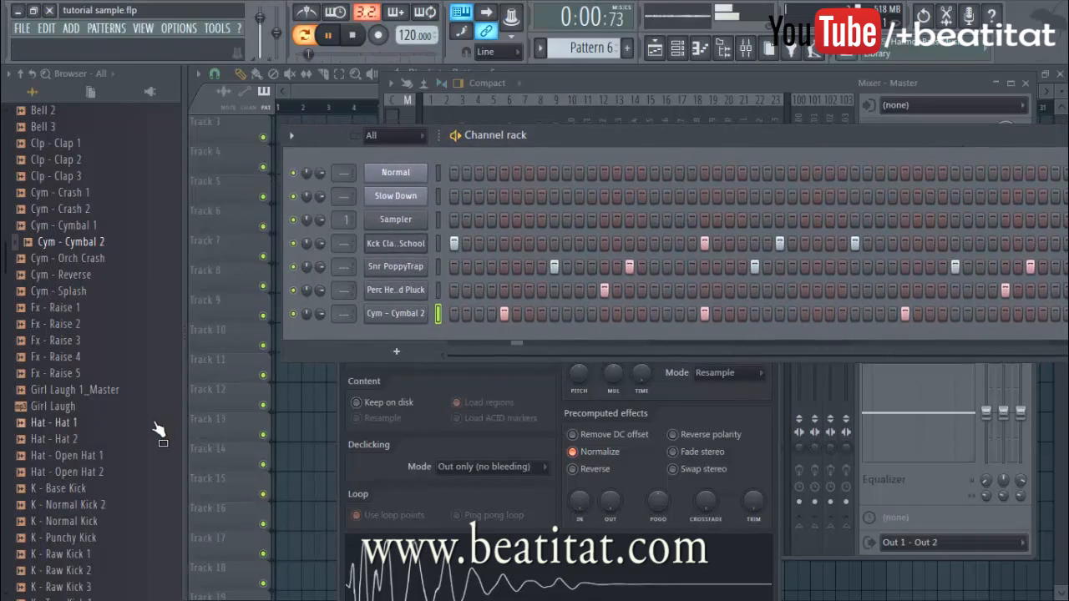
- Add the Perc - Ding Rim sample from AT Sound Kit 1 as a new channel
{"action": "scroll", "coordinate": [119, 421], "scroll_direction": "down", "scroll_amount": 6}
{"action": "left_click_drag", "start_coordinate": [117, 346], "coordinate": [852, 330]}
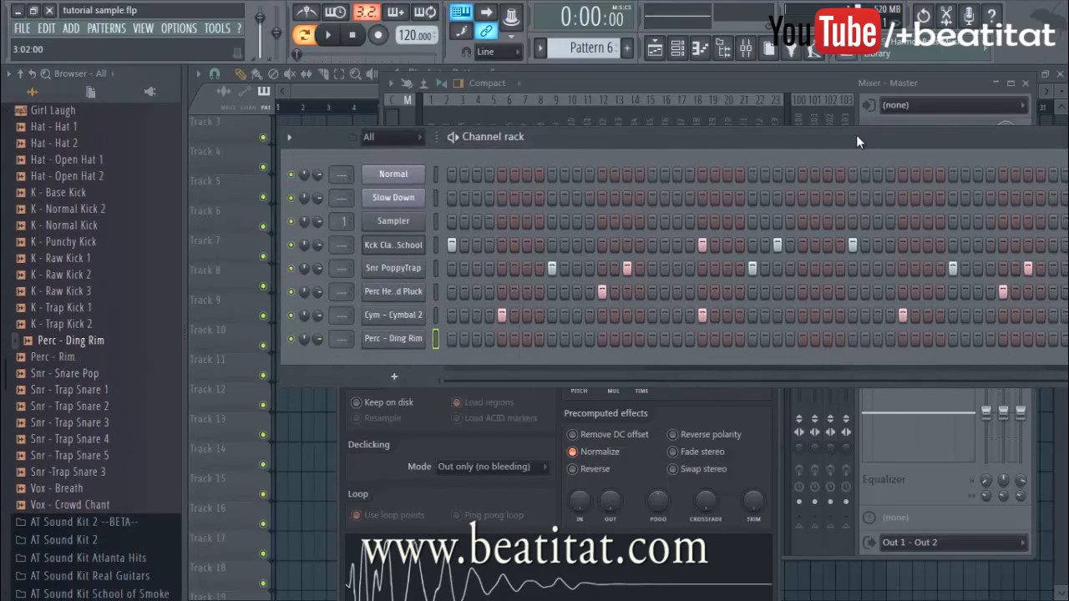
- Delete the unused Sampler channel from the channel rack
{"action": "left_click_drag", "start_coordinate": [865, 139], "coordinate": [728, 124]}
{"action": "left_click_drag", "start_coordinate": [975, 126], "coordinate": [889, 132]}
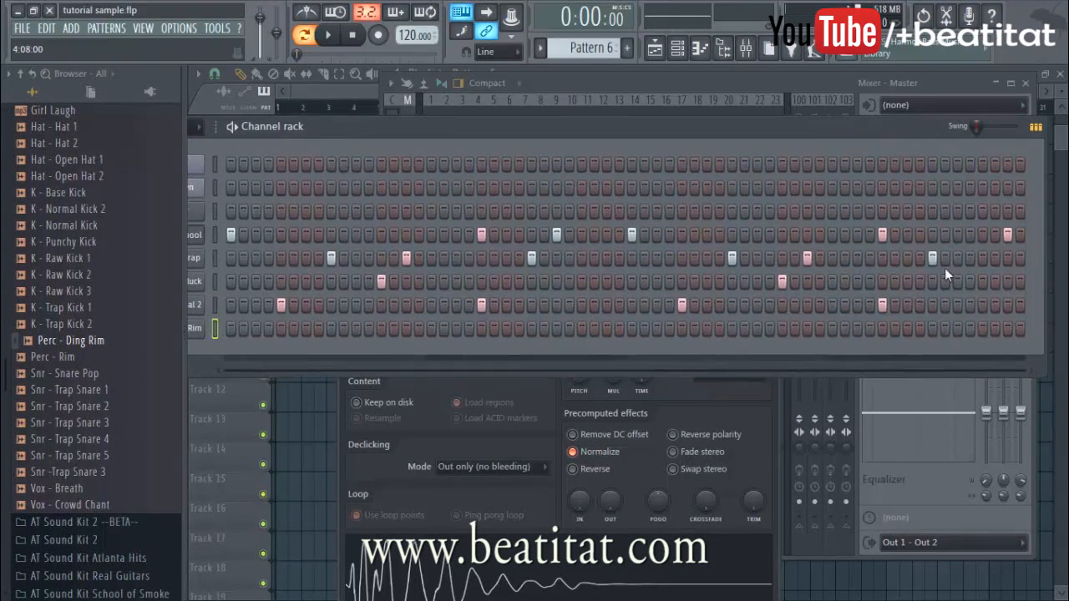
{"action": "left_click_drag", "start_coordinate": [745, 130], "coordinate": [883, 96]}
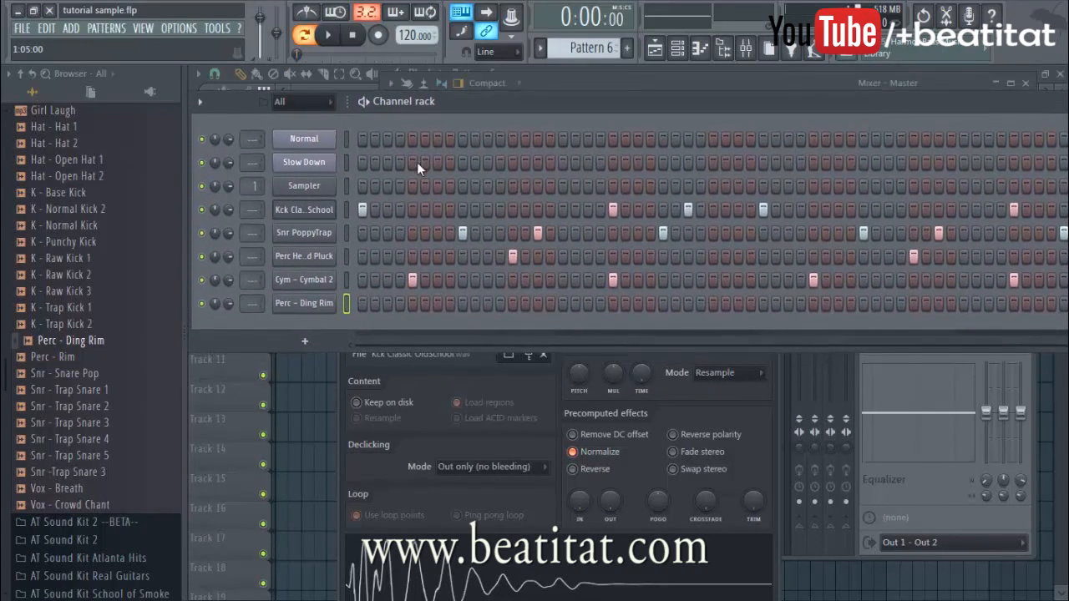
{"action": "right_click", "coordinate": [338, 189]}
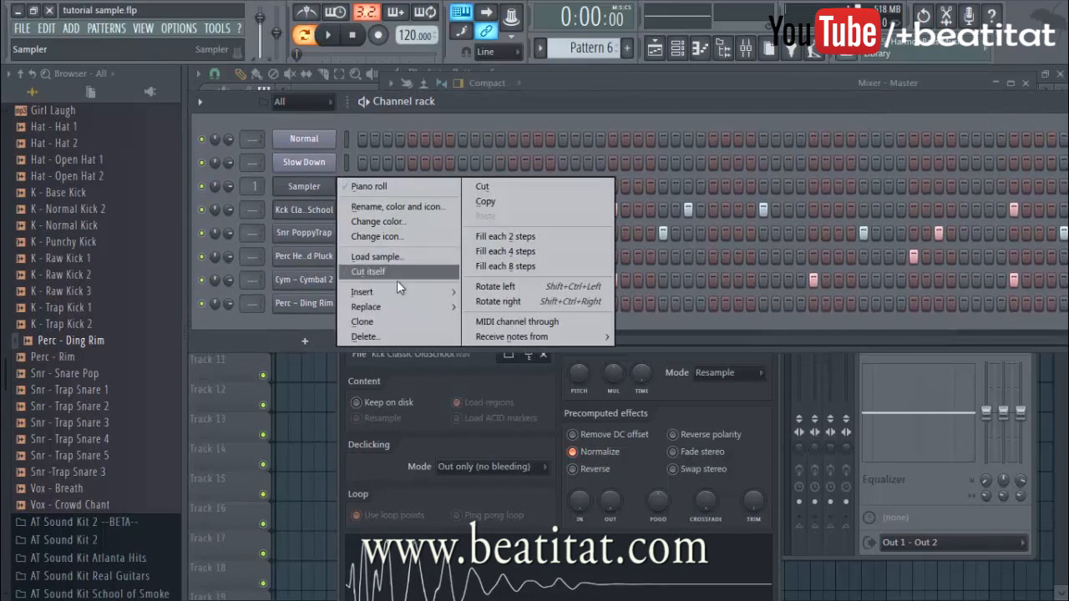
{"action": "left_click", "coordinate": [401, 337]}
{"action": "left_click", "coordinate": [630, 361]}
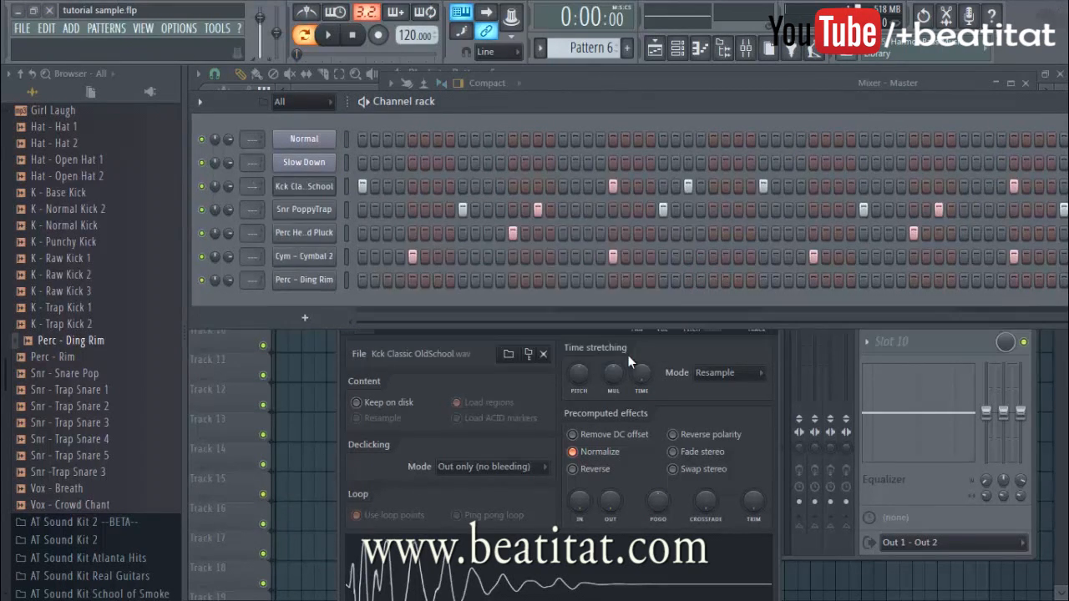
{"action": "left_click_drag", "start_coordinate": [532, 123], "coordinate": [479, 120]}
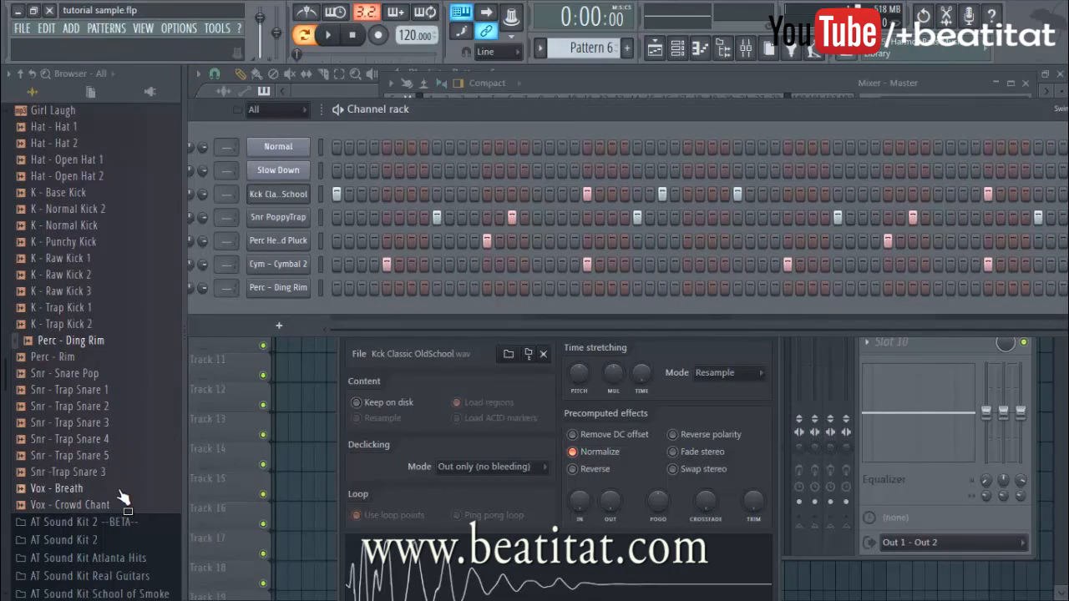
- Add the Snr - Trap Snare 1 sample as a new channel and place a hit on step 7 while playing the pattern
{"action": "left_click", "coordinate": [71, 406]}
{"action": "left_click_drag", "start_coordinate": [71, 390], "coordinate": [359, 302]}
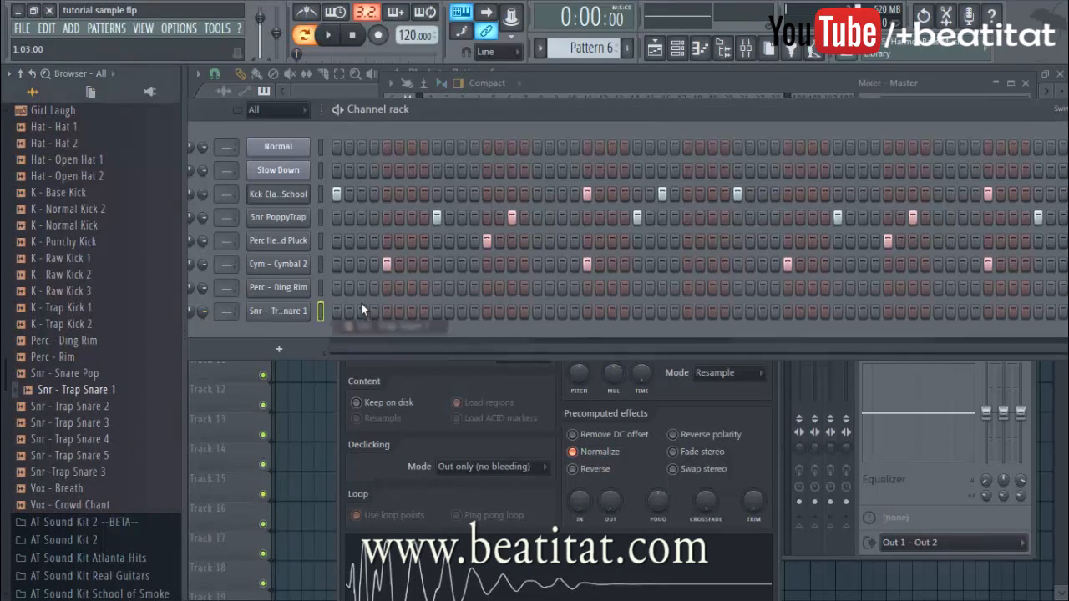
{"action": "key", "text": "space"}
{"action": "left_click", "coordinate": [361, 311]}
{"action": "right_click", "coordinate": [366, 313]}
{"action": "key", "text": "space"}
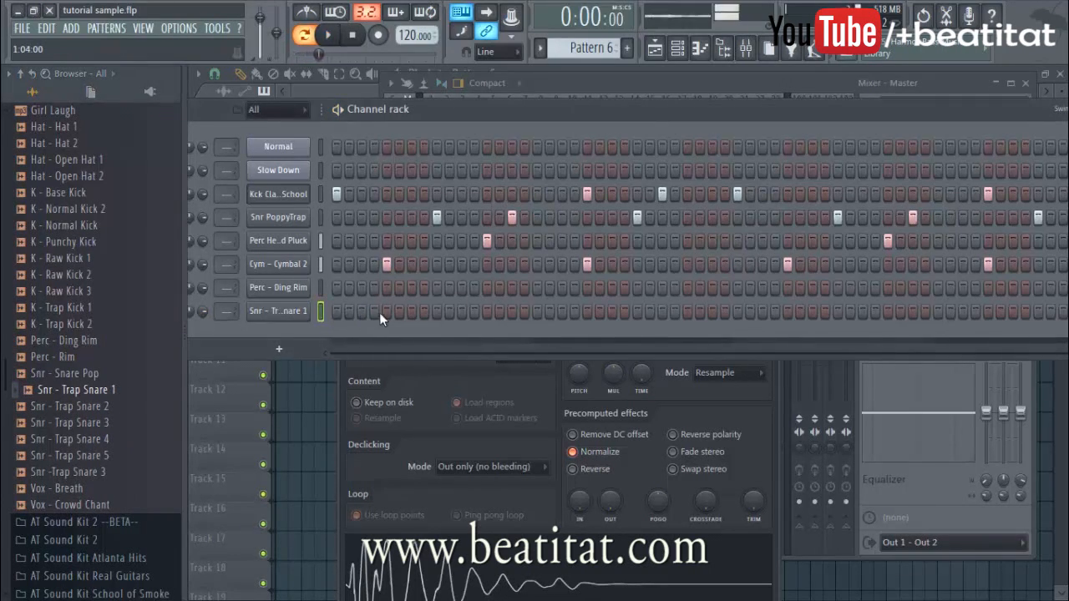
{"action": "right_click", "coordinate": [428, 315]}
{"action": "left_click", "coordinate": [461, 314]}
{"action": "key", "text": "space"}
- In the Snr - Trap Snare 1 piano roll, draw a two-step C5 note on step 11 and chop it into a fast roll
{"action": "right_click", "coordinate": [307, 313]}
{"action": "left_click", "coordinate": [336, 306]}
{"action": "left_click_drag", "start_coordinate": [379, 341], "coordinate": [368, 341]}
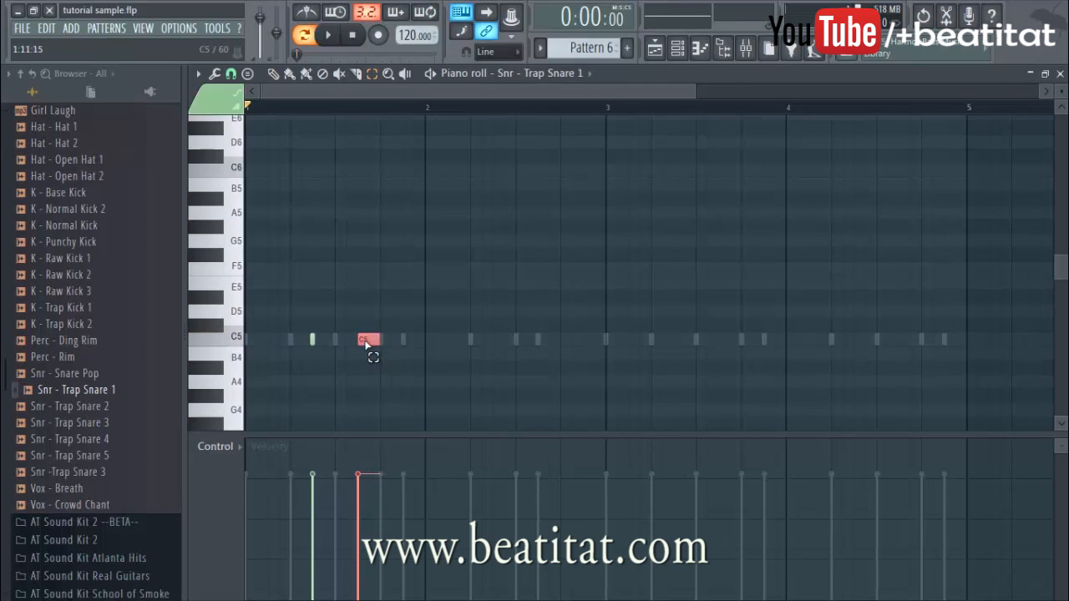
{"action": "key", "text": "ctrl+u"}
{"action": "key", "text": "space"}
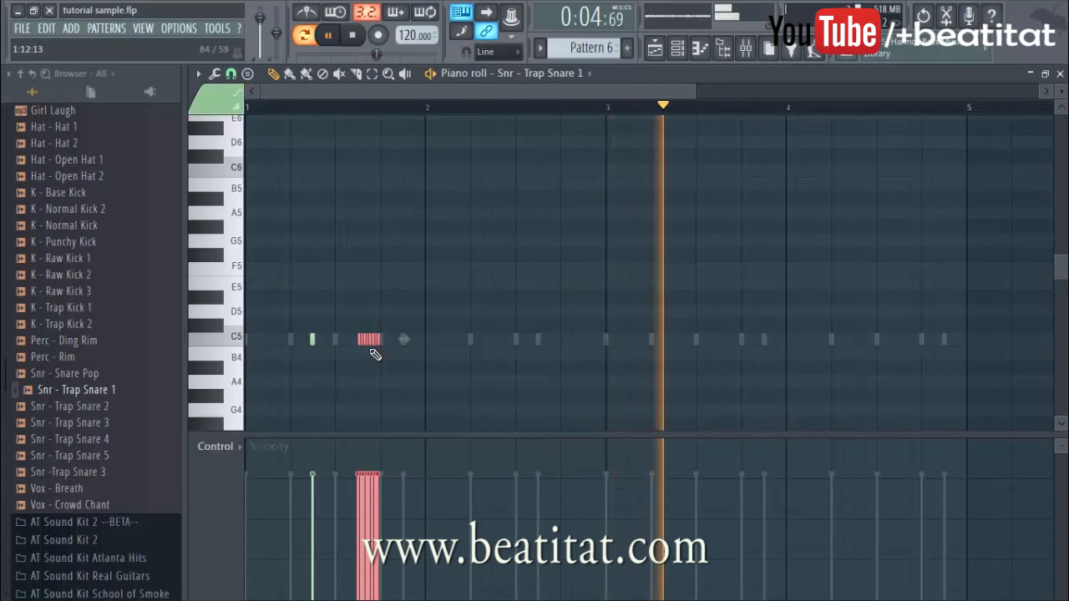
- Copy the snare roll to step 7 of bar 2 with rising velocities and duplicate that ramped roll to step 13
{"action": "left_click_drag", "start_coordinate": [393, 339], "coordinate": [528, 339]}
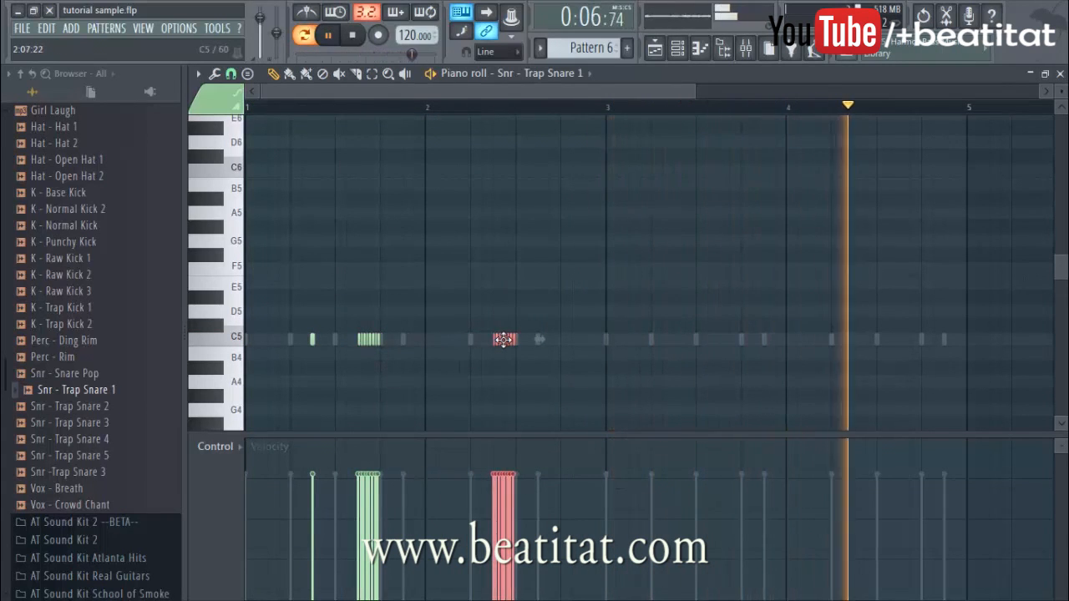
{"action": "left_click_drag", "start_coordinate": [491, 576], "coordinate": [524, 441]}
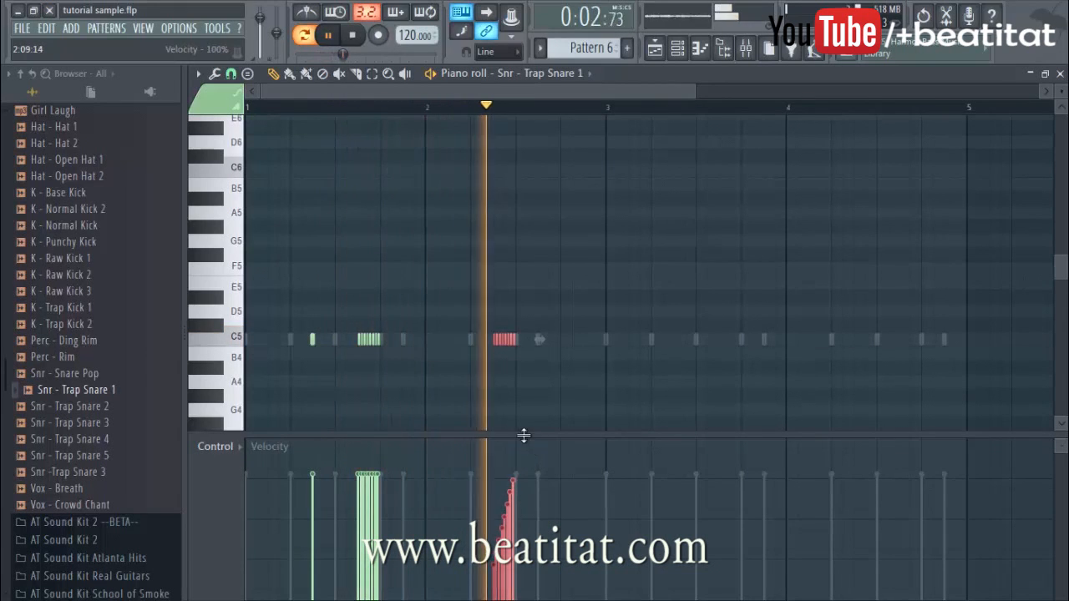
{"action": "left_click_drag", "start_coordinate": [508, 339], "coordinate": [576, 336], "text": "shift"}
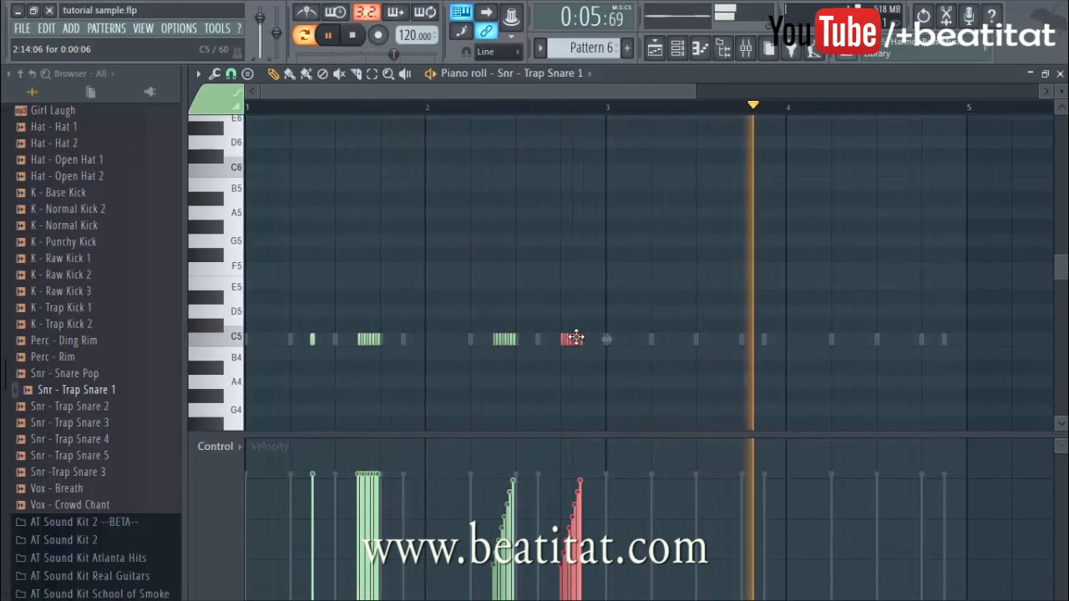
- Duplicate the whole two-bar snare phrase into bars 3 and 4 and add a C5 note on step 5 of bar 3
{"action": "left_click", "coordinate": [312, 340]}
{"action": "key", "text": "ctrl+a"}
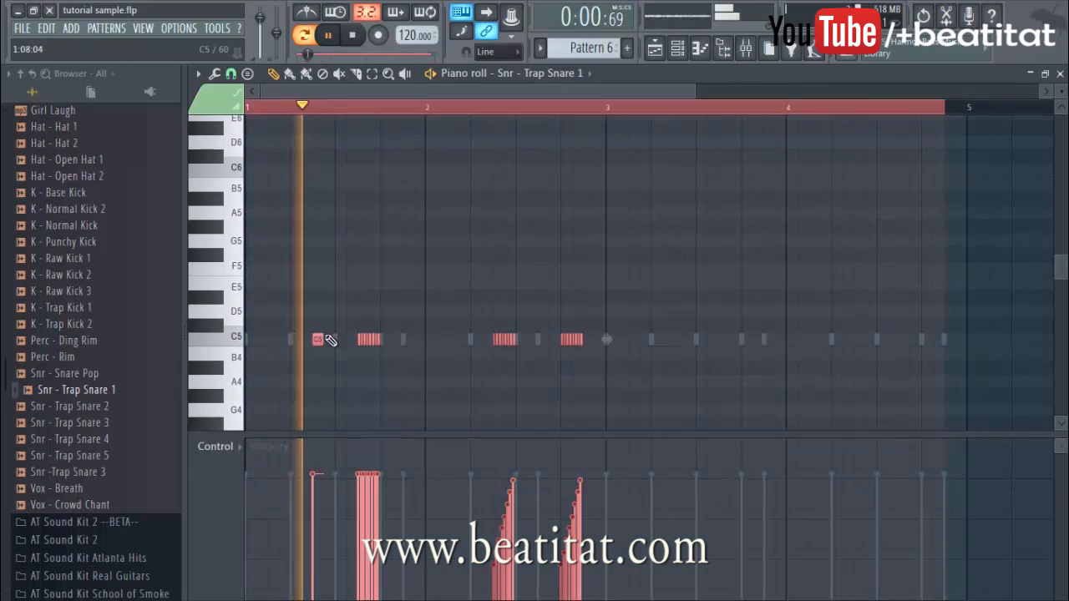
{"action": "left_click_drag", "start_coordinate": [313, 339], "coordinate": [677, 310], "text": "shift"}
{"action": "left_click", "coordinate": [675, 336]}
{"action": "key", "text": "space"}
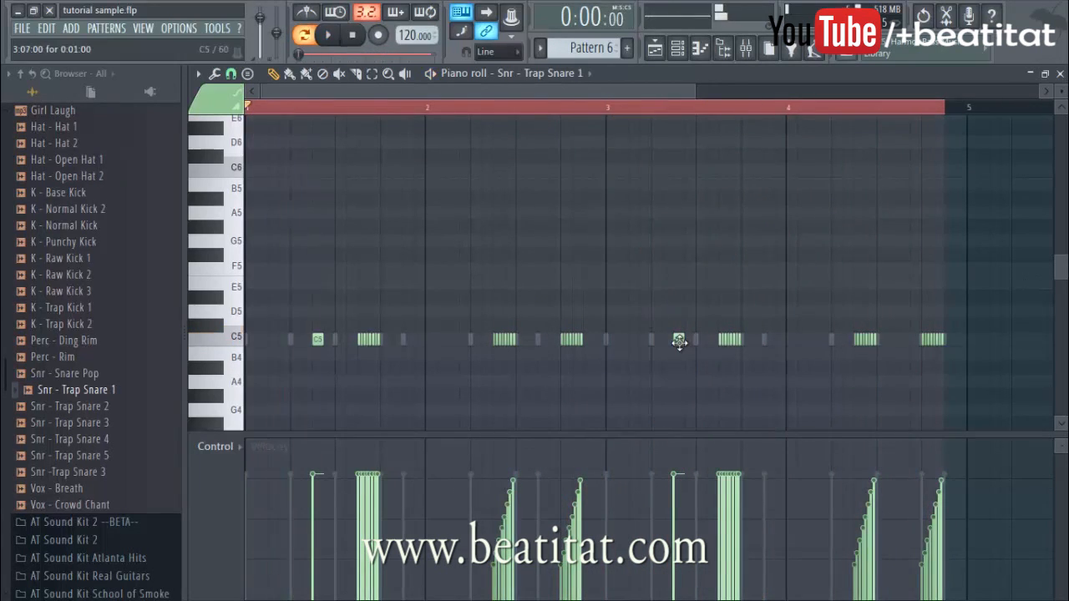
{"action": "left_click", "coordinate": [652, 339]}
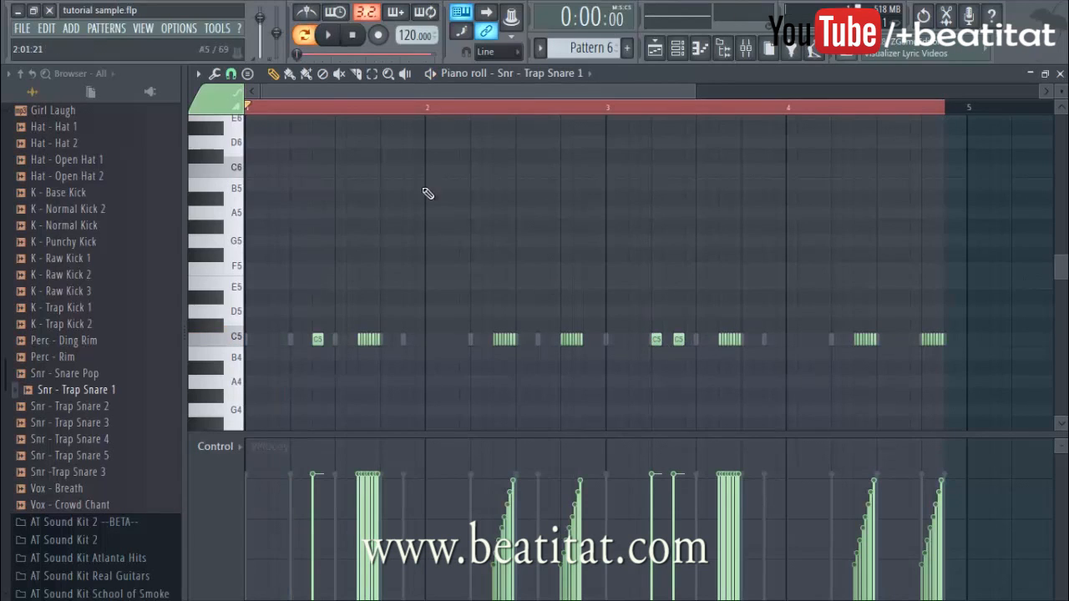
- Set the piano roll snap to 1/3 step and draw three evenly spaced A5 triplet notes from step 9 of bar 4
{"action": "left_click", "coordinate": [199, 75]}
{"action": "mouse_move", "coordinate": [231, 182]}
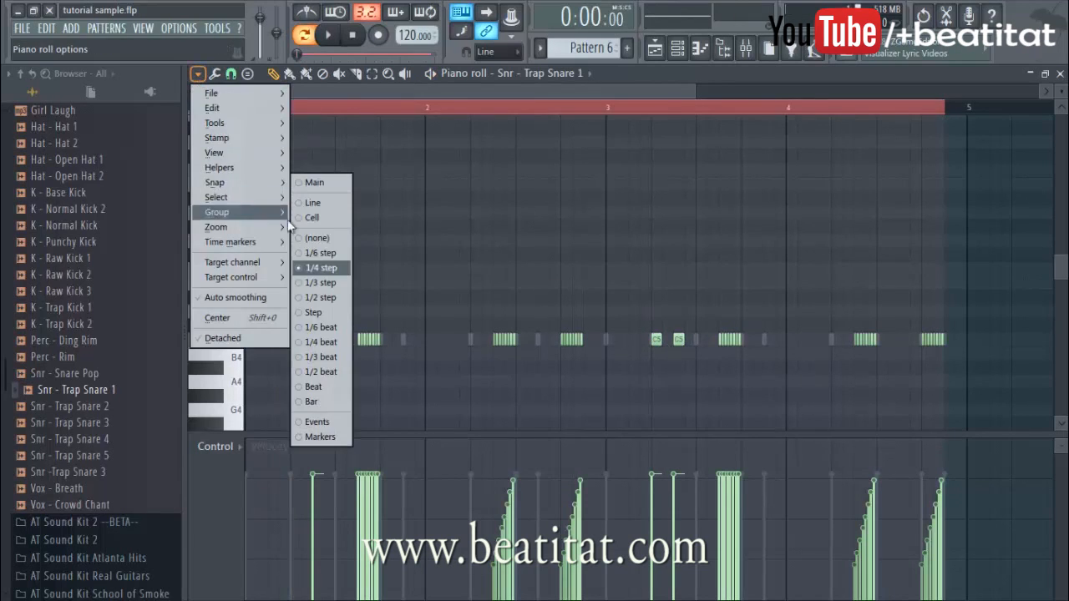
{"action": "left_click", "coordinate": [320, 279]}
{"action": "left_click", "coordinate": [427, 111]}
{"action": "left_click_drag", "start_coordinate": [425, 92], "coordinate": [620, 142]}
{"action": "scroll", "coordinate": [543, 198], "scroll_direction": "up", "scroll_amount": 5}
{"action": "left_click_drag", "start_coordinate": [550, 195], "coordinate": [551, 214]}
{"action": "left_click", "coordinate": [585, 210]}
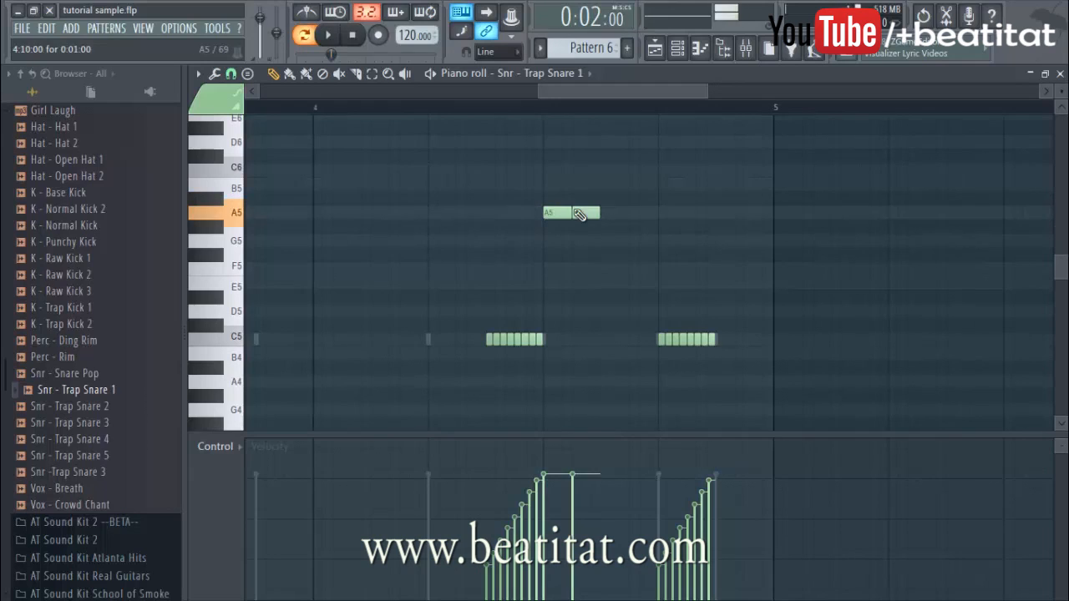
{"action": "left_click_drag", "start_coordinate": [601, 210], "coordinate": [599, 211]}
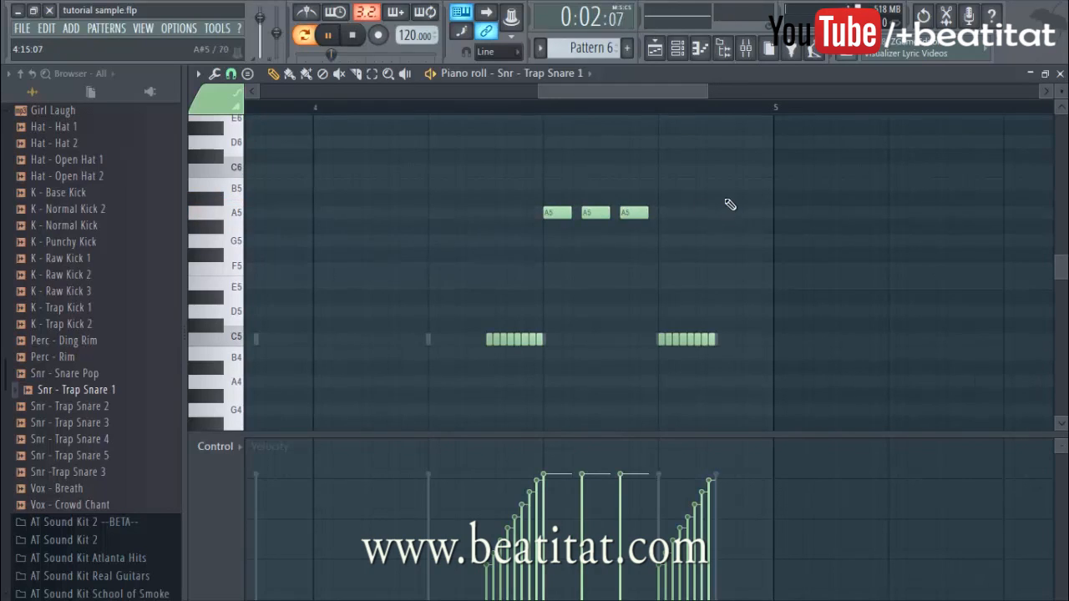
{"action": "scroll", "coordinate": [707, 189], "scroll_direction": "down", "scroll_amount": 3}
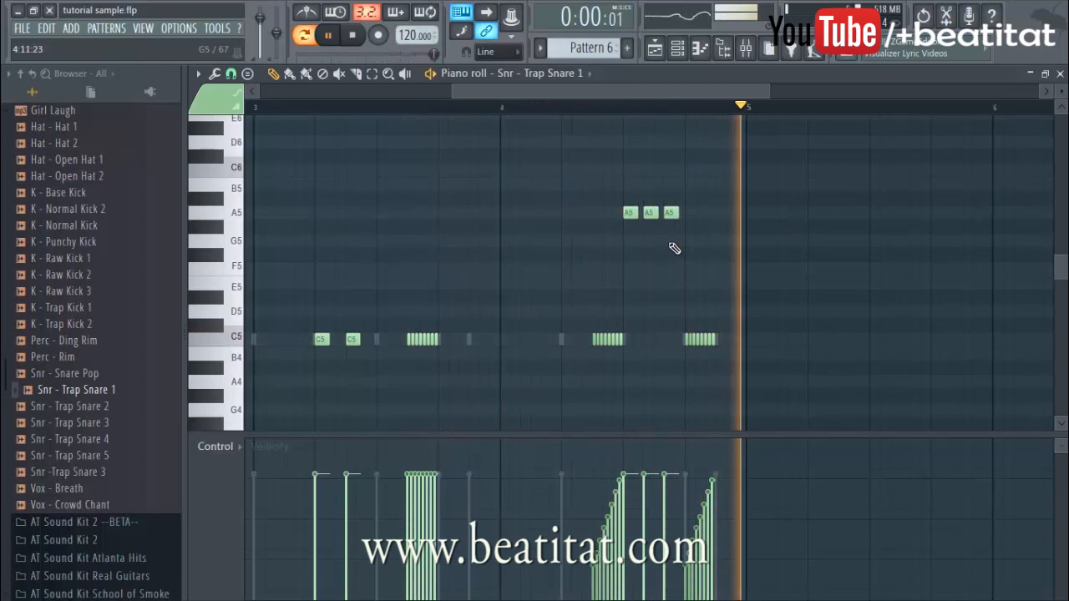
- Replace the A5 triplet with three C5 notes at the same positions in bar 4 and play the pattern
{"action": "key", "text": "space"}
{"action": "left_click_drag", "start_coordinate": [649, 212], "coordinate": [641, 229]}
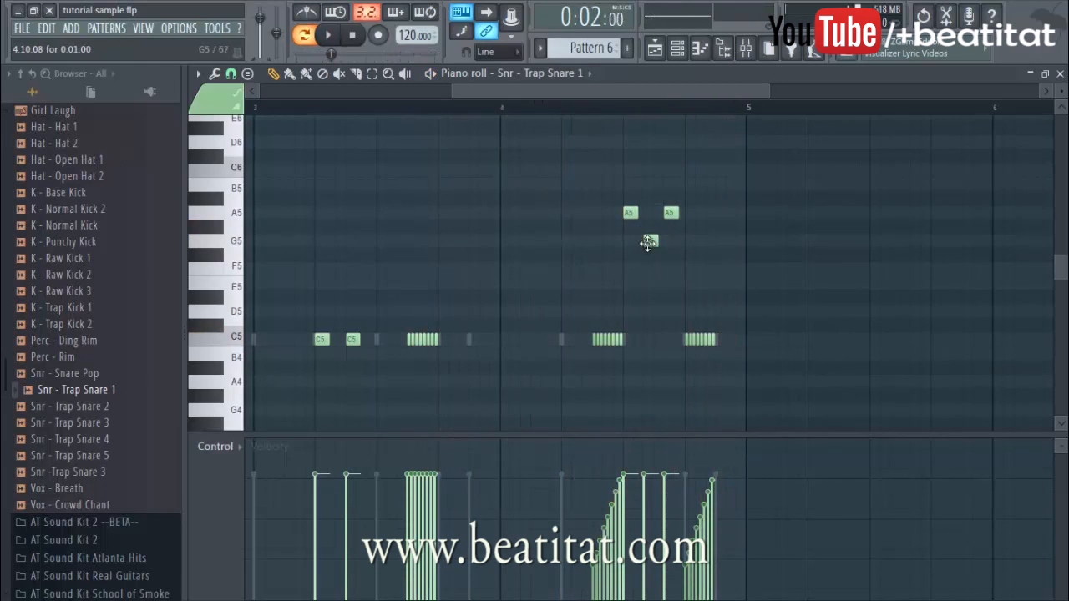
{"action": "right_click", "coordinate": [649, 241]}
{"action": "right_click", "coordinate": [670, 212]}
{"action": "mouse_move", "coordinate": [637, 344]}
{"action": "left_mouse_down"}
{"action": "mouse_move", "coordinate": [625, 341]}
{"action": "mouse_move", "coordinate": [645, 342]}
{"action": "left_mouse_up"}
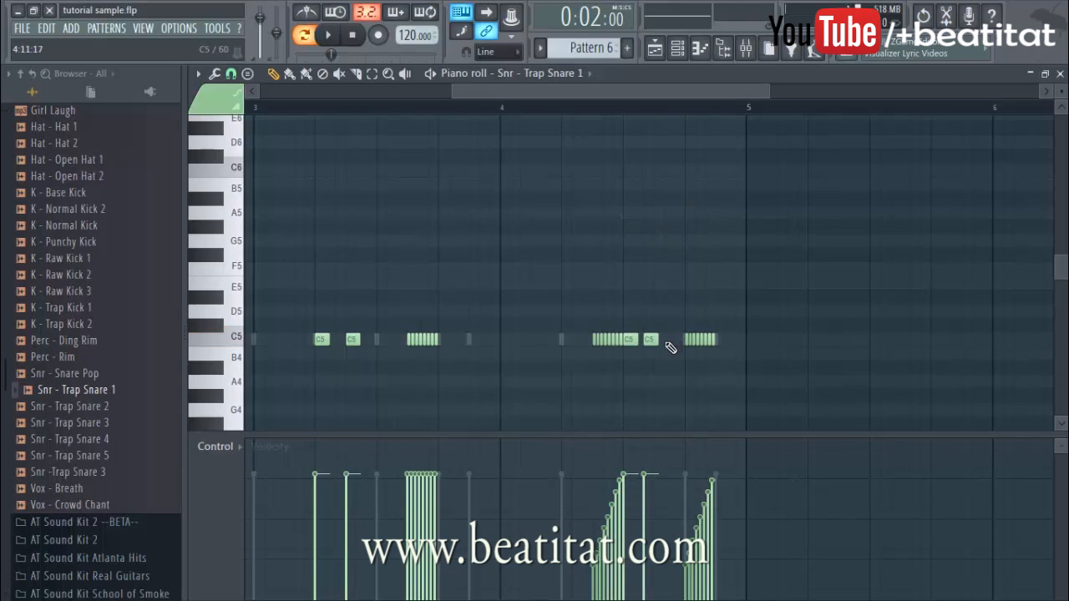
{"action": "key", "text": "space"}
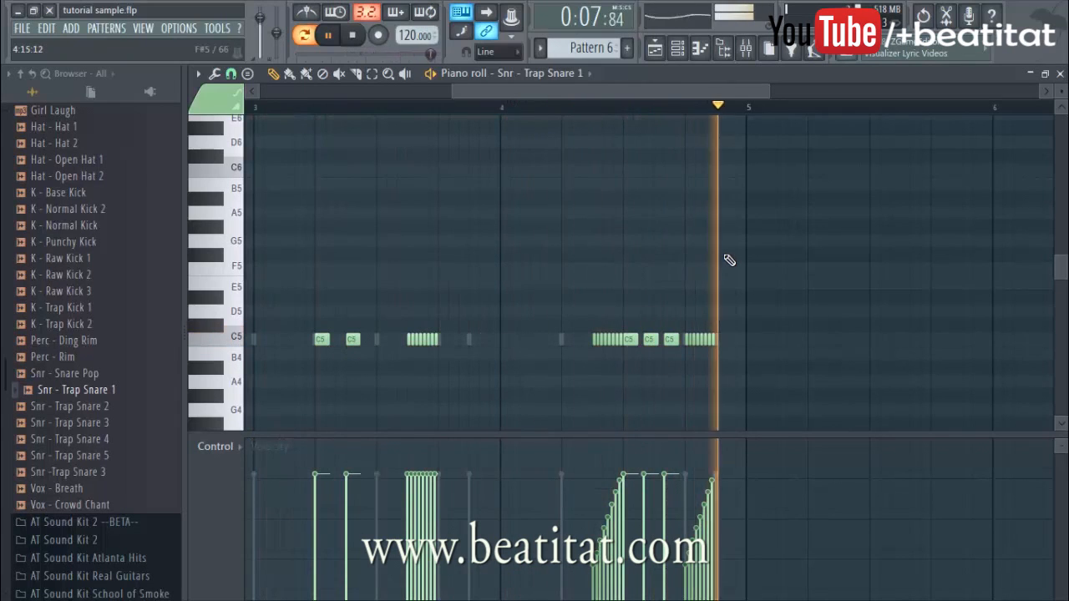
- Replace the last snare roll in bar 4 with six short, evenly spaced C5 notes from step 13 to the bar's end
{"action": "right_click", "coordinate": [712, 341]}
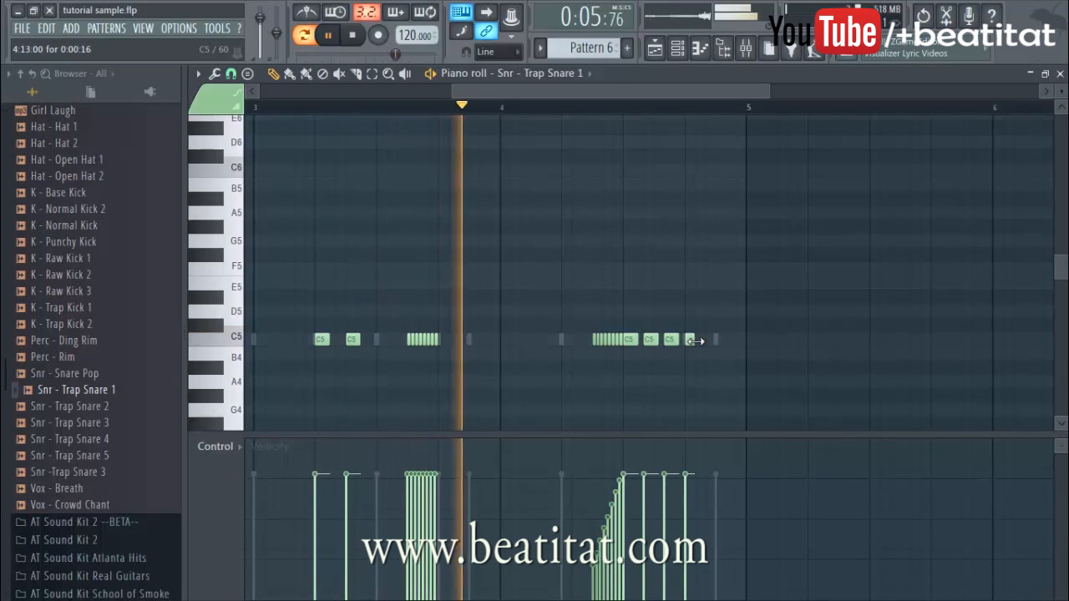
{"action": "left_click", "coordinate": [700, 340]}
{"action": "left_click", "coordinate": [707, 340]}
{"action": "left_click", "coordinate": [731, 340]}
{"action": "left_click", "coordinate": [741, 340]}
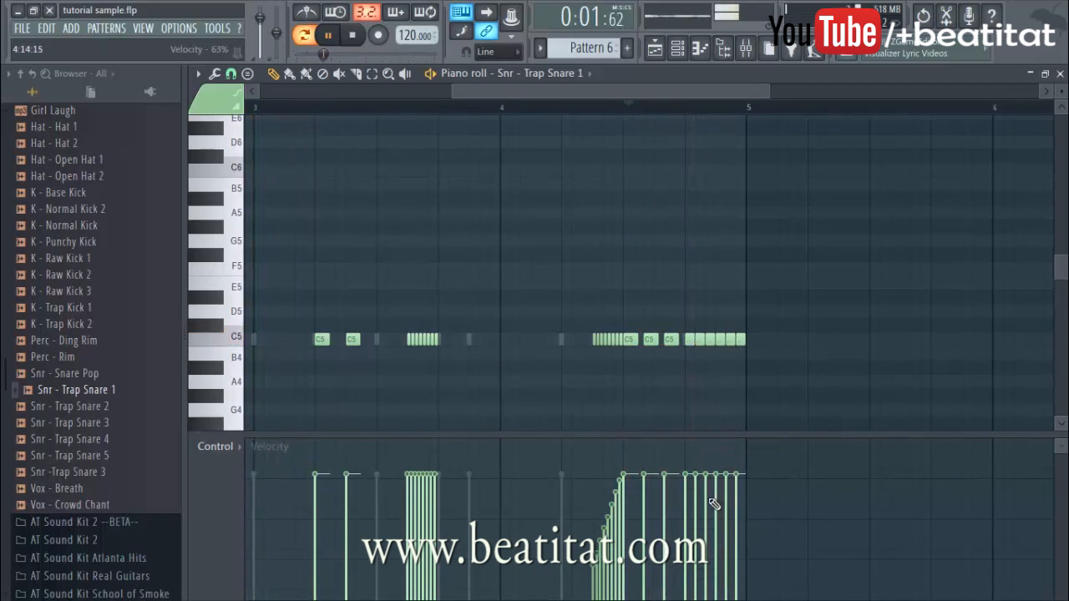
- Lower the velocities of the second, fourth and sixth notes in the closing six-note snare run
{"action": "left_click", "coordinate": [737, 490]}
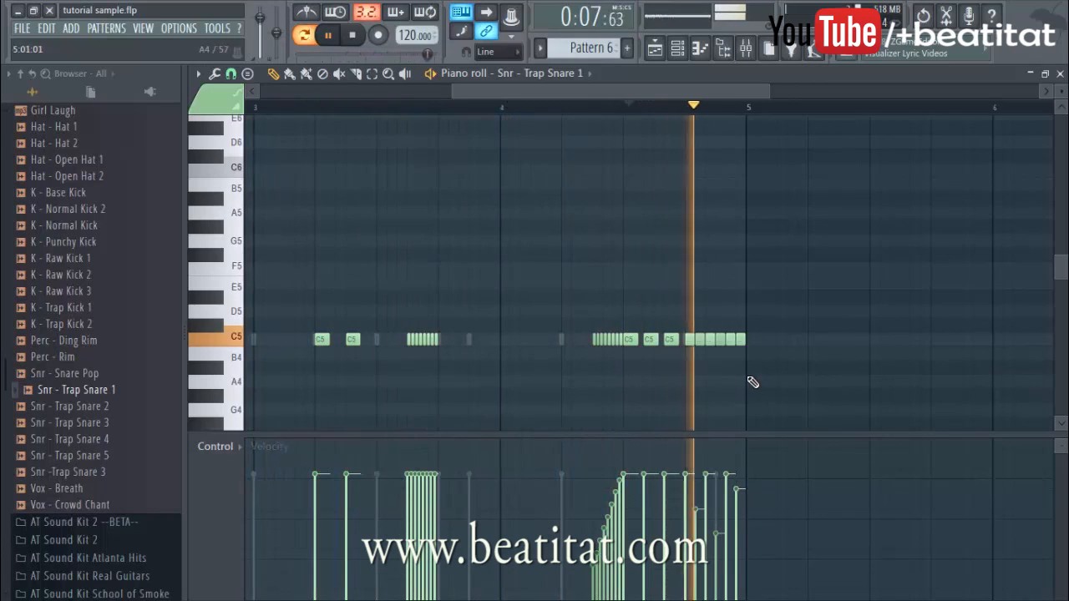
{"action": "left_click", "coordinate": [589, 74]}
{"action": "left_click", "coordinate": [543, 230]}
{"action": "key", "text": "space"}
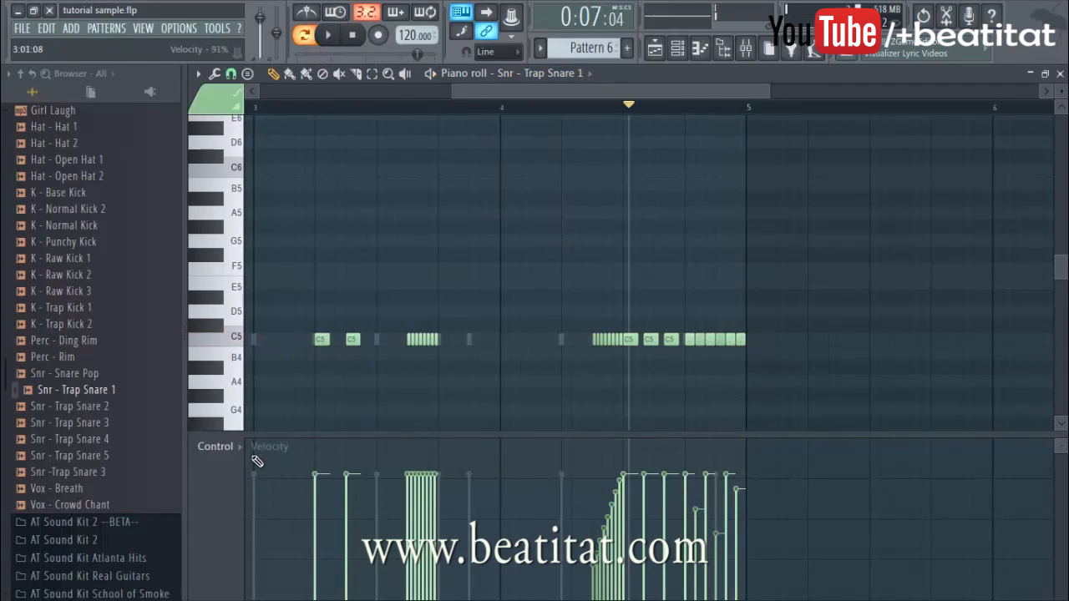
- Spread the panning of the closing six snare notes between left and right, and play the pattern
{"action": "left_click", "coordinate": [239, 450]}
{"action": "left_click", "coordinate": [267, 479]}
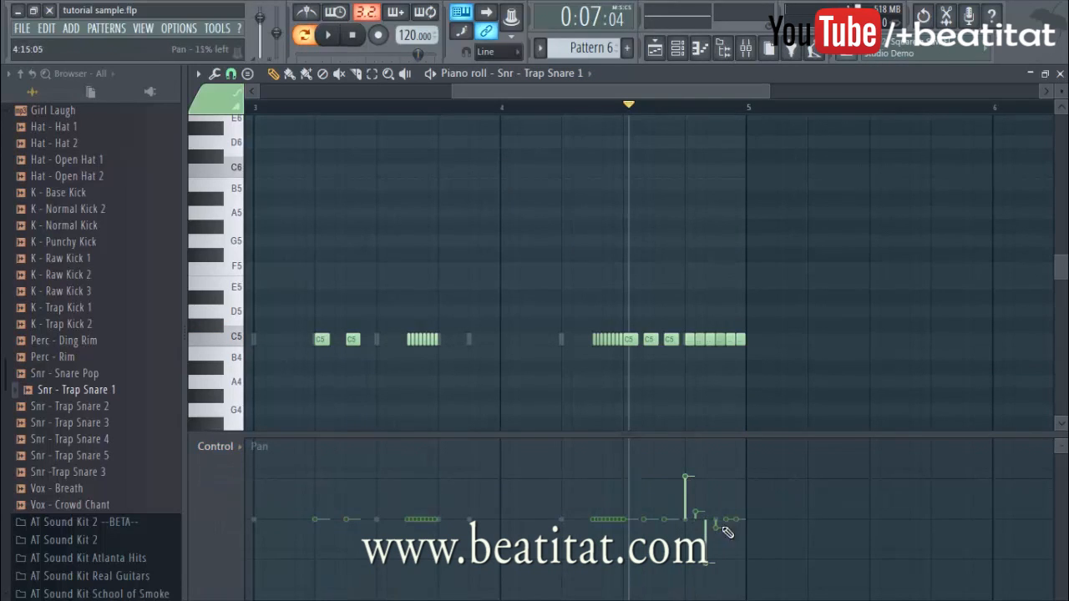
{"action": "key", "text": "space"}
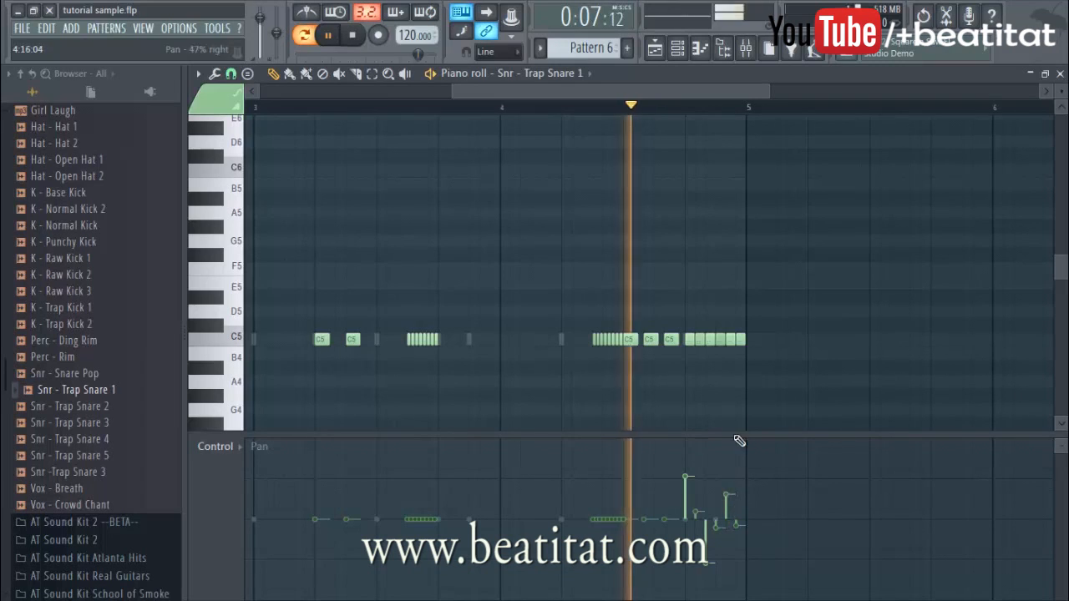
{"action": "key", "text": "F7"}
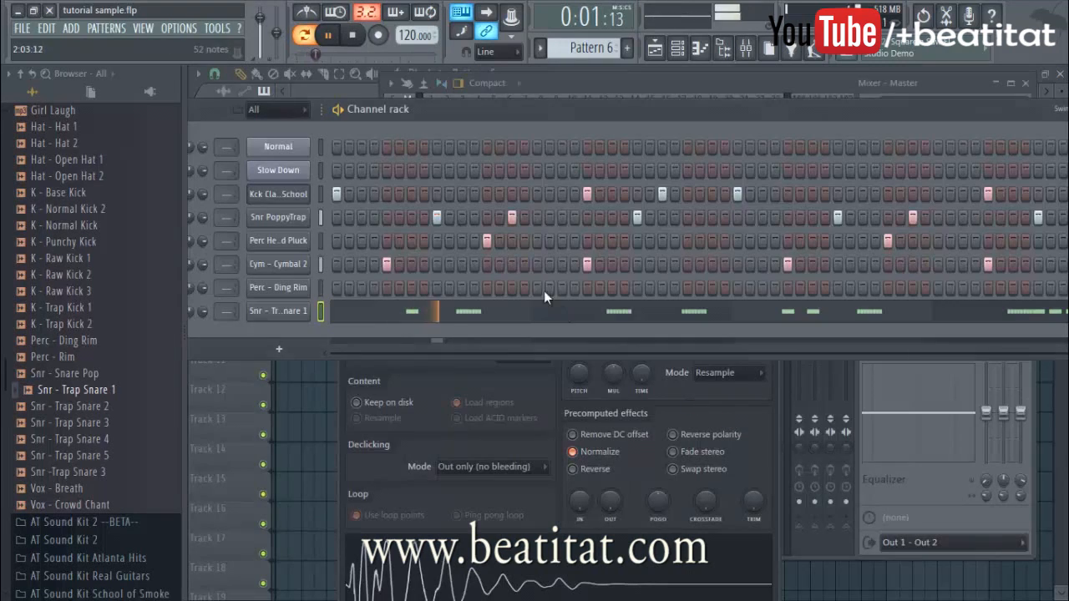
{"action": "key", "text": "space"}
- Open the Slow Down channel's piano roll and lay out Sample 5, Sample 6 and Sample 5.25 one after another in bar 1
{"action": "right_click", "coordinate": [279, 169]}
{"action": "left_click", "coordinate": [330, 173]}
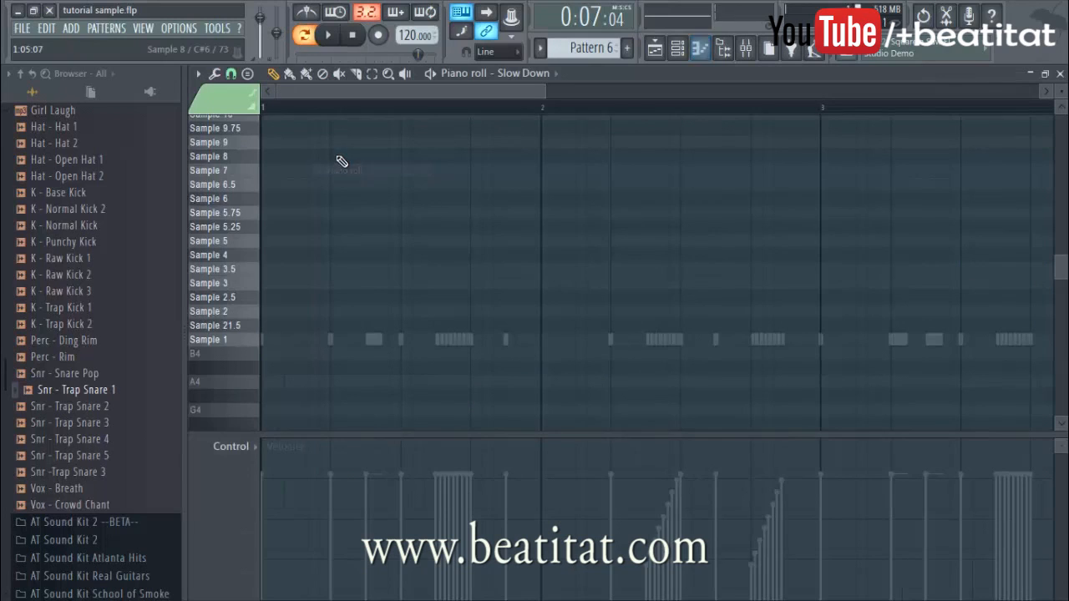
{"action": "left_click", "coordinate": [247, 241]}
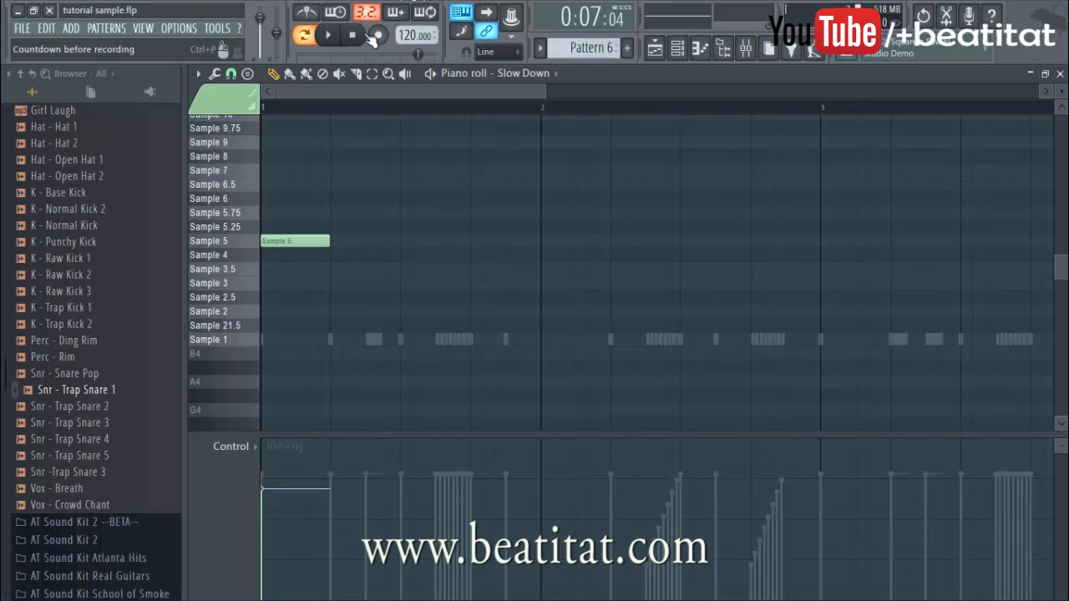
{"action": "key", "text": "space"}
{"action": "left_click", "coordinate": [341, 198]}
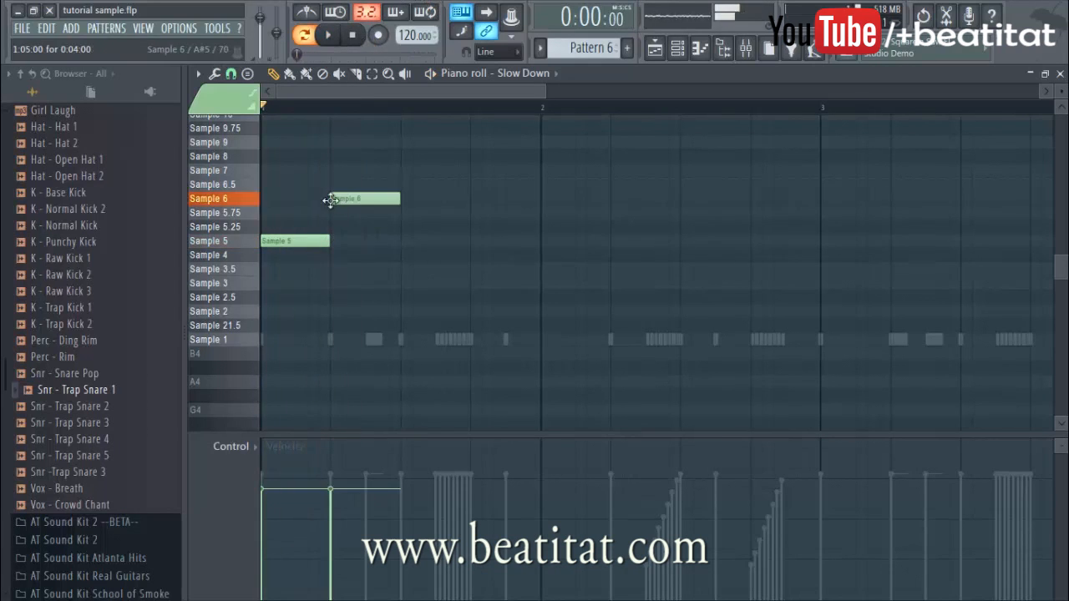
{"action": "left_click", "coordinate": [408, 226]}
{"action": "key", "text": "space"}
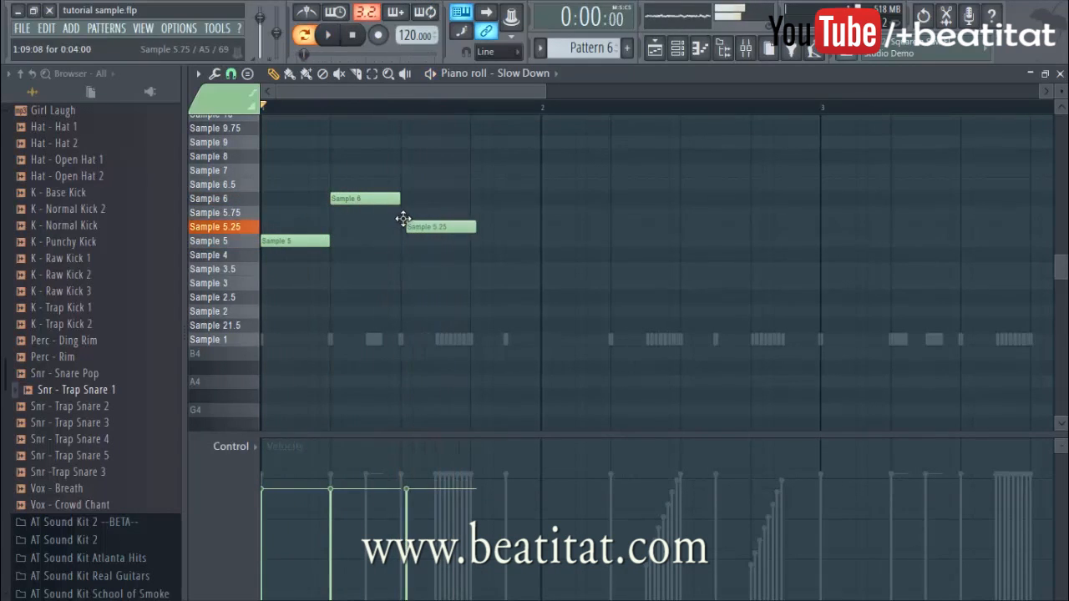
- Try Sample 5.75 and Sample 3 as the third slice in place of Sample 5.25 and play the result
{"action": "left_click", "coordinate": [402, 213]}
{"action": "right_click", "coordinate": [422, 214]}
{"action": "right_click", "coordinate": [420, 227]}
{"action": "left_click", "coordinate": [406, 284]}
{"action": "key", "text": "space"}
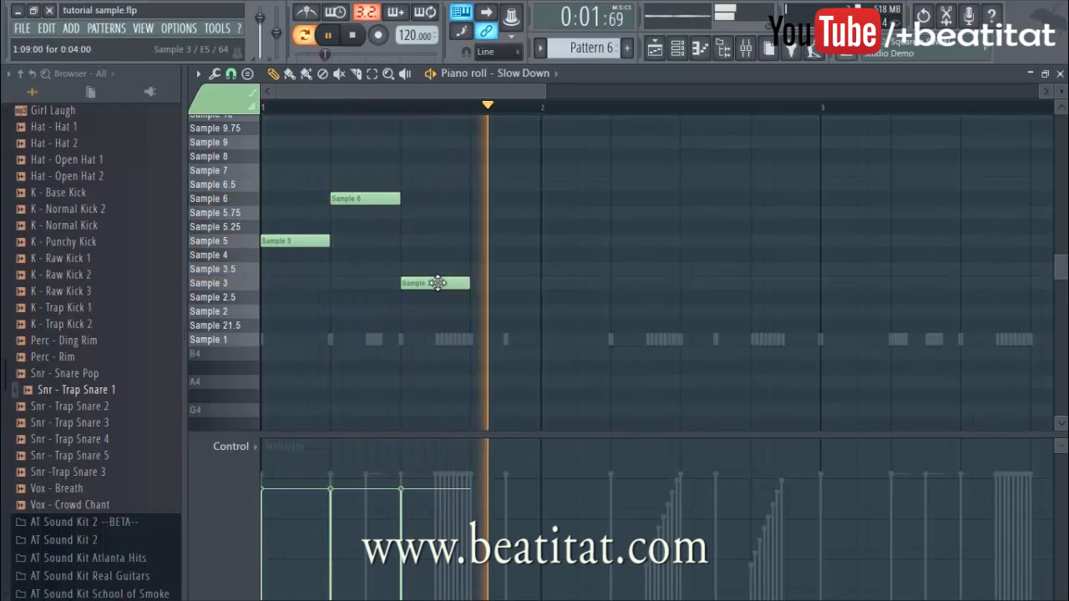
- Clear the trial slices from bar 1 and start the sequence with a Sample 3 note instead
{"action": "right_click", "coordinate": [437, 283]}
{"action": "key", "text": "space"}
{"action": "left_click", "coordinate": [306, 284]}
{"action": "right_click", "coordinate": [317, 240]}
{"action": "key", "text": "space"}
{"action": "right_click", "coordinate": [365, 200]}
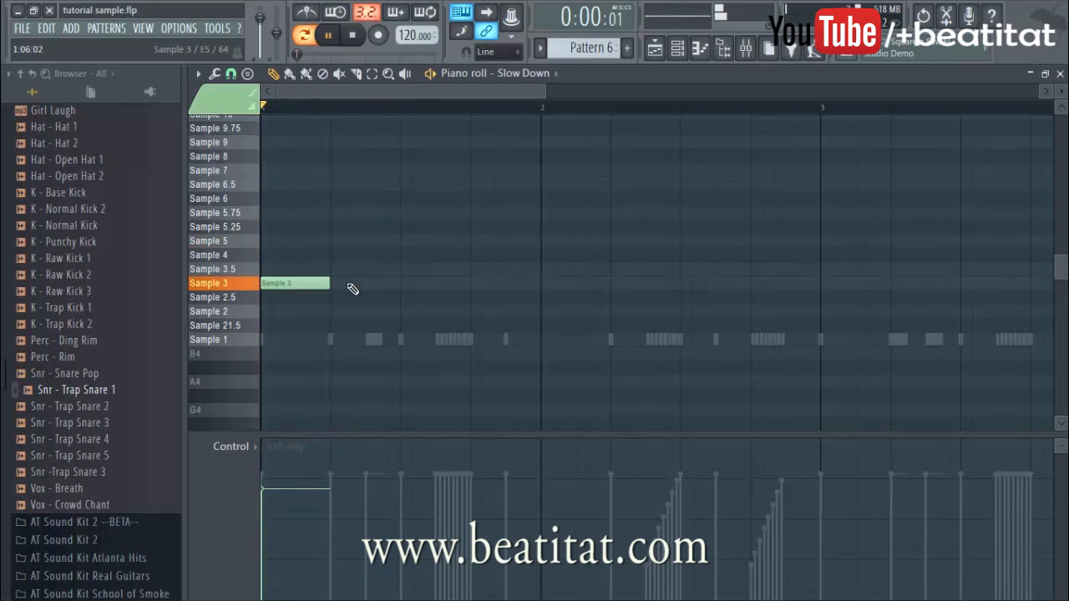
- Try Sample 3.5 and Sample 8 as the second slice of bar 1, then use Sample 5 there and play it
{"action": "left_click", "coordinate": [336, 269]}
{"action": "right_click", "coordinate": [336, 269]}
{"action": "left_click", "coordinate": [338, 157]}
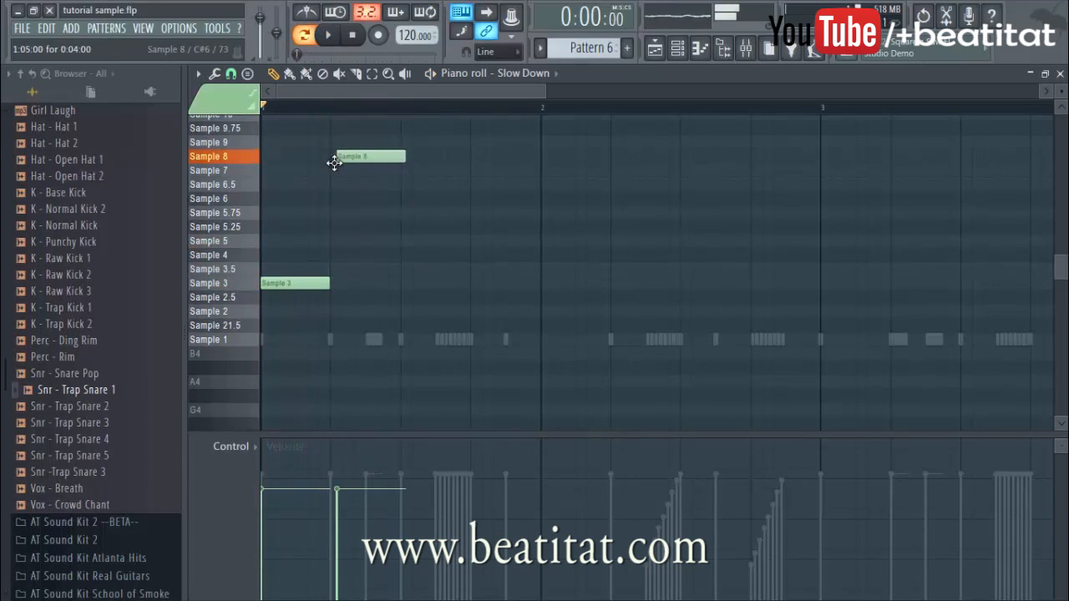
{"action": "scroll", "coordinate": [334, 167], "scroll_direction": "down", "scroll_amount": 5}
{"action": "key", "text": "space"}
{"action": "left_click_drag", "start_coordinate": [299, 177], "coordinate": [298, 229]}
{"action": "key", "text": "space"}
{"action": "key", "text": "space"}
{"action": "left_click_drag", "start_coordinate": [306, 229], "coordinate": [301, 242]}
{"action": "key", "text": "space"}
- Complete bar 1 with another Sample 5 note and a Sample 4 note, and play the sequence
{"action": "left_click", "coordinate": [321, 241]}
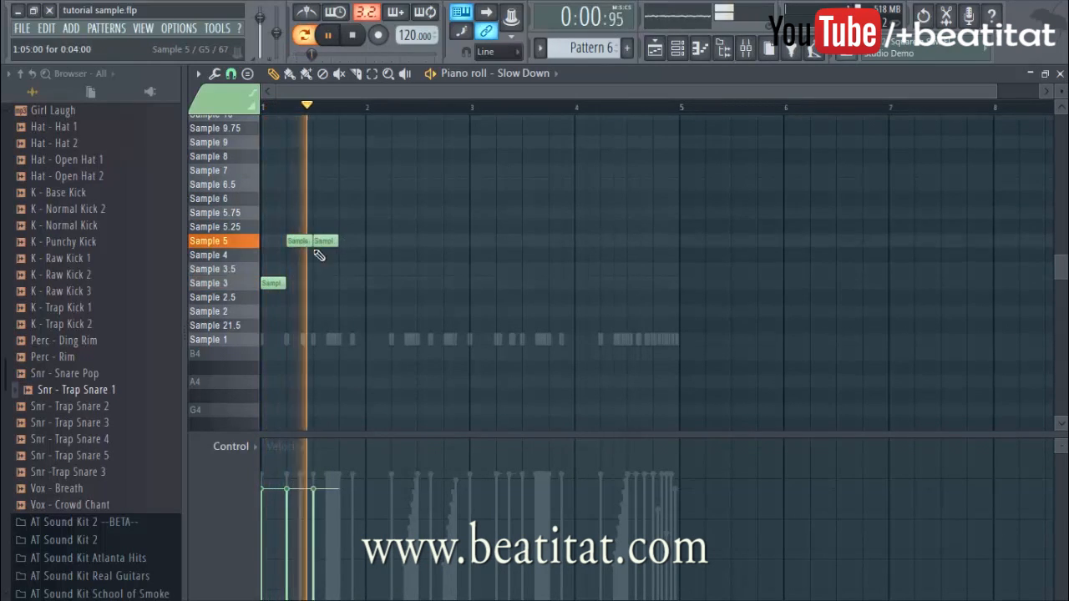
{"action": "left_click", "coordinate": [342, 255]}
{"action": "key", "text": "space"}
{"action": "left_click_drag", "start_coordinate": [339, 268], "coordinate": [343, 257]}
{"action": "key", "text": "space"}
{"action": "scroll", "coordinate": [342, 263], "scroll_direction": "up", "scroll_amount": 3}
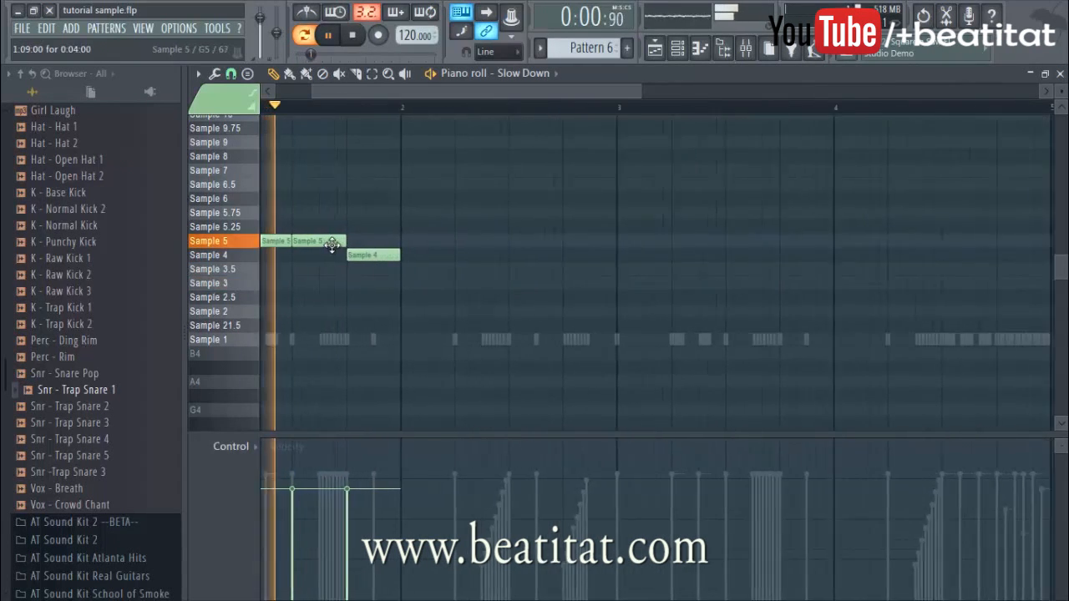
{"action": "key", "text": "space"}
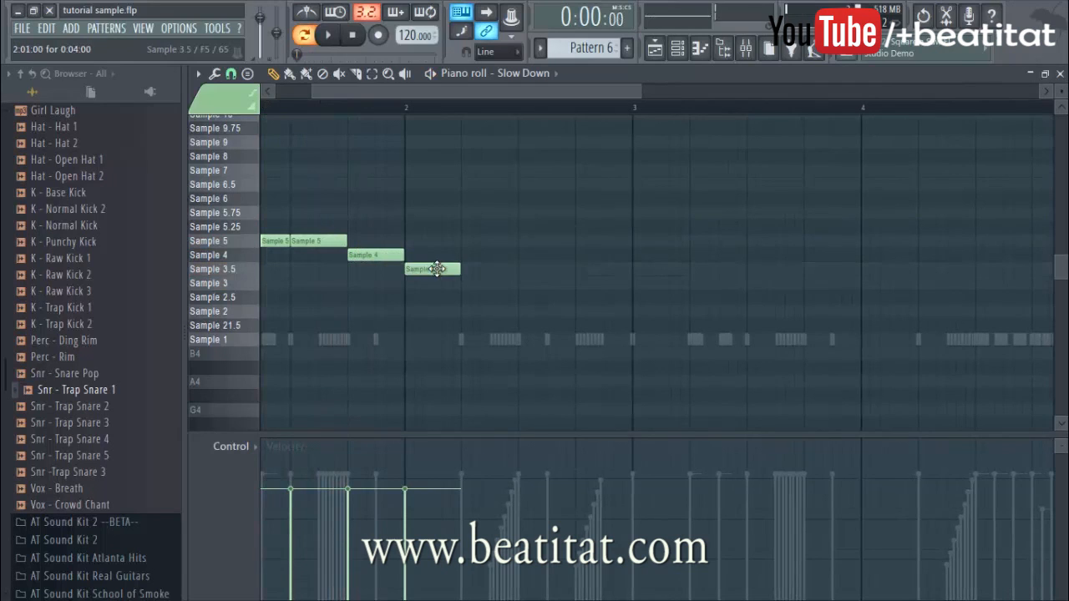
- Start bar 2 with a one-beat Sample 3.5 note after trying it at half a beat, and play it
{"action": "left_click_drag", "start_coordinate": [456, 273], "coordinate": [431, 286]}
{"action": "left_click_drag", "start_coordinate": [430, 289], "coordinate": [427, 289]}
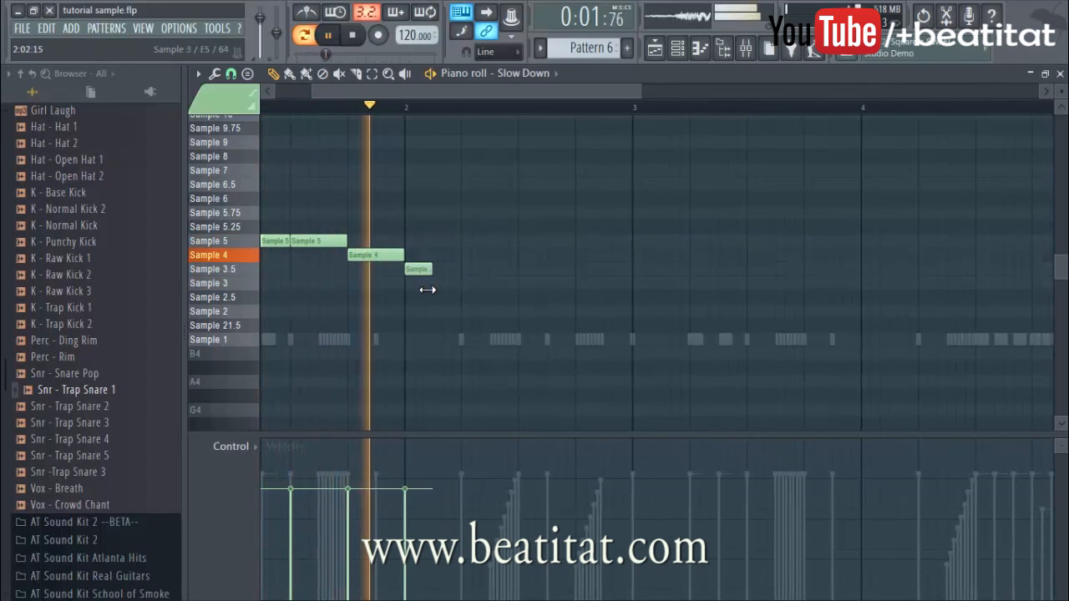
{"action": "left_click", "coordinate": [439, 271]}
{"action": "key", "text": "space"}
{"action": "right_click", "coordinate": [449, 275]}
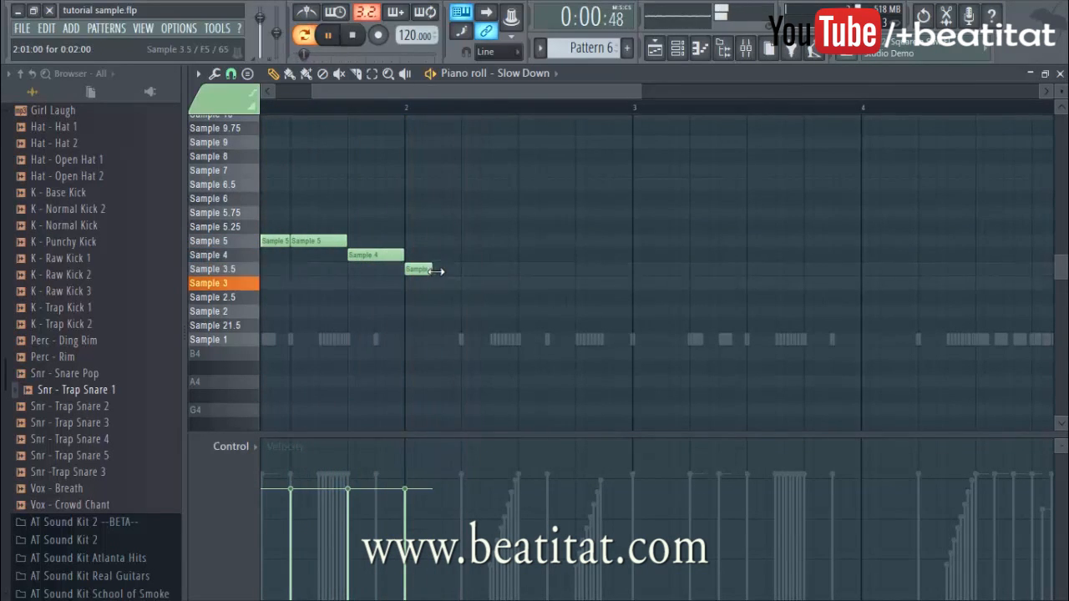
{"action": "key", "text": "space"}
- Continue bar 2 with Sample 2 and Sample 21.5 one after another and play the result
{"action": "scroll", "coordinate": [393, 302], "scroll_direction": "down", "scroll_amount": 3}
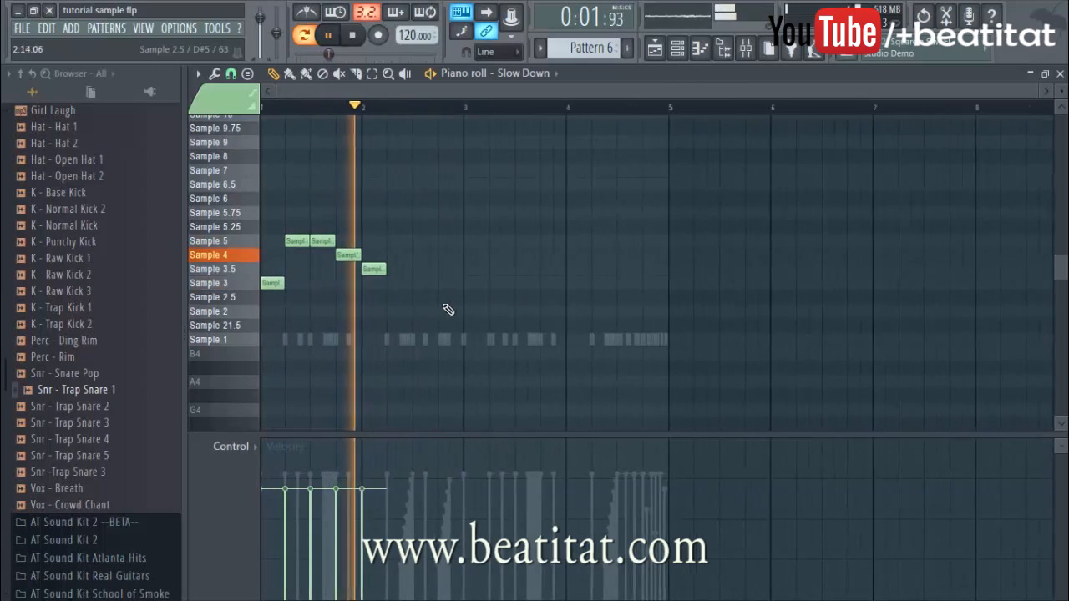
{"action": "key", "text": "space"}
{"action": "left_click", "coordinate": [385, 306]}
{"action": "key", "text": "space"}
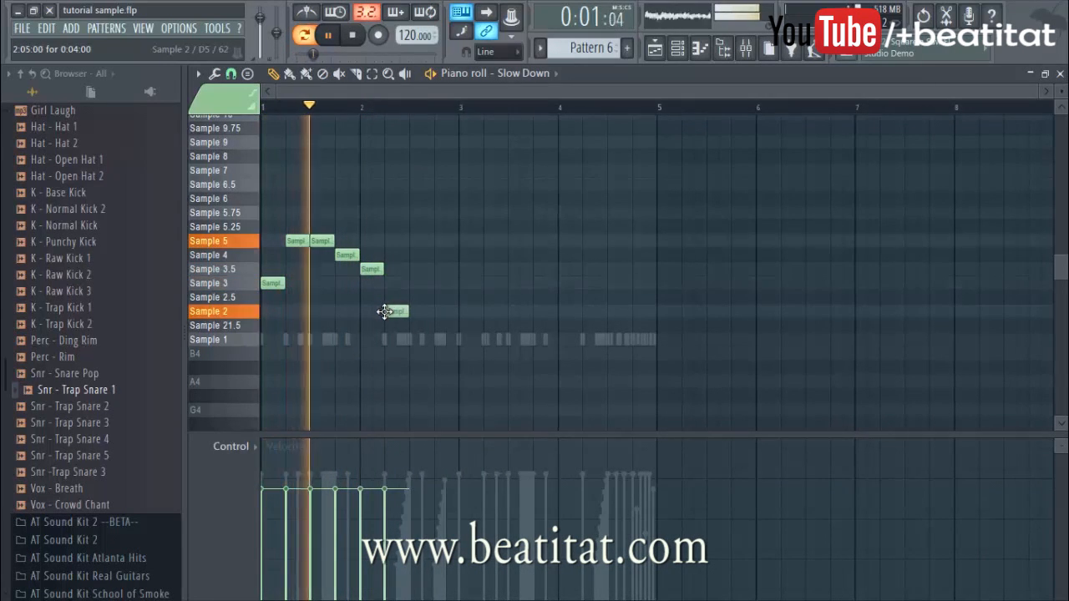
{"action": "left_click", "coordinate": [413, 326]}
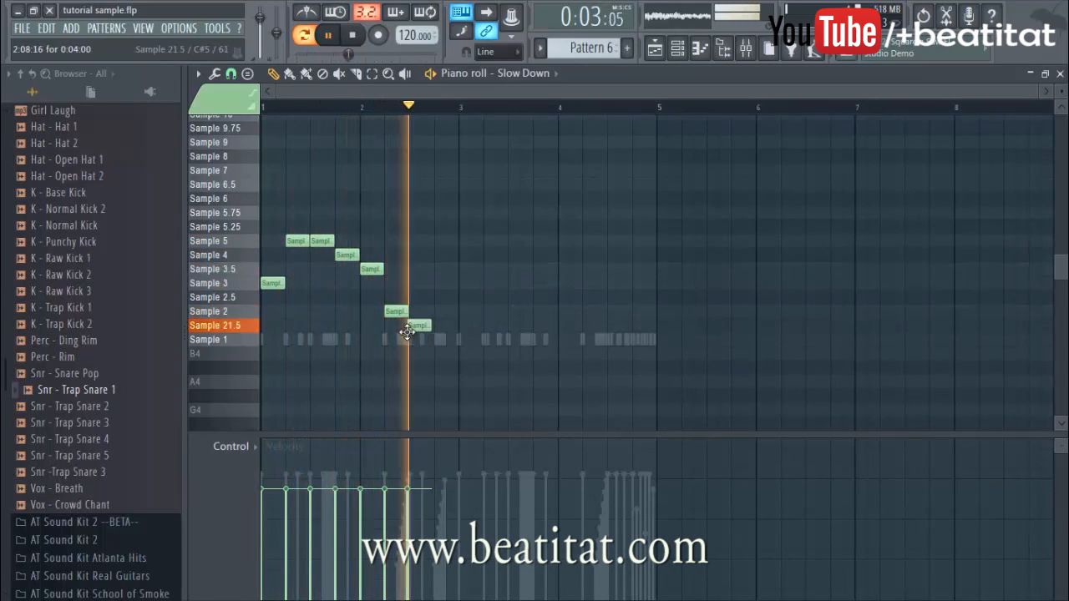
{"action": "key", "text": "space"}
{"action": "key", "text": "space"}
- Replace the Sample 2 and Sample 21.5 notes in bar 2 with two half-beat Sample 2 notes followed by Sample 2.5
{"action": "right_click", "coordinate": [416, 331]}
{"action": "left_click_drag", "start_coordinate": [408, 313], "coordinate": [395, 325]}
{"action": "left_click", "coordinate": [403, 311]}
{"action": "key", "text": "space"}
{"action": "left_click", "coordinate": [411, 327]}
{"action": "key", "text": "space"}
{"action": "left_click_drag", "start_coordinate": [424, 328], "coordinate": [422, 303]}
{"action": "scroll", "coordinate": [425, 341], "scroll_direction": "up", "scroll_amount": 3}
{"action": "key", "text": "space"}
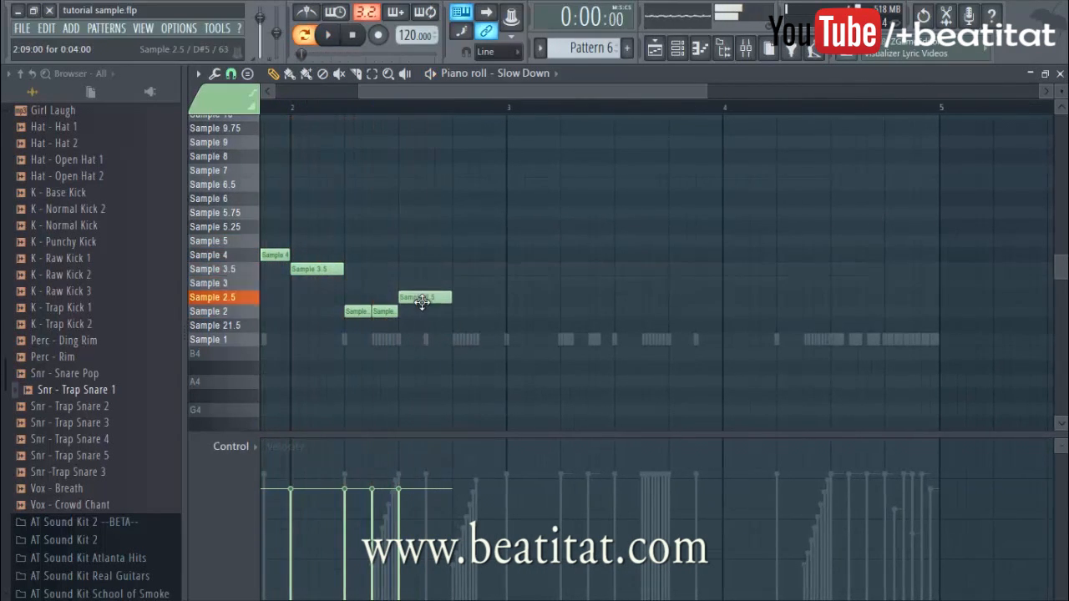
- End bar 2 with a Sample 5.75 note and duplicate the whole two-bar sequence into bars 3 and 4
{"action": "left_click_drag", "start_coordinate": [461, 242], "coordinate": [450, 212]}
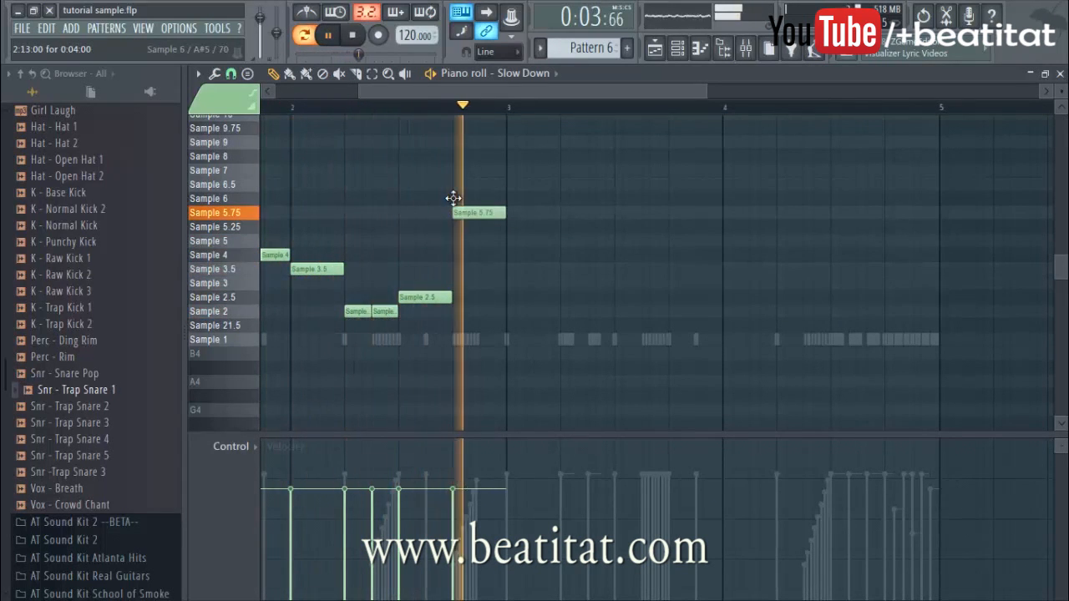
{"action": "key", "text": "space"}
{"action": "scroll", "coordinate": [437, 259], "scroll_direction": "down", "scroll_amount": 3}
{"action": "key", "text": "ctrl+a"}
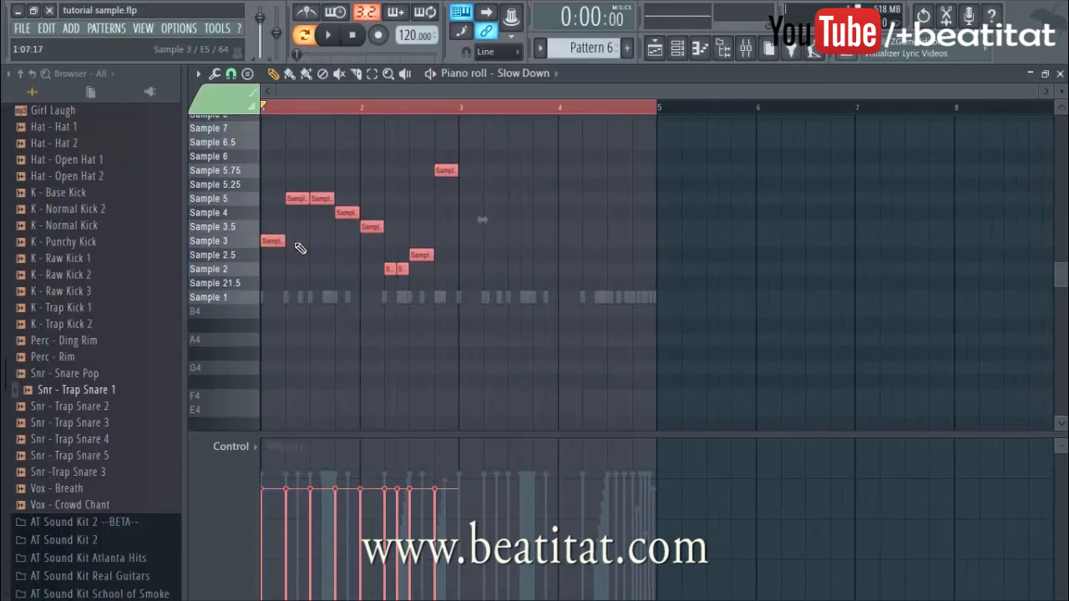
{"action": "key", "text": "ctrl+b"}
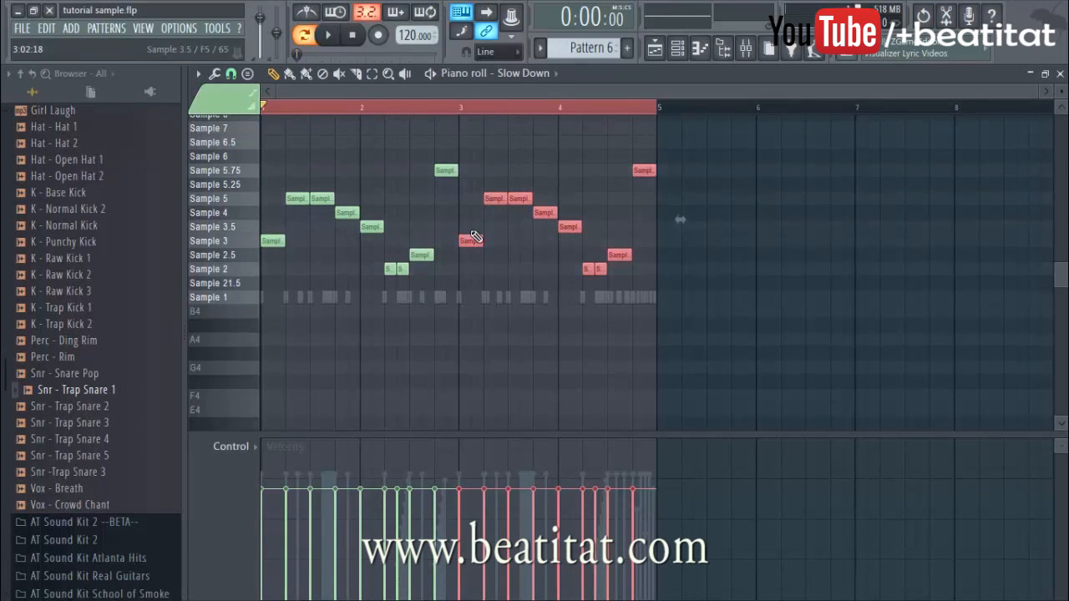
- Return to the channel rack during playback and route all eight channels to mixer tracks 1 to 8
{"action": "key", "text": "F7"}
{"action": "left_click_drag", "start_coordinate": [480, 110], "coordinate": [448, 113]}
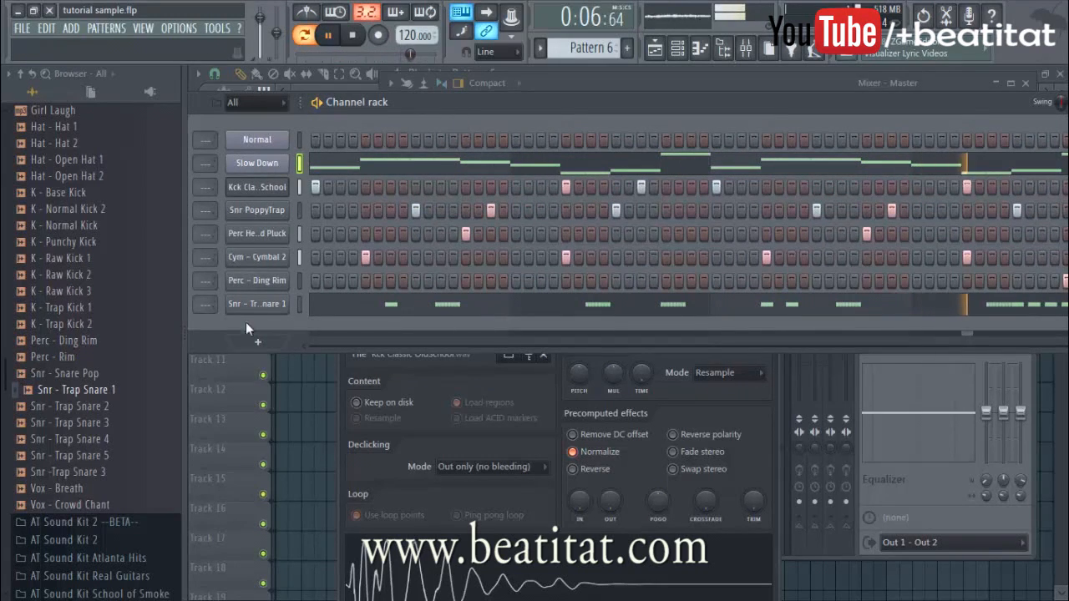
{"action": "left_click_drag", "start_coordinate": [543, 103], "coordinate": [527, 102]}
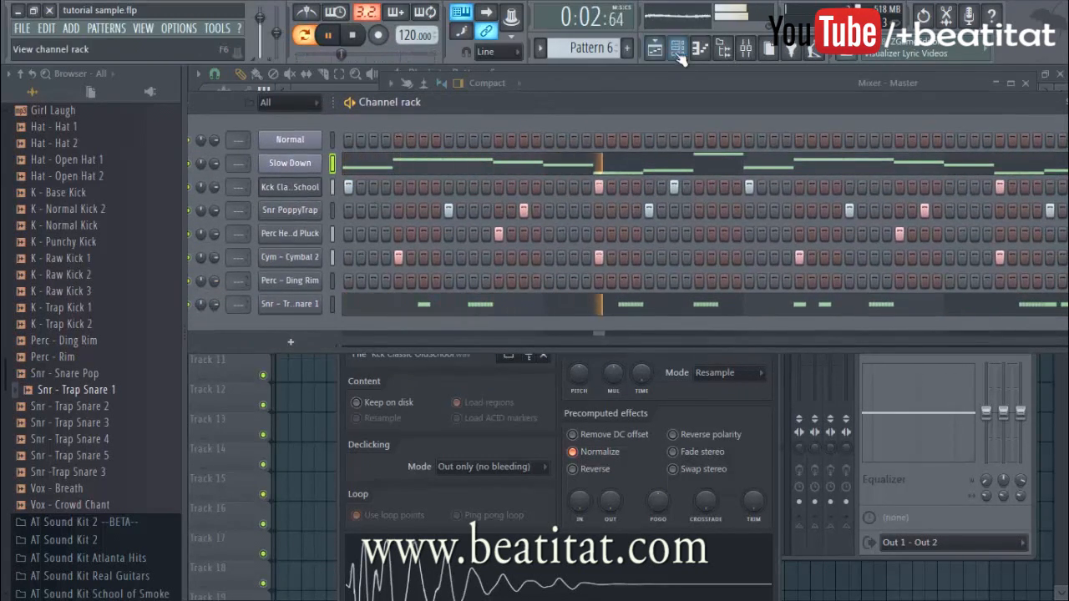
{"action": "left_click_drag", "start_coordinate": [627, 112], "coordinate": [665, 108]}
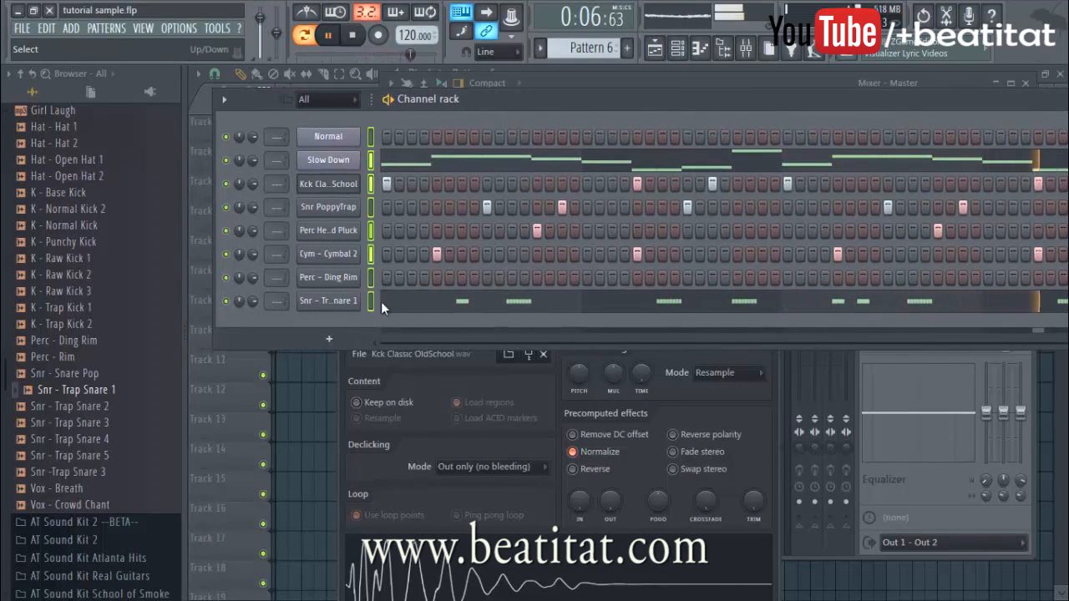
{"action": "left_click", "coordinate": [883, 485]}
{"action": "right_click", "coordinate": [435, 197]}
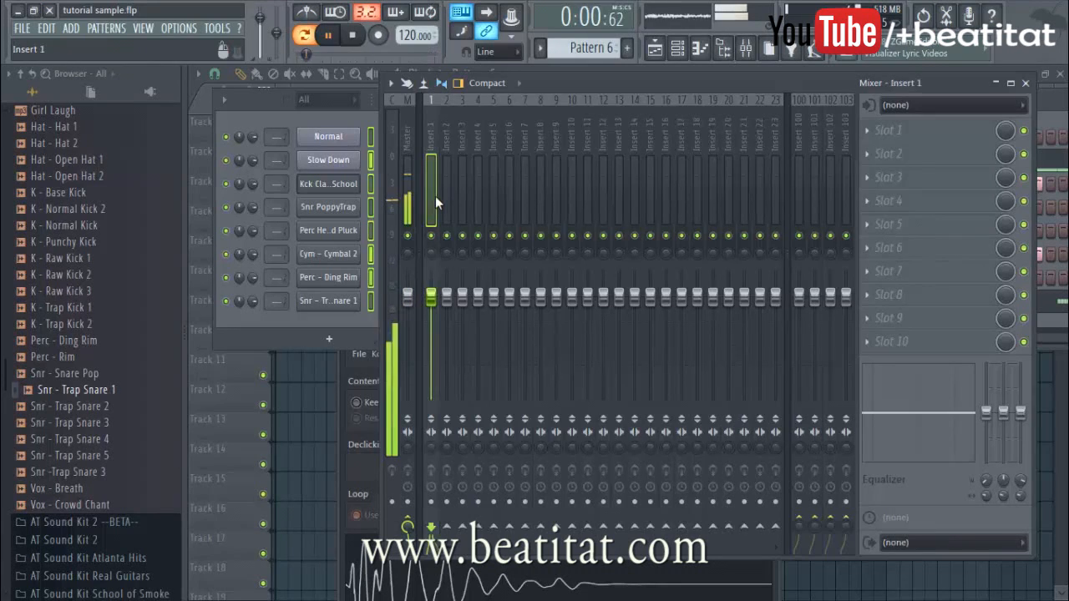
{"action": "mouse_move", "coordinate": [574, 215]}
{"action": "left_click", "coordinate": [650, 234]}
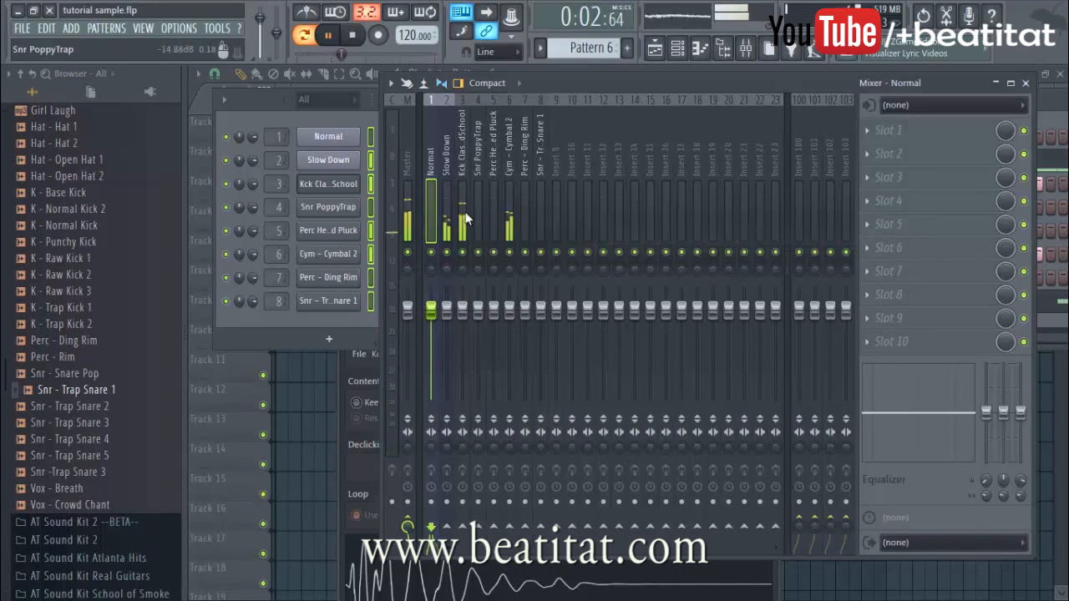
- Lower the mixer volume of Snr - Trap Snare 1 to 68% and of Perc HeavyDrowned Pluck to 83%
{"action": "left_click", "coordinate": [449, 233]}
{"action": "left_click", "coordinate": [541, 221]}
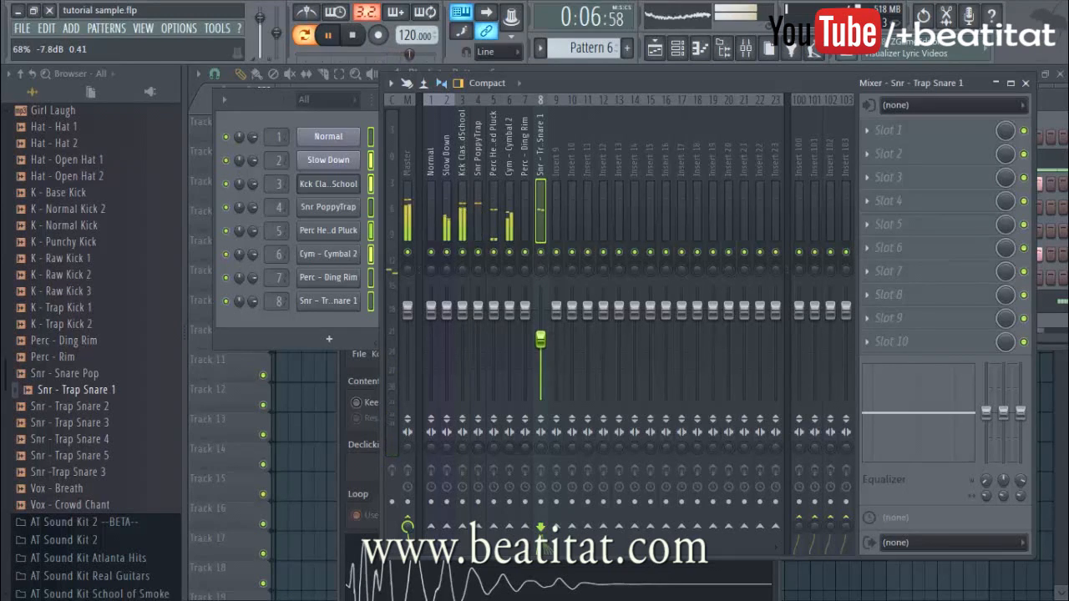
{"action": "left_click", "coordinate": [526, 209]}
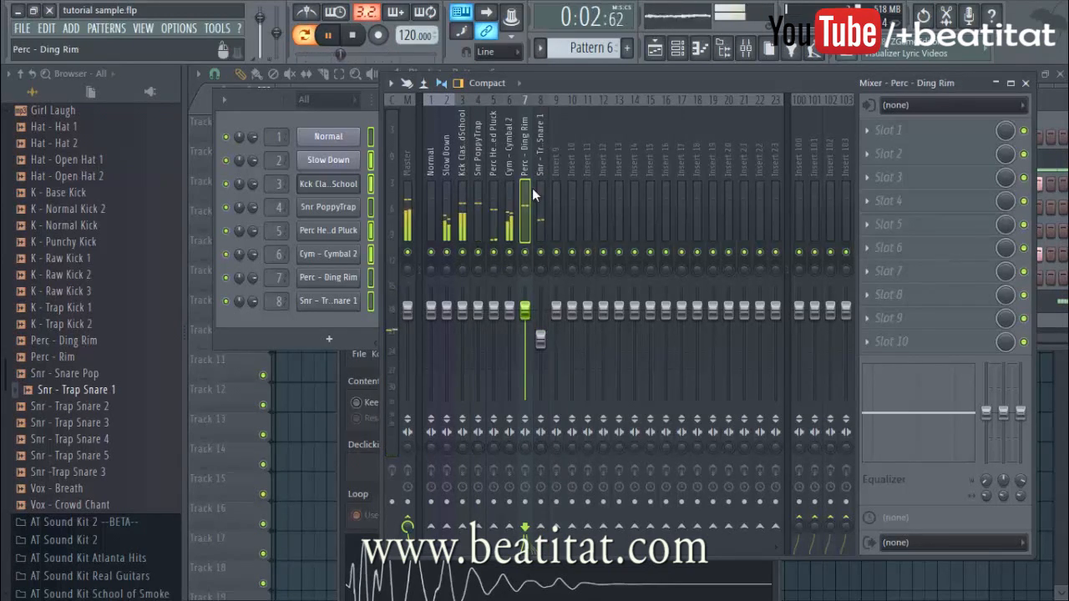
{"action": "left_click", "coordinate": [479, 216]}
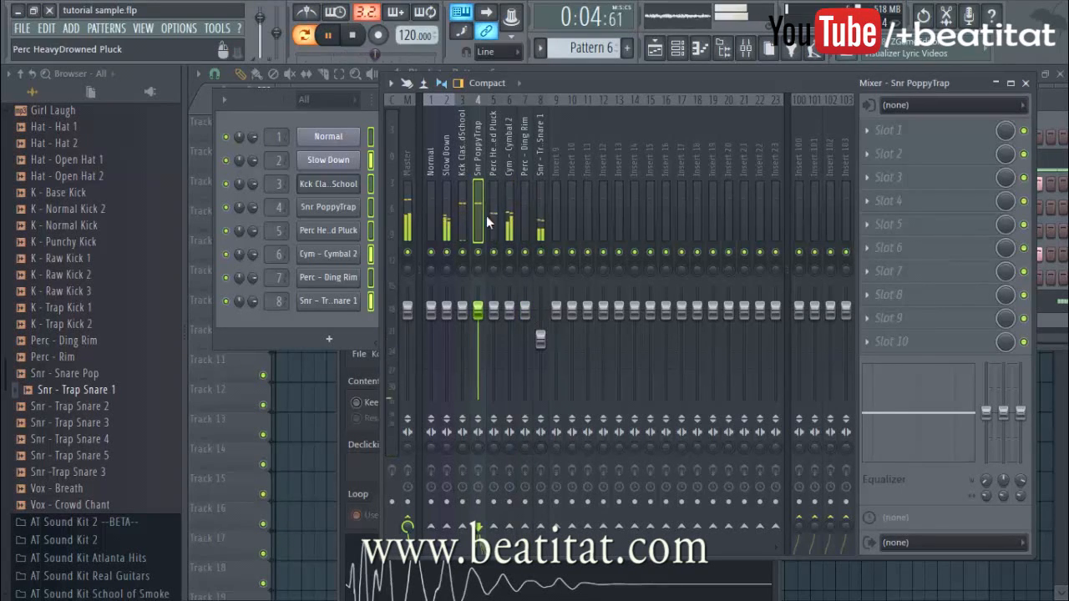
{"action": "left_click", "coordinate": [494, 214]}
{"action": "left_click", "coordinate": [509, 211]}
{"action": "left_click", "coordinate": [497, 221]}
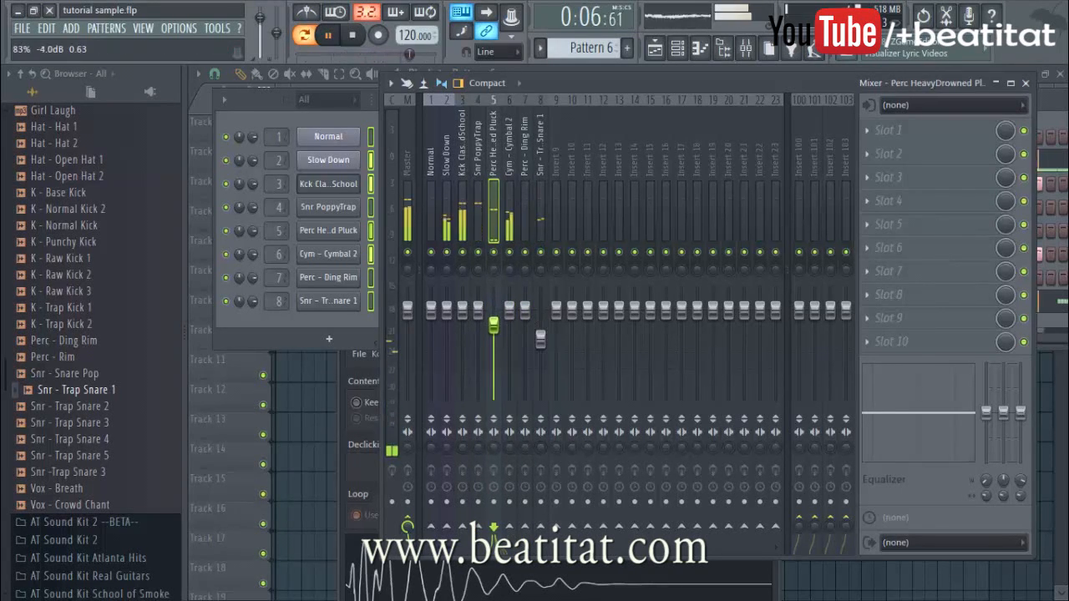
- Add the Hat - Hat 1 sample as a new channel, fill it on every 2 steps and play the pattern
{"action": "left_click", "coordinate": [358, 318]}
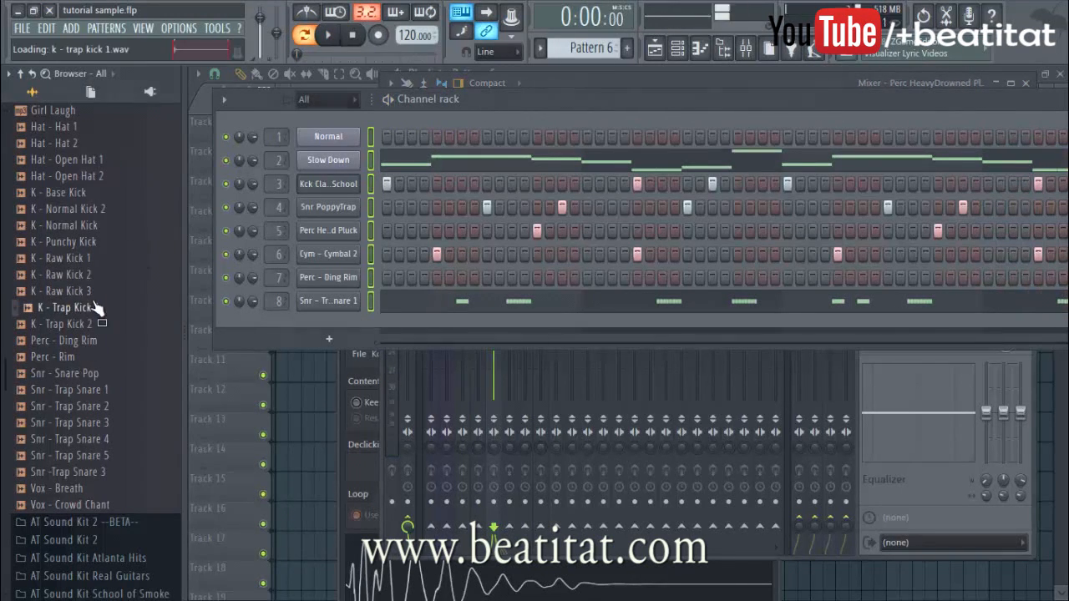
{"action": "scroll", "coordinate": [95, 308], "scroll_direction": "up", "scroll_amount": 8}
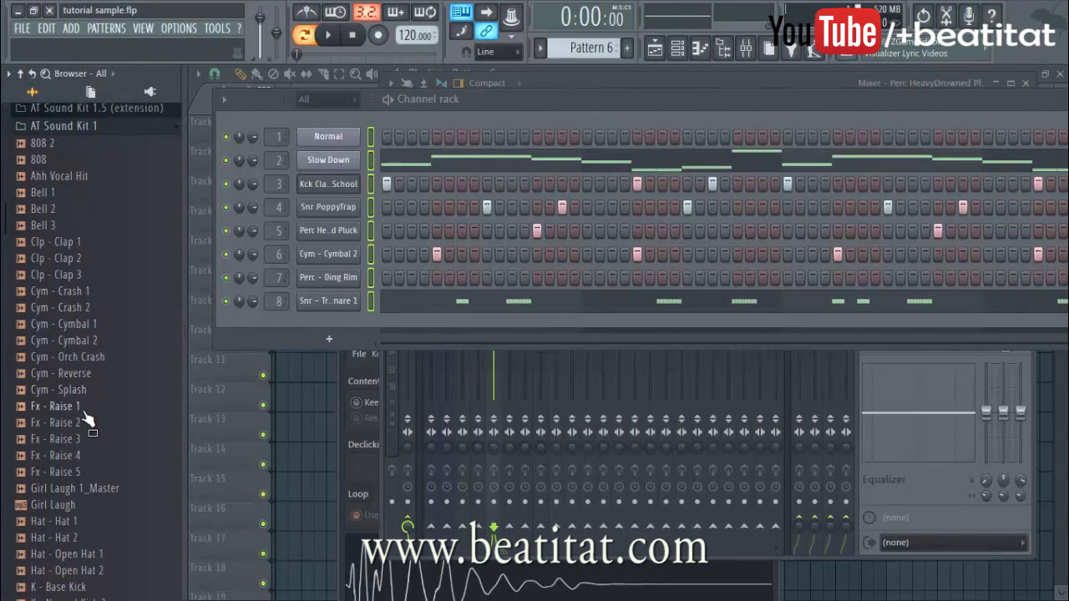
{"action": "scroll", "coordinate": [87, 426], "scroll_direction": "down", "scroll_amount": 2}
{"action": "left_click_drag", "start_coordinate": [89, 442], "coordinate": [367, 319]}
{"action": "right_click", "coordinate": [353, 328]}
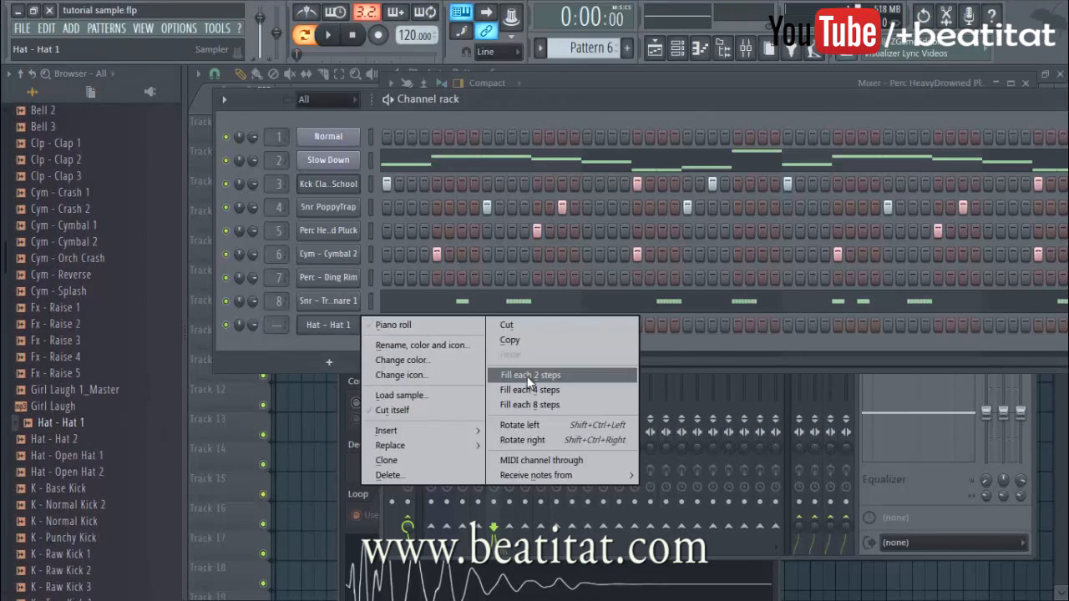
{"action": "left_click", "coordinate": [529, 376]}
{"action": "key", "text": "space"}
- Open Hat - Hat 1 in the piano roll, keep the snap at 1/3 step and lengthen all hat notes until they touch
{"action": "right_click", "coordinate": [359, 326]}
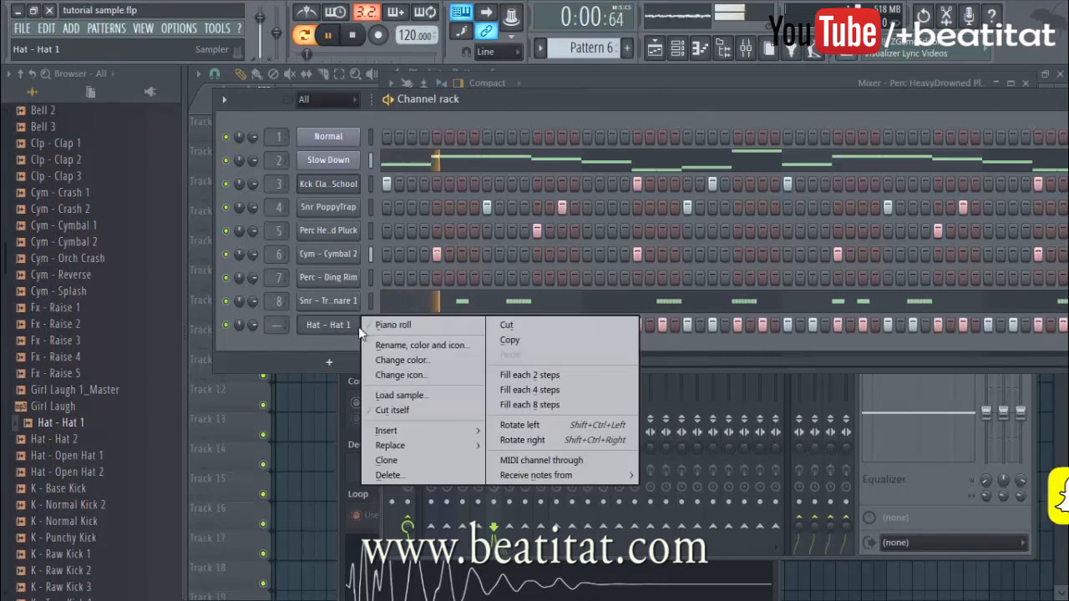
{"action": "left_click", "coordinate": [413, 329]}
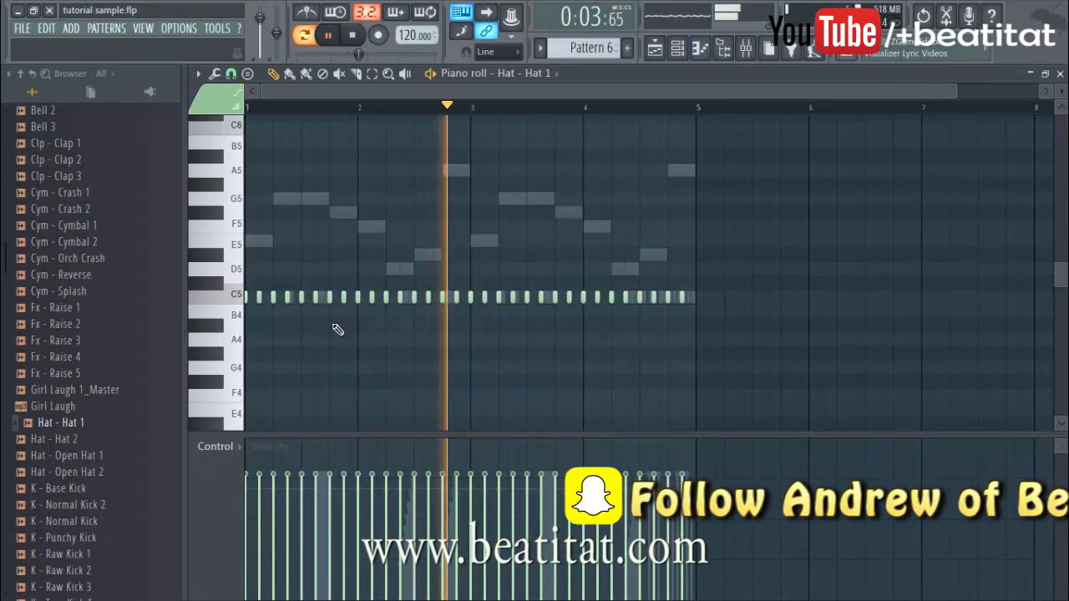
{"action": "key", "text": "ctrl+a"}
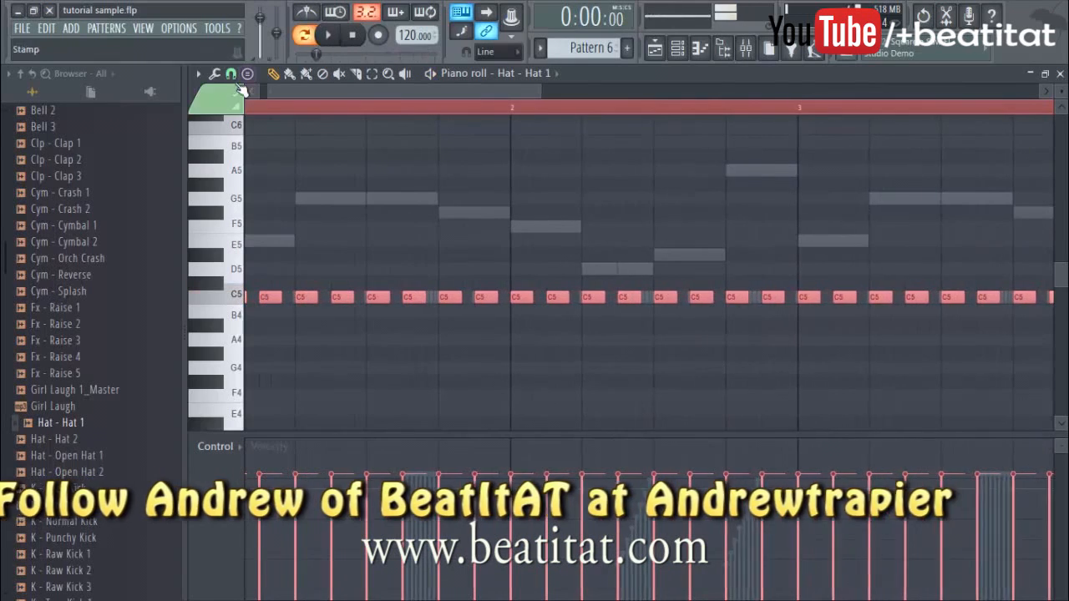
{"action": "left_click", "coordinate": [198, 74]}
{"action": "mouse_move", "coordinate": [219, 182]}
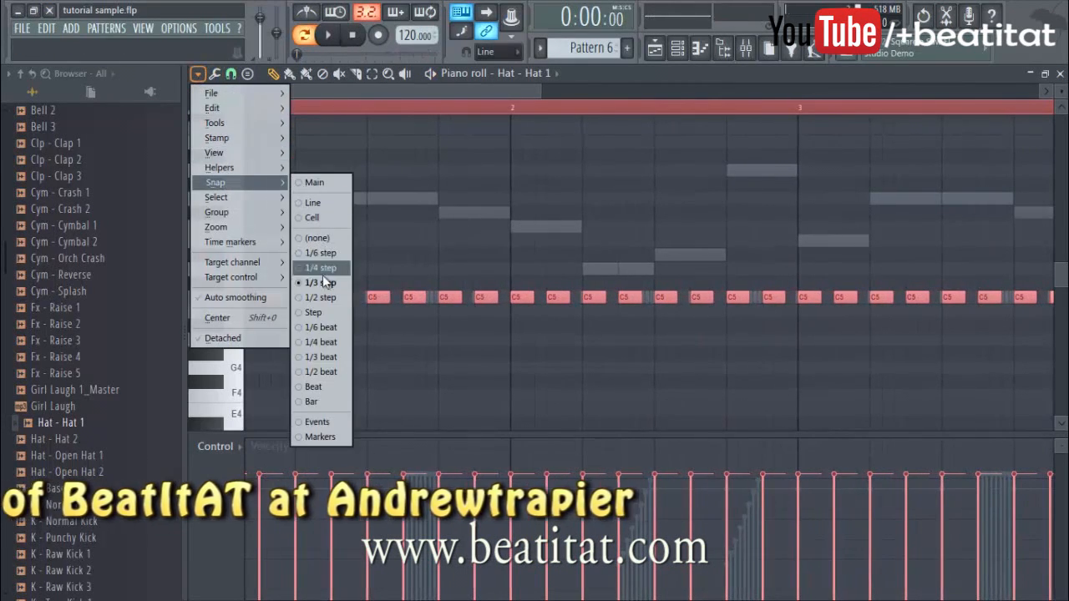
{"action": "left_click", "coordinate": [324, 282]}
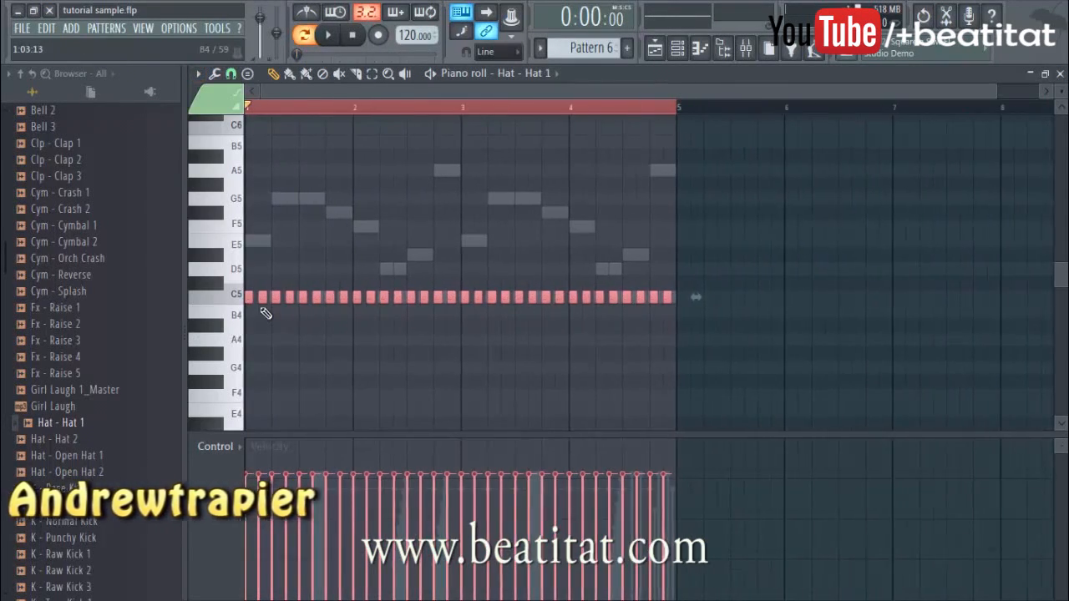
{"action": "left_click_drag", "start_coordinate": [255, 297], "coordinate": [260, 299]}
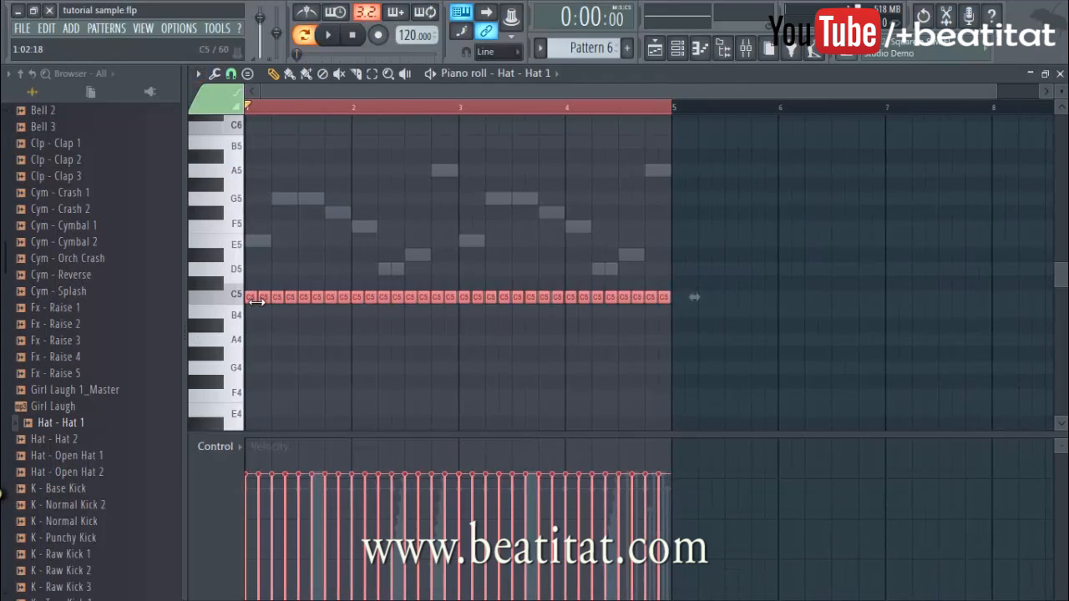
- Replace the C5 hat note in the second half of bar 1's second beat with a D5 note
{"action": "scroll", "coordinate": [278, 316], "scroll_direction": "up", "scroll_amount": 6}
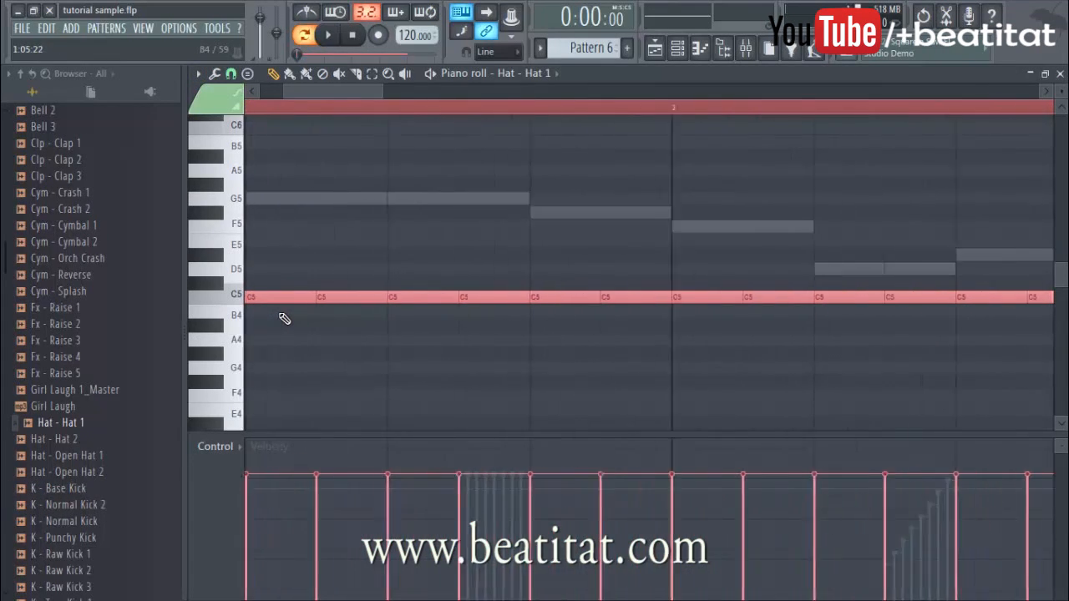
{"action": "left_click", "coordinate": [366, 318], "text": "ctrl"}
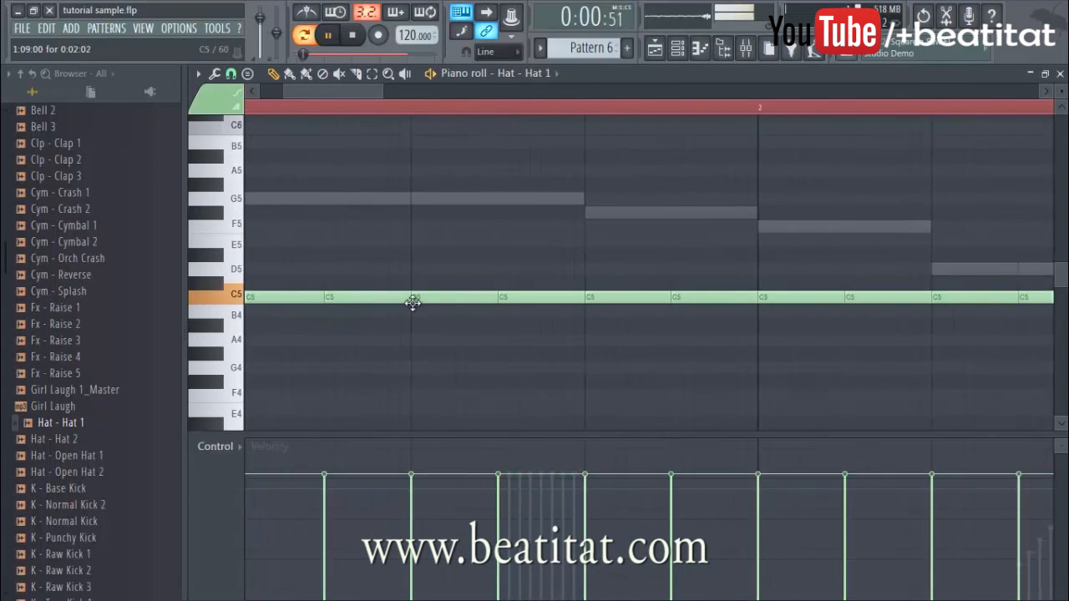
{"action": "right_click", "coordinate": [376, 301]}
{"action": "mouse_move", "coordinate": [341, 268]}
{"action": "left_mouse_down"}
{"action": "mouse_move", "coordinate": [327, 261]}
{"action": "mouse_move", "coordinate": [323, 275]}
{"action": "left_mouse_up"}
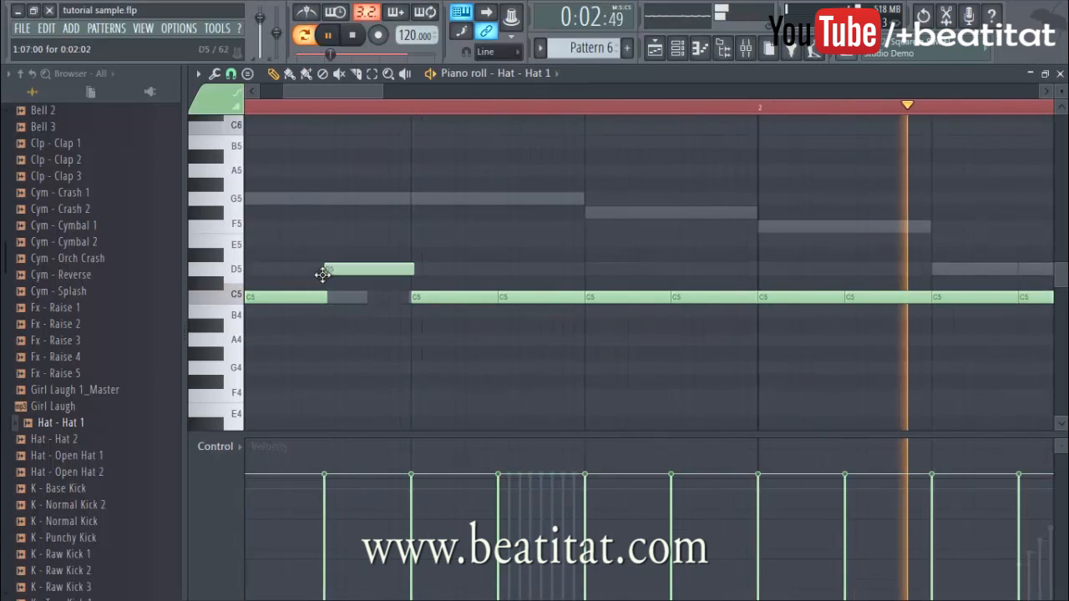
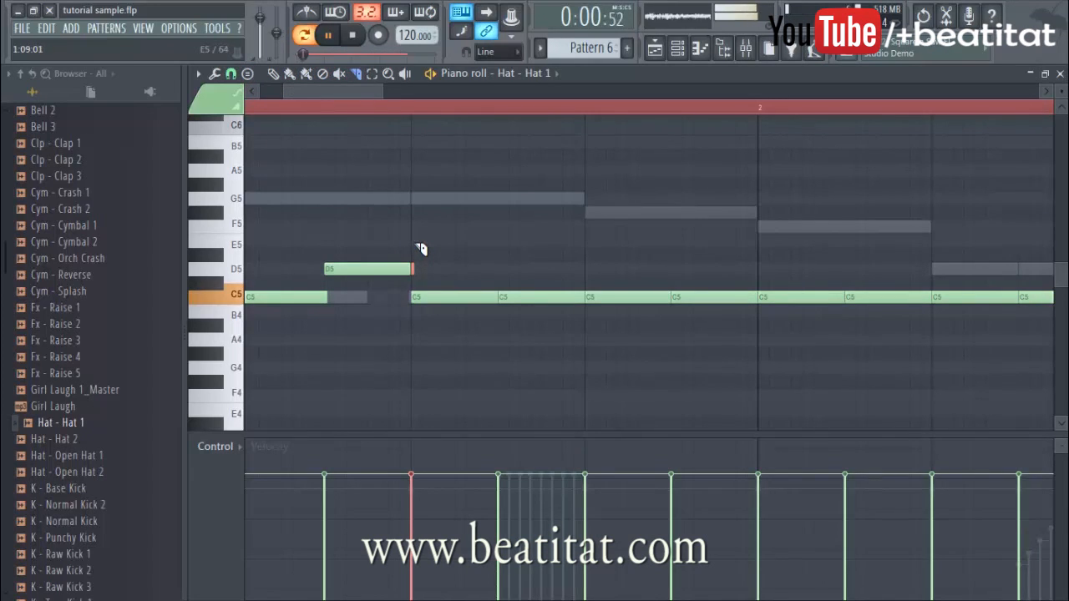
- Move the D5 hat note back to C5 and chop the C5 note in the second half of bar 1's third beat into an eight-note roll
{"action": "key", "text": "space"}
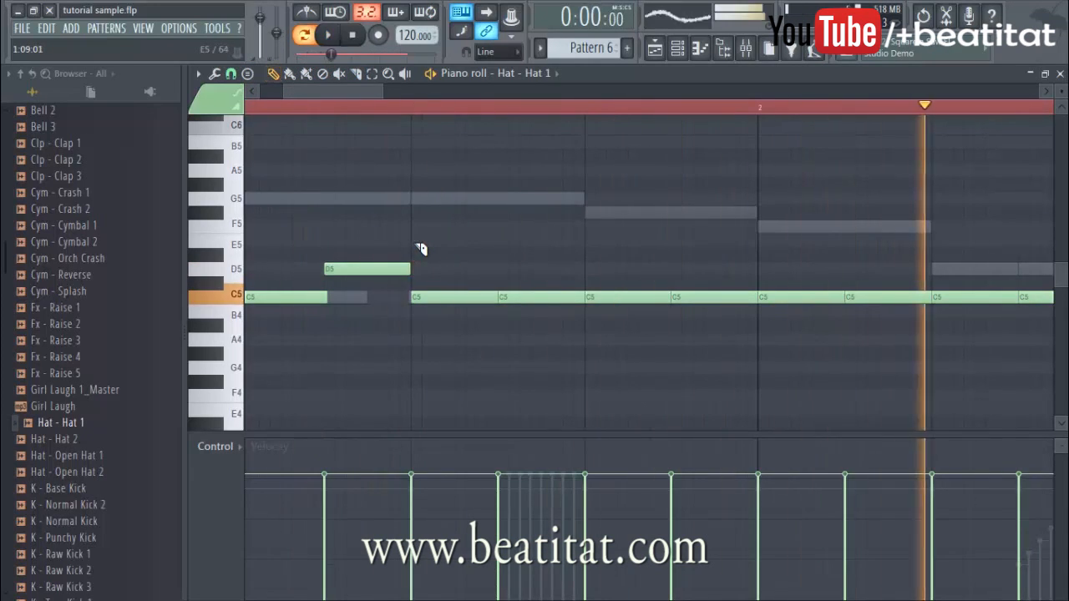
{"action": "mouse_move", "coordinate": [379, 282]}
{"action": "left_mouse_down"}
{"action": "mouse_move", "coordinate": [384, 313]}
{"action": "mouse_move", "coordinate": [381, 297]}
{"action": "left_mouse_up"}
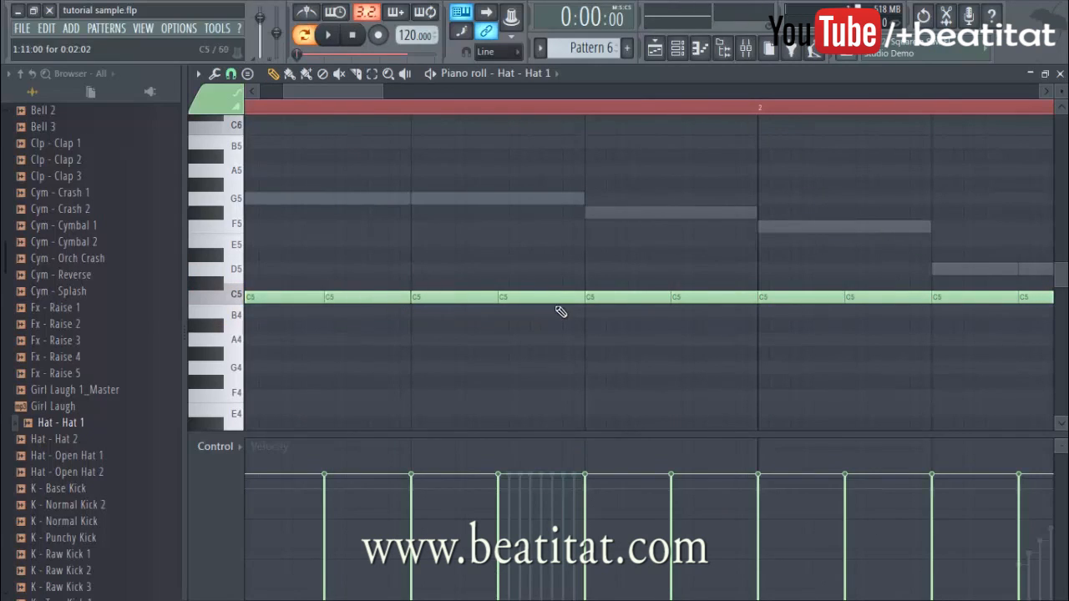
{"action": "left_click_drag", "start_coordinate": [551, 295], "coordinate": [518, 298]}
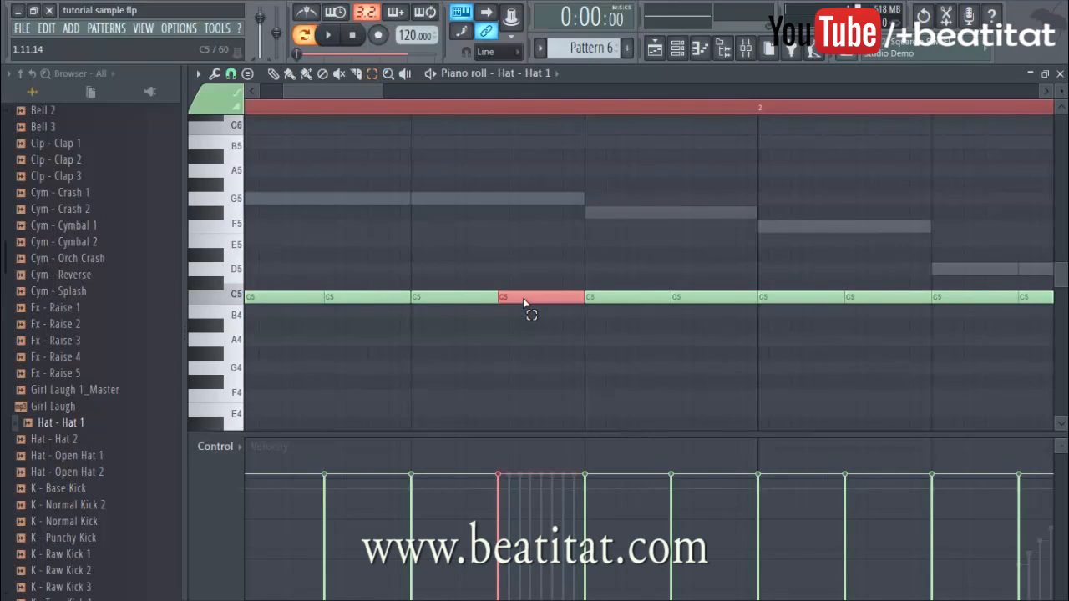
{"action": "key", "text": "alt+u"}
{"action": "key", "text": "Return"}
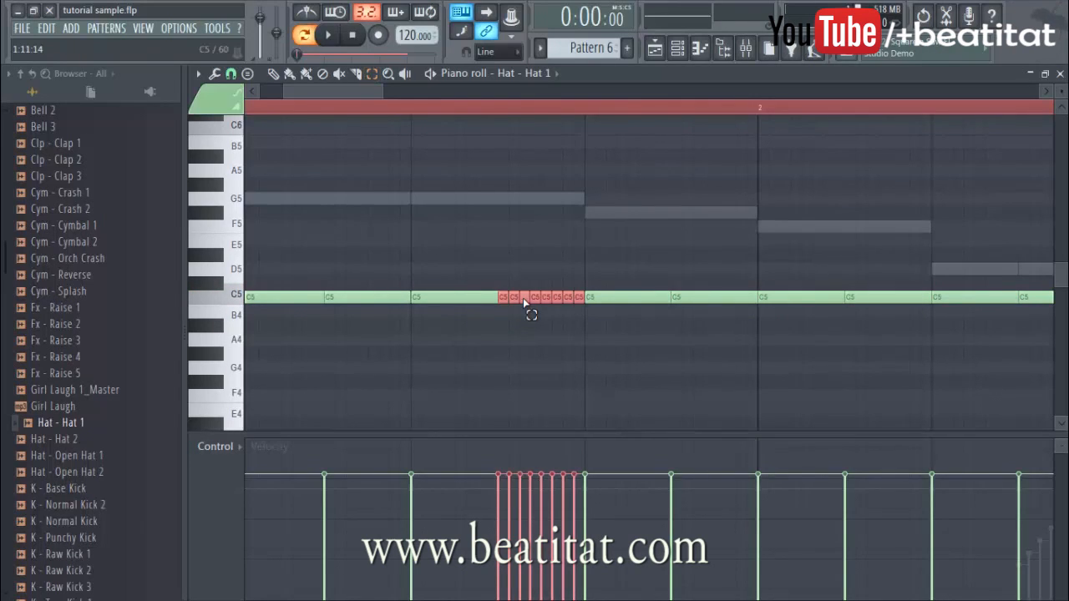
- Replace the C5 note in the second half of bar 1's fourth beat with a copy of the roll and ramp its velocities upward
{"action": "left_click", "coordinate": [619, 299], "text": "ctrl"}
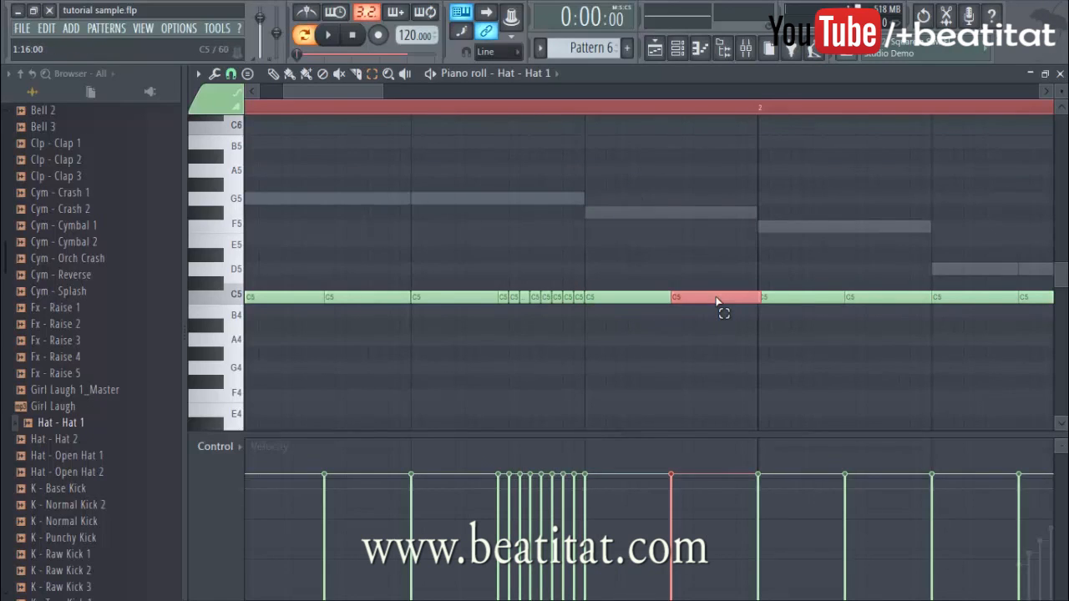
{"action": "left_click_drag", "start_coordinate": [493, 300], "coordinate": [581, 307]}
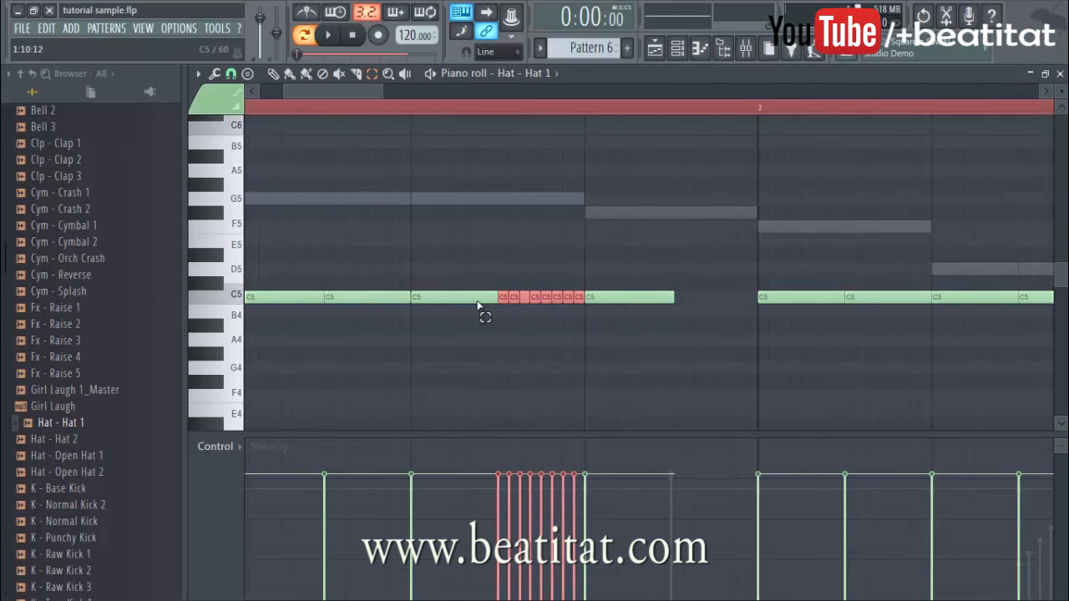
{"action": "left_click_drag", "start_coordinate": [505, 296], "coordinate": [678, 279]}
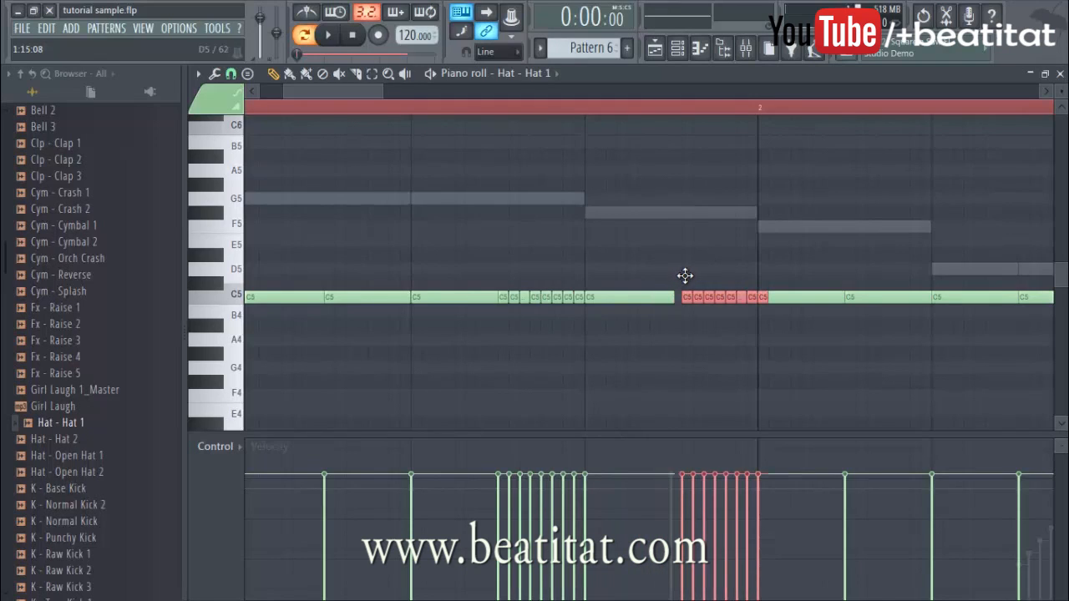
{"action": "left_click_drag", "start_coordinate": [683, 296], "coordinate": [678, 305]}
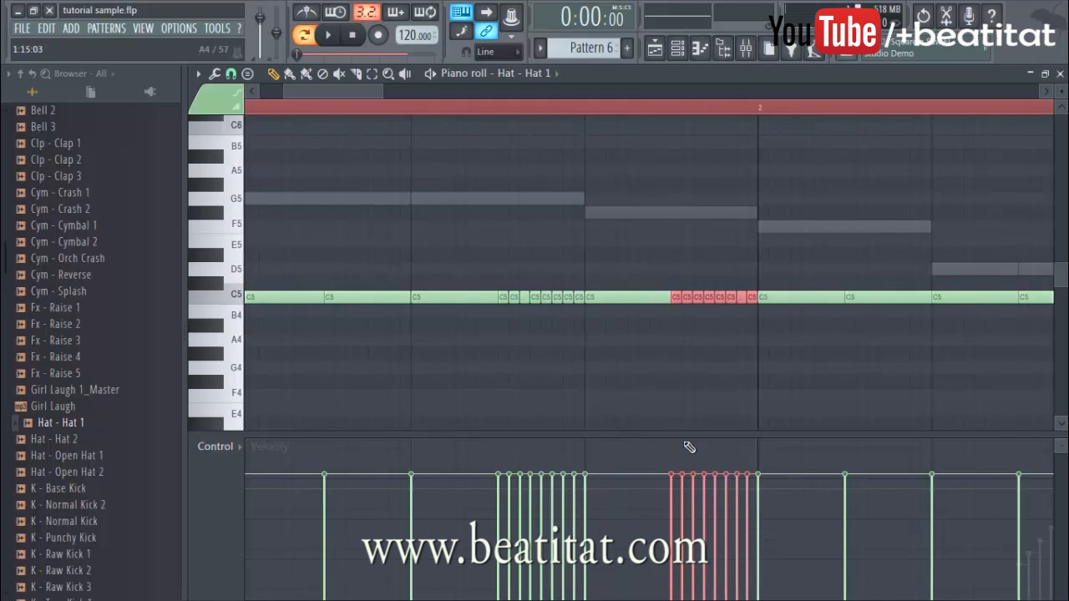
{"action": "left_click", "coordinate": [727, 424], "text": "ctrl"}
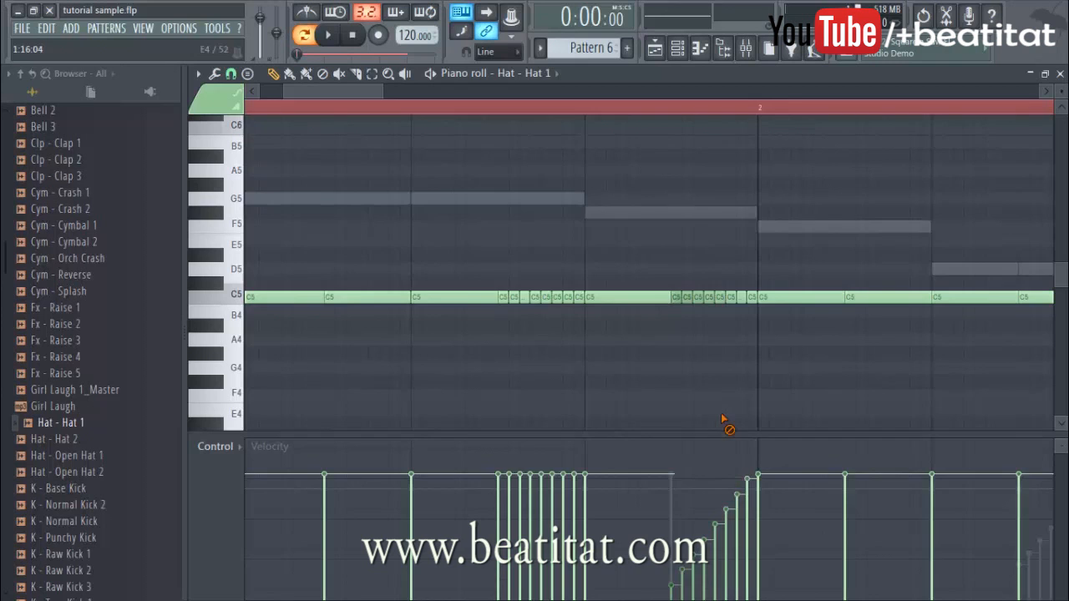
- Clear the hats in bar 2's last two beats and place quarter-step C5 notes on steps 11, 12, 15 and 16
{"action": "scroll", "coordinate": [573, 320], "scroll_direction": "down", "scroll_amount": 6}
{"action": "scroll", "coordinate": [832, 349], "scroll_direction": "up", "scroll_amount": 5}
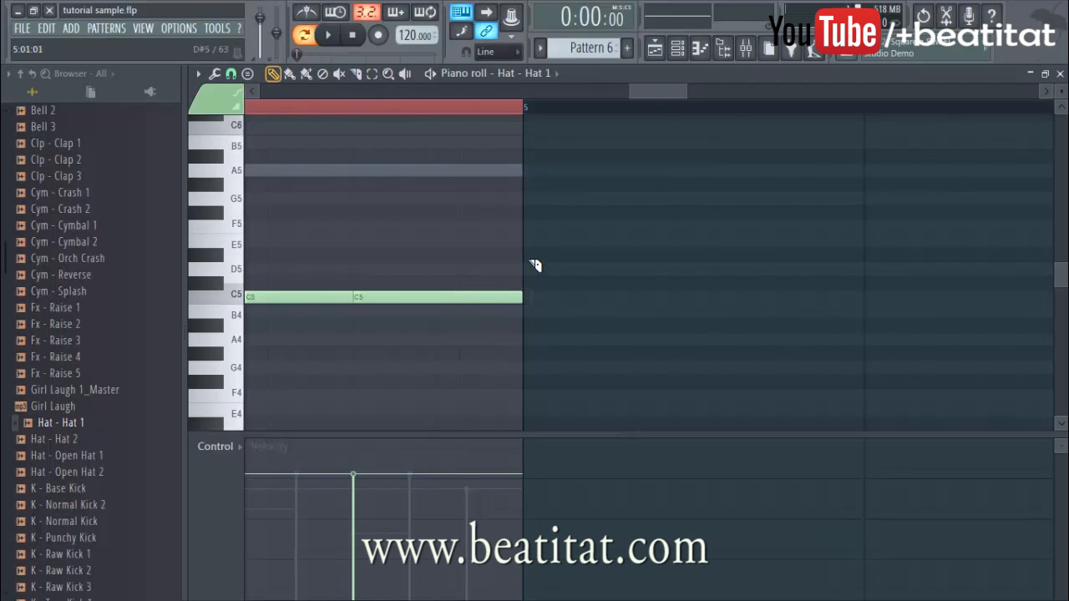
{"action": "scroll", "coordinate": [453, 198], "scroll_direction": "down", "scroll_amount": 6}
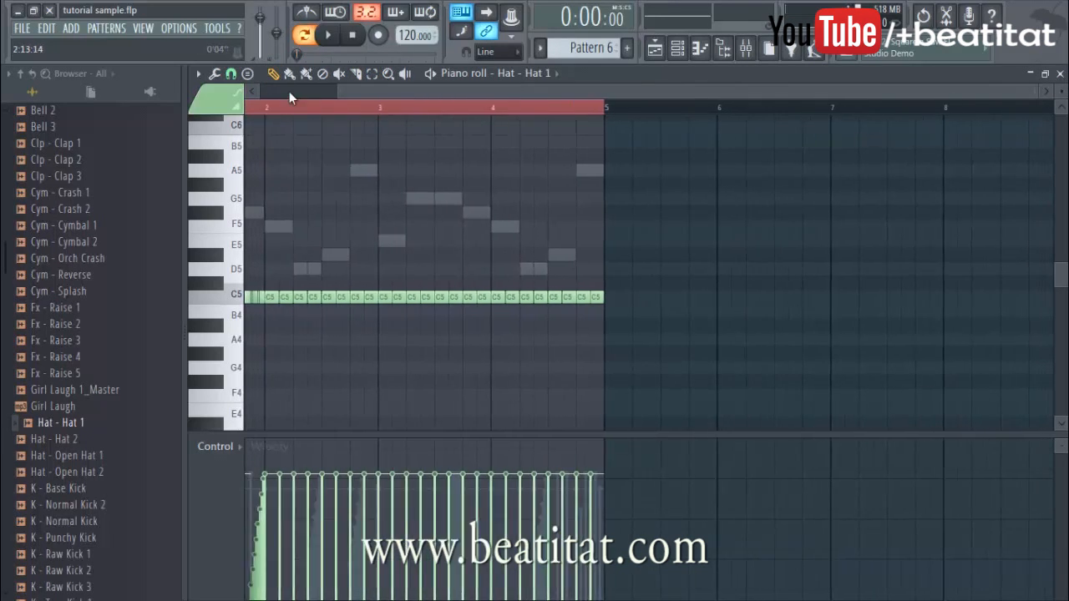
{"action": "key", "text": "space"}
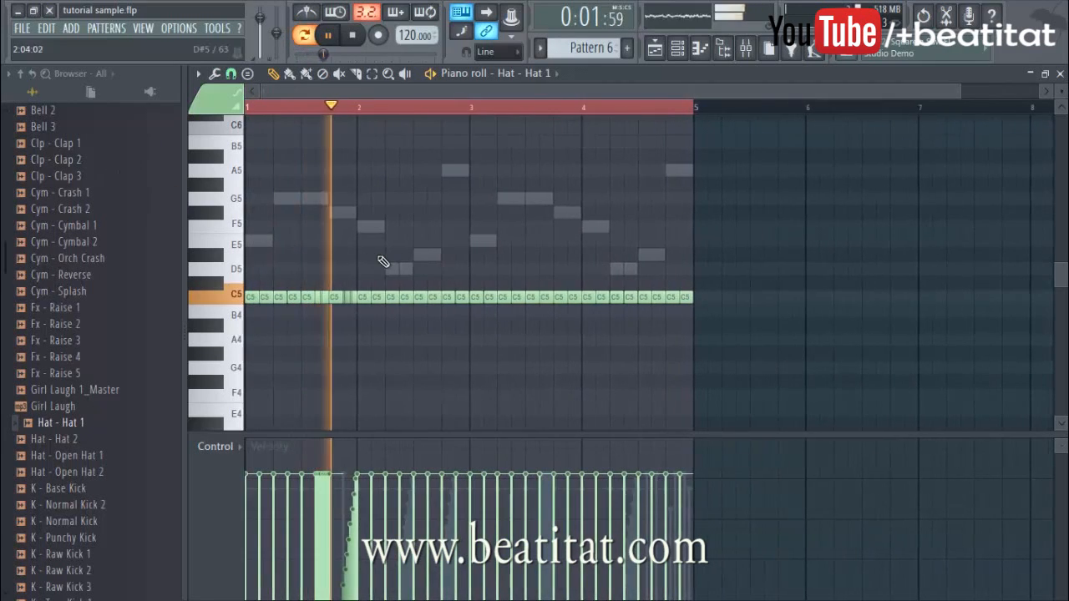
{"action": "scroll", "coordinate": [376, 276], "scroll_direction": "up", "scroll_amount": 4}
{"action": "key", "text": "space"}
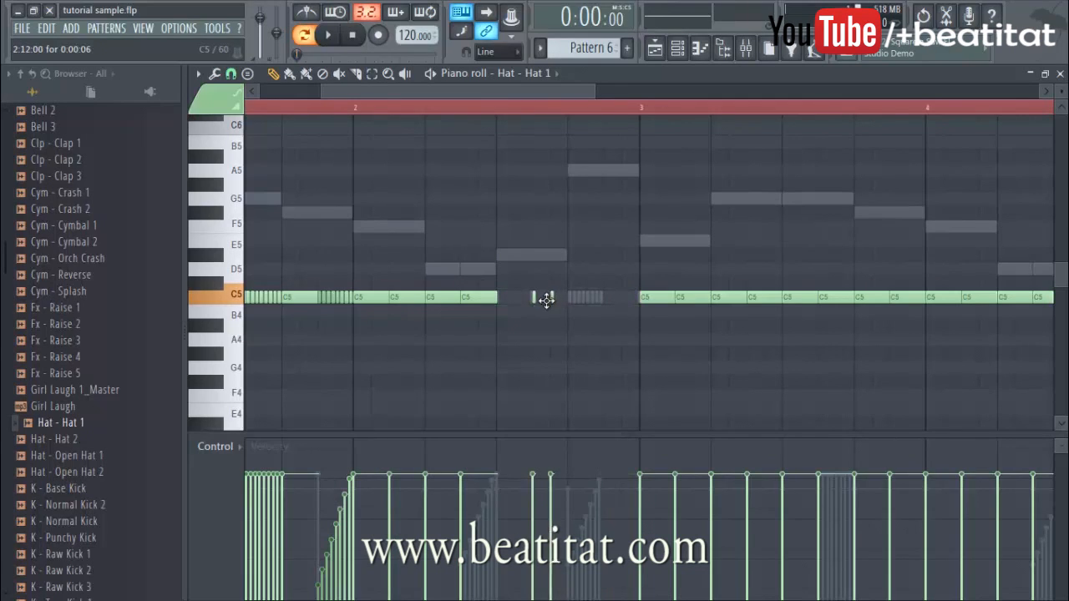
{"action": "left_click", "coordinate": [623, 297]}
- Play the pattern, show the note pan values and pan the four short C5 notes alternately right and left
{"action": "key", "text": "space"}
{"action": "left_click", "coordinate": [237, 456]}
{"action": "left_click", "coordinate": [246, 475]}
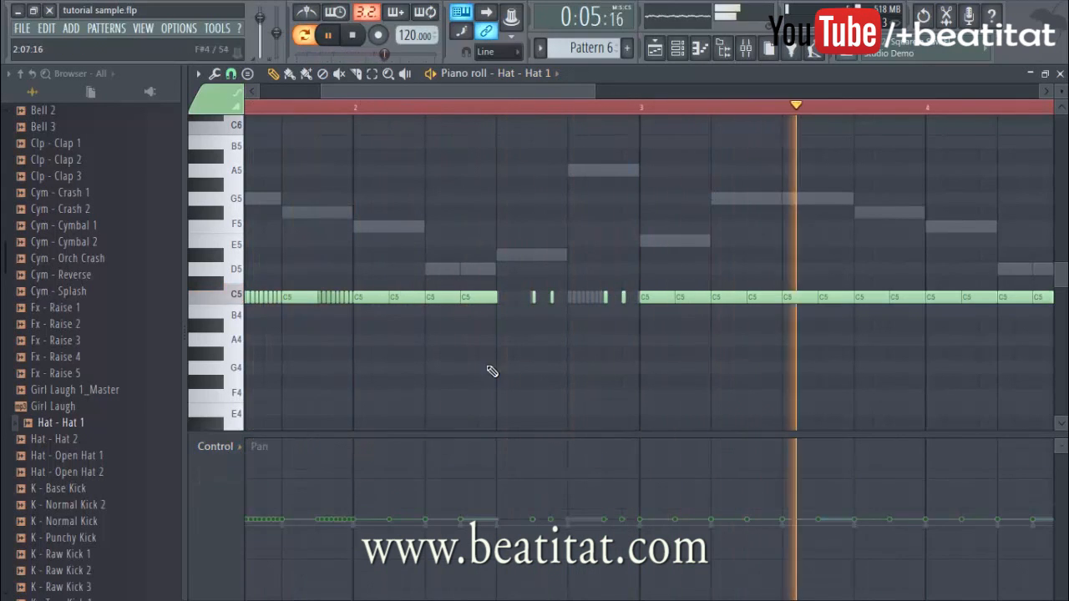
{"action": "left_click", "coordinate": [538, 457]}
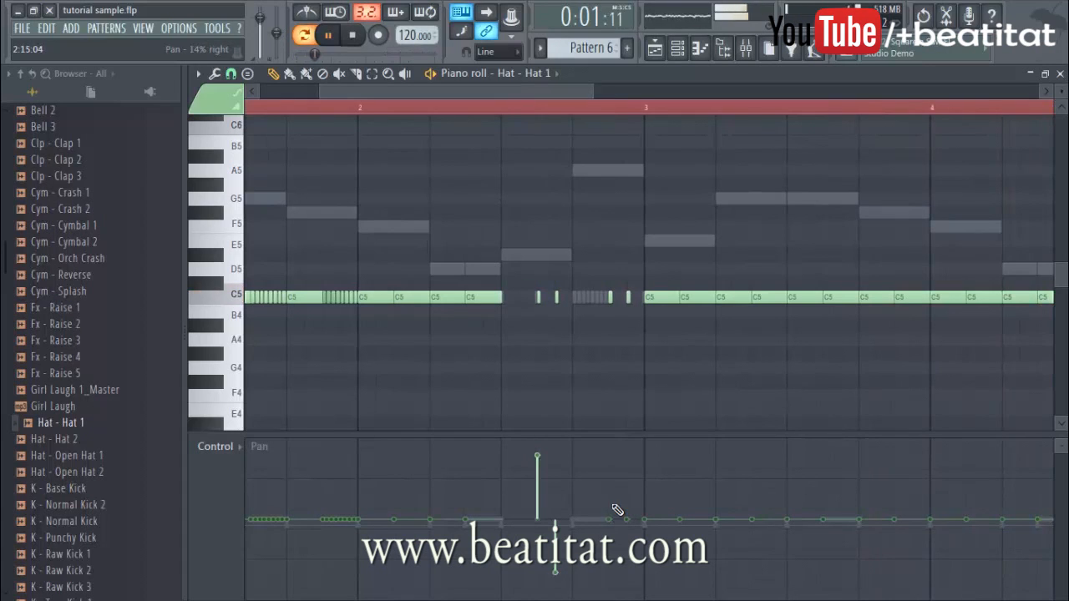
{"action": "left_click", "coordinate": [626, 539]}
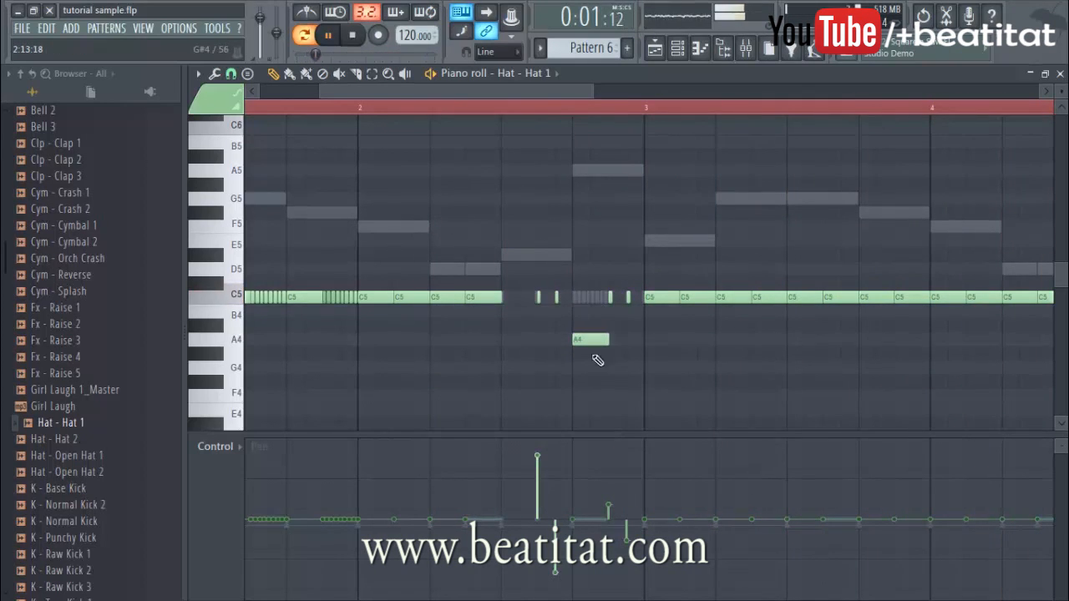
- Place four half-step A4 notes from step 13 of bar 2 and show the note velocity values again
{"action": "key", "text": "c"}
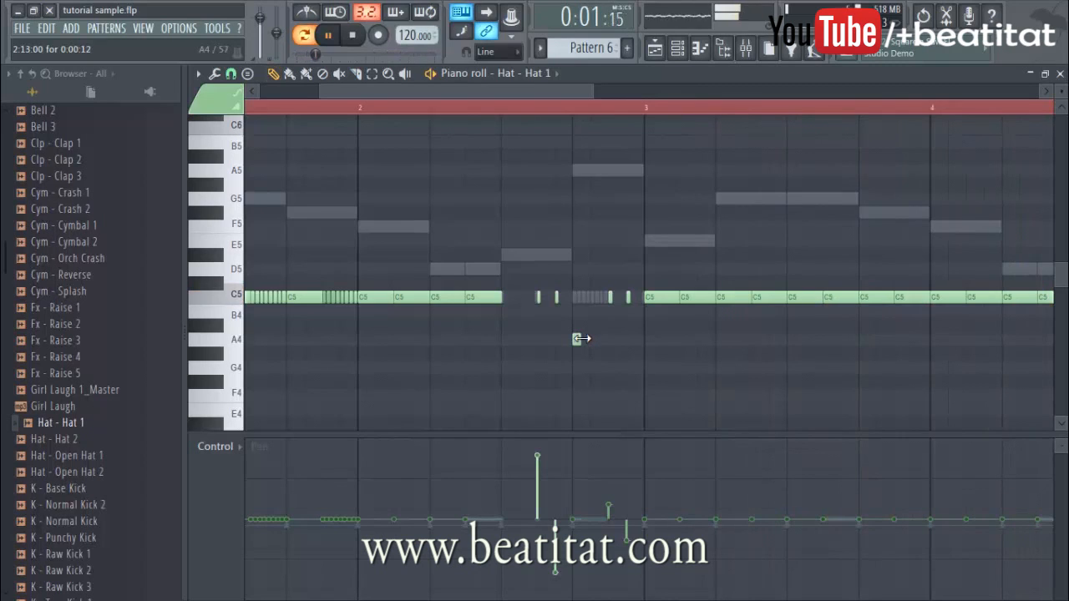
{"action": "left_click_drag", "start_coordinate": [580, 339], "coordinate": [612, 345]}
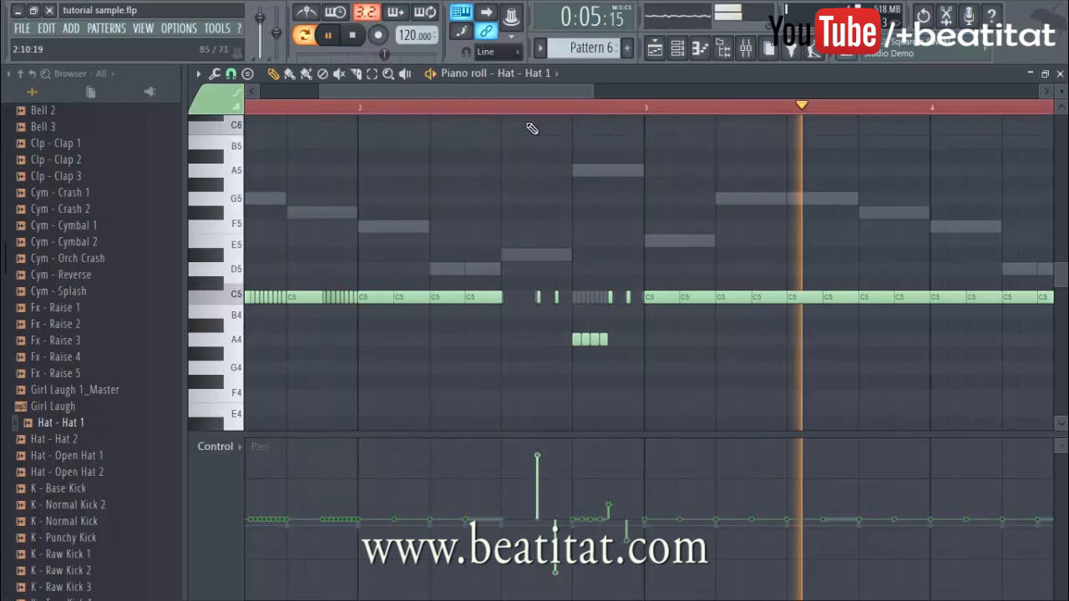
{"action": "left_click", "coordinate": [232, 448]}
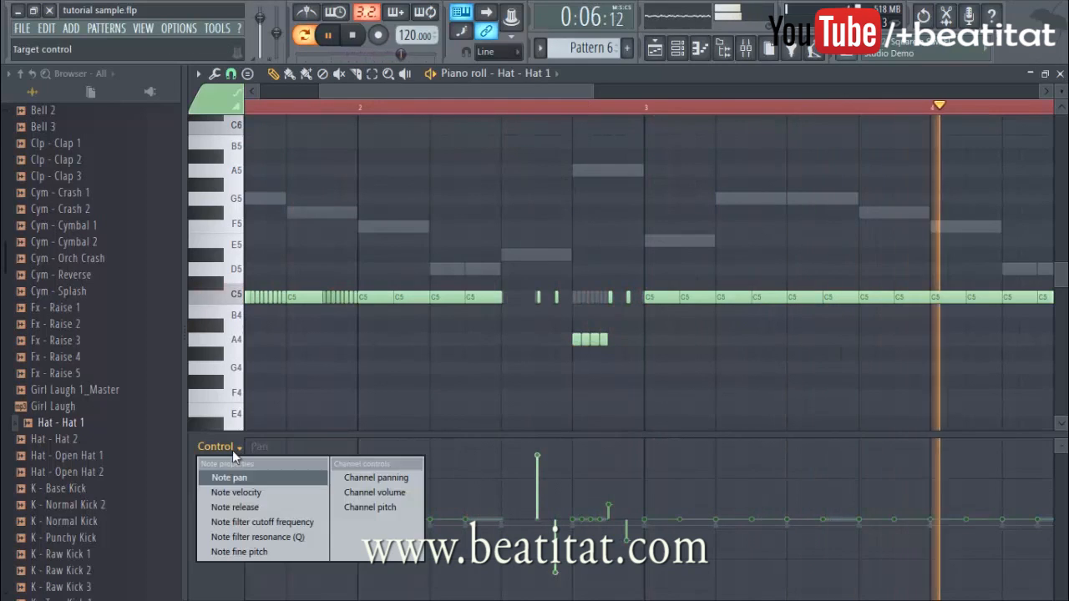
{"action": "left_click", "coordinate": [255, 493]}
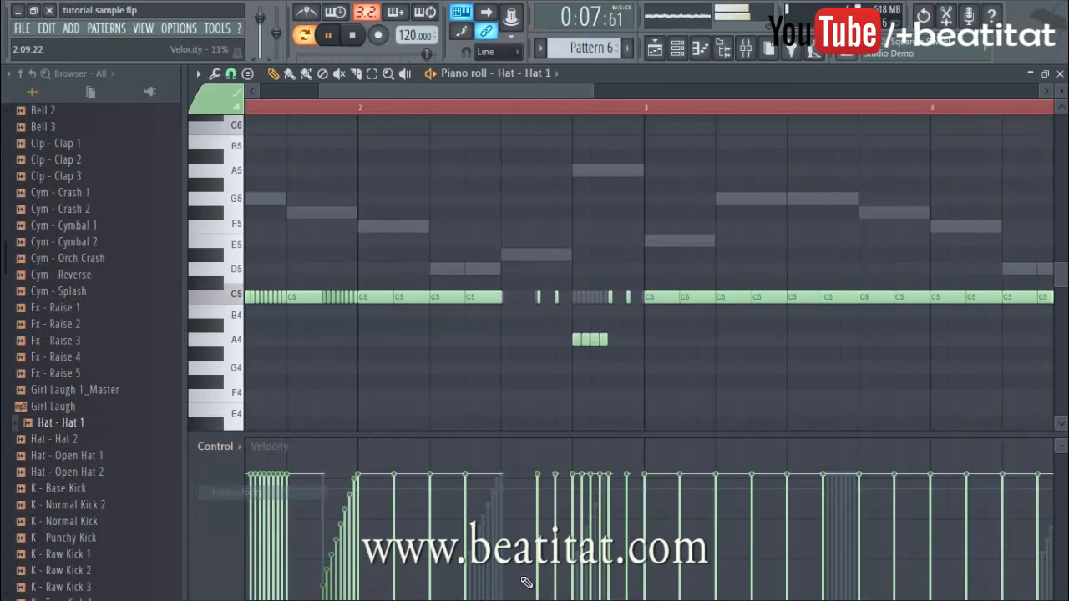
- Lower the four short A4 notes in bar 2's fourth beat by two semitones to G4
{"action": "key", "text": "e"}
{"action": "left_click_drag", "start_coordinate": [588, 353], "coordinate": [565, 337]}
{"action": "key", "text": "shift+Down"}
{"action": "key", "text": "shift+Down"}
{"action": "left_click", "coordinate": [575, 354]}
{"action": "scroll", "coordinate": [575, 356], "scroll_direction": "down", "scroll_amount": 3}
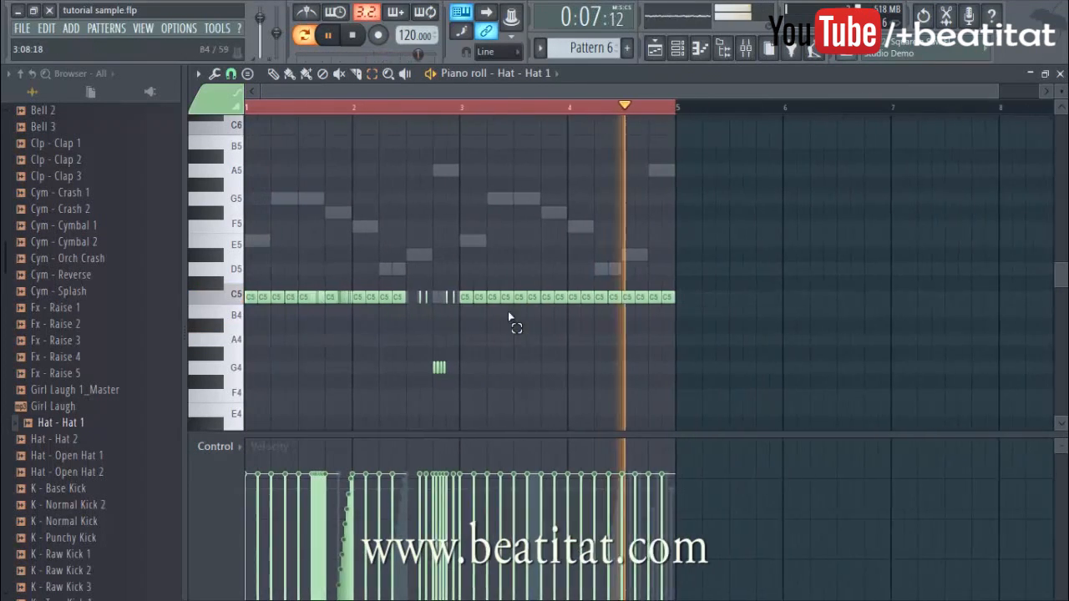
- Delete the two C5 hat notes on bar 2's second beat
{"action": "left_click_drag", "start_coordinate": [1000, 93], "coordinate": [480, 143]}
{"action": "left_click", "coordinate": [613, 298]}
{"action": "left_click", "coordinate": [579, 299], "text": "shift"}
{"action": "key", "text": "Delete"}
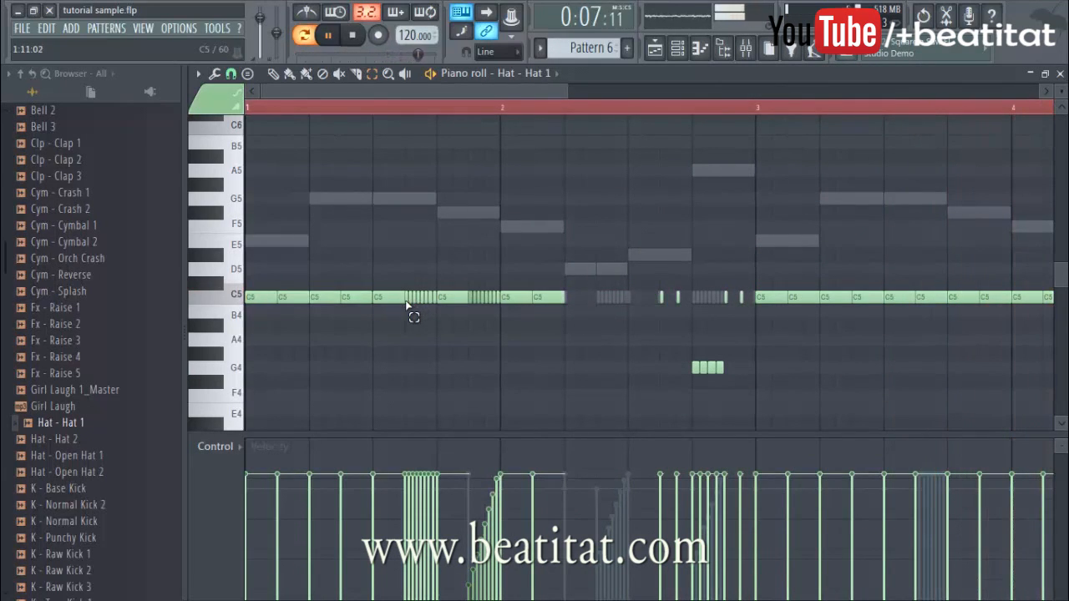
- Fill bar 2's second beat with two A4 notes followed by two C5 notes, each about one step long
{"action": "left_click", "coordinate": [445, 299]}
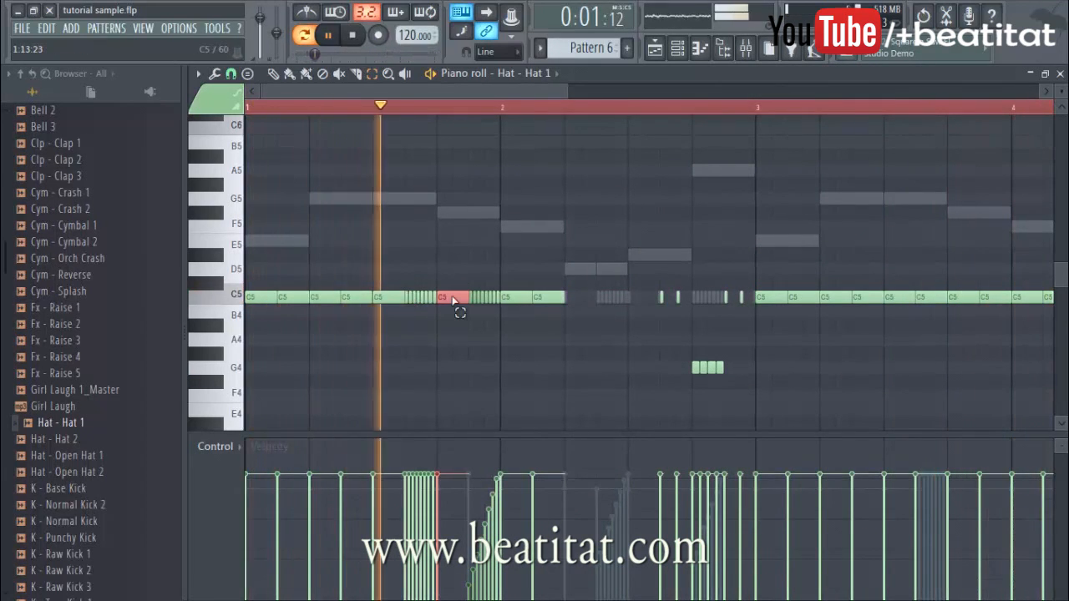
{"action": "left_click_drag", "start_coordinate": [452, 298], "coordinate": [575, 350]}
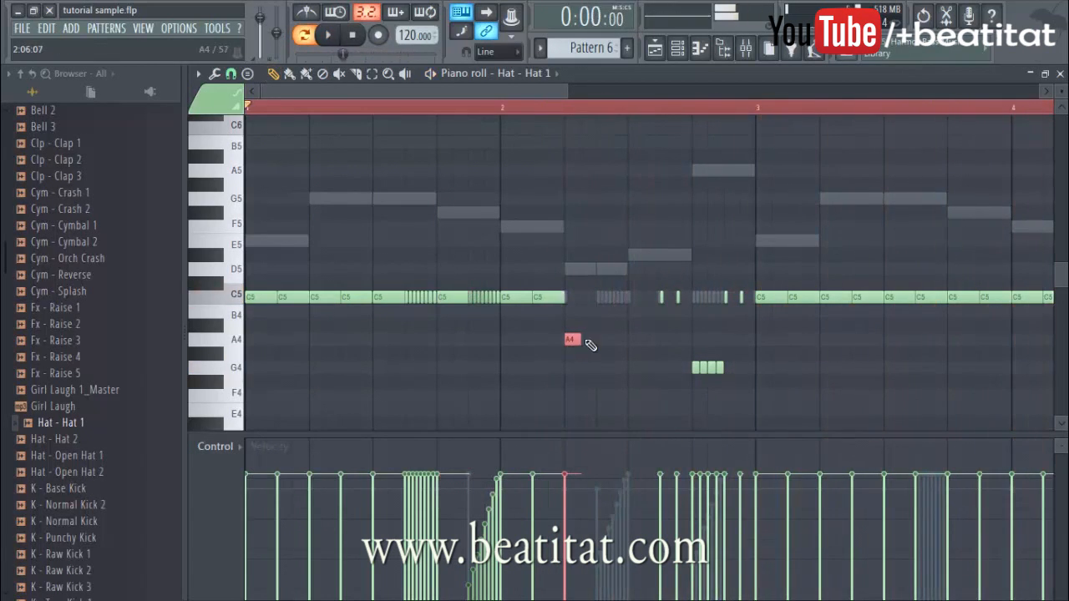
{"action": "left_click", "coordinate": [591, 345]}
{"action": "key", "text": "space"}
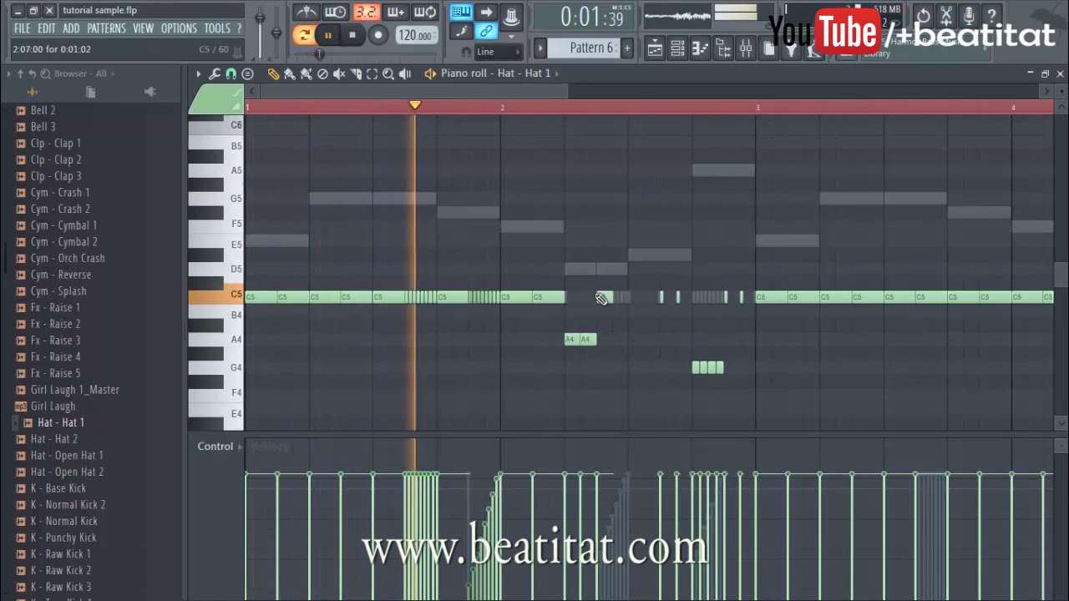
{"action": "left_click", "coordinate": [611, 299]}
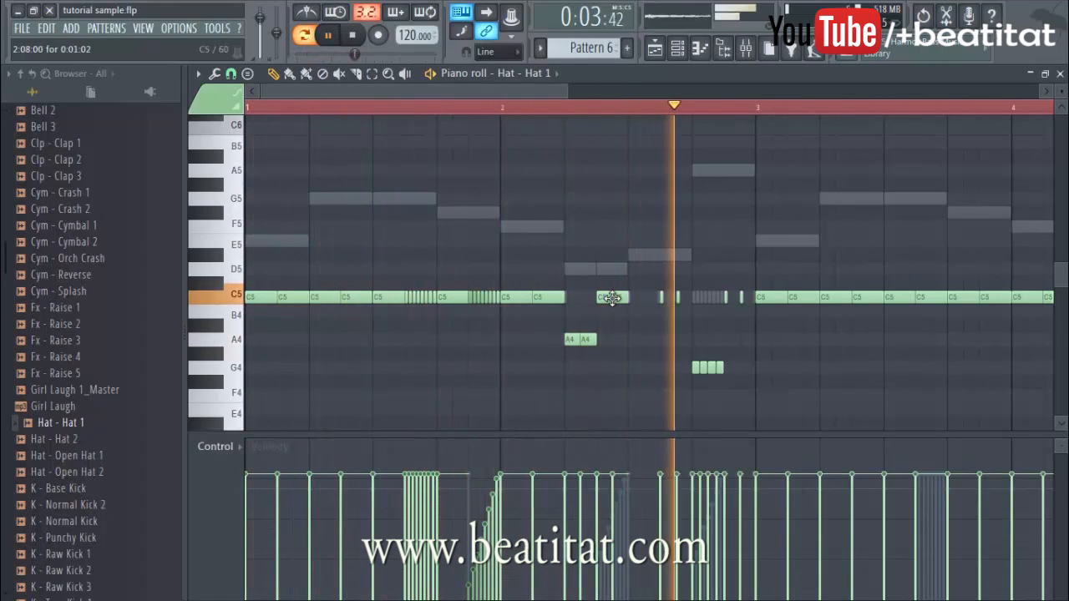
{"action": "left_click", "coordinate": [614, 299], "text": "ctrl"}
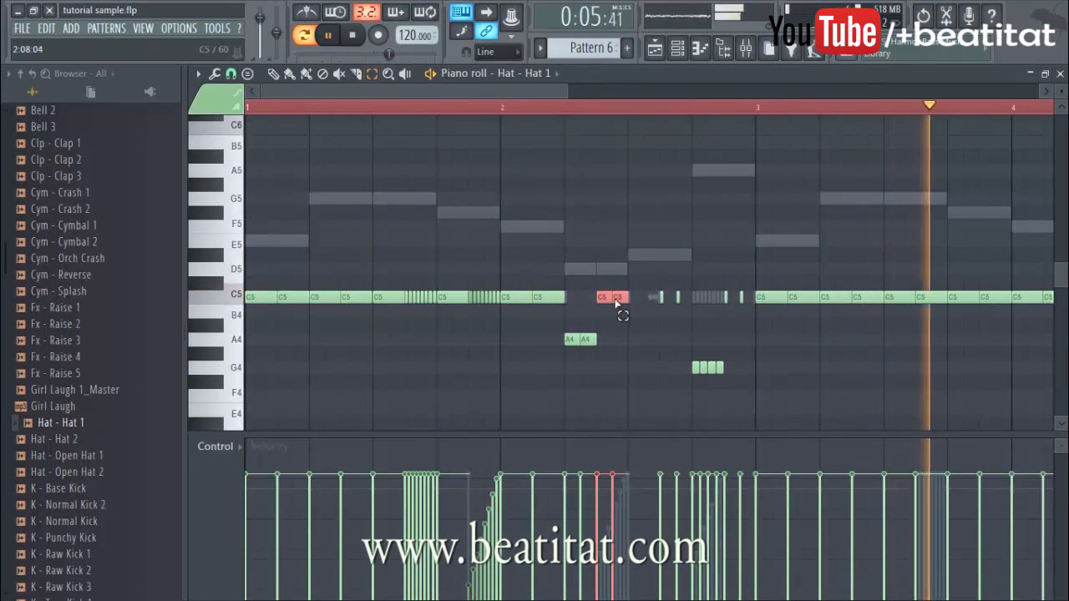
{"action": "key", "text": "alt+u"}
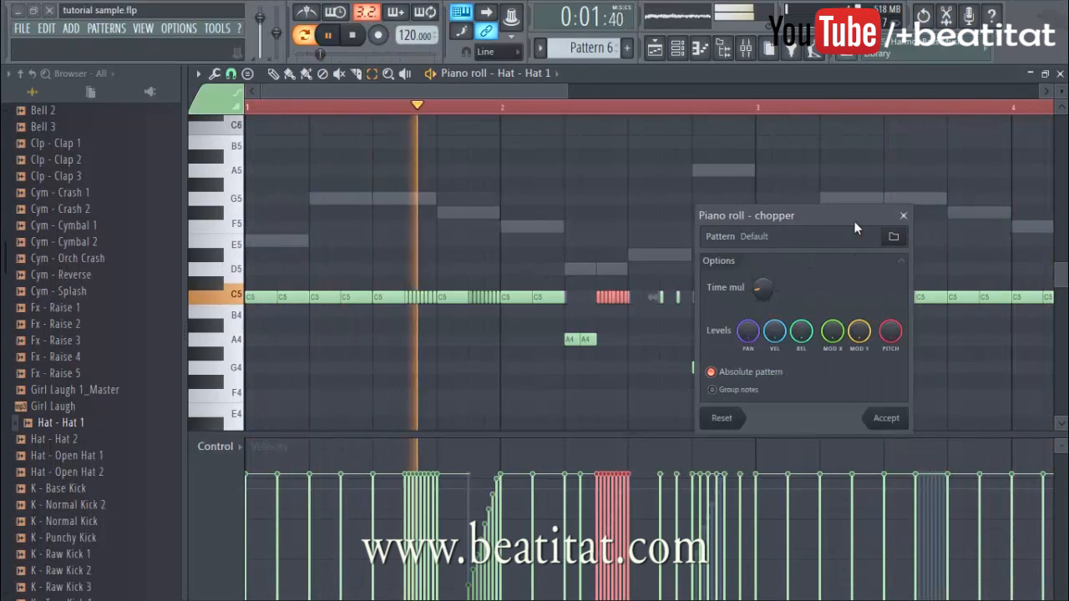
{"action": "left_click", "coordinate": [904, 217]}
- Slice off the end of the last C5 note where it overhangs bar 2's third beat and remove the leftover piece
{"action": "scroll", "coordinate": [685, 288], "scroll_direction": "up", "scroll_amount": 4}
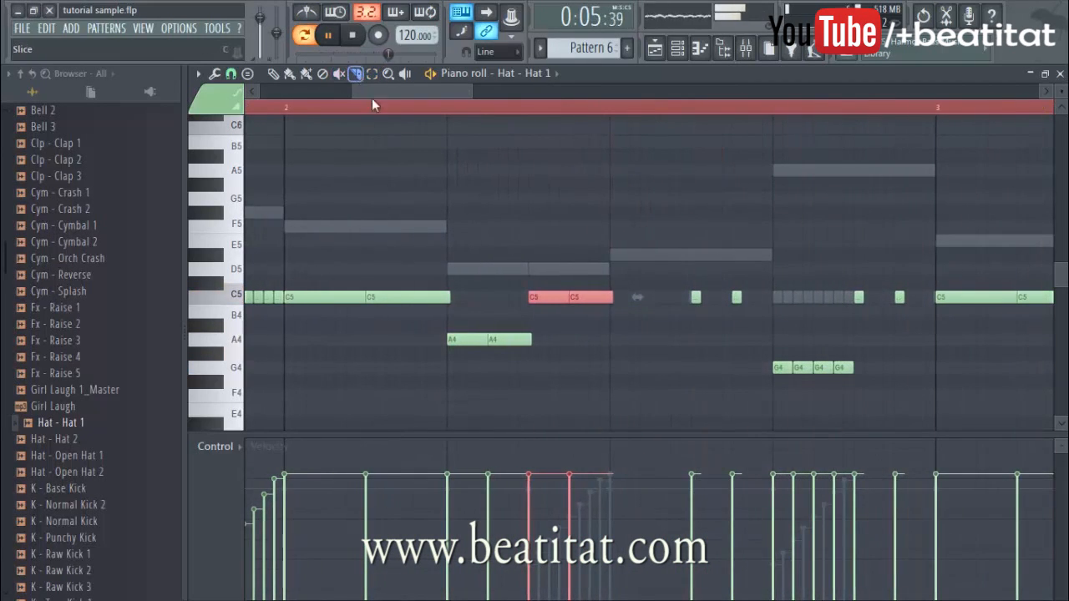
{"action": "left_click", "coordinate": [595, 367]}
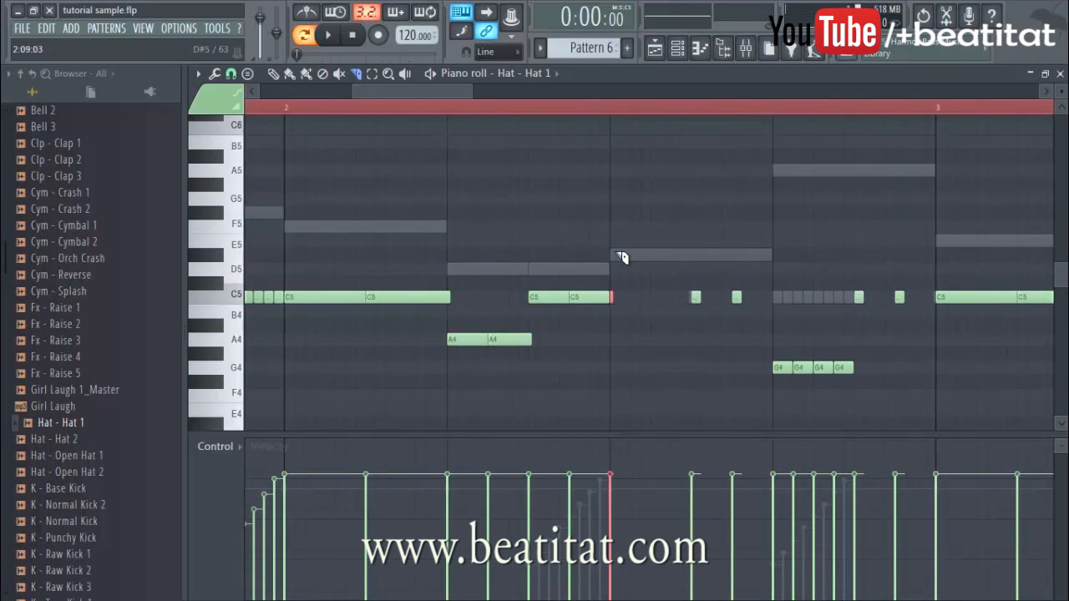
{"action": "mouse_move", "coordinate": [529, 298]}
{"action": "left_mouse_down"}
{"action": "mouse_move", "coordinate": [544, 299]}
{"action": "mouse_move", "coordinate": [543, 309]}
{"action": "left_mouse_up"}
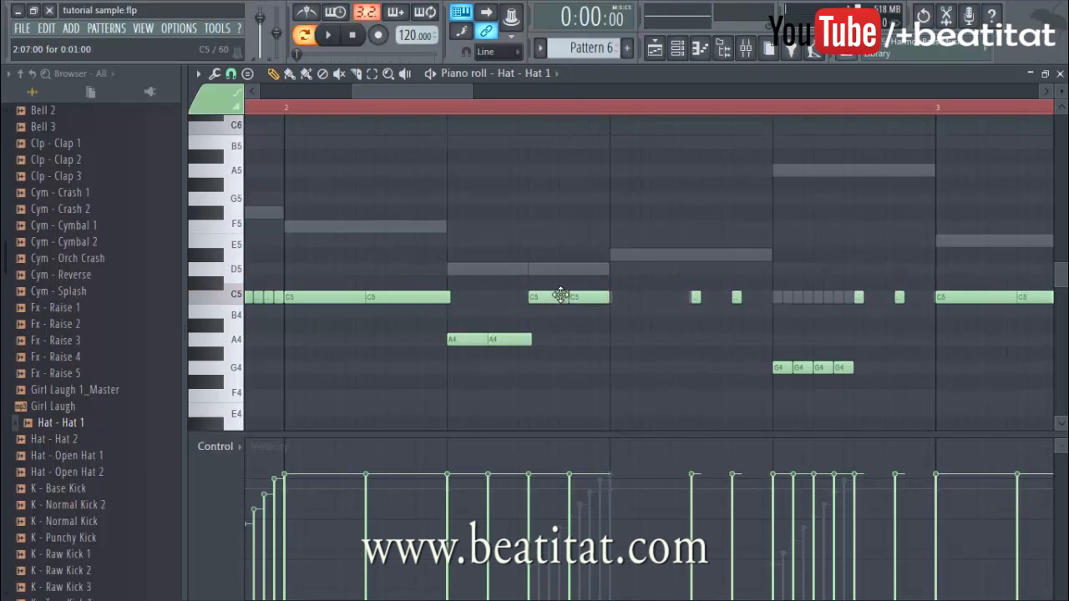
- Replace the two C5 notes in bar 2's second beat with four half-step C5 notes and ramp their velocities upward during playback
{"action": "left_click", "coordinate": [595, 298]}
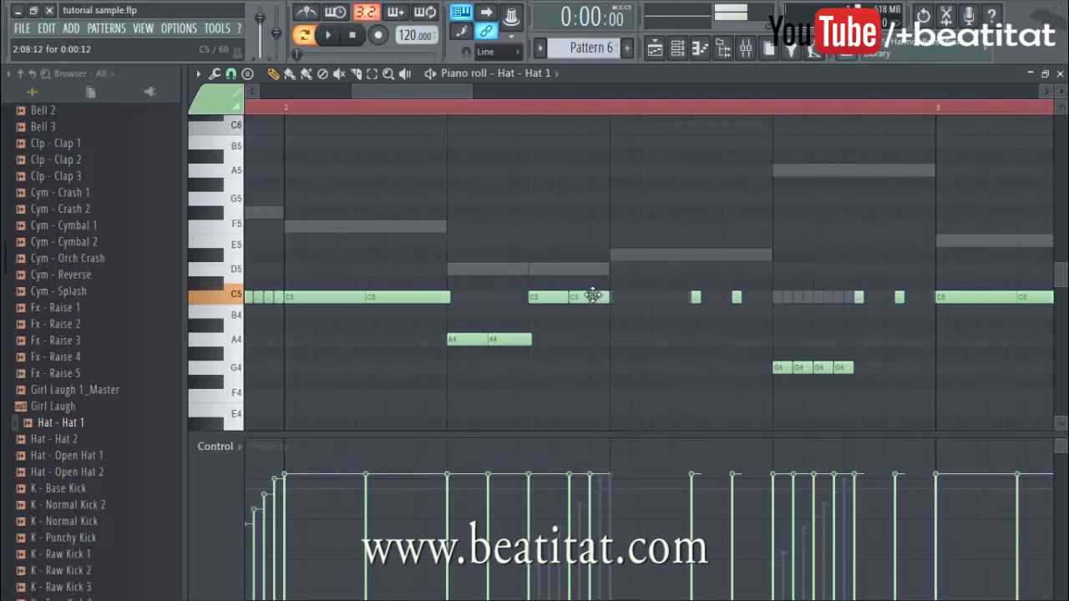
{"action": "right_click", "coordinate": [533, 298]}
{"action": "left_click", "coordinate": [535, 299]}
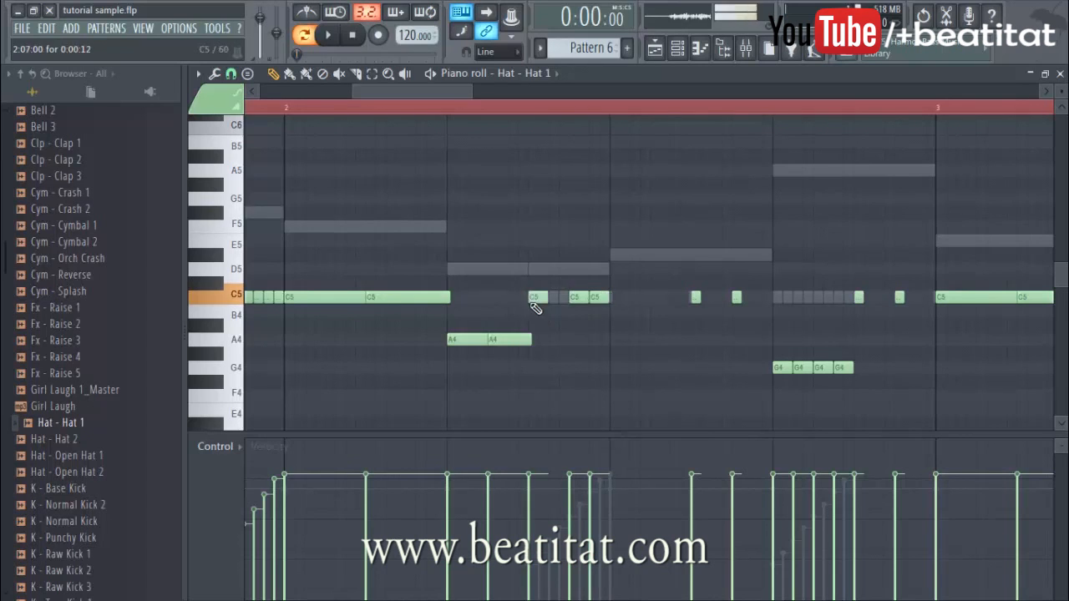
{"action": "left_click", "coordinate": [556, 299]}
{"action": "key", "text": "space"}
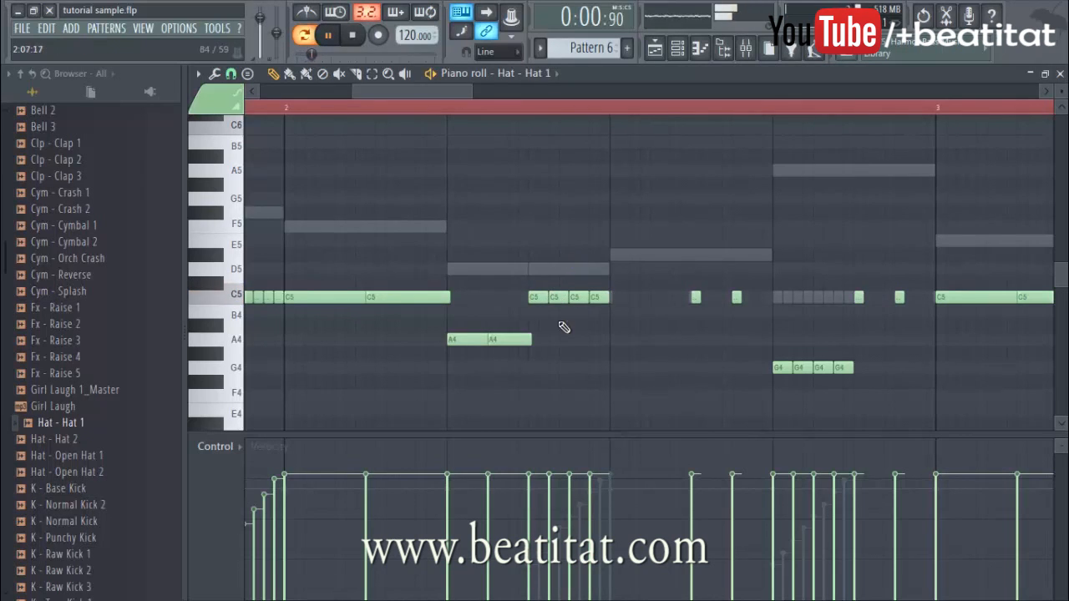
{"action": "scroll", "coordinate": [578, 428], "scroll_direction": "down", "scroll_amount": 3}
{"action": "left_click_drag", "start_coordinate": [553, 523], "coordinate": [586, 490]}
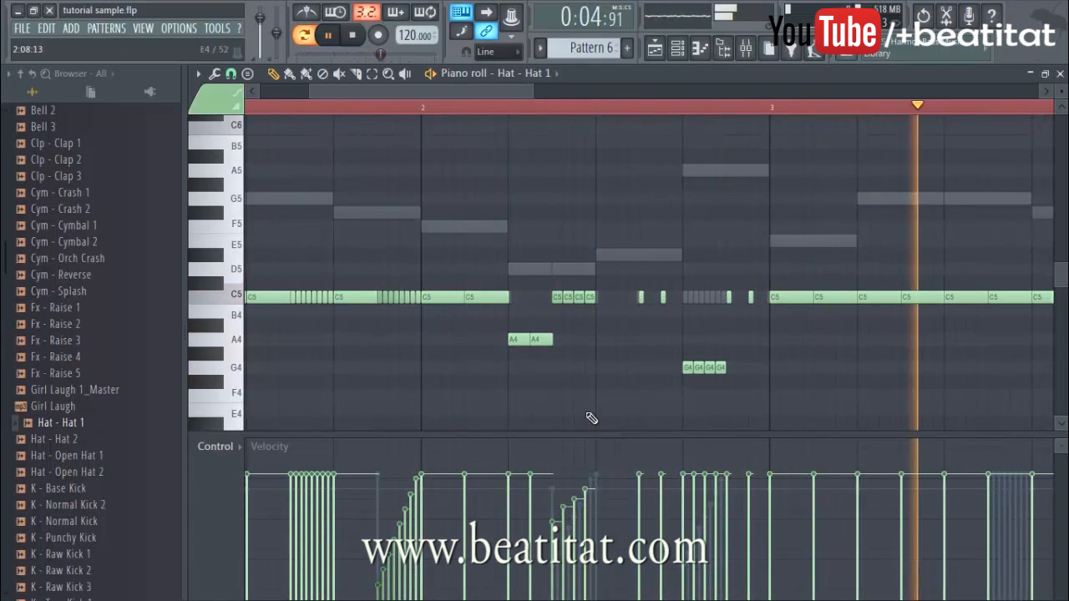
- Clear the hat notes in bars 3 and 4 and duplicate the hat pattern of bars 1 and 2 so the copy starts at bar 3
{"action": "scroll", "coordinate": [587, 412], "scroll_direction": "down", "scroll_amount": 3}
{"action": "left_click_drag", "start_coordinate": [544, 299], "coordinate": [827, 298]}
{"action": "key", "text": "space"}
{"action": "key", "text": "ctrl+a"}
{"action": "key", "text": "ctrl+b"}
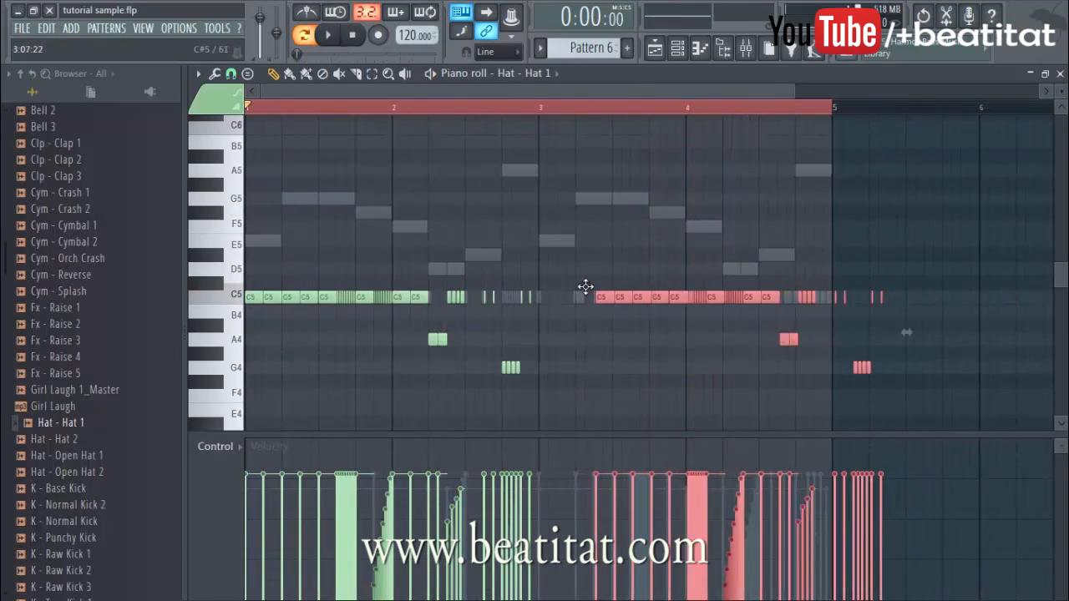
{"action": "left_click", "coordinate": [568, 363]}
{"action": "scroll", "coordinate": [596, 291], "scroll_direction": "up", "scroll_amount": 4}
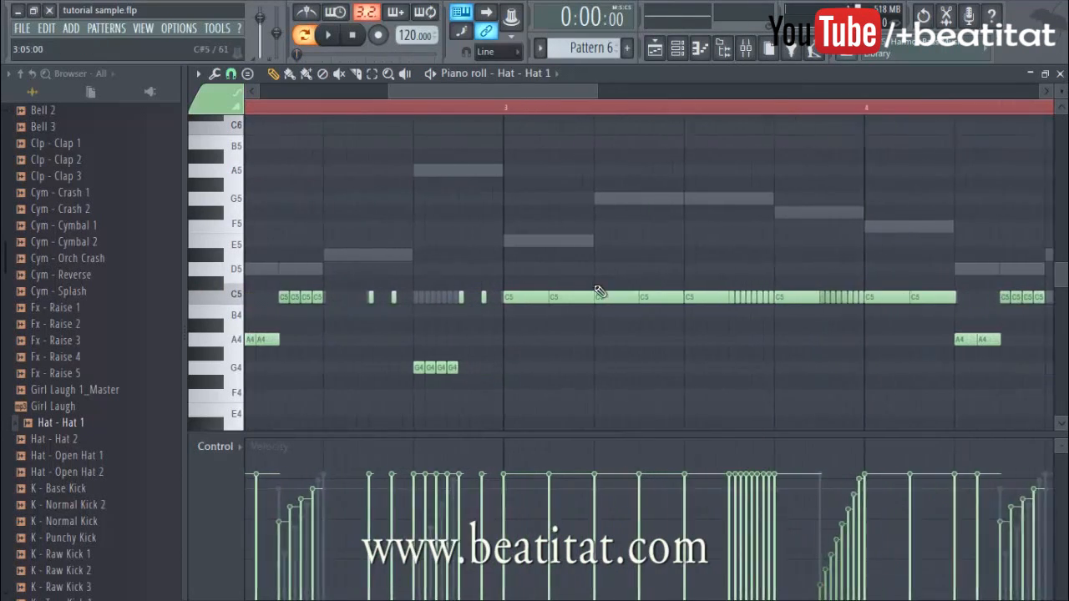
- Replace the two C5 notes on bar 3's second beat with four short C5 notes spaced one step apart
{"action": "right_click", "coordinate": [710, 297]}
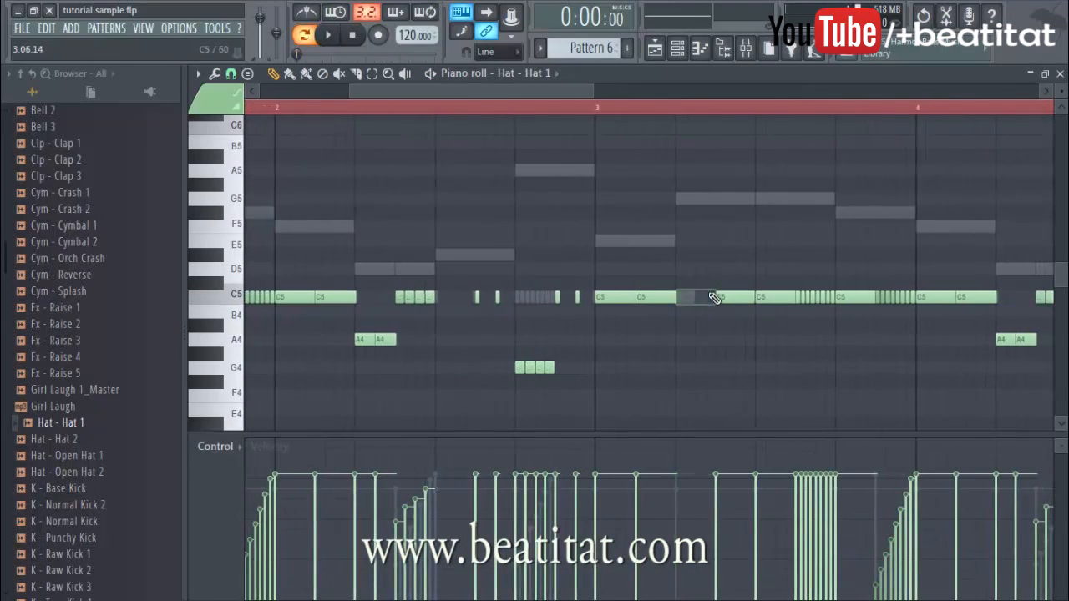
{"action": "right_click", "coordinate": [731, 296]}
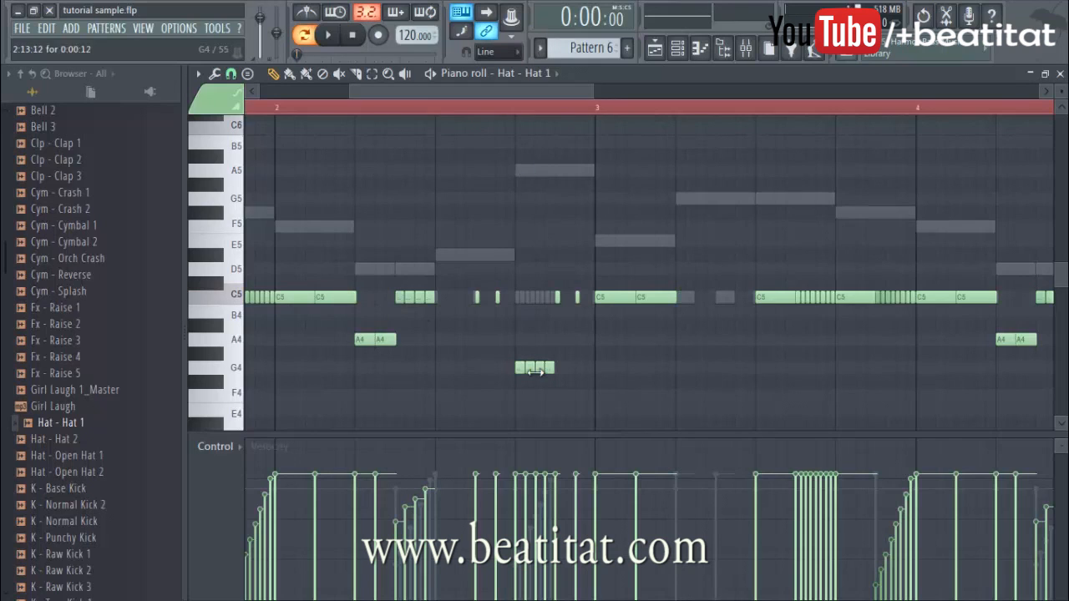
{"action": "left_click_drag", "start_coordinate": [590, 84], "coordinate": [455, 297]}
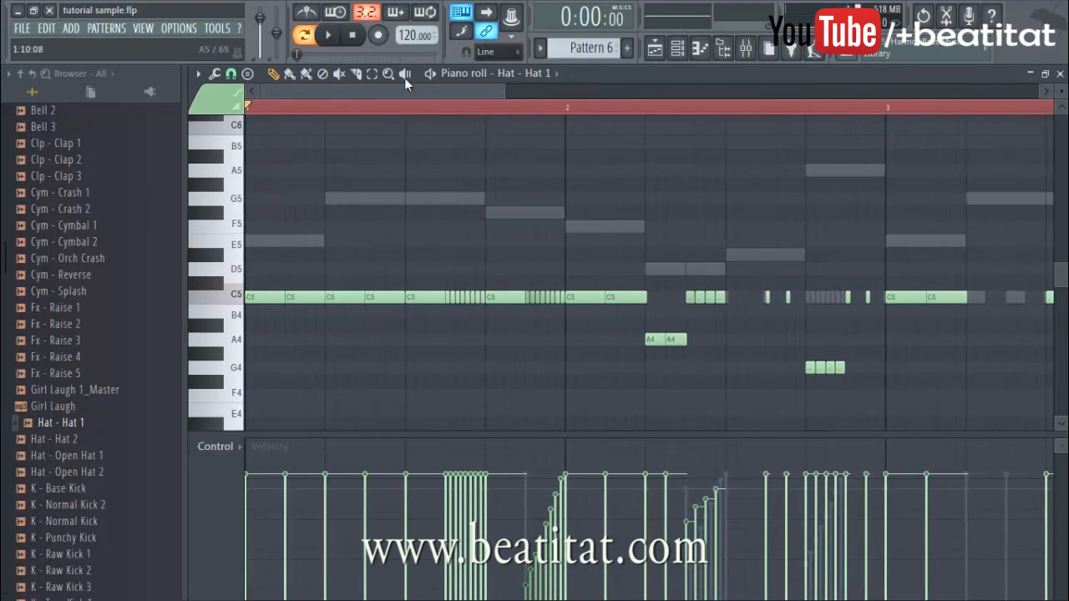
{"action": "left_click_drag", "start_coordinate": [400, 86], "coordinate": [587, 231]}
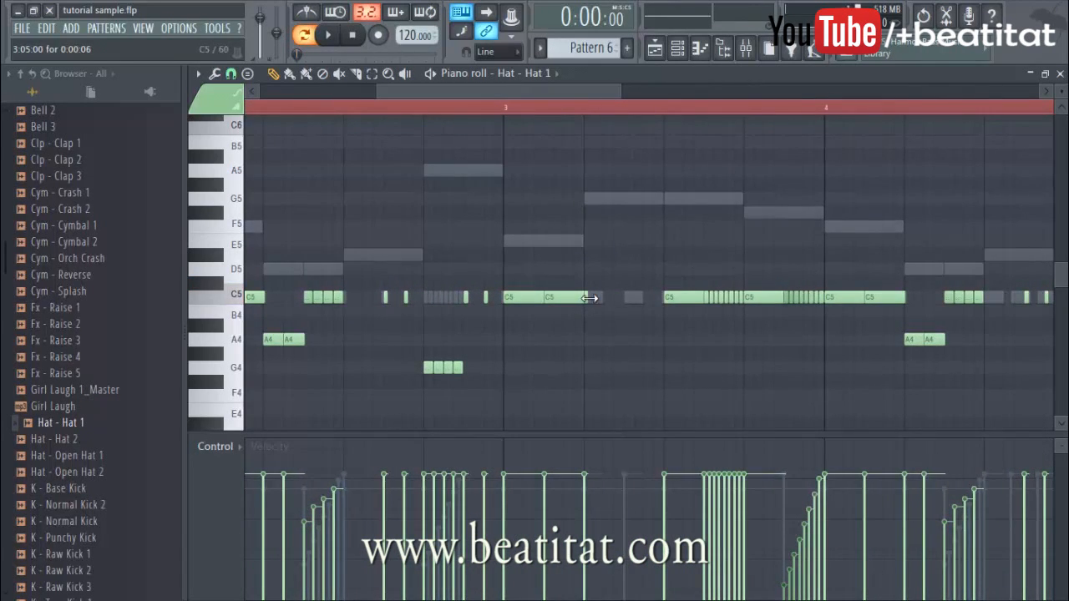
{"action": "left_click_drag", "start_coordinate": [618, 298], "coordinate": [644, 301]}
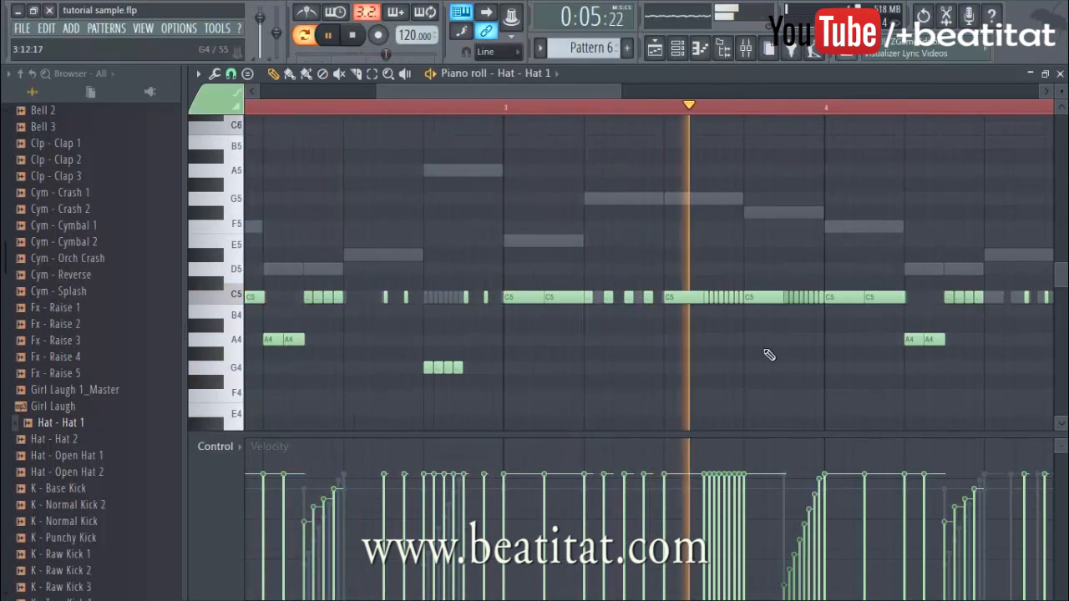
- Replace the second C5 note of bar 4's first beat with two pairs of short, quick C5 hat notes
{"action": "right_click", "coordinate": [876, 297]}
{"action": "left_click", "coordinate": [867, 298]}
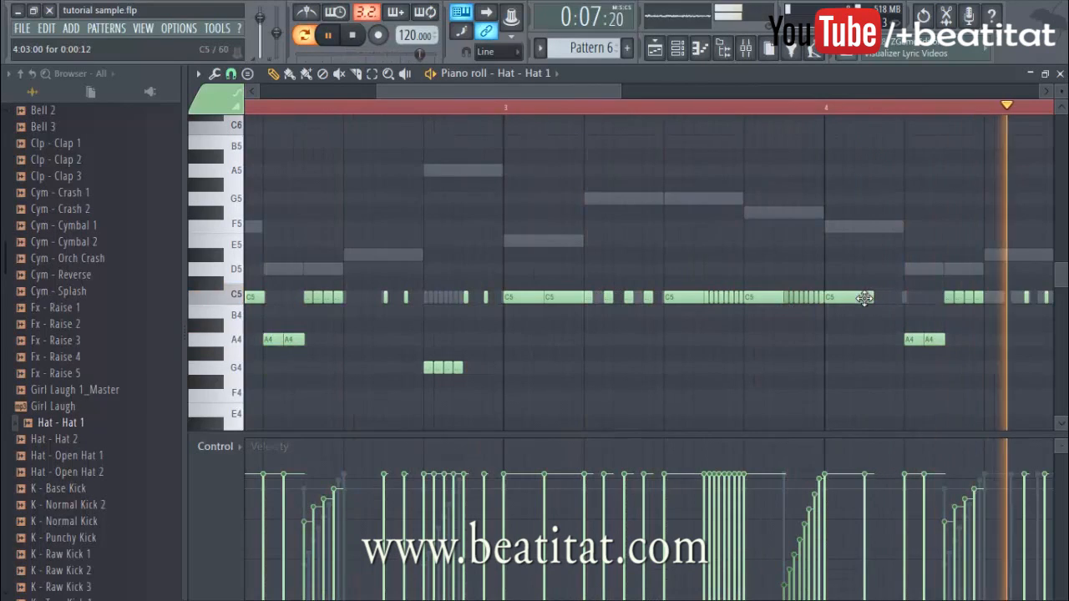
{"action": "left_click_drag", "start_coordinate": [873, 298], "coordinate": [868, 299]}
{"action": "right_click", "coordinate": [875, 298]}
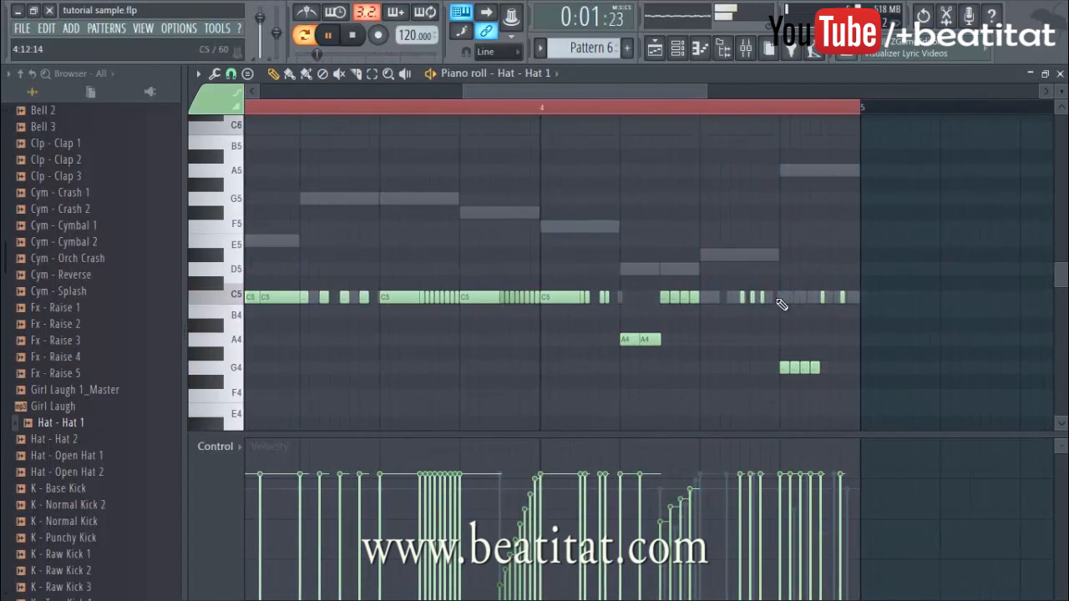
- Add a rapid run of short C5 notes at the start of bar 4's third beat and extend the short hits near its end
{"action": "left_click", "coordinate": [707, 301]}
{"action": "left_click", "coordinate": [703, 301]}
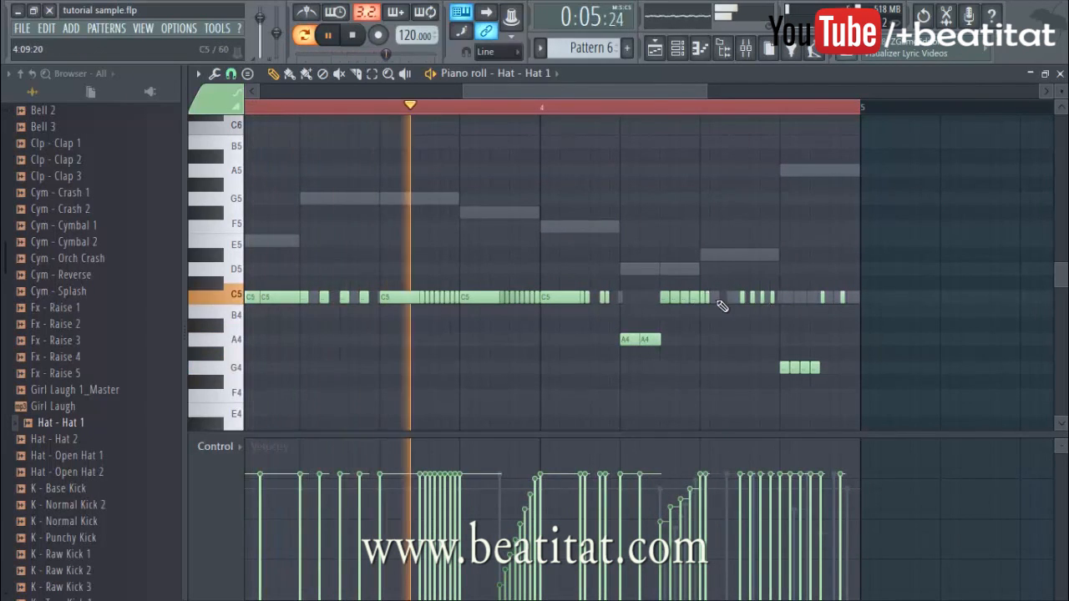
{"action": "left_click", "coordinate": [717, 303]}
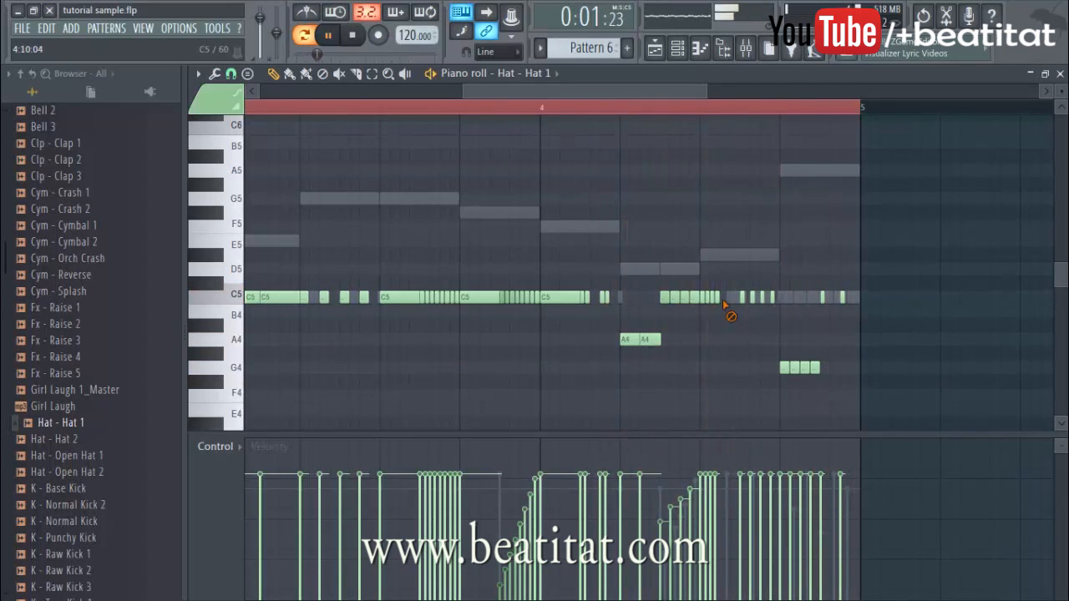
- Route the Hat - Hat 1 channel to mixer track 9 and lower that track's volume to about 71% (-6.9 dB)
{"action": "key", "text": "F6"}
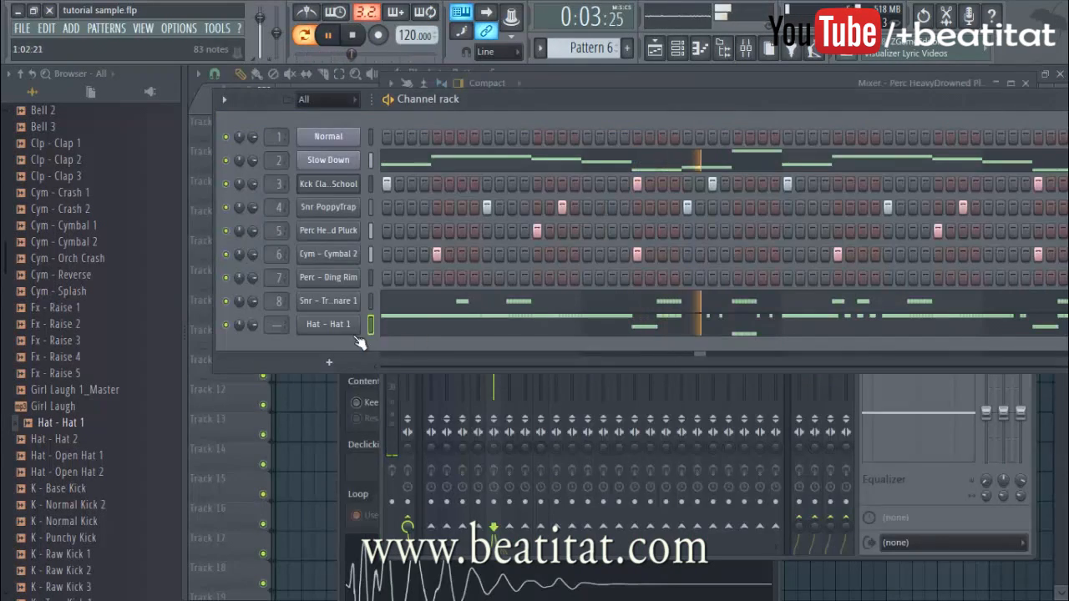
{"action": "left_click", "coordinate": [338, 326]}
{"action": "left_click", "coordinate": [716, 291]}
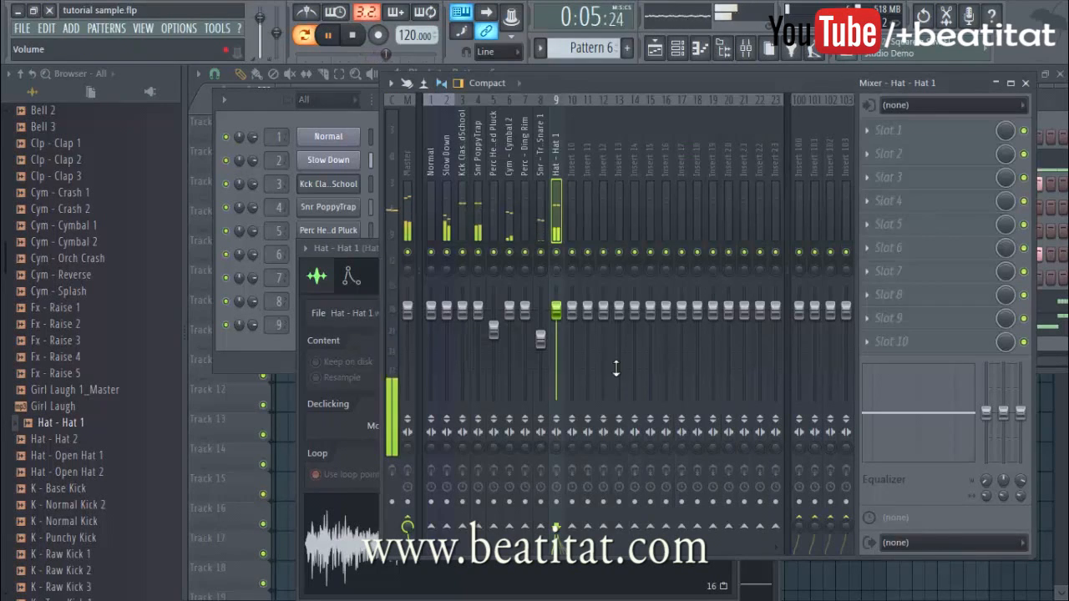
{"action": "left_click_drag", "start_coordinate": [556, 311], "coordinate": [557, 337]}
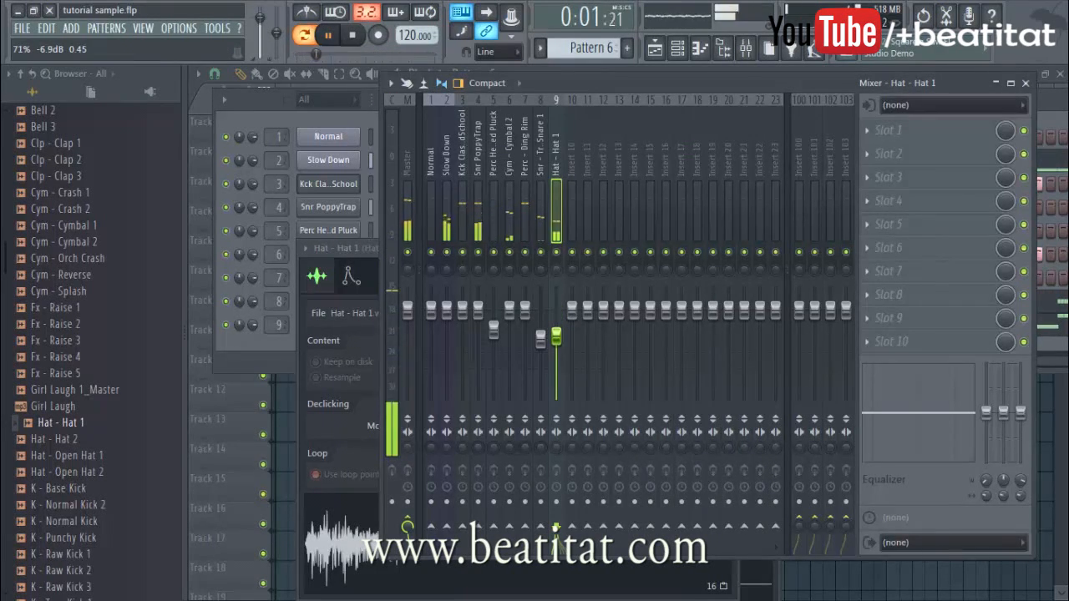
- Load Fruity Parametric EQ 2 in slot 1 of the Hat 1 mixer track and set band 1 to High pass
{"action": "left_click", "coordinate": [898, 132]}
{"action": "left_click", "coordinate": [916, 94]}
{"action": "left_click_drag", "start_coordinate": [647, 266], "coordinate": [647, 254]}
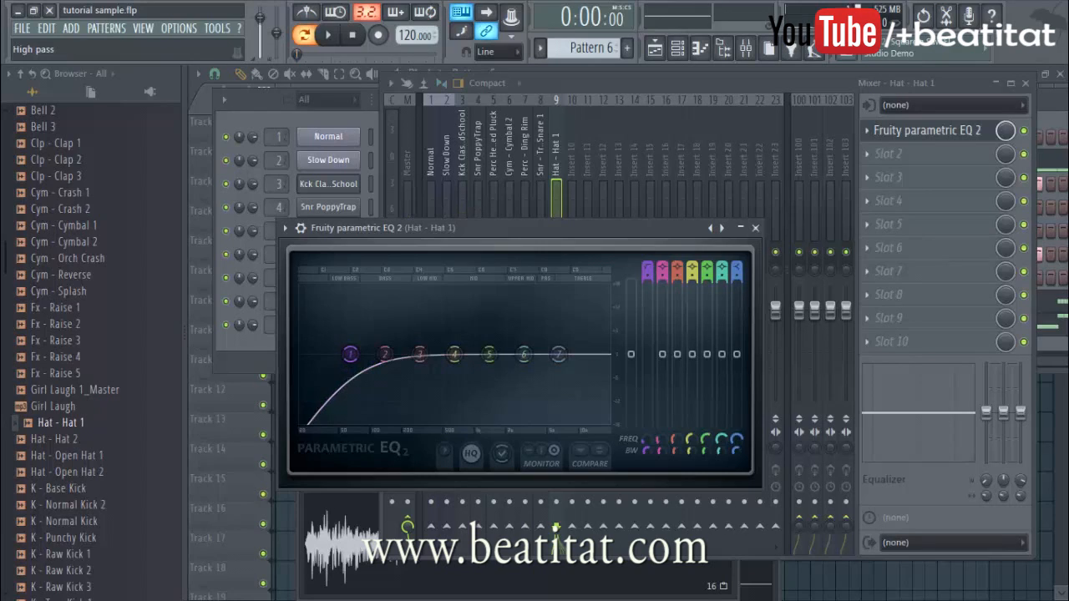
- Raise the EQ's high-pass cutoff to band 5's frequency with a steeper slope and slightly boost band 6 while playing the pattern
{"action": "left_click_drag", "start_coordinate": [350, 354], "coordinate": [609, 352]}
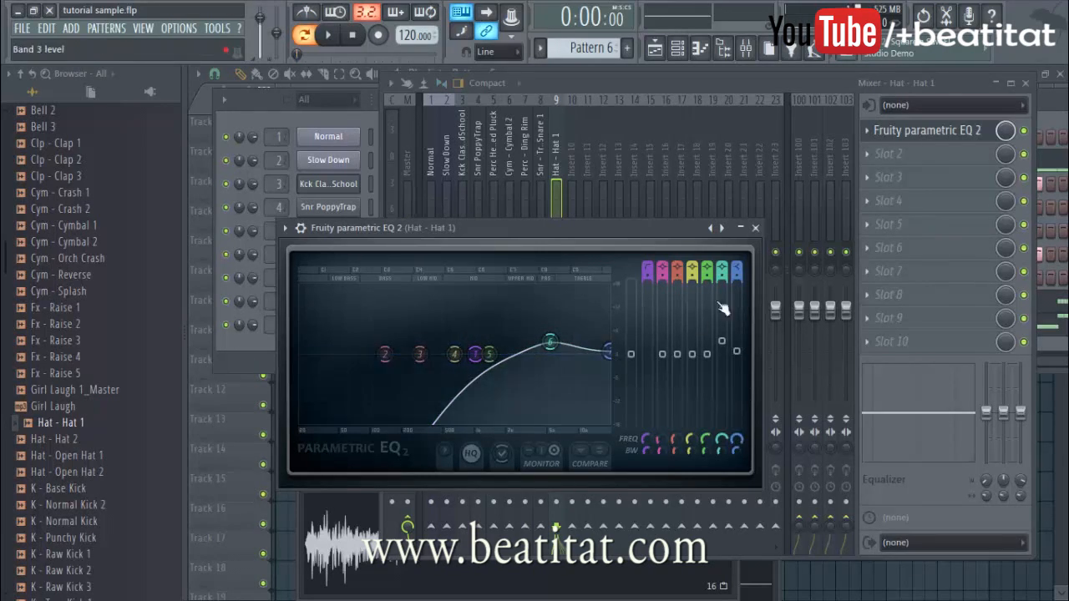
{"action": "key", "text": "space"}
{"action": "left_click_drag", "start_coordinate": [475, 357], "coordinate": [489, 355]}
{"action": "left_click_drag", "start_coordinate": [647, 277], "coordinate": [648, 269]}
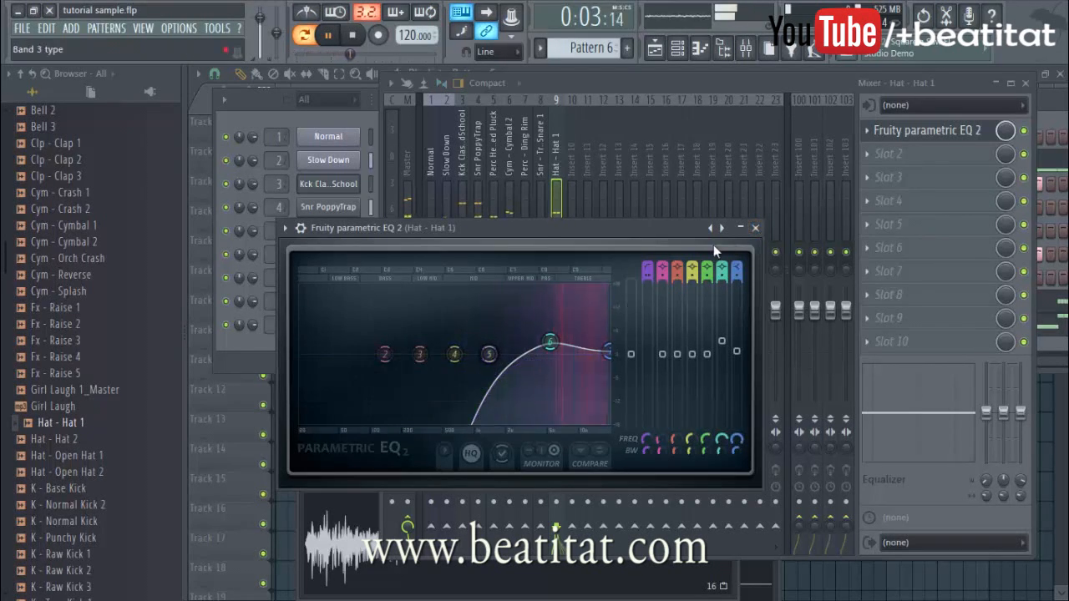
{"action": "left_click", "coordinate": [755, 228]}
- Load Fruity Chorus in slot 3 of the Hat 1 mixer track and switch to a preset with a 1.22 ms delay and wet-only output
{"action": "left_click", "coordinate": [914, 186]}
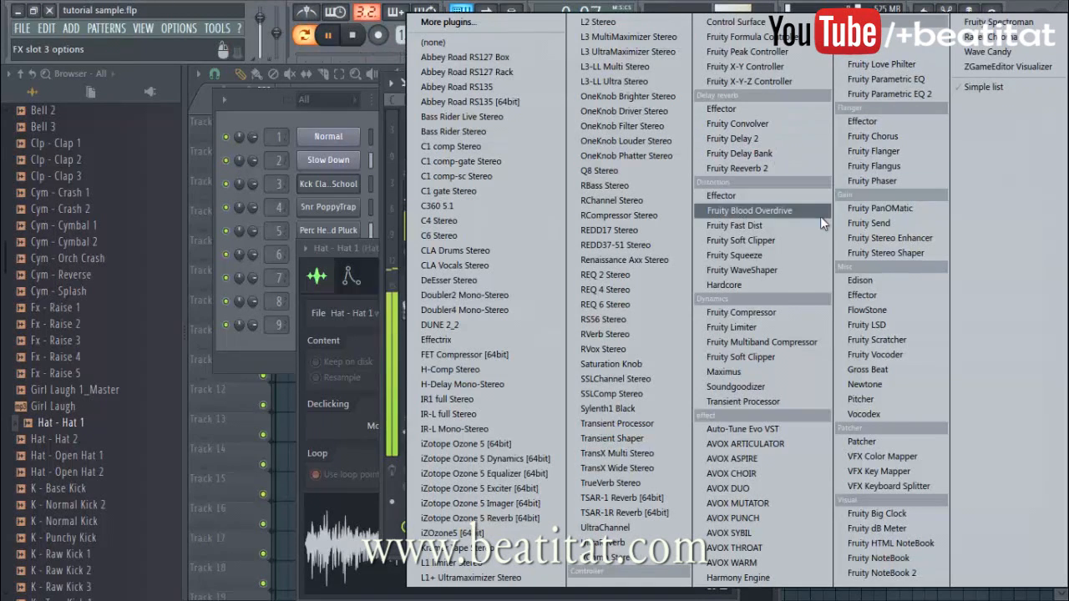
{"action": "left_click", "coordinate": [873, 136]}
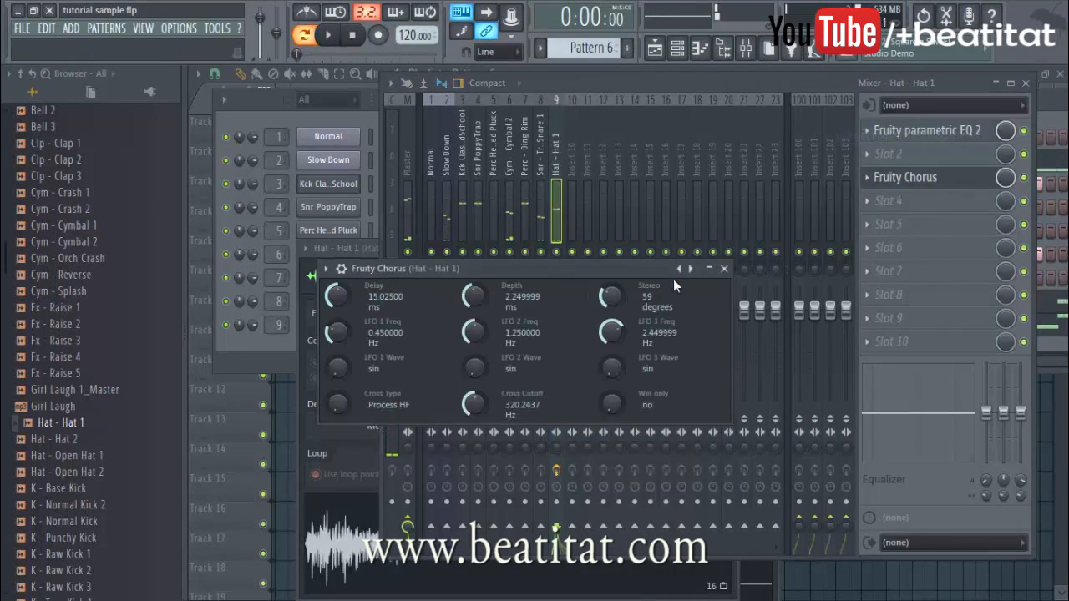
{"action": "left_click", "coordinate": [690, 268]}
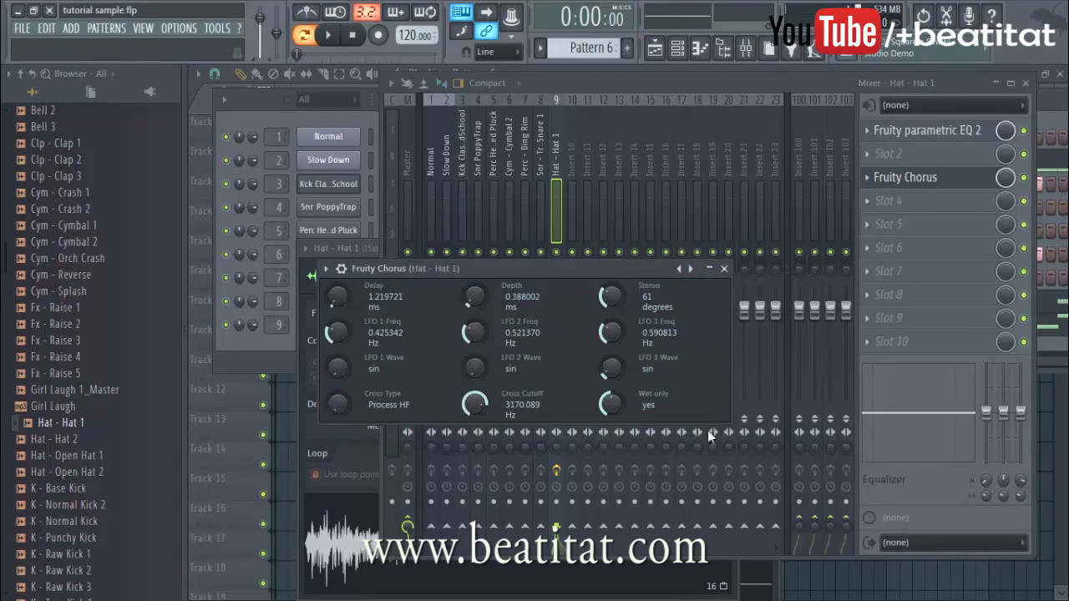
{"action": "left_click", "coordinate": [725, 269]}
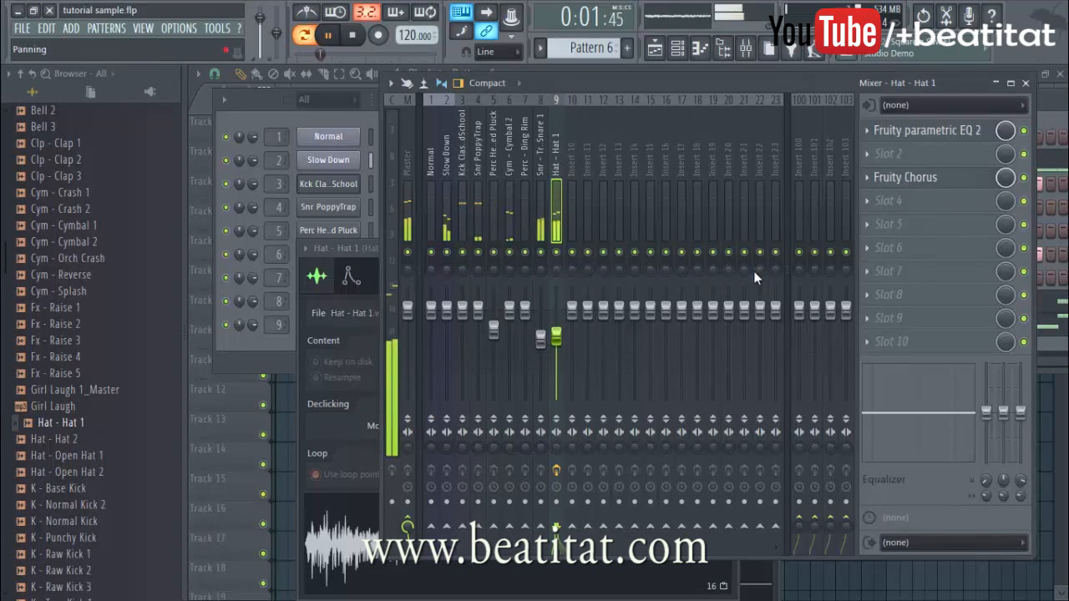
- Load Fruity Reeverb 2 in slot 4 of the Hat 1 mixer track and increase its room size
{"action": "left_click", "coordinate": [902, 207]}
{"action": "left_click", "coordinate": [729, 166]}
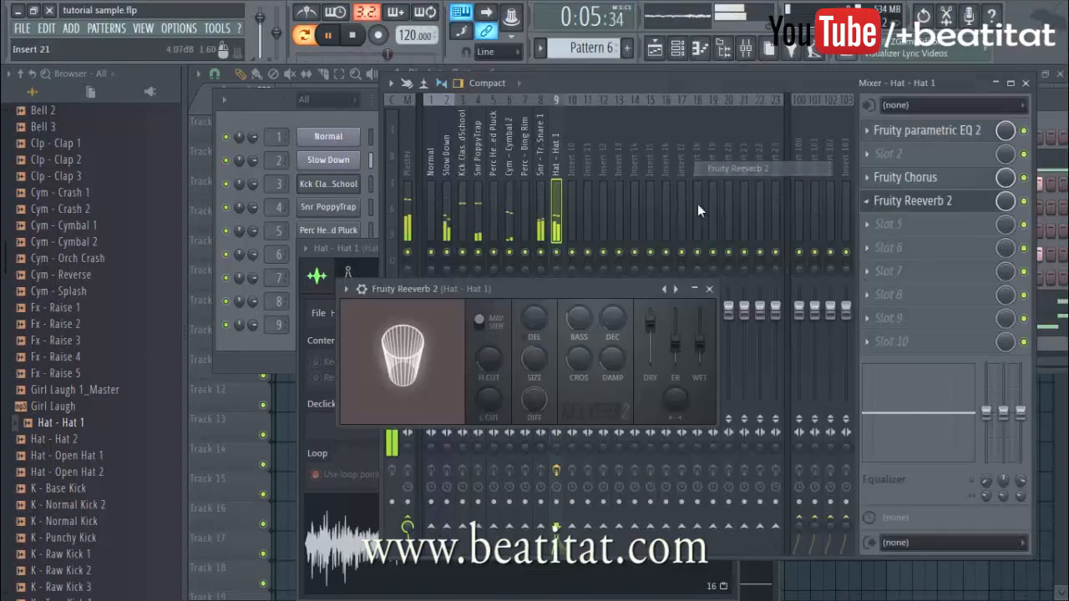
{"action": "left_click_drag", "start_coordinate": [535, 359], "coordinate": [535, 334]}
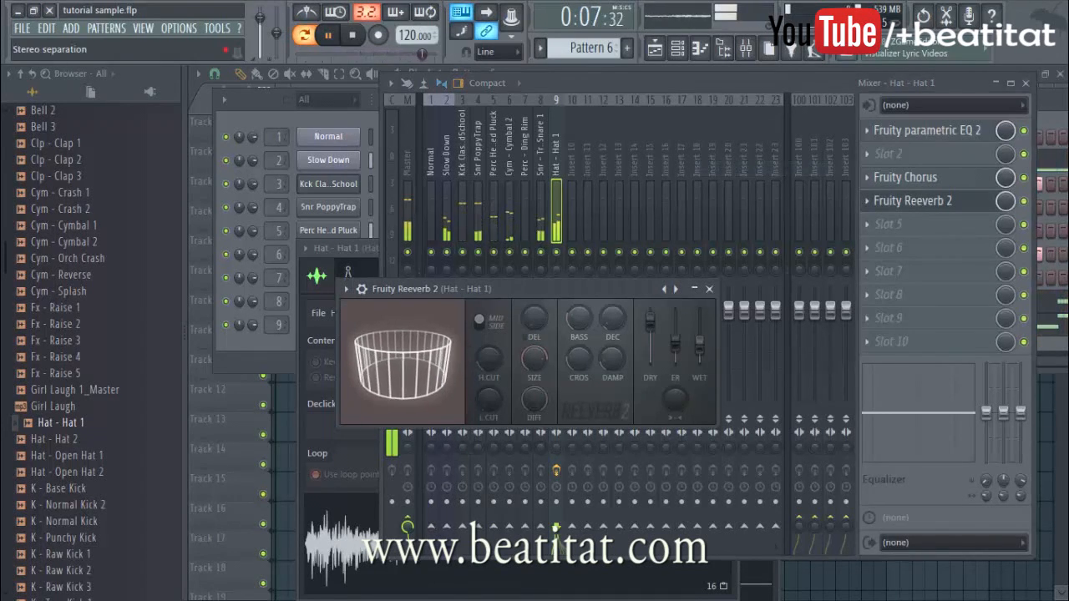
- With the Hat 1 mixer track soloed in playback, lower its Fruity Reeverb 2 mix level and set its volume to about 74%
{"action": "key", "text": "space"}
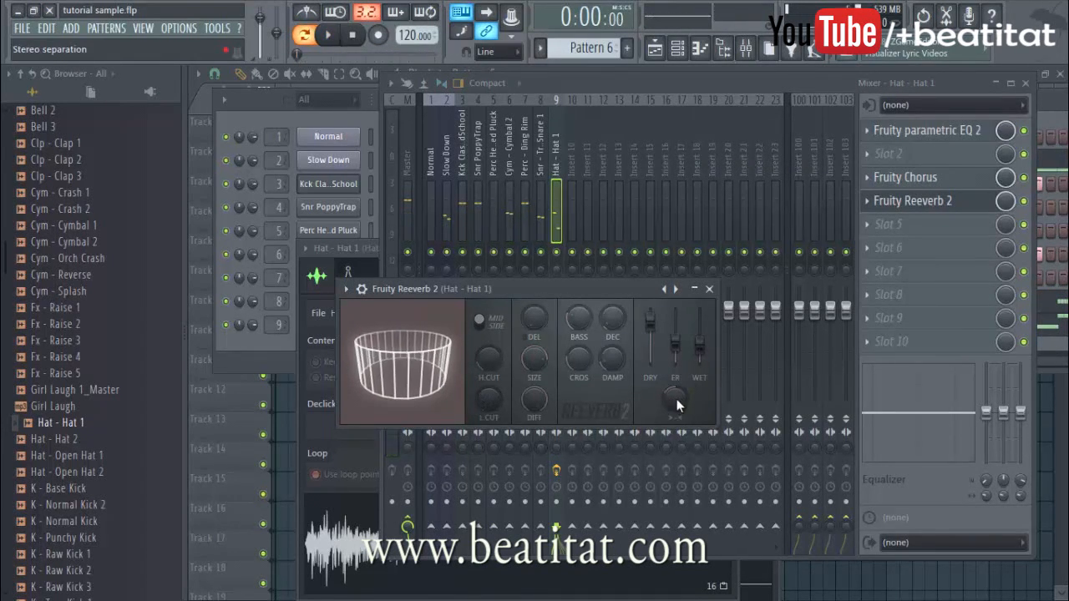
{"action": "left_click", "coordinate": [561, 265]}
{"action": "key", "text": "space"}
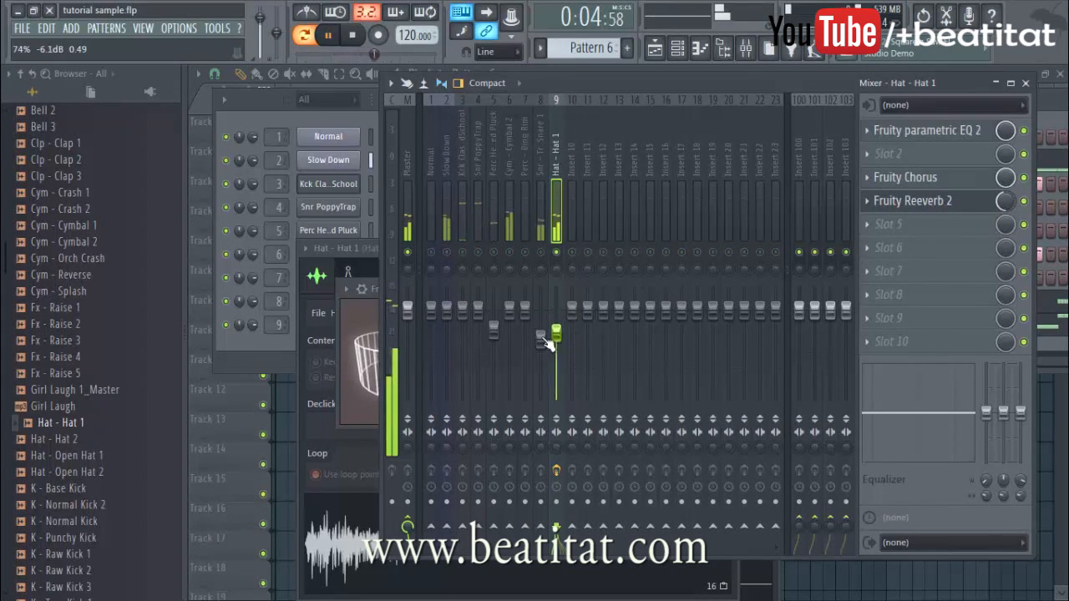
- Audition hi-hat samples and add Hat OldHiHat from AT Sound Kit 2 as a new channel below Hat - Hat 1
{"action": "left_click", "coordinate": [290, 349]}
{"action": "key", "text": "space"}
{"action": "left_click", "coordinate": [90, 439]}
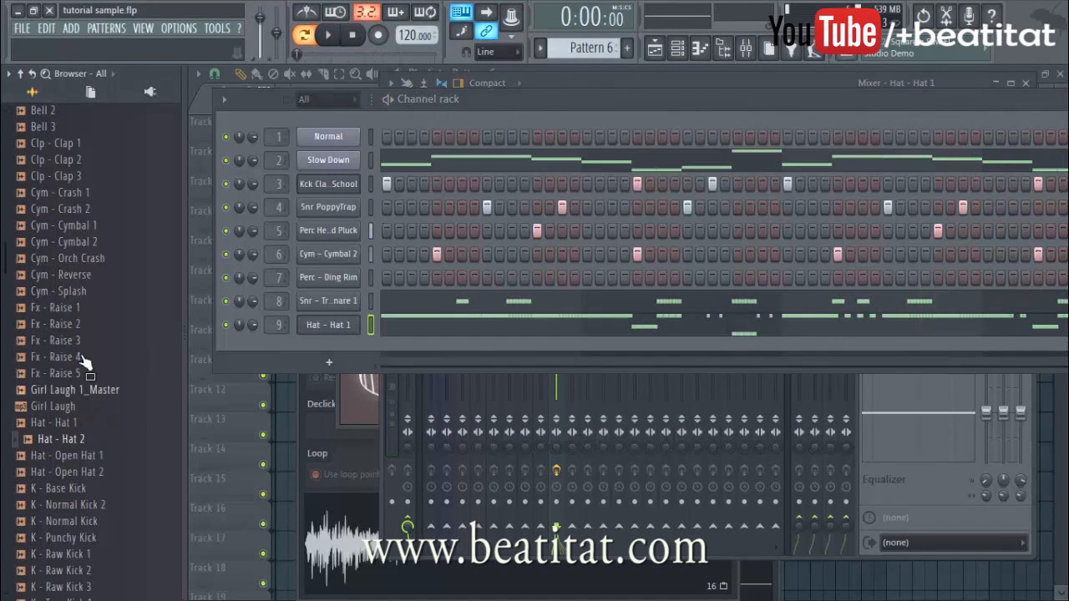
{"action": "scroll", "coordinate": [60, 284], "scroll_direction": "up", "scroll_amount": 5}
{"action": "left_click", "coordinate": [81, 225]}
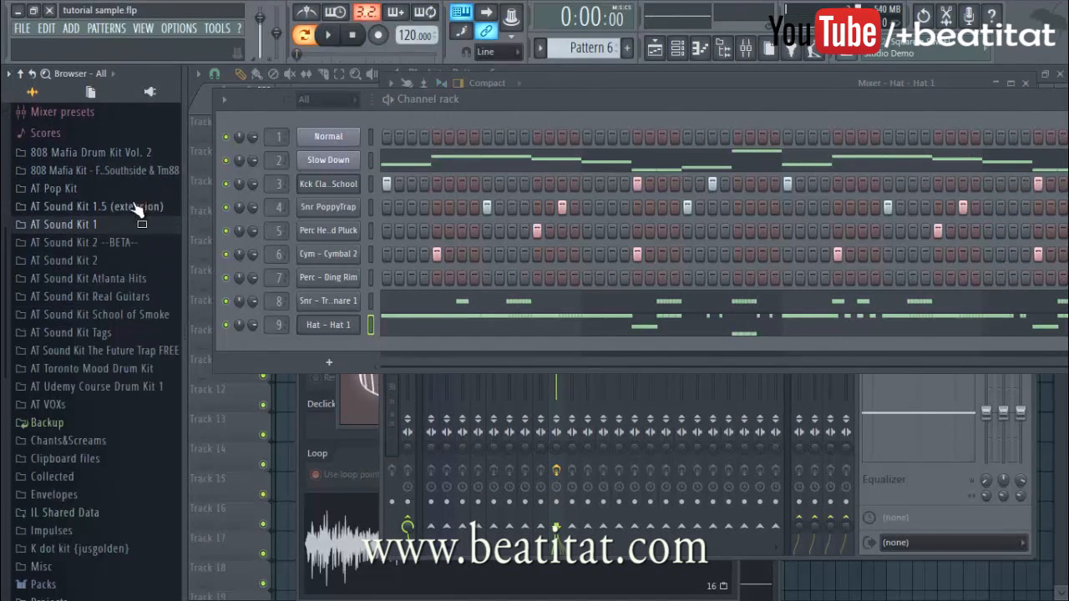
{"action": "left_click", "coordinate": [127, 262]}
{"action": "scroll", "coordinate": [50, 446], "scroll_direction": "down", "scroll_amount": 8}
{"action": "scroll", "coordinate": [50, 446], "scroll_direction": "up", "scroll_amount": 3}
{"action": "left_click", "coordinate": [84, 409]}
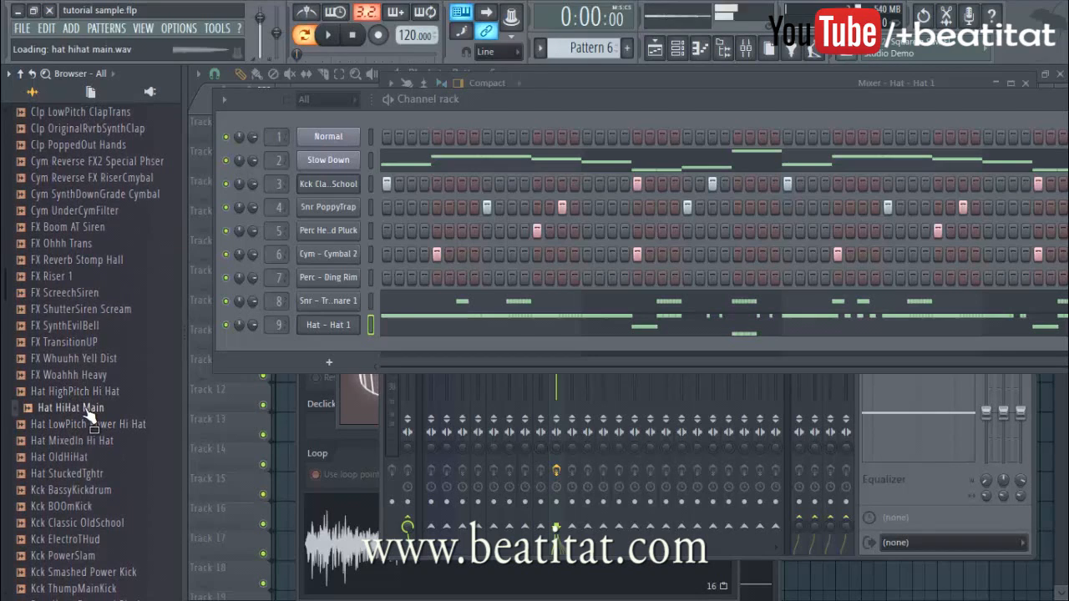
{"action": "left_click", "coordinate": [91, 458]}
{"action": "left_click_drag", "start_coordinate": [94, 459], "coordinate": [361, 355]}
- Fill the Hat OldHiHat channel with a hit every 2 steps and play the pattern
{"action": "right_click", "coordinate": [359, 351]}
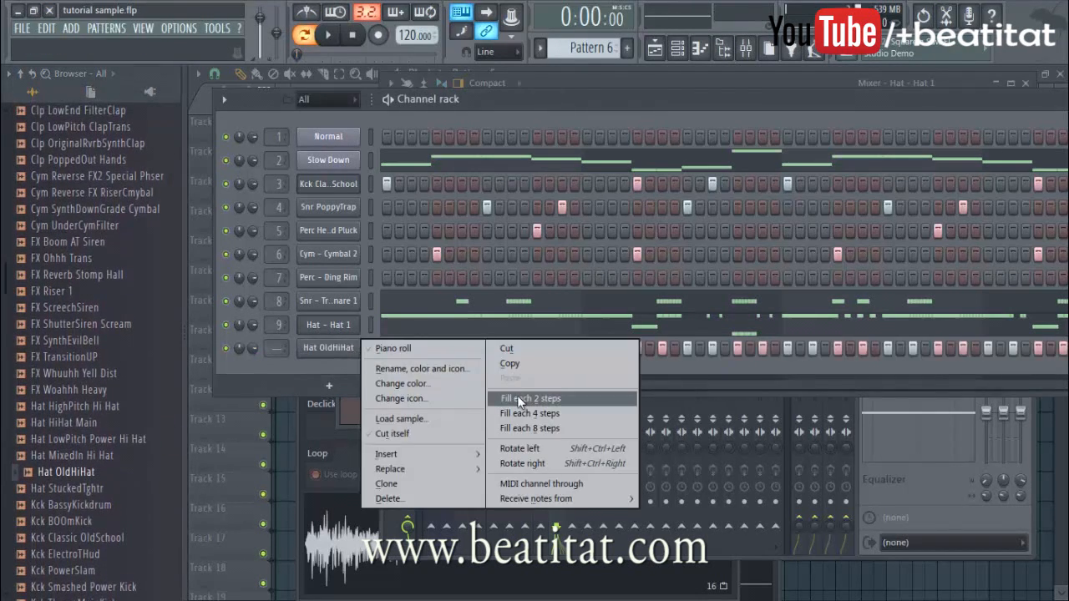
{"action": "left_click", "coordinate": [517, 396]}
{"action": "key", "text": "space"}
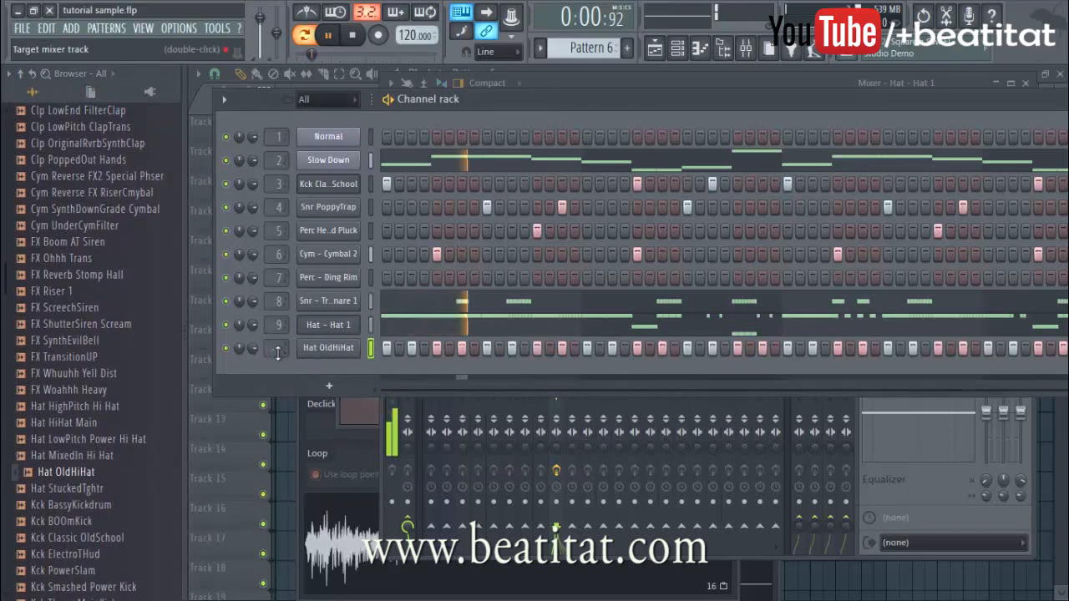
- Route Hat OldHiHat to mixer track 10, unmute all mixer tracks, and lower its level to about -7.0 dB
{"action": "left_click", "coordinate": [338, 348]}
{"action": "key", "text": "ctrl+l"}
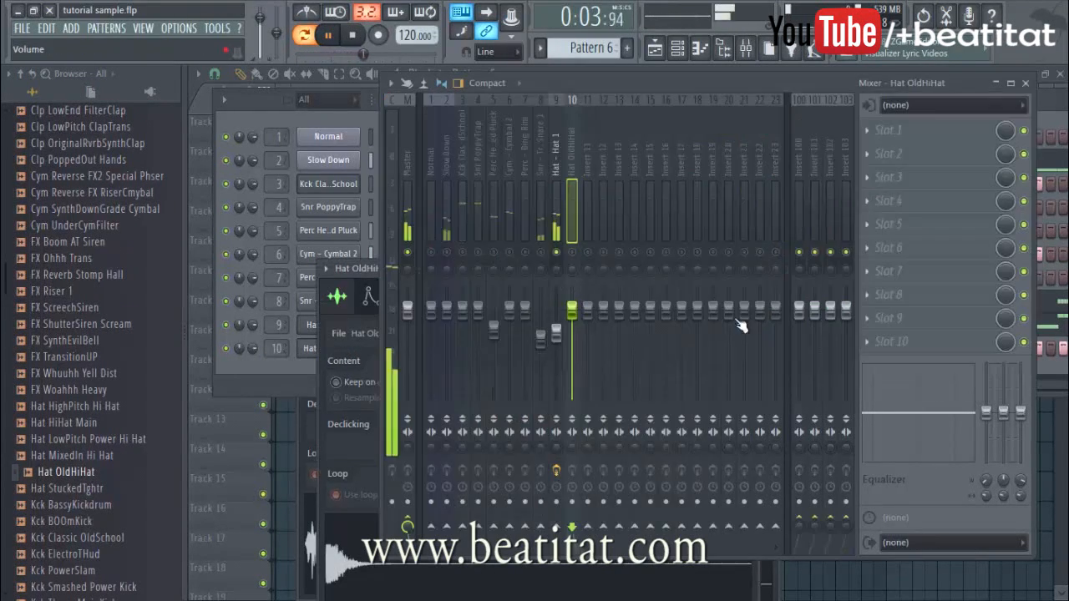
{"action": "key", "text": "space"}
{"action": "left_click", "coordinate": [573, 254], "text": "ctrl"}
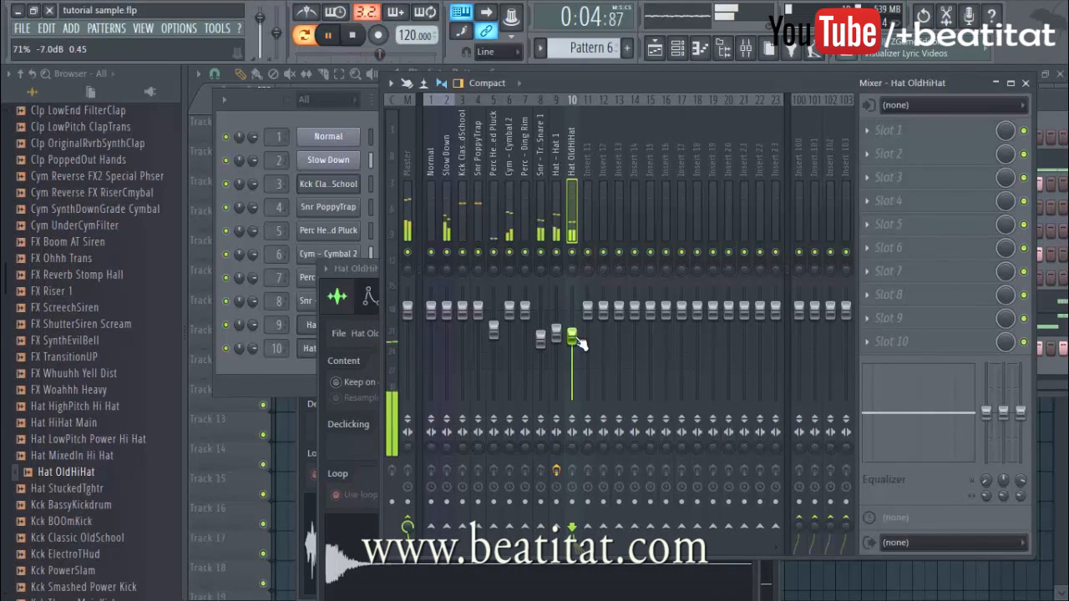
- Lower the level of the Hat - Hat 1 mixer track slightly
{"action": "left_click", "coordinate": [281, 369]}
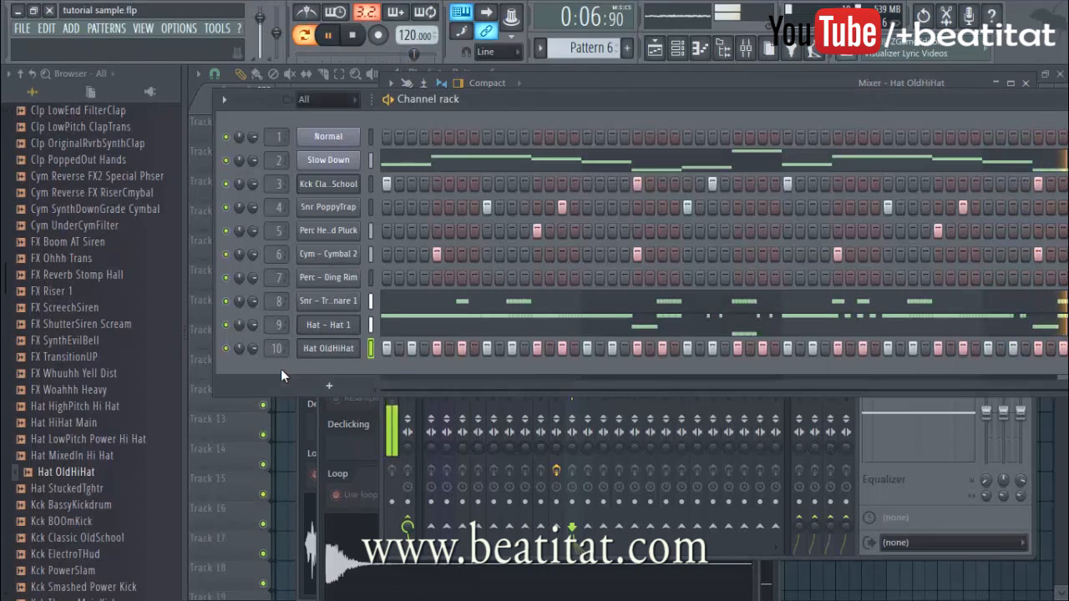
{"action": "left_click", "coordinate": [735, 435]}
{"action": "left_click_drag", "start_coordinate": [554, 344], "coordinate": [554, 353]}
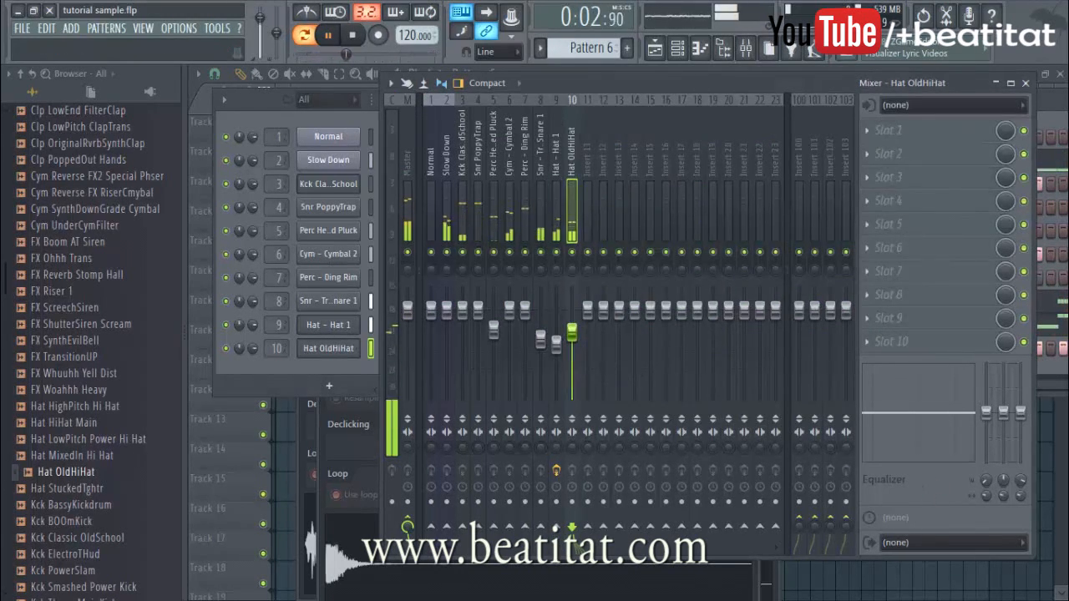
- Add Fruity parametric EQ 2 to the first effect slot of Hat OldHiHat and cut the low frequencies with band 1 as a high-pass
{"action": "left_click", "coordinate": [923, 132]}
{"action": "left_click", "coordinate": [910, 87]}
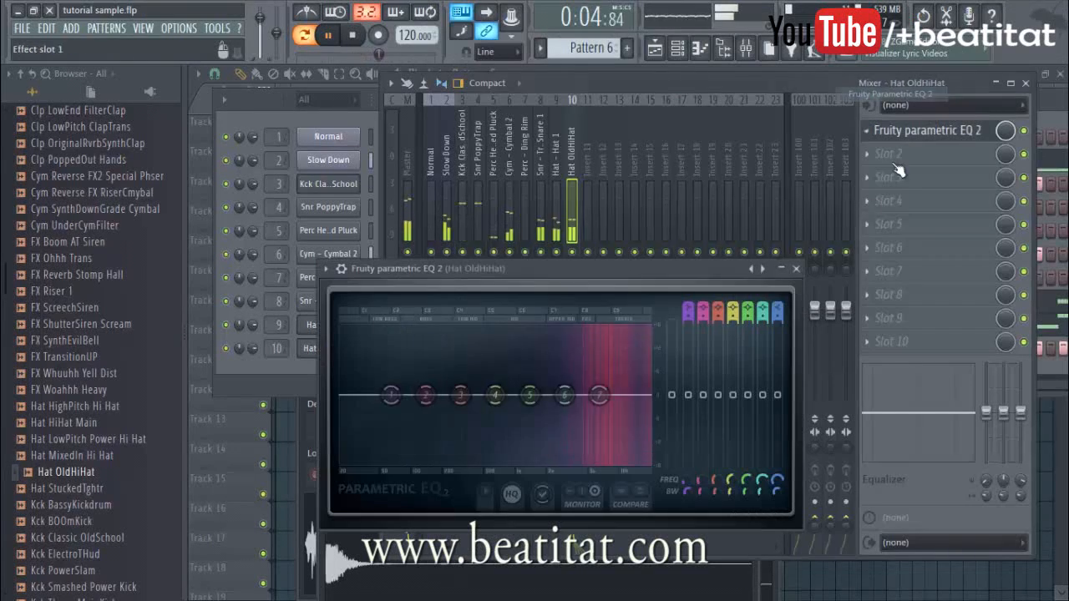
{"action": "left_click", "coordinate": [689, 310]}
{"action": "left_click_drag", "start_coordinate": [690, 311], "coordinate": [689, 312]}
{"action": "left_click_drag", "start_coordinate": [392, 396], "coordinate": [532, 396]}
- Slightly cut the Hat OldHiHat EQ's high-shelf band 7 at the upper end of the spectrum and slightly boost band 6
{"action": "left_click_drag", "start_coordinate": [599, 397], "coordinate": [649, 409]}
{"action": "left_click_drag", "start_coordinate": [565, 396], "coordinate": [590, 386]}
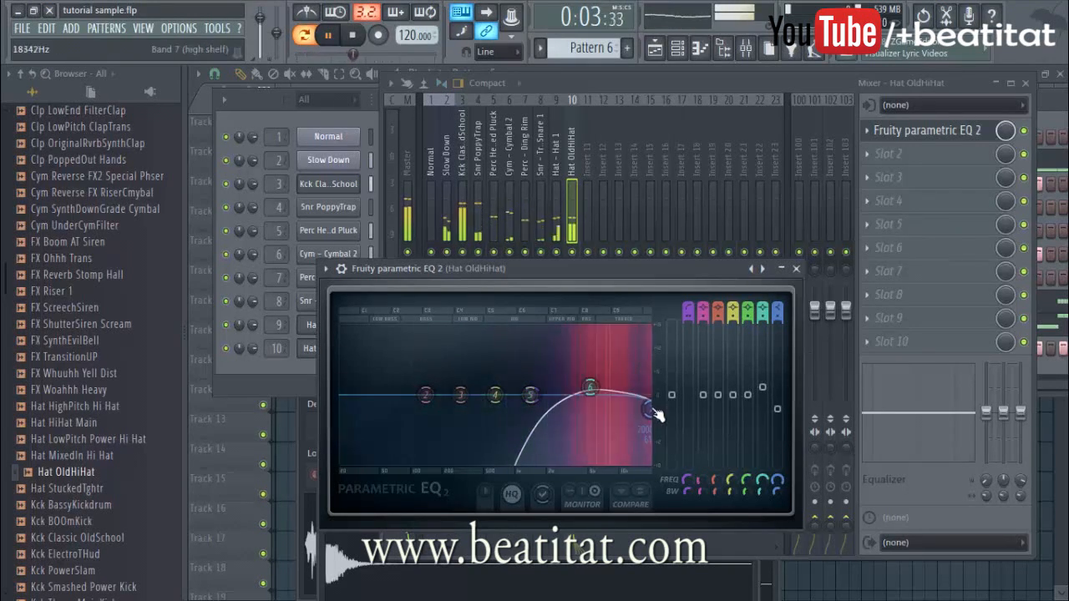
{"action": "left_click", "coordinate": [796, 270]}
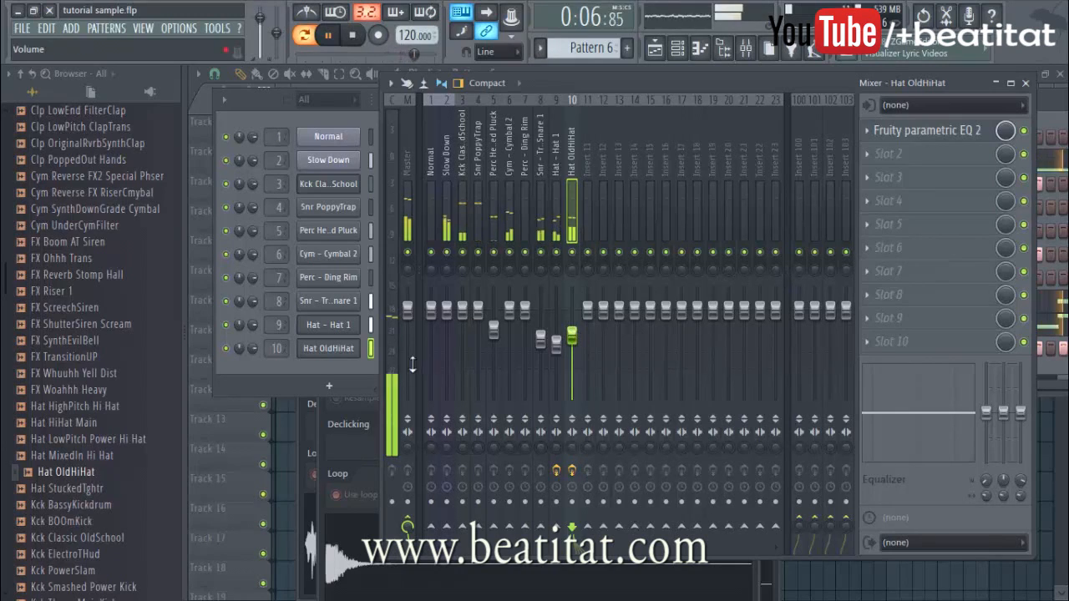
- Set the Hat - Hat 1 mixer level to about -6.0 dB, lower the Hat OldHiHat level, and stop playback
{"action": "left_click_drag", "start_coordinate": [556, 344], "coordinate": [556, 334]}
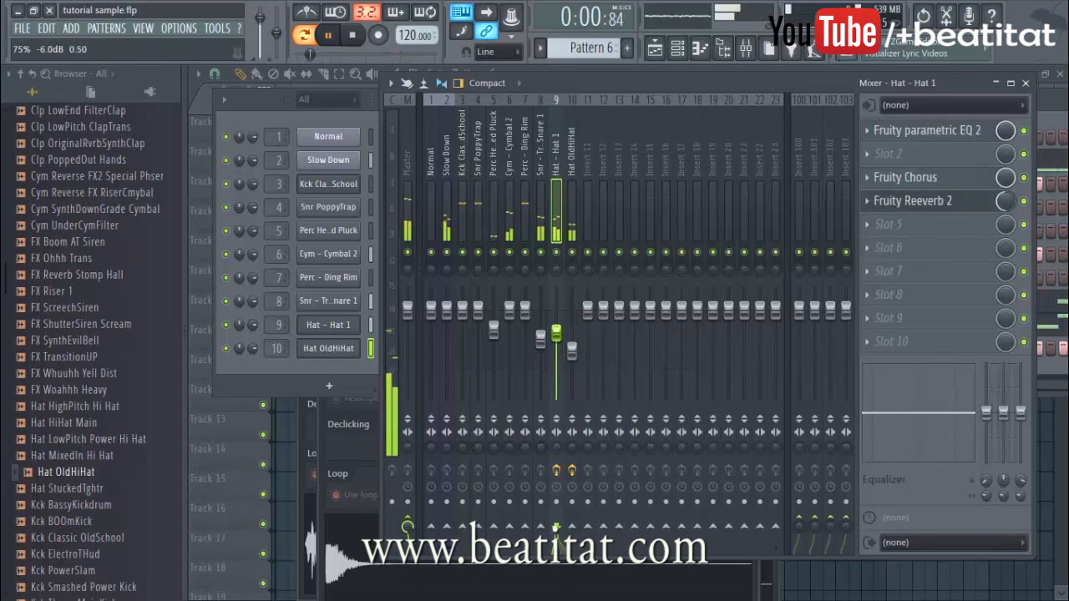
{"action": "left_click", "coordinate": [365, 357]}
{"action": "key", "text": "space"}
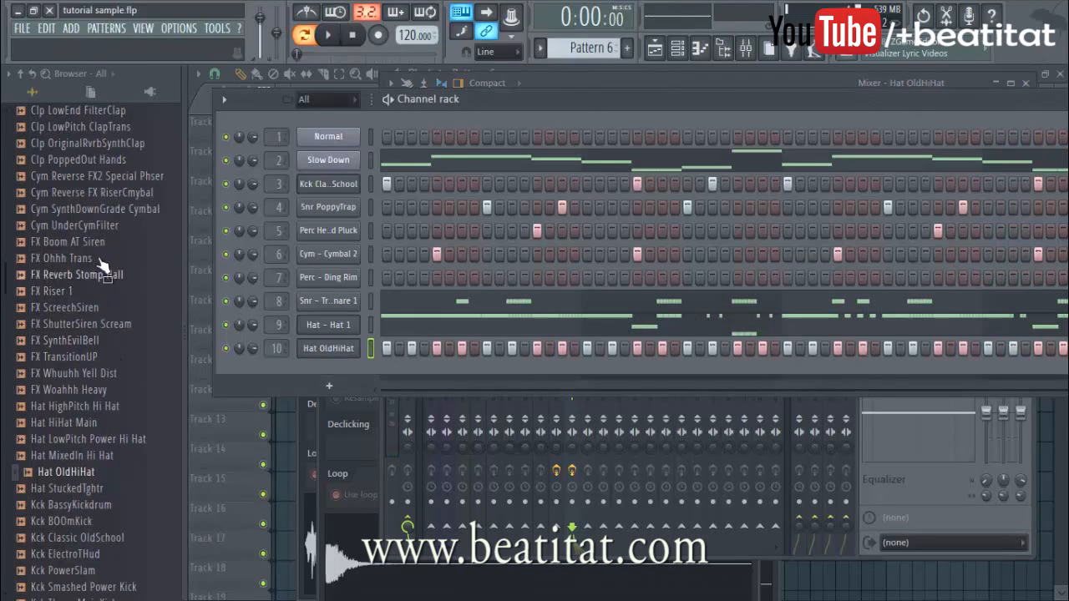
- Add the 808 GrrBoom sample from AT Sound Kit 2 as a new channel and route it to mixer track 11
{"action": "scroll", "coordinate": [95, 286], "scroll_direction": "up", "scroll_amount": 5}
{"action": "left_click_drag", "start_coordinate": [71, 243], "coordinate": [331, 368]}
{"action": "left_click", "coordinate": [338, 375]}
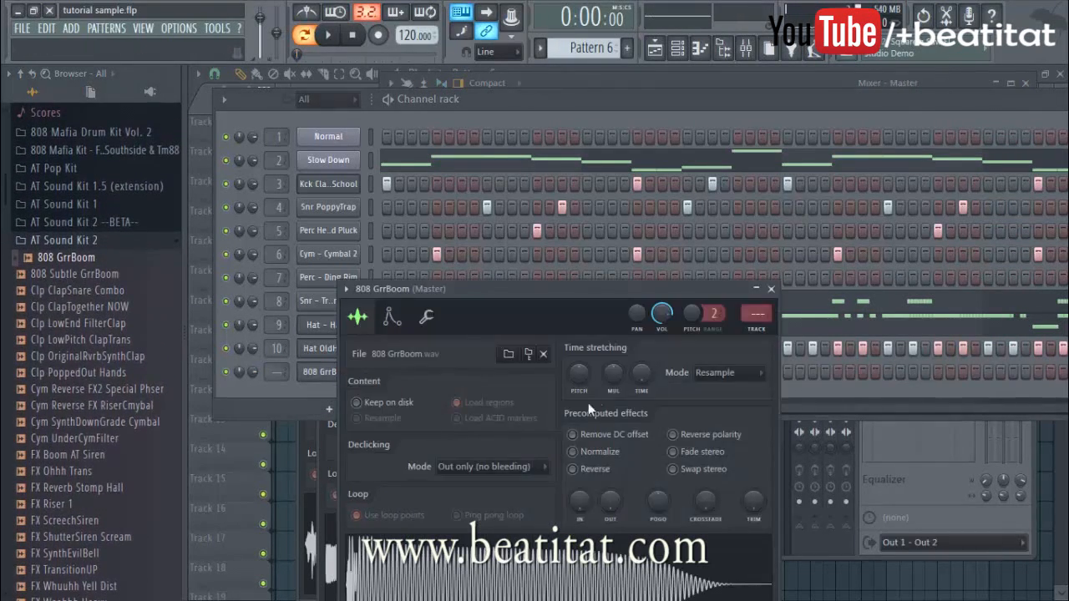
{"action": "left_click", "coordinate": [426, 317]}
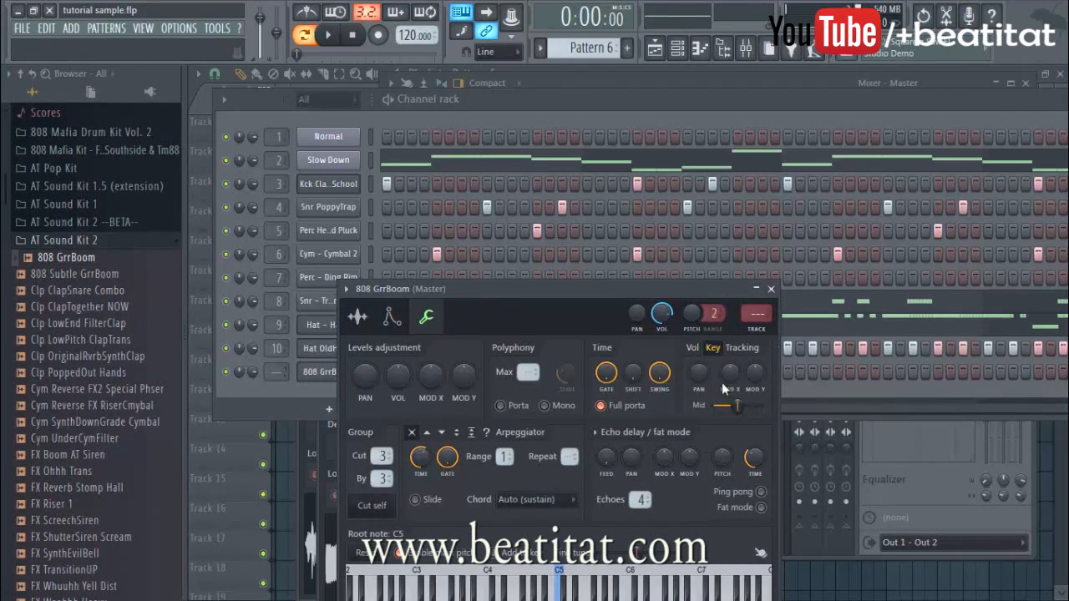
{"action": "left_click", "coordinate": [763, 326]}
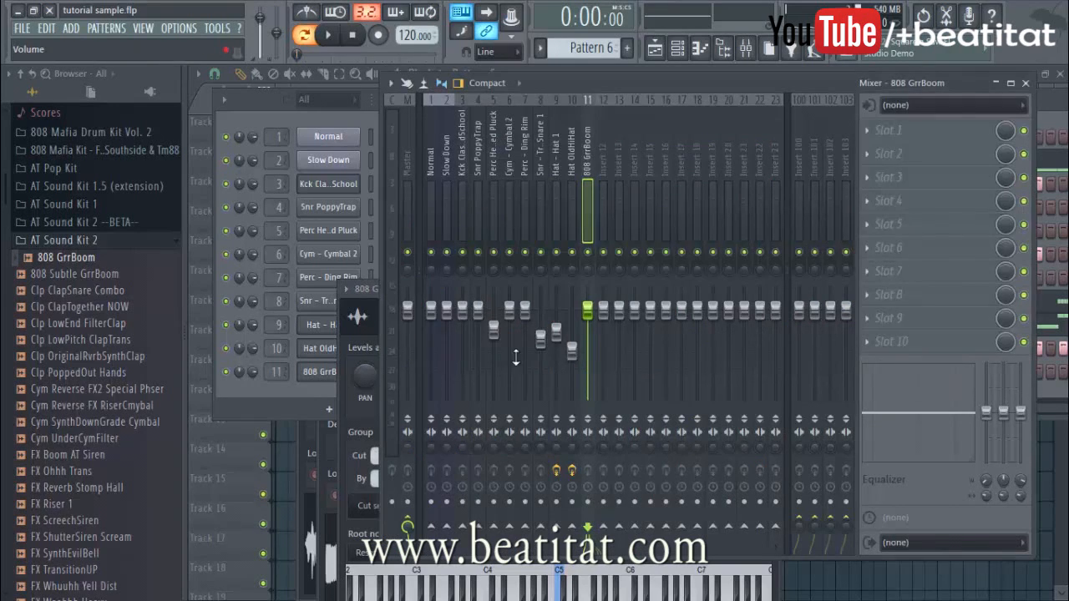
- Place 808 GrrBoom hits on steps 1, 11, 21 and 33 while playing the pattern
{"action": "left_click", "coordinate": [276, 388]}
{"action": "key", "text": "space"}
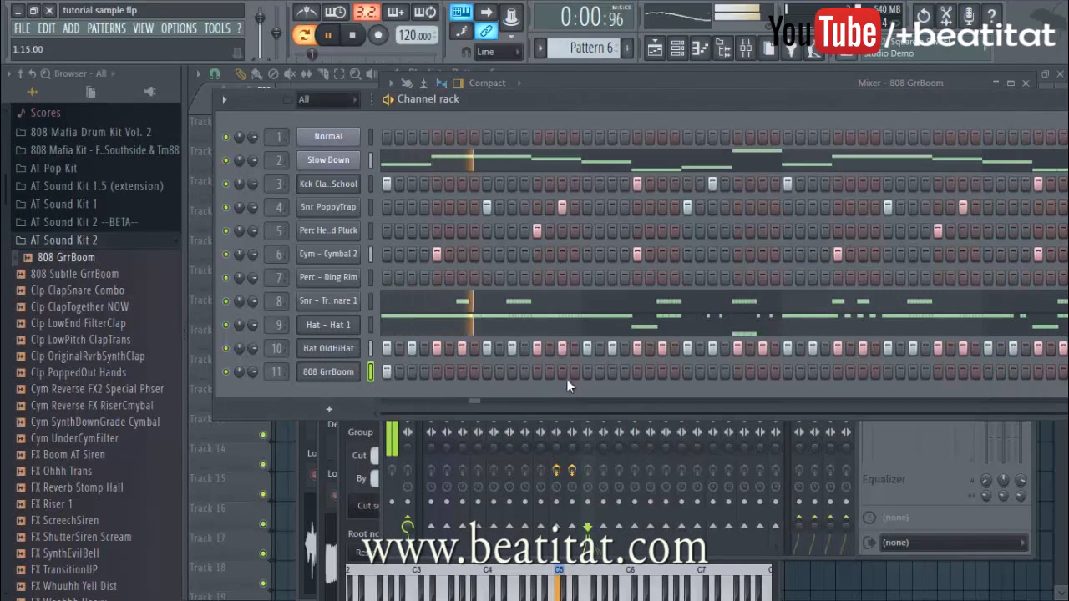
{"action": "left_click", "coordinate": [639, 372]}
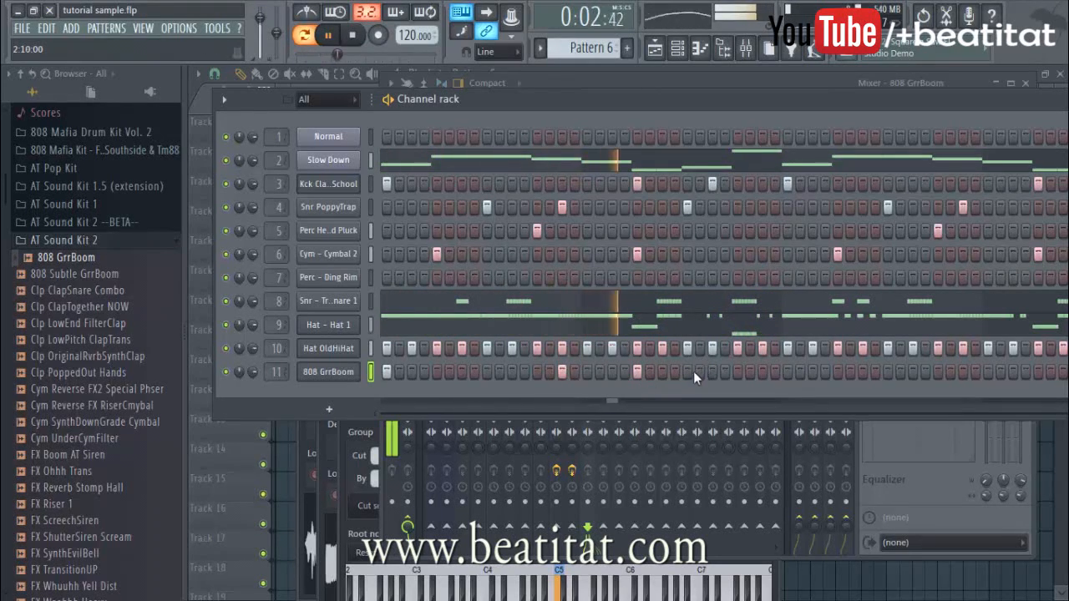
{"action": "left_click", "coordinate": [564, 371]}
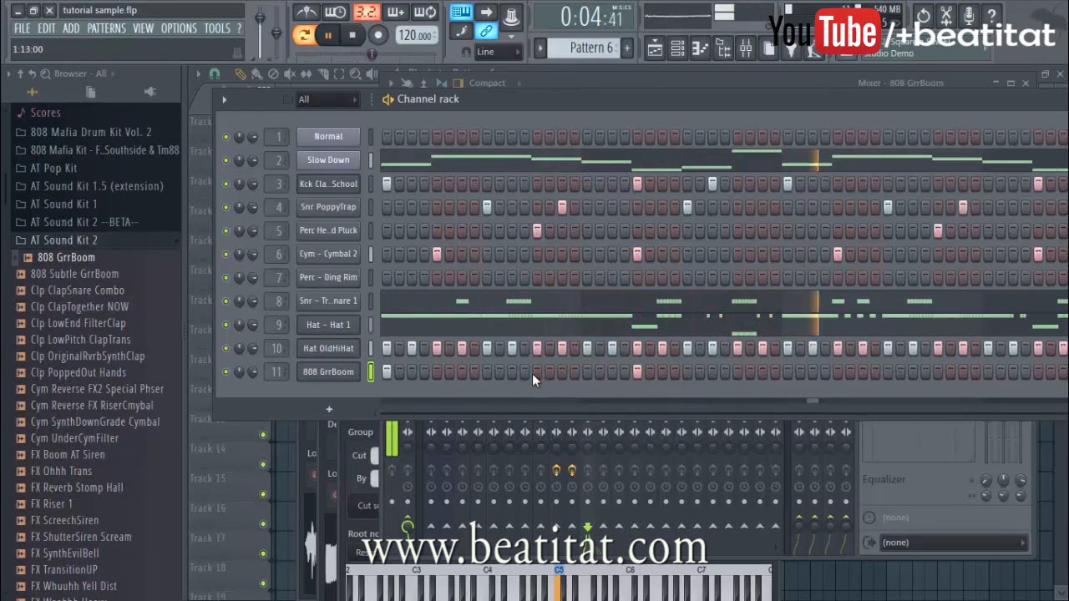
{"action": "key", "text": "space"}
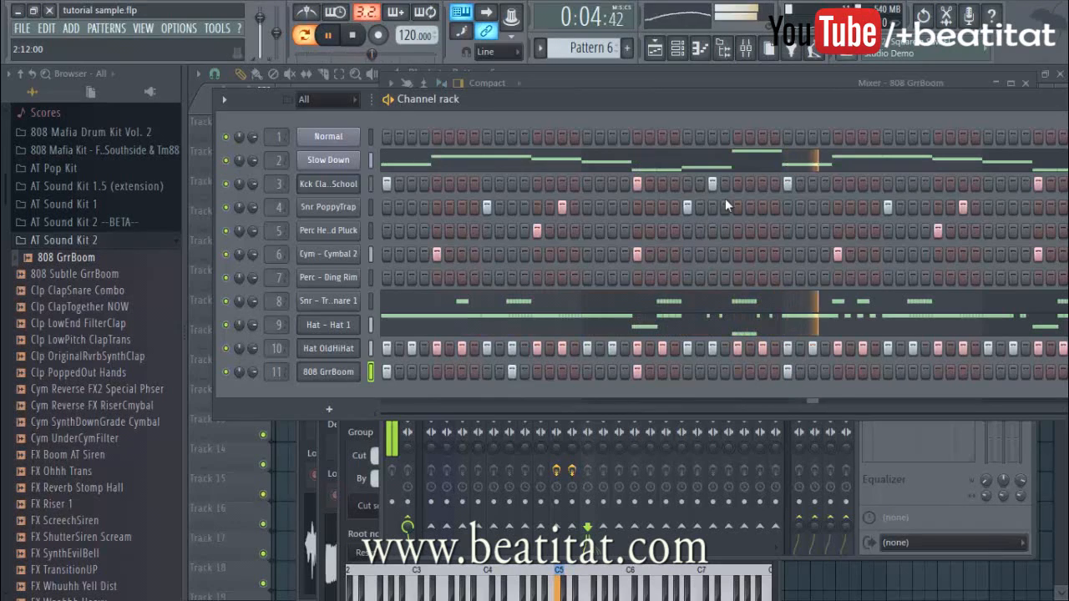
- Add 808 GrrBoom hits on steps 53 and 63 in the last bar of the pattern
{"action": "left_click_drag", "start_coordinate": [748, 107], "coordinate": [645, 113]}
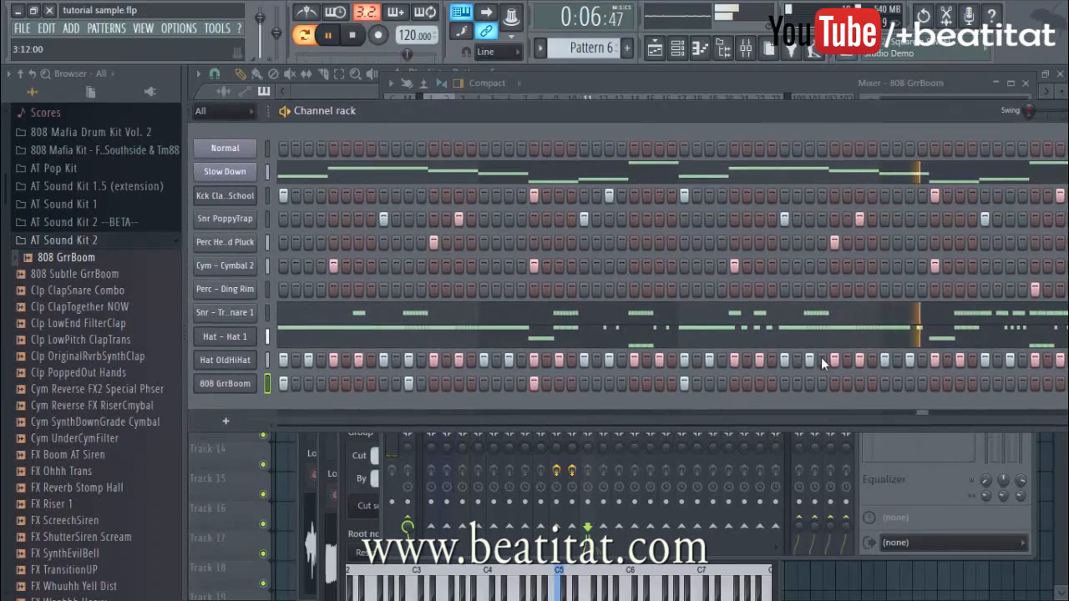
{"action": "left_click", "coordinate": [910, 383]}
{"action": "left_click_drag", "start_coordinate": [819, 119], "coordinate": [765, 119]}
{"action": "right_click", "coordinate": [858, 385]}
{"action": "left_click", "coordinate": [882, 383]}
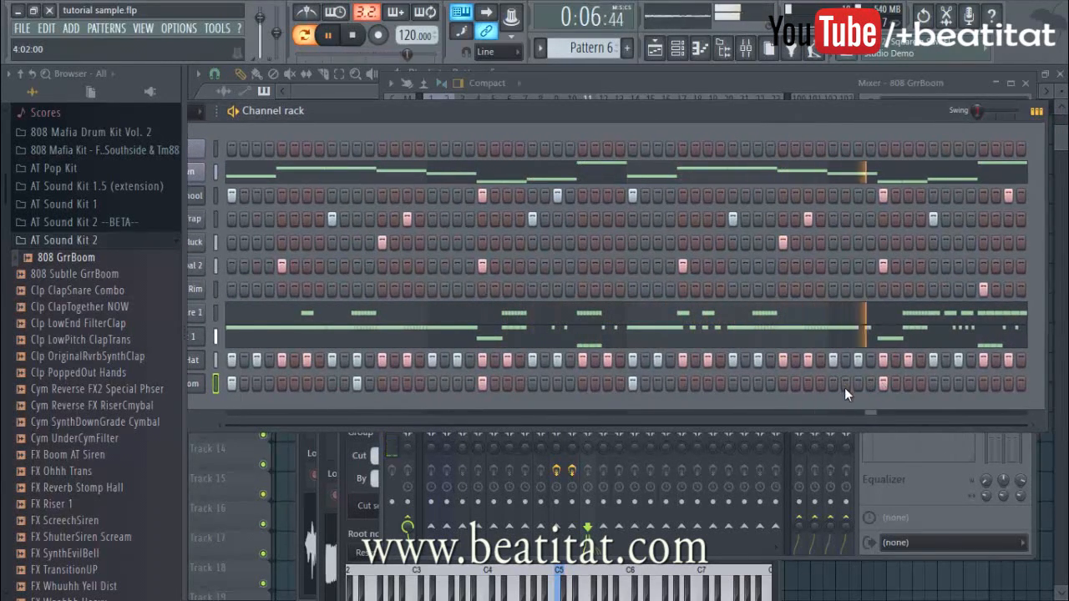
{"action": "left_click", "coordinate": [1008, 384]}
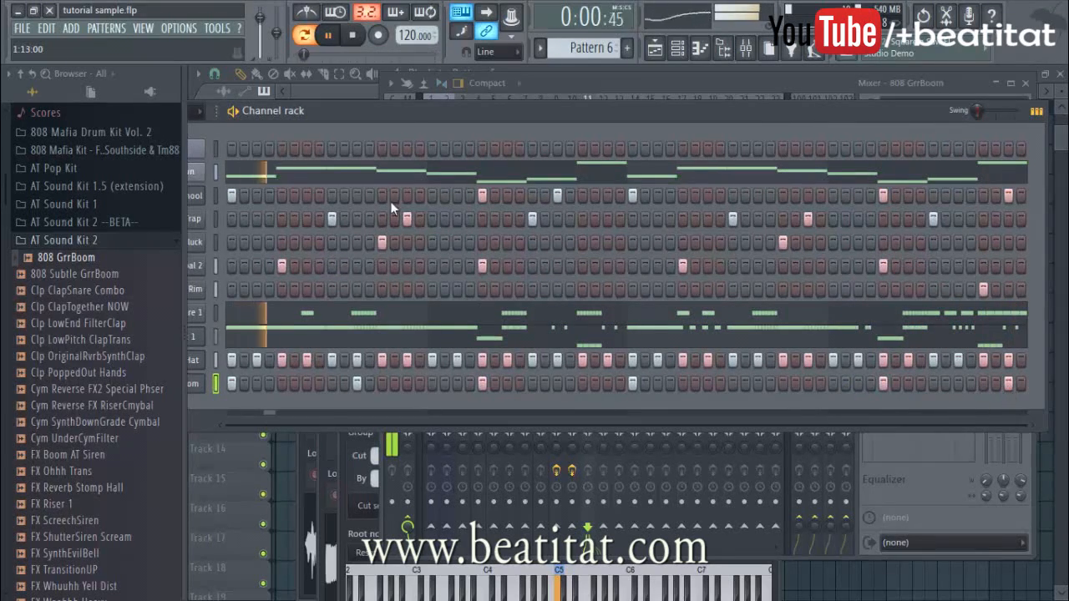
- Transpose the last 808 GrrBoom note, near the end of bar 4, up one octave in the piano roll
{"action": "left_click_drag", "start_coordinate": [408, 115], "coordinate": [570, 113]}
{"action": "right_click", "coordinate": [355, 384]}
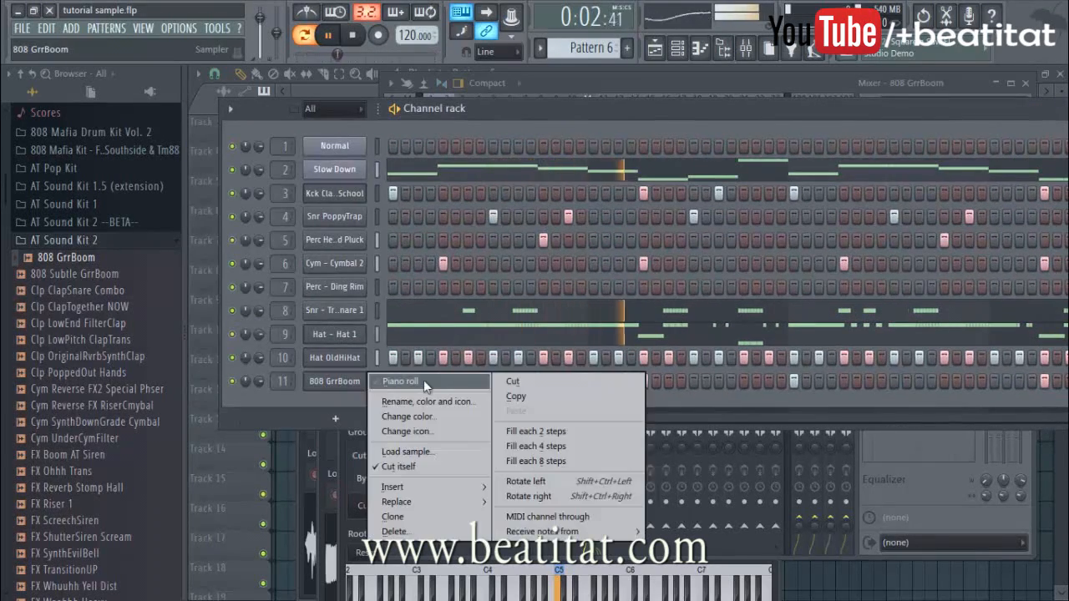
{"action": "left_click", "coordinate": [424, 380]}
{"action": "left_click", "coordinate": [837, 298]}
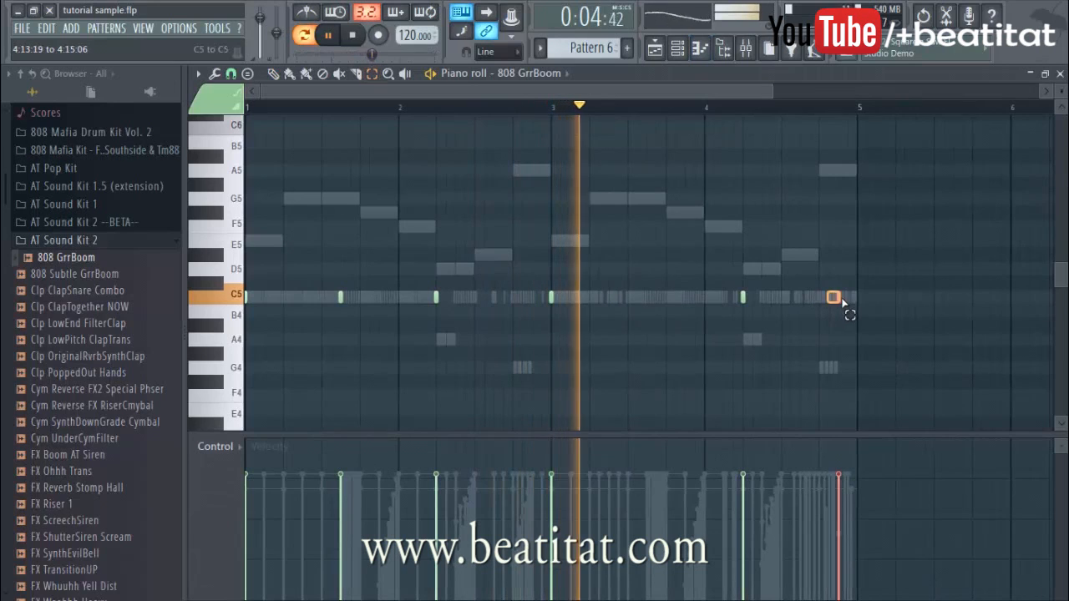
{"action": "key", "text": "ctrl+Up"}
{"action": "key", "text": "Escape"}
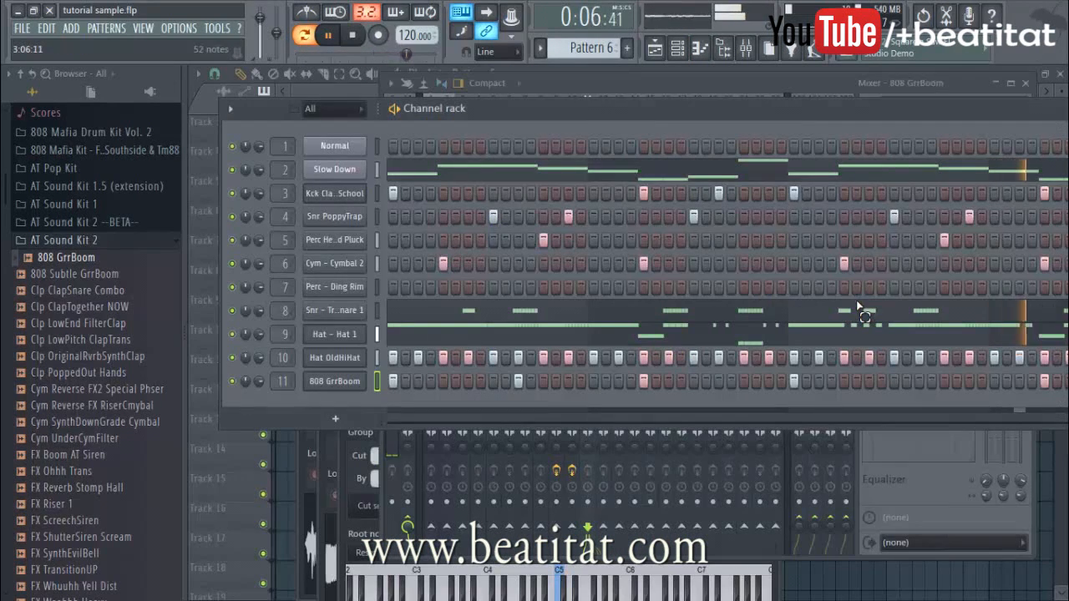
- Lower the 808 GrrBoom mixer level to about -0.6 dB and stop playback
{"action": "left_click", "coordinate": [347, 388]}
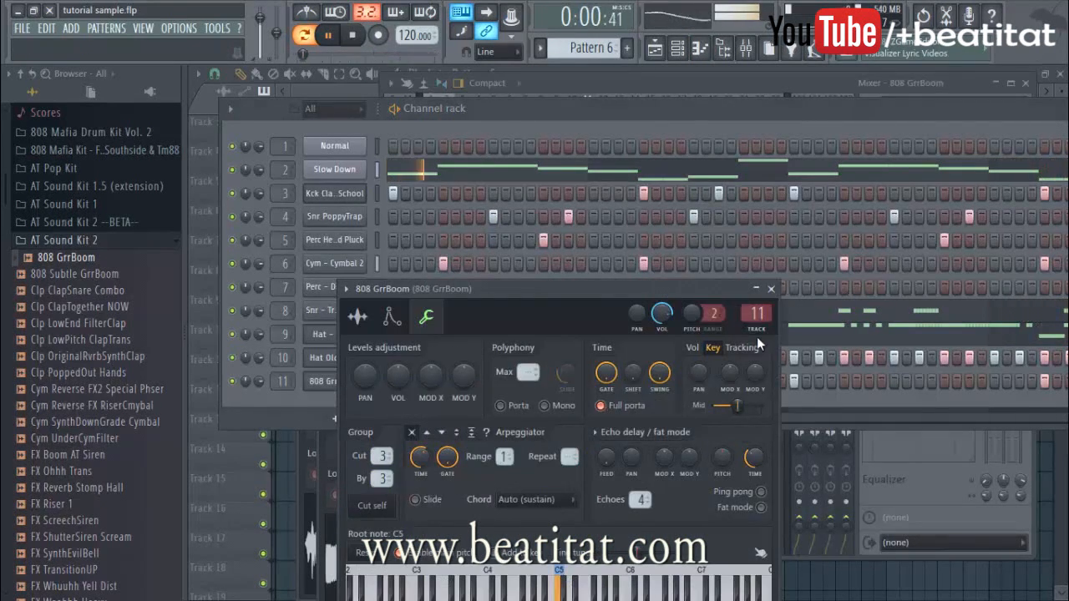
{"action": "left_click", "coordinate": [775, 286]}
{"action": "left_click", "coordinate": [927, 495]}
{"action": "key", "text": "space"}
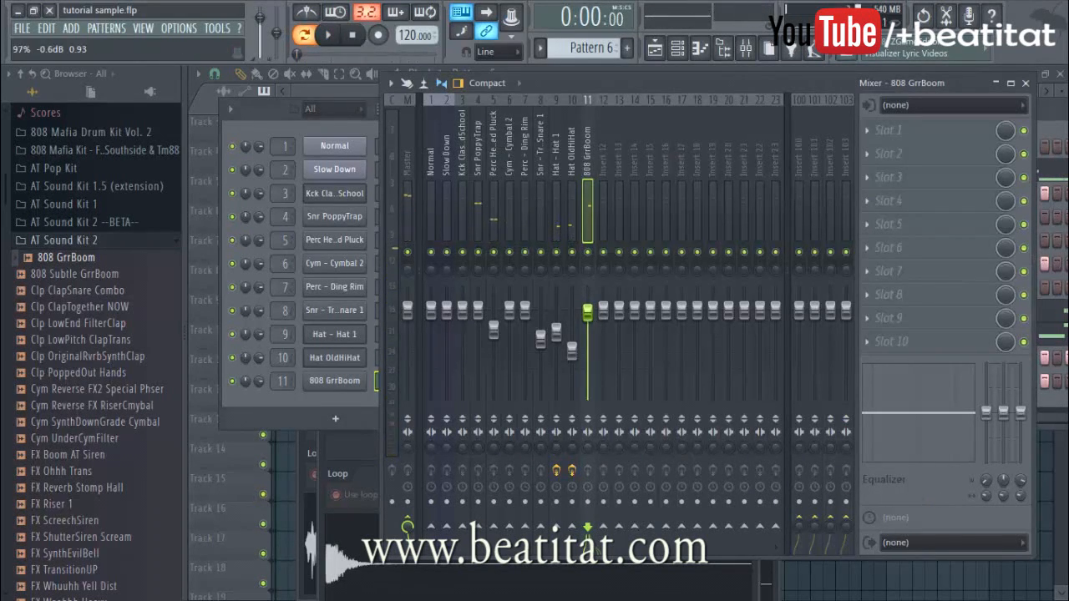
- Add Fruity parametric EQ 2 to the first effect slot of 808 GrrBoom, make band 7 a low-pass, and play the pattern
{"action": "left_click", "coordinate": [888, 153]}
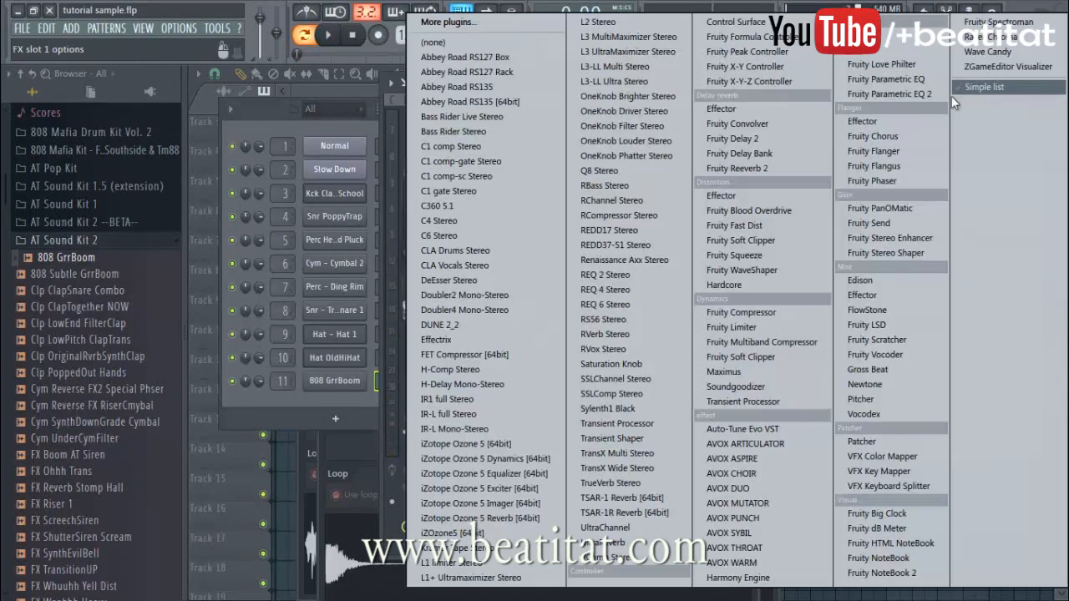
{"action": "left_click", "coordinate": [940, 95]}
{"action": "left_click_drag", "start_coordinate": [660, 187], "coordinate": [658, 219]}
{"action": "left_click_drag", "start_coordinate": [477, 274], "coordinate": [435, 274]}
{"action": "key", "text": "space"}
- Cut band 1 at the lowest frequencies, slightly boost band 2 near 48 Hz, and boost band 3 about 1.2 dB at 191 Hz
{"action": "left_click_drag", "start_coordinate": [269, 273], "coordinate": [218, 286]}
{"action": "left_click_drag", "start_coordinate": [304, 273], "coordinate": [258, 270]}
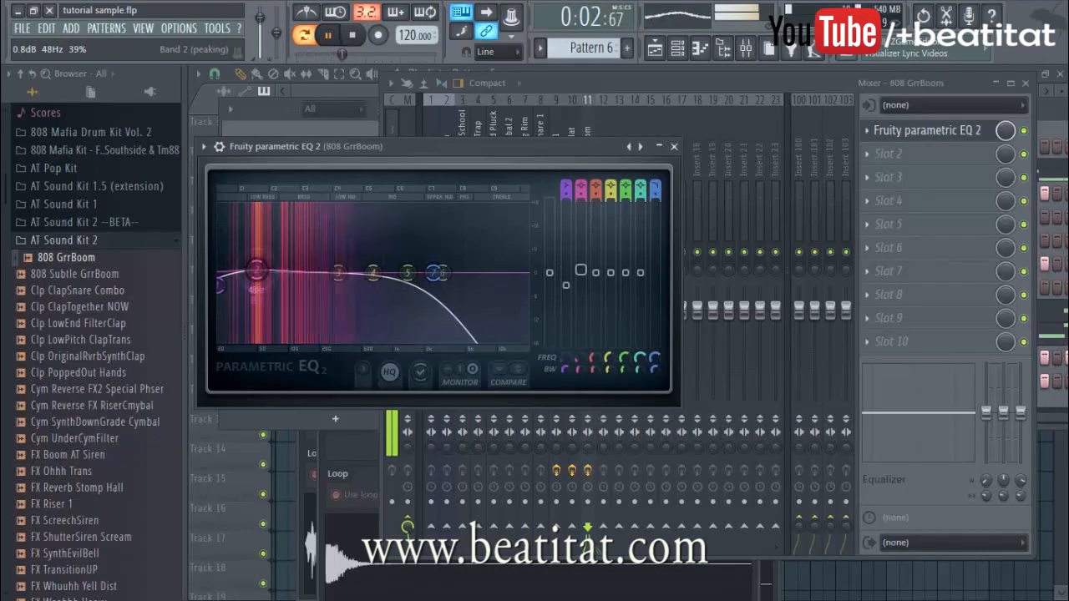
{"action": "left_click_drag", "start_coordinate": [339, 273], "coordinate": [322, 271]}
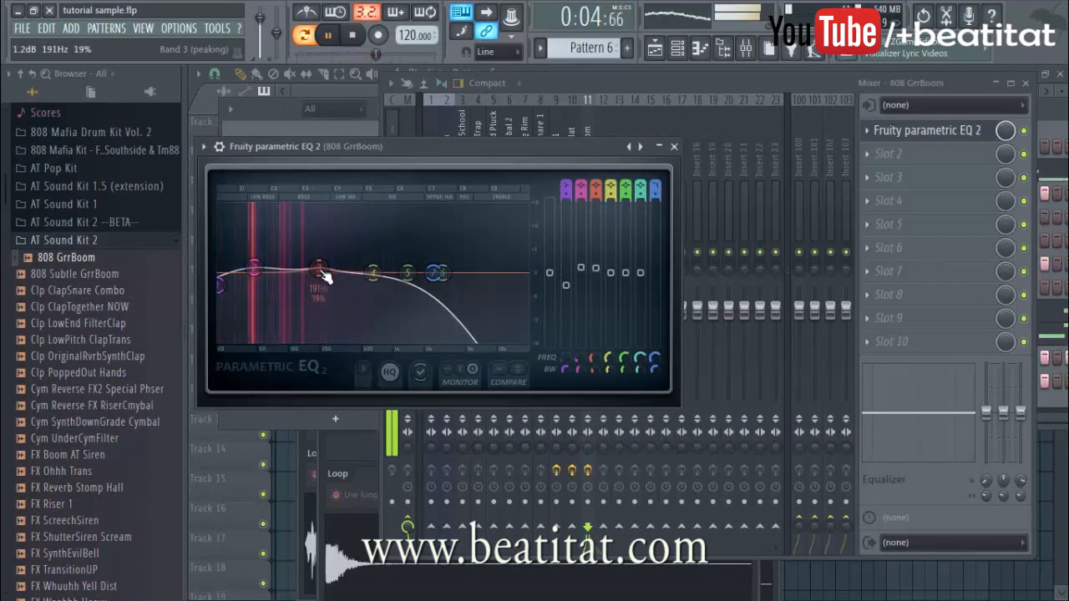
- Set the low-pass band 7 to about 1473 Hz, close the EQ, and lower the 808 GrrBoom level to about -2.5 dB
{"action": "left_click_drag", "start_coordinate": [435, 273], "coordinate": [411, 273]}
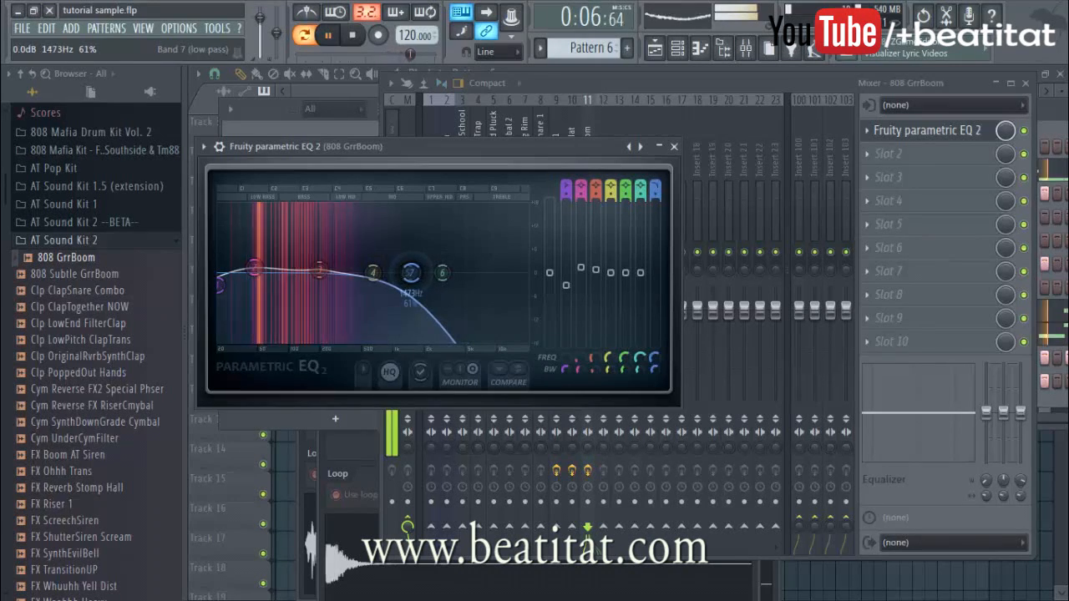
{"action": "left_click", "coordinate": [674, 146]}
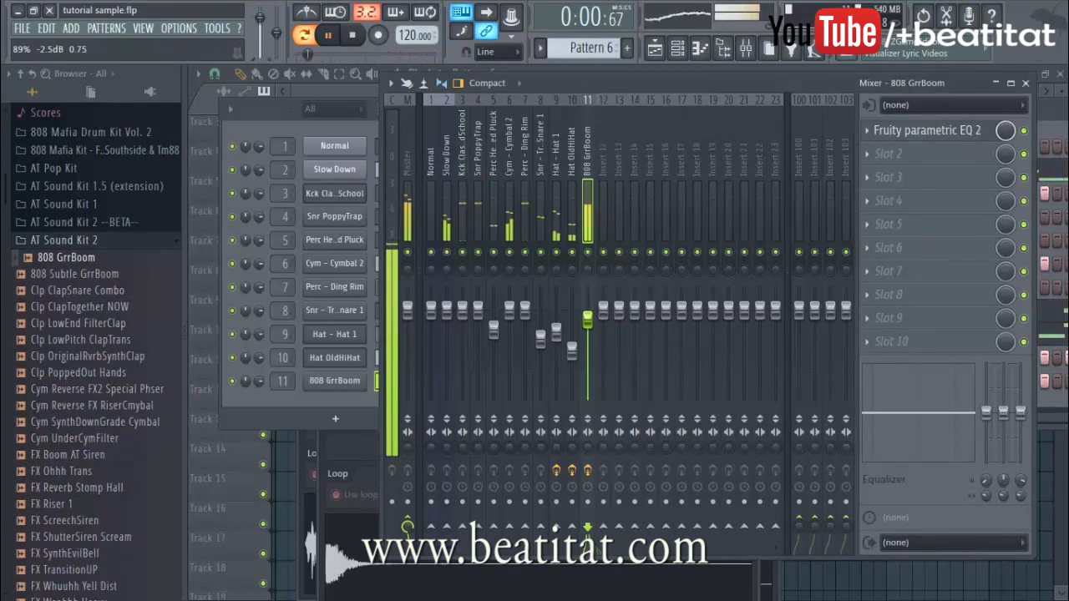
- Solo the Slow Down mixer track and add Fruity Parametric EQ 2 to its first effect slot
{"action": "left_click", "coordinate": [453, 216]}
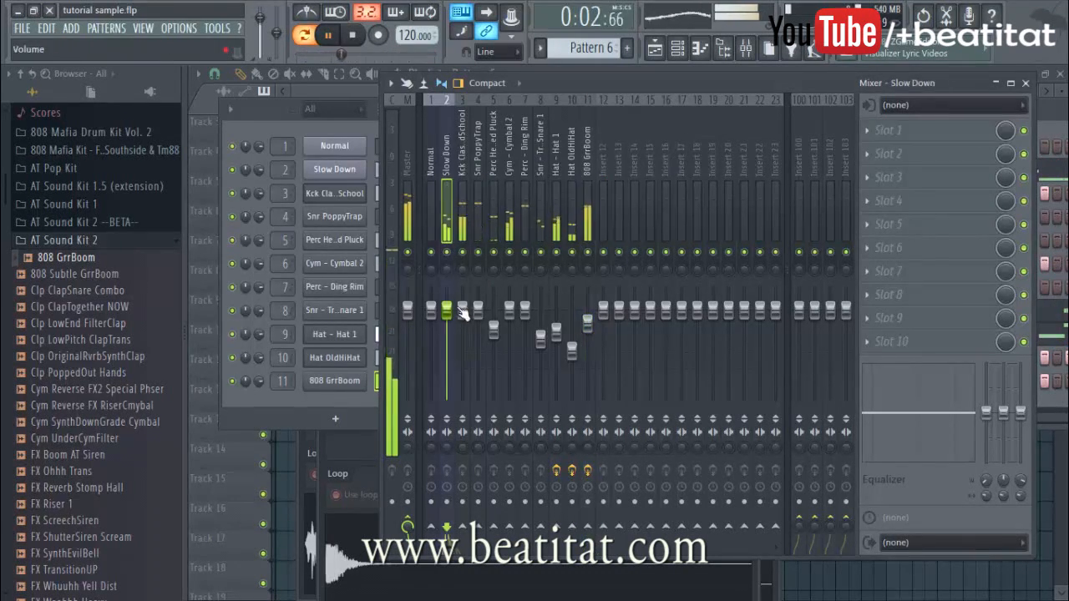
{"action": "left_click", "coordinate": [886, 131]}
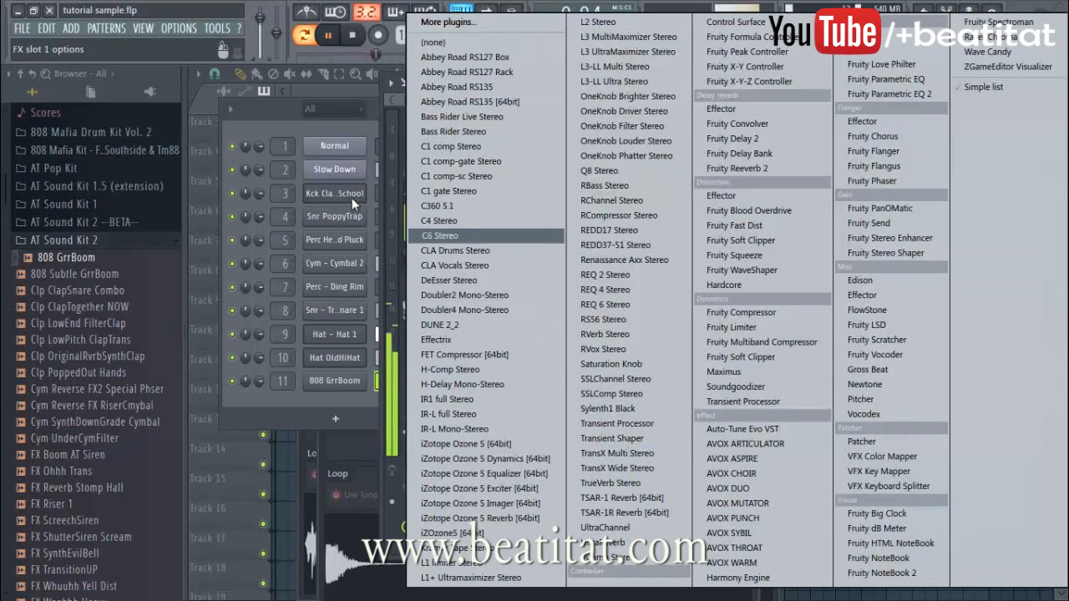
{"action": "left_click", "coordinate": [387, 125]}
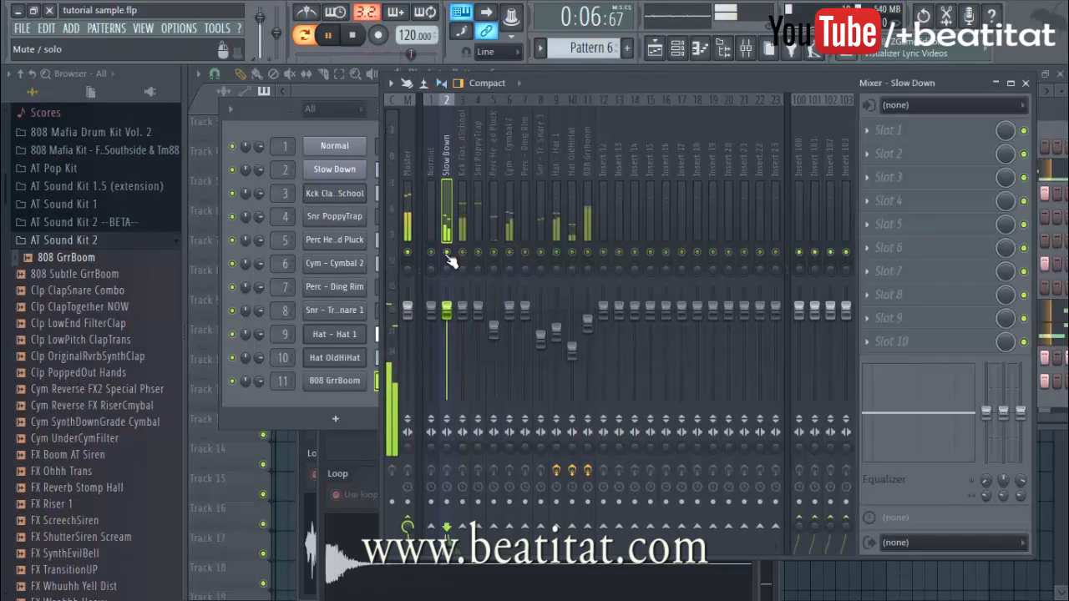
{"action": "left_click", "coordinate": [923, 132]}
{"action": "left_click", "coordinate": [920, 97]}
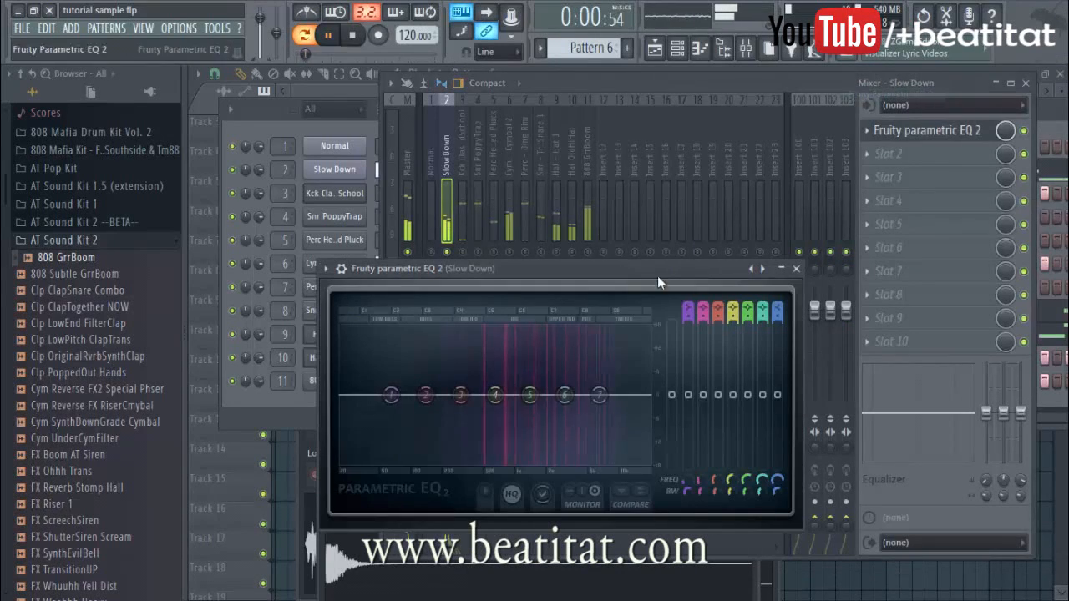
- Lower band 7 at the high end, cut band 6 narrowly, slightly boost band 5, and cut band 4 about 2.3 dB at 496 Hz
{"action": "left_click_drag", "start_coordinate": [600, 397], "coordinate": [650, 412]}
{"action": "left_click_drag", "start_coordinate": [568, 398], "coordinate": [572, 428]}
{"action": "scroll", "coordinate": [578, 328], "scroll_direction": "up", "scroll_amount": 6}
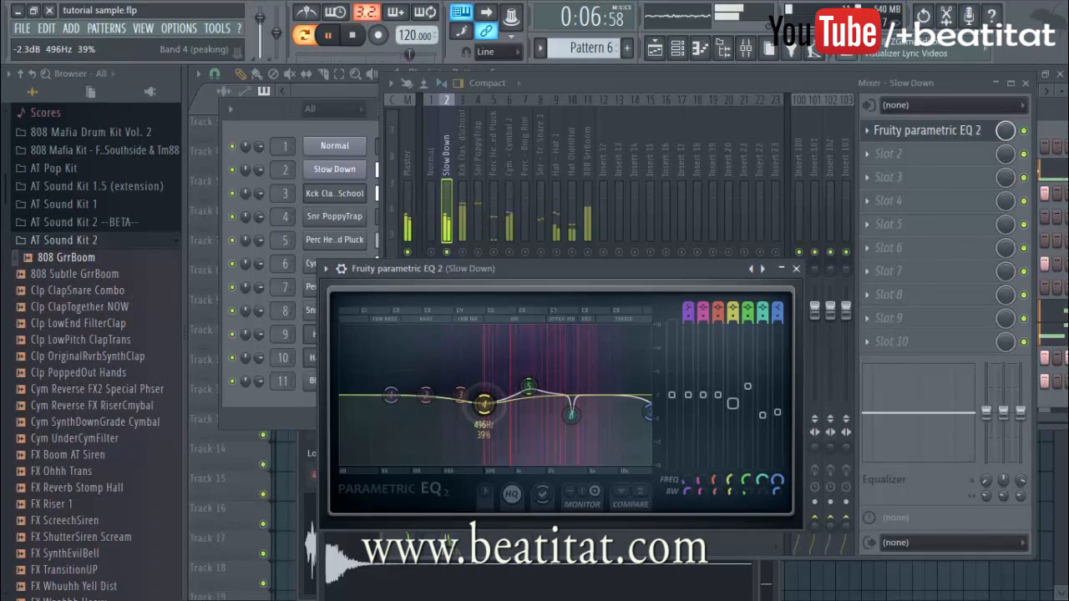
- Make band 1 a high-pass with a raised cutoff, slightly boost band 3, stop playback, and close the Slow Down EQ
{"action": "left_click_drag", "start_coordinate": [687, 307], "coordinate": [682, 325]}
{"action": "key", "text": "space"}
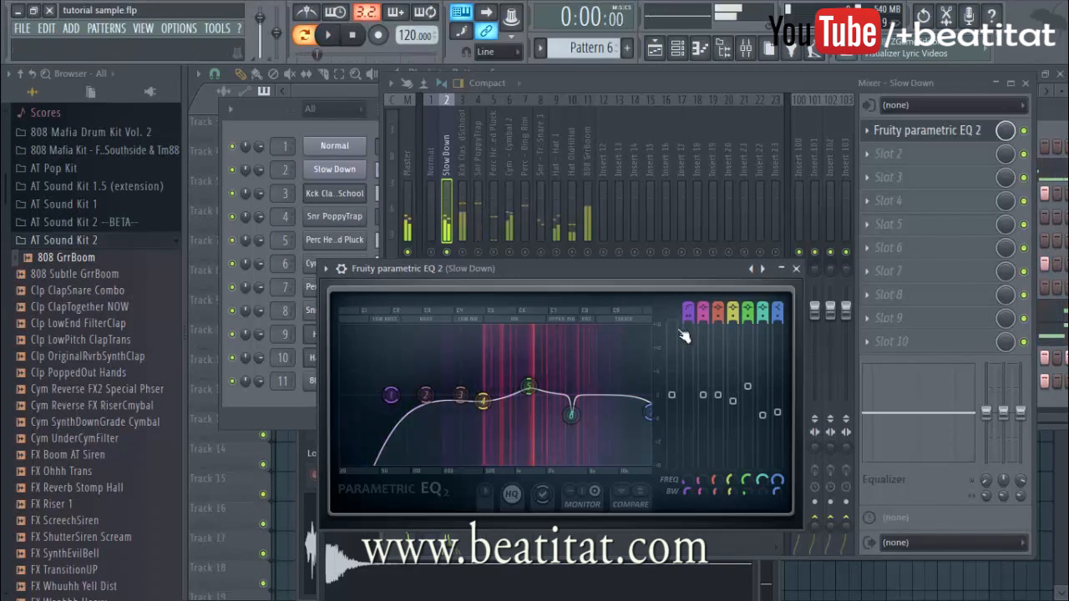
{"action": "left_click_drag", "start_coordinate": [391, 395], "coordinate": [459, 385]}
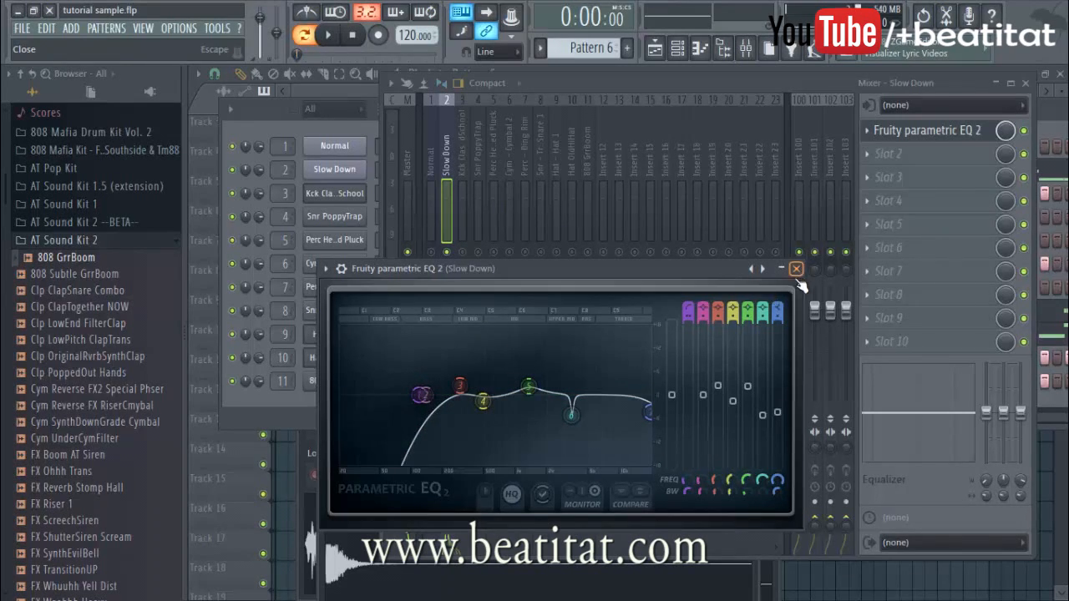
{"action": "left_click", "coordinate": [797, 269]}
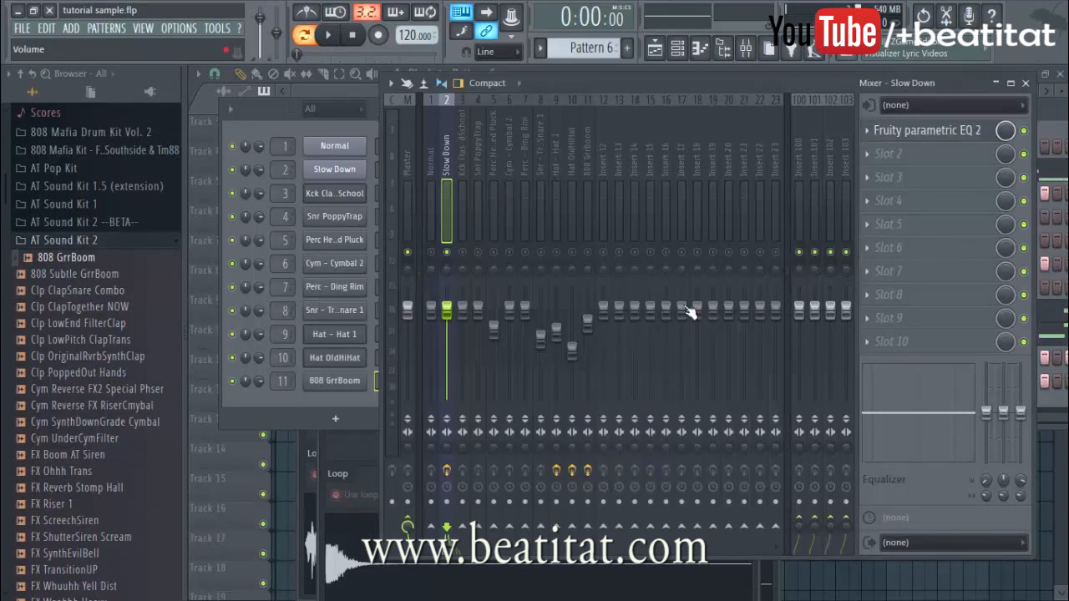
- Add Fruity Limiter to the third effect slot of Slow Down, show its compressor settings, and close it
{"action": "left_click", "coordinate": [916, 184]}
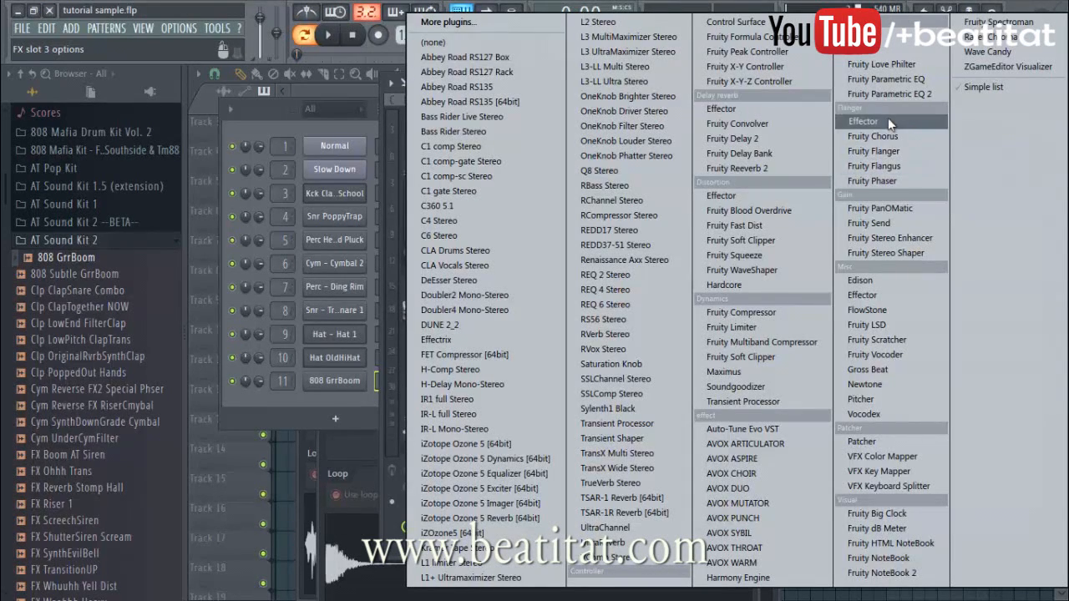
{"action": "left_click", "coordinate": [792, 324]}
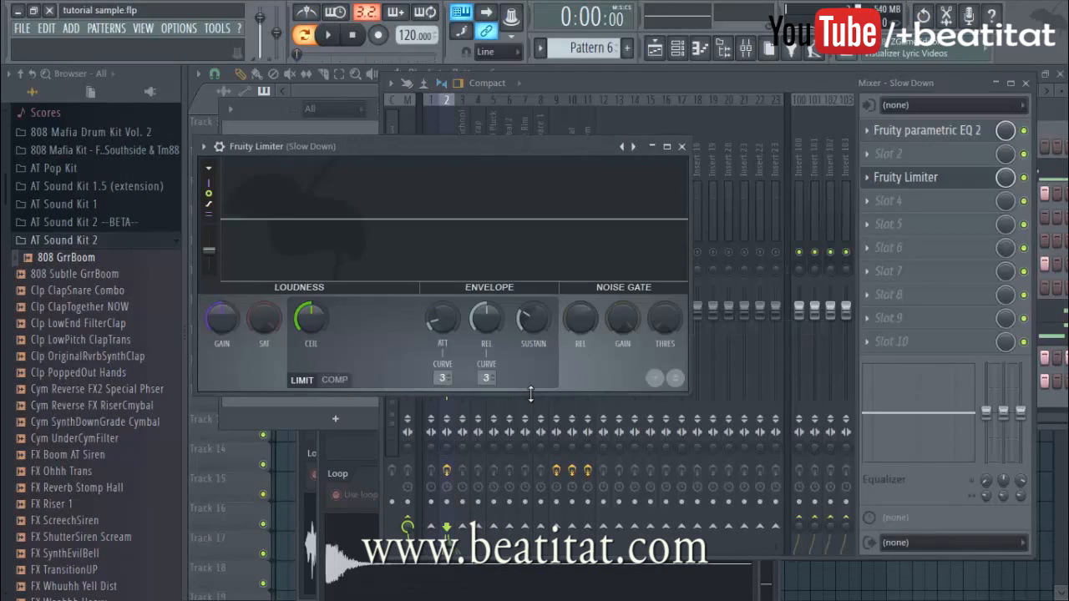
{"action": "left_click", "coordinate": [335, 380]}
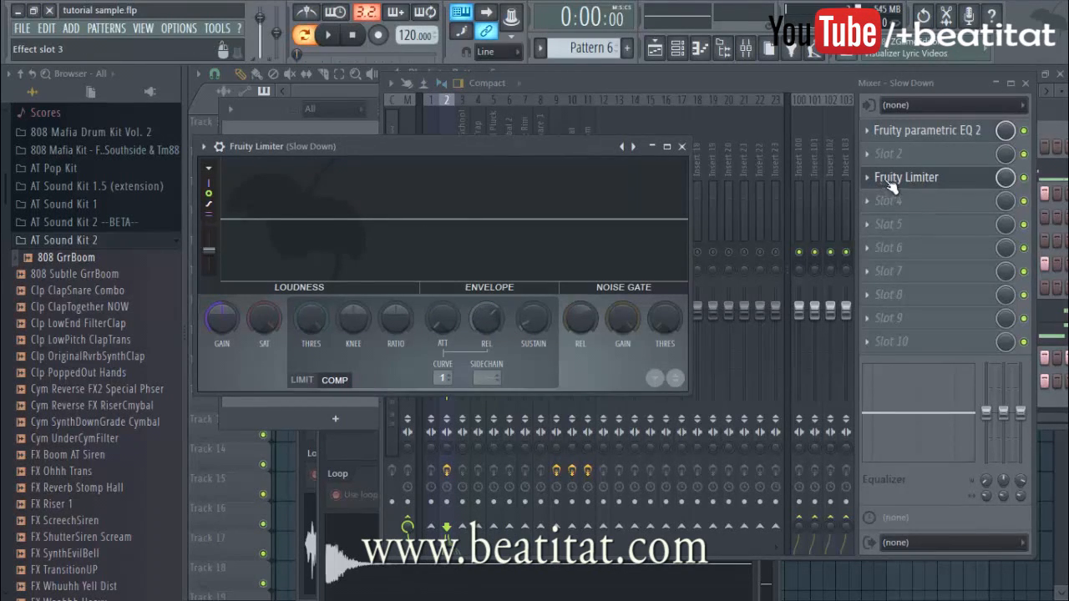
{"action": "left_click", "coordinate": [681, 147]}
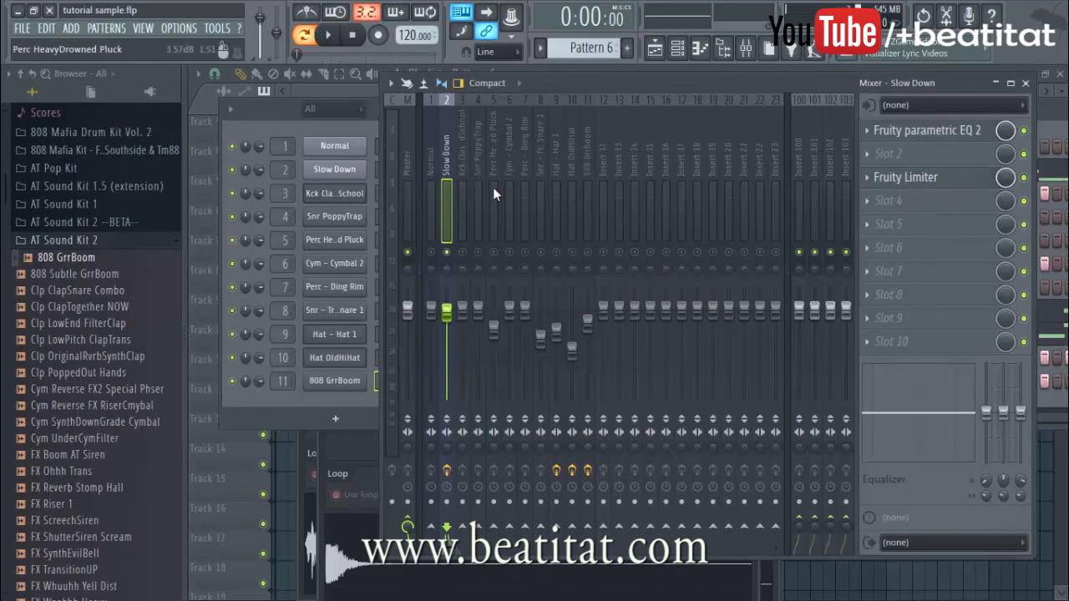
- Sidechain Kck Classic OldSchool to Slow Down and choose it as the sidechain input of Slow Down's Fruity Limiter
{"action": "left_click", "coordinate": [465, 224]}
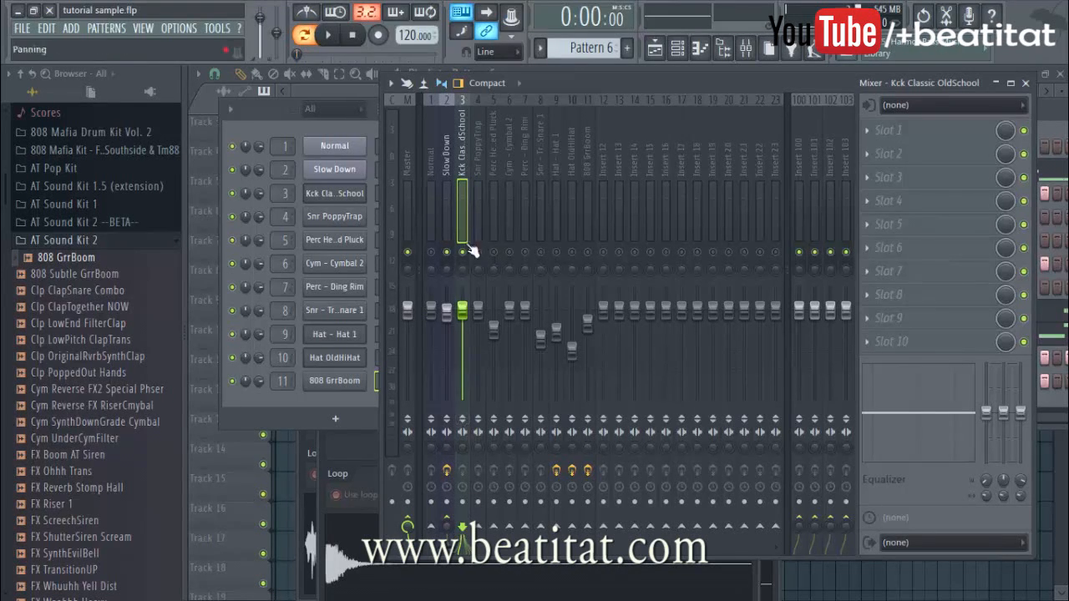
{"action": "left_click", "coordinate": [447, 209]}
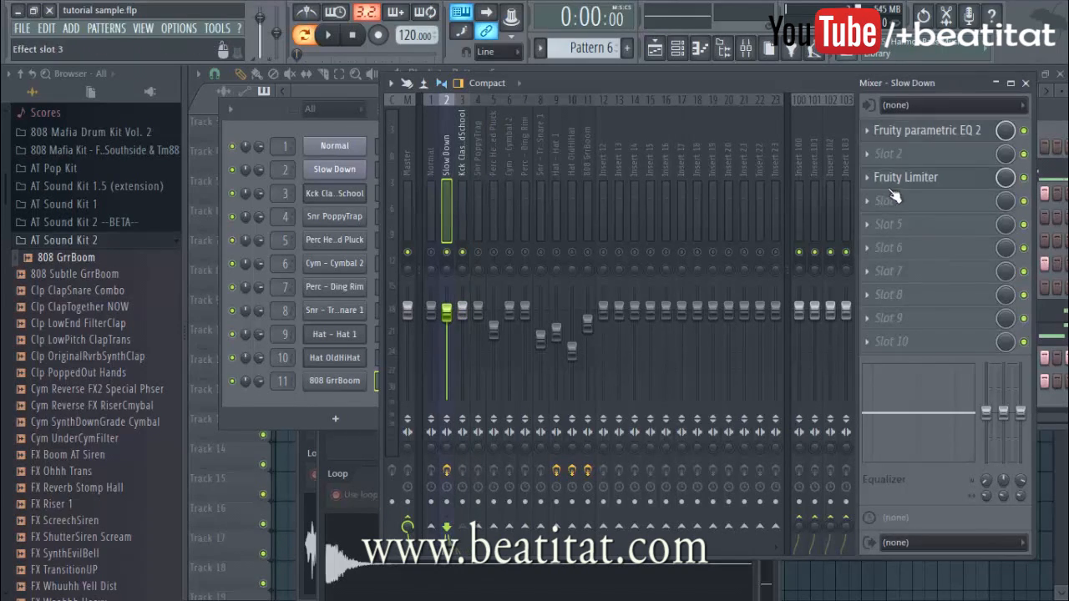
{"action": "left_click", "coordinate": [909, 184]}
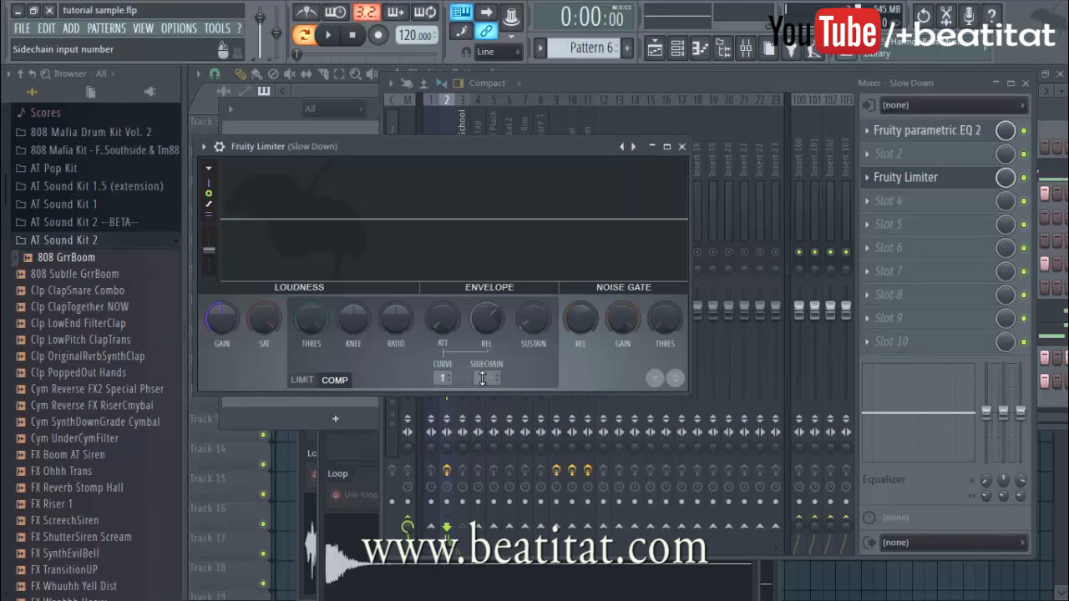
{"action": "left_click", "coordinate": [482, 378]}
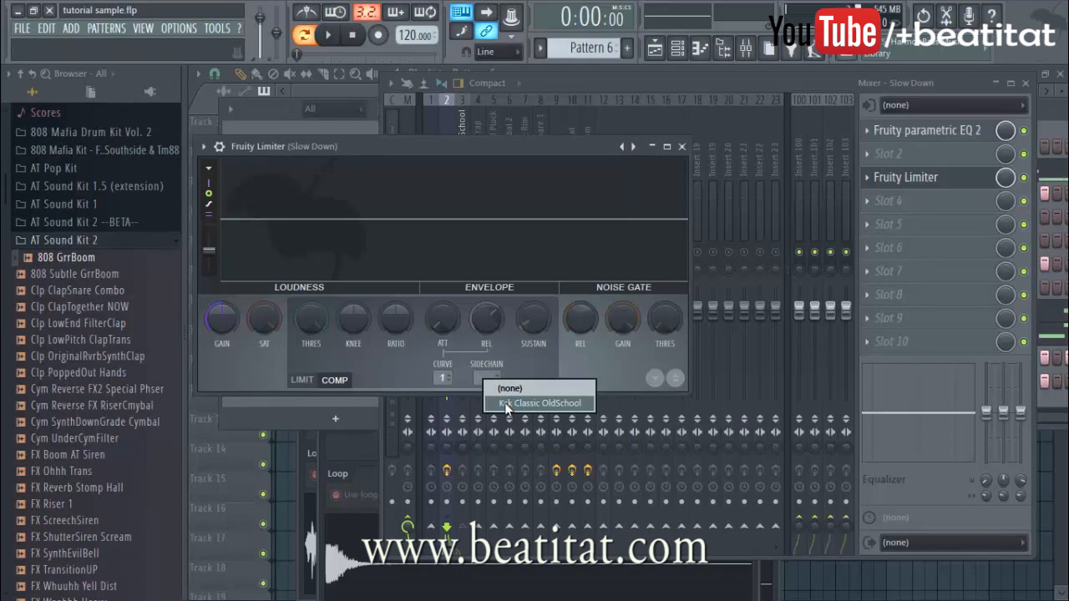
{"action": "left_click", "coordinate": [504, 402]}
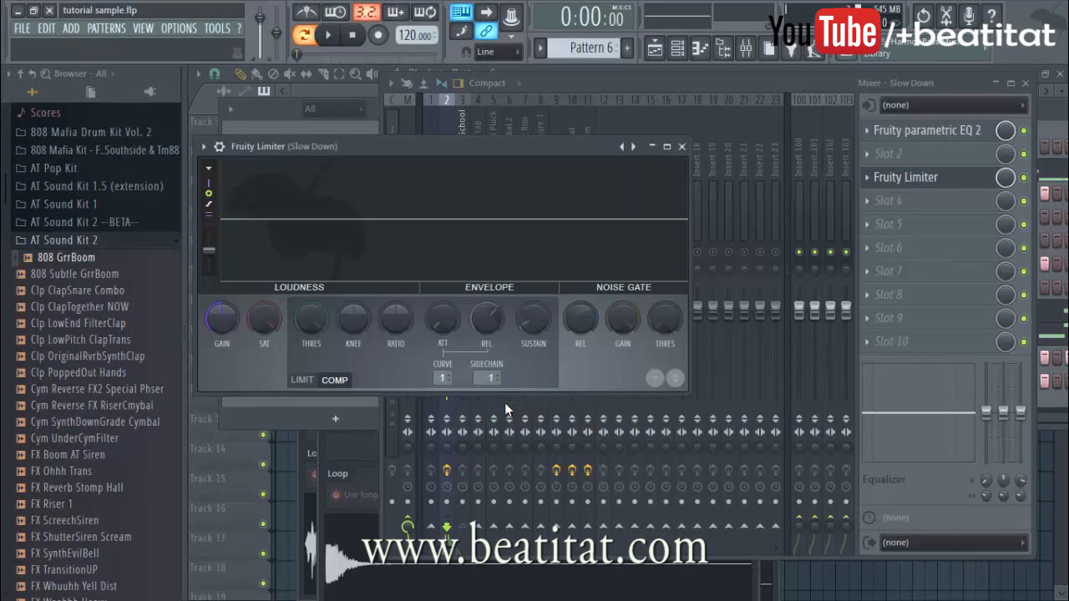
- Lower the compressor threshold, compare the limiter and compressor settings, and raise the compressor knee
{"action": "left_click_drag", "start_coordinate": [311, 317], "coordinate": [311, 361]}
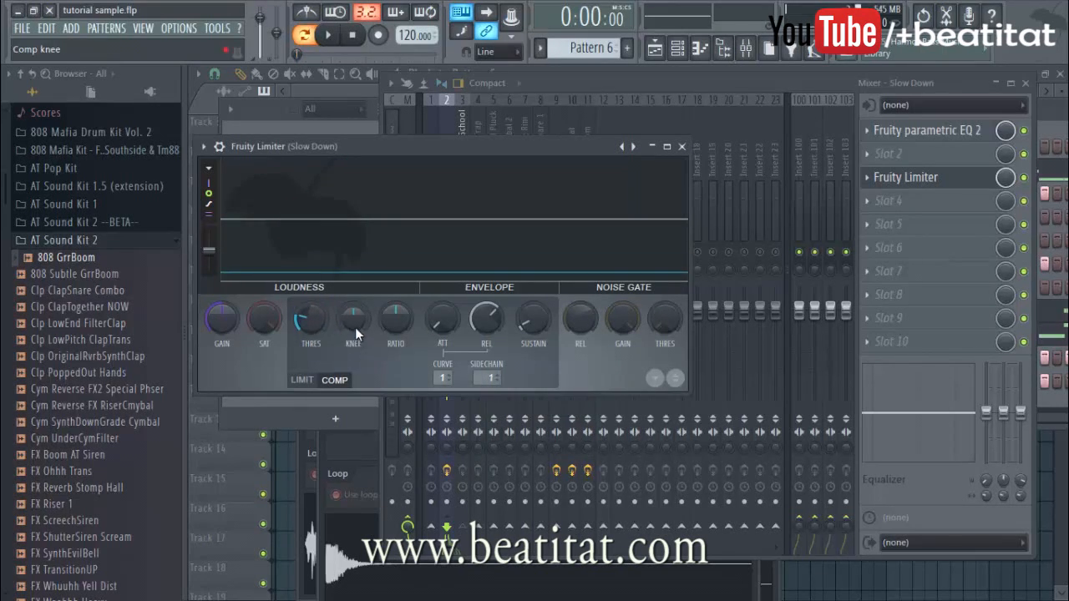
{"action": "left_click", "coordinate": [304, 381]}
{"action": "left_click", "coordinate": [333, 381]}
{"action": "left_click", "coordinate": [304, 381]}
{"action": "left_click", "coordinate": [331, 381]}
{"action": "left_click", "coordinate": [304, 381]}
{"action": "left_click", "coordinate": [333, 381]}
{"action": "left_click", "coordinate": [302, 380]}
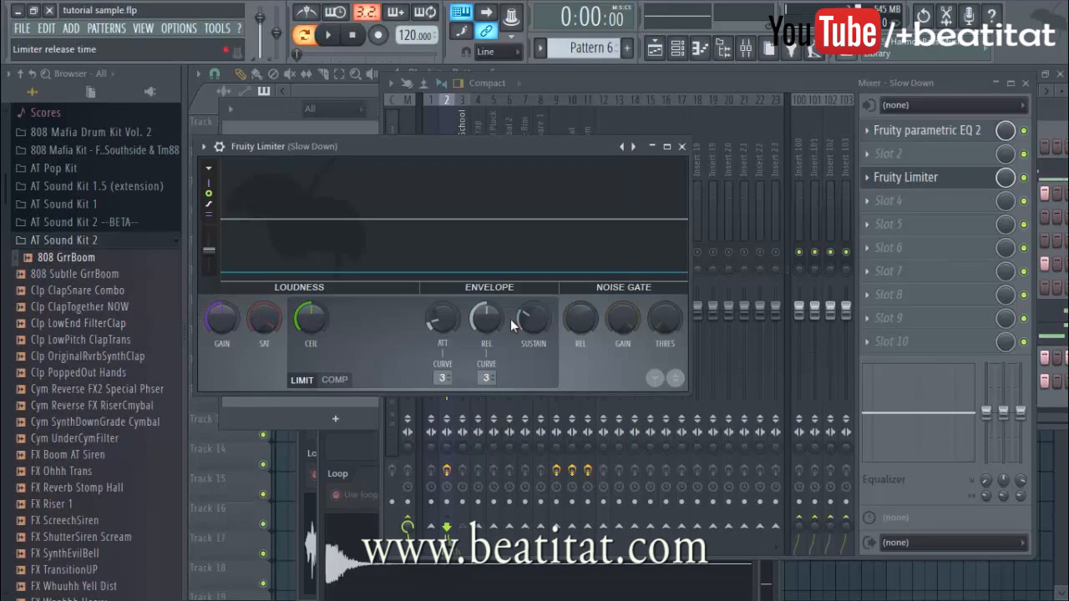
{"action": "left_click", "coordinate": [332, 380]}
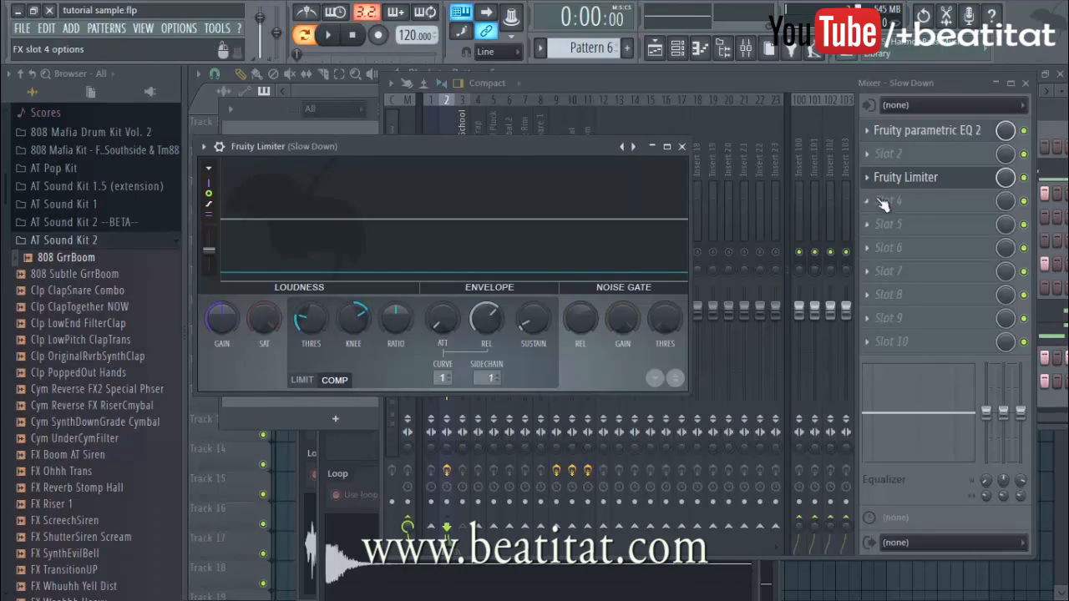
- Raise the compressor ratio, play the pattern to check the ducking, stop playback, and close Fruity Limiter
{"action": "key", "text": "space"}
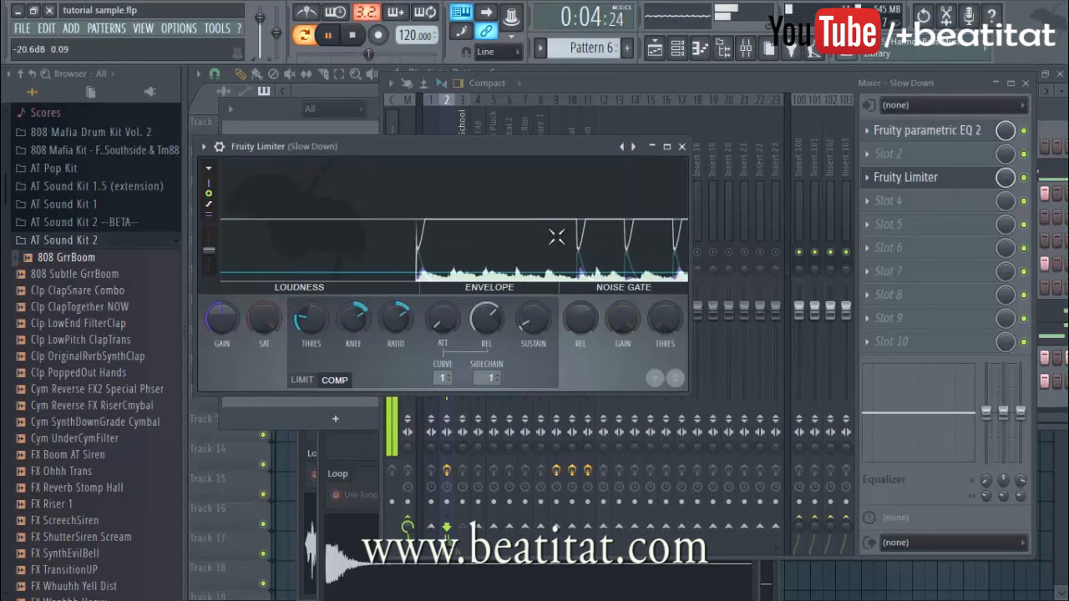
{"action": "key", "text": "space"}
{"action": "left_click", "coordinate": [682, 146]}
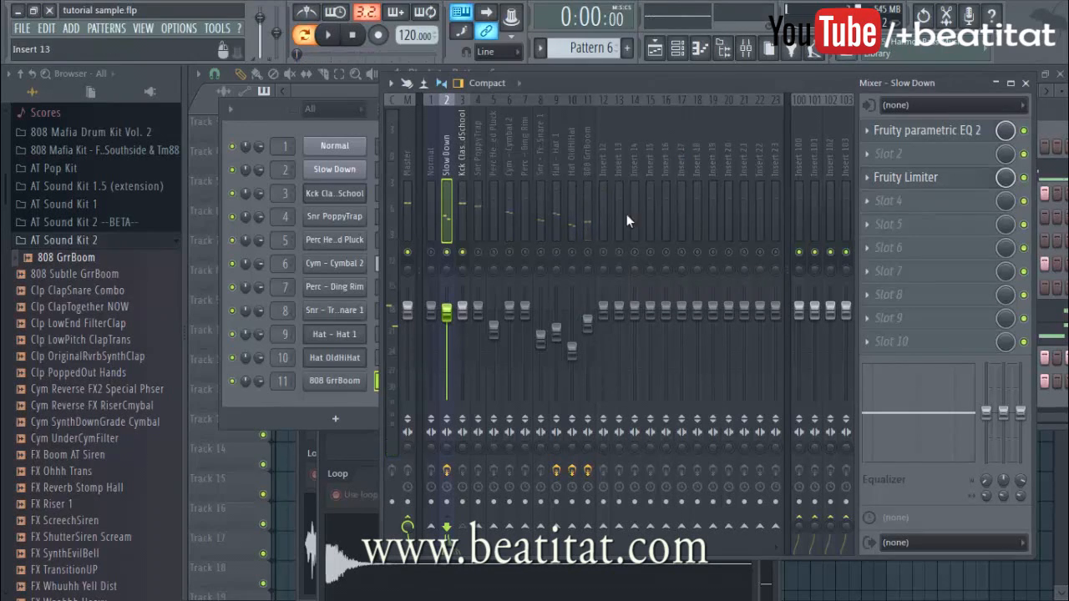
- Recheck Slow Down's sidechain compression in Fruity Limiter during playback, close it, and slightly lower the Slow Down level
{"action": "left_click", "coordinate": [919, 178]}
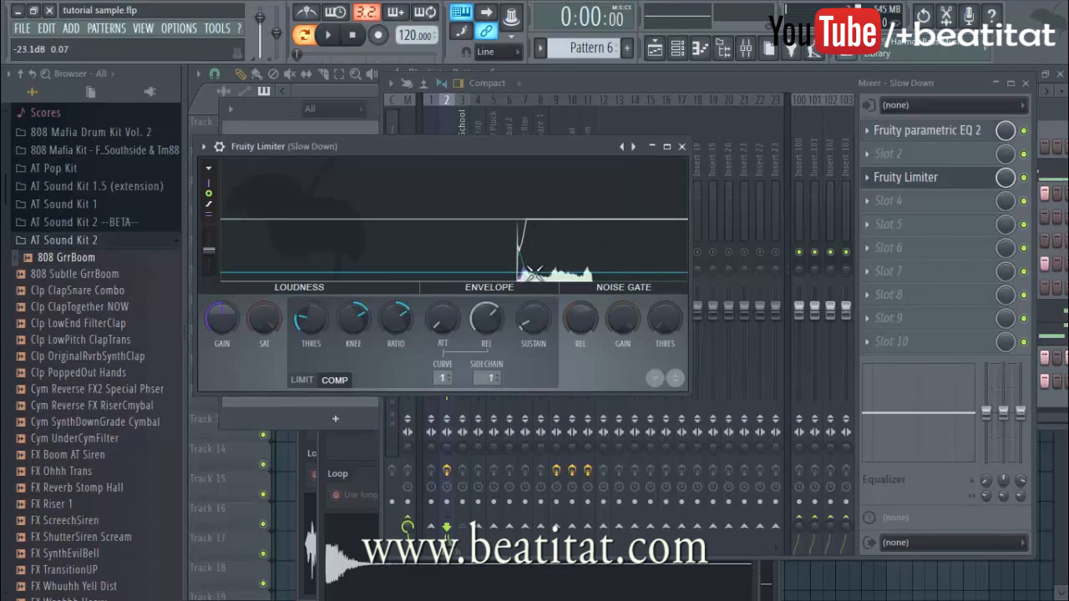
{"action": "key", "text": "space"}
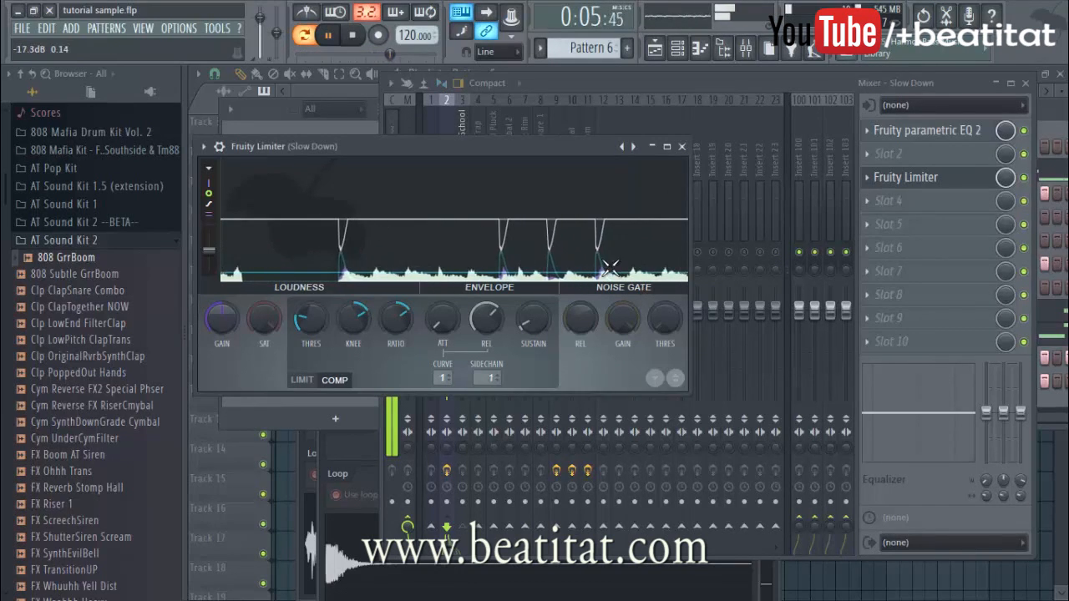
{"action": "left_click", "coordinate": [681, 147]}
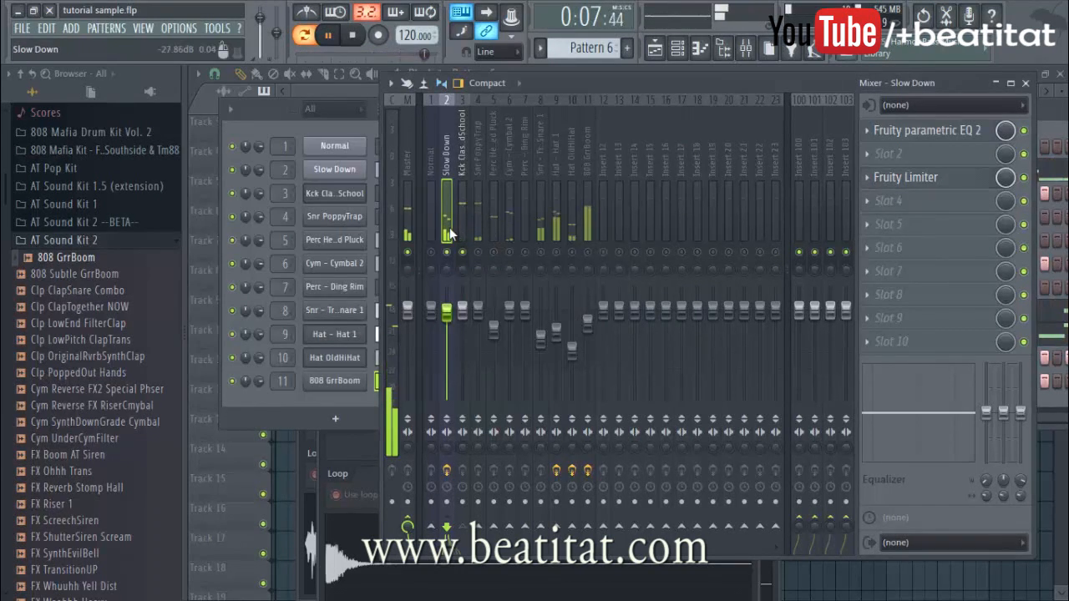
{"action": "key", "text": "space"}
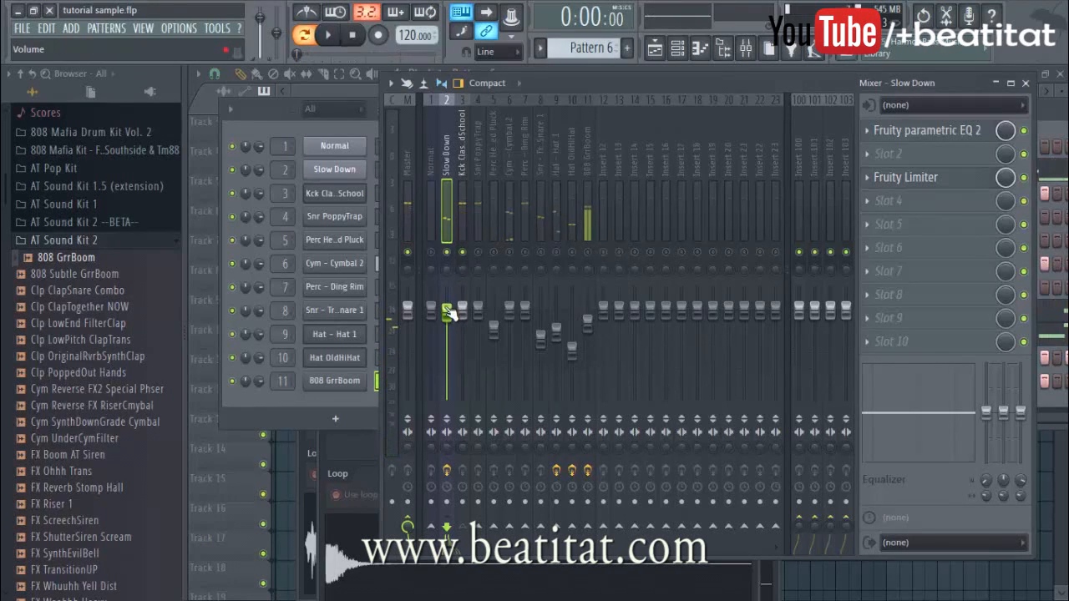
- Play all tracks and add Fruity Parametric EQ 2 to the first effect slot of Snr PoppyTrap
{"action": "left_click", "coordinate": [479, 207]}
{"action": "key", "text": "space"}
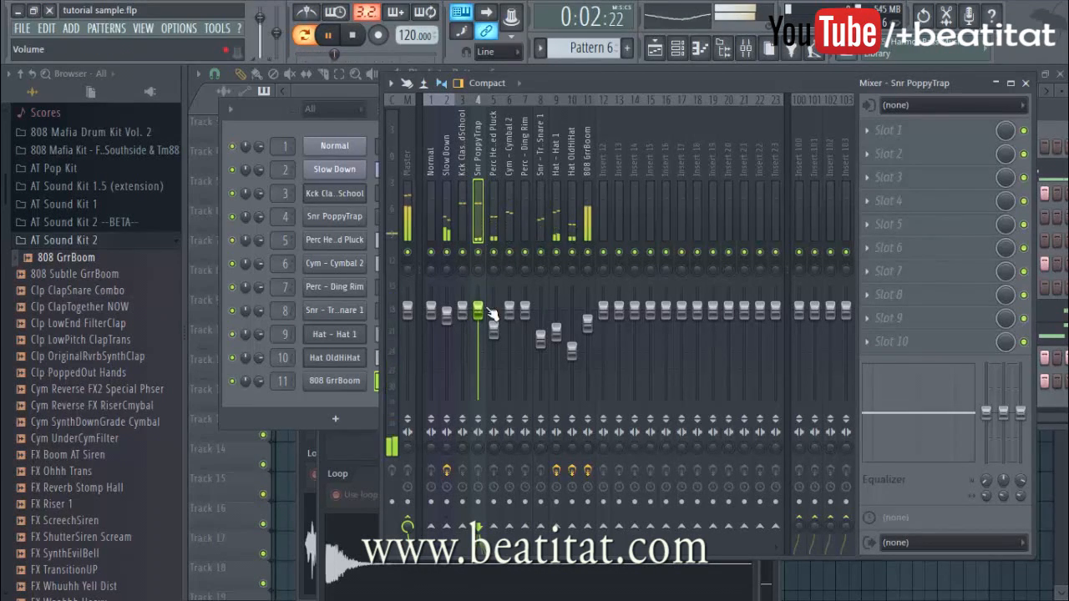
{"action": "left_click", "coordinate": [921, 127]}
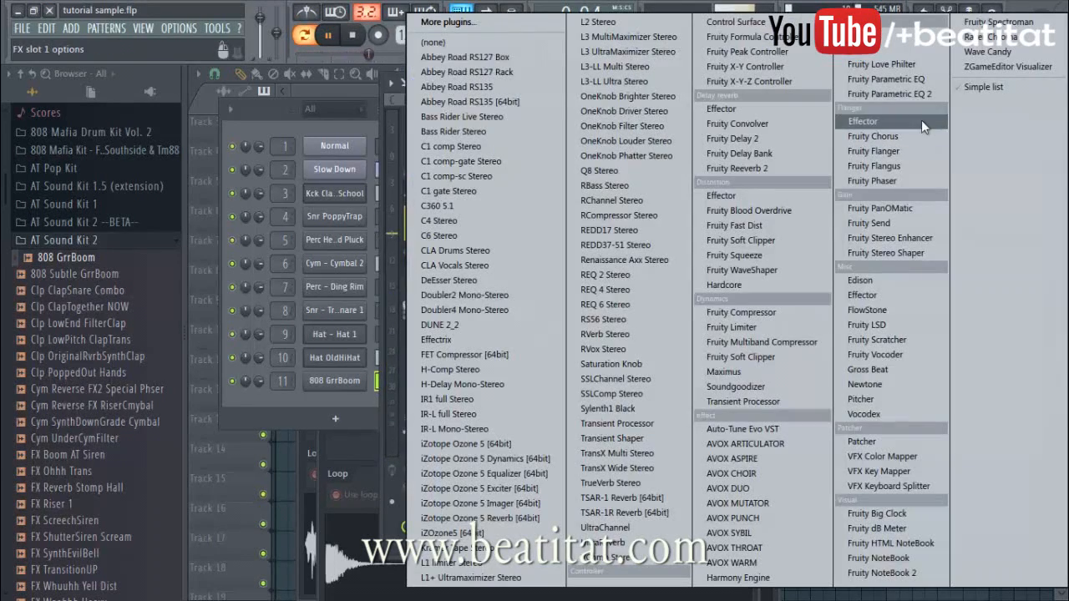
{"action": "left_click", "coordinate": [925, 92]}
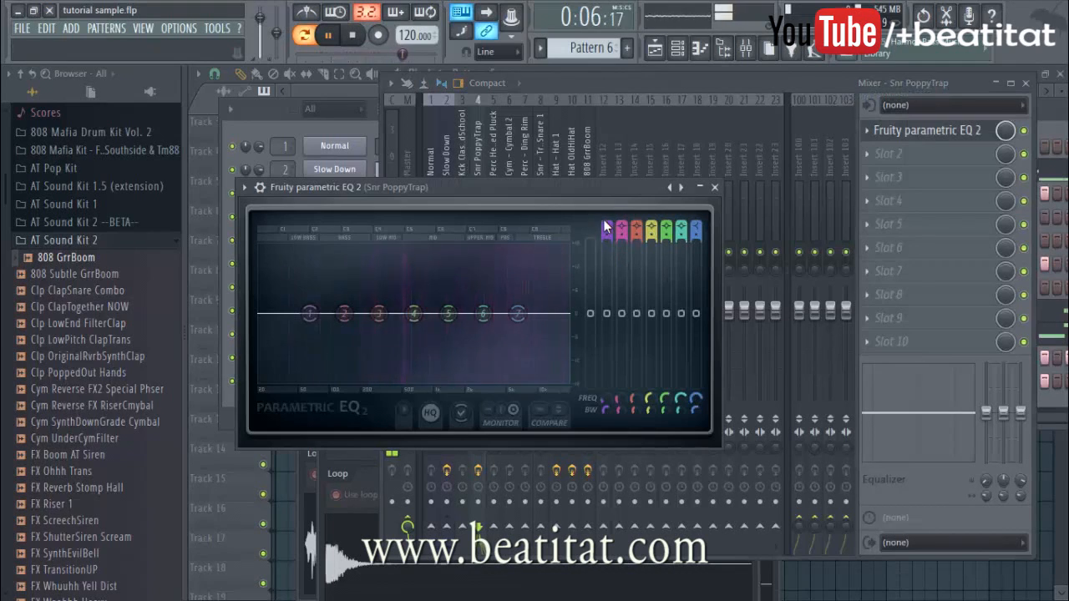
- Make band 1 of the Snr PoppyTrap EQ a high-pass, adjust band 4, and close the EQ
{"action": "left_click_drag", "start_coordinate": [606, 223], "coordinate": [607, 230]}
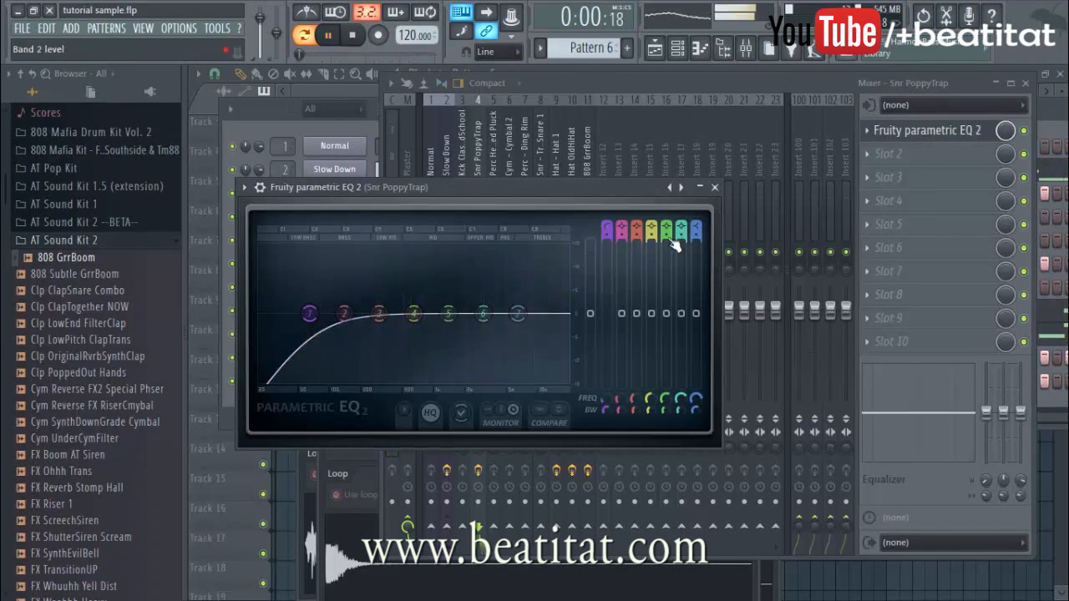
{"action": "left_click_drag", "start_coordinate": [415, 315], "coordinate": [564, 318]}
{"action": "left_click", "coordinate": [714, 187]}
- Stop playback and rename mixer track Insert 100 as "Rvrb Send"
{"action": "left_click", "coordinate": [794, 184]}
{"action": "key", "text": "space"}
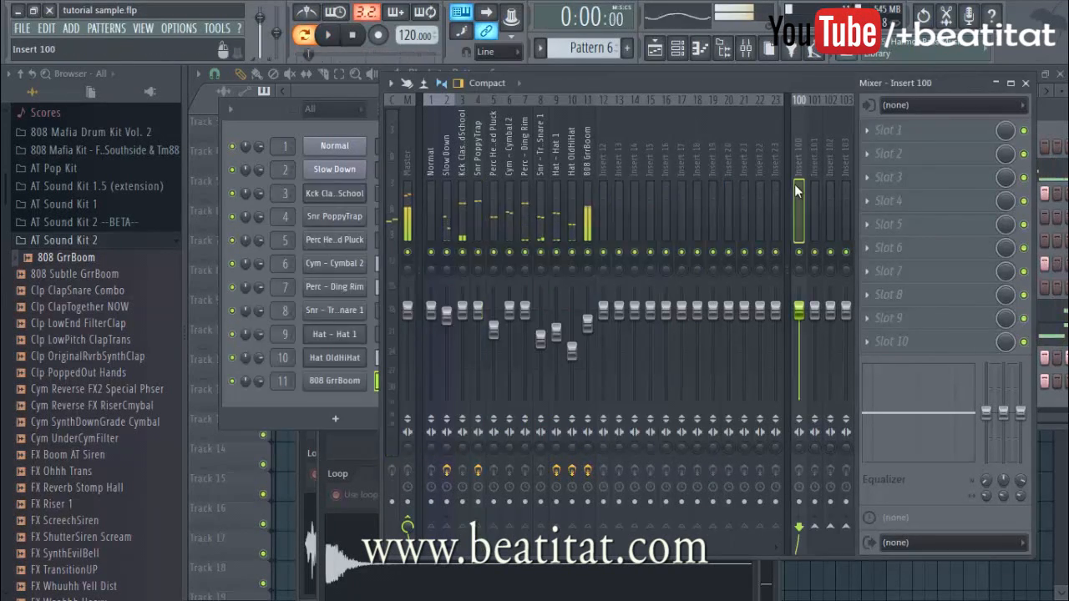
{"action": "key", "text": "F2"}
{"action": "type", "text": "R"}
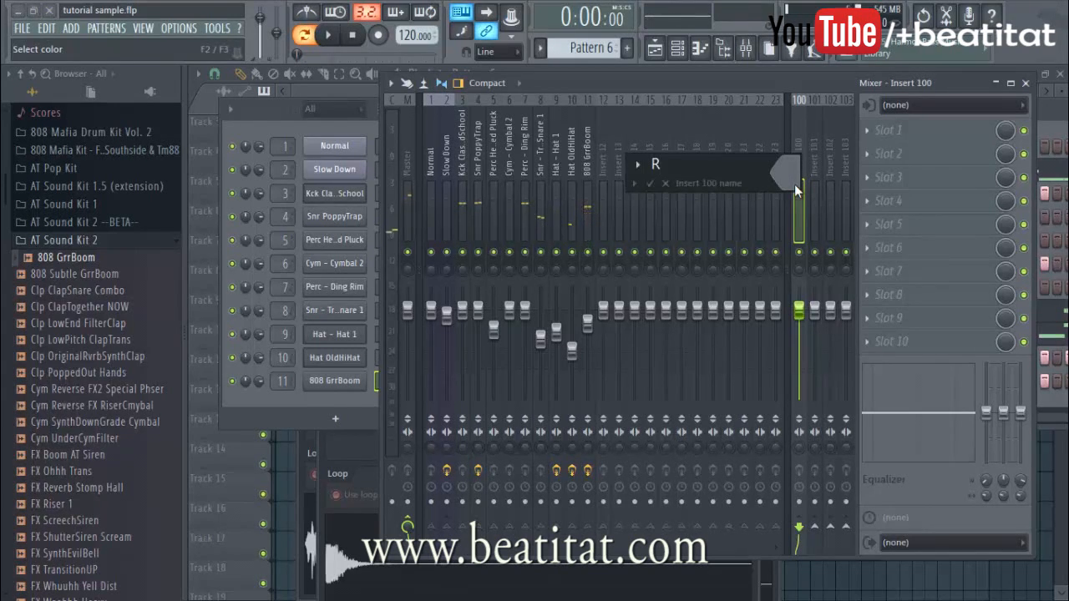
{"action": "type", "text": "vrb Send"}
{"action": "key", "text": "Return"}
- Route Snr PoppyTrap, Perc - Ding Rim, Cym - Cymbal 2 and Perc HeavyDrowned Pluck to the Rvrb Send track
{"action": "left_click", "coordinate": [561, 148]}
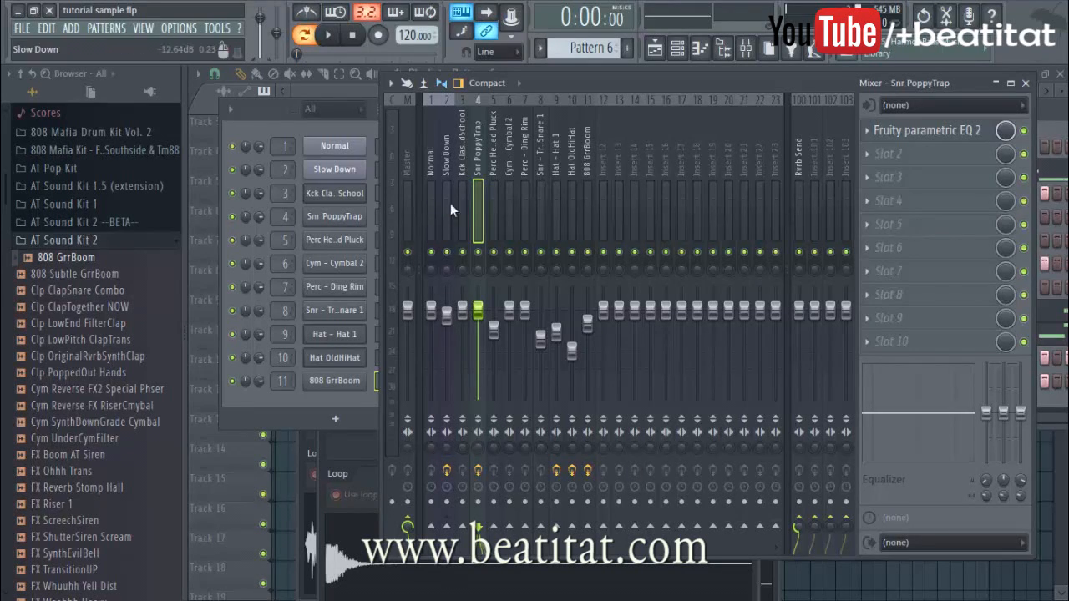
{"action": "left_click", "coordinate": [543, 184]}
{"action": "left_click", "coordinate": [528, 212]}
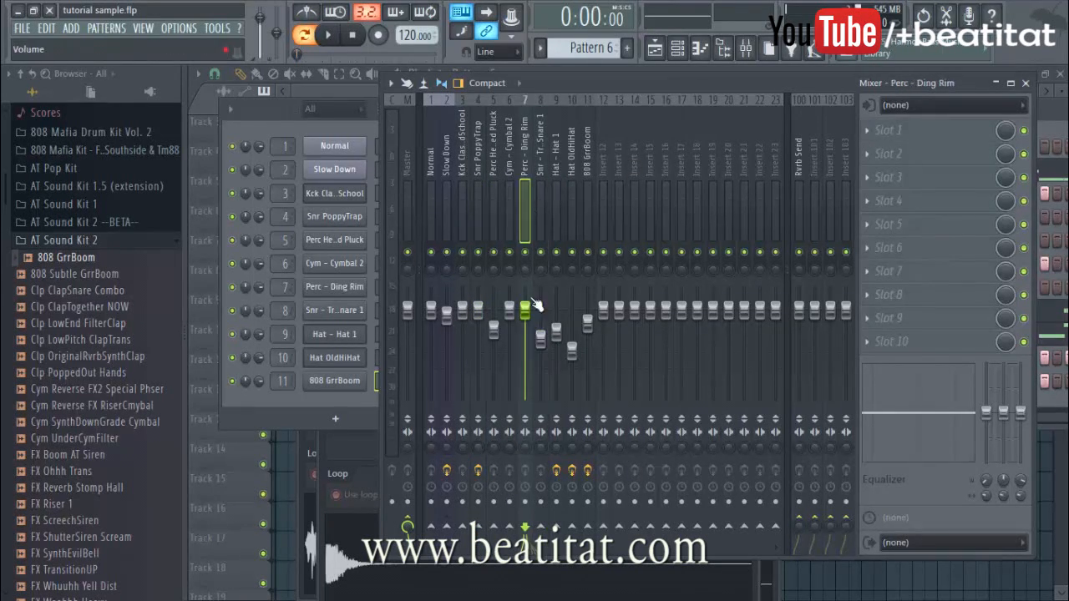
{"action": "left_click_drag", "start_coordinate": [797, 527], "coordinate": [797, 501]}
{"action": "left_click", "coordinate": [511, 209]}
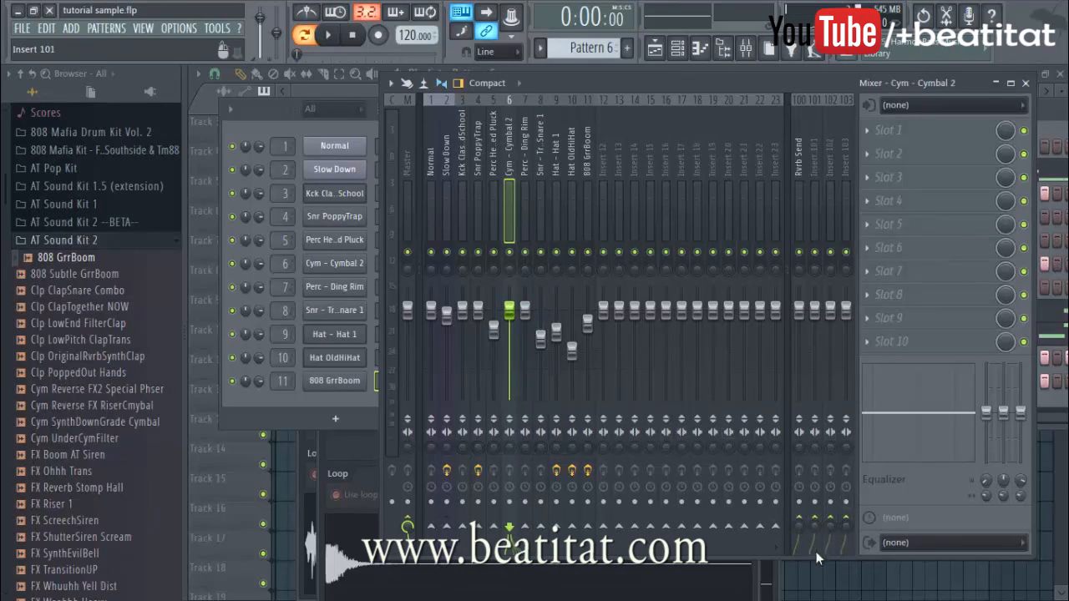
{"action": "left_click", "coordinate": [497, 217]}
{"action": "left_click_drag", "start_coordinate": [799, 529], "coordinate": [799, 497]}
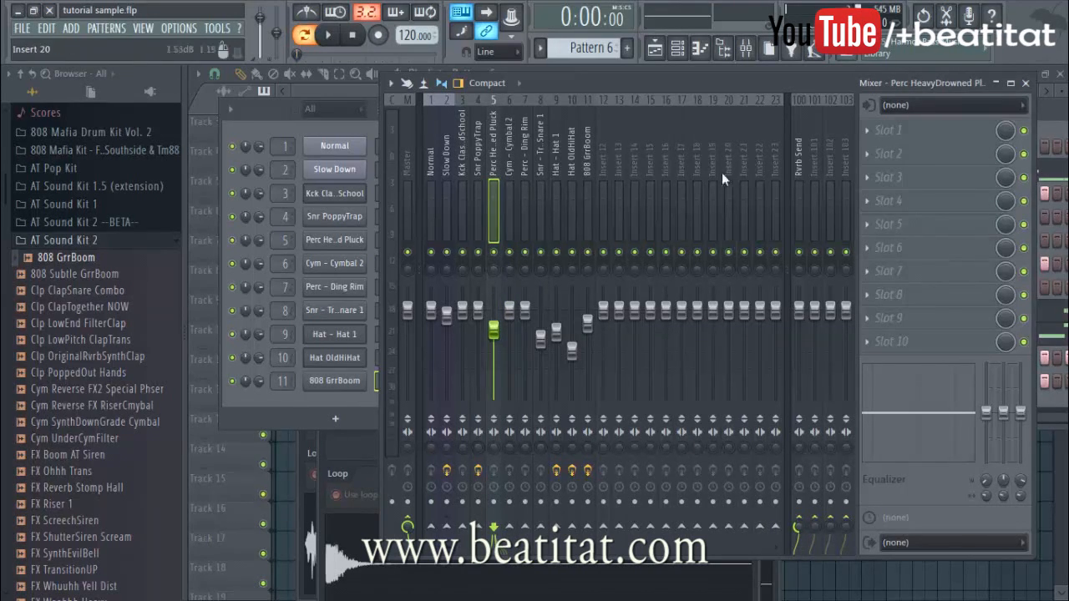
- Add Fruity Reeverb 2 to Rvrb Send's first effect slot, lowering its dry level and raising its early-reflection and wet levels
{"action": "left_click", "coordinate": [867, 138]}
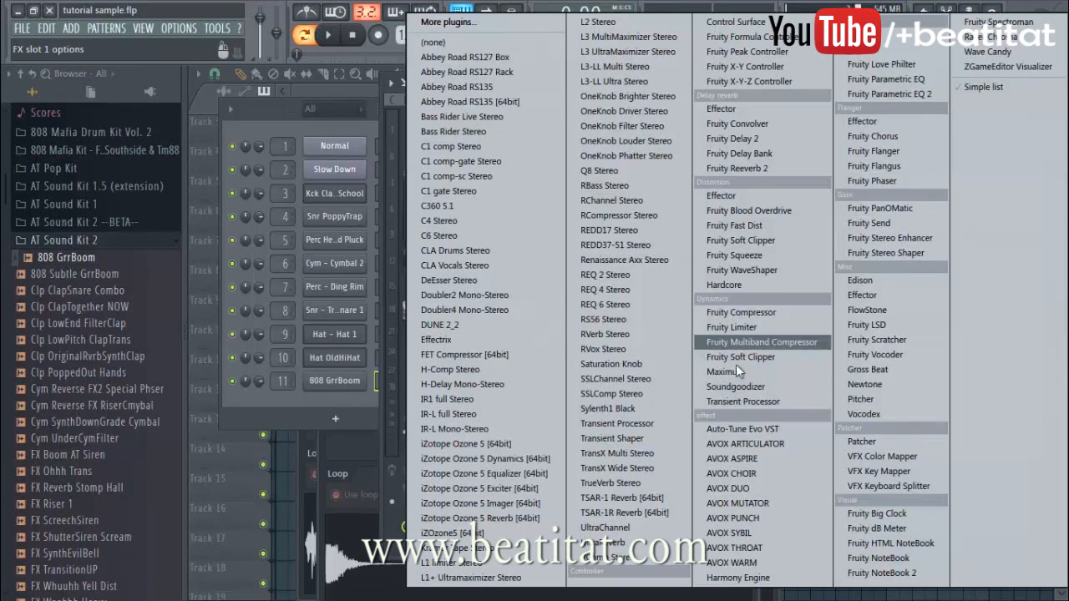
{"action": "left_click", "coordinate": [791, 167]}
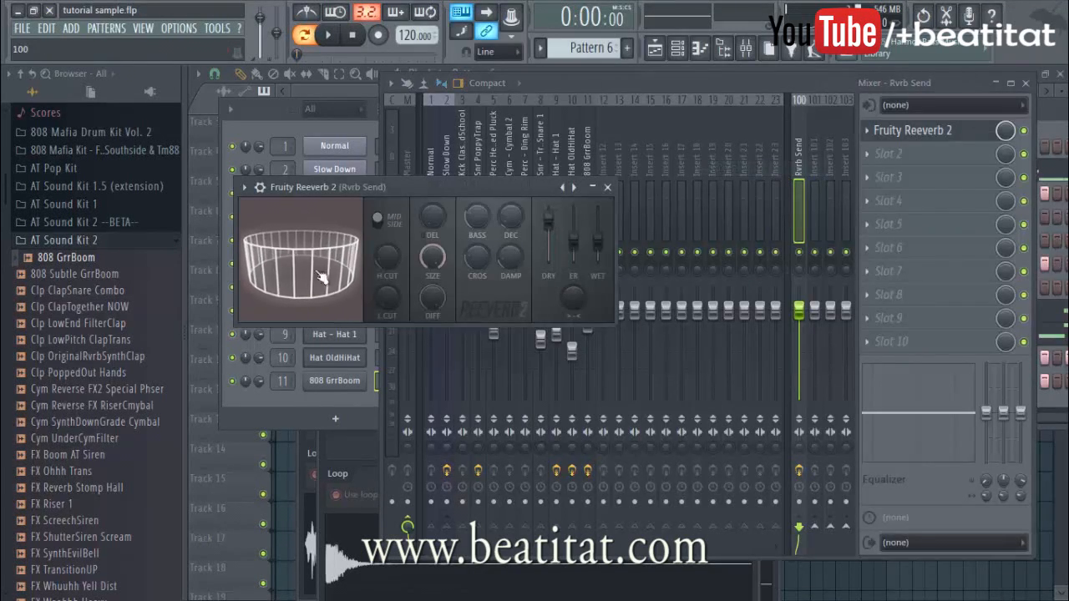
{"action": "left_click_drag", "start_coordinate": [597, 242], "coordinate": [574, 232]}
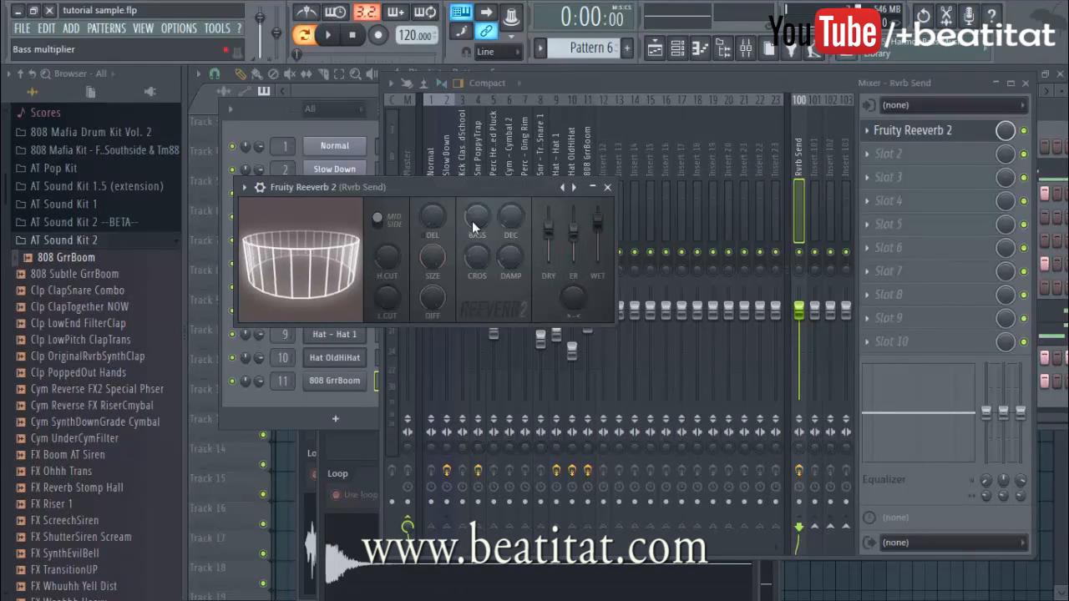
{"action": "mouse_move", "coordinate": [392, 301]}
{"action": "left_mouse_down"}
{"action": "mouse_move", "coordinate": [392, 273]}
{"action": "mouse_move", "coordinate": [392, 286]}
{"action": "left_mouse_up"}
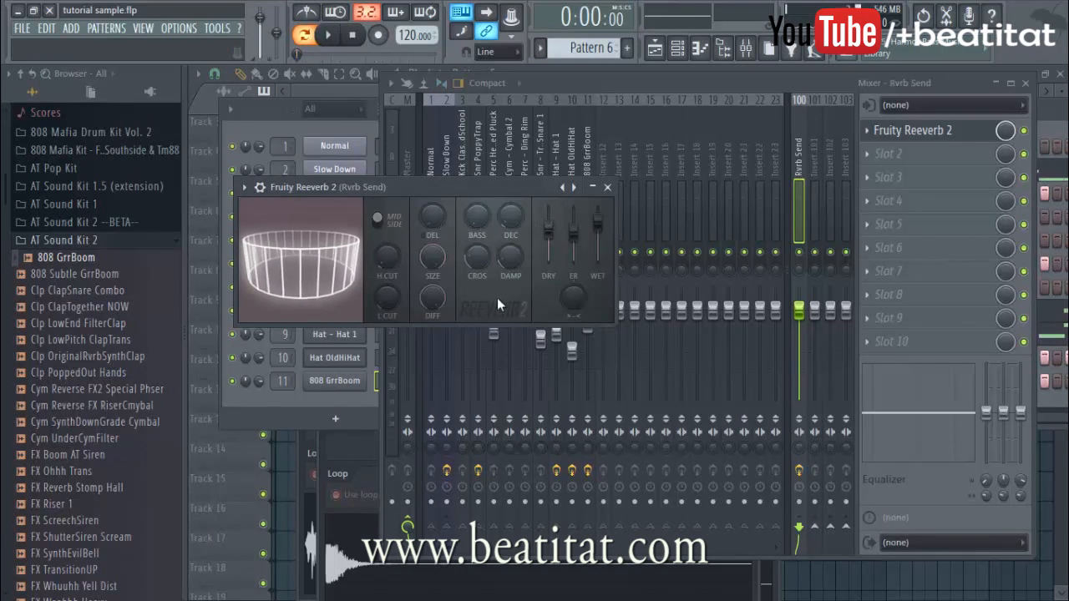
{"action": "left_click", "coordinate": [608, 188]}
- Add Fruity Stereo Enhancer to Rvrb Send's third effect slot with stereo separation at about 24% separated
{"action": "left_click", "coordinate": [884, 182]}
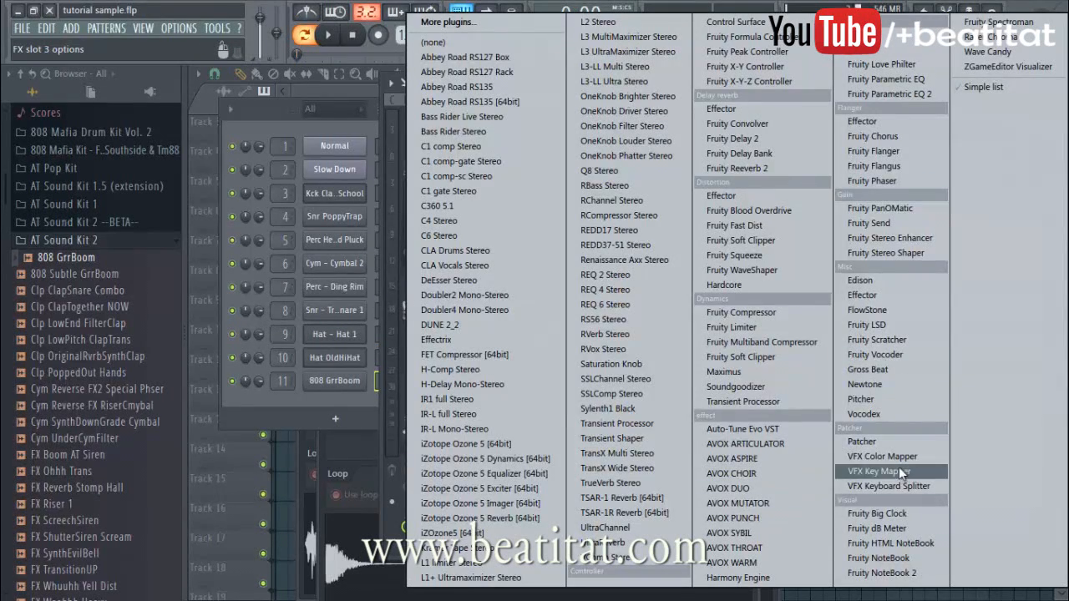
{"action": "left_click", "coordinate": [937, 238]}
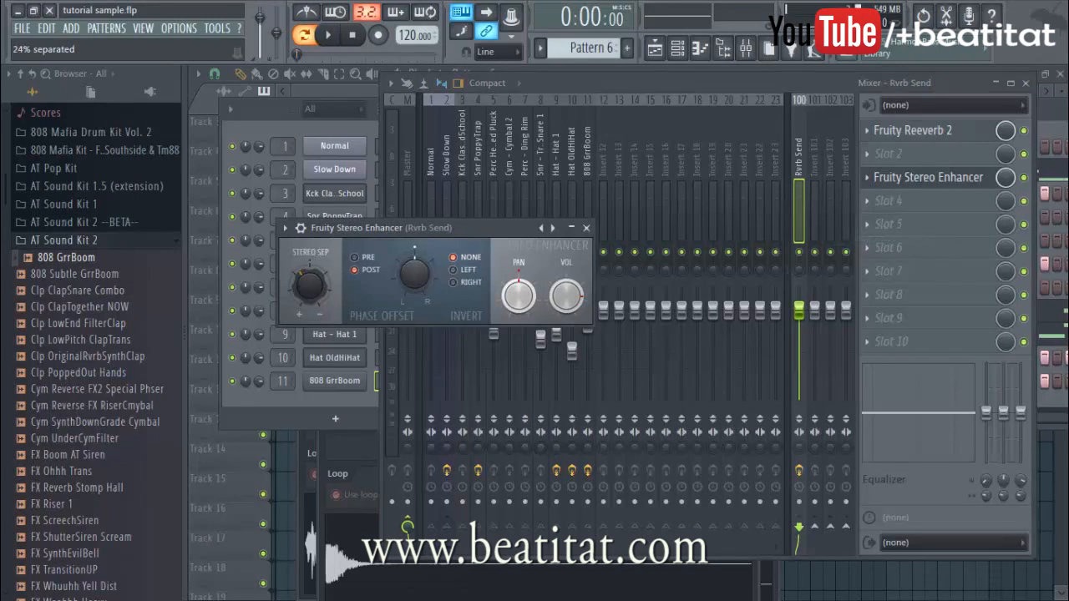
{"action": "left_click", "coordinate": [587, 228]}
- Review the effects and reverb send routing of the drum and percussion mixer tracks
{"action": "left_click", "coordinate": [474, 194]}
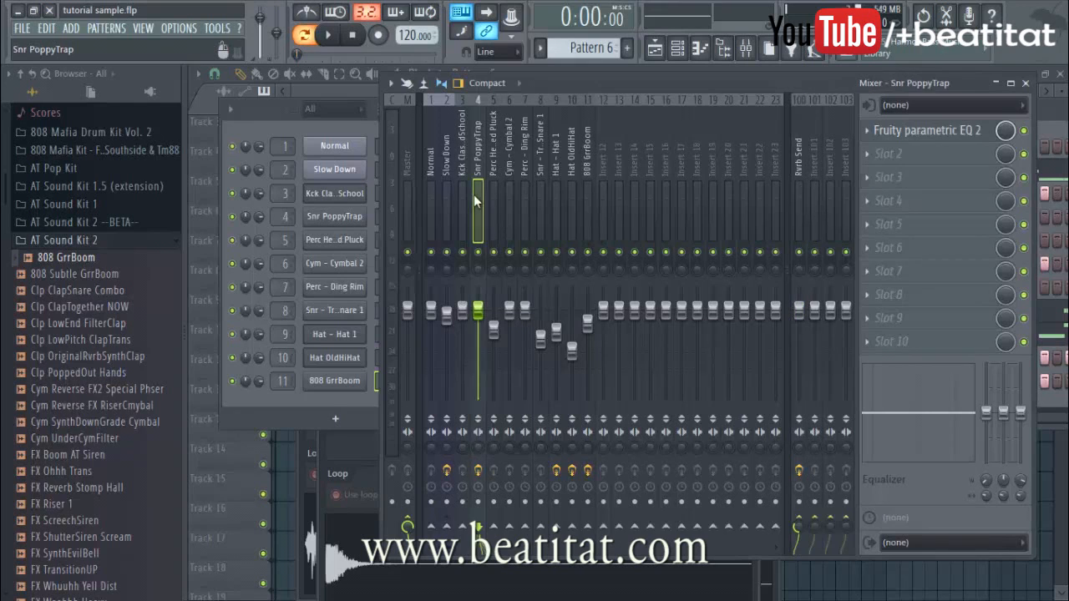
{"action": "left_click", "coordinate": [526, 191]}
{"action": "left_click", "coordinate": [551, 177]}
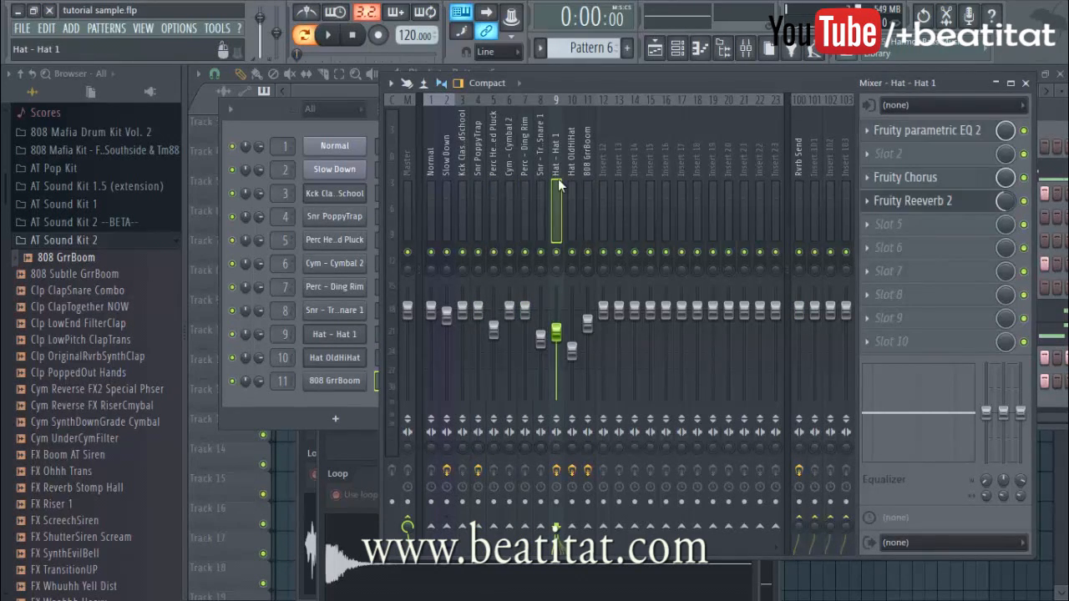
{"action": "left_click", "coordinate": [509, 185]}
{"action": "left_click", "coordinate": [496, 188]}
{"action": "left_click", "coordinate": [466, 192]}
- Play the pattern and slightly lower the Rvrb Send track's level
{"action": "key", "text": "space"}
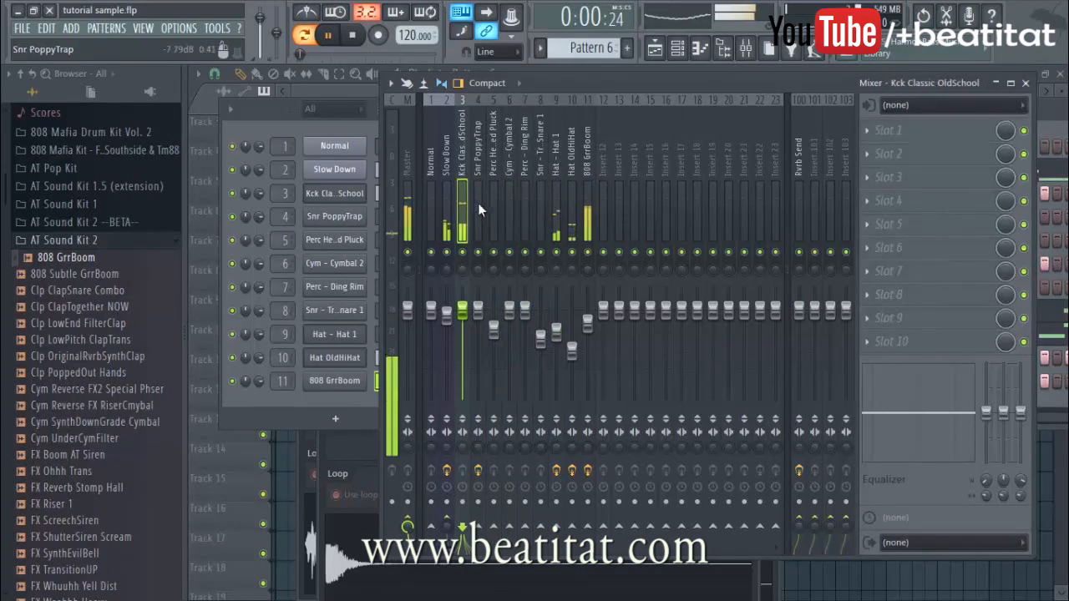
{"action": "left_click", "coordinate": [804, 209]}
{"action": "left_click_drag", "start_coordinate": [804, 309], "coordinate": [799, 318]}
{"action": "left_click", "coordinate": [481, 209]}
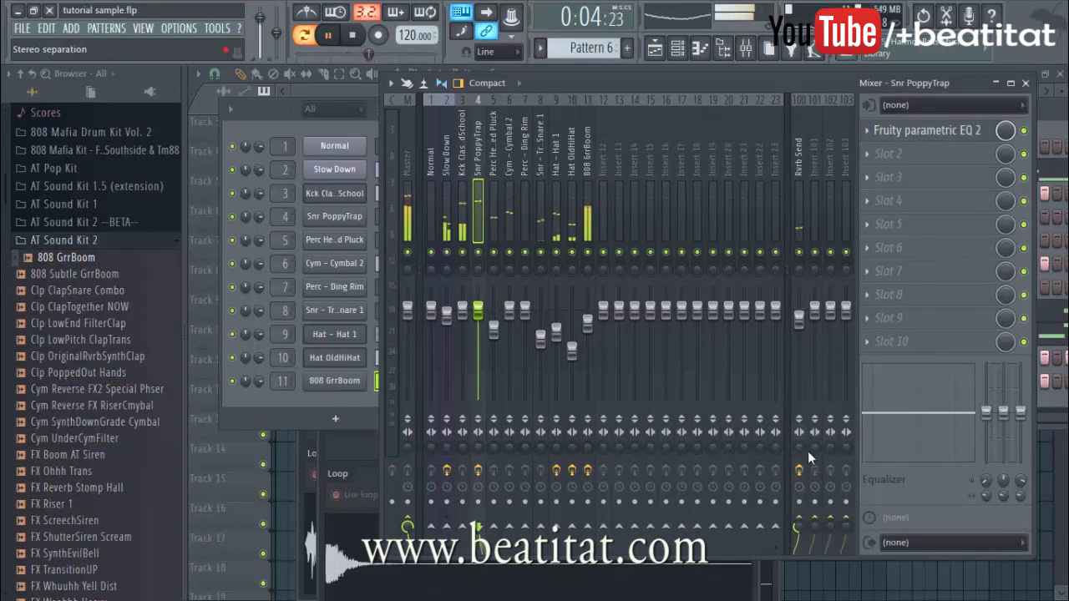
{"action": "left_click", "coordinate": [801, 322]}
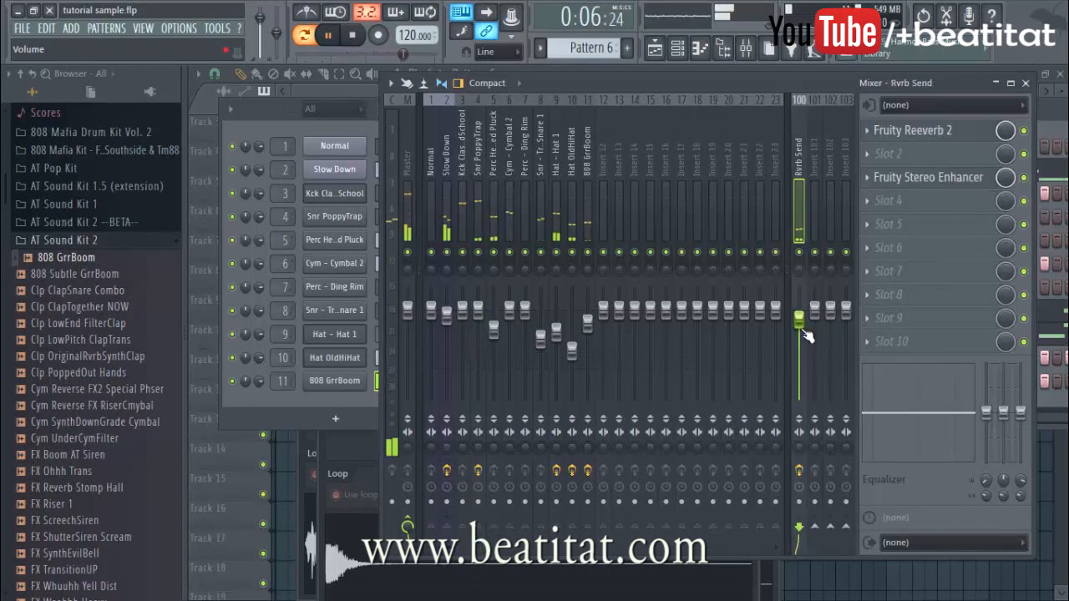
- Isolate Snr PoppyTrap, Perc HeavyDrowned Pluck, Cym - Cymbal 2 and Perc - Ding Rim to audition their reverb
{"action": "right_click", "coordinate": [462, 252]}
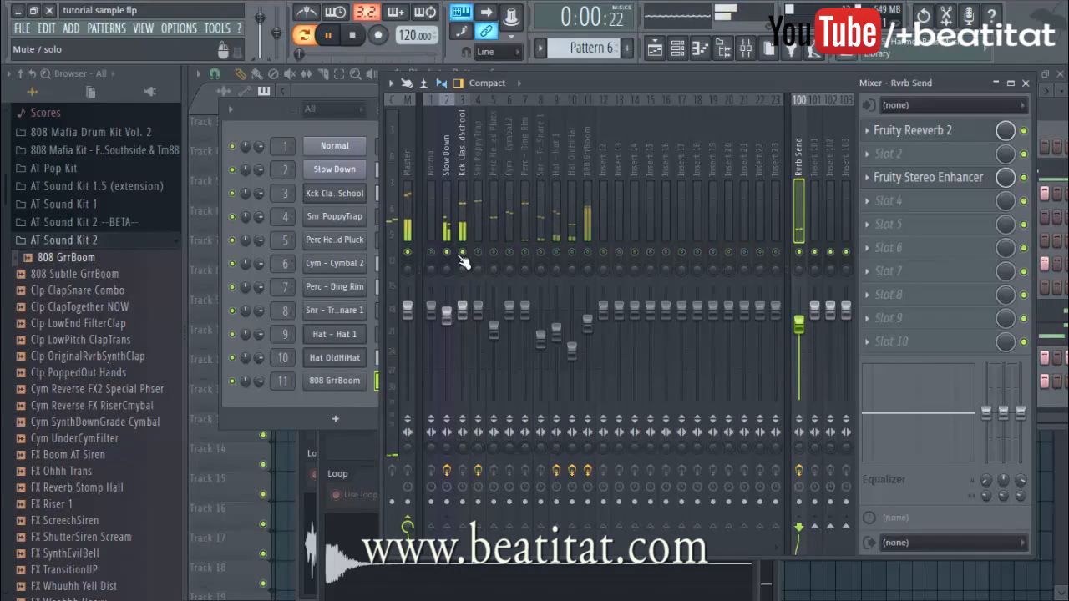
{"action": "right_click", "coordinate": [479, 253]}
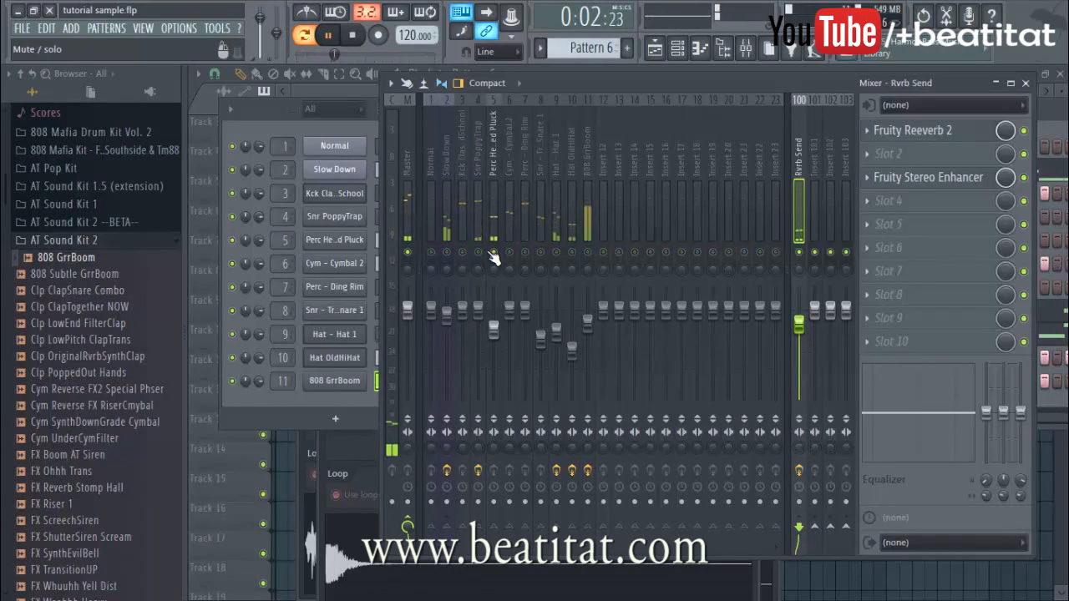
{"action": "left_click", "coordinate": [493, 253]}
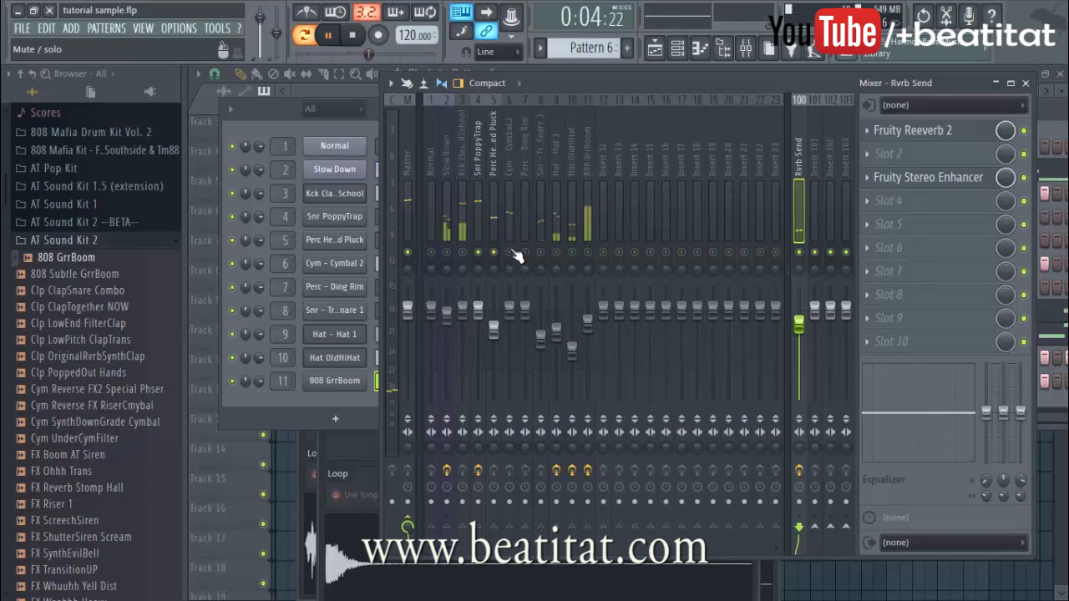
{"action": "left_click", "coordinate": [537, 196]}
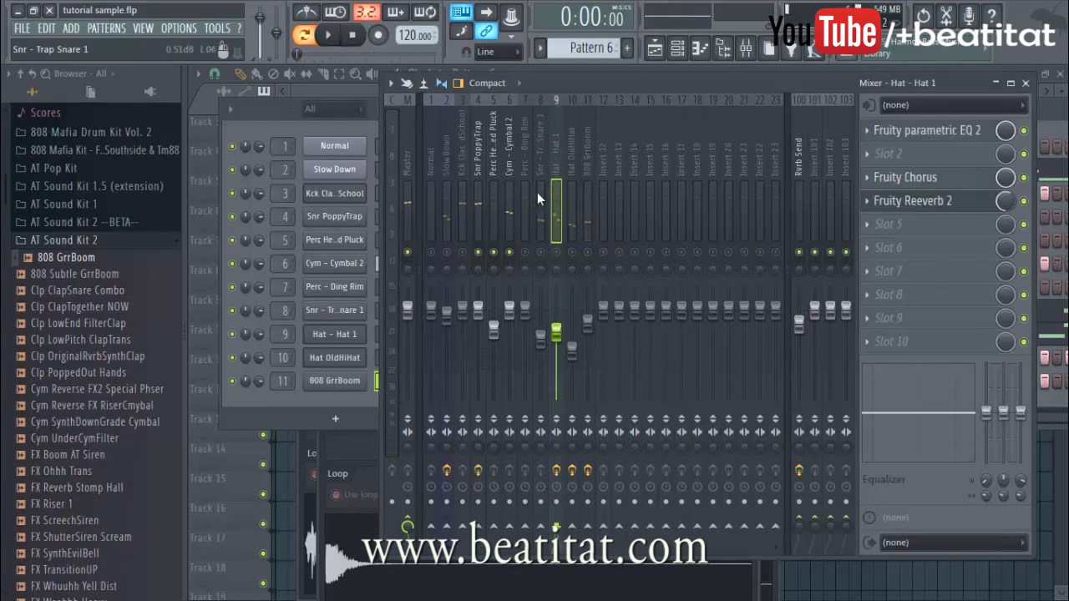
{"action": "left_click", "coordinate": [534, 247]}
- Send Hat OldHiHat to Rvrb Send at about 16% and play it together with the isolated tracks
{"action": "left_click", "coordinate": [571, 209]}
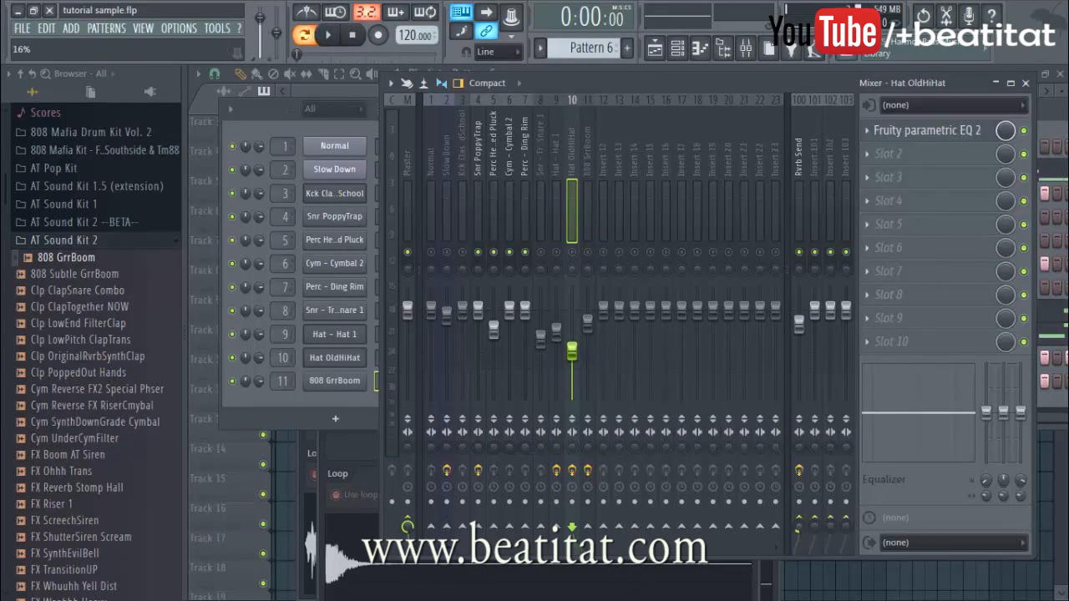
{"action": "key", "text": "space"}
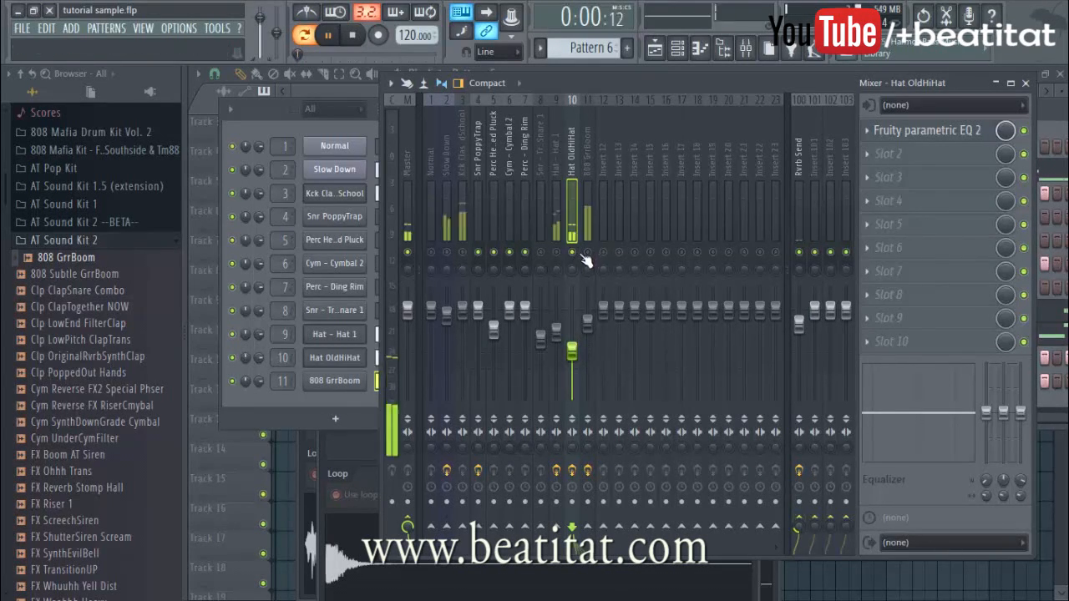
{"action": "left_click", "coordinate": [510, 216]}
- Add TransX Wide Stereo to Rvrb Send's fourth effect slot with Range 9.0 and Trim 0.7
{"action": "left_click", "coordinate": [802, 218]}
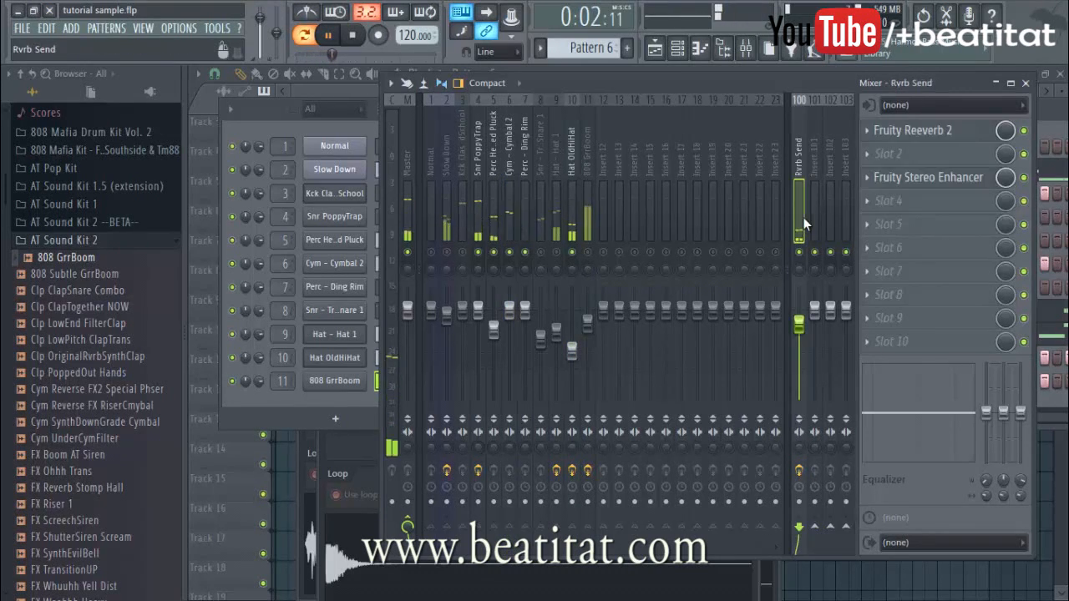
{"action": "left_click", "coordinate": [883, 209]}
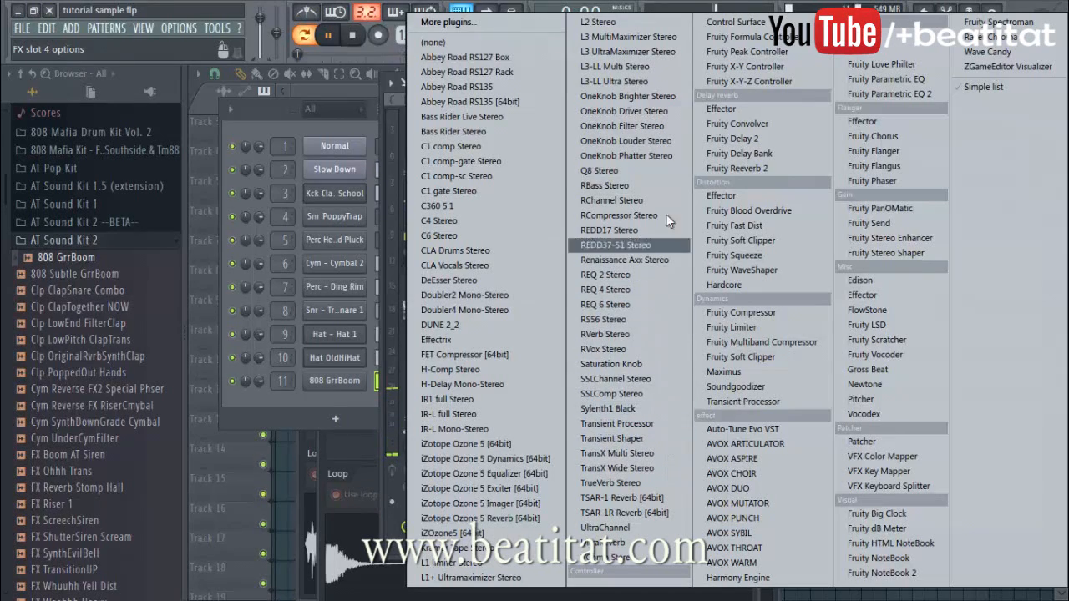
{"action": "left_click", "coordinate": [645, 469]}
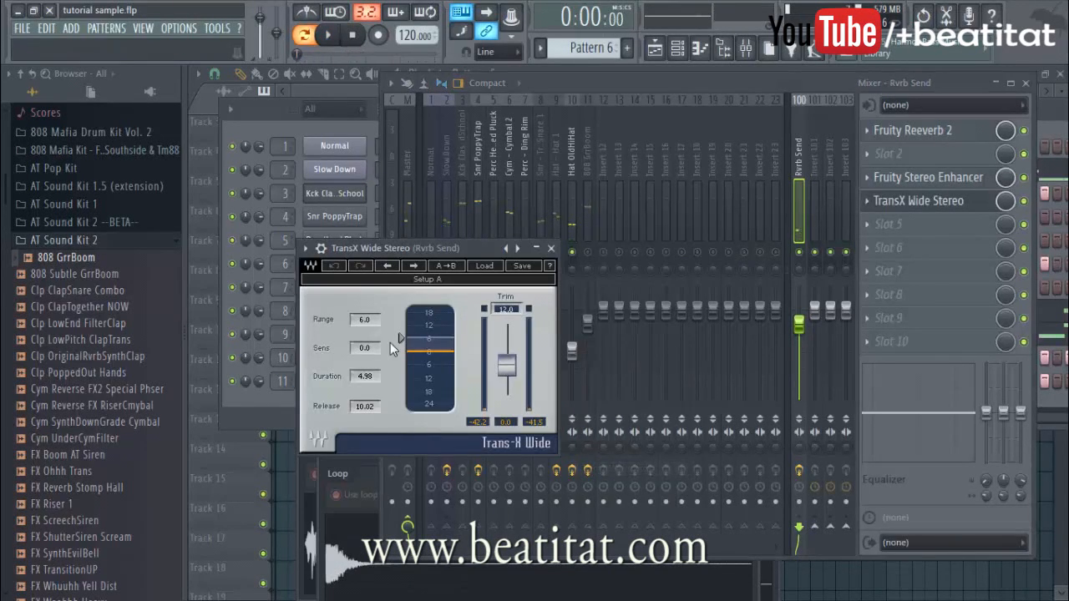
{"action": "left_click_drag", "start_coordinate": [400, 338], "coordinate": [400, 333]}
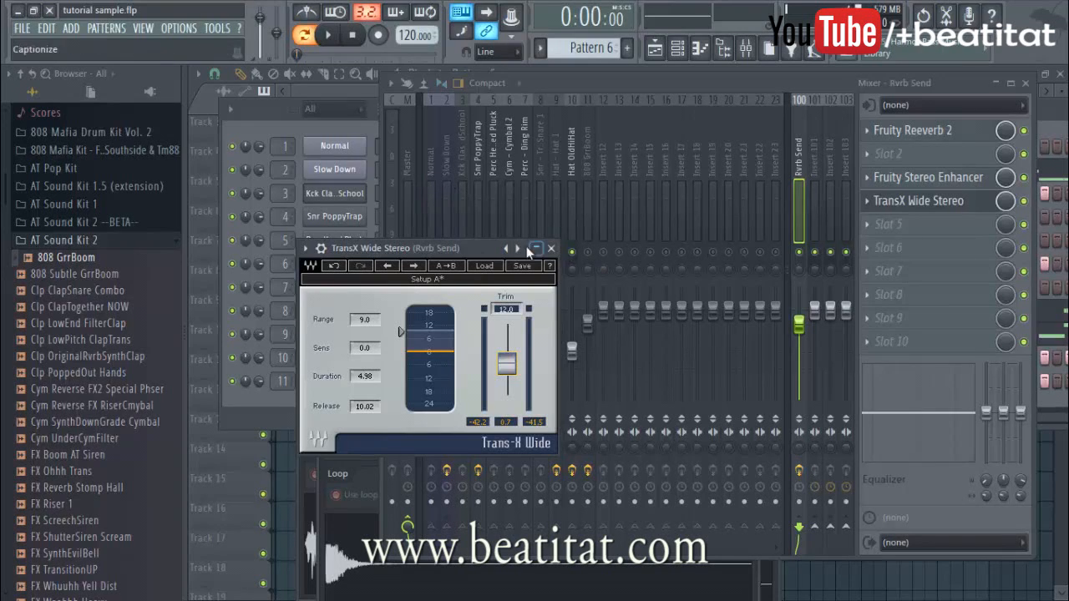
{"action": "left_click", "coordinate": [552, 249]}
- Examine the EQ curve of the Slow Down track in Fruity Parametric EQ 2 and close it
{"action": "left_click", "coordinate": [431, 222]}
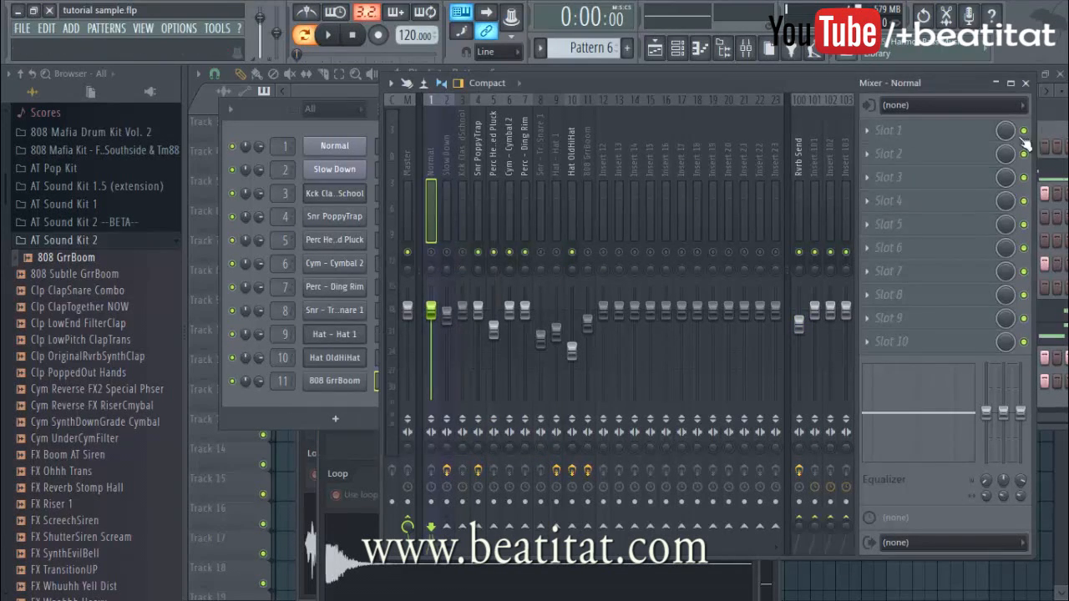
{"action": "left_click", "coordinate": [442, 184]}
{"action": "left_click", "coordinate": [915, 130]}
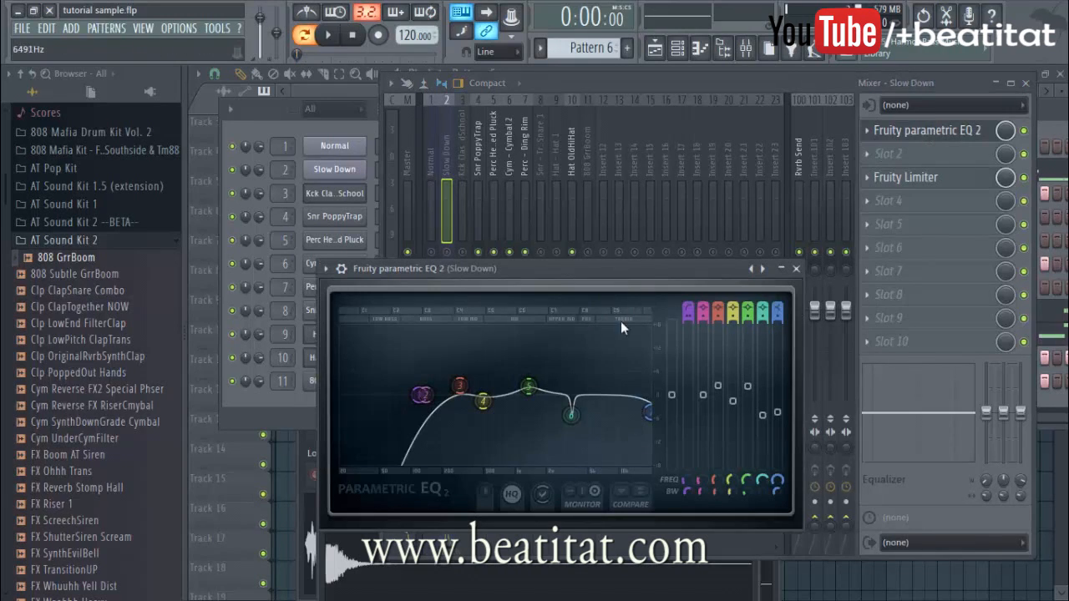
{"action": "left_click", "coordinate": [796, 270]}
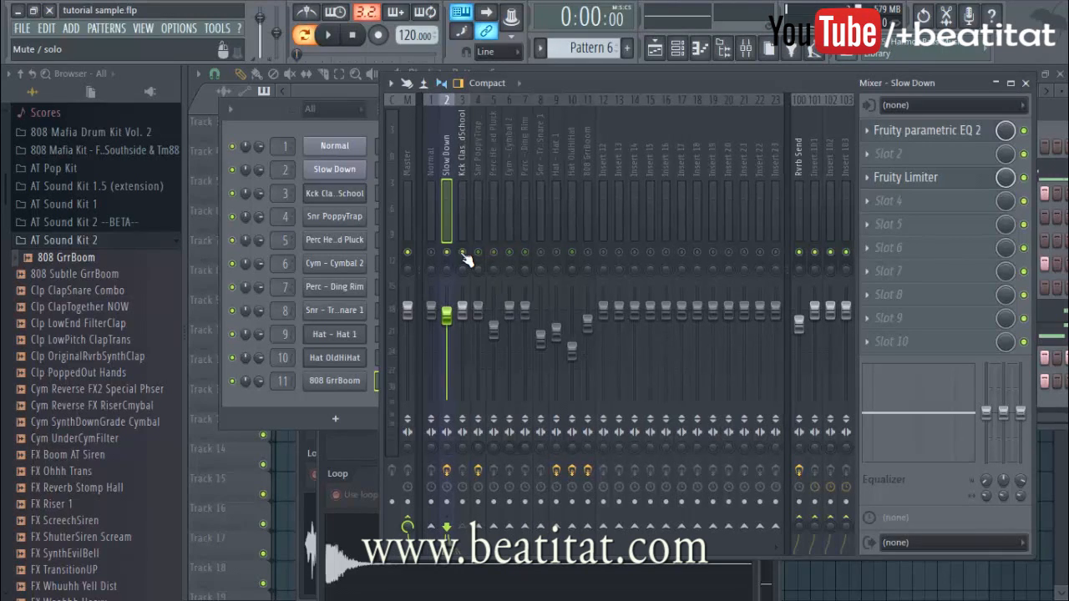
- Play all tracks and set the Rvrb Send level to about 84% (-3.8 dB)
{"action": "key", "text": "space"}
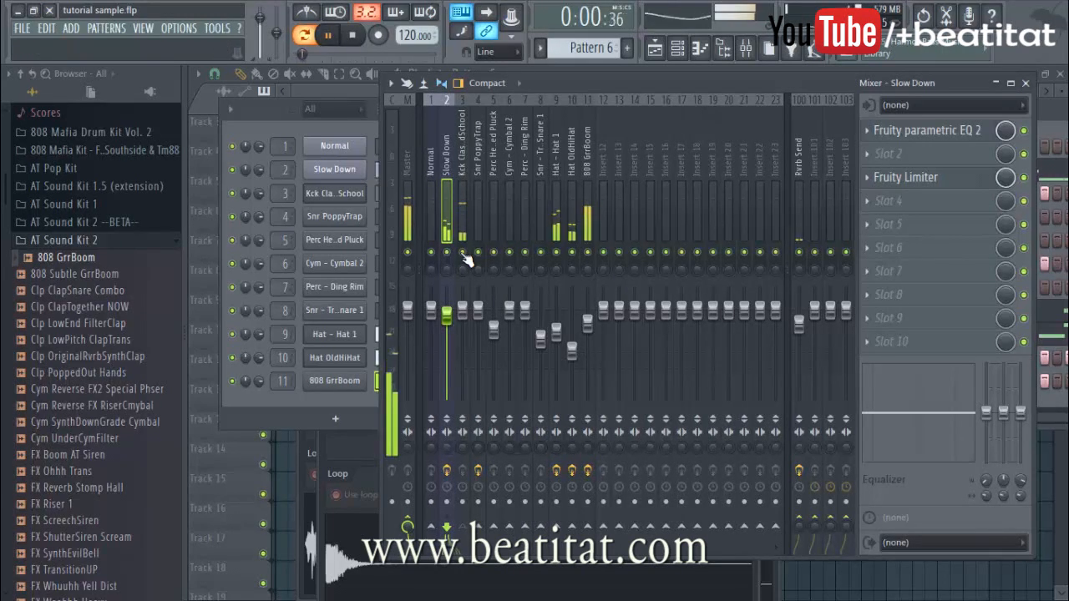
{"action": "left_click", "coordinate": [813, 207]}
{"action": "left_click", "coordinate": [803, 221]}
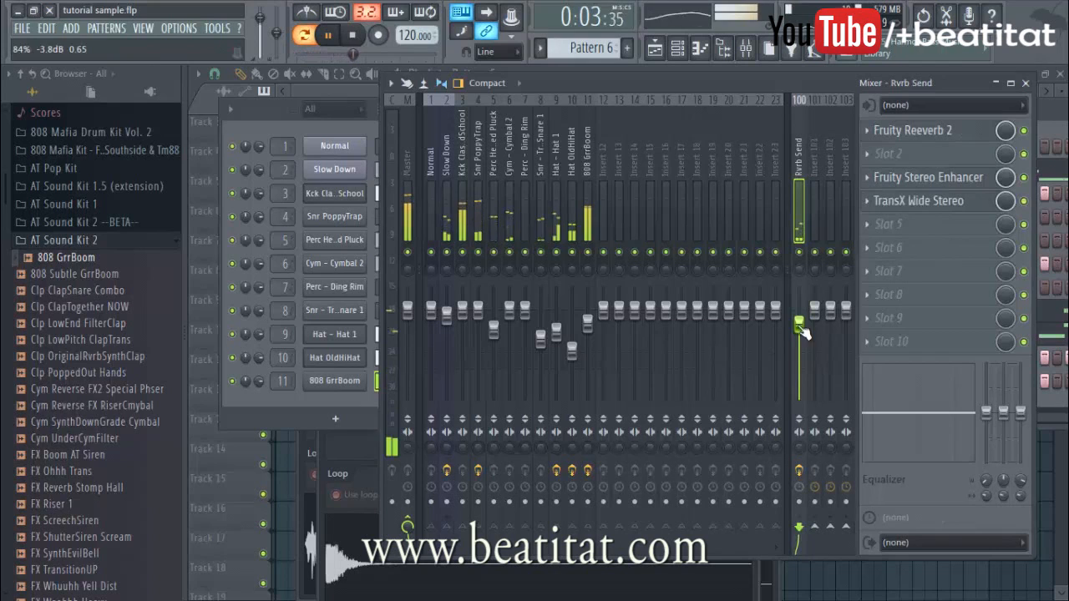
- Slightly lower 808 GrrBoom, set Snr - Trap Snare 1 to about 69% (-7.5 dB), and stop playback
{"action": "left_click", "coordinate": [588, 201]}
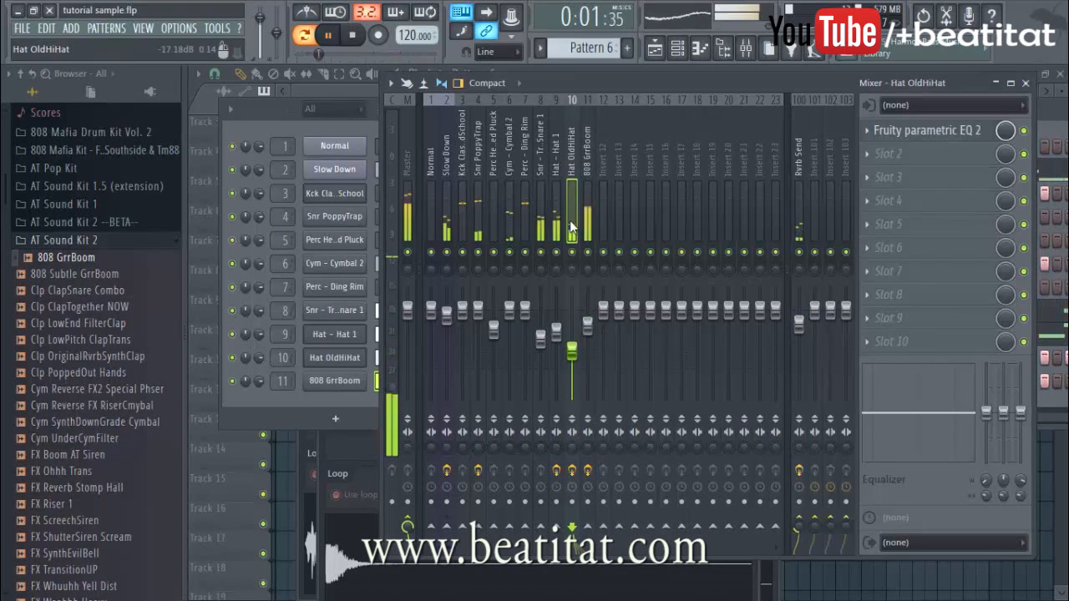
{"action": "left_click", "coordinate": [547, 208]}
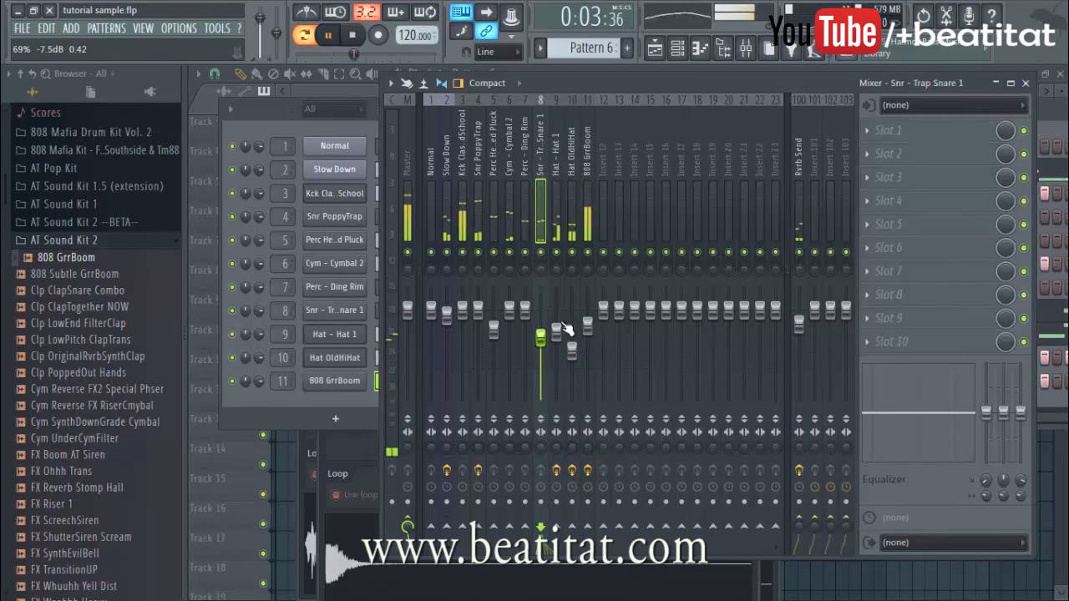
{"action": "key", "text": "space"}
- Solo Snr - Trap Snare 1, add Fruity Parametric EQ 2 to its first effect slot, and start playback
{"action": "right_click", "coordinate": [542, 253]}
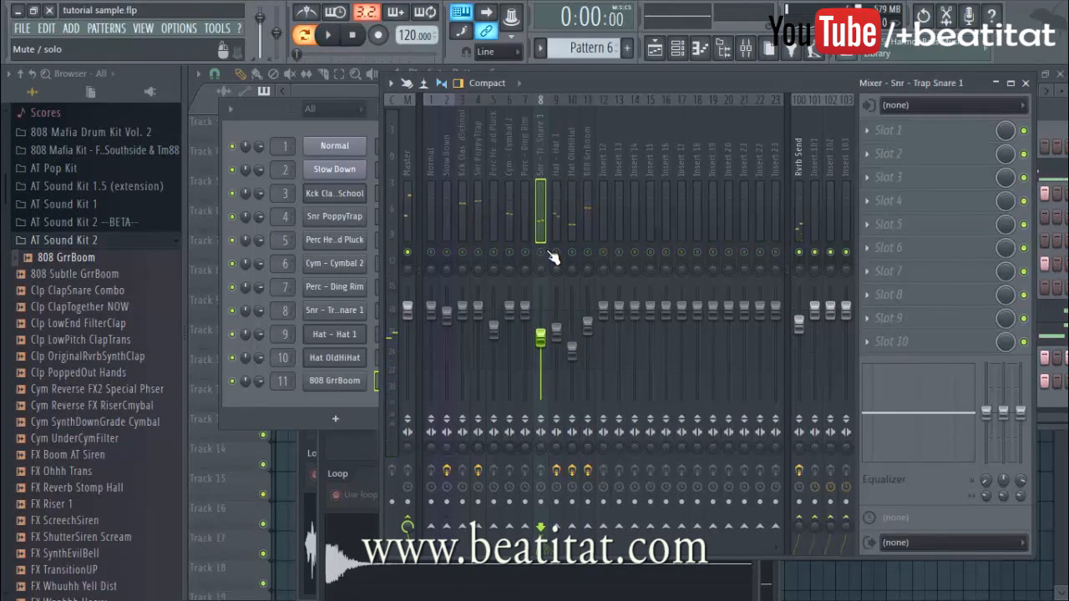
{"action": "right_click", "coordinate": [543, 252]}
{"action": "right_click", "coordinate": [542, 252]}
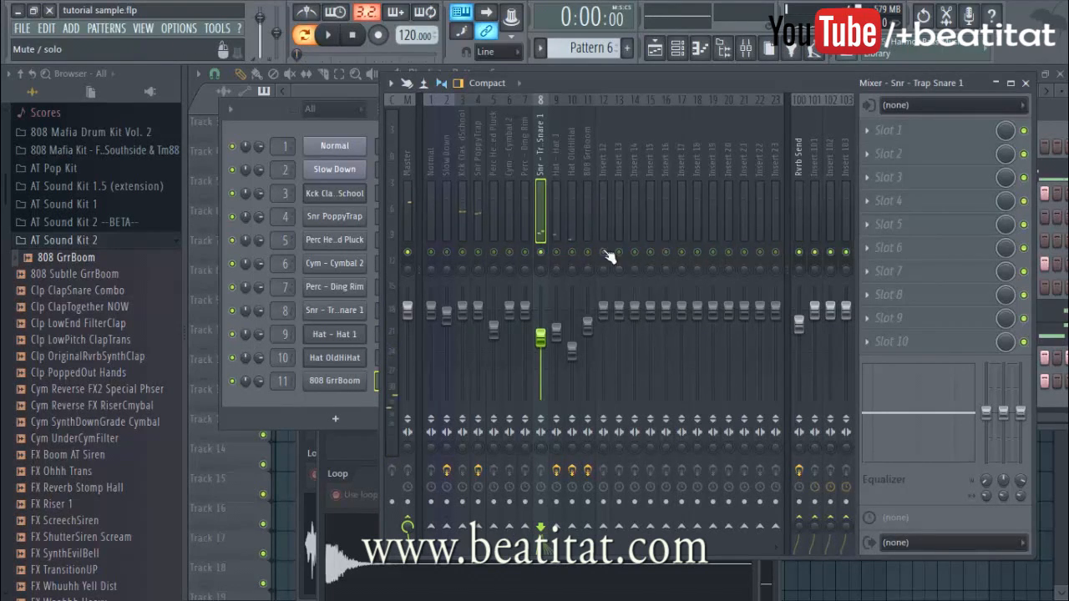
{"action": "left_click", "coordinate": [916, 146]}
{"action": "left_click", "coordinate": [892, 93]}
{"action": "key", "text": "space"}
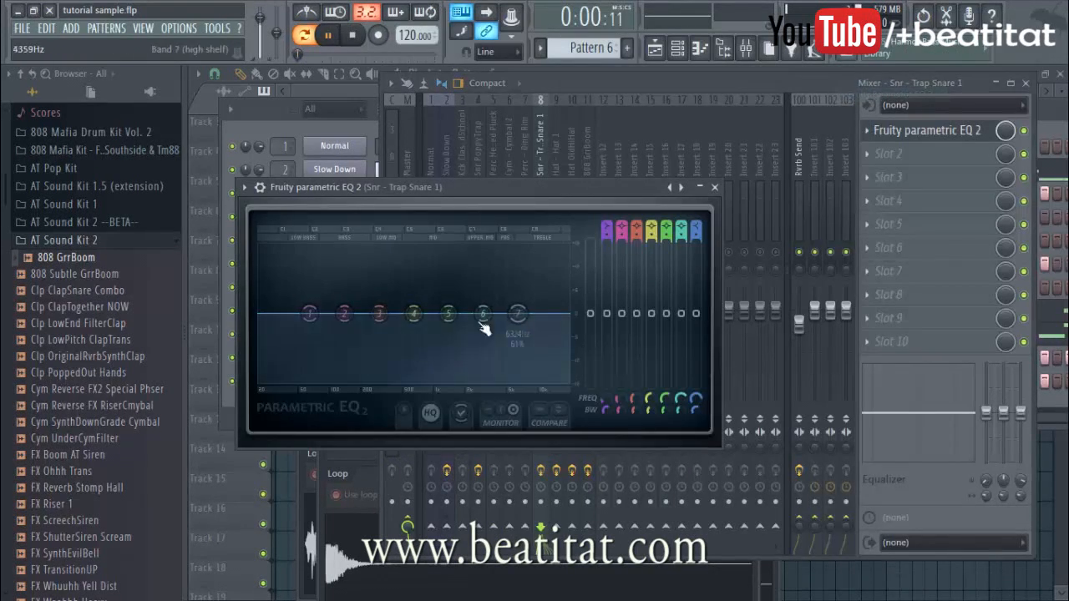
- Shape the snare EQ with a high-pass on band 1, slight boosts on bands 3 and 6, and slight cuts on bands 4 and 7
{"action": "left_click_drag", "start_coordinate": [606, 232], "coordinate": [605, 226]}
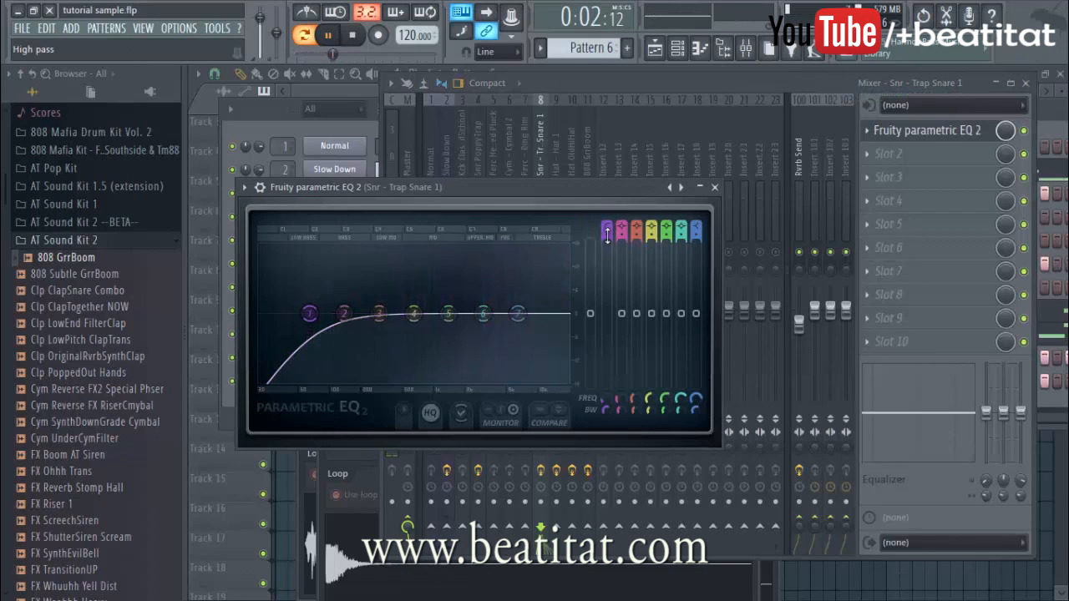
{"action": "left_click_drag", "start_coordinate": [309, 313], "coordinate": [422, 330]}
{"action": "left_click_drag", "start_coordinate": [485, 318], "coordinate": [543, 320]}
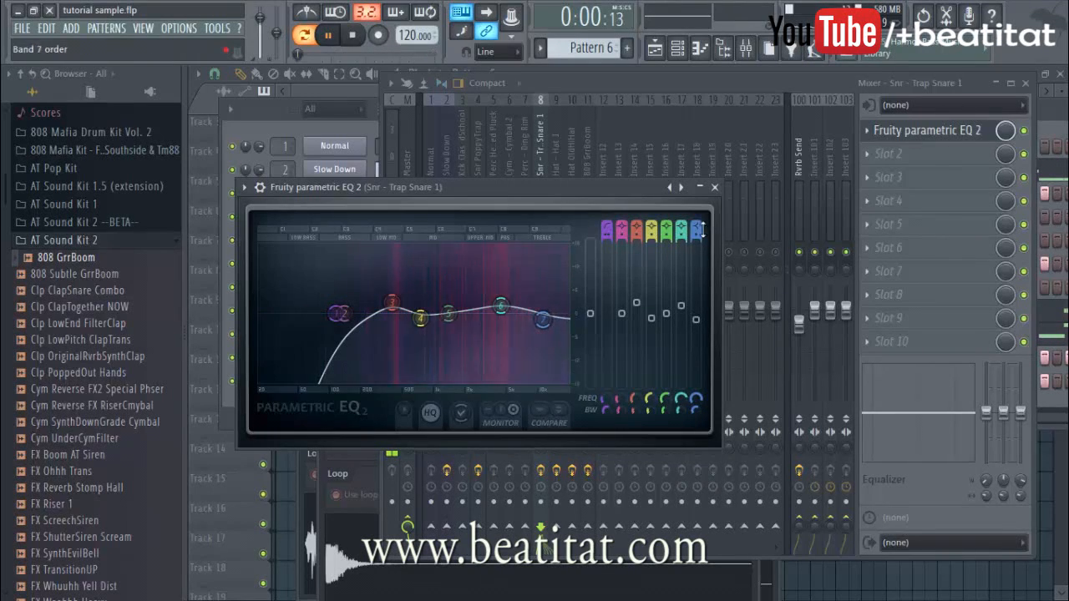
{"action": "left_click", "coordinate": [715, 187]}
- Add Saturation Knob to the snare's third effect slot, with saturation type KEEP HIGH and a slightly raised saturation amount
{"action": "left_click", "coordinate": [869, 177]}
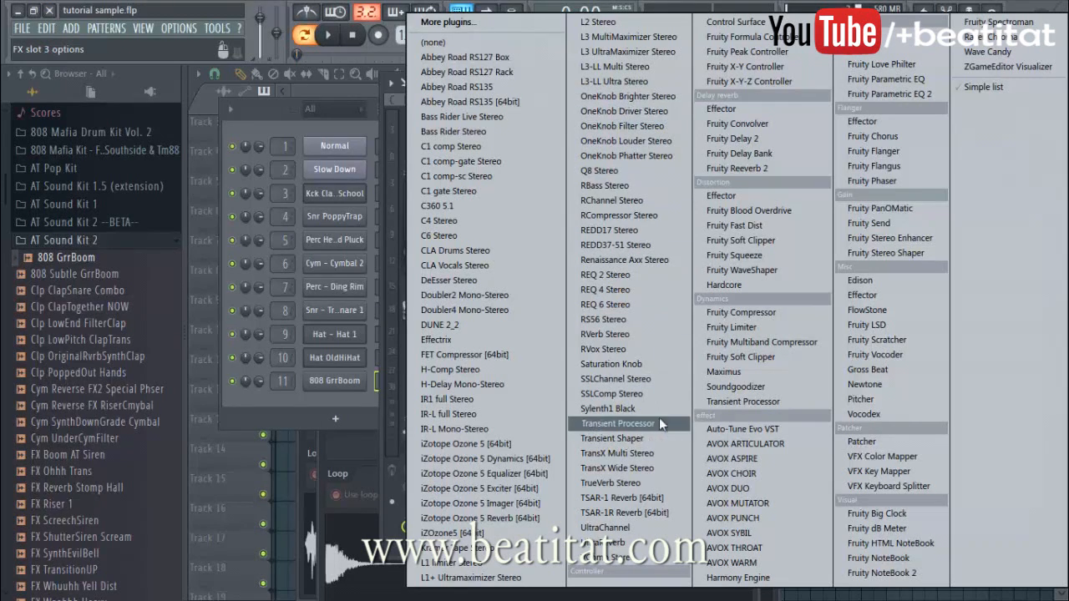
{"action": "left_click", "coordinate": [614, 364]}
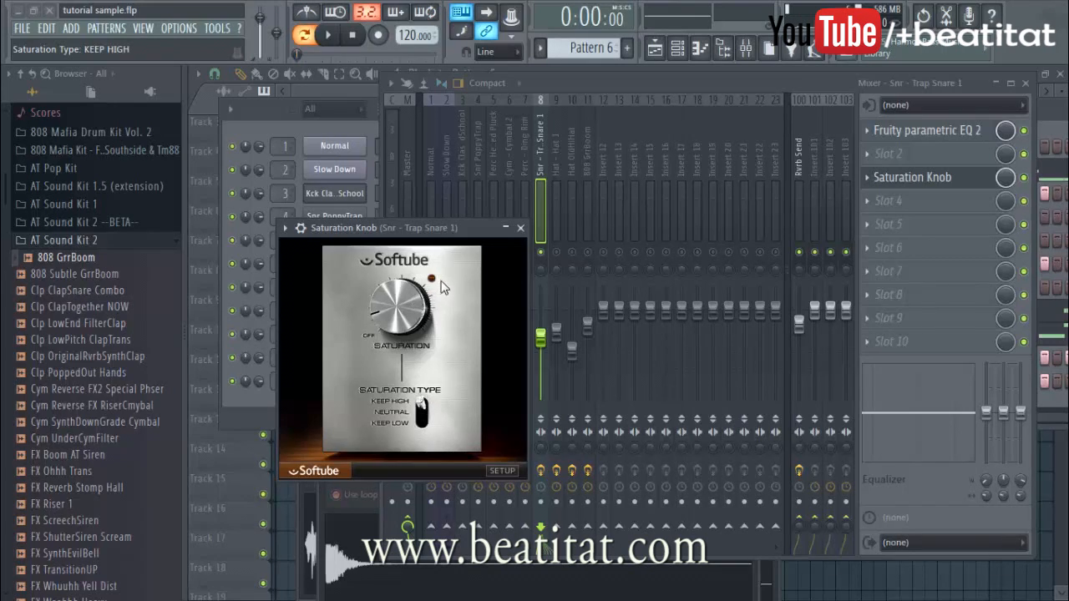
{"action": "left_click_drag", "start_coordinate": [411, 302], "coordinate": [411, 297]}
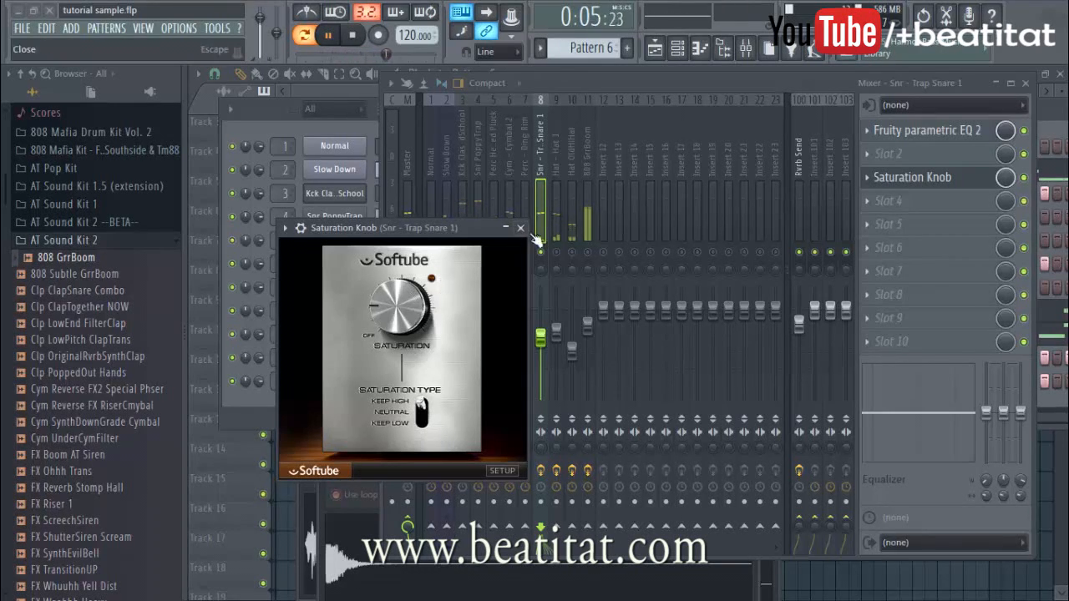
- Compare the snare with and without Saturation Knob, stop playback, and close the plugin
{"action": "left_click", "coordinate": [1025, 178]}
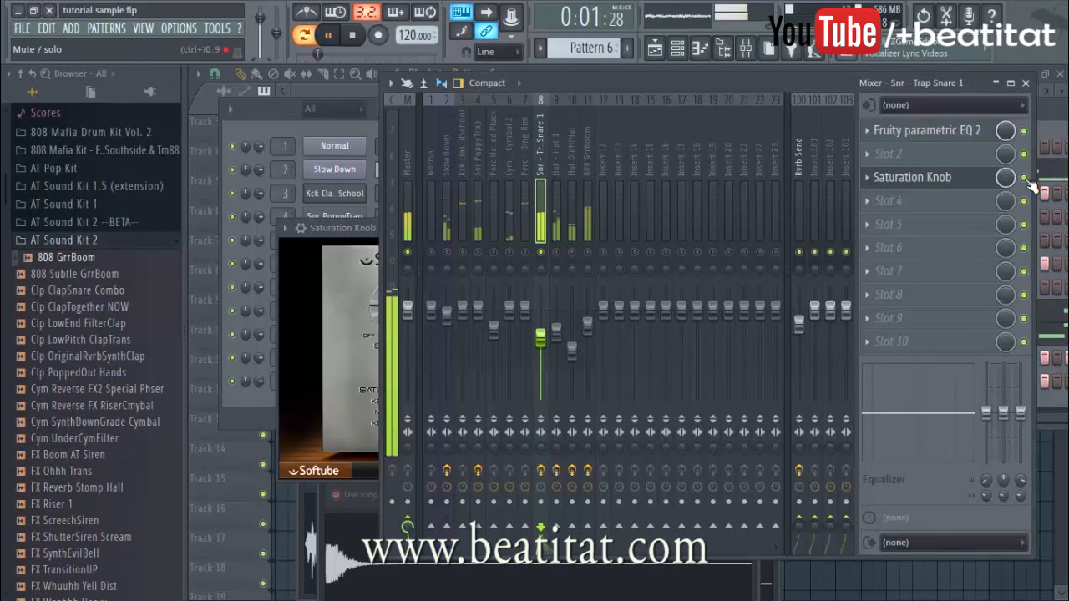
{"action": "key", "text": "space"}
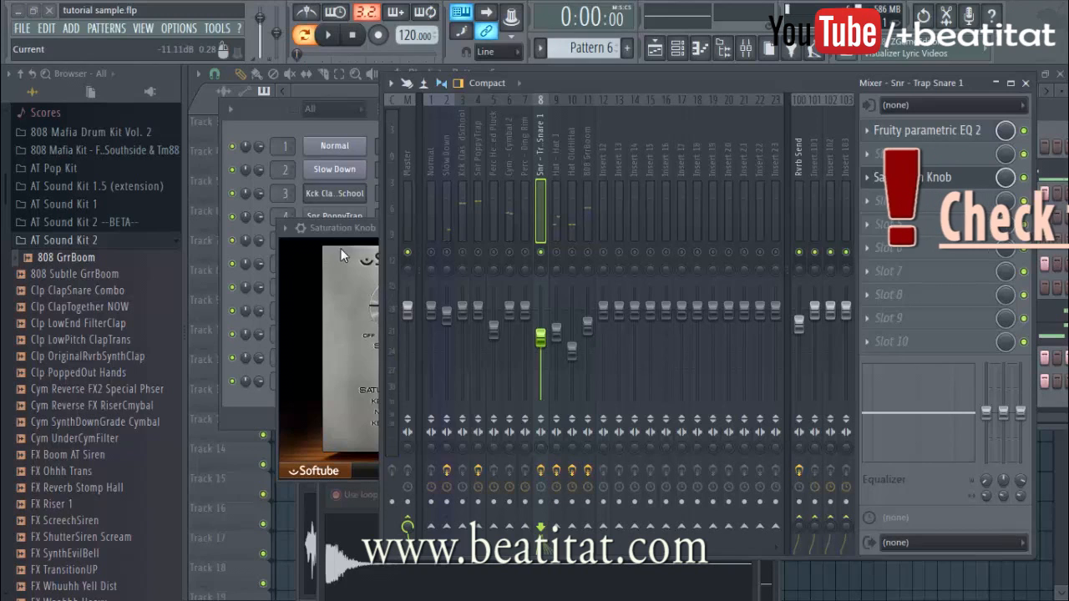
{"action": "left_click", "coordinate": [341, 248]}
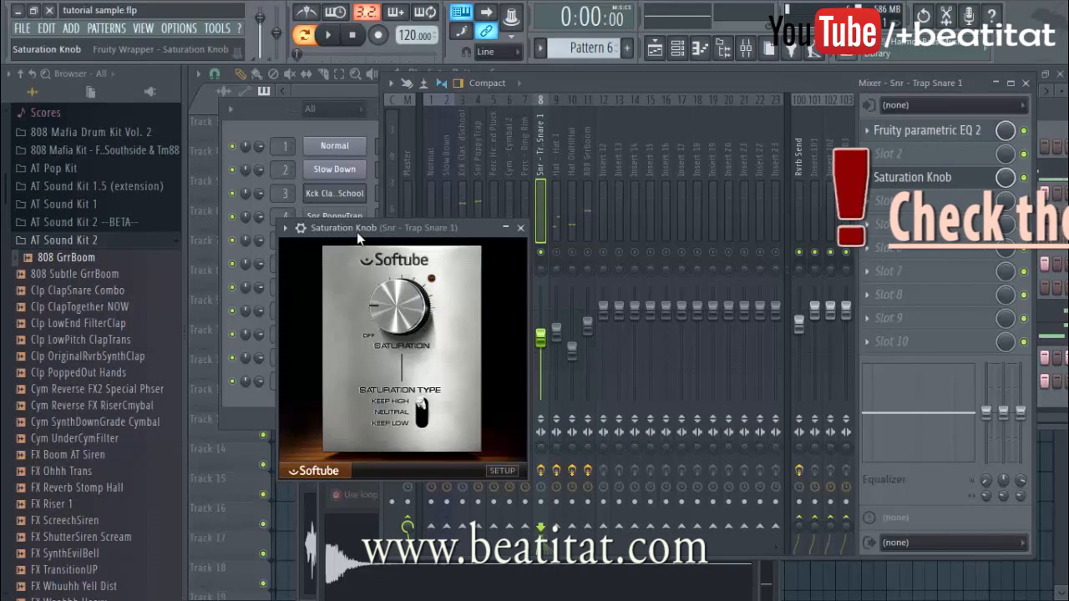
{"action": "left_click", "coordinate": [520, 228]}
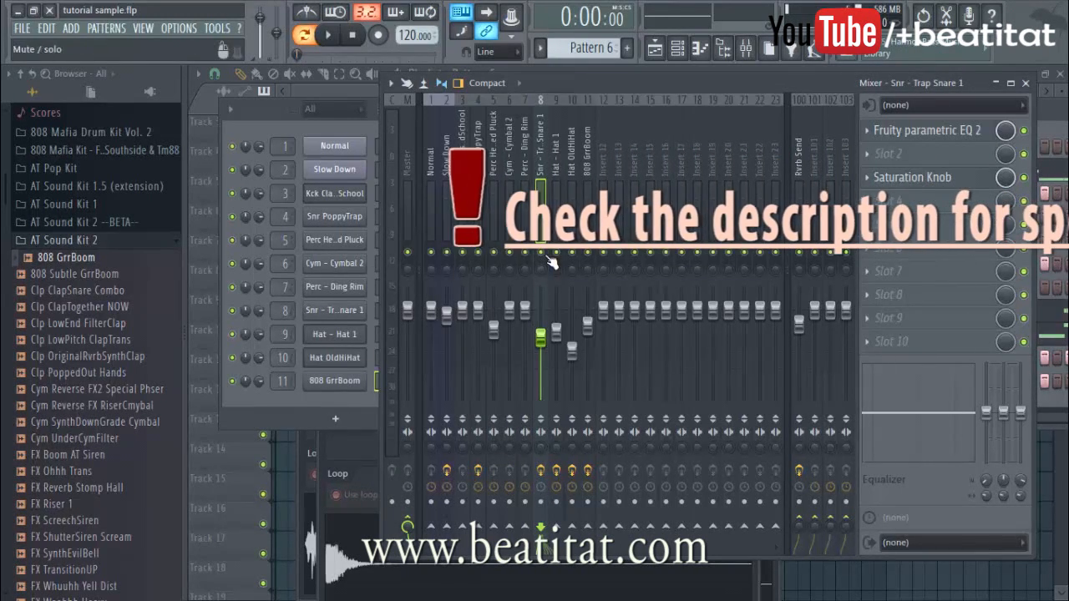
- Play all tracks together and add Fruity Parametric EQ 2 to the first effect slot of Perc - Ding Rim
{"action": "key", "text": "space"}
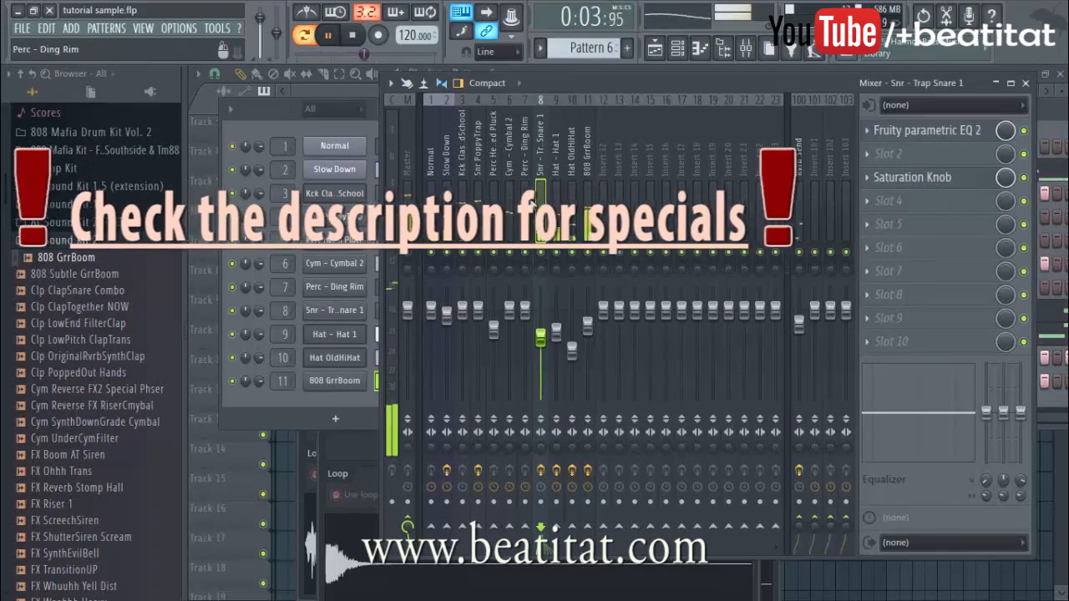
{"action": "left_click", "coordinate": [525, 313]}
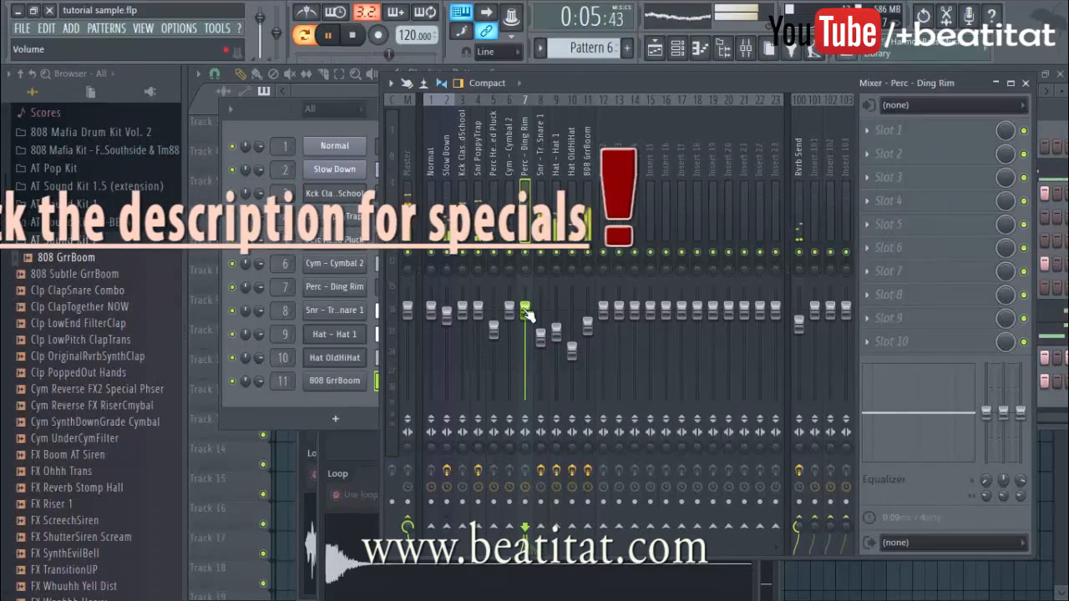
{"action": "left_click", "coordinate": [894, 132]}
{"action": "left_click", "coordinate": [928, 95]}
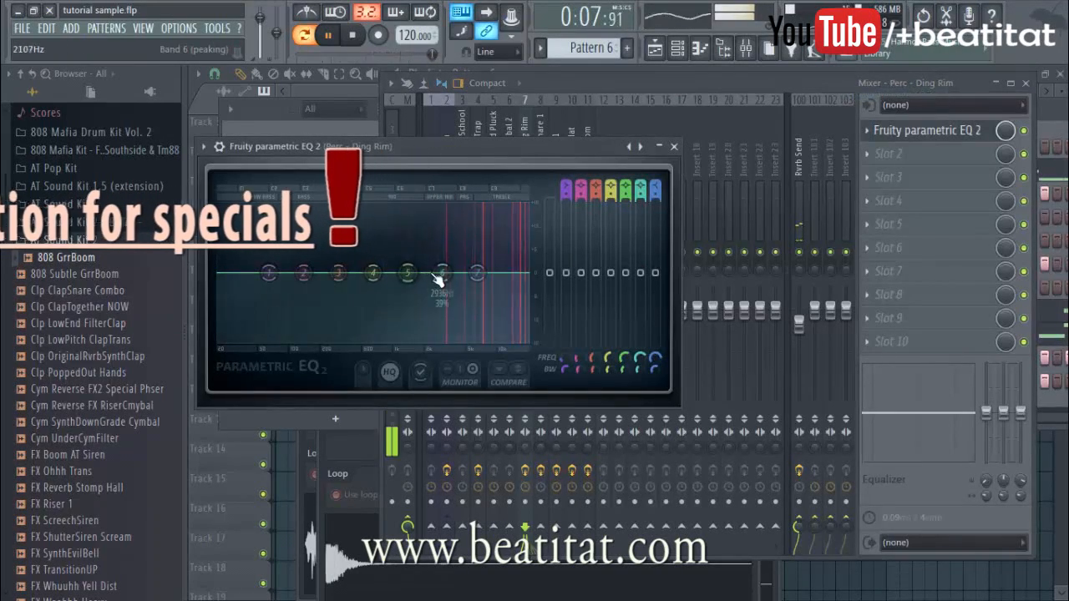
- Shape the Ding Rim EQ with a steep high-pass on band 1, a slight band 6 boost, and a band 7 high cut
{"action": "left_click_drag", "start_coordinate": [477, 272], "coordinate": [526, 290]}
{"action": "left_click_drag", "start_coordinate": [443, 272], "coordinate": [491, 264]}
{"action": "scroll", "coordinate": [567, 190], "scroll_direction": "up", "scroll_amount": 3}
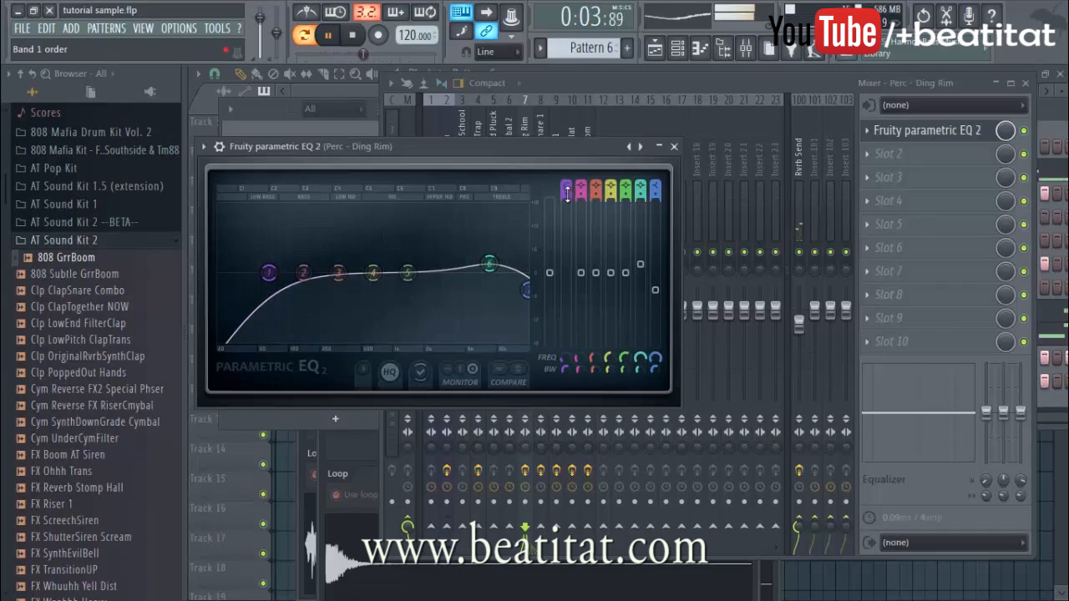
{"action": "left_click_drag", "start_coordinate": [269, 273], "coordinate": [371, 272]}
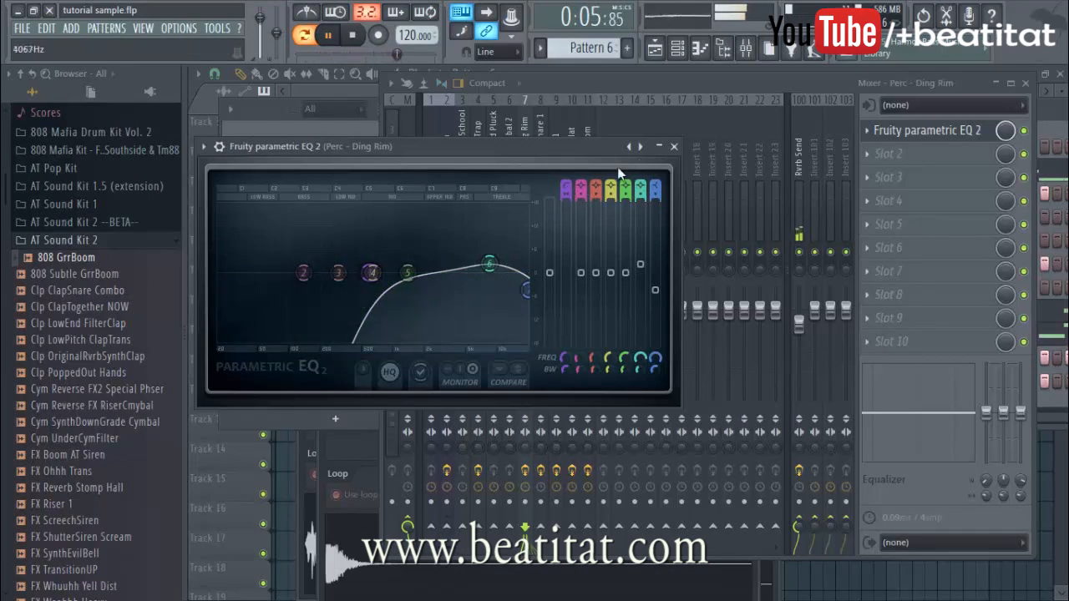
{"action": "left_click", "coordinate": [673, 147]}
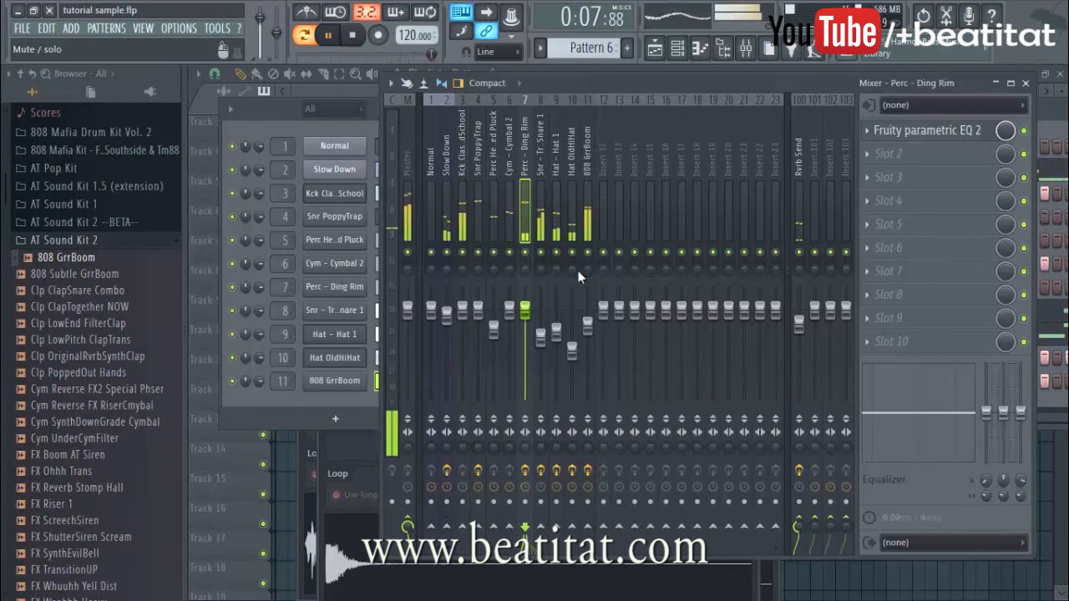
{"action": "left_click", "coordinate": [952, 125]}
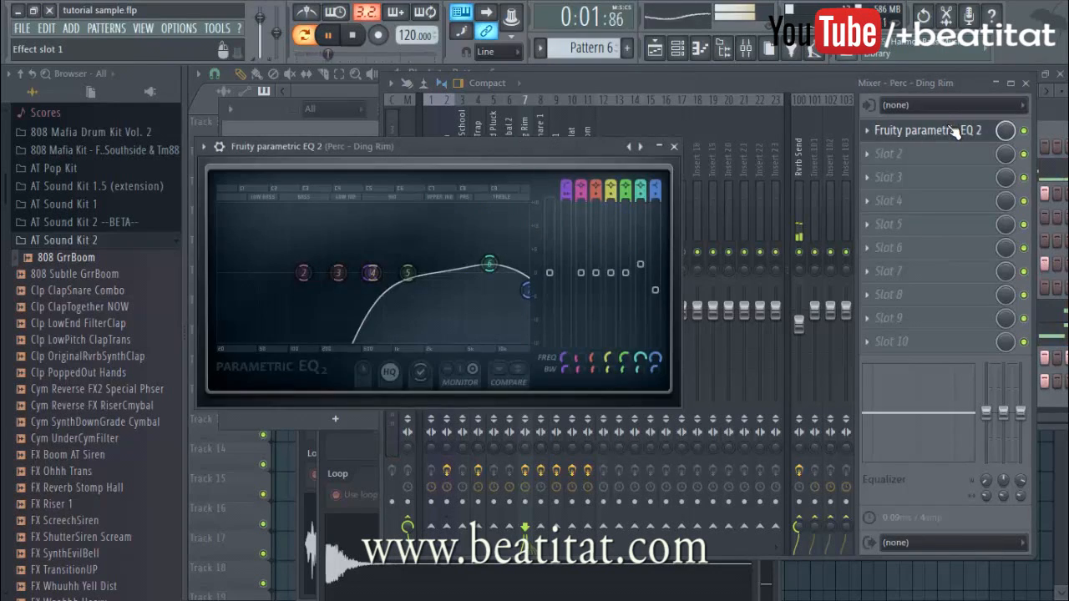
{"action": "left_click", "coordinate": [954, 126]}
- Lower Perc - Ding Rim to about 93% (-1.5 dB) and Cym - Cymbal 2 to about 88% (-2.8 dB)
{"action": "left_click_drag", "start_coordinate": [525, 310], "coordinate": [525, 313]}
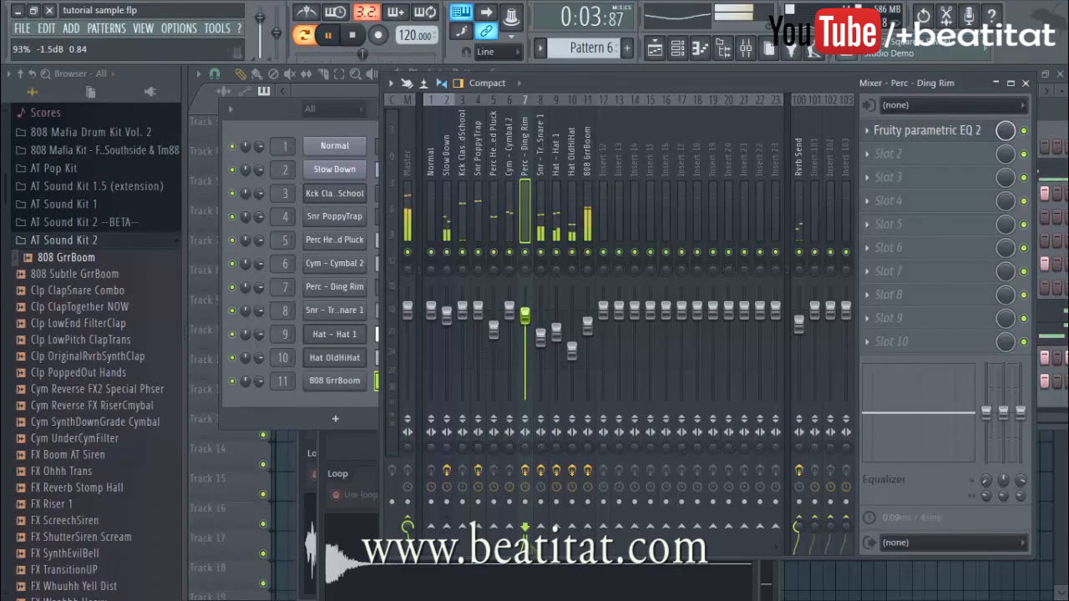
{"action": "left_click", "coordinate": [511, 209]}
{"action": "left_click_drag", "start_coordinate": [510, 310], "coordinate": [510, 315]}
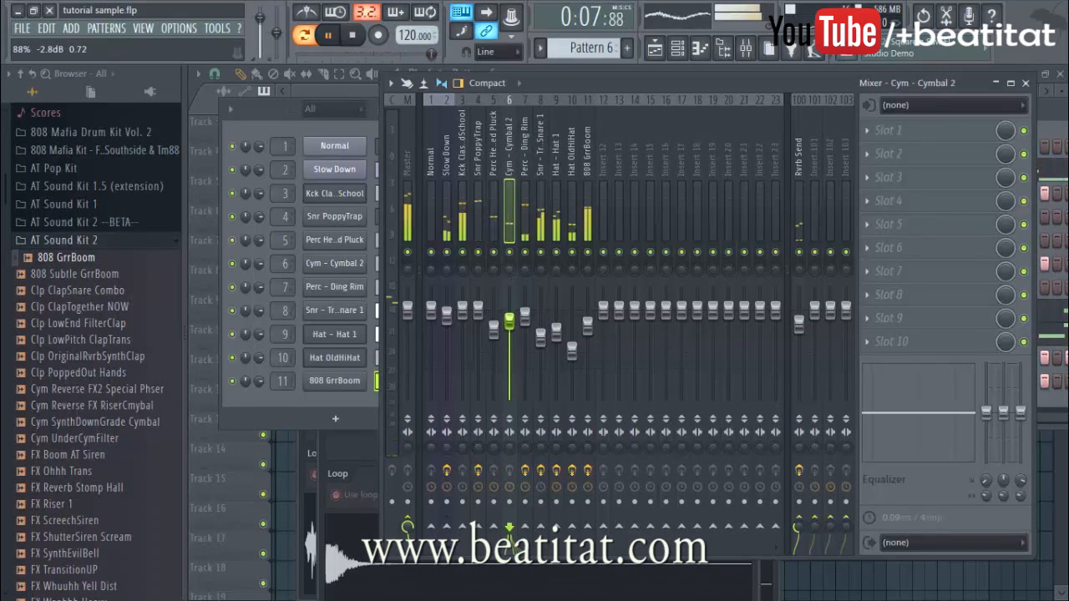
- Stop playback and add Fruity Parametric EQ 2 to the first effect slot of Kck Classic OldSchool
{"action": "left_click", "coordinate": [468, 216]}
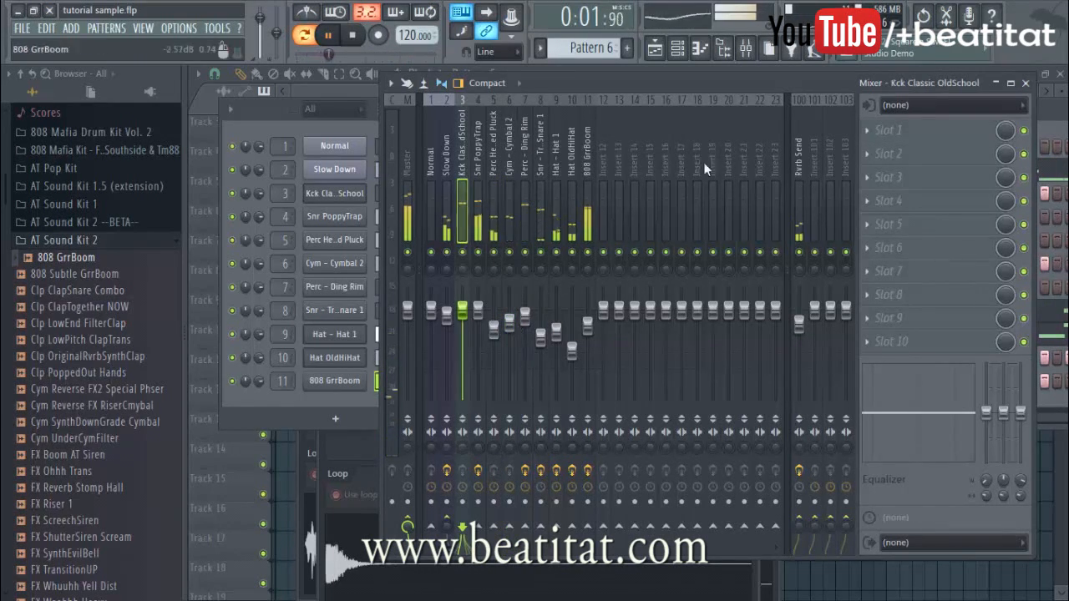
{"action": "key", "text": "space"}
{"action": "left_click", "coordinate": [909, 133]}
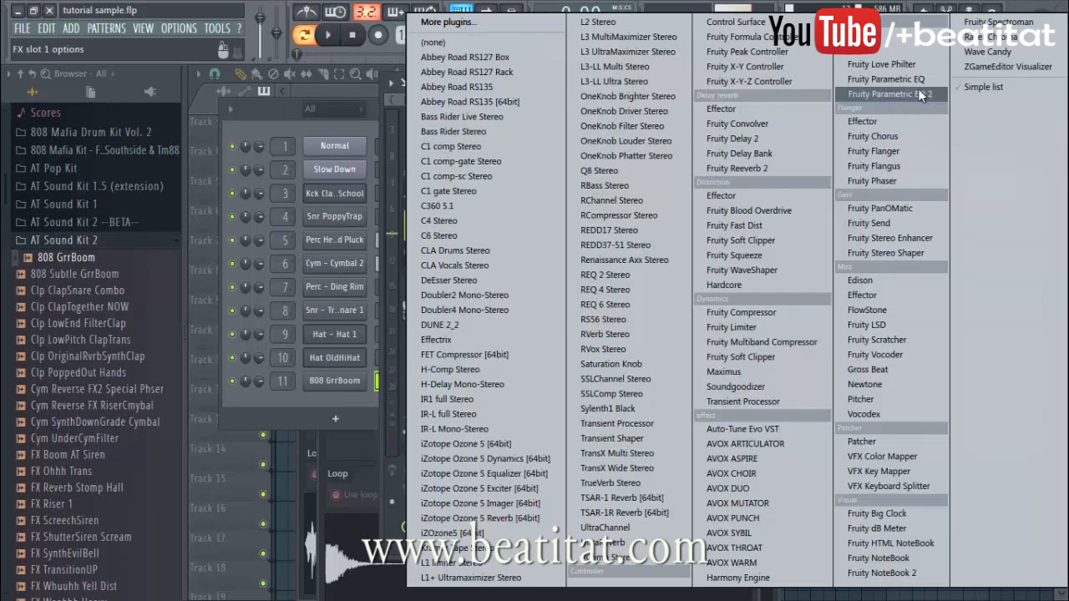
{"action": "left_click", "coordinate": [919, 100]}
- Shape the kick EQ with a high-shelf cut, a 2.1 dB boost at 176 Hz, a reduced lowest end, and band 2 slightly raised
{"action": "left_click_drag", "start_coordinate": [477, 273], "coordinate": [461, 299]}
{"action": "left_click_drag", "start_coordinate": [335, 268], "coordinate": [315, 266]}
{"action": "key", "text": "space"}
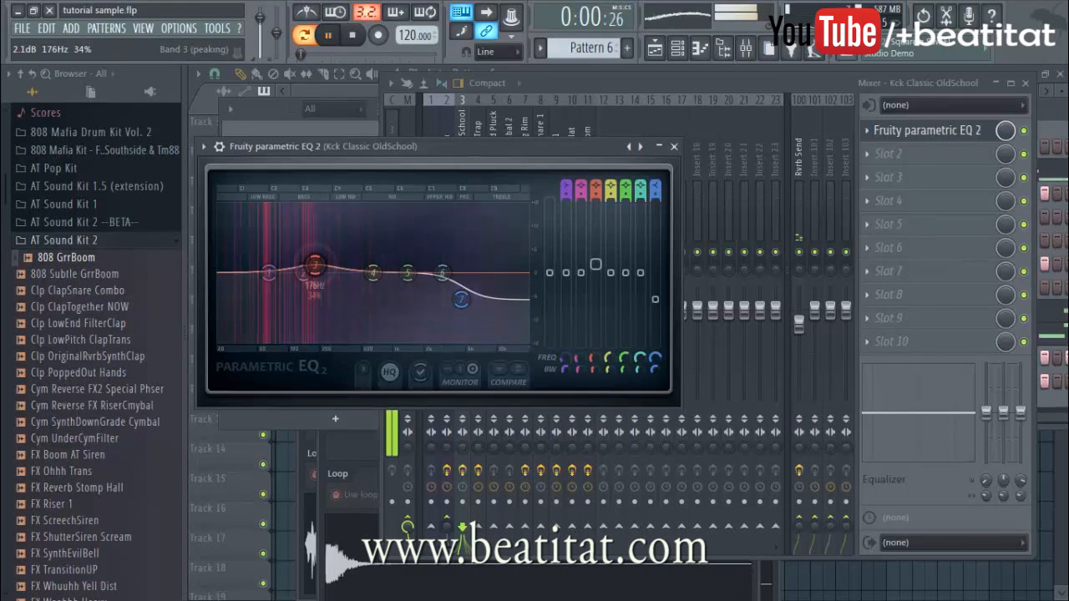
{"action": "key", "text": "space"}
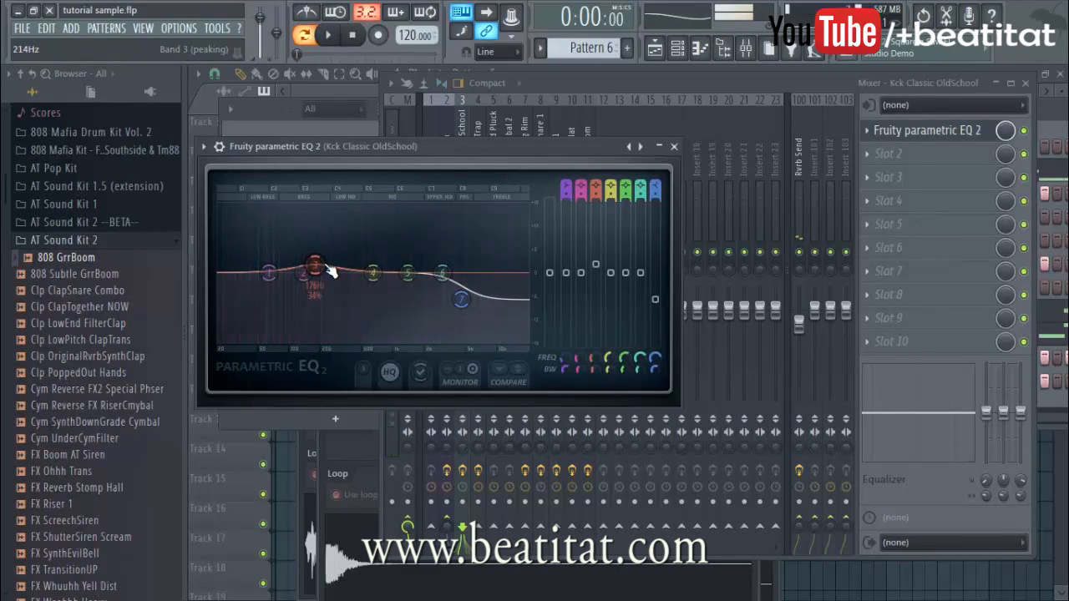
{"action": "left_click_drag", "start_coordinate": [268, 274], "coordinate": [220, 278]}
{"action": "left_click_drag", "start_coordinate": [303, 273], "coordinate": [242, 272]}
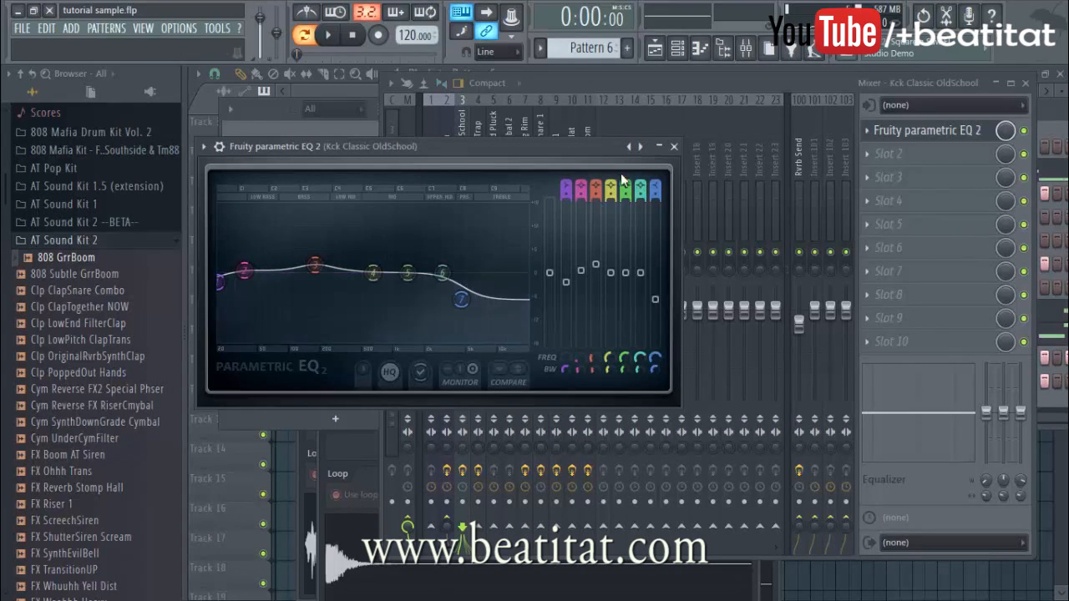
{"action": "left_click", "coordinate": [526, 89]}
{"action": "left_click", "coordinate": [354, 164]}
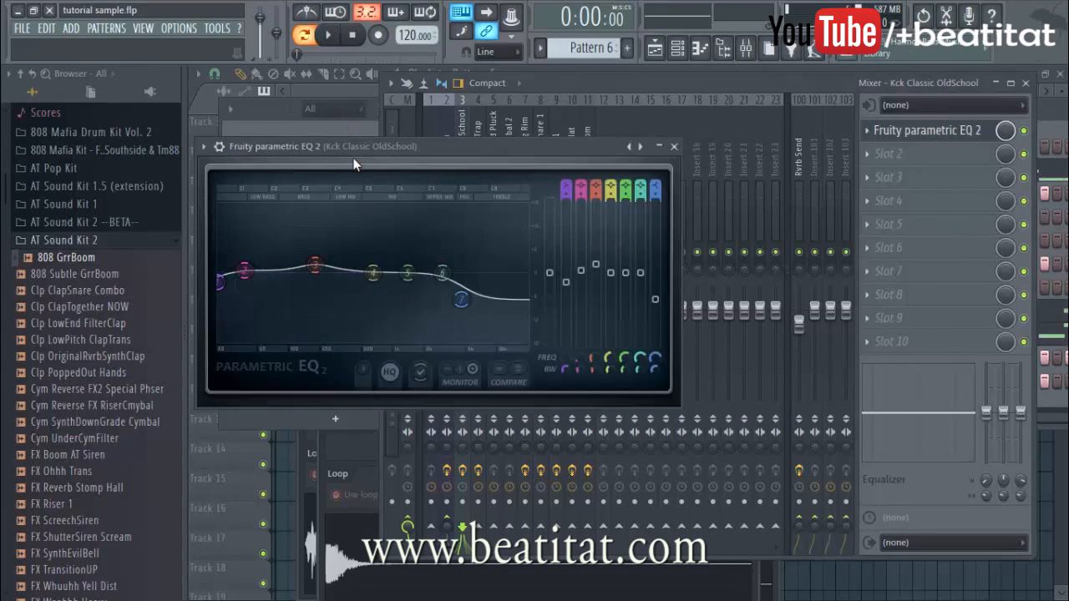
{"action": "left_click", "coordinate": [675, 149]}
- Play the full pattern briefly, bring the Playlist into view, and stop playback
{"action": "left_click", "coordinate": [284, 115]}
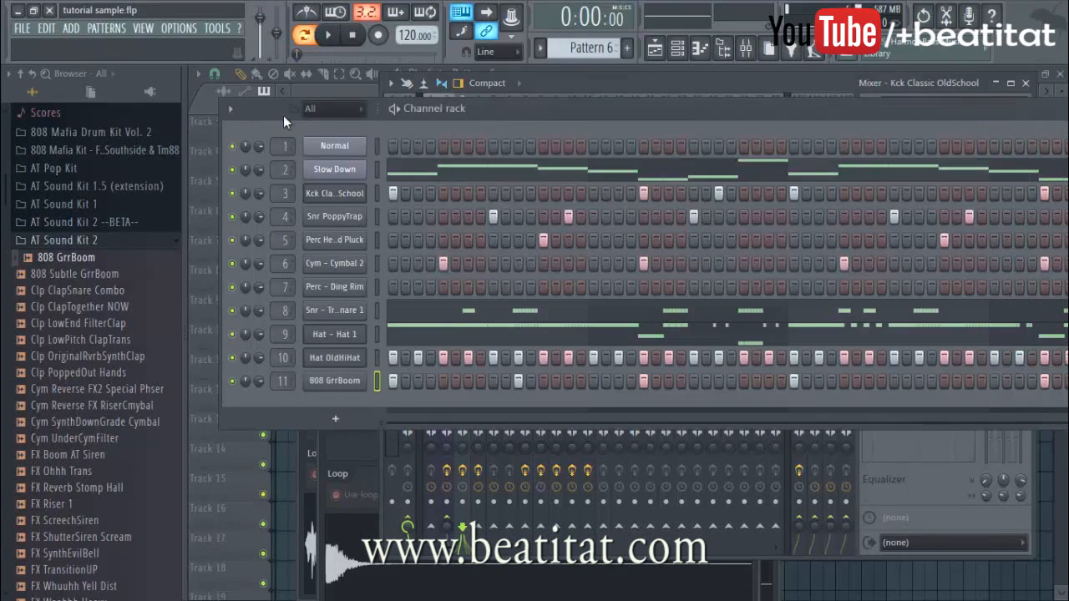
{"action": "key", "text": "space"}
{"action": "left_click", "coordinate": [581, 86]}
{"action": "left_click", "coordinate": [606, 68]}
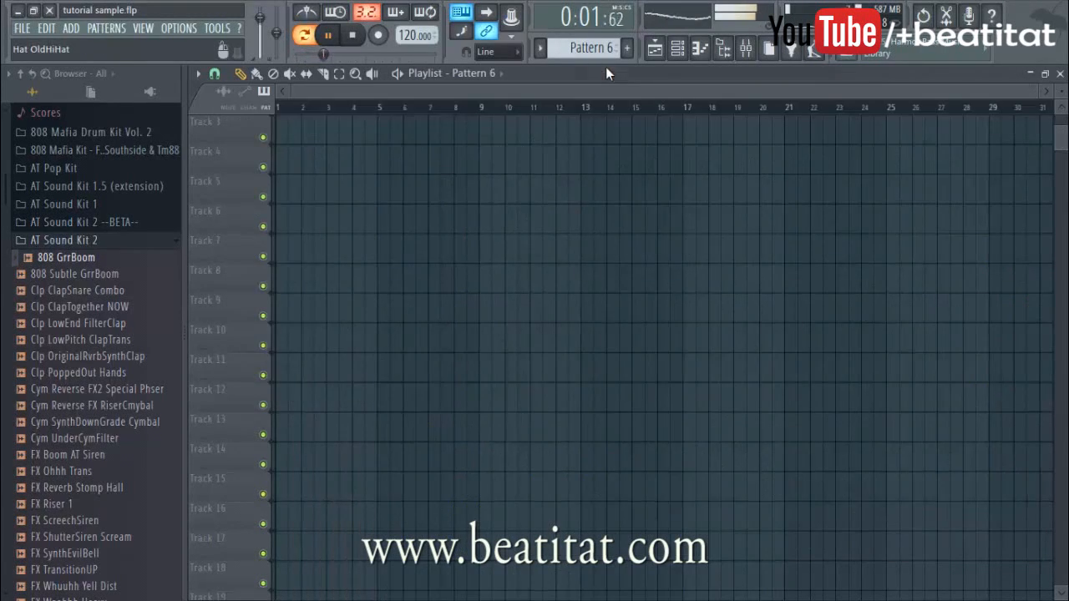
{"action": "key", "text": "space"}
- Place a Pattern 6 clip at bar 5 on the playlist and split the pattern by channel
{"action": "left_click", "coordinate": [392, 137]}
{"action": "left_click_drag", "start_coordinate": [406, 136], "coordinate": [412, 135]}
{"action": "left_click", "coordinate": [553, 50]}
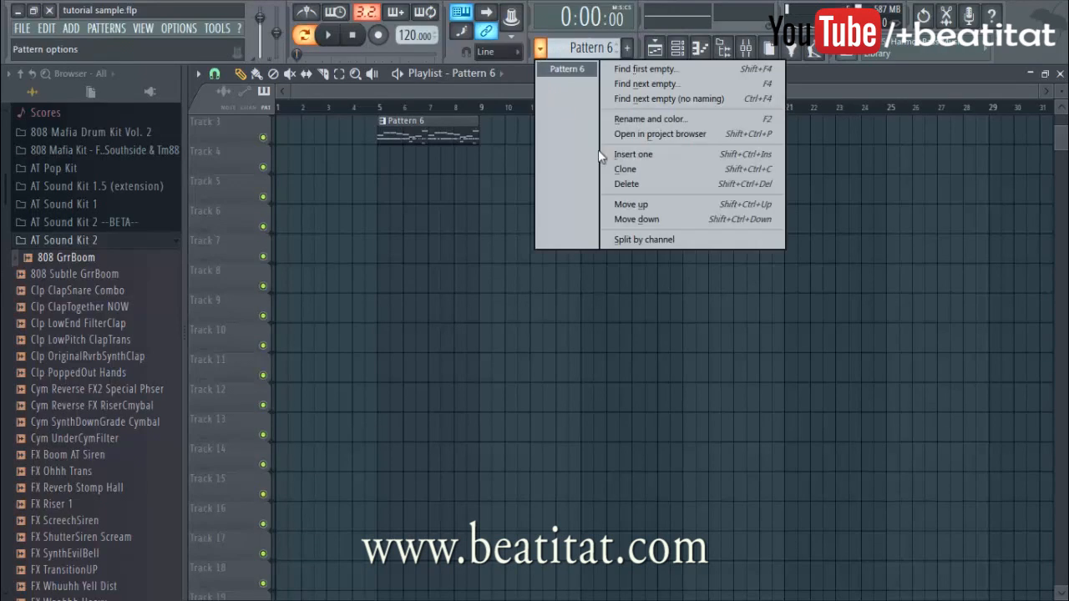
{"action": "left_click", "coordinate": [634, 233]}
- Spread the stacked channel clips onto separate tracks, from Kck Classic OldSchool on Track 5 to 808 GrrBoom on Track 13
{"action": "mouse_move", "coordinate": [436, 182]}
{"action": "left_mouse_down"}
{"action": "mouse_move", "coordinate": [436, 150]}
{"action": "mouse_move", "coordinate": [431, 186]}
{"action": "left_mouse_up"}
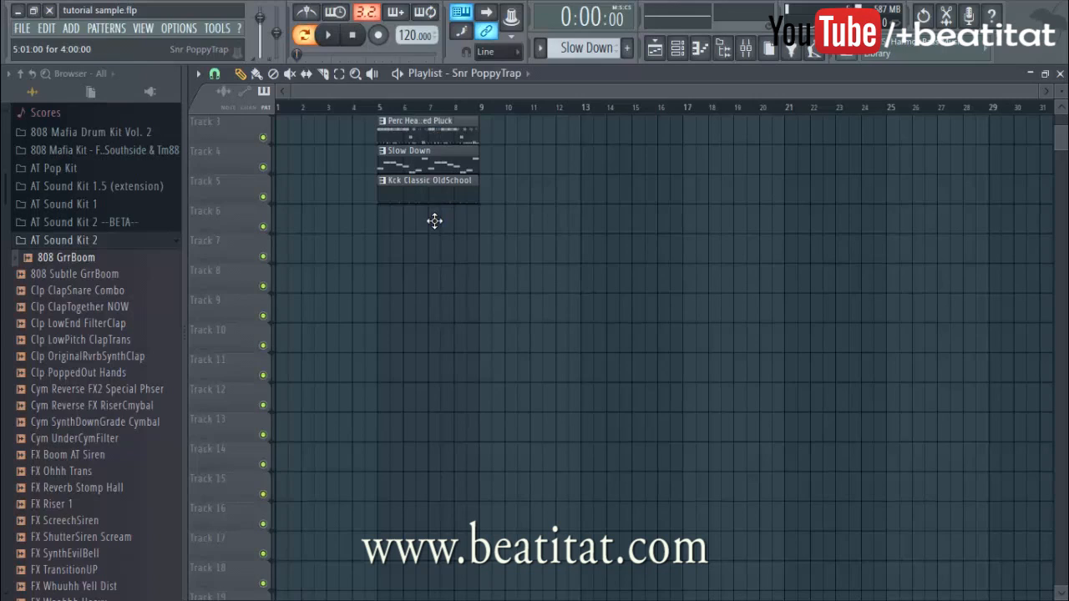
{"action": "left_click", "coordinate": [434, 221]}
{"action": "left_click", "coordinate": [440, 256]}
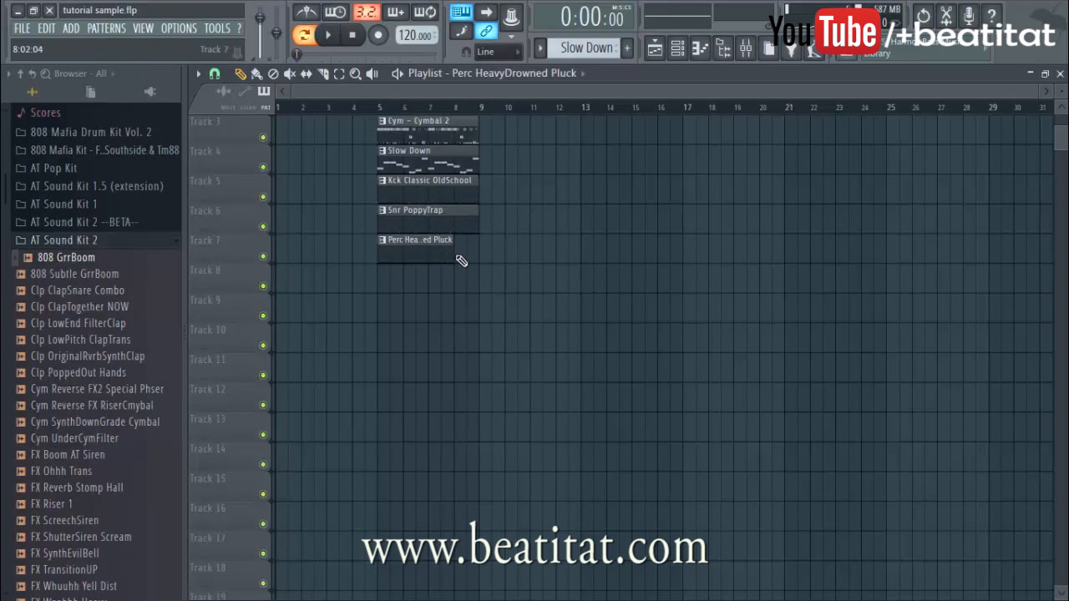
{"action": "left_click_drag", "start_coordinate": [468, 306], "coordinate": [462, 278]}
{"action": "left_click", "coordinate": [453, 305]}
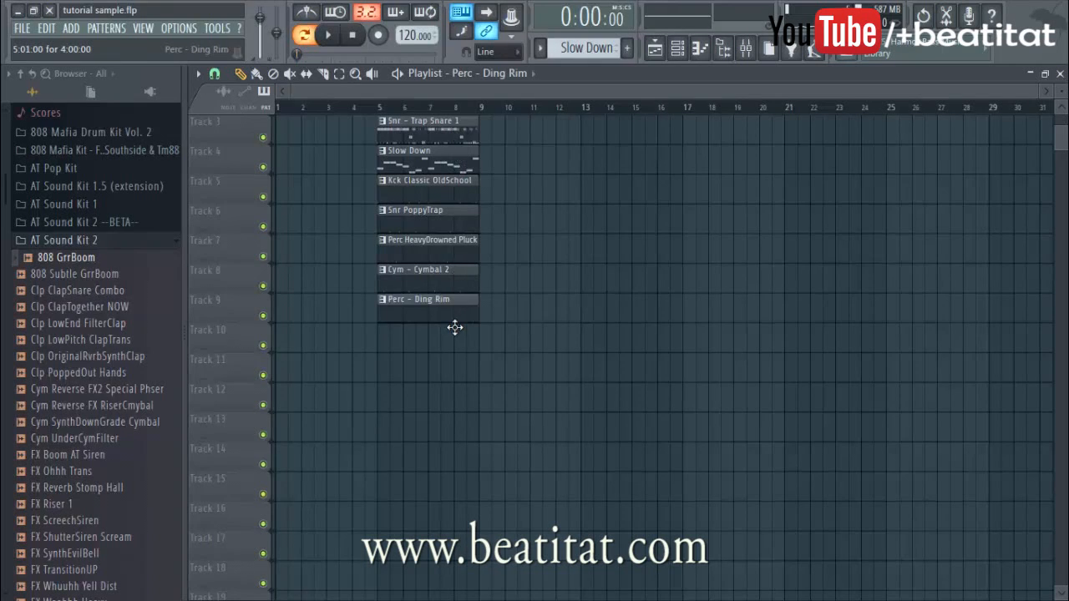
{"action": "left_click", "coordinate": [452, 331]}
{"action": "left_click_drag", "start_coordinate": [453, 137], "coordinate": [452, 375]}
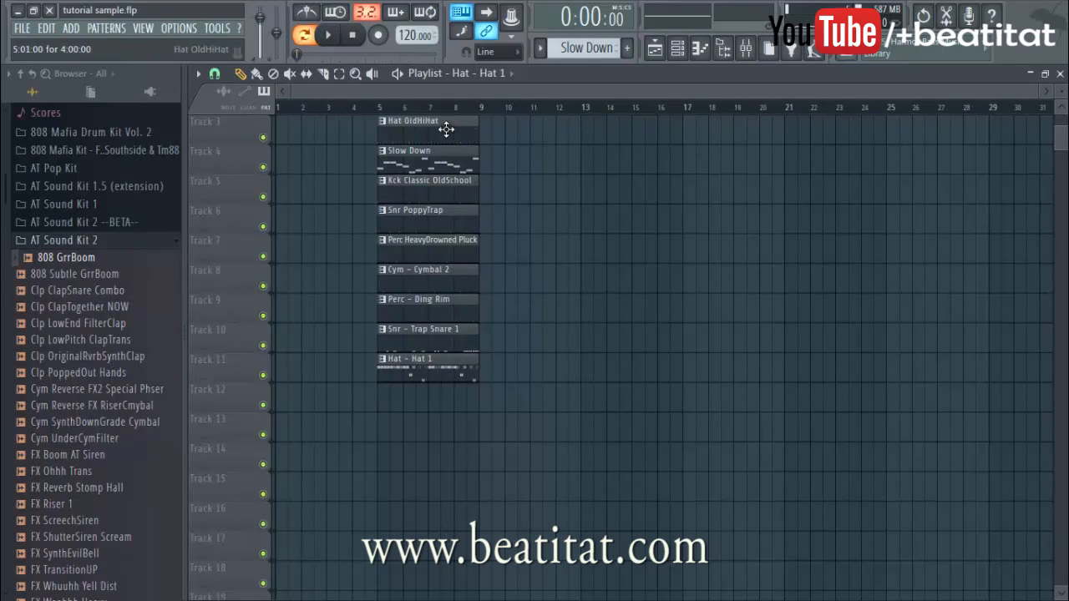
{"action": "left_click_drag", "start_coordinate": [447, 129], "coordinate": [444, 406]}
{"action": "left_click_drag", "start_coordinate": [449, 135], "coordinate": [444, 386]}
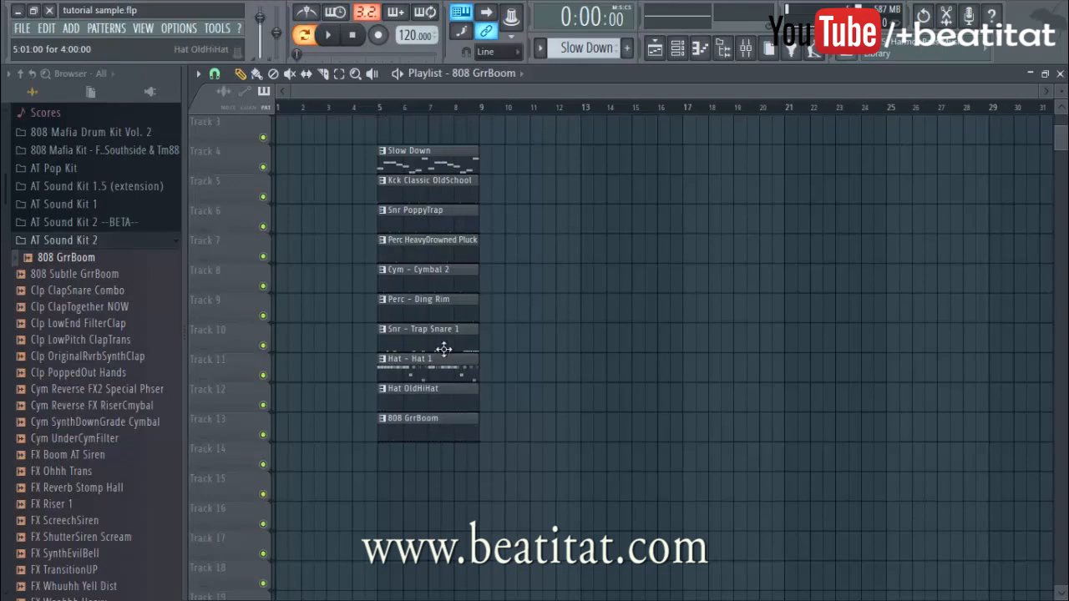
- Duplicate all the clips, place the two sets back to back starting at bars 9 and 13, and deselect them
{"action": "key", "text": "ctrl+a"}
{"action": "key", "text": "ctrl+b"}
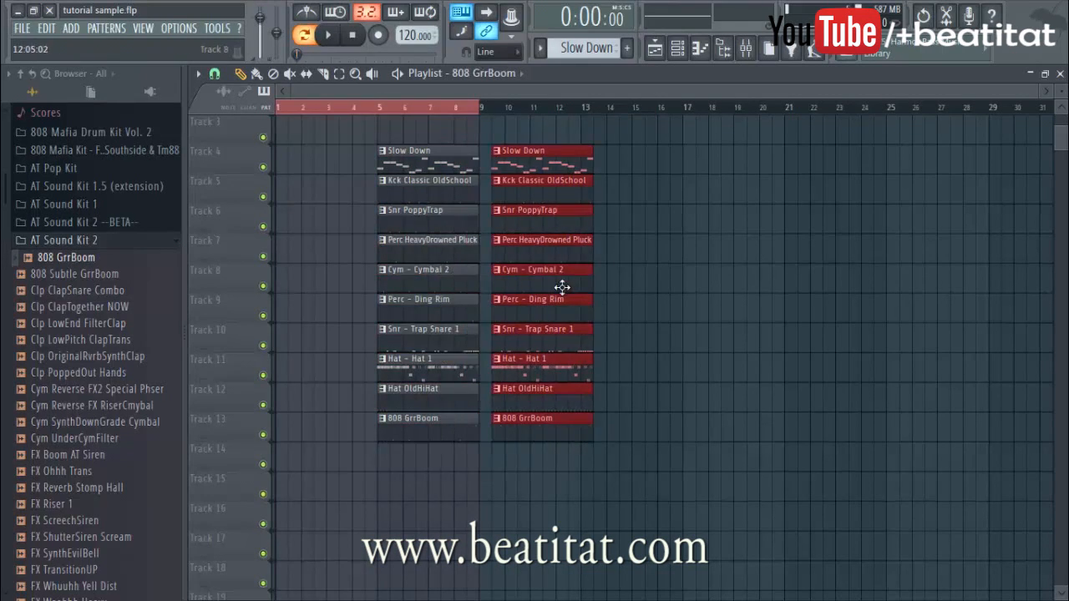
{"action": "left_click_drag", "start_coordinate": [455, 284], "coordinate": [541, 289]}
{"action": "left_click", "coordinate": [422, 260], "text": "ctrl"}
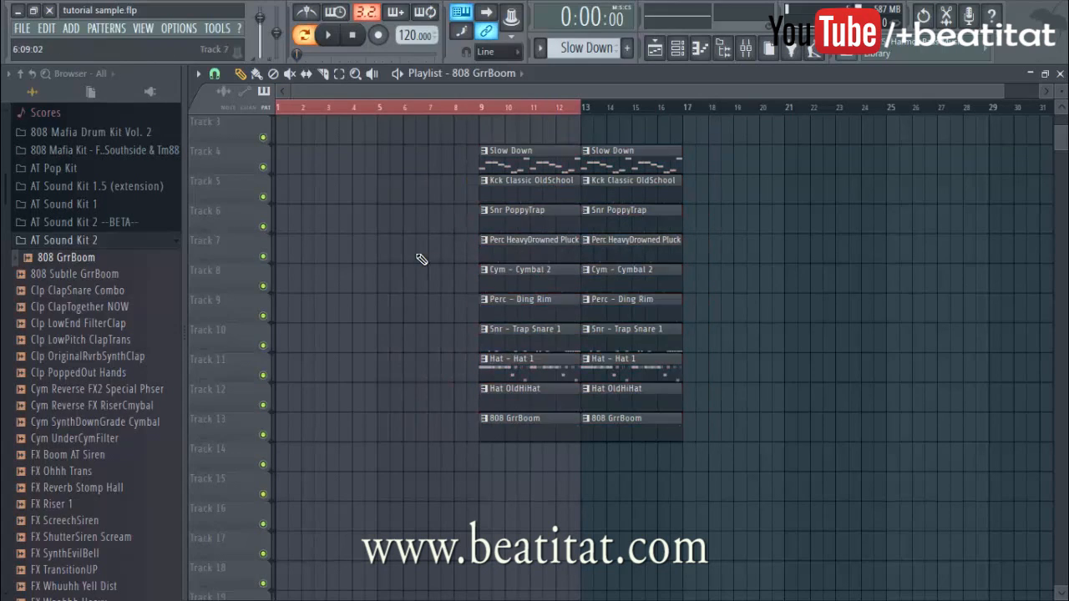
- Create a new pattern named INtro and place a four-bar clip of it at bar 1 on Track 3
{"action": "left_click", "coordinate": [522, 72]}
{"action": "left_click", "coordinate": [628, 51]}
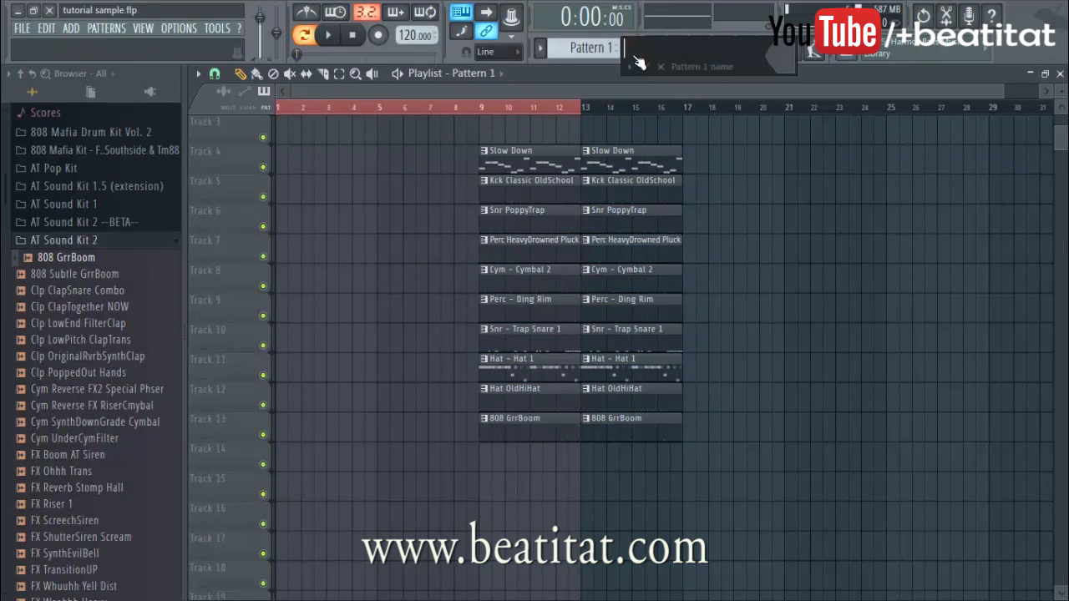
{"action": "key", "text": "Return"}
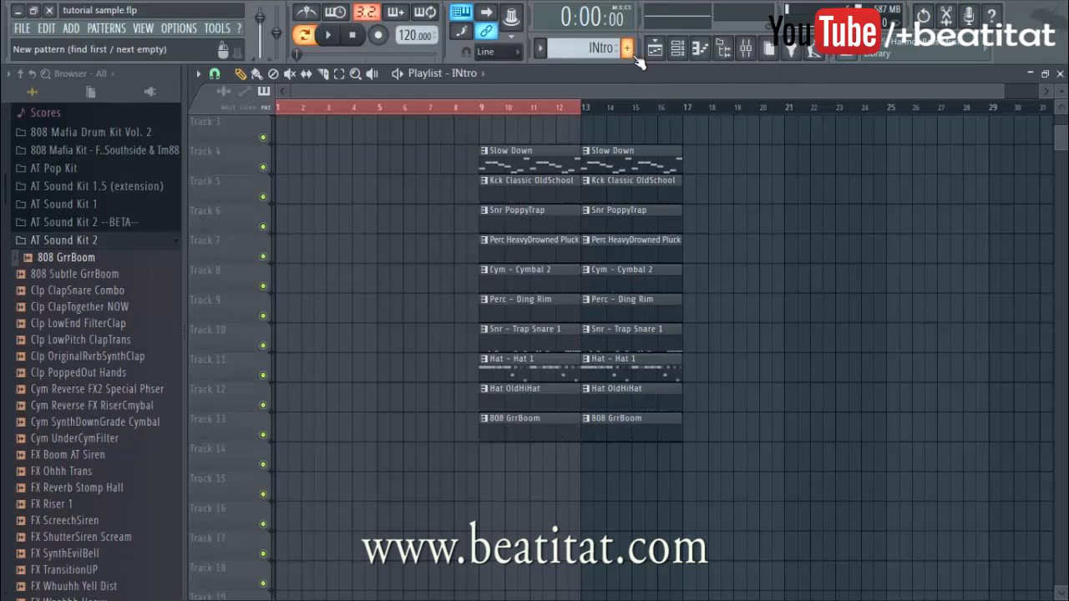
{"action": "scroll", "coordinate": [259, 120], "scroll_direction": "up", "scroll_amount": 1}
{"action": "scroll", "coordinate": [287, 147], "scroll_direction": "up", "scroll_amount": 2}
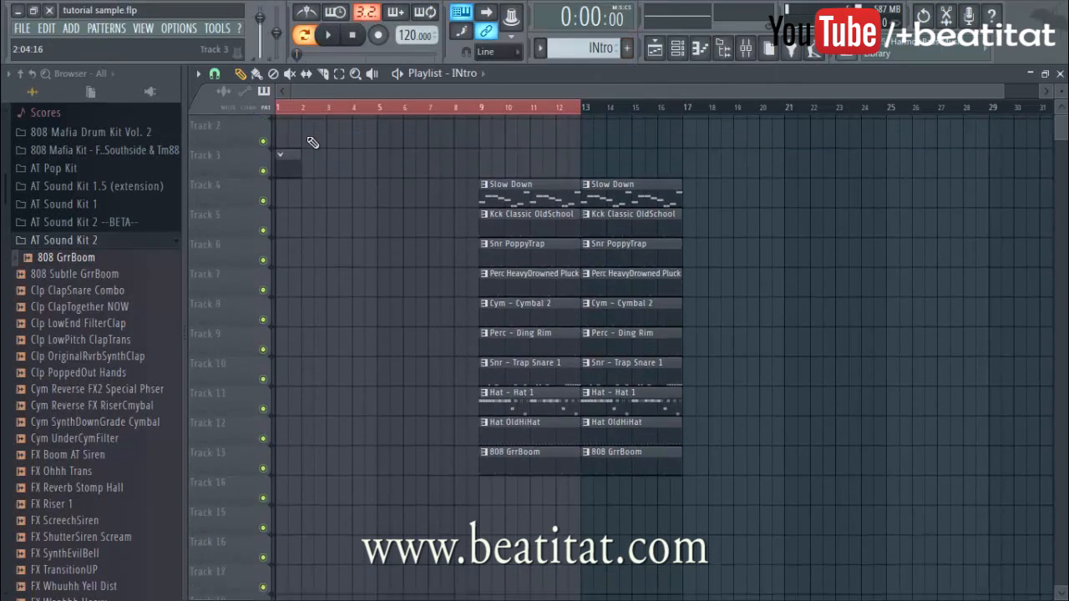
{"action": "left_click_drag", "start_coordinate": [299, 199], "coordinate": [378, 215]}
{"action": "left_click", "coordinate": [284, 115]}
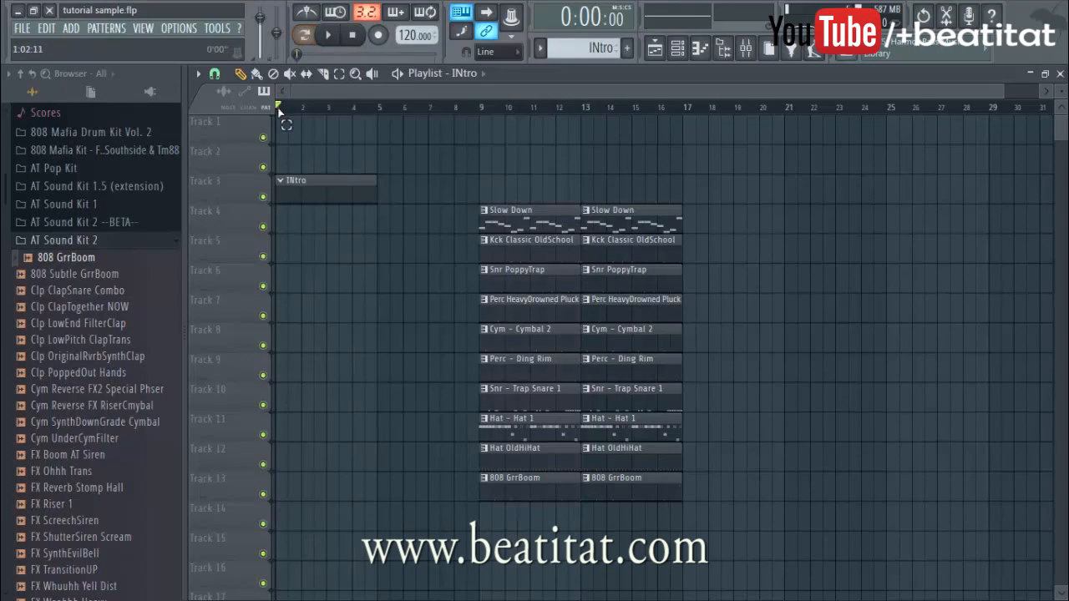
- Place another INtro clip at bar 5 on Track 2 and make it a unique pattern
{"action": "left_click", "coordinate": [384, 163]}
{"action": "left_click", "coordinate": [382, 152]}
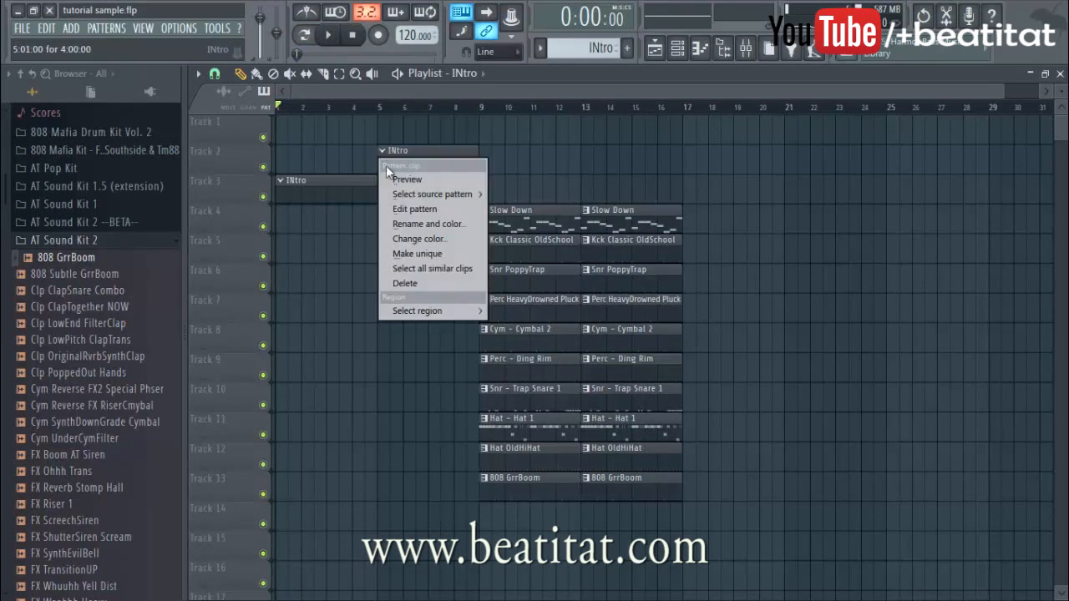
{"action": "left_click", "coordinate": [413, 247]}
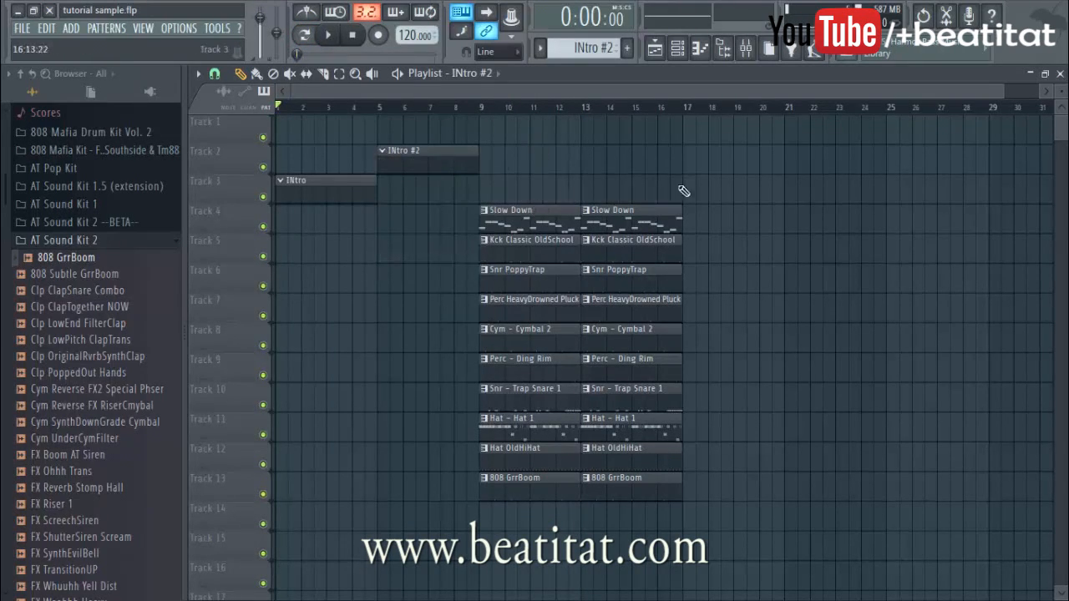
- Select all the channel clips at bars 9 to 16, duplicate them to start at bar 17, and deselect them
{"action": "left_click_drag", "start_coordinate": [484, 209], "coordinate": [639, 490]}
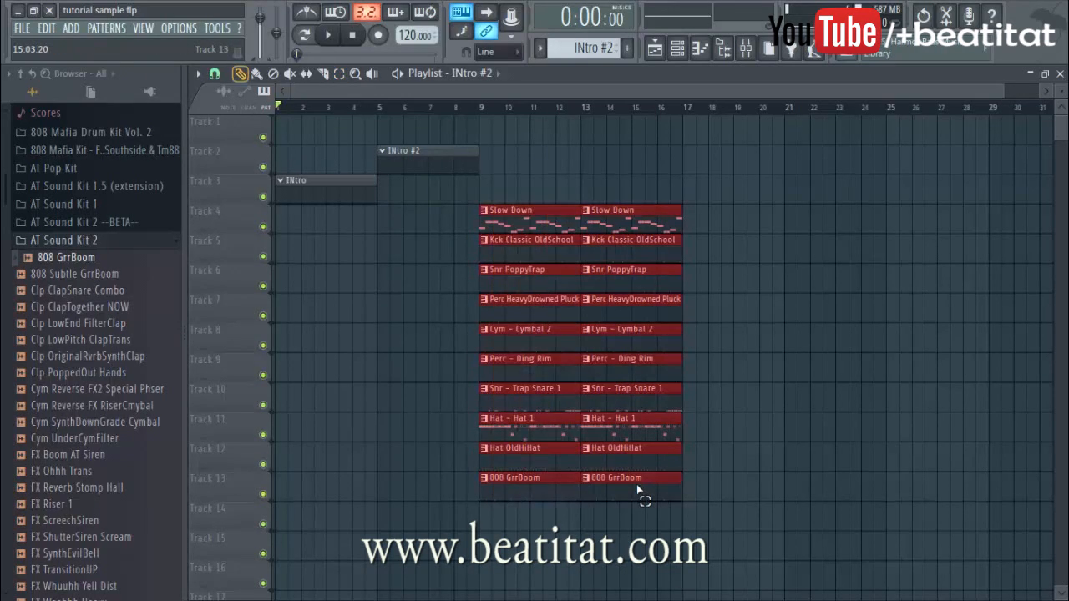
{"action": "key", "text": "ctrl+b"}
{"action": "key", "text": "ctrl+b"}
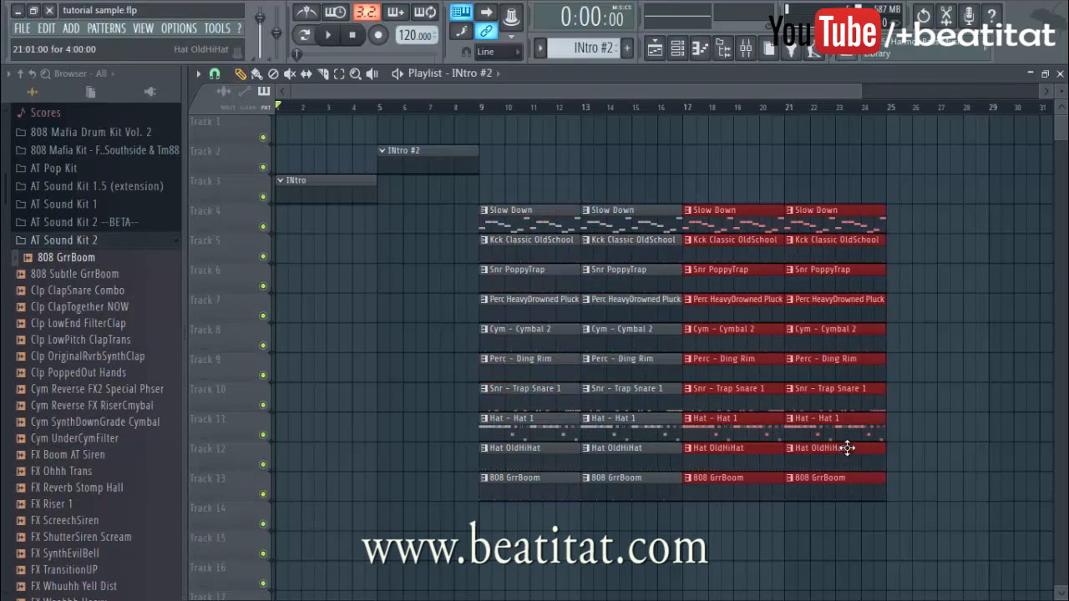
{"action": "left_click", "coordinate": [723, 593]}
{"action": "left_click_drag", "start_coordinate": [486, 111], "coordinate": [878, 93]}
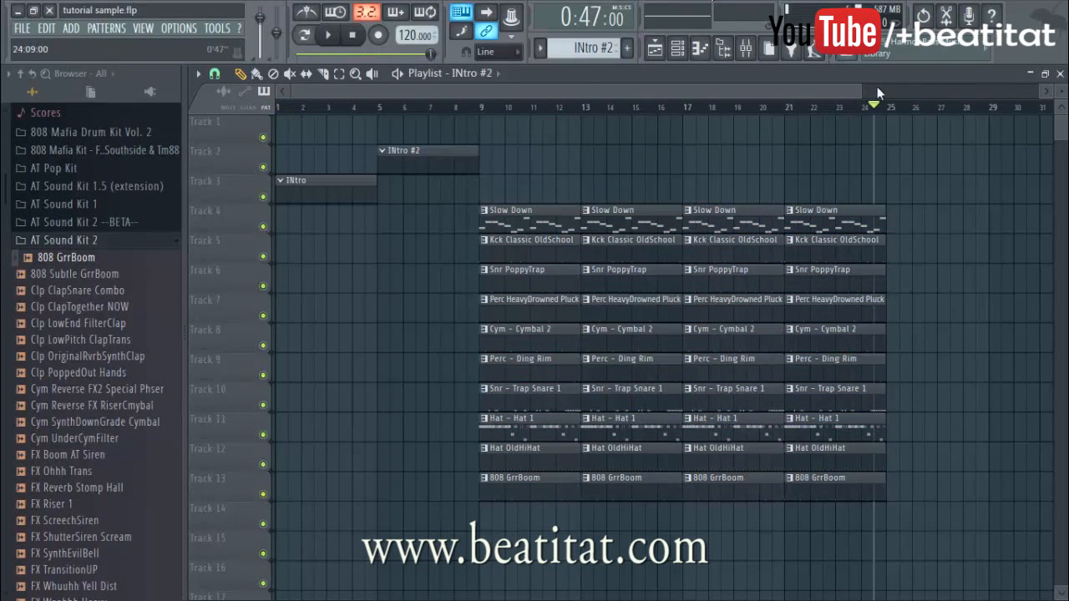
- Remove the Hat - Hat 1 and Cym - Cymbal 2 clips from bars 9 to 16 while playing from bar 9
{"action": "right_click", "coordinate": [555, 429]}
{"action": "right_click", "coordinate": [593, 435]}
{"action": "left_click", "coordinate": [483, 108]}
{"action": "key", "text": "space"}
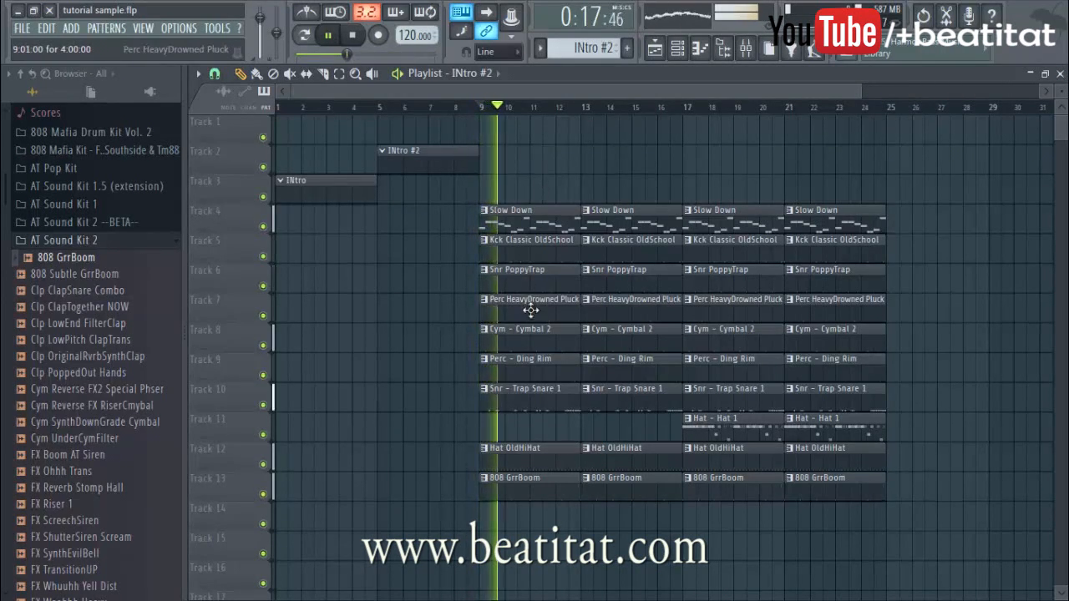
{"action": "right_click", "coordinate": [552, 345]}
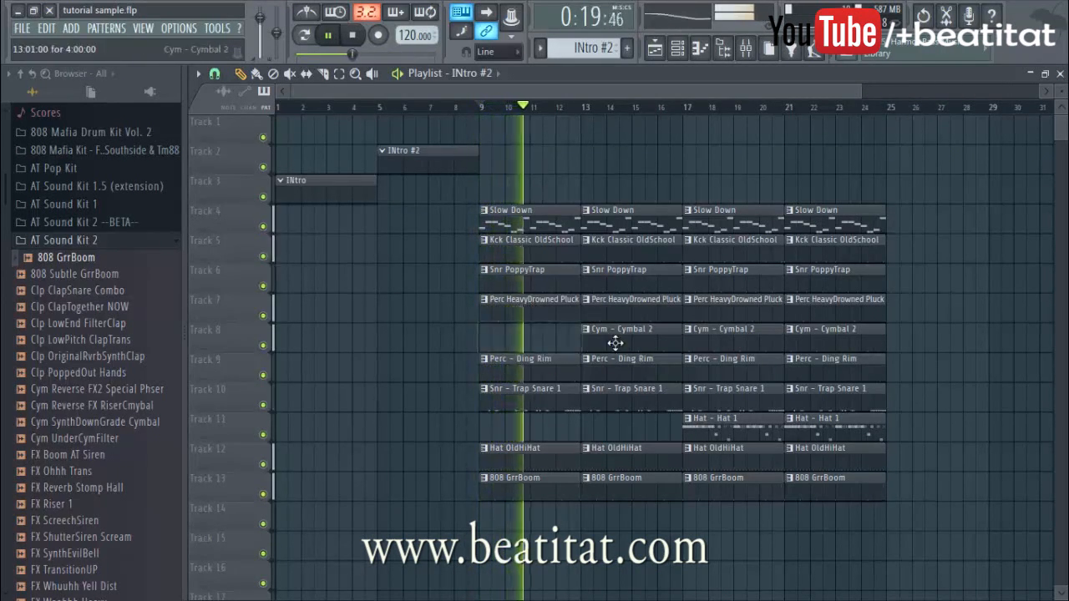
{"action": "right_click", "coordinate": [613, 342]}
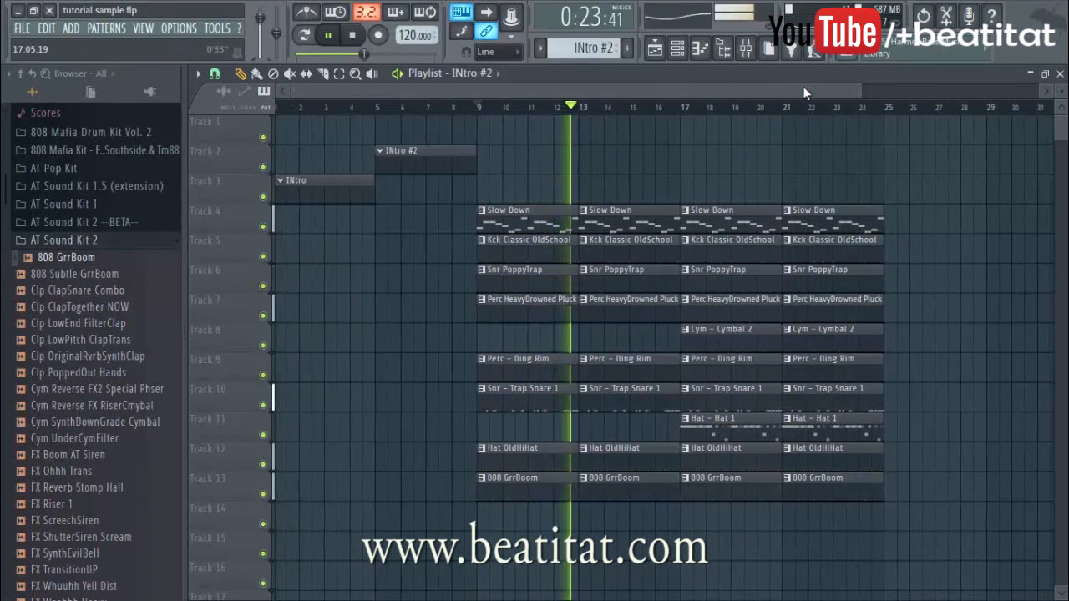
- Delete the Snr - Trap Snare 1 clips from bars 9 to 16 and replay the arrangement from bar 9
{"action": "left_click_drag", "start_coordinate": [865, 93], "coordinate": [943, 89]}
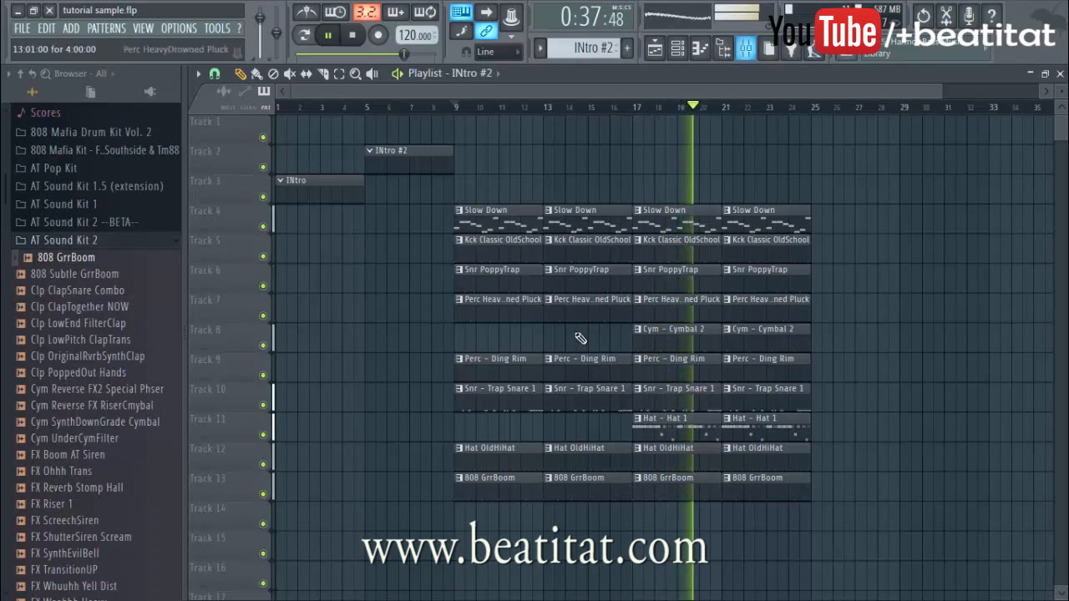
{"action": "key", "text": "space"}
{"action": "right_click", "coordinate": [527, 399]}
{"action": "key", "text": "space"}
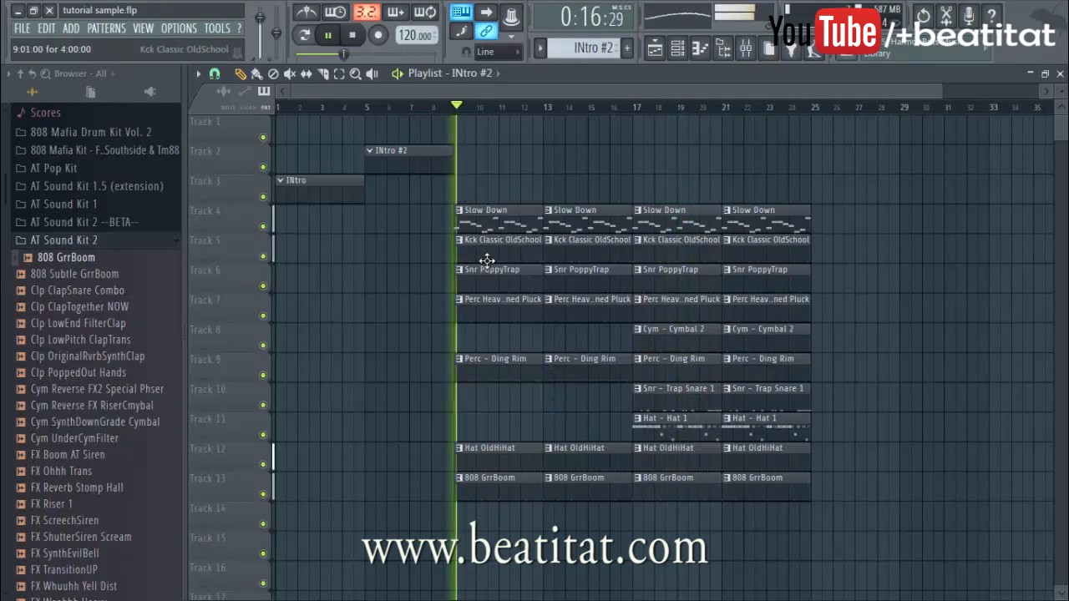
- Check the Slow Down track's level in the mixer during playback and return to the Playlist
{"action": "left_click", "coordinate": [748, 49]}
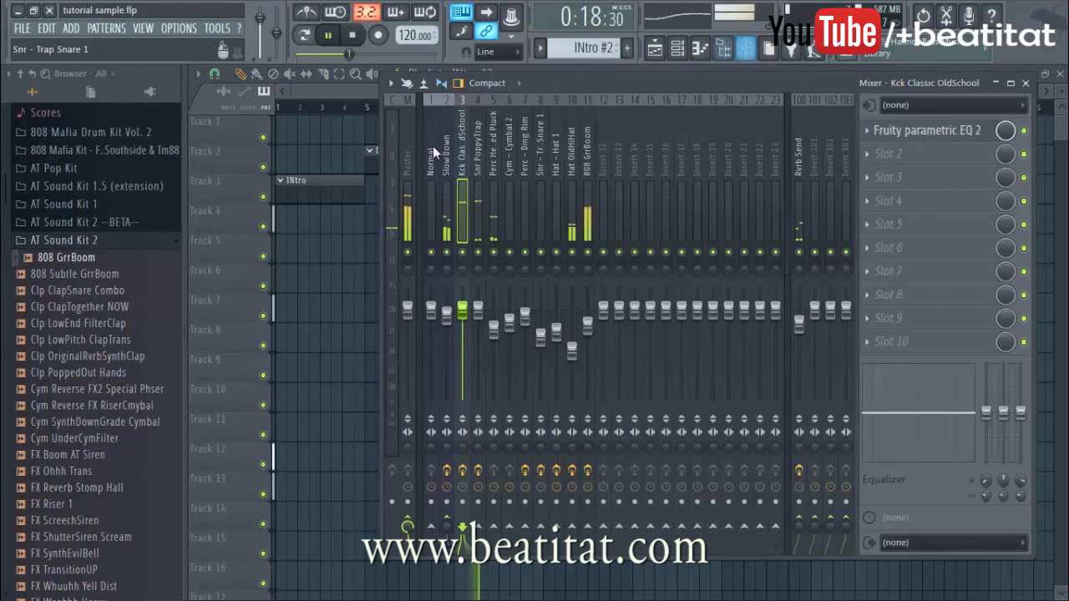
{"action": "left_click", "coordinate": [447, 316]}
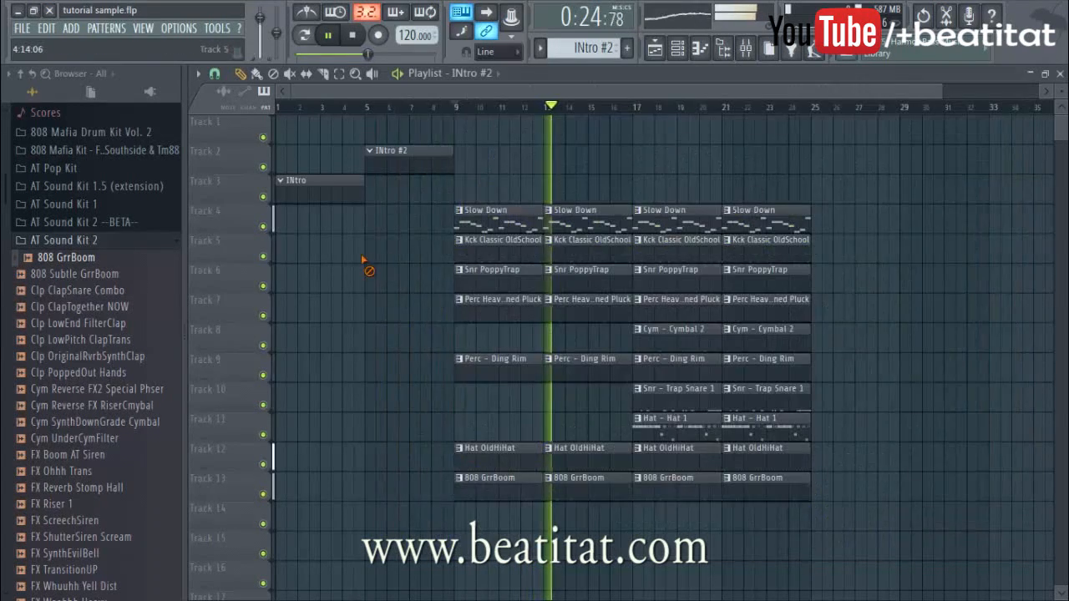
{"action": "left_click", "coordinate": [370, 266]}
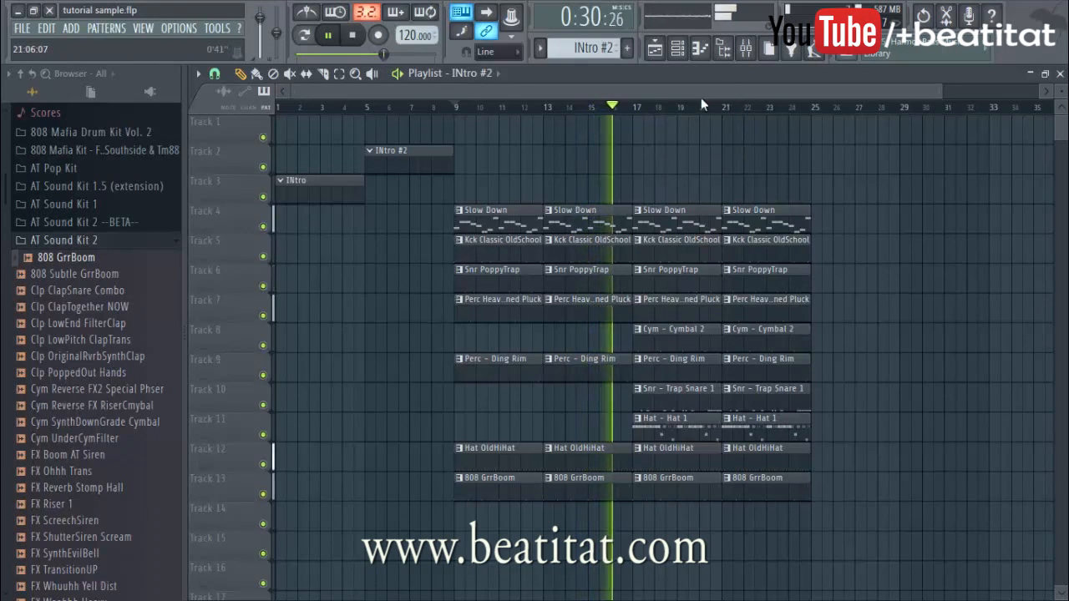
- Hide the browser, stop playback, and return the playhead to bar 1
{"action": "left_click", "coordinate": [727, 53]}
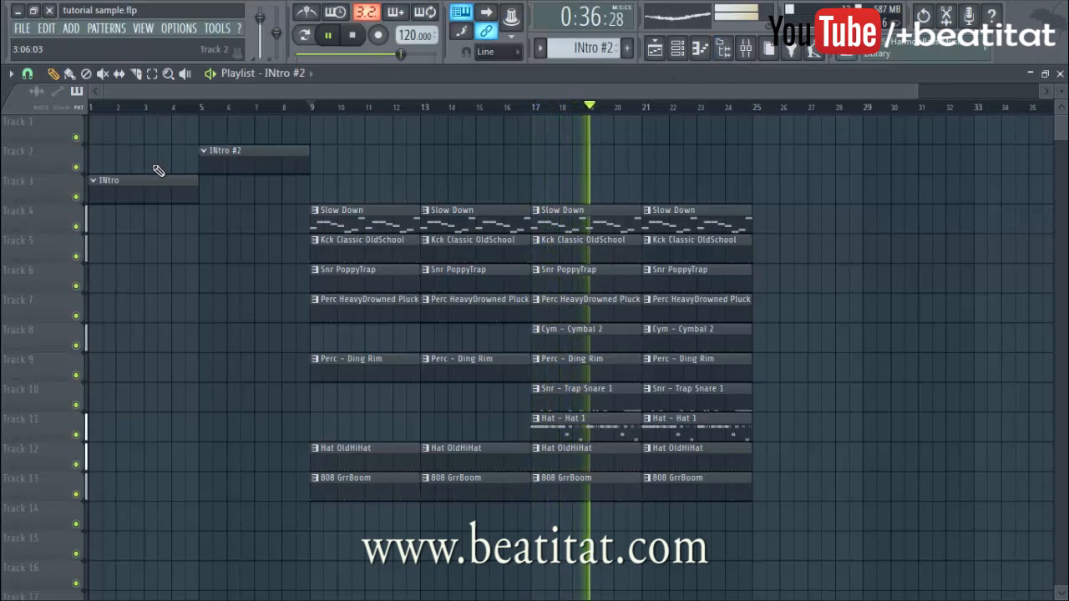
{"action": "key", "text": "space"}
{"action": "left_click_drag", "start_coordinate": [118, 113], "coordinate": [88, 115]}
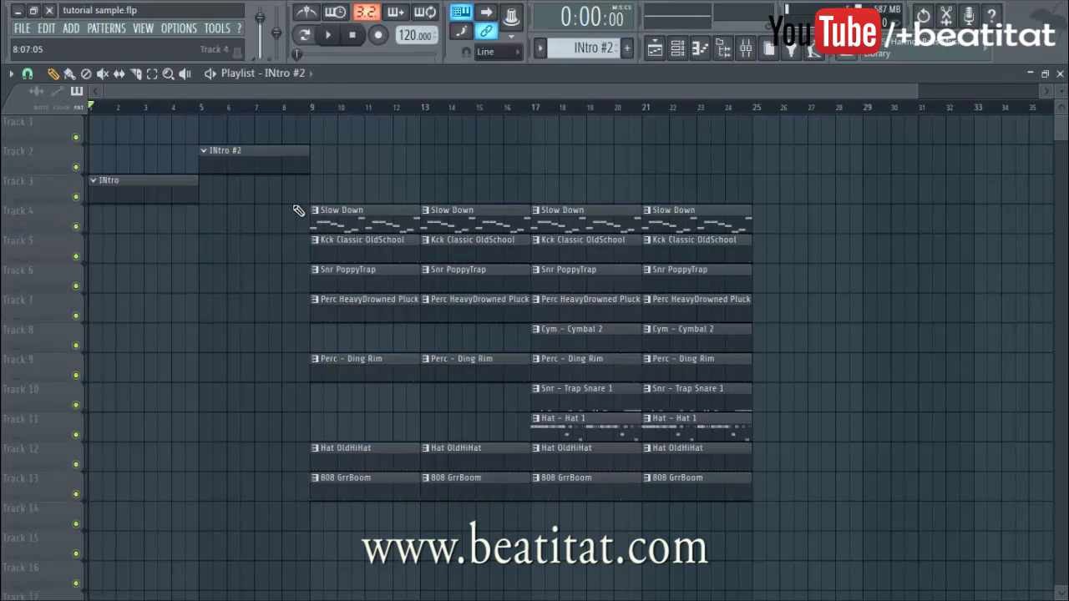
- Open the INtro pattern's channels and compare the Normal and Slow Down samples in Slicex, showing the Normal sample's spectrum
{"action": "double_click", "coordinate": [178, 181]}
{"action": "left_click", "coordinate": [178, 151]}
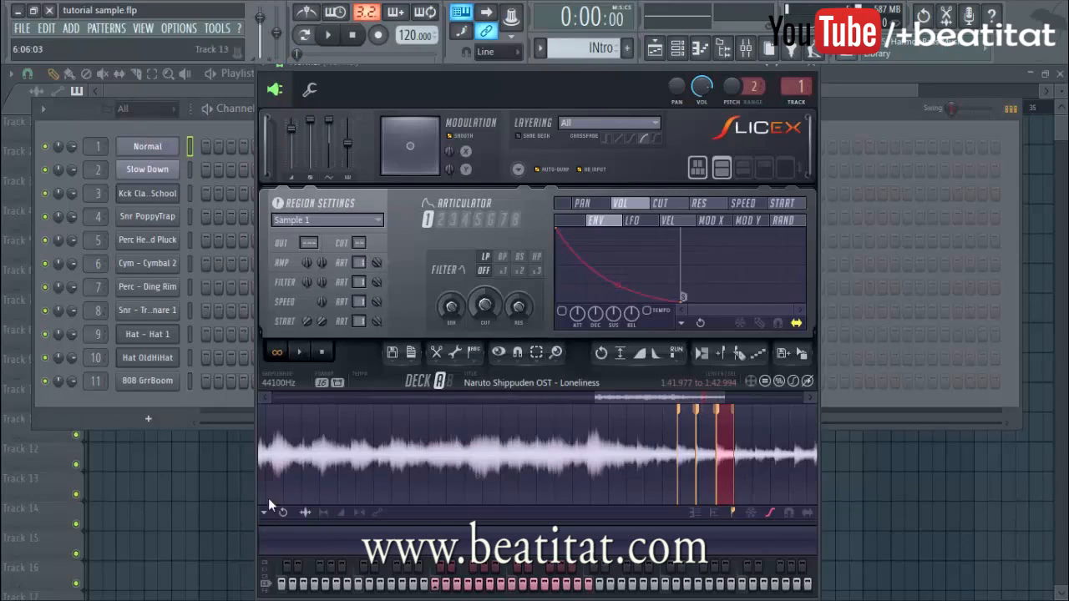
{"action": "key", "text": "v"}
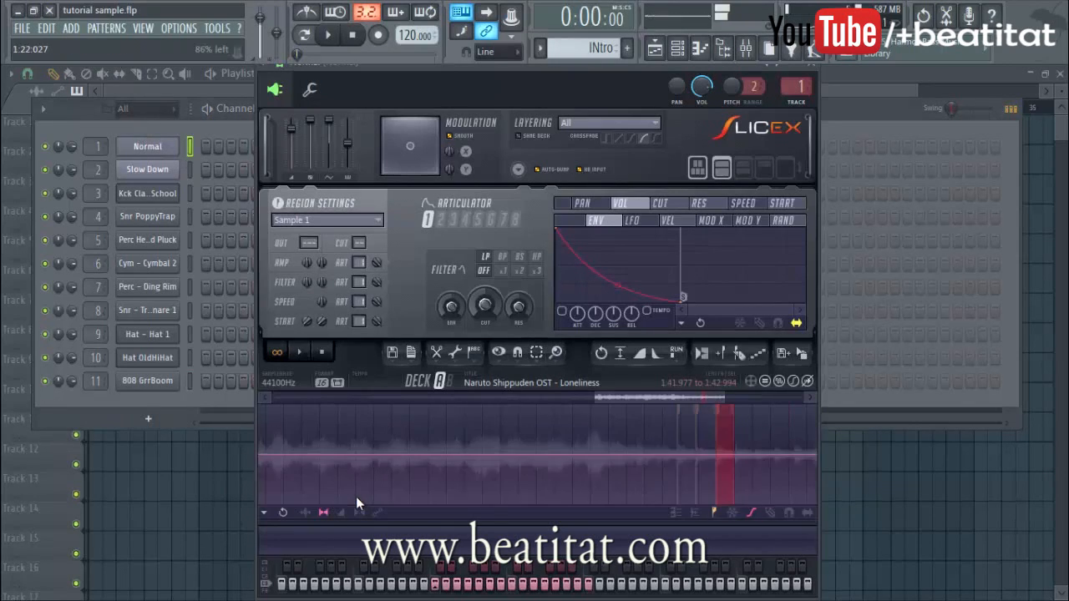
{"action": "key", "text": "shift+v"}
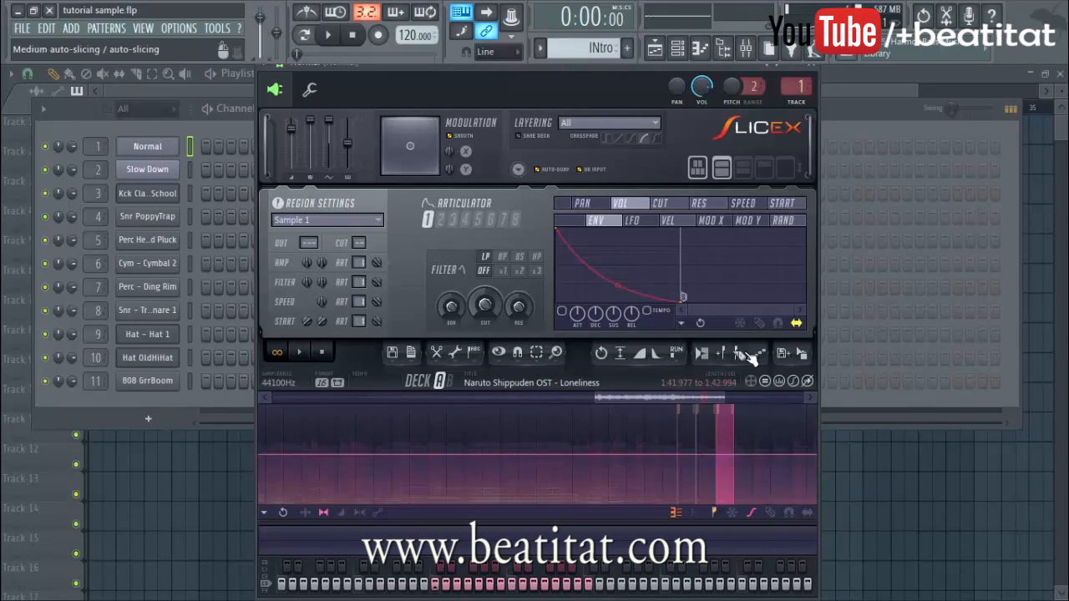
{"action": "left_click", "coordinate": [811, 66]}
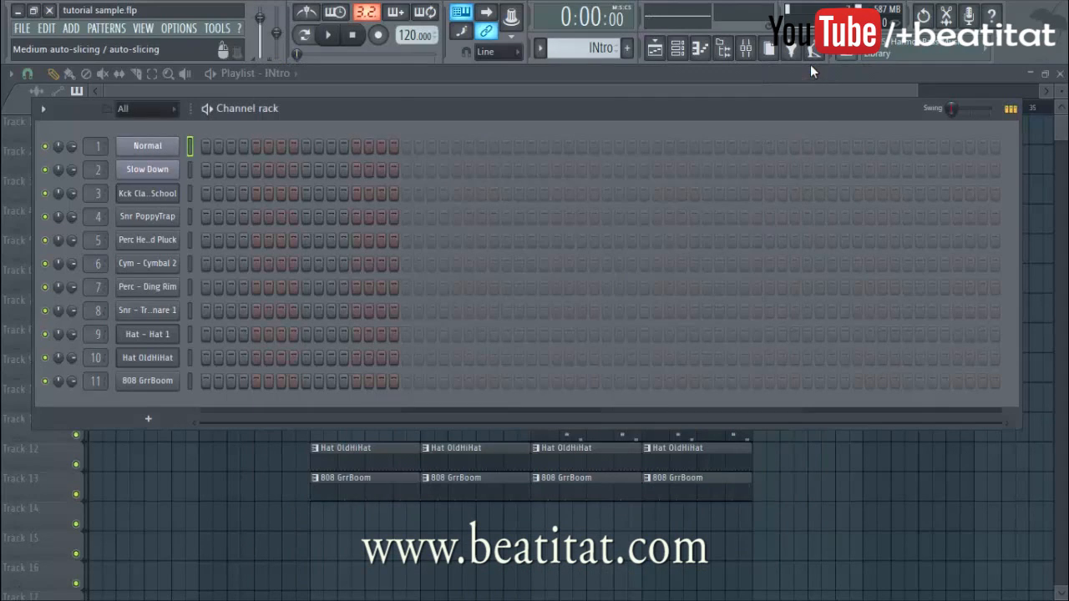
{"action": "key", "text": "b"}
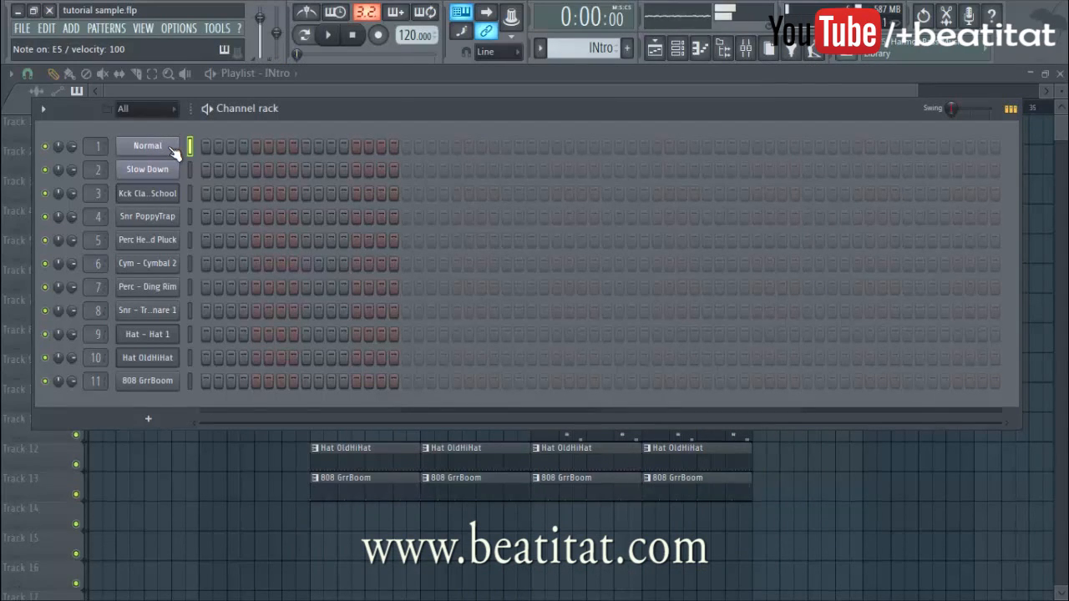
{"action": "left_click", "coordinate": [159, 167]}
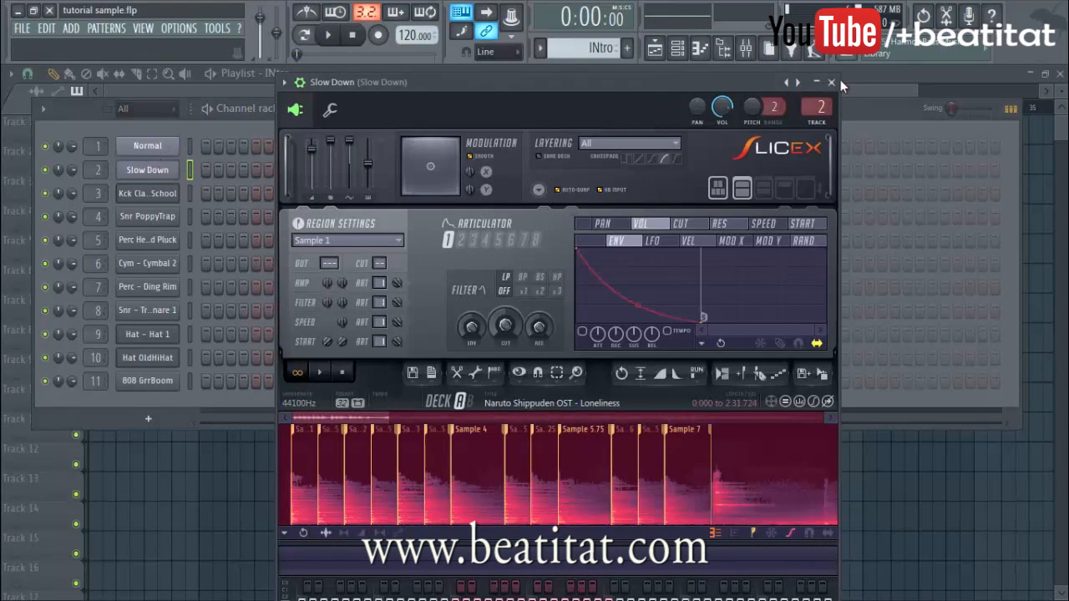
{"action": "left_click", "coordinate": [832, 82]}
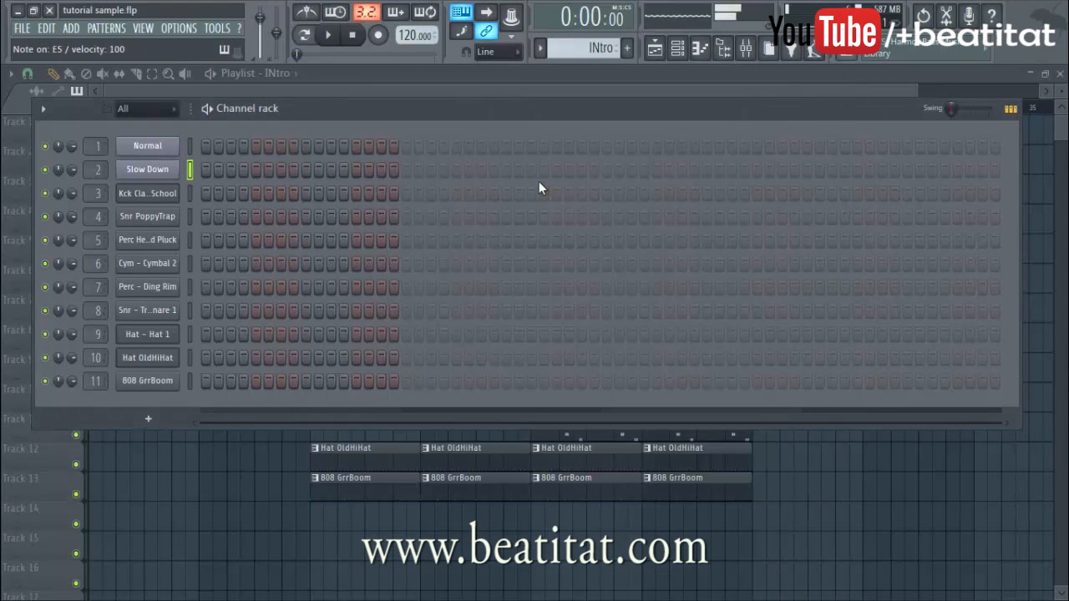
- Open the Normal channel's piano roll in INtro #2, switch to pattern mode, and fill bar 1 with two half-bar Sample 1 notes
{"action": "left_click", "coordinate": [249, 541]}
{"action": "double_click", "coordinate": [251, 156]}
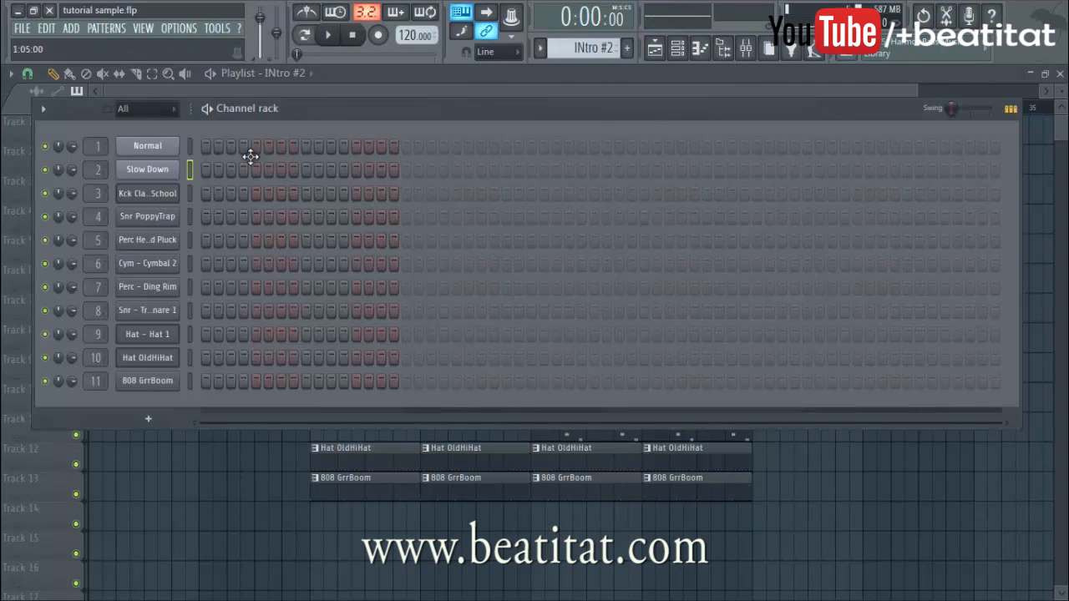
{"action": "right_click", "coordinate": [179, 144]}
{"action": "left_click", "coordinate": [194, 143]}
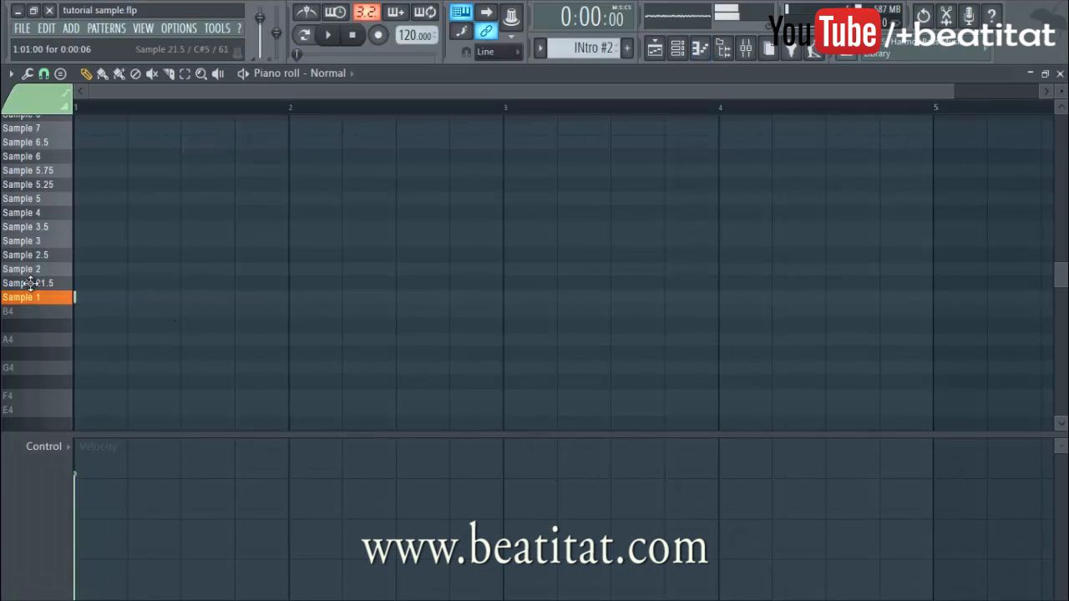
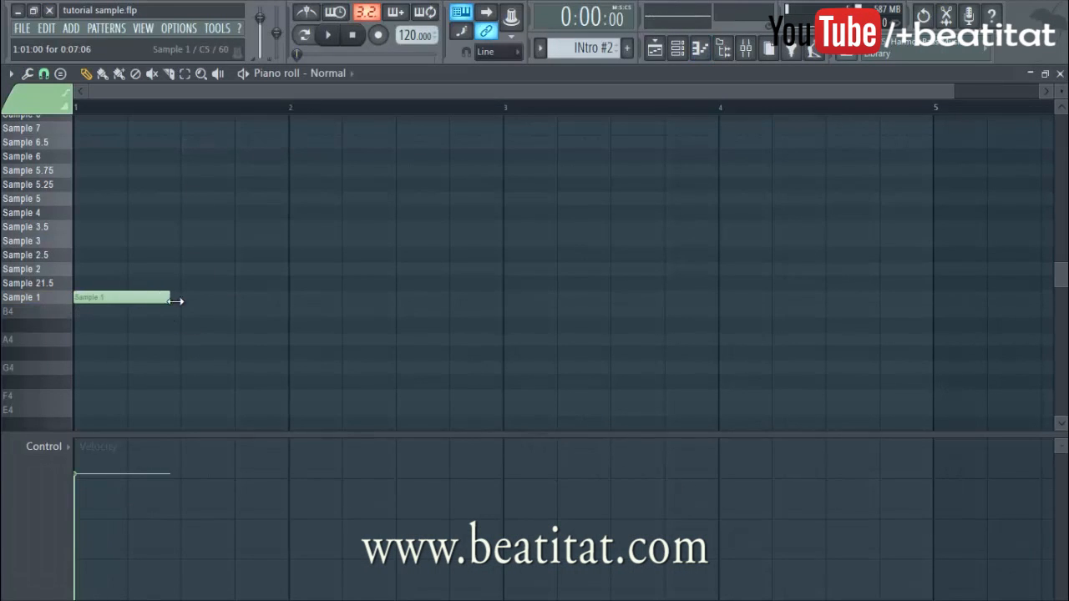
{"action": "left_click", "coordinate": [304, 34]}
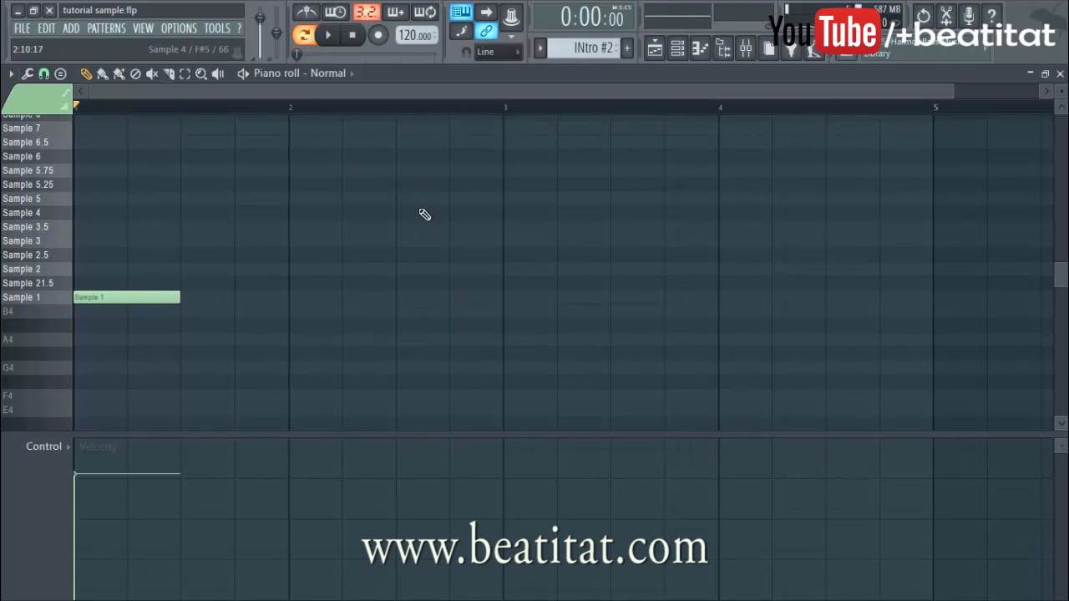
{"action": "left_click", "coordinate": [182, 299]}
{"action": "left_click_drag", "start_coordinate": [182, 302], "coordinate": [178, 303]}
- Add half-bar Sample 3 and Sample 2.5 notes in bar 2 while the pattern plays, and stop playback
{"action": "key", "text": "space"}
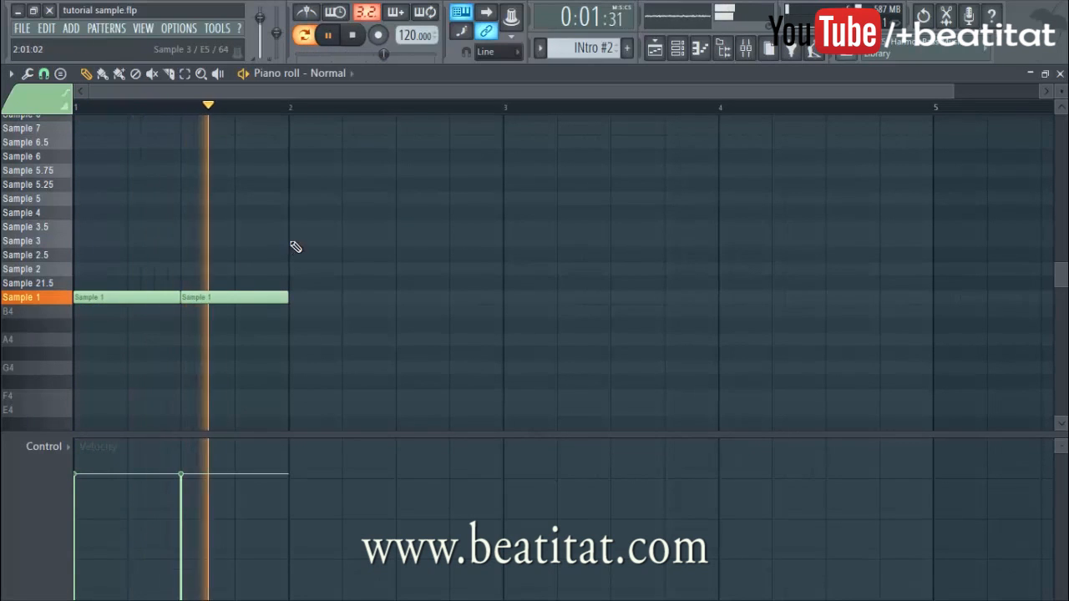
{"action": "left_click", "coordinate": [292, 241]}
{"action": "left_click", "coordinate": [398, 255]}
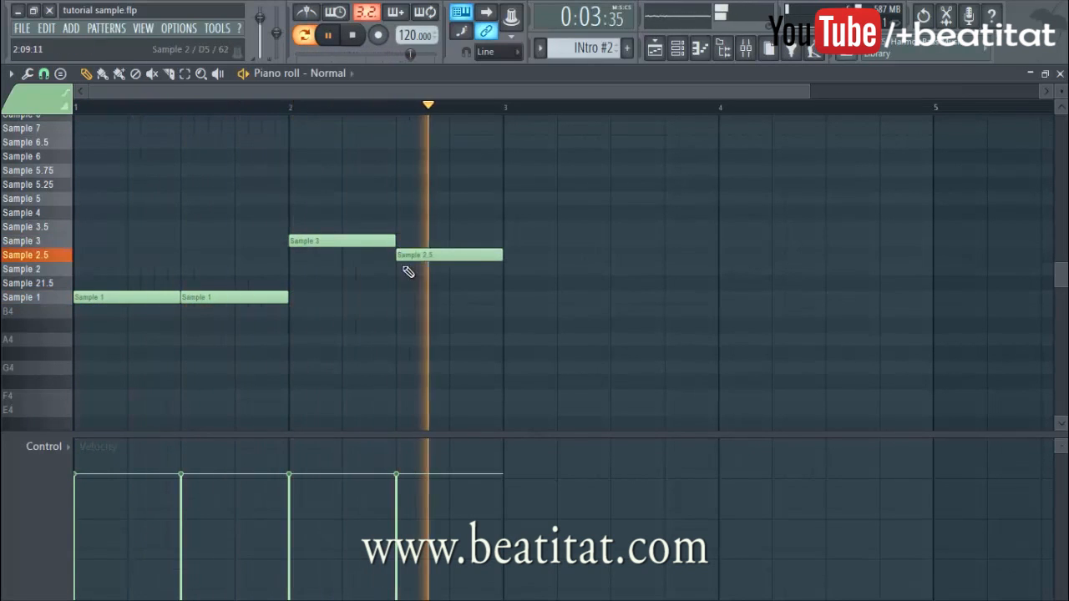
{"action": "key", "text": "space"}
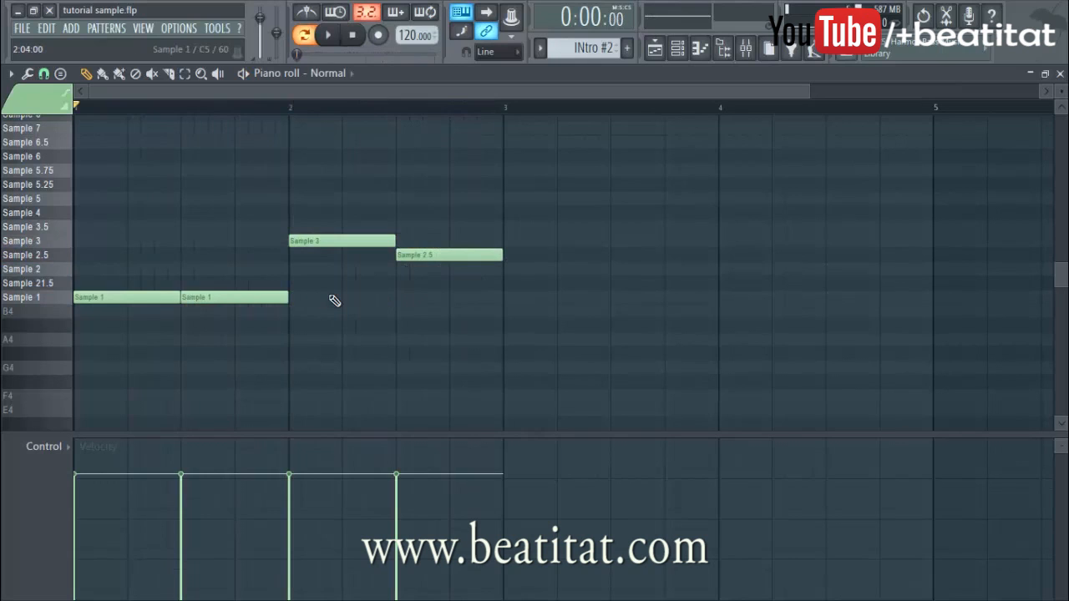
- Duplicate the four notes into bars 3 and 4, deselect them, and play the pattern from the start
{"action": "key", "text": "ctrl+a"}
{"action": "left_click_drag", "start_coordinate": [232, 301], "coordinate": [663, 298]}
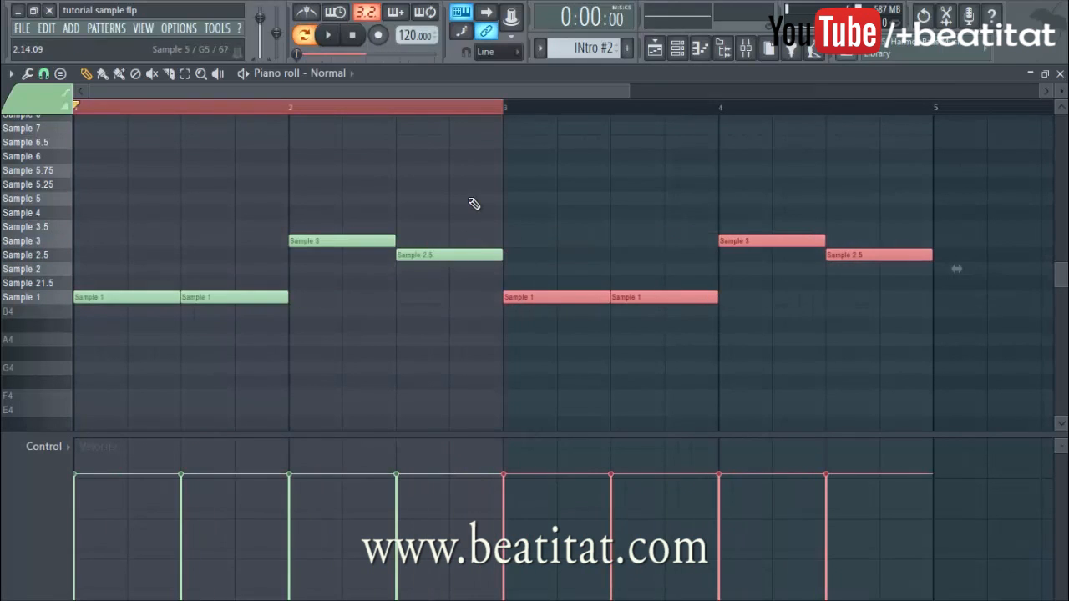
{"action": "key", "text": "ctrl+d"}
{"action": "left_click", "coordinate": [76, 108]}
{"action": "key", "text": "space"}
{"action": "scroll", "coordinate": [246, 186], "scroll_direction": "down", "scroll_amount": 2}
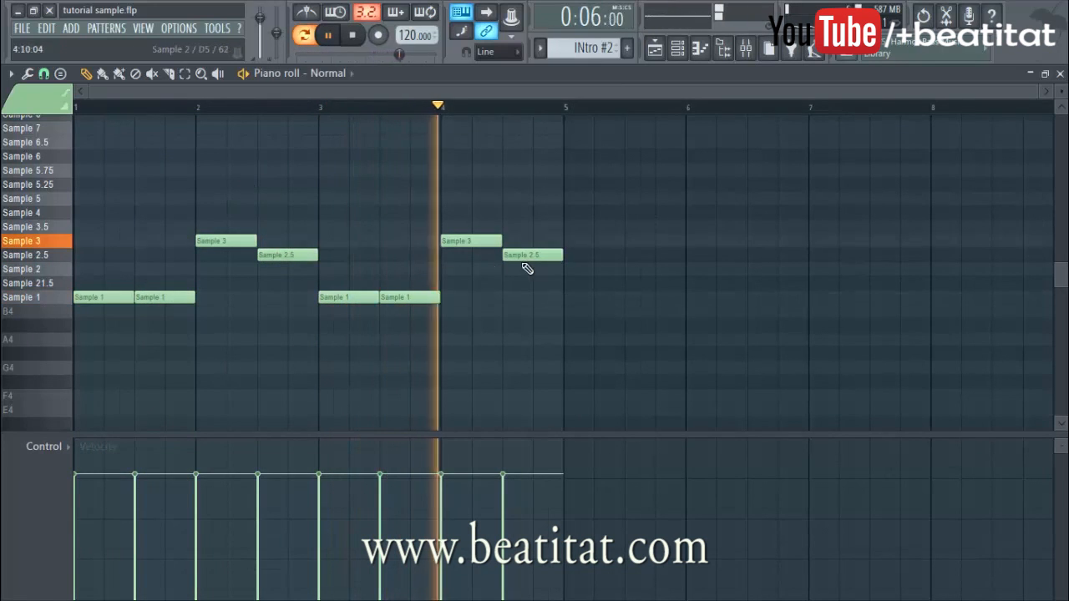
- Move the last note in bar 4 of INtro #2 up to Sample 4, stop playback, and return to the playlist
{"action": "left_click_drag", "start_coordinate": [540, 253], "coordinate": [538, 213]}
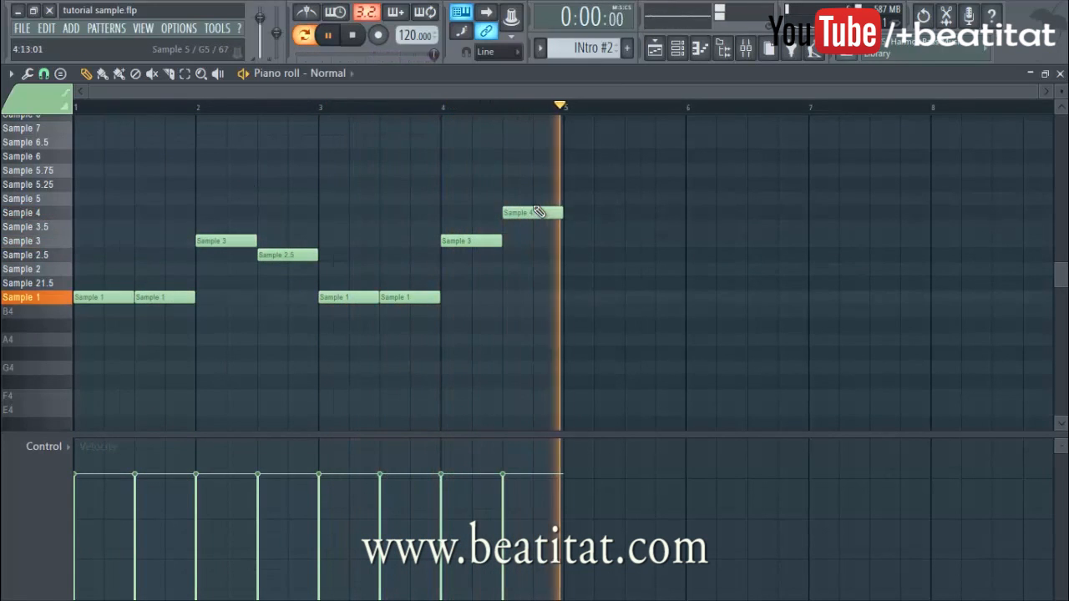
{"action": "key", "text": "Escape"}
{"action": "key", "text": "Escape"}
{"action": "key", "text": "space"}
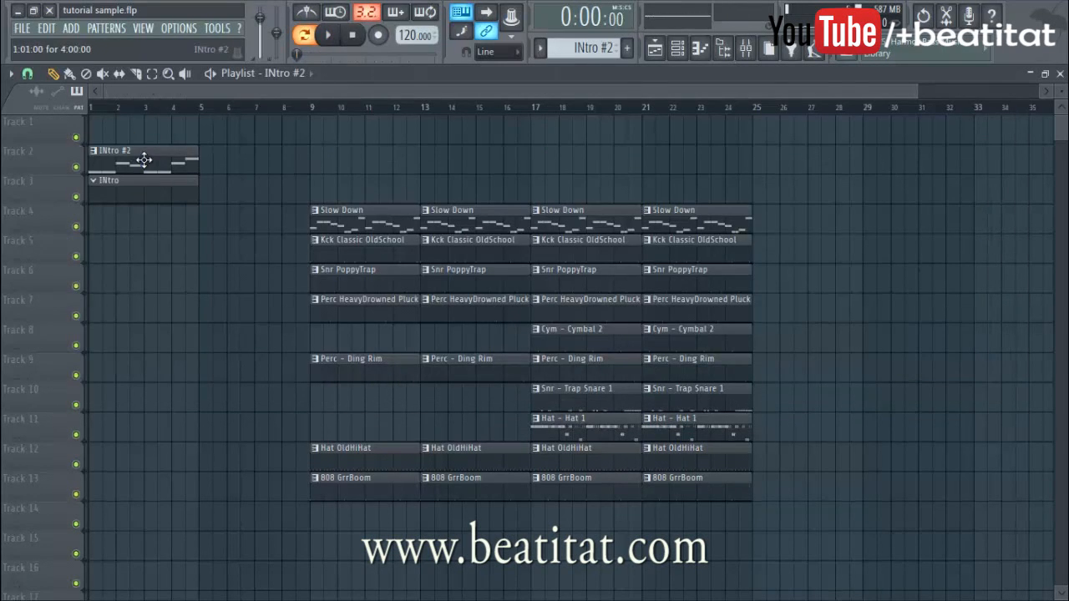
- Move the INtro clip to bar 5 and copy all INtro #2 notes into INtro's Normal channel
{"action": "left_click_drag", "start_coordinate": [147, 182], "coordinate": [257, 196]}
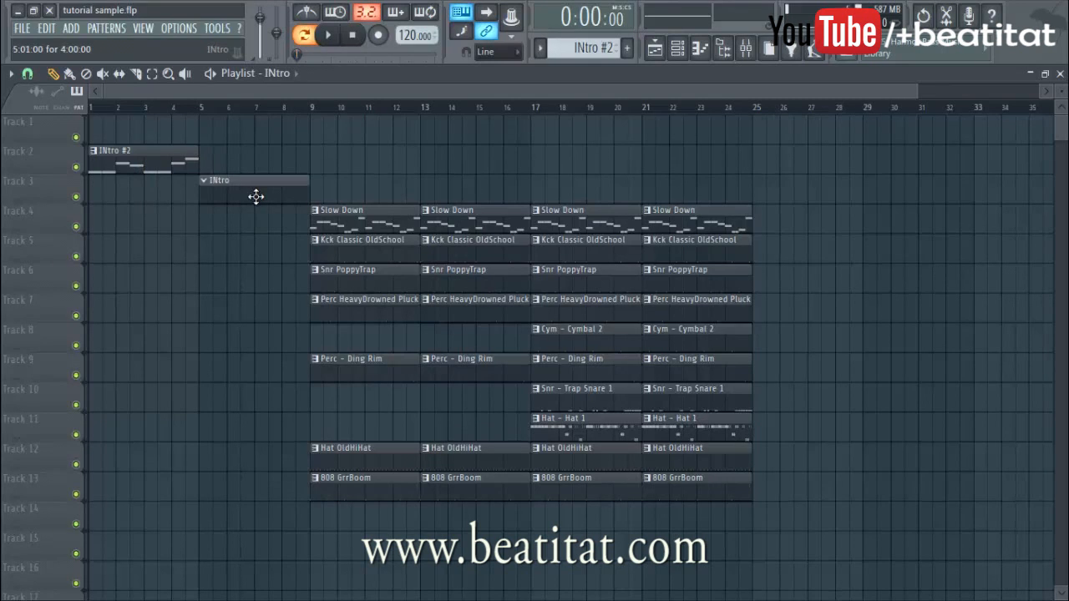
{"action": "double_click", "coordinate": [187, 167]}
{"action": "key", "text": "ctrl+a"}
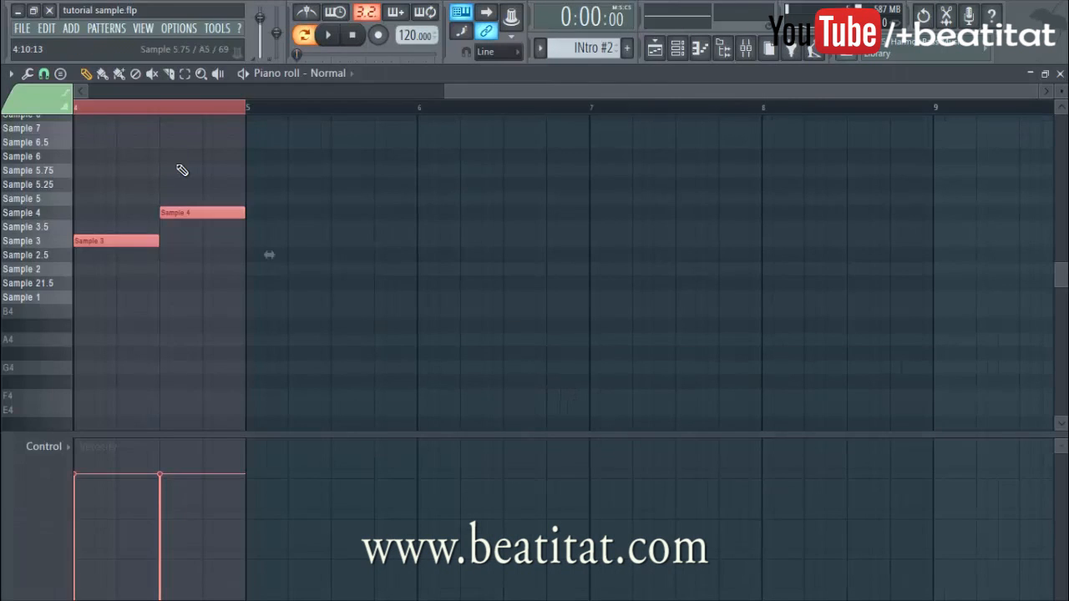
{"action": "key", "text": "Escape"}
{"action": "key", "text": "F6"}
{"action": "double_click", "coordinate": [259, 177]}
{"action": "right_click", "coordinate": [177, 145]}
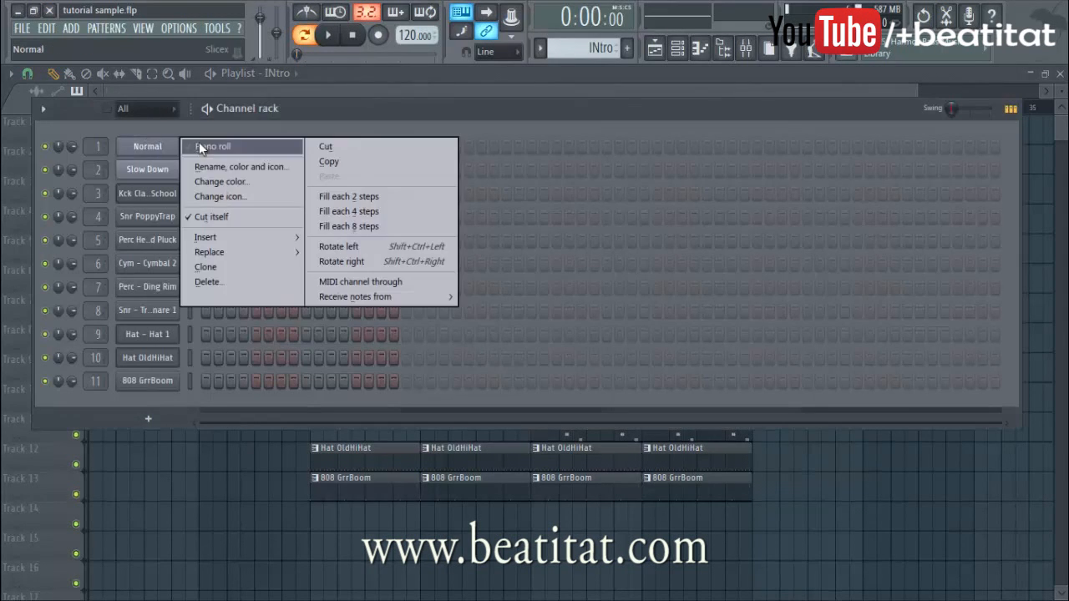
{"action": "left_click", "coordinate": [208, 147]}
{"action": "scroll", "coordinate": [251, 234], "scroll_direction": "up", "scroll_amount": 3}
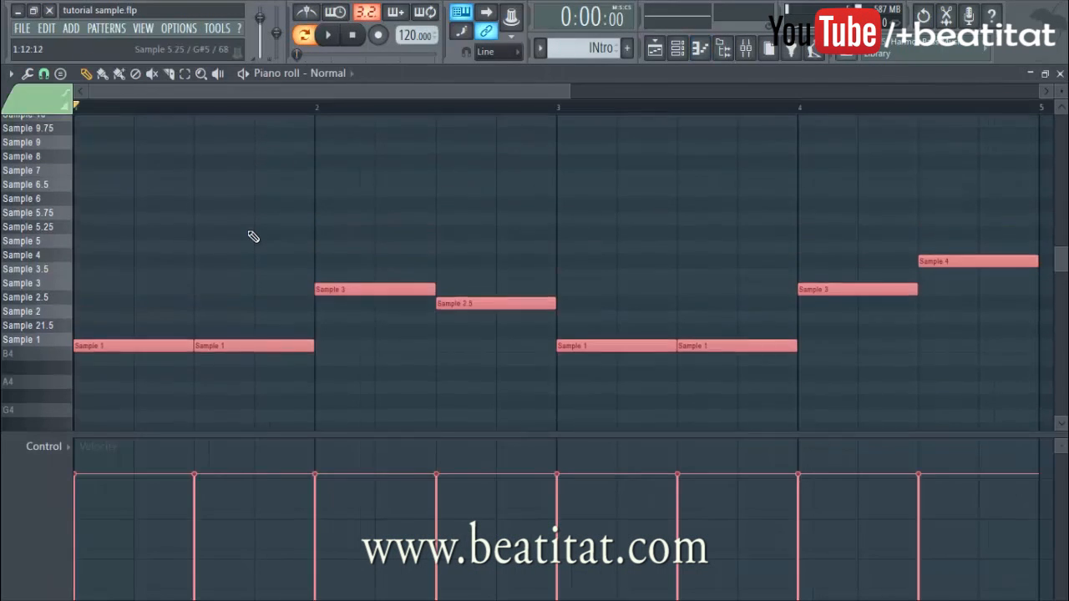
- Shorten the final Sample 4 note to a quarter bar and fill the rest of bar 4 with two eighth-bar Sample 5 notes during playback
{"action": "scroll", "coordinate": [268, 262], "scroll_direction": "down", "scroll_amount": 2}
{"action": "left_click_drag", "start_coordinate": [290, 92], "coordinate": [340, 93]}
{"action": "left_click_drag", "start_coordinate": [140, 98], "coordinate": [277, 126]}
{"action": "left_click", "coordinate": [263, 128]}
{"action": "left_click", "coordinate": [324, 157]}
{"action": "right_click", "coordinate": [326, 157]}
{"action": "right_click", "coordinate": [305, 125]}
{"action": "scroll", "coordinate": [383, 295], "scroll_direction": "up", "scroll_amount": 3}
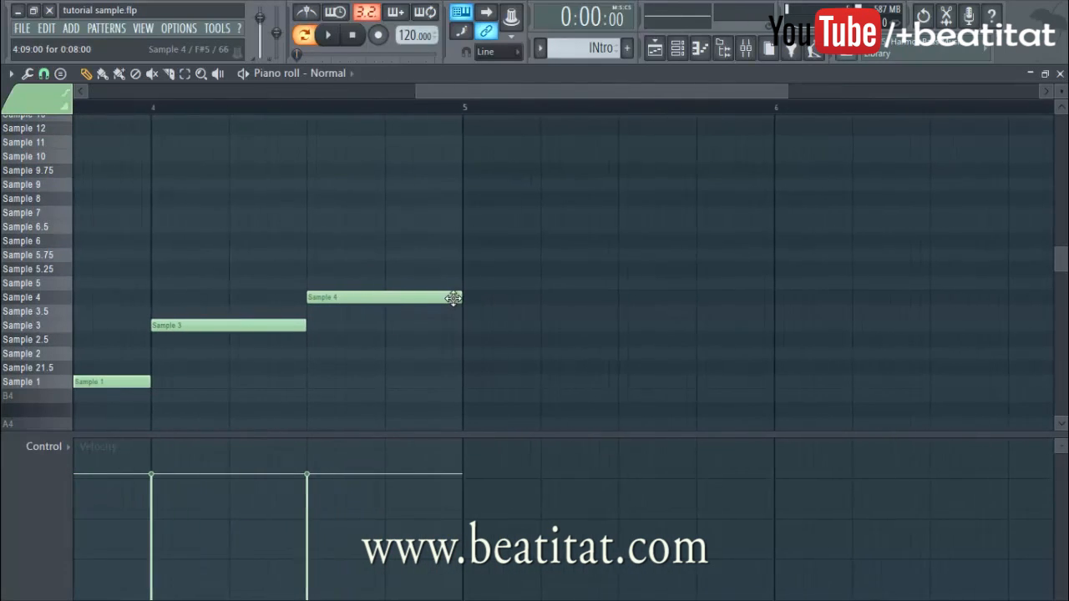
{"action": "left_click_drag", "start_coordinate": [454, 295], "coordinate": [418, 303]}
{"action": "key", "text": "space"}
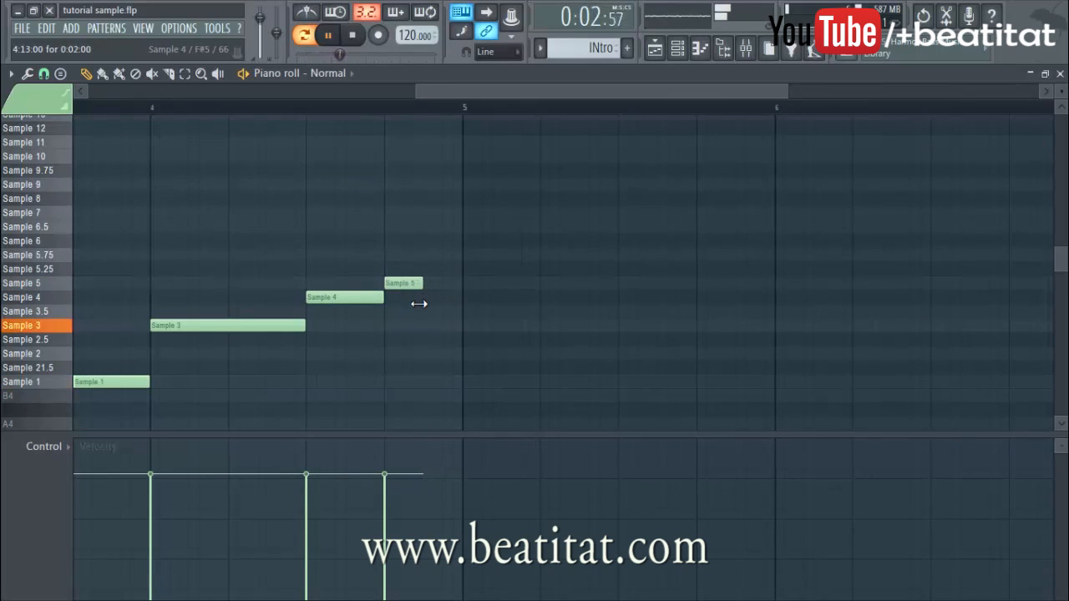
{"action": "left_click", "coordinate": [426, 284]}
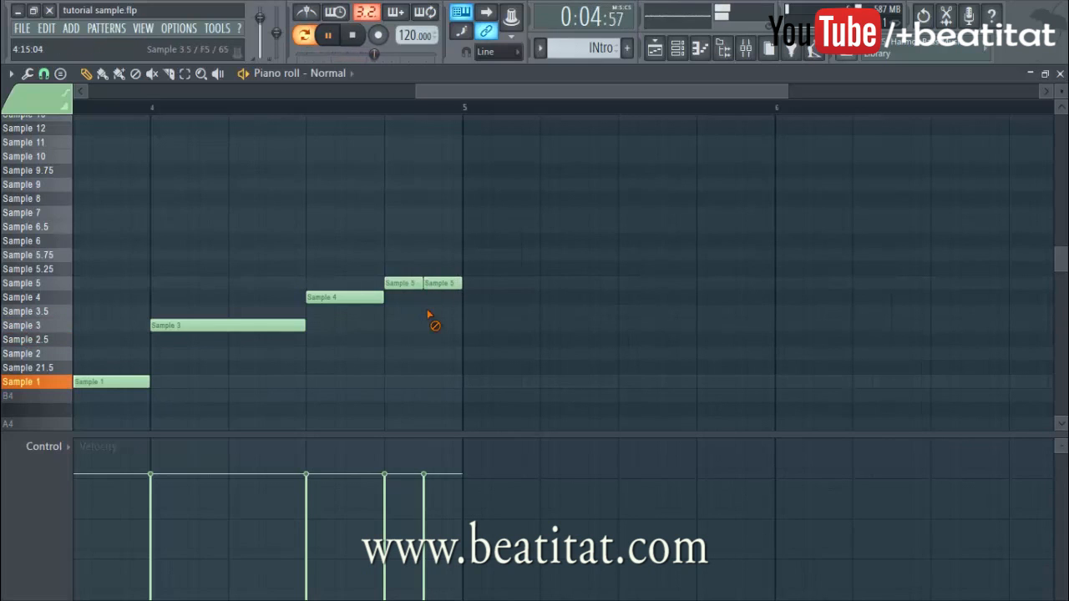
{"action": "scroll", "coordinate": [428, 316], "scroll_direction": "down", "scroll_amount": 4}
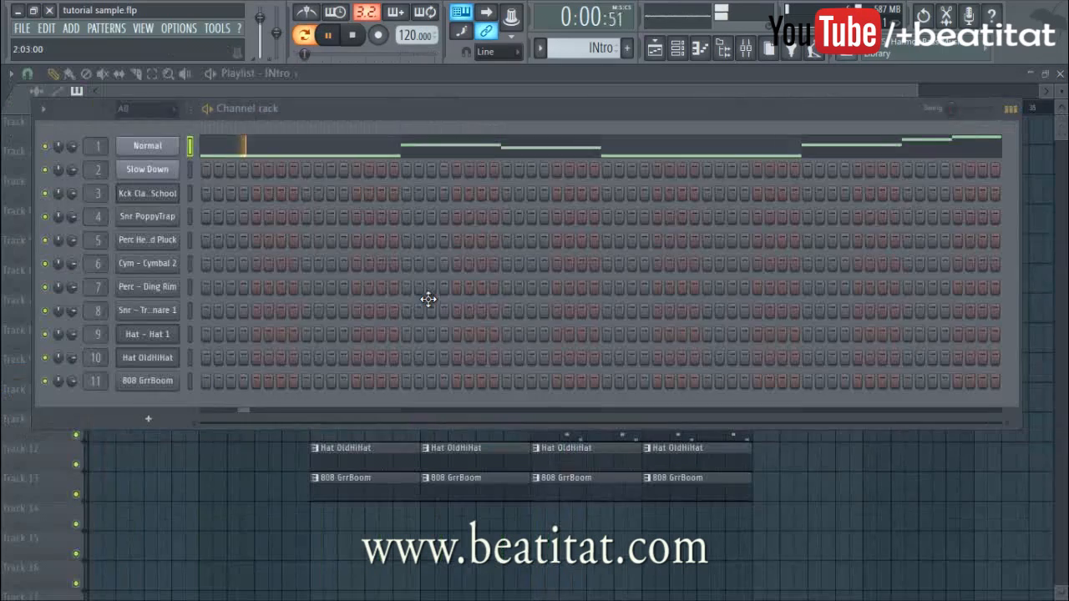
- Play the arrangement in song mode from bar 7 into the main beat, and stop playback
{"action": "left_click", "coordinate": [319, 84]}
{"action": "left_click", "coordinate": [258, 107]}
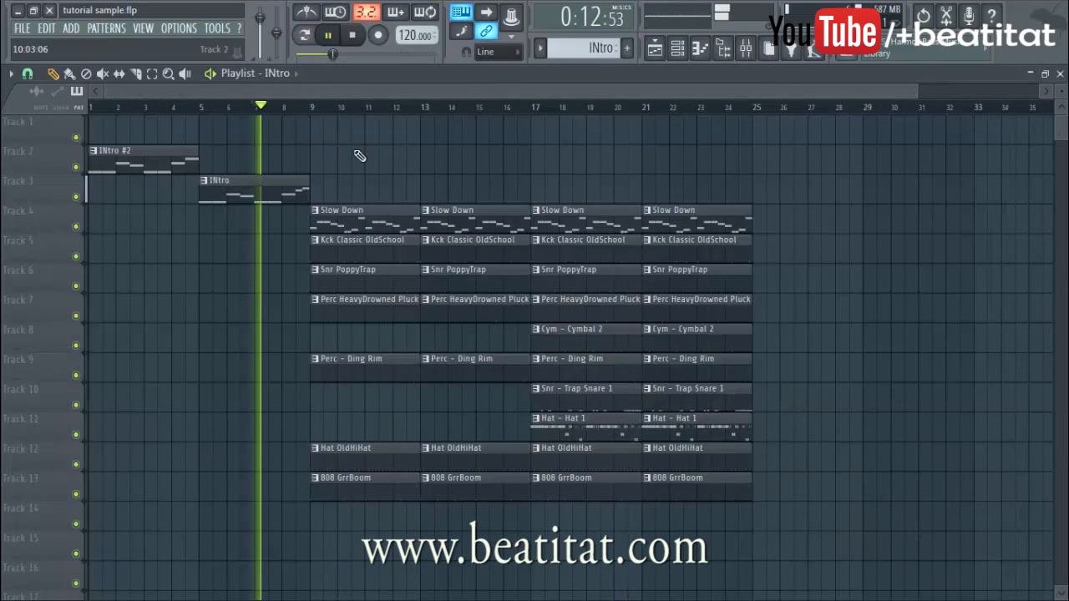
{"action": "scroll", "coordinate": [645, 148], "scroll_direction": "down", "scroll_amount": 2}
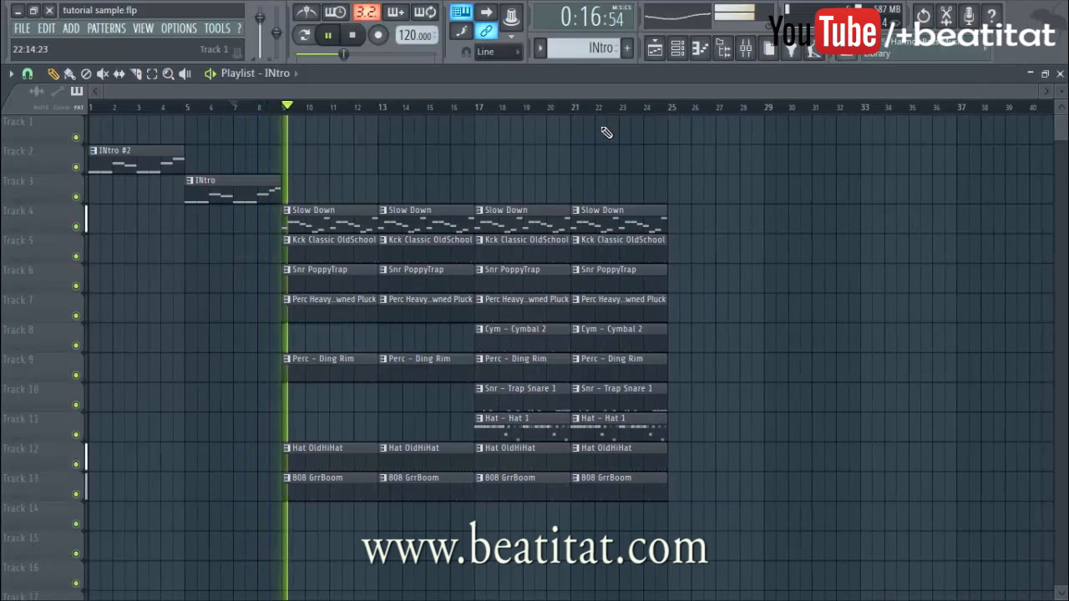
{"action": "key", "text": "space"}
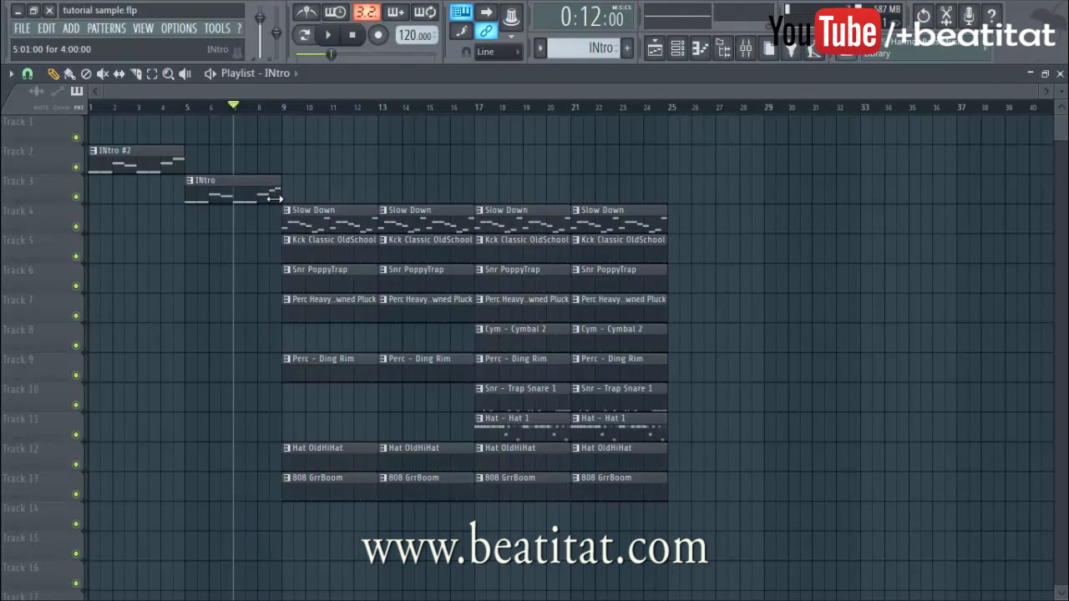
- Replace the ending of the INtro pattern's bar 4 with a half-bar Sample 2.5 note
{"action": "double_click", "coordinate": [275, 198]}
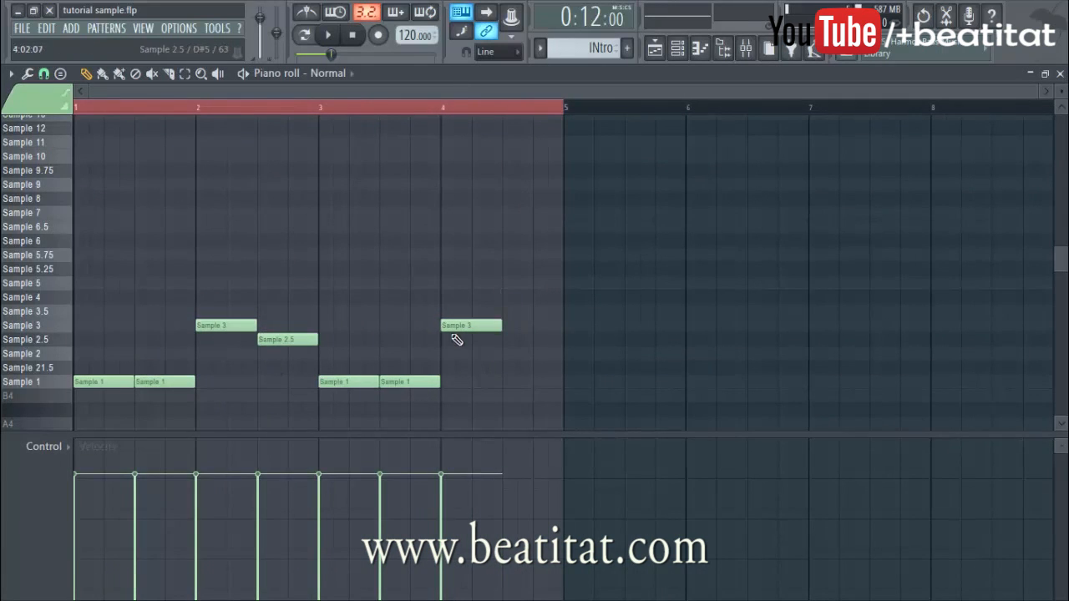
{"action": "left_click", "coordinate": [507, 339]}
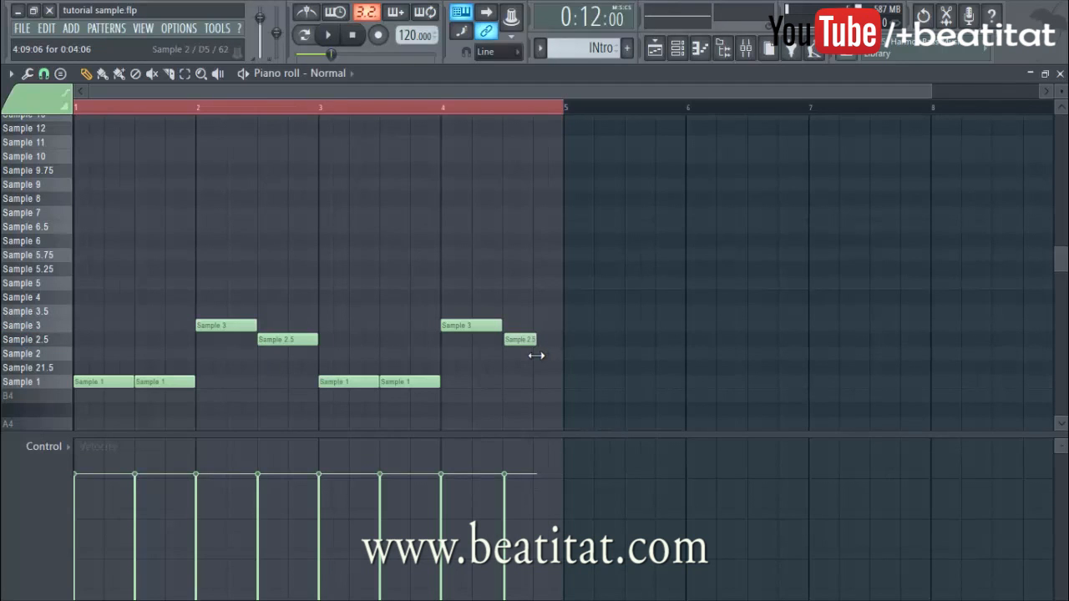
{"action": "scroll", "coordinate": [551, 376], "scroll_direction": "up", "scroll_amount": 3, "text": "ctrl"}
{"action": "scroll", "coordinate": [451, 334], "scroll_direction": "up", "scroll_amount": 4}
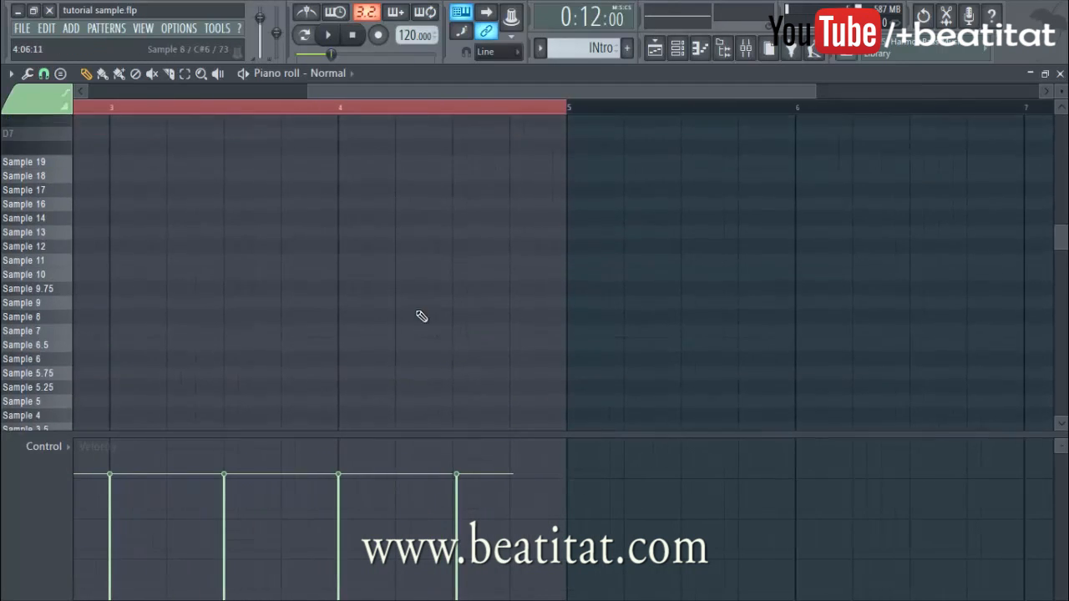
{"action": "scroll", "coordinate": [495, 304], "scroll_direction": "down", "scroll_amount": 4}
{"action": "left_click_drag", "start_coordinate": [472, 297], "coordinate": [468, 298]}
{"action": "left_click", "coordinate": [512, 302]}
- Listen to the revised INtro clip leading into the main beat, and restart the song from bar 1
{"action": "key", "text": "space"}
{"action": "key", "text": "Escape"}
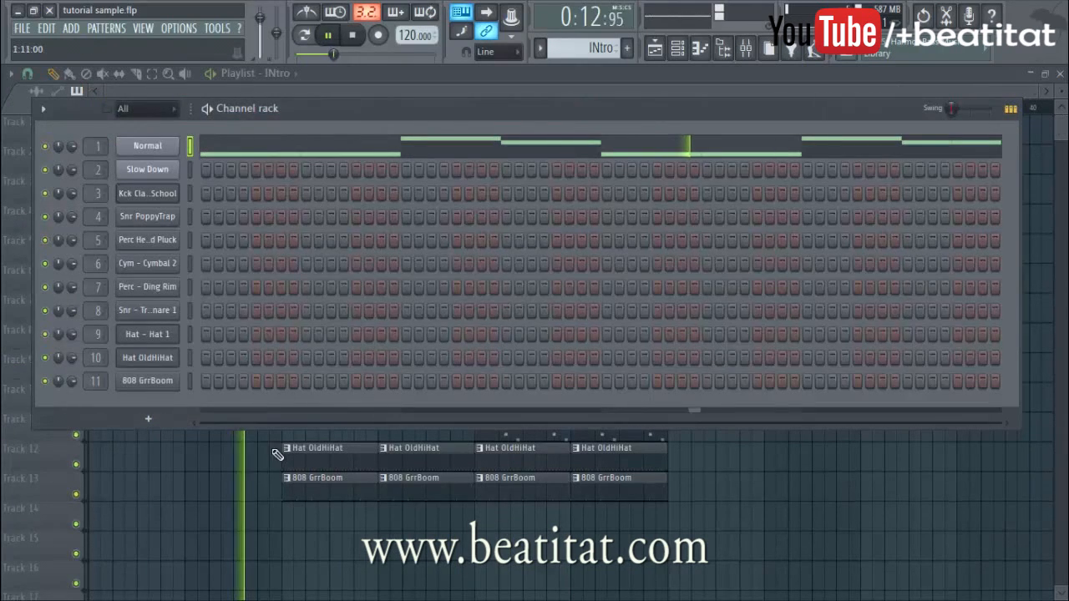
{"action": "right_click", "coordinate": [214, 459]}
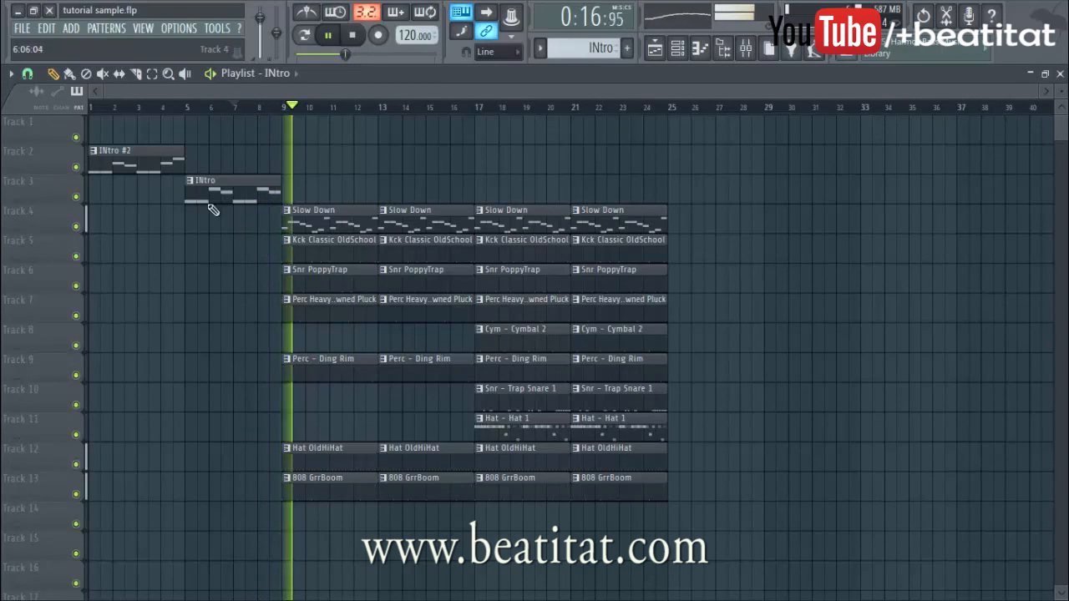
{"action": "left_click", "coordinate": [91, 108]}
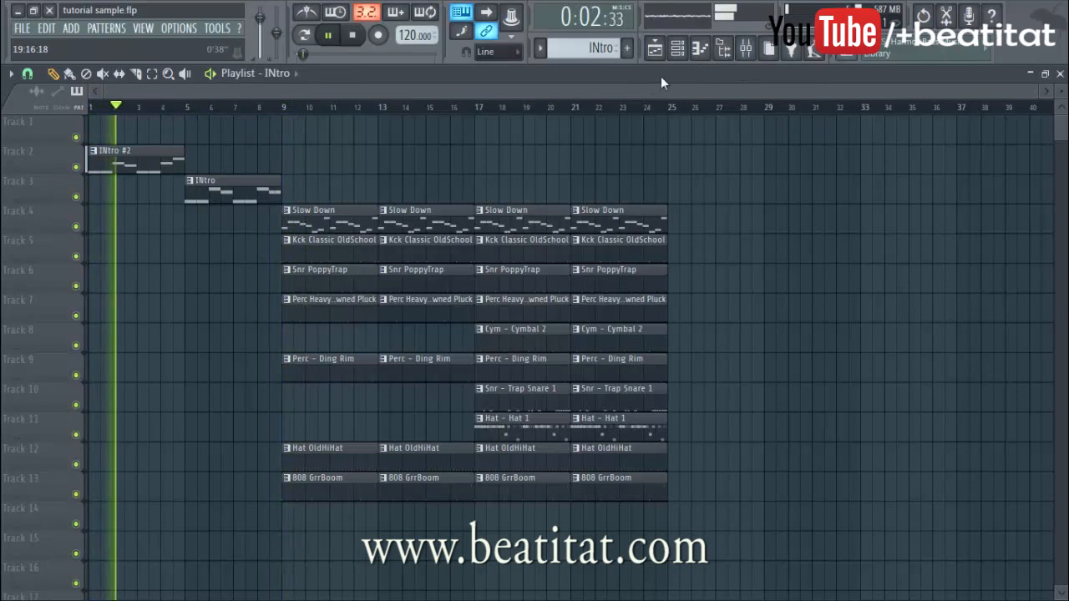
- Load Fruity Parametric EQ 2 into slot 1 of the Normal mixer track and stop playback
{"action": "left_click", "coordinate": [743, 49]}
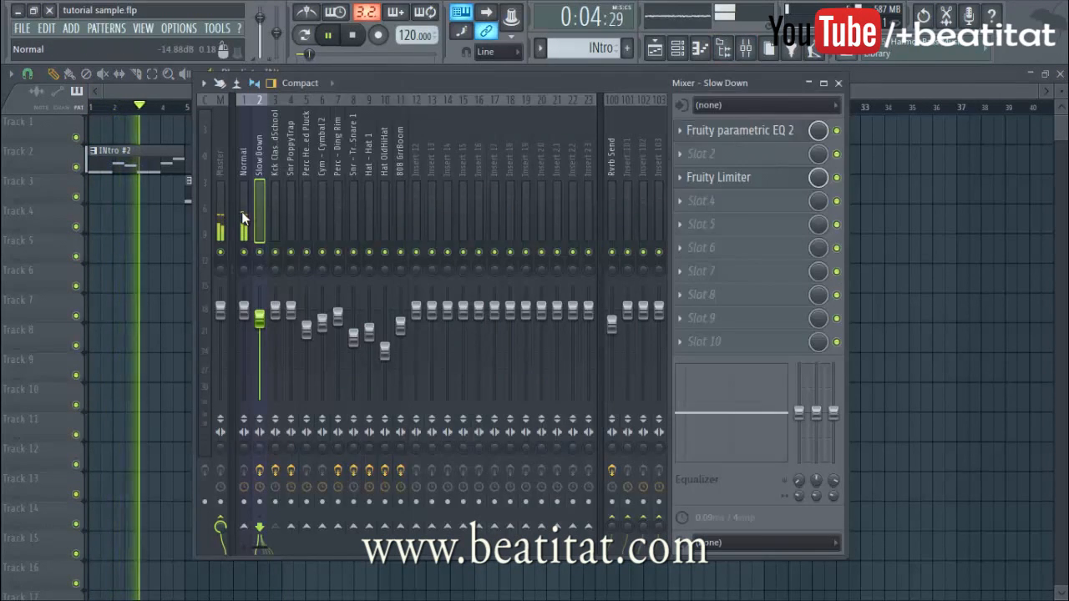
{"action": "left_click", "coordinate": [752, 134]}
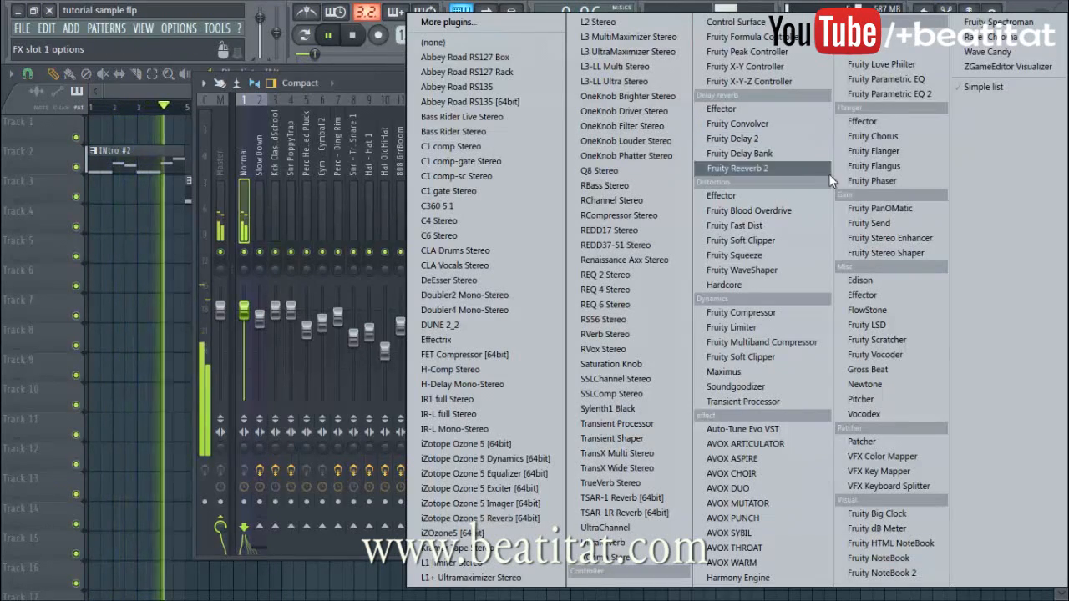
{"action": "left_click", "coordinate": [896, 93]}
{"action": "key", "text": "space"}
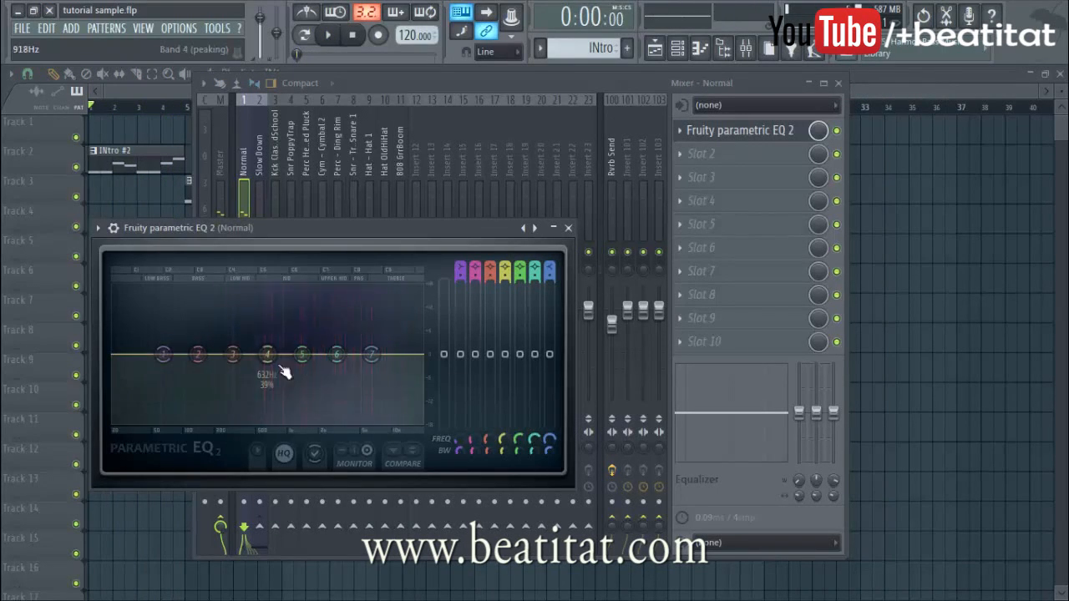
- Shape the Normal track's EQ with slight boosts on bands 5 and 6, a slight cut on band 7, and a high pass on band 1
{"action": "left_click_drag", "start_coordinate": [302, 354], "coordinate": [372, 351]}
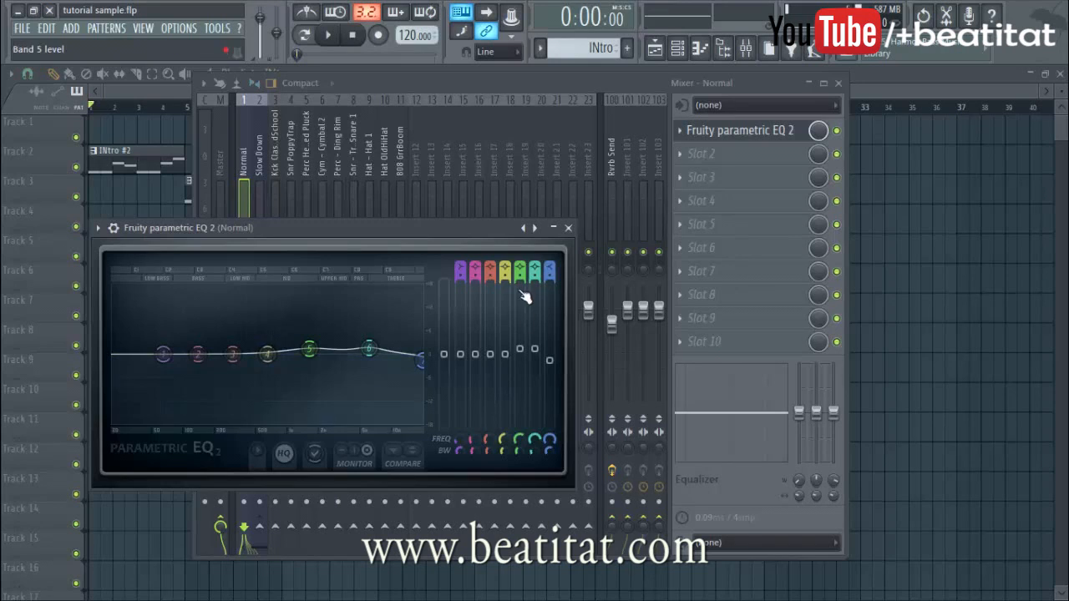
{"action": "left_click_drag", "start_coordinate": [460, 268], "coordinate": [461, 289]}
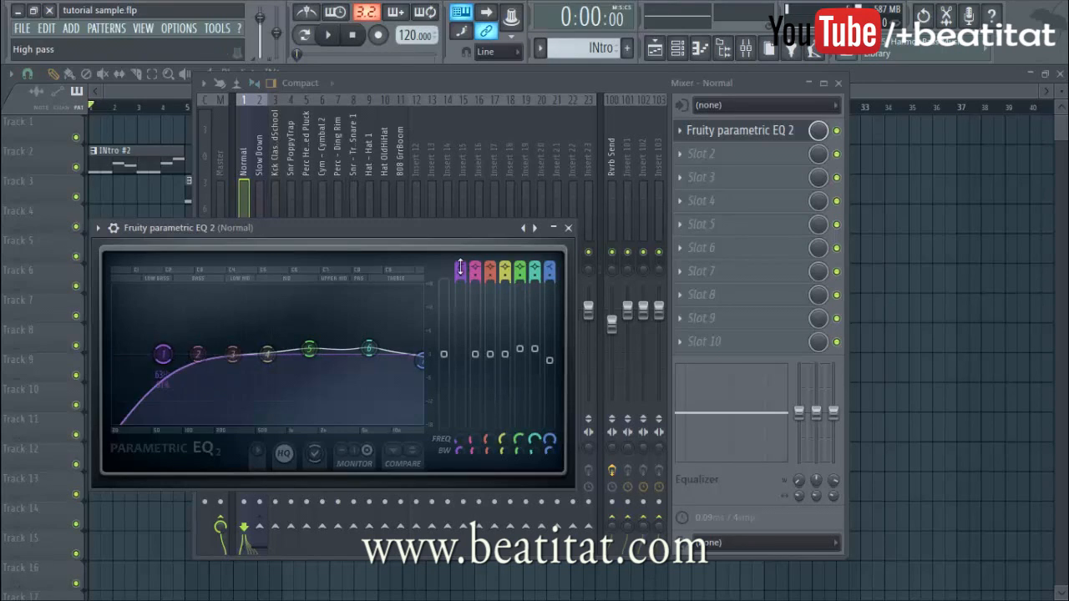
{"action": "key", "text": "space"}
{"action": "key", "text": "space"}
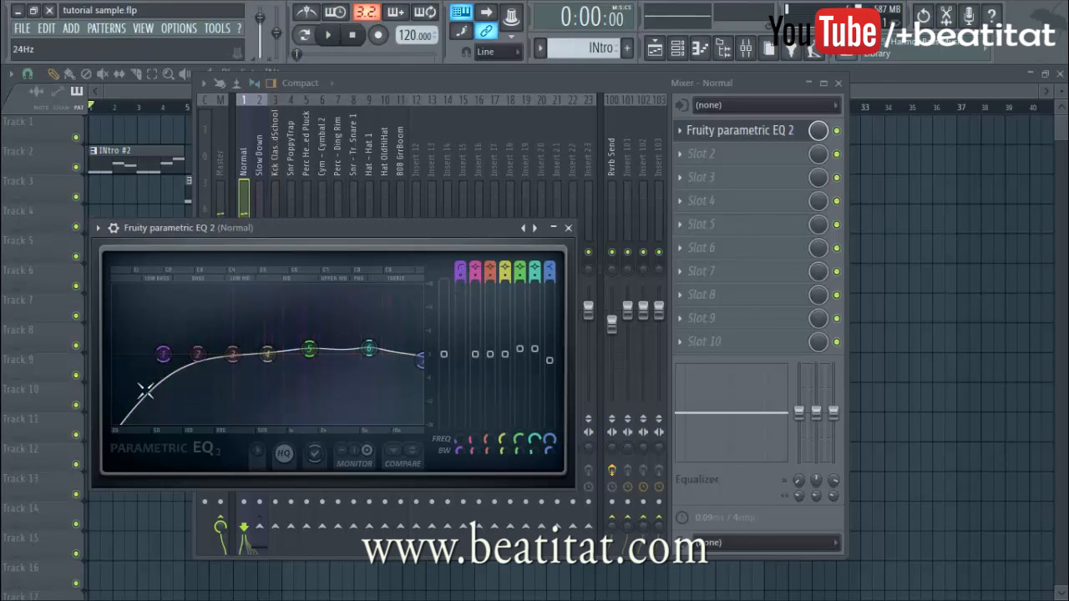
{"action": "left_click", "coordinate": [568, 228]}
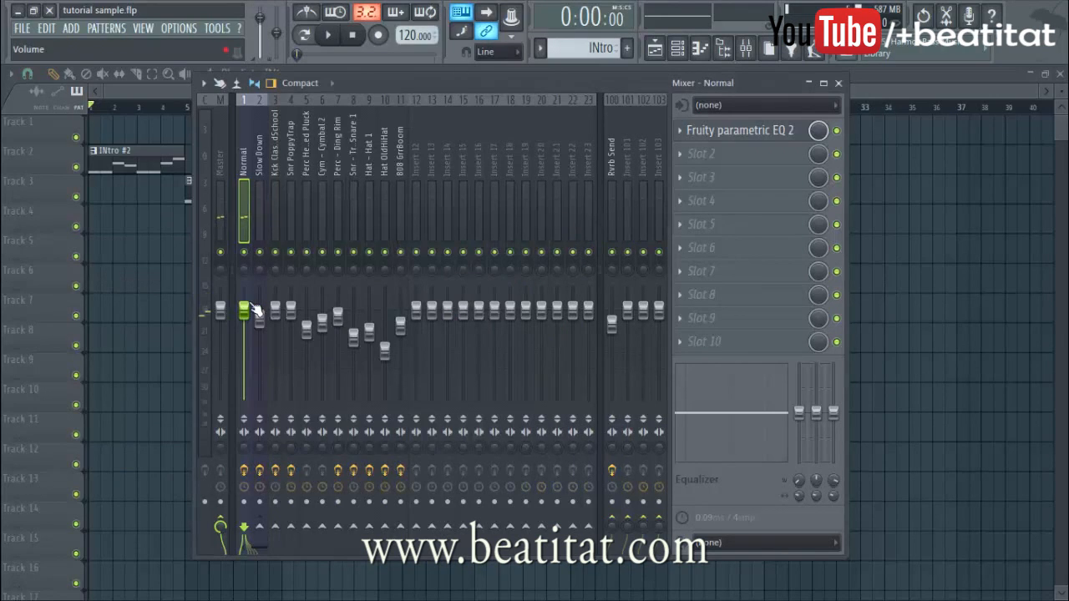
- Load Gross Beat into slot 3 of the Normal track, choose its 1/2 Speed time effect, and play the song
{"action": "left_click", "coordinate": [718, 186]}
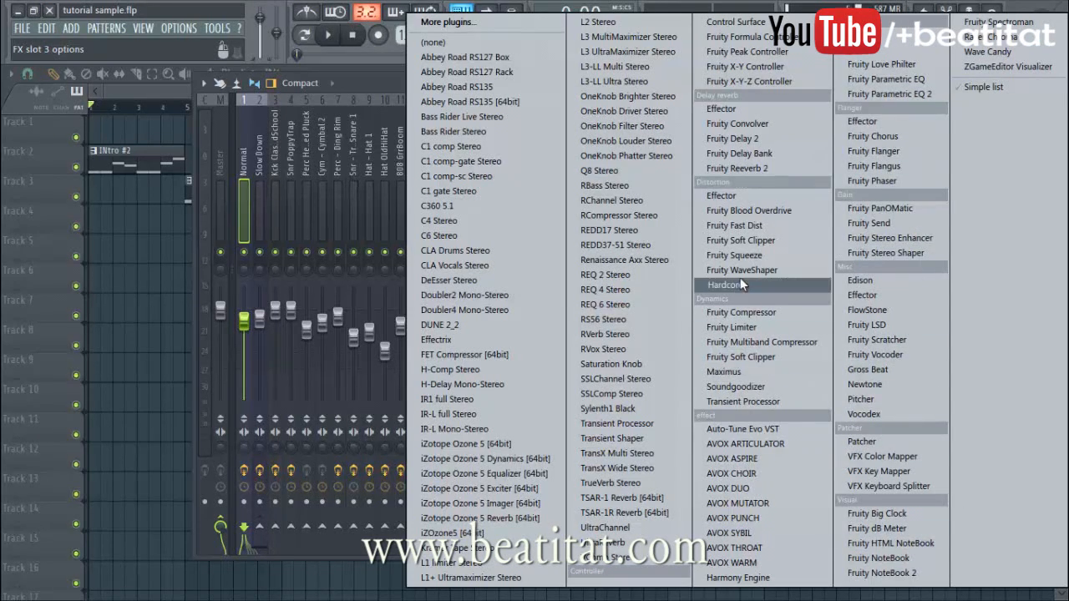
{"action": "left_click", "coordinate": [869, 369]}
{"action": "left_click", "coordinate": [140, 268]}
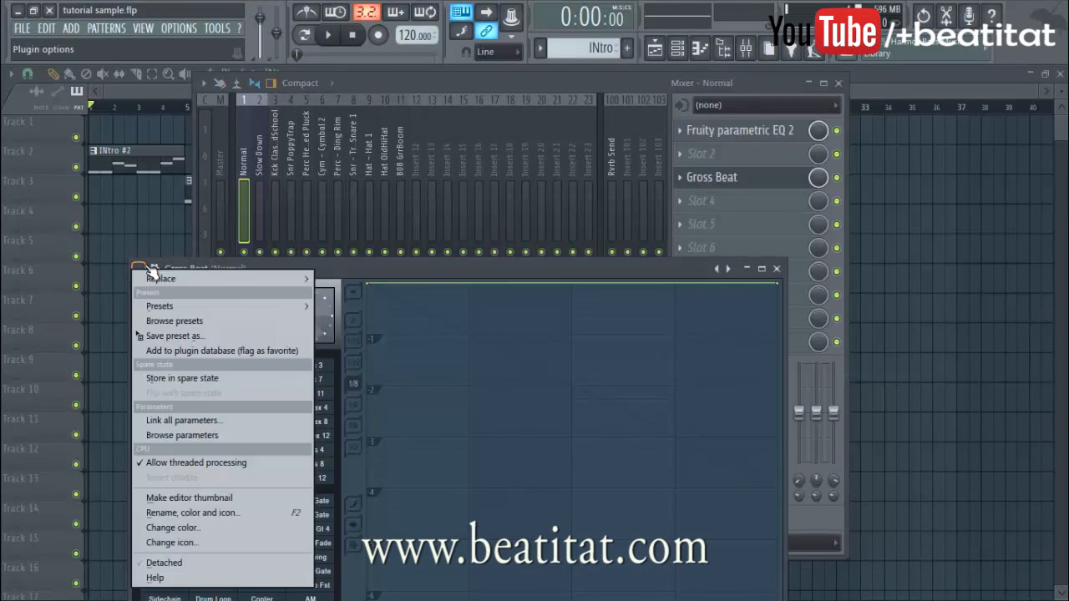
{"action": "mouse_move", "coordinate": [234, 315]}
{"action": "left_click", "coordinate": [361, 336]}
{"action": "left_click", "coordinate": [266, 455]}
{"action": "left_click", "coordinate": [266, 476]}
{"action": "left_click", "coordinate": [272, 468]}
{"action": "key", "text": "space"}
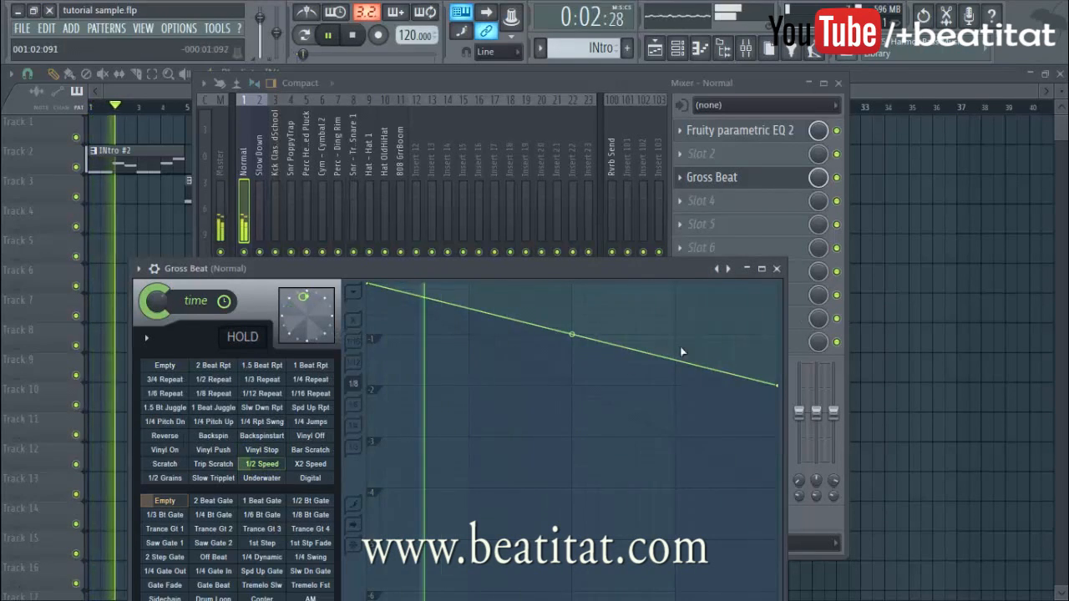
- Add a second Fruity Parametric EQ 2 in slot 4 of the Normal track with the Old Telephone preset
{"action": "left_click", "coordinate": [776, 269]}
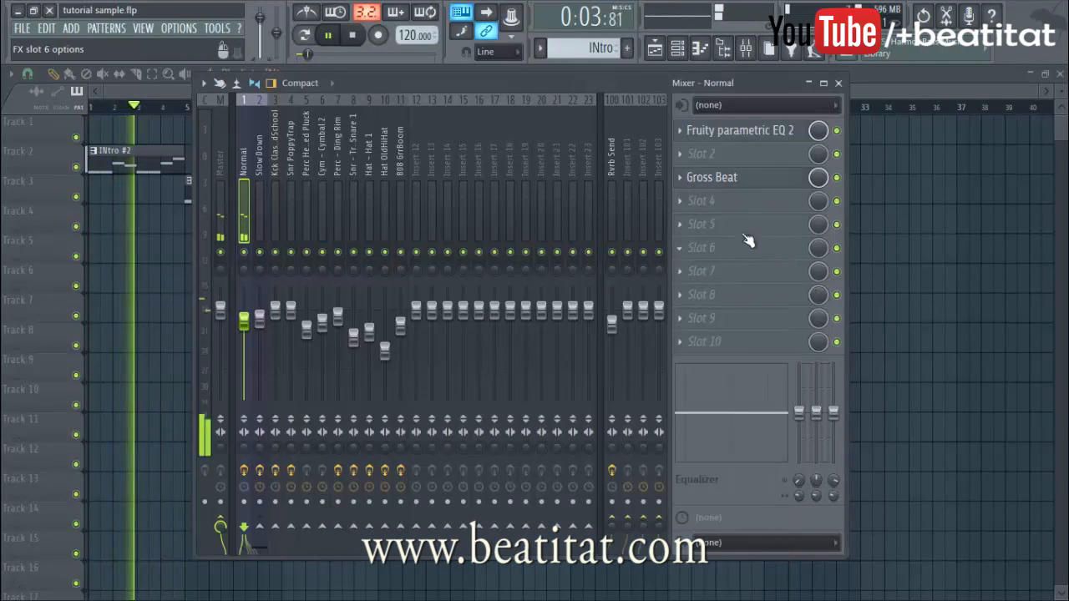
{"action": "left_click", "coordinate": [709, 202]}
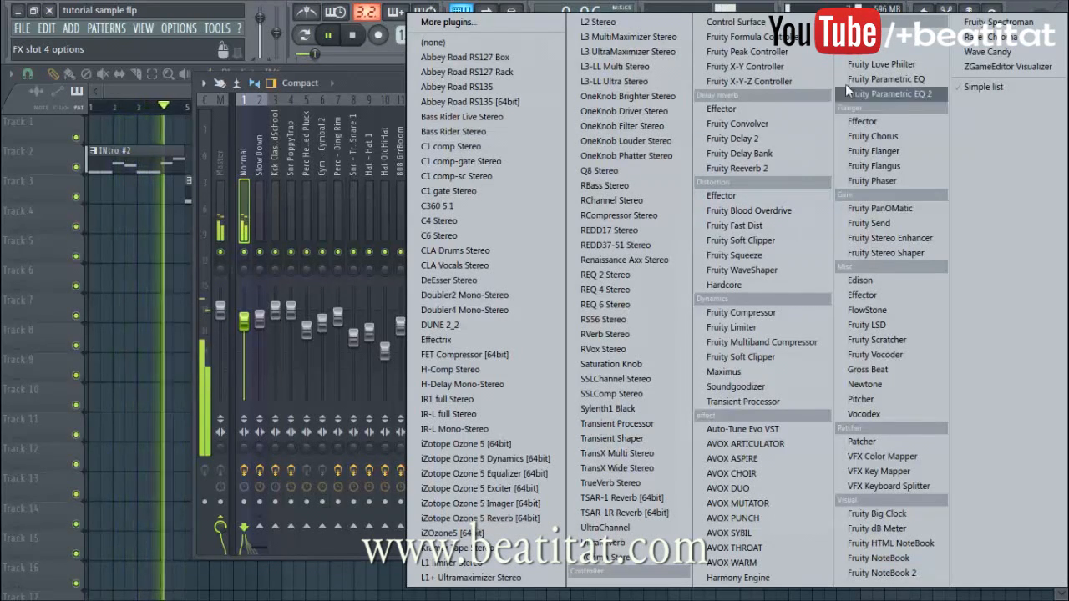
{"action": "left_click", "coordinate": [892, 96]}
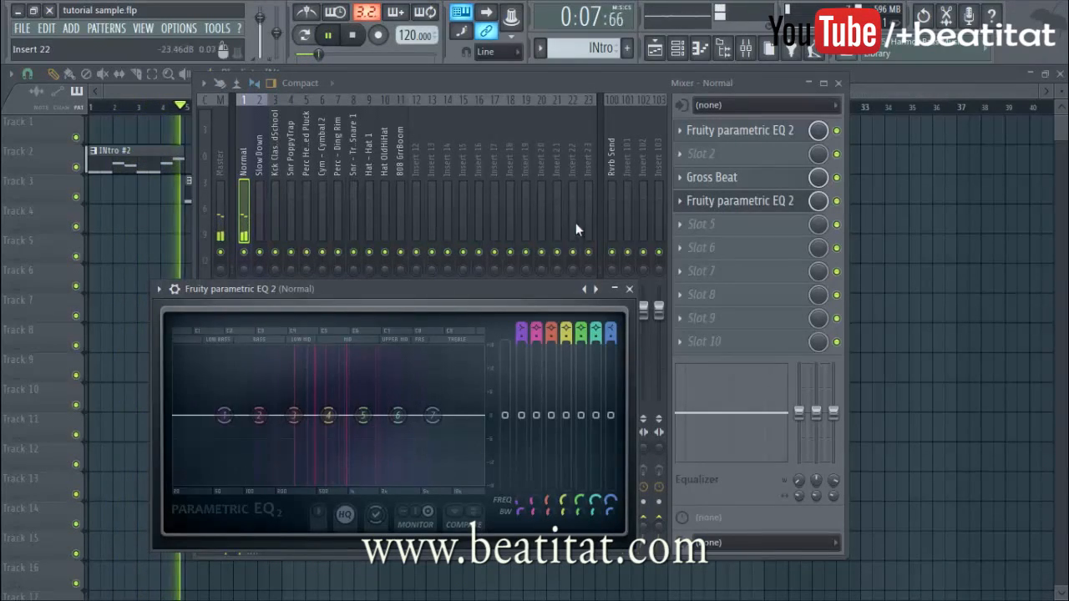
{"action": "left_click", "coordinate": [175, 289]}
{"action": "mouse_move", "coordinate": [326, 314]}
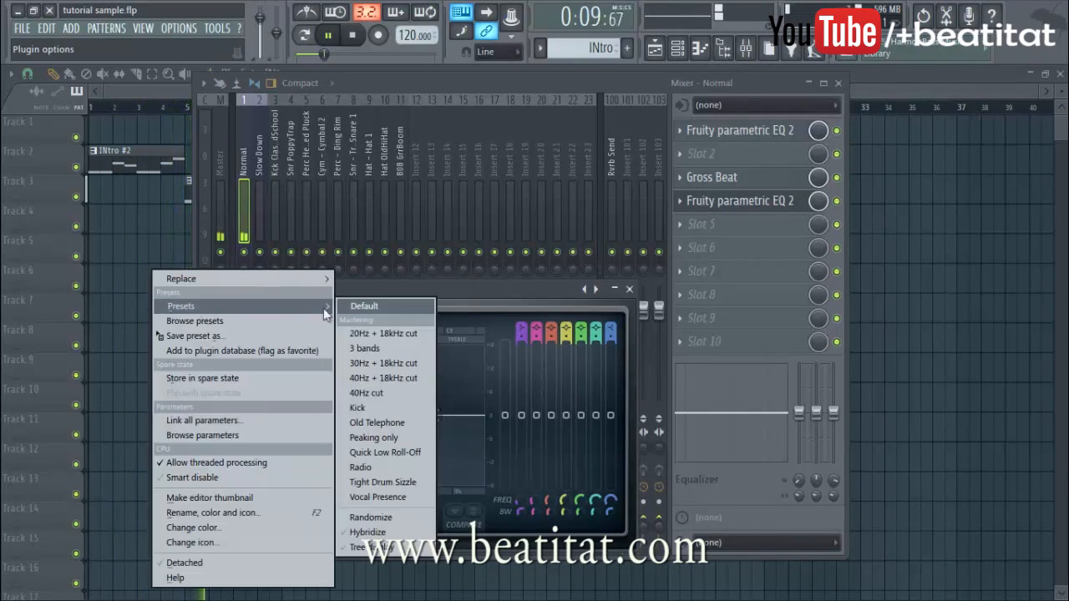
{"action": "left_click", "coordinate": [399, 427]}
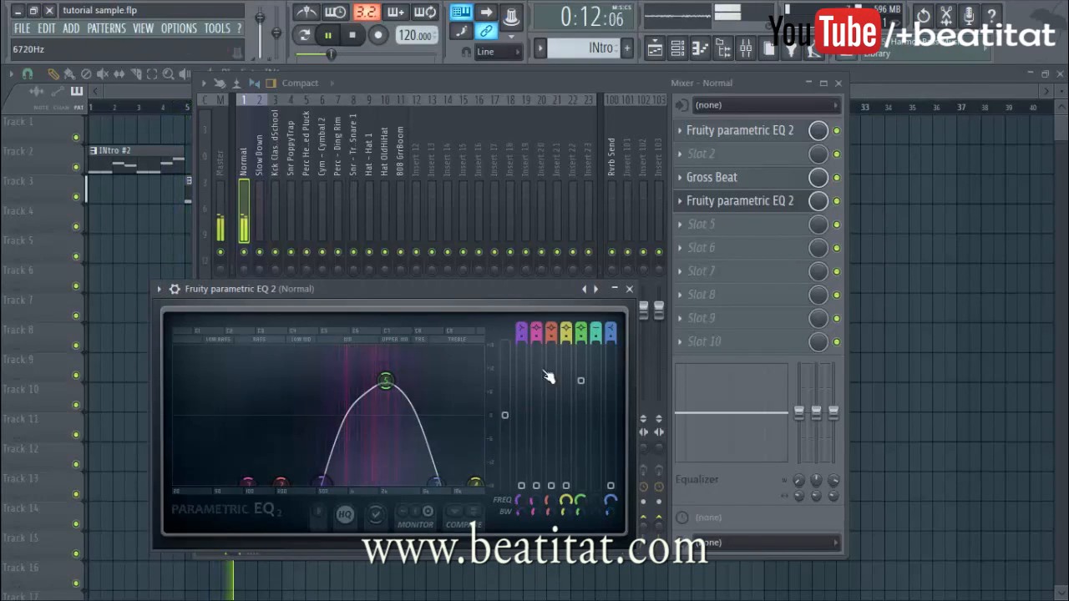
{"action": "left_click", "coordinate": [629, 289]}
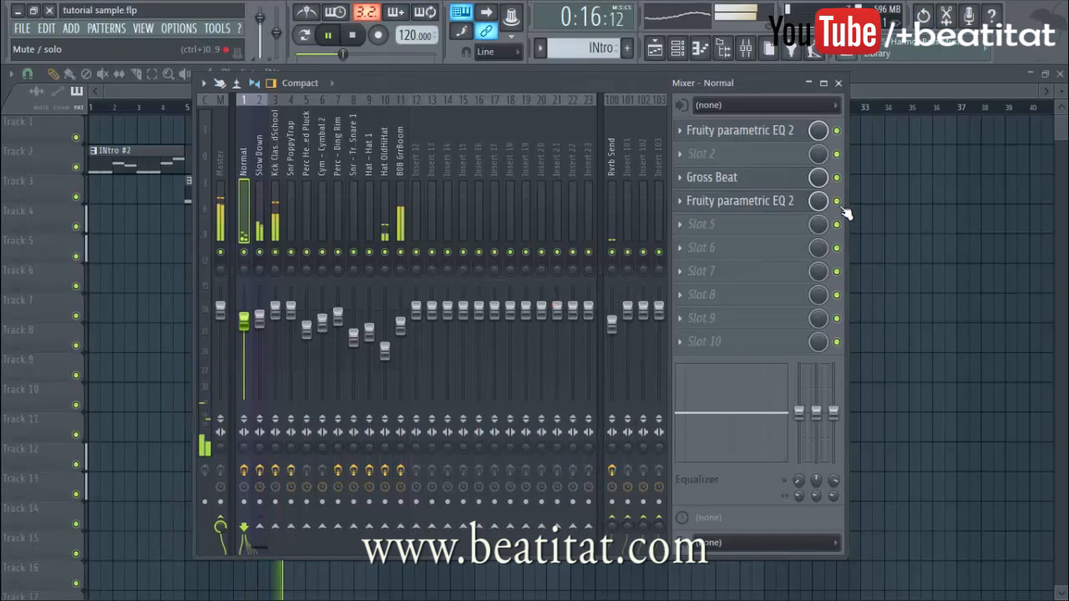
- Check the playlist and mixer while the song plays, stop playback and return to the playlist
{"action": "left_click", "coordinate": [840, 85]}
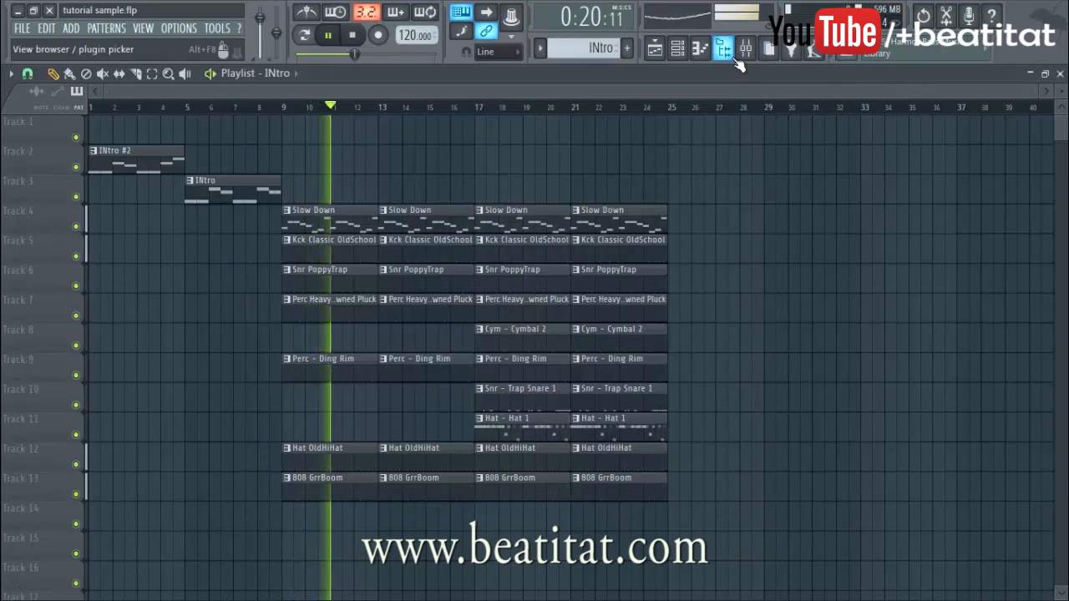
{"action": "left_click", "coordinate": [747, 50]}
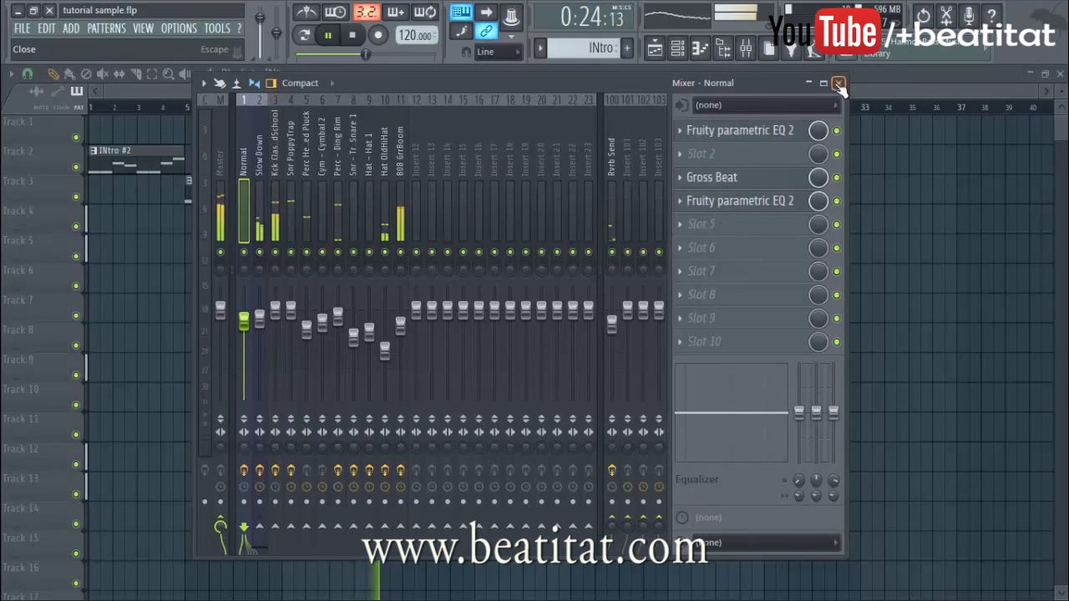
{"action": "key", "text": "space"}
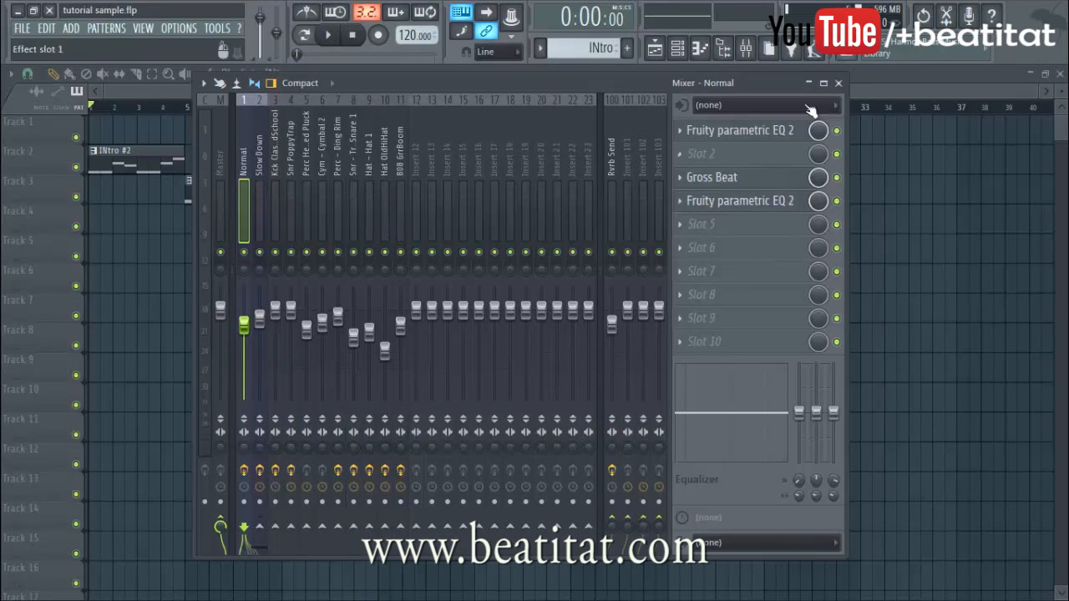
{"action": "left_click", "coordinate": [838, 83]}
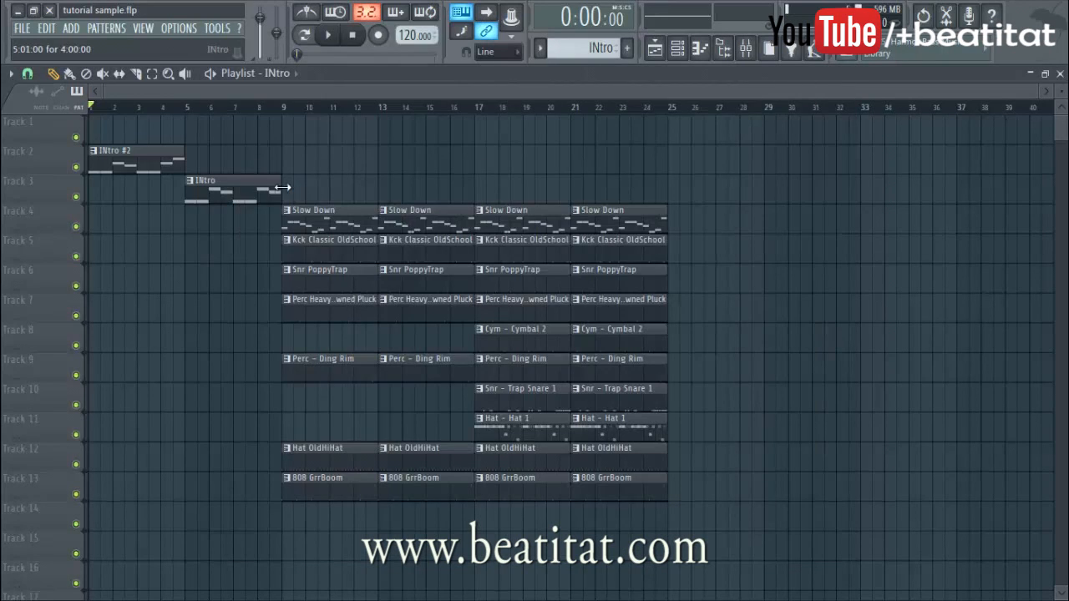
- Copy all notes of the INtro #2 pattern and mute playlist tracks 2 and 3
{"action": "double_click", "coordinate": [178, 174]}
{"action": "key", "text": "ctrl+a"}
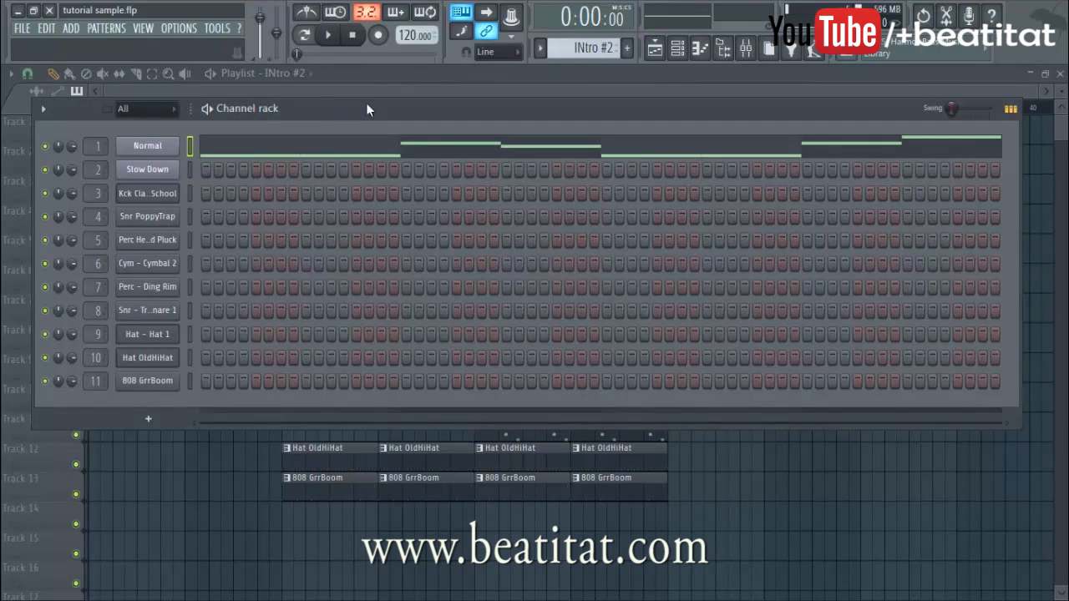
{"action": "key", "text": "F6"}
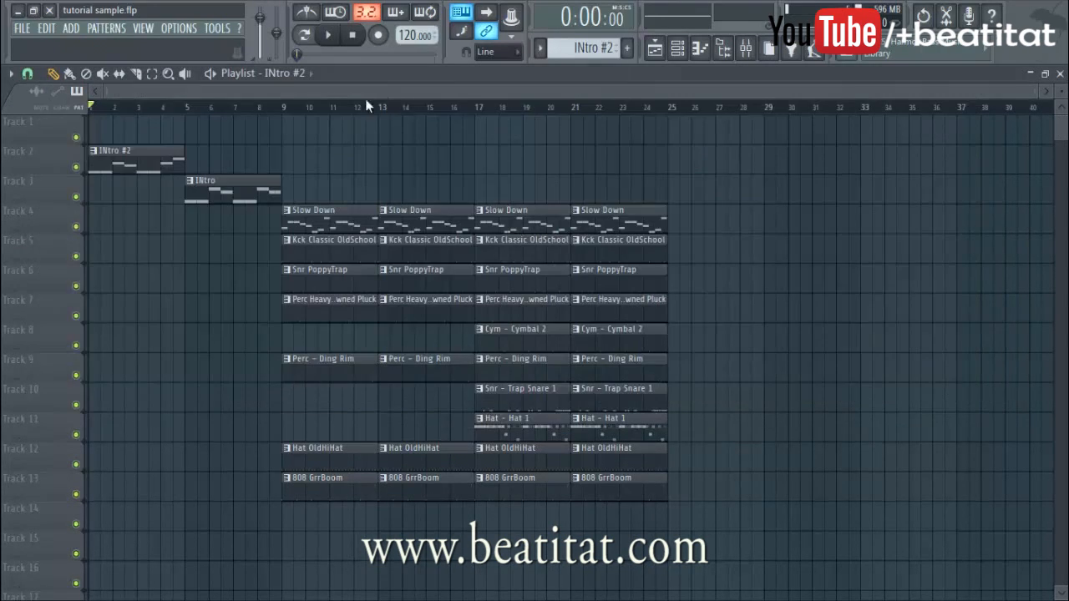
{"action": "left_click", "coordinate": [78, 167]}
{"action": "left_click", "coordinate": [76, 197]}
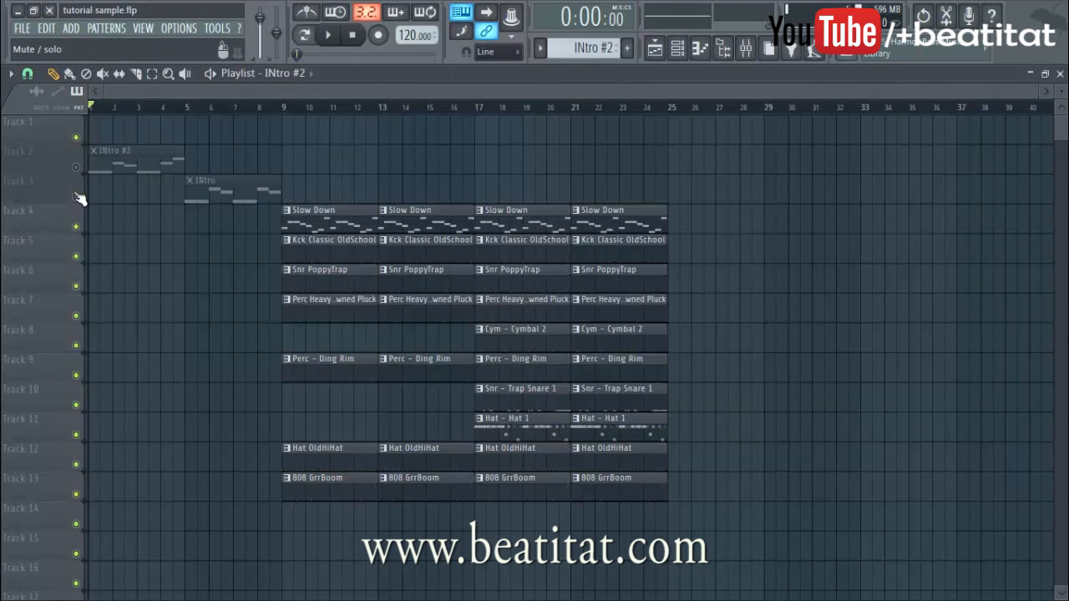
- Create a pattern named Slow Down INtro and place it on Track 1, stretched across bars 1 to 8
{"action": "left_click", "coordinate": [629, 50]}
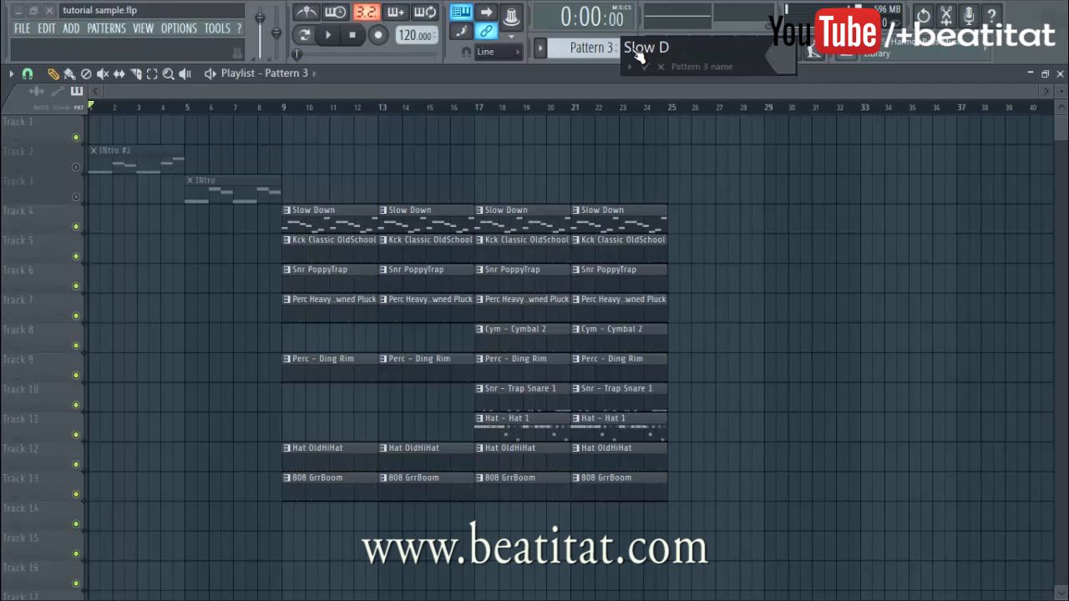
{"action": "type", "text": "Slow Down INtro"}
{"action": "key", "text": "Return"}
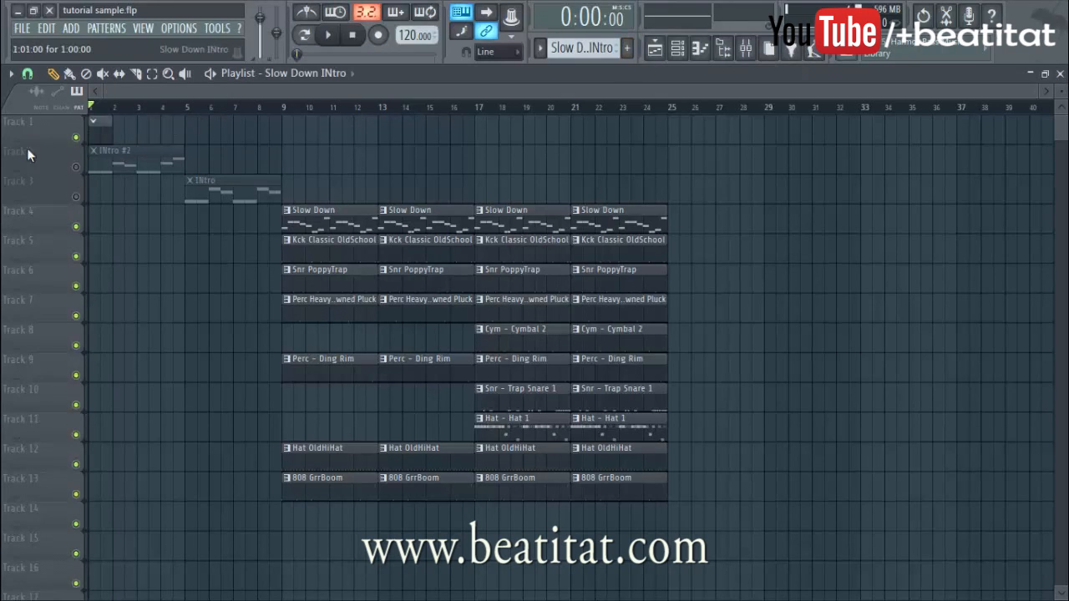
{"action": "left_click_drag", "start_coordinate": [113, 136], "coordinate": [275, 137]}
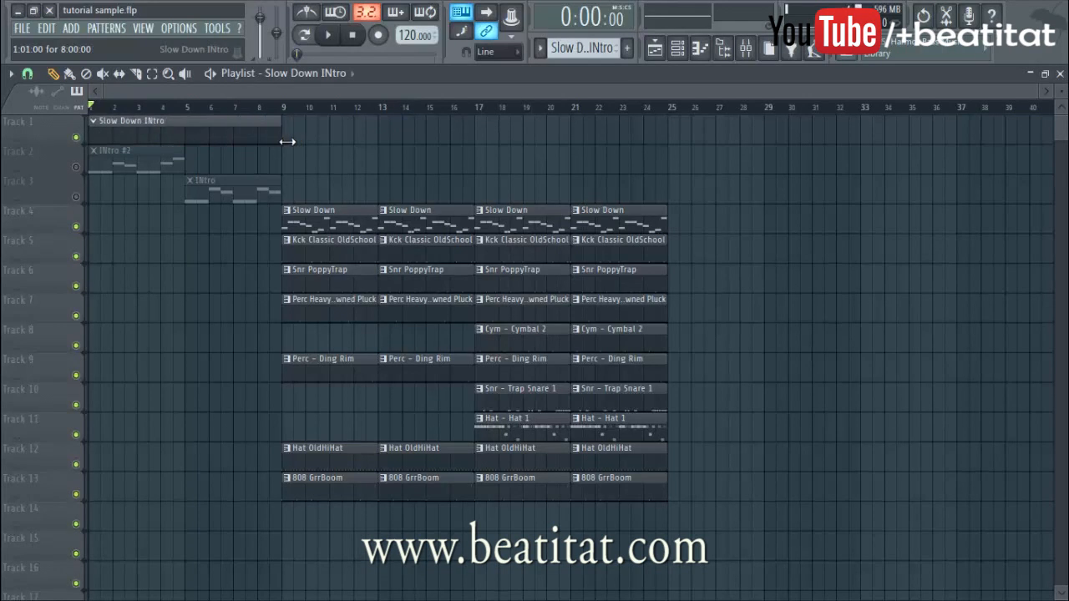
- Paste the copied intro notes into the Normal channel's piano roll of the Slow Down INtro pattern
{"action": "double_click", "coordinate": [268, 144]}
{"action": "right_click", "coordinate": [176, 148]}
{"action": "left_click", "coordinate": [208, 150]}
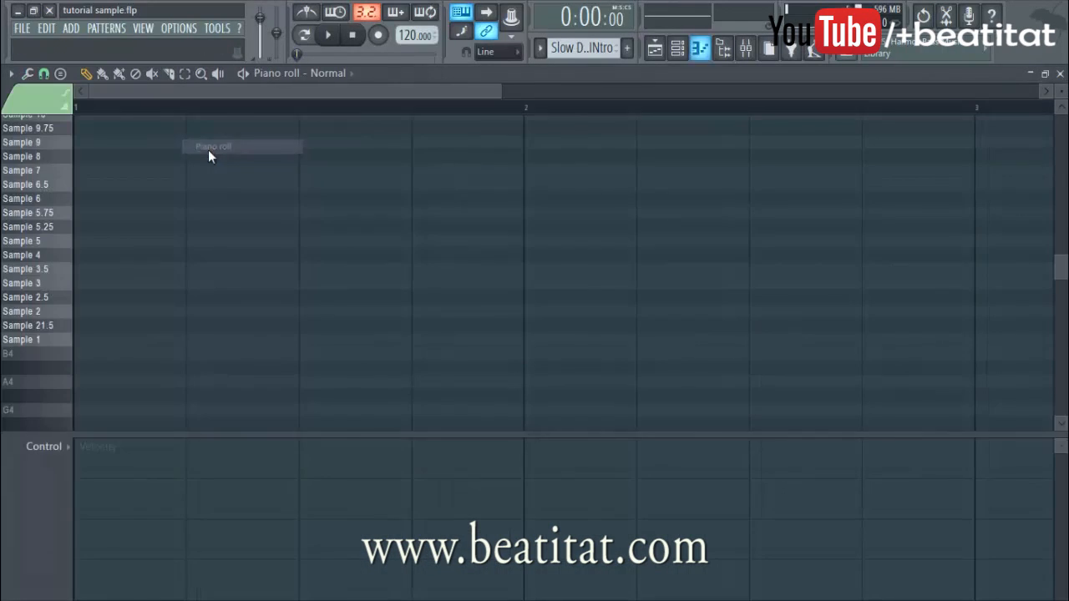
{"action": "key", "text": "ctrl+v"}
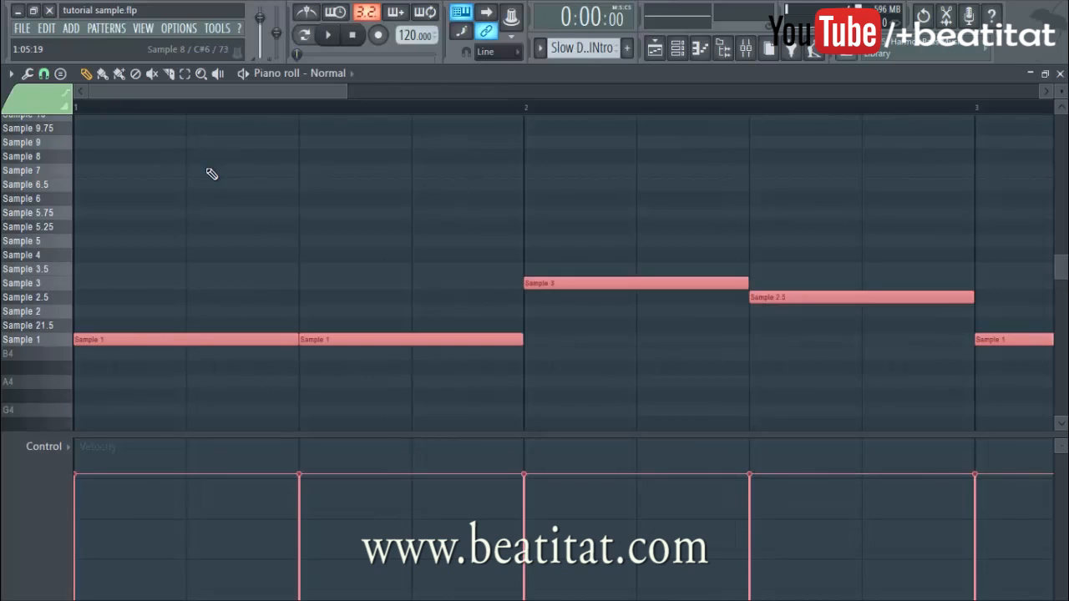
- Duplicate the four-bar note sequence into bars 5 to 8 and return to the channel rack
{"action": "scroll", "coordinate": [212, 168], "scroll_direction": "down", "scroll_amount": 5}
{"action": "left_click_drag", "start_coordinate": [119, 345], "coordinate": [600, 323], "text": "shift"}
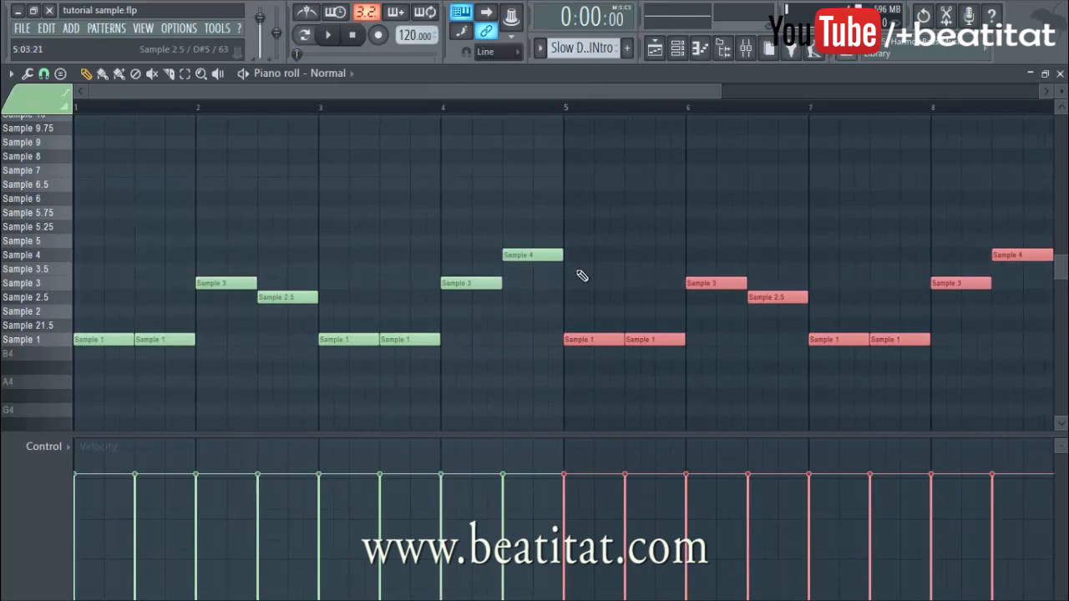
{"action": "left_click_drag", "start_coordinate": [526, 88], "coordinate": [787, 78]}
{"action": "left_click", "coordinate": [716, 275]}
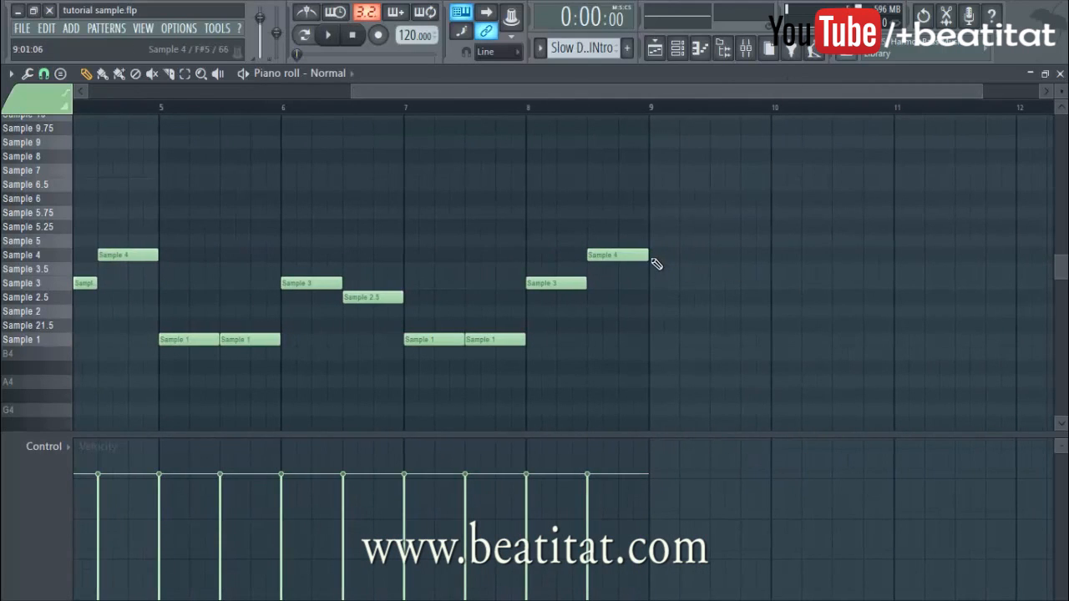
{"action": "left_click", "coordinate": [623, 257]}
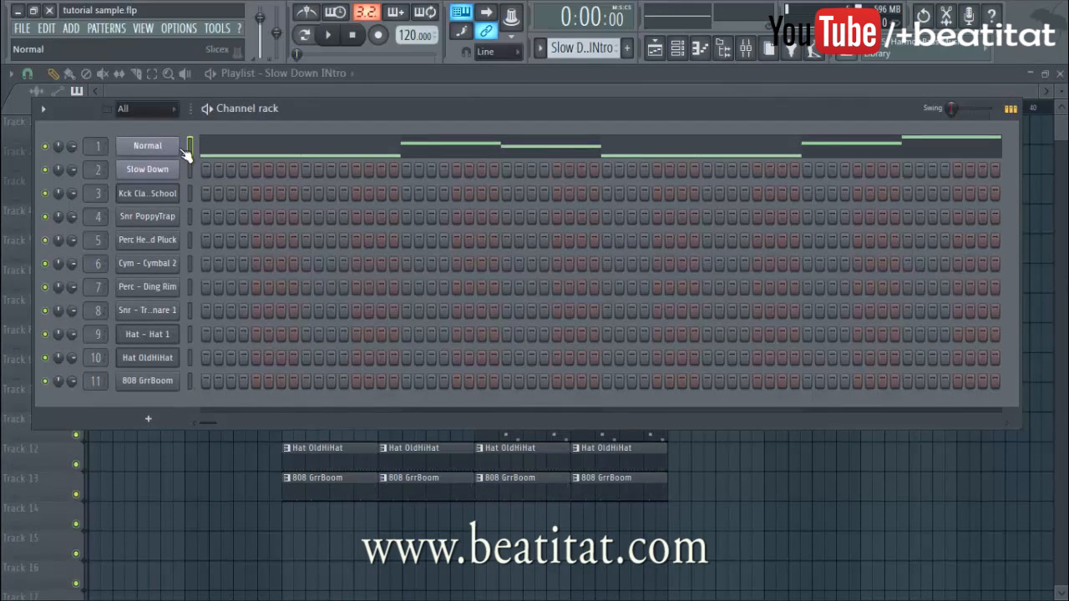
- Move the pattern's notes from the Normal channel to the Slow Down channel and play the song
{"action": "left_click", "coordinate": [190, 172]}
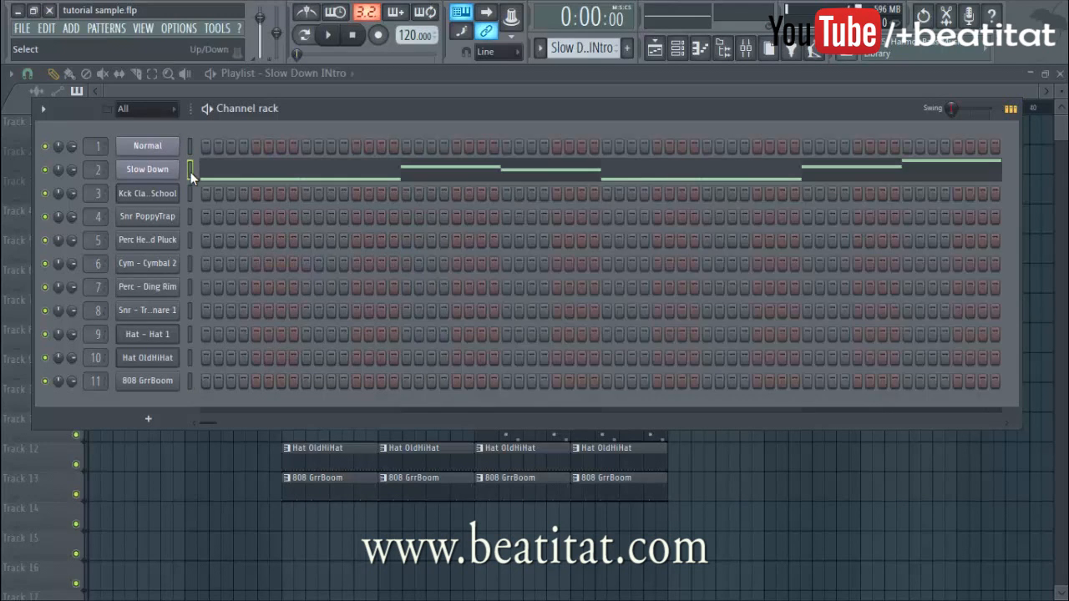
{"action": "right_click", "coordinate": [181, 514]}
{"action": "key", "text": "space"}
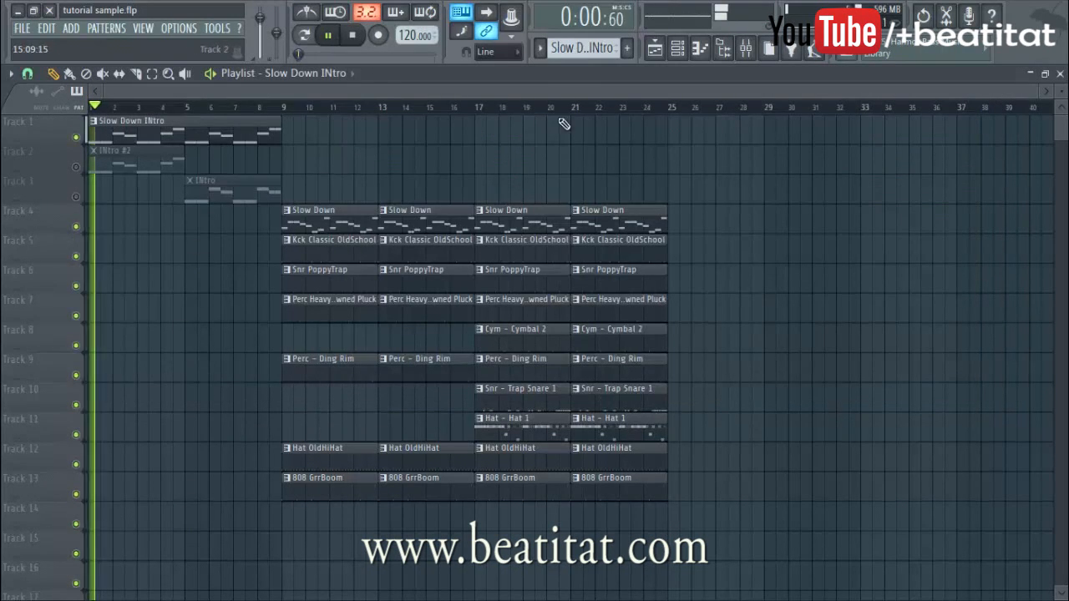
- Load Fruity Parametric EQ 2 into slot 4 of the Slow Down mixer track with the Old Telephone preset
{"action": "left_click", "coordinate": [724, 48]}
{"action": "left_click", "coordinate": [746, 48]}
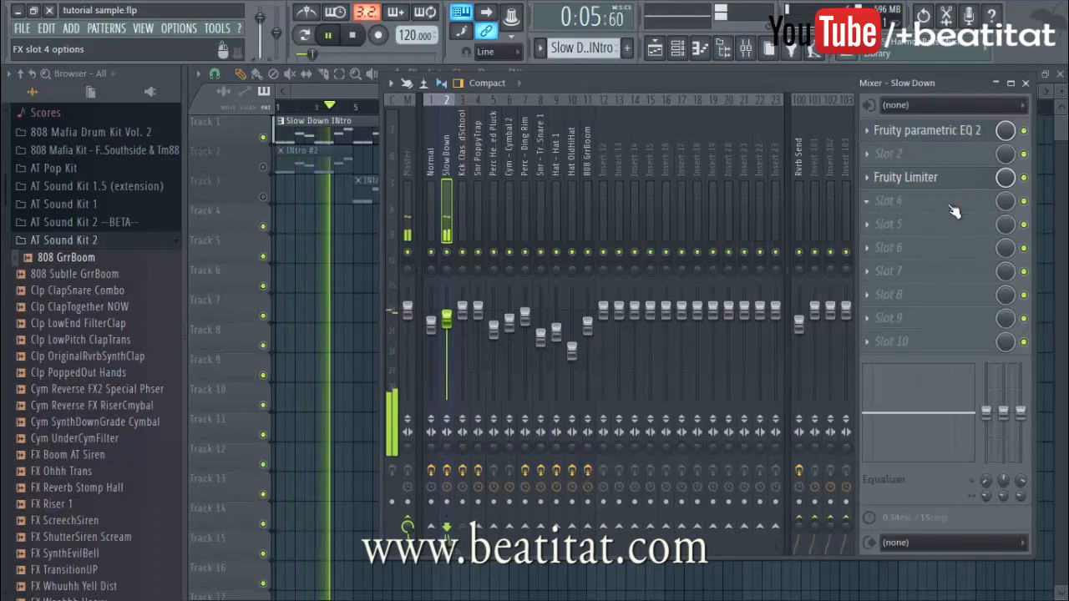
{"action": "left_click", "coordinate": [902, 201]}
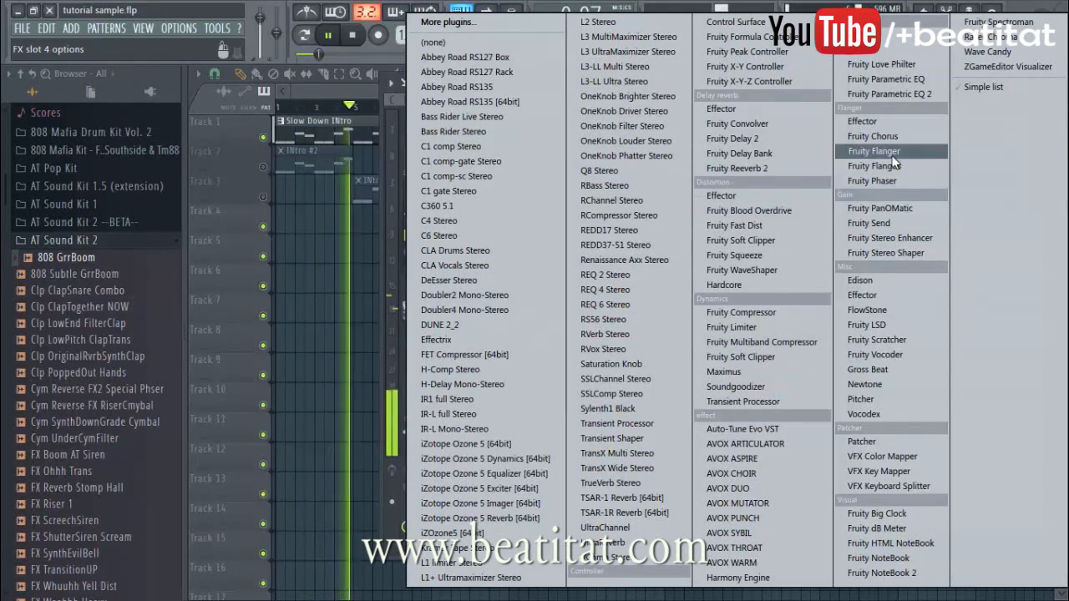
{"action": "left_click", "coordinate": [927, 96]}
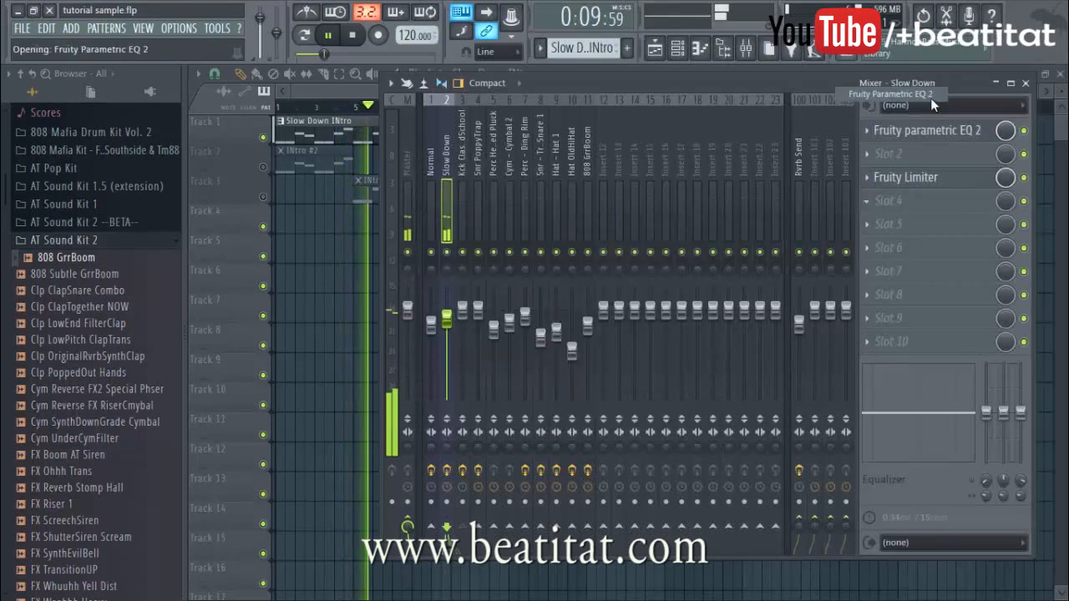
{"action": "left_click", "coordinate": [226, 167]}
{"action": "mouse_move", "coordinate": [287, 214]}
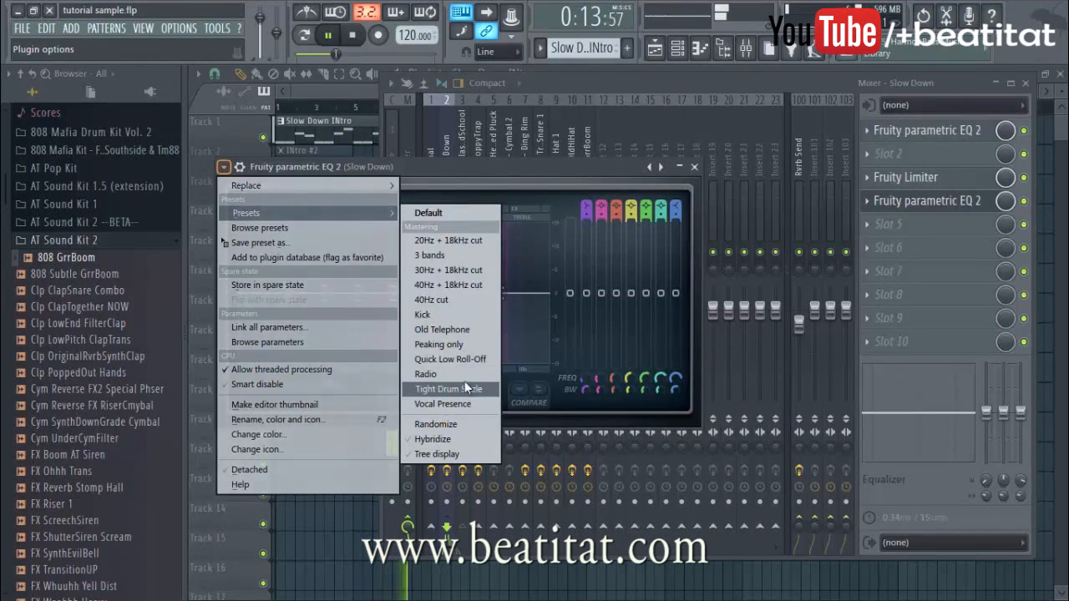
{"action": "left_click", "coordinate": [462, 330]}
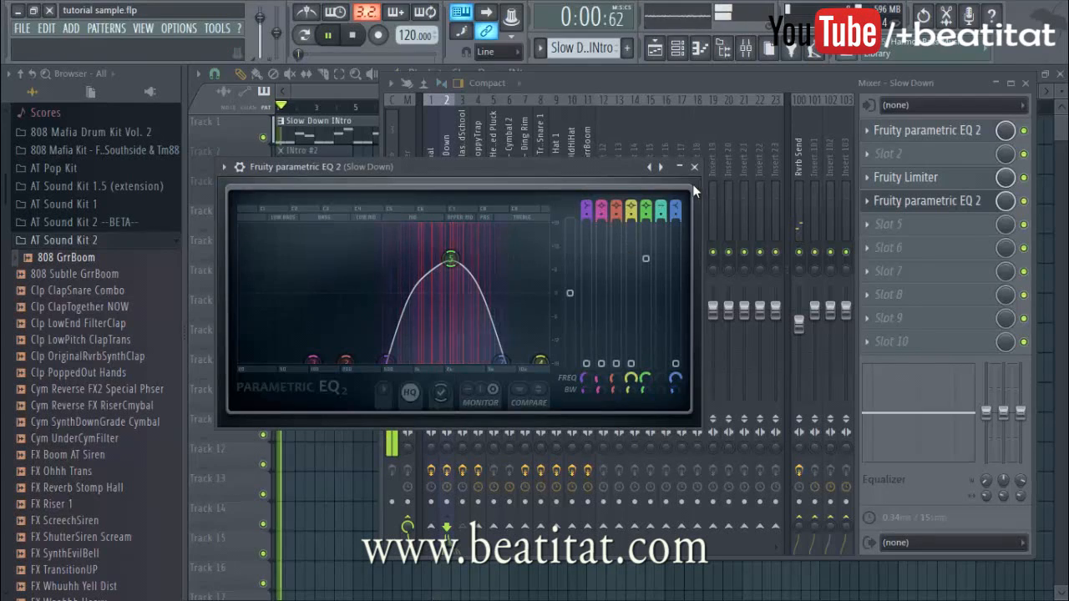
{"action": "left_click", "coordinate": [694, 167]}
- Create an automation clip for the mute switch of the Slow Down track's slot 4 EQ and show it in the playlist
{"action": "right_click", "coordinate": [1024, 201]}
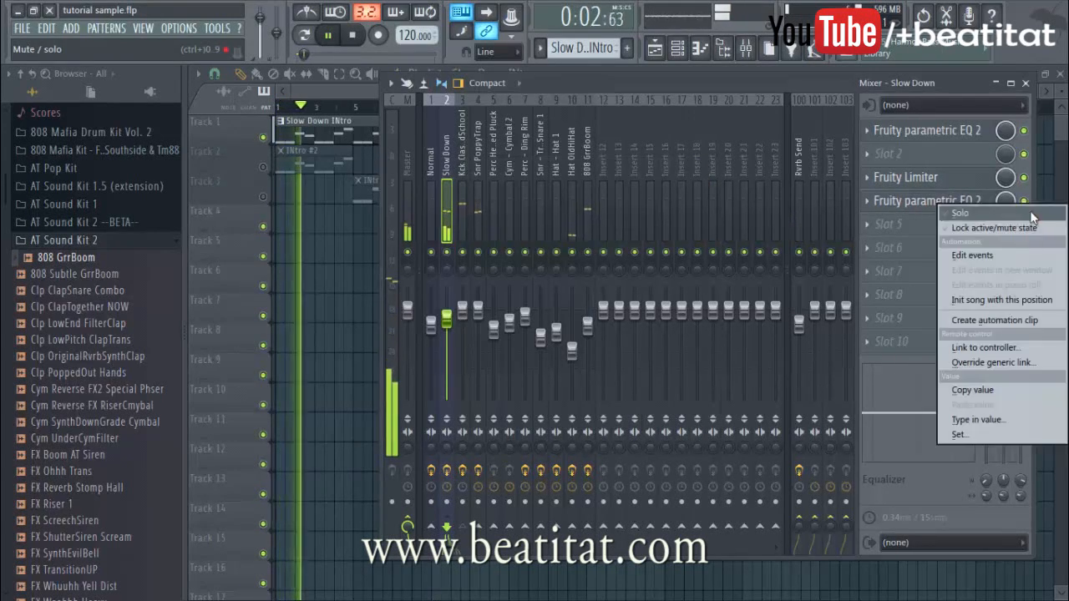
{"action": "left_click", "coordinate": [1023, 319]}
{"action": "key", "text": "F9"}
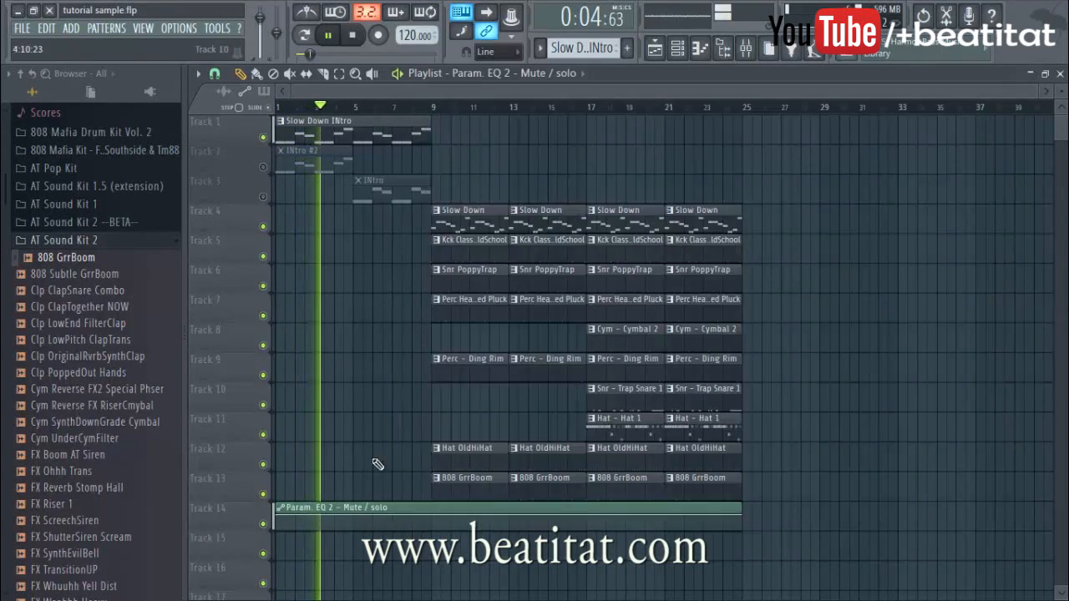
- Stop playback and shape the EQ mute automation to stay at full until bar 9 and drop to zero through the clip's end
{"action": "key", "text": "space"}
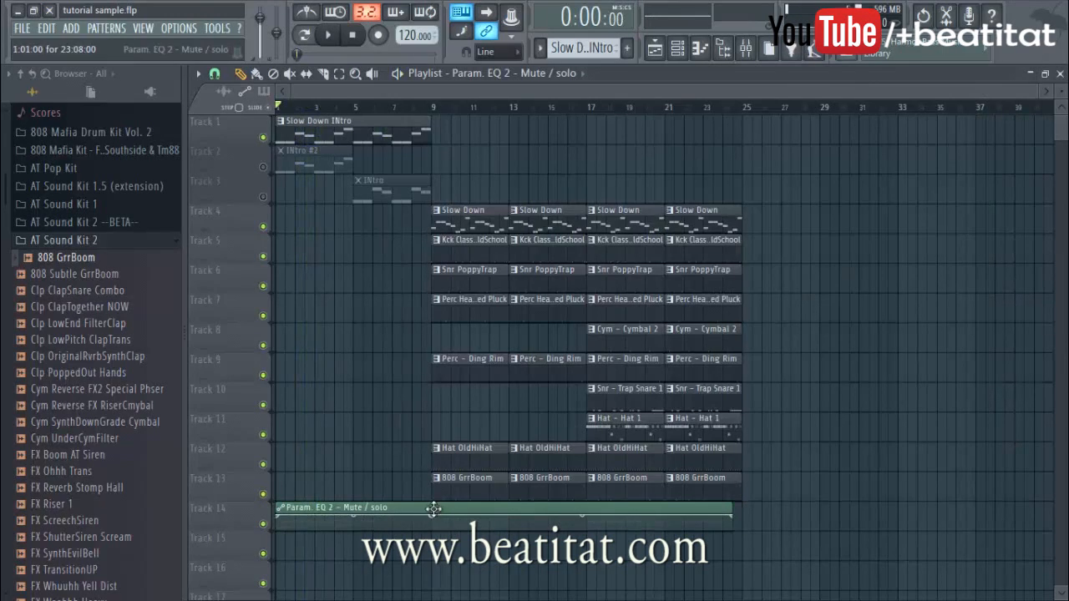
{"action": "left_click", "coordinate": [433, 526]}
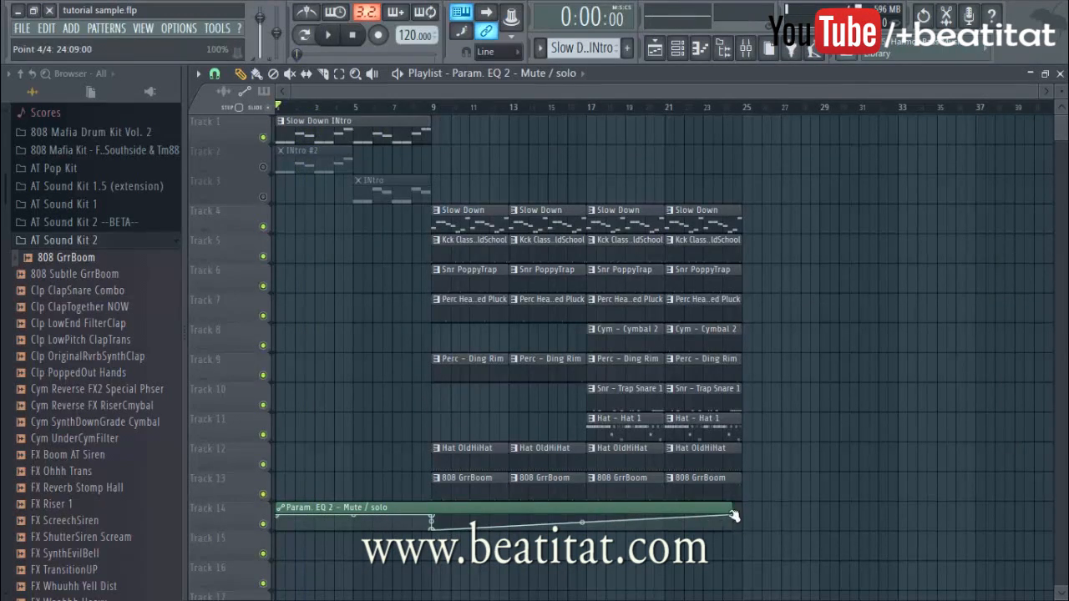
{"action": "left_click_drag", "start_coordinate": [734, 515], "coordinate": [747, 539]}
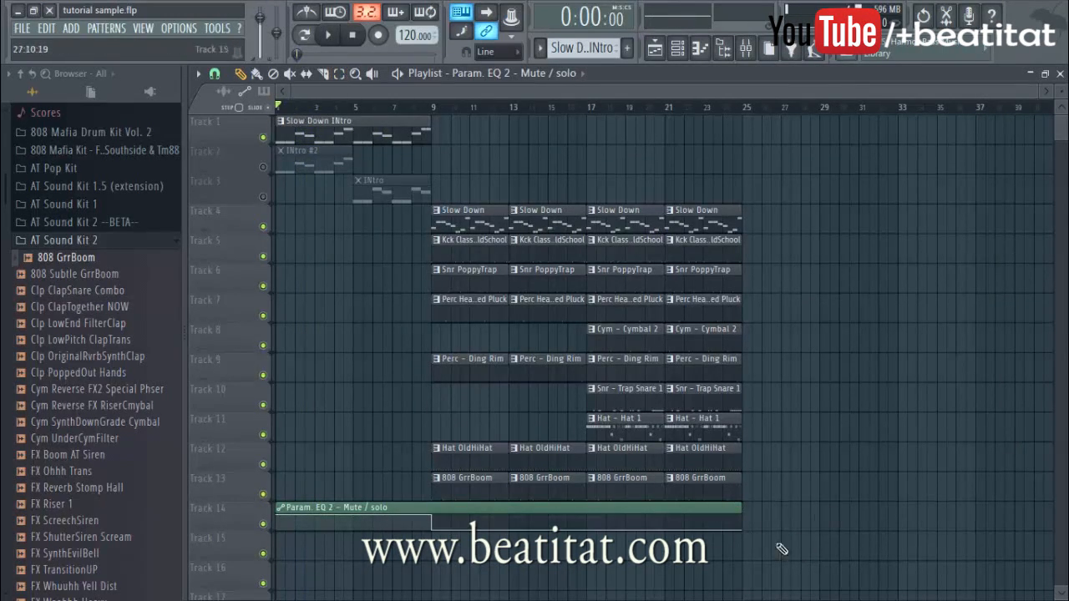
- Apply the 40Hz + 18kHz cut preset to the Slow Down track's slot 4 EQ and return to its mute automation clip
{"action": "left_click", "coordinate": [748, 47]}
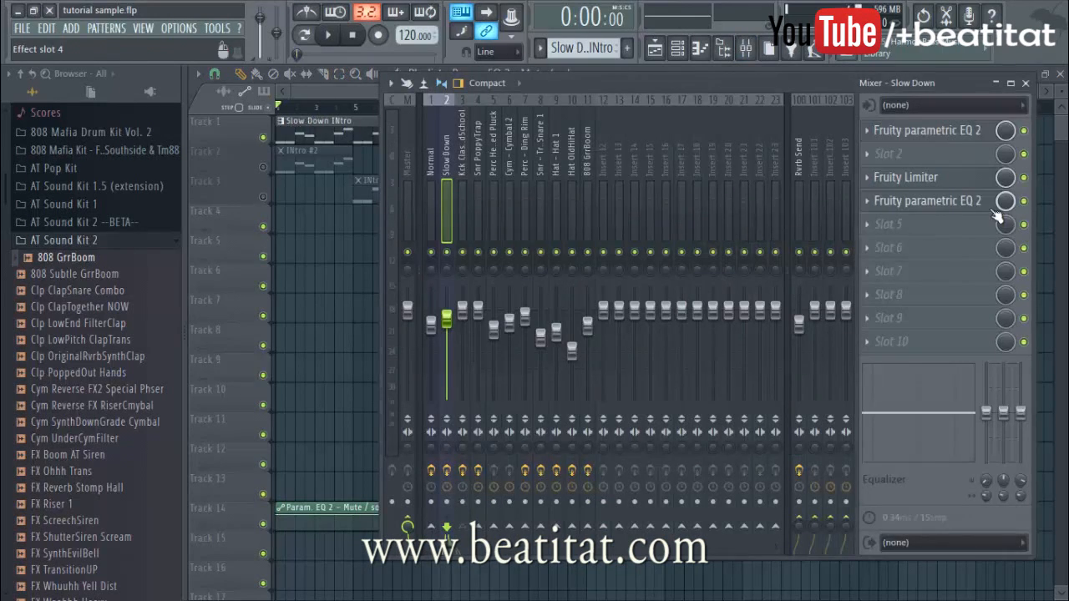
{"action": "left_click", "coordinate": [970, 208]}
{"action": "left_click", "coordinate": [224, 167]}
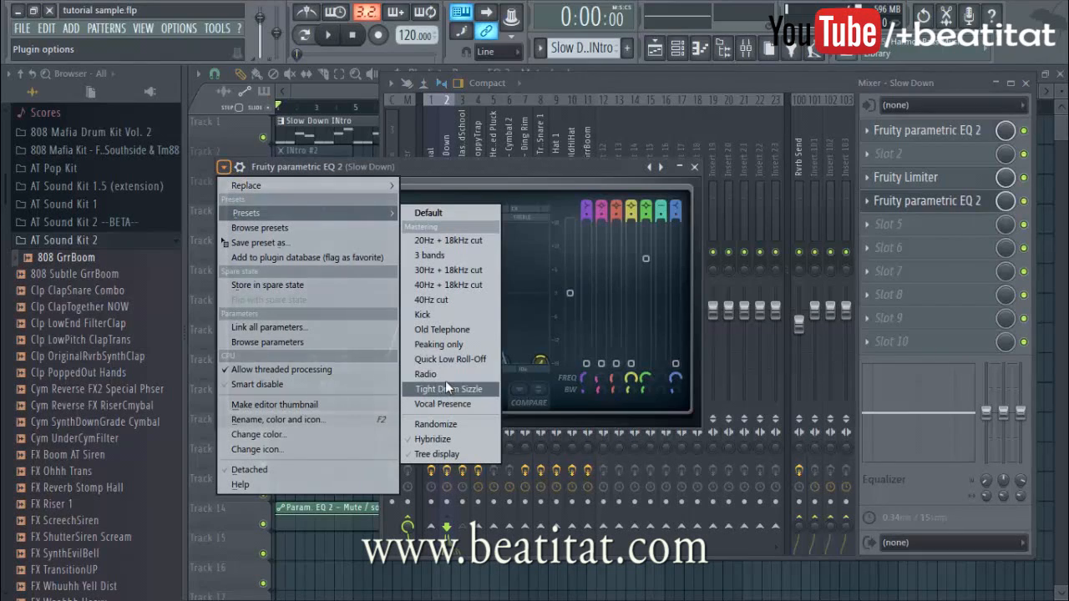
{"action": "left_click", "coordinate": [449, 285]}
{"action": "left_click", "coordinate": [694, 167]}
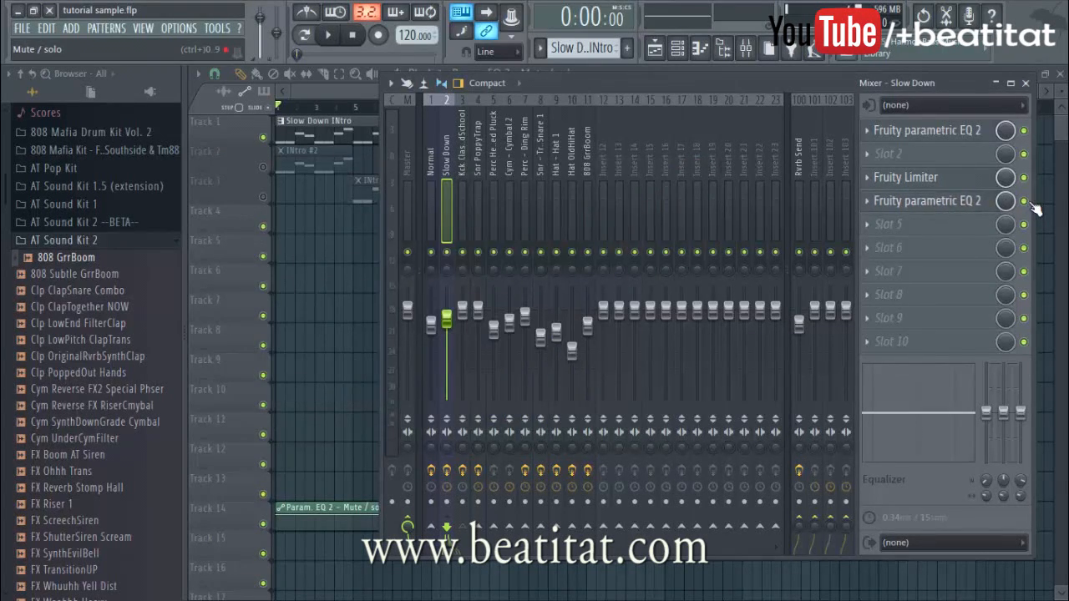
{"action": "right_click", "coordinate": [1025, 202]}
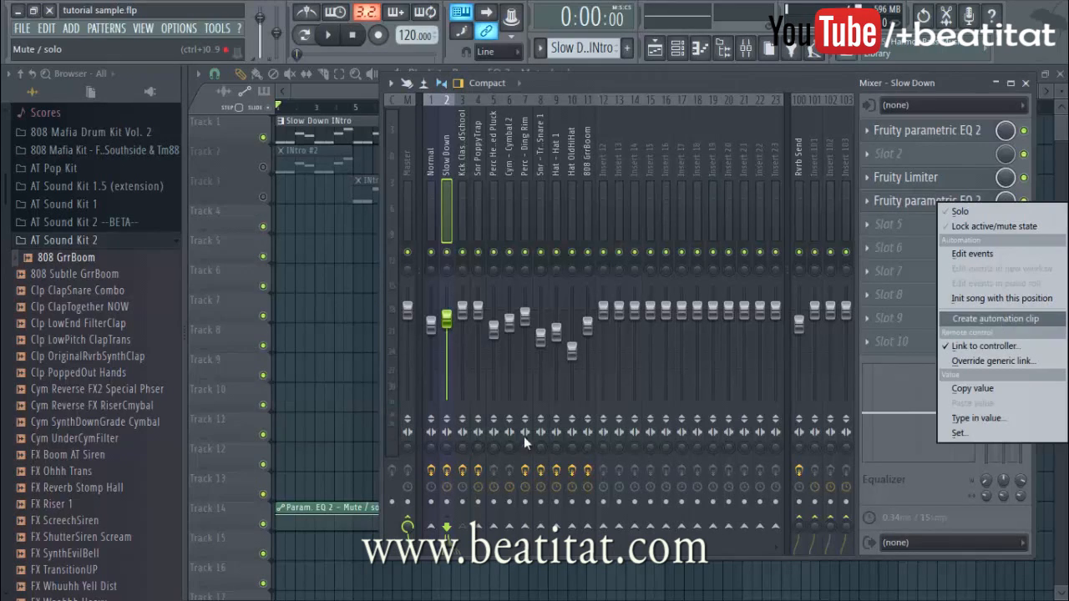
{"action": "left_click", "coordinate": [328, 406]}
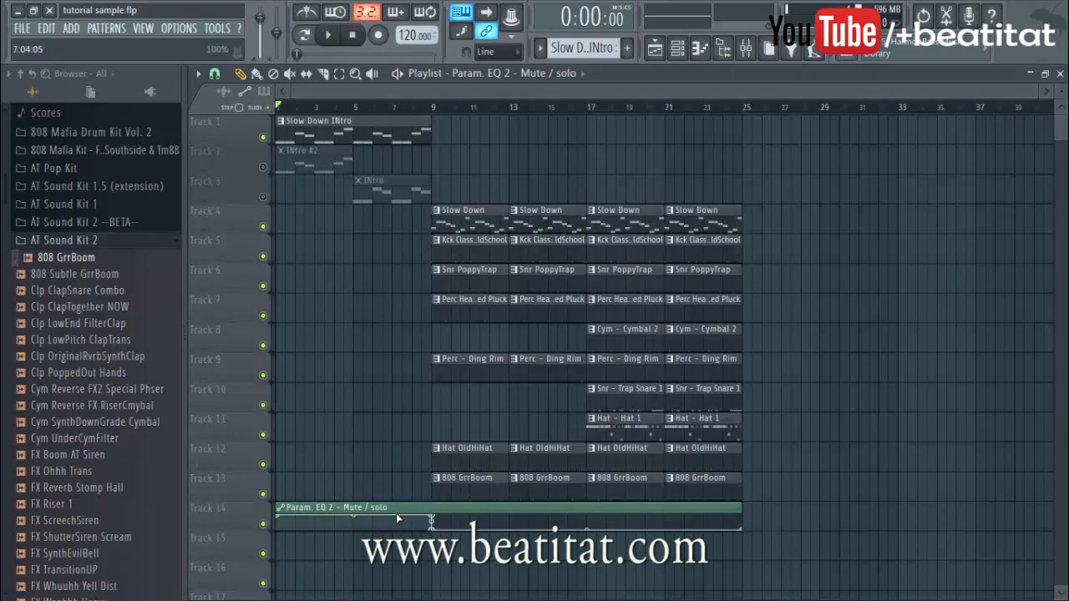
- Load Fruity Reeverb 2 into slot 5 of the Slow Down mixer track
{"action": "left_click", "coordinate": [748, 50]}
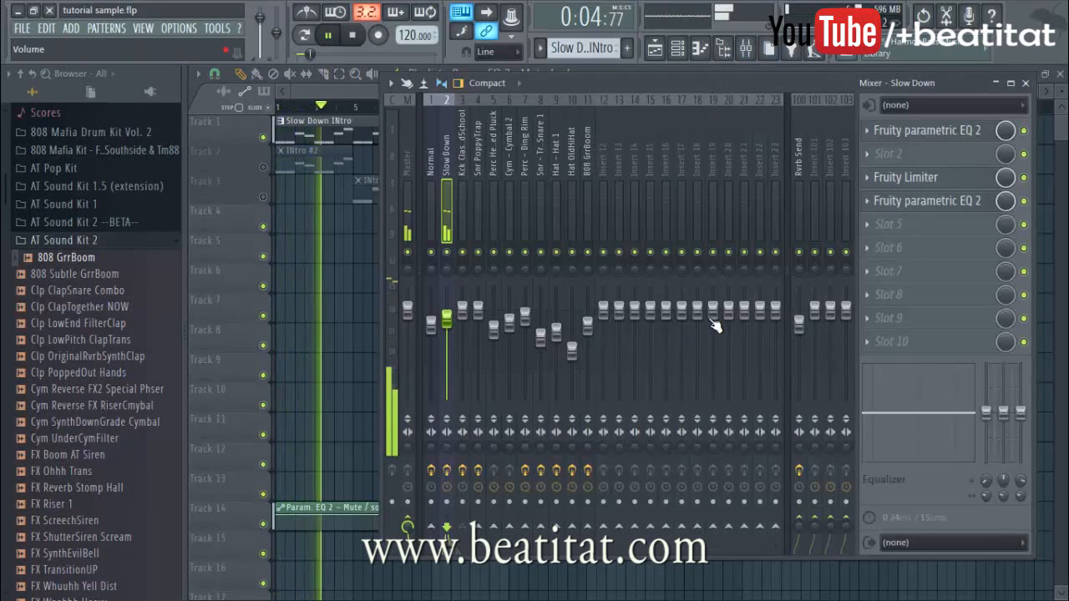
{"action": "left_click", "coordinate": [892, 225]}
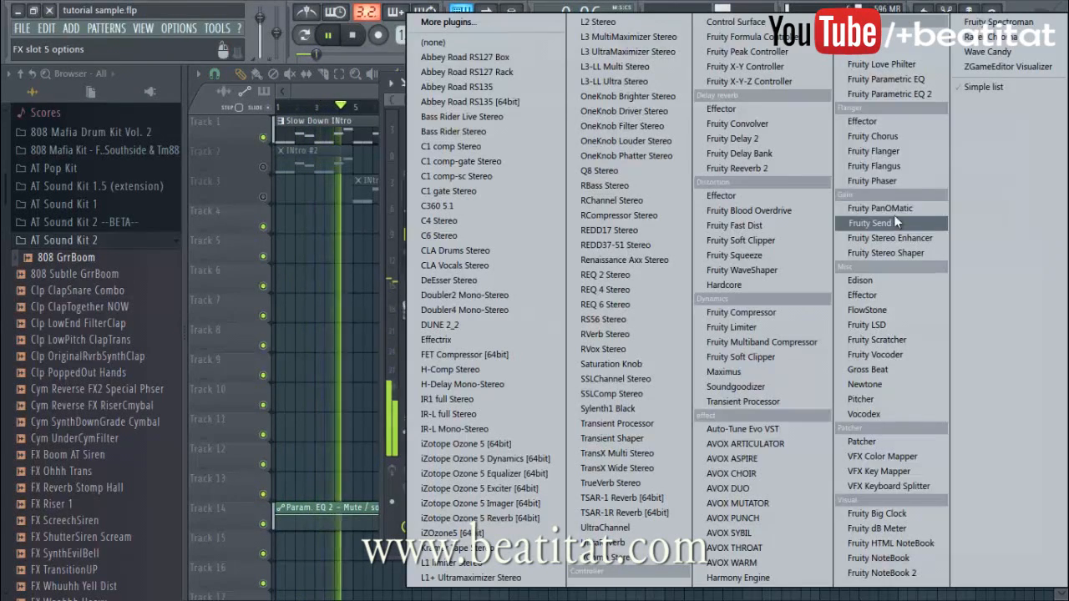
{"action": "left_click", "coordinate": [782, 168]}
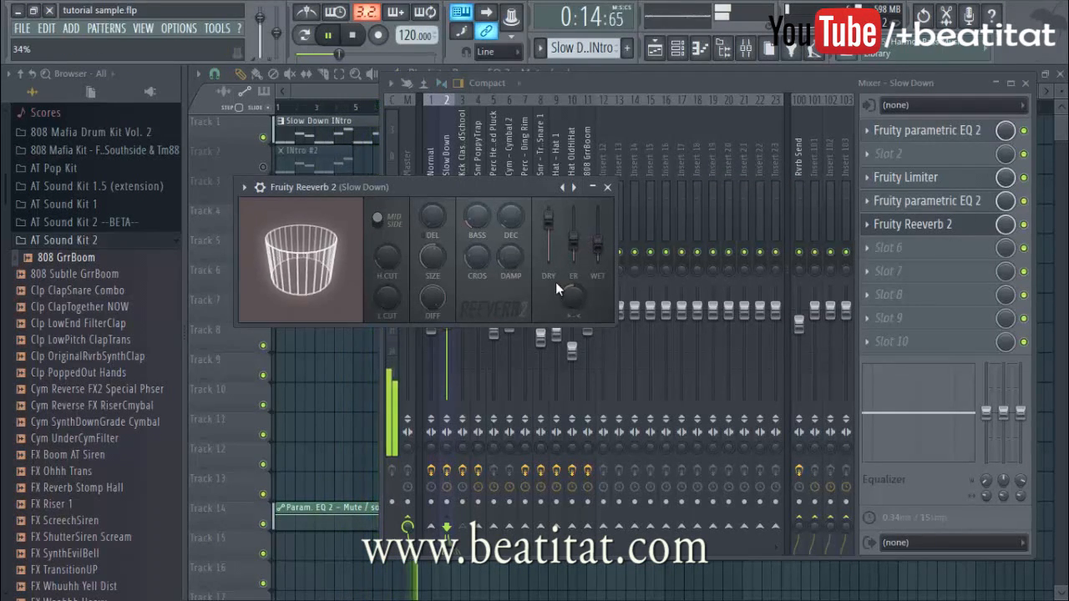
- Close the Fruity Reeverb 2 settings, return to the playlist and collapse the AT Sound Kit 2 browser folder
{"action": "left_click", "coordinate": [608, 187]}
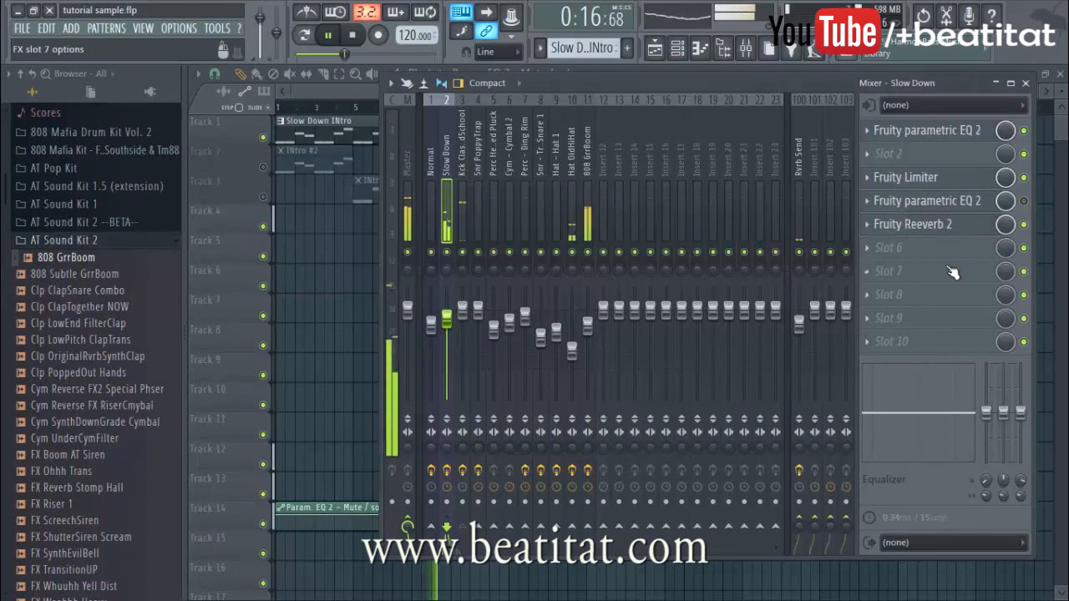
{"action": "key", "text": "F9"}
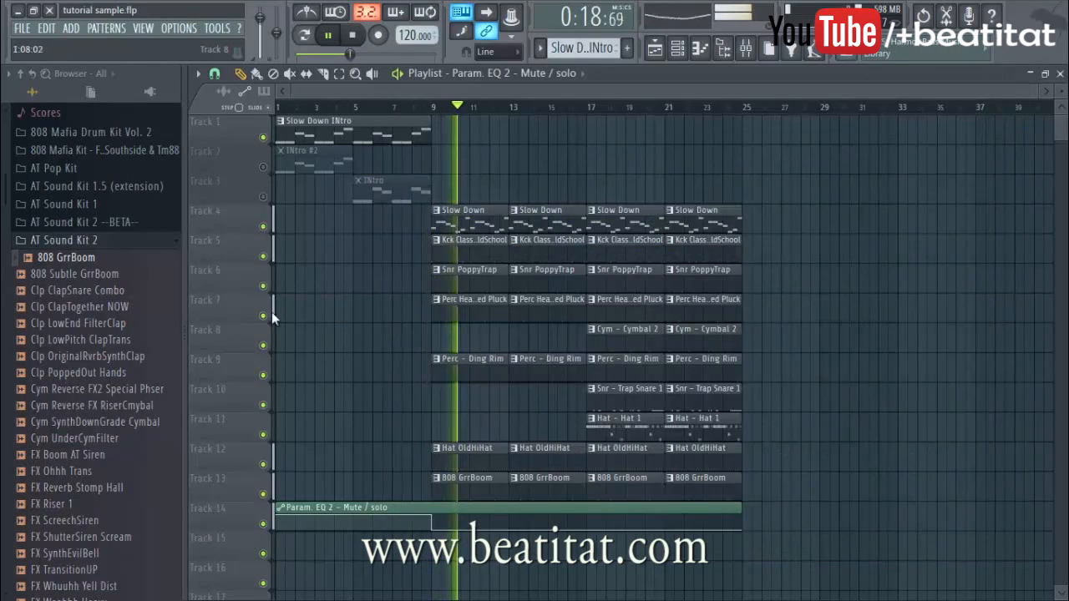
{"action": "left_click", "coordinate": [40, 242]}
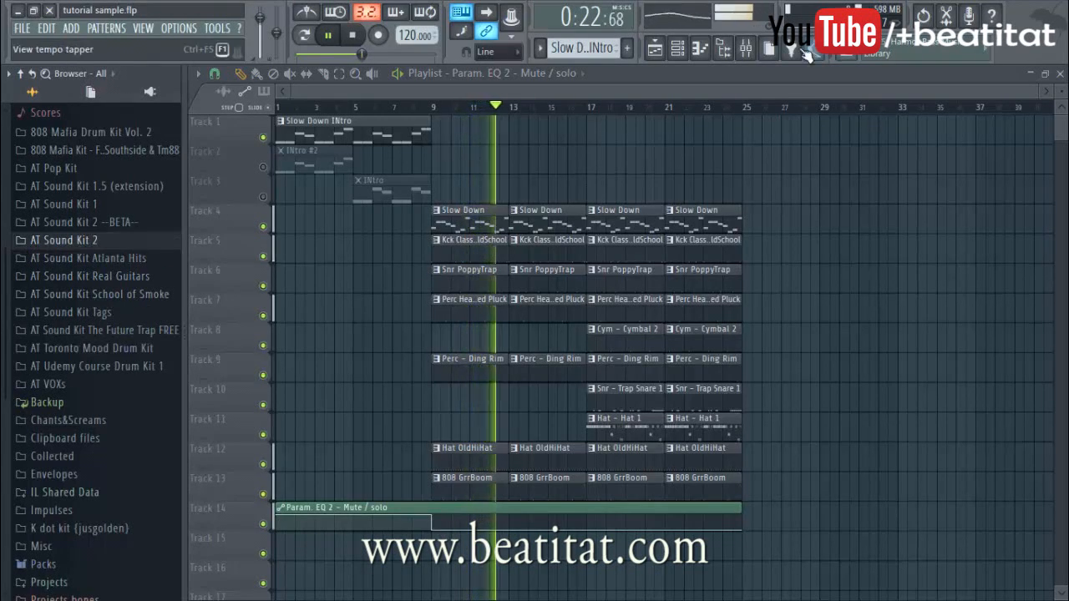
- Load Effectrix into slot 6 of the Slow Down mixer track, stop playback and reposition its window so the whole interface shows
{"action": "key", "text": "F9"}
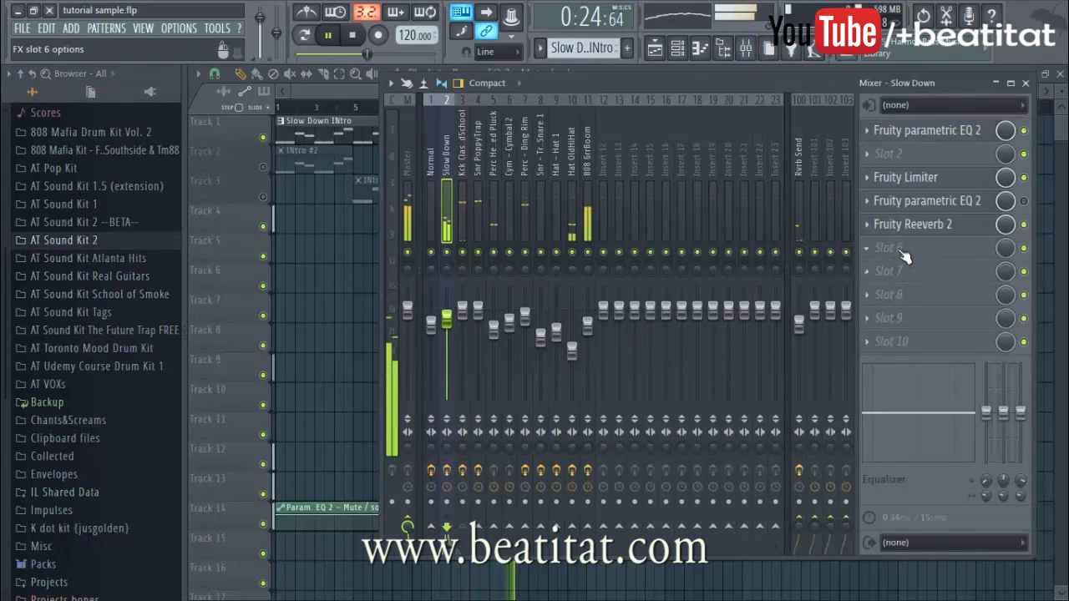
{"action": "left_click", "coordinate": [906, 256]}
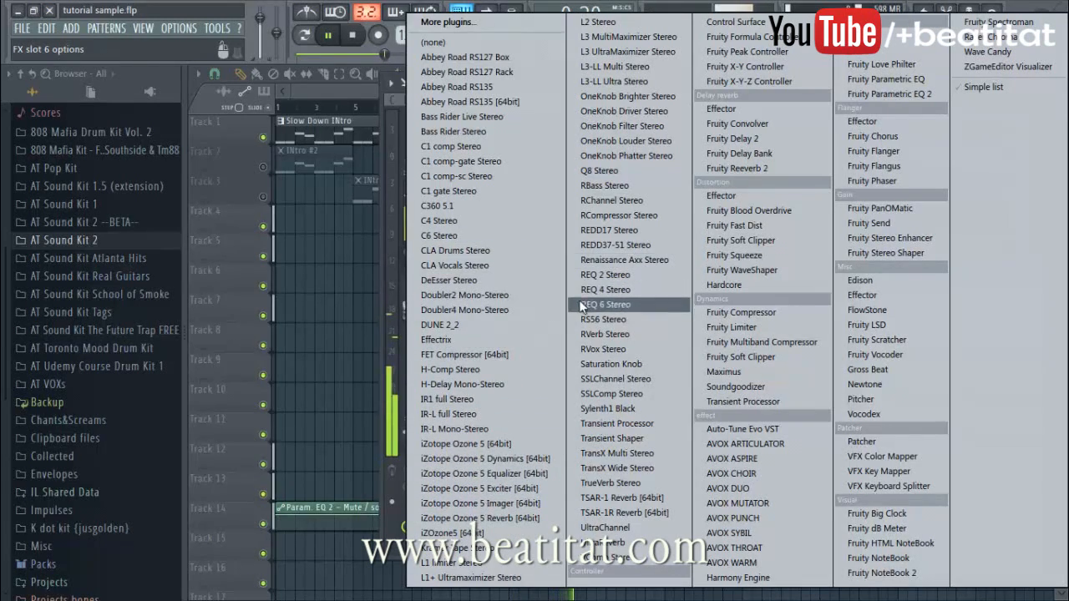
{"action": "left_click", "coordinate": [498, 338]}
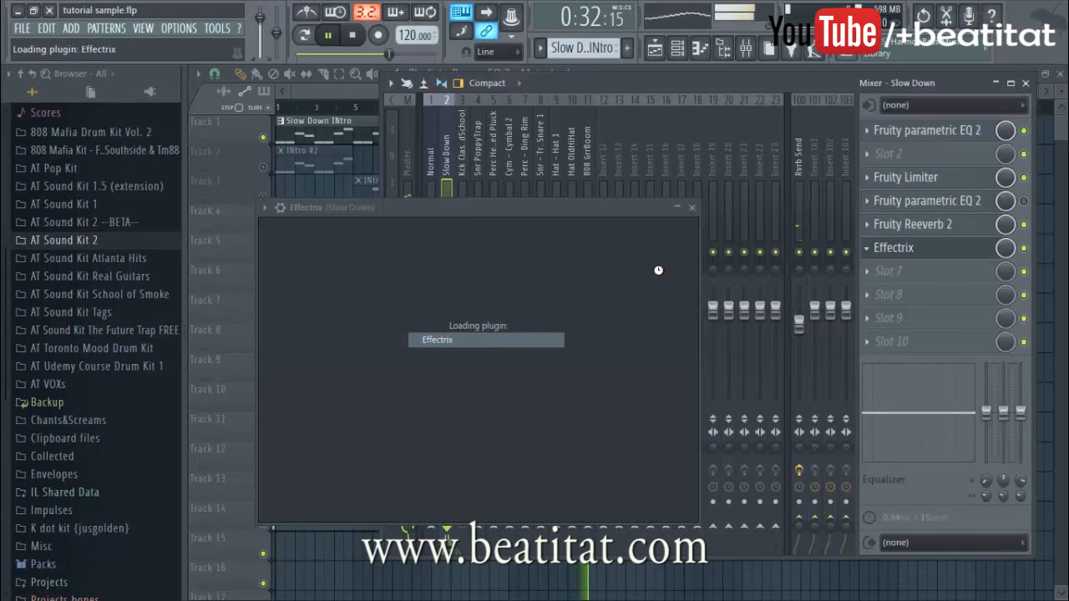
{"action": "key", "text": "space"}
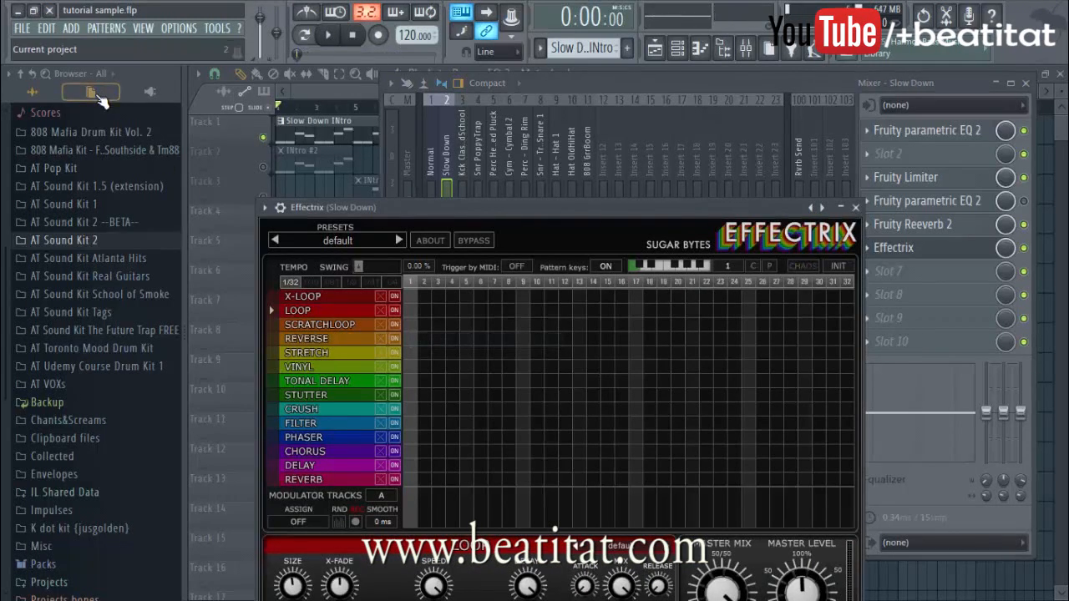
{"action": "left_click_drag", "start_coordinate": [624, 206], "coordinate": [610, 91]}
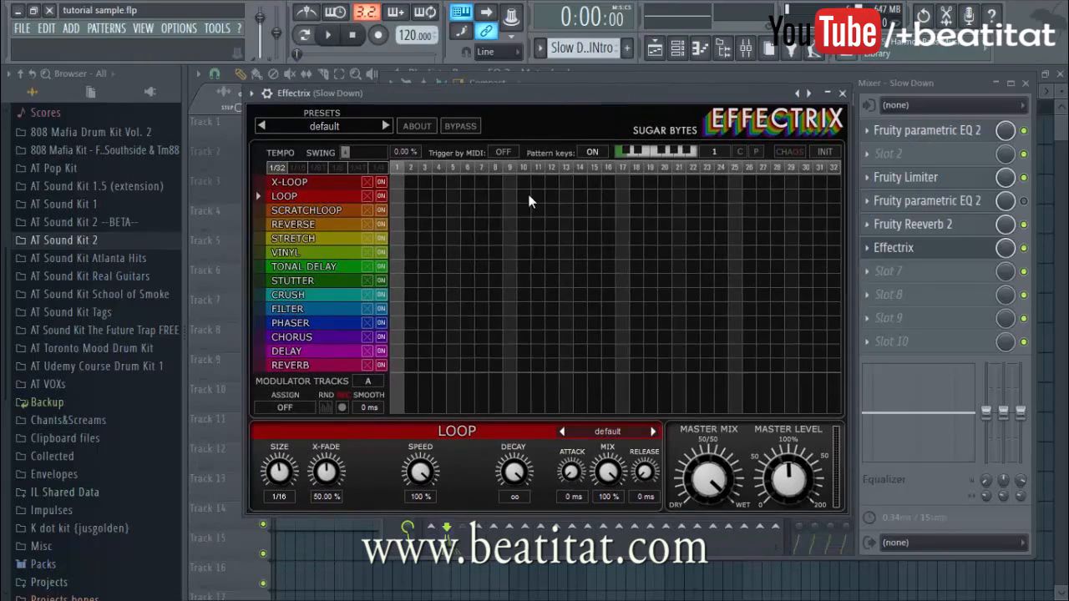
- Set the Effectrix Vinyl effect's time to 1/4 and fill its row from step 17 to step 32
{"action": "left_click", "coordinate": [328, 255]}
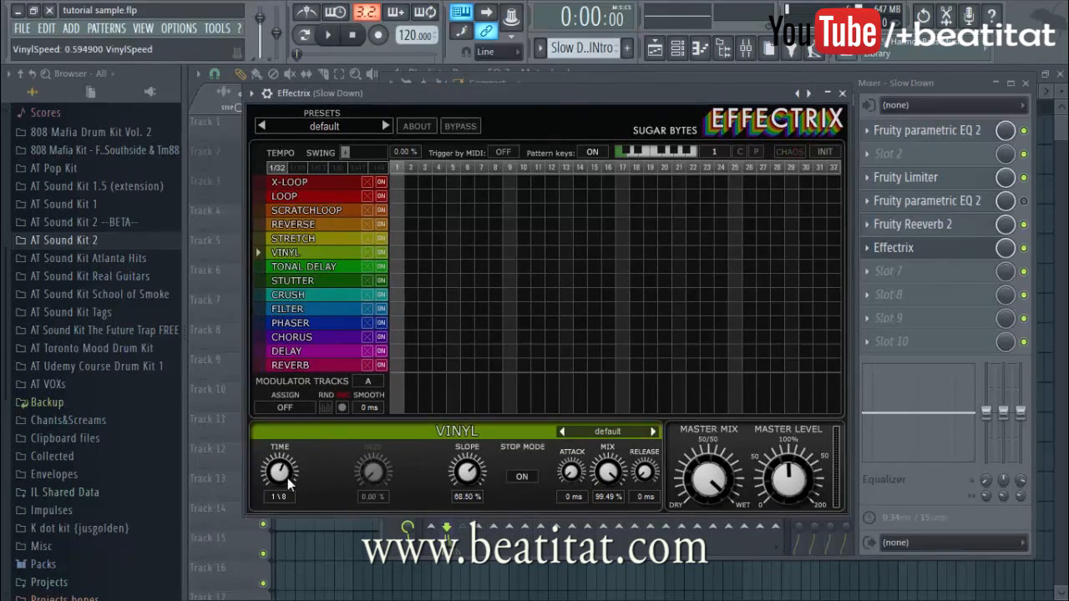
{"action": "left_click_drag", "start_coordinate": [279, 479], "coordinate": [279, 487]}
{"action": "left_click_drag", "start_coordinate": [625, 255], "coordinate": [856, 249]}
- Create an automation clip for the mute switch of the Slow Down track's slot 6 Effectrix
{"action": "left_click", "coordinate": [1026, 249]}
{"action": "right_click", "coordinate": [1028, 252]}
{"action": "left_click", "coordinate": [986, 367]}
- Shape the Effectrix mute automation to be on only from bar 8 to bar 9, extend it to bar 25 and audition it
{"action": "left_click", "coordinate": [505, 593]}
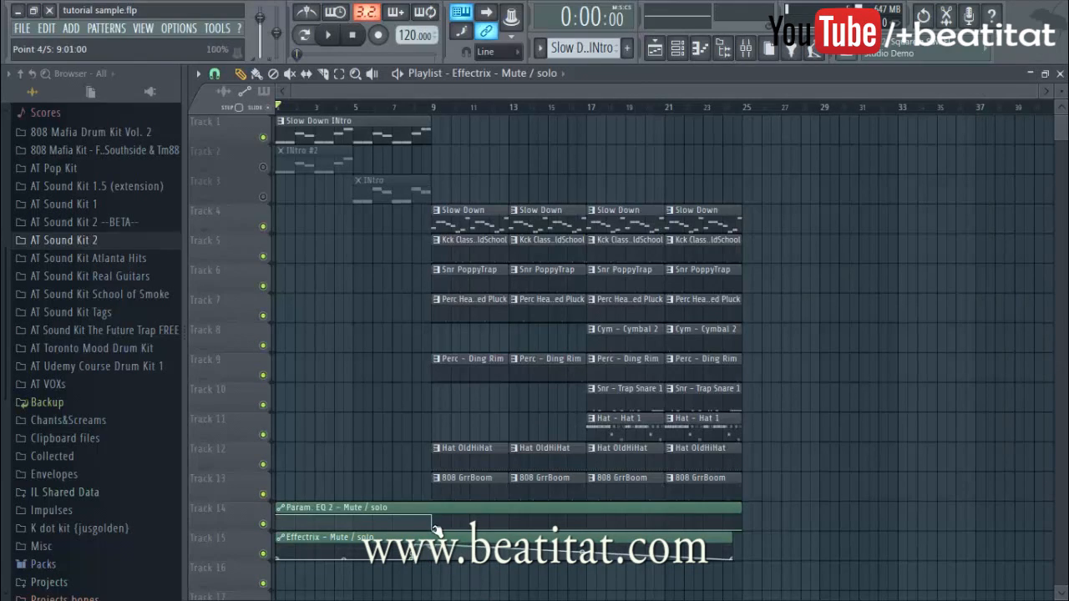
{"action": "left_click", "coordinate": [418, 108]}
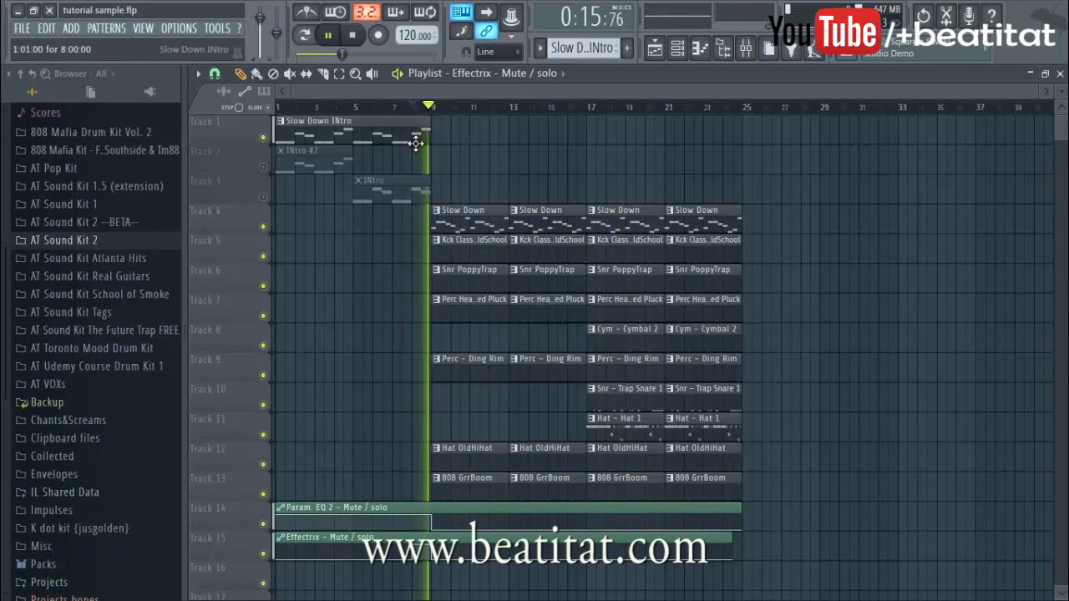
{"action": "left_click", "coordinate": [354, 36]}
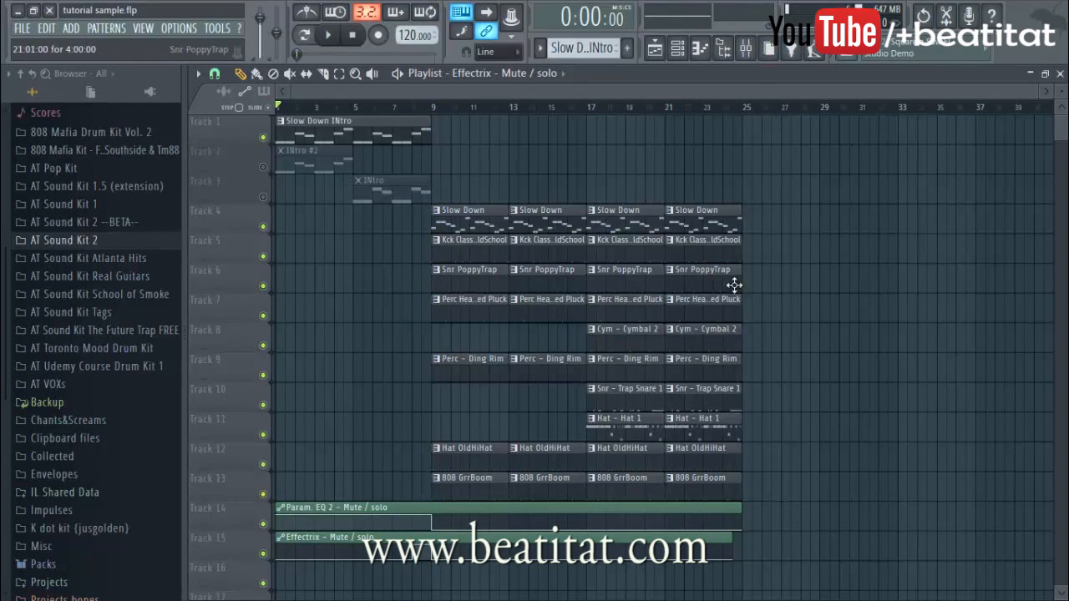
{"action": "key", "text": "space"}
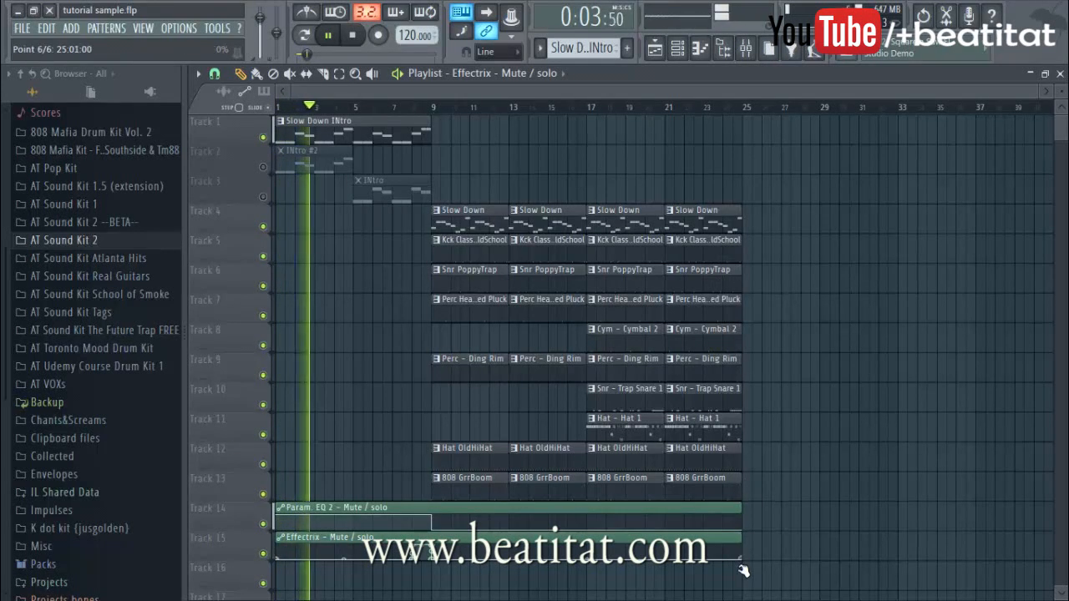
- Check the Effectrix Vinyl pattern on the Slow Down track during playback and return to the playlist
{"action": "left_click", "coordinate": [746, 48]}
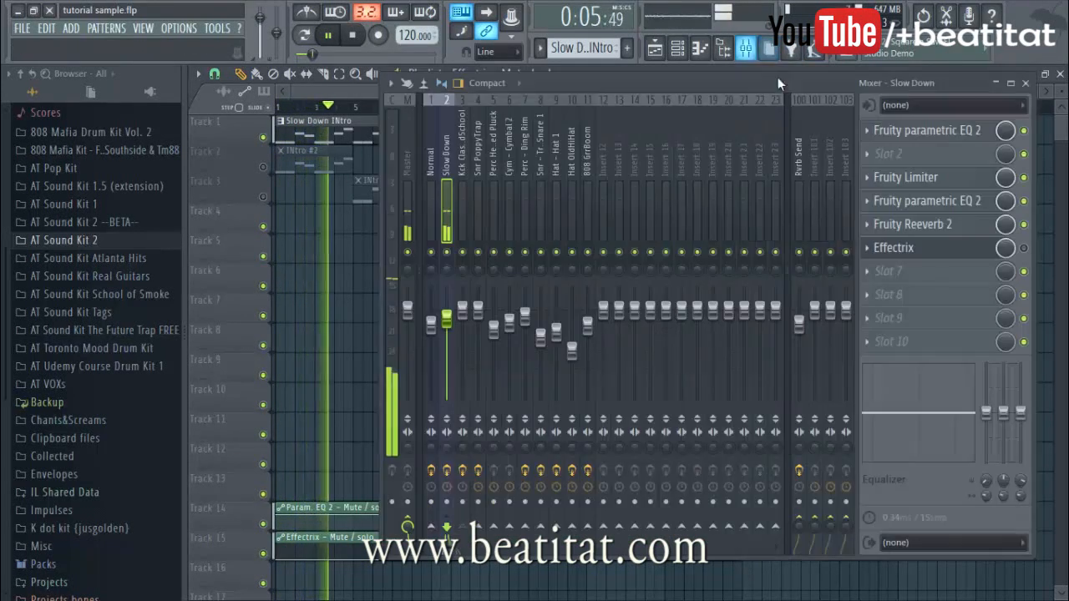
{"action": "left_click", "coordinate": [944, 249]}
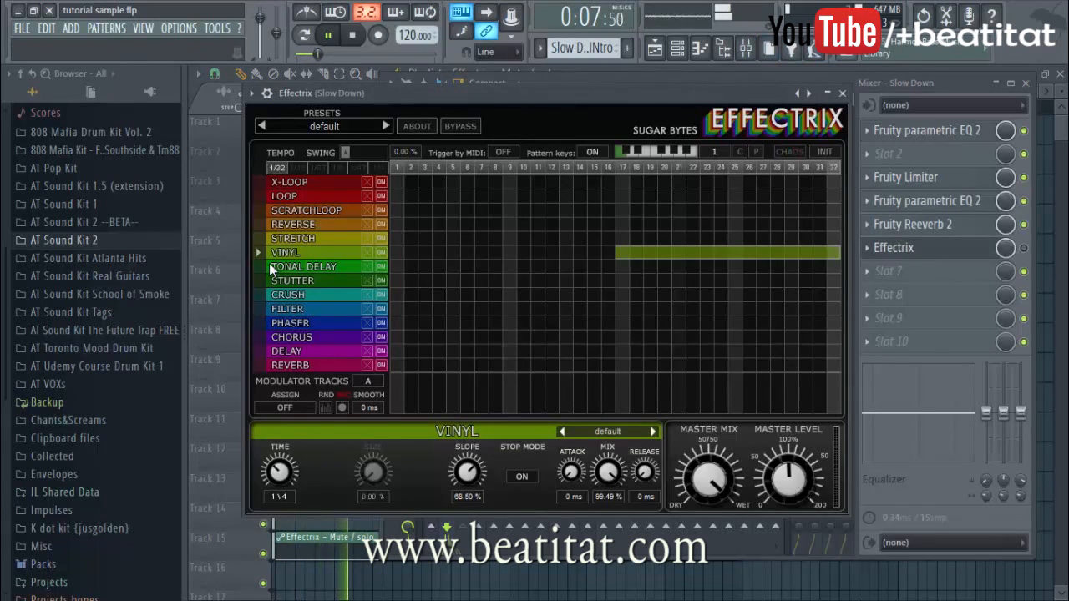
{"action": "left_click", "coordinate": [844, 93]}
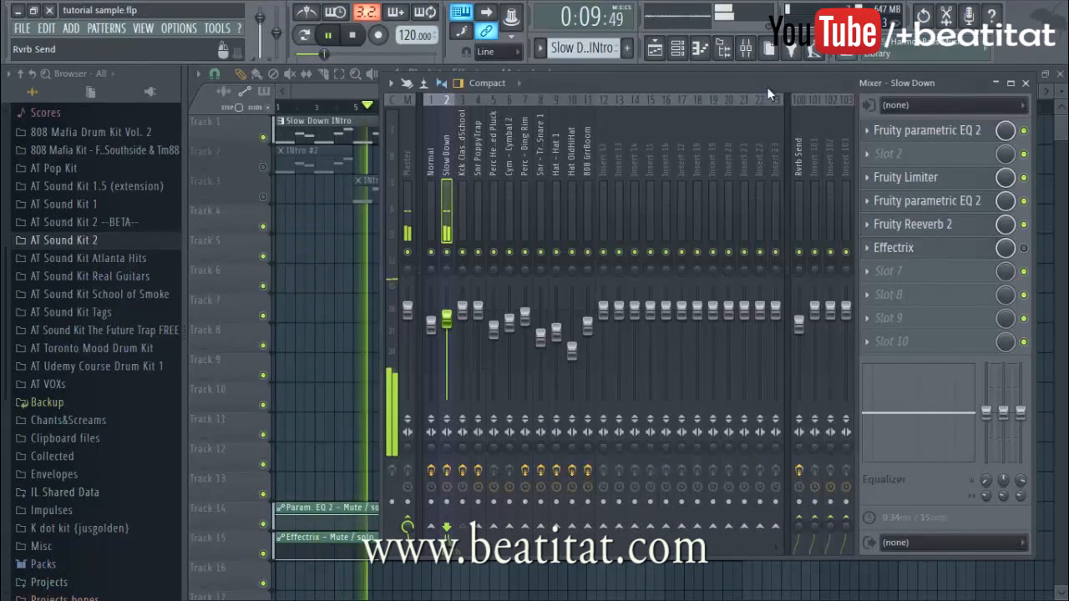
{"action": "key", "text": "F9"}
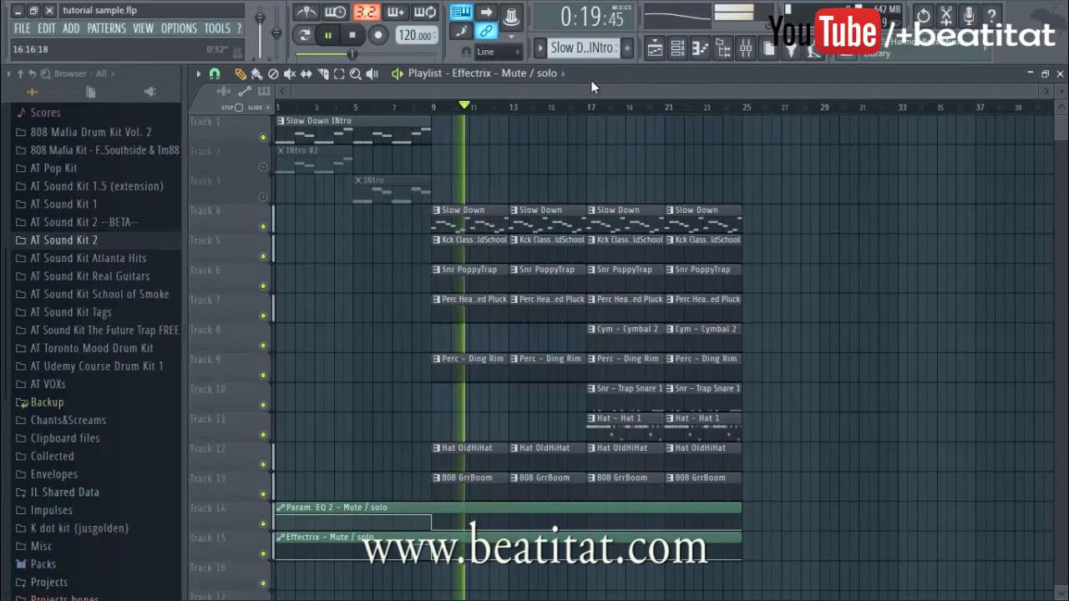
- Move all clips on tracks 4 to 15, including both automation clips, down by one track and deselect them
{"action": "key", "text": "e"}
{"action": "left_click_drag", "start_coordinate": [434, 248], "coordinate": [733, 563]}
{"action": "key", "text": "shift+Down"}
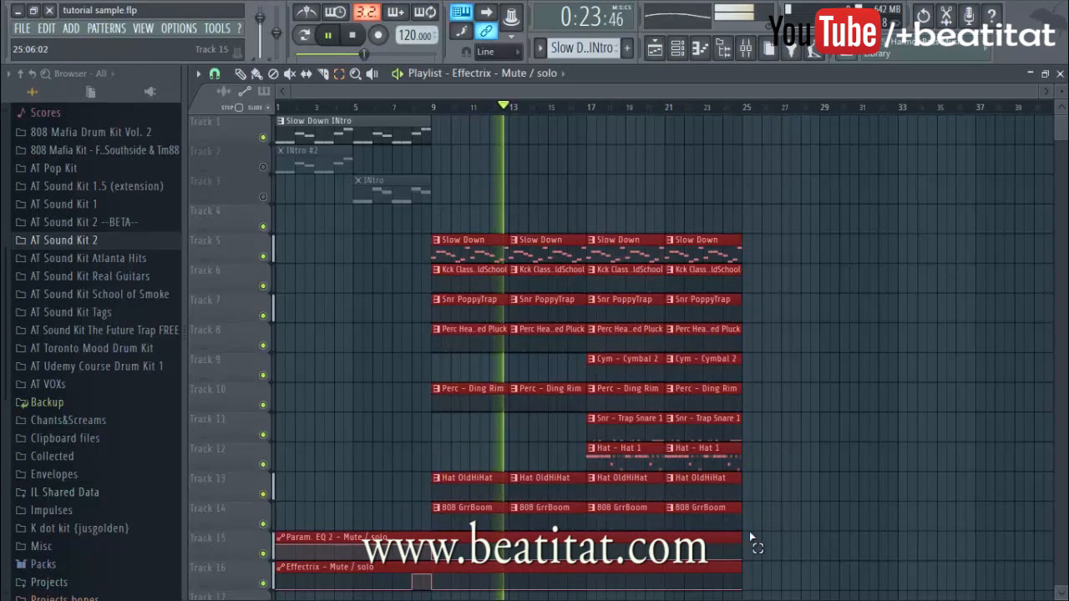
{"action": "left_click", "coordinate": [848, 456]}
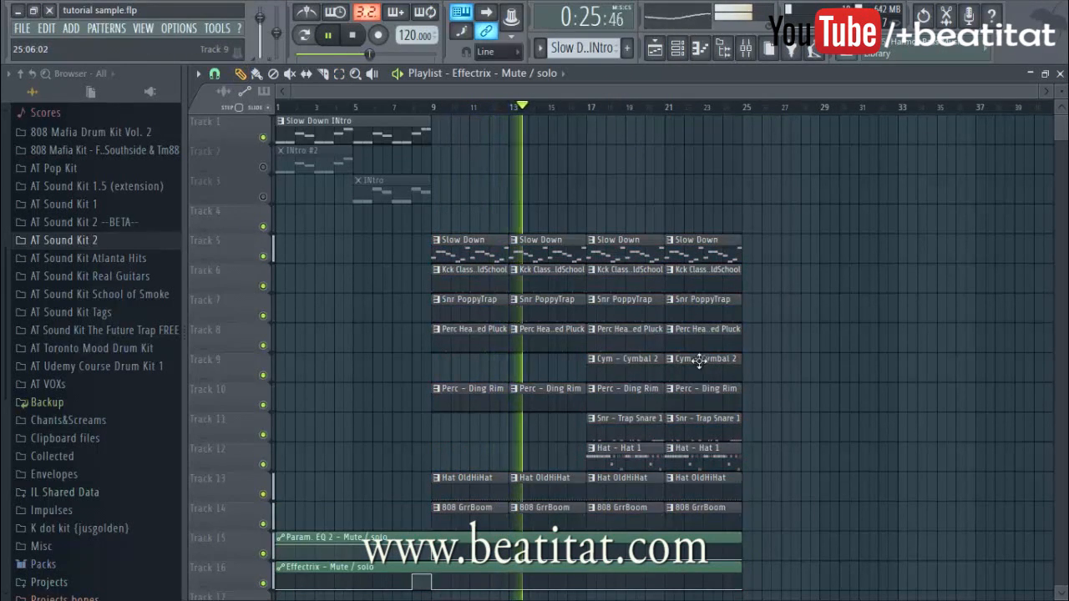
- Create a new pattern named "Orch Crash", leaving playlist track 4 empty
{"action": "left_click", "coordinate": [446, 212]}
{"action": "right_click", "coordinate": [450, 206]}
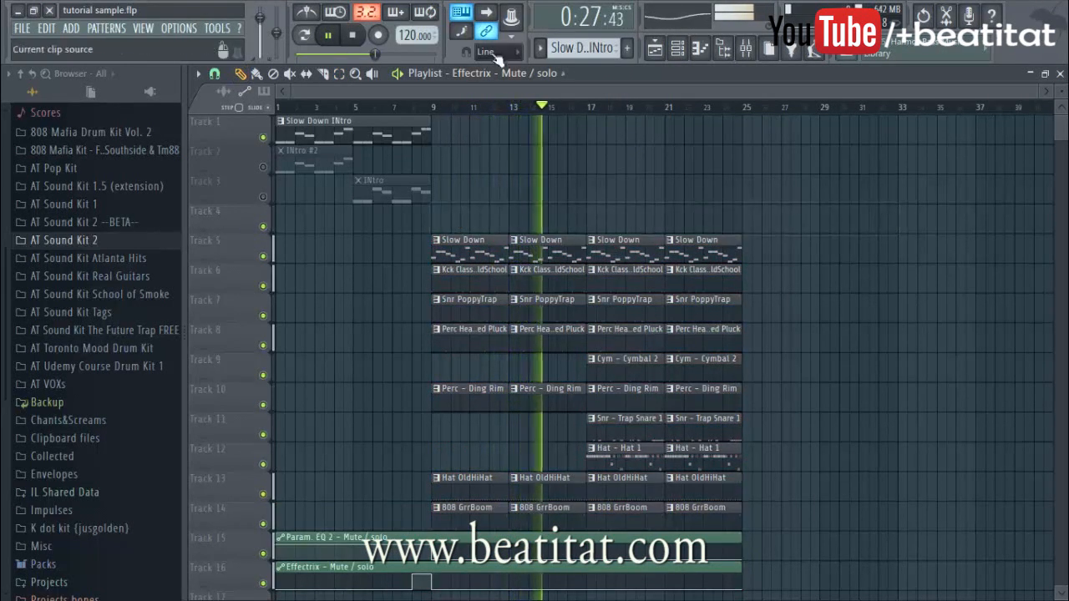
{"action": "left_click", "coordinate": [627, 48]}
{"action": "type", "text": "Orch Crahs"}
{"action": "key", "text": "BackSpace"}
{"action": "key", "text": "BackSpace"}
{"action": "type", "text": "sh"}
{"action": "key", "text": "Return"}
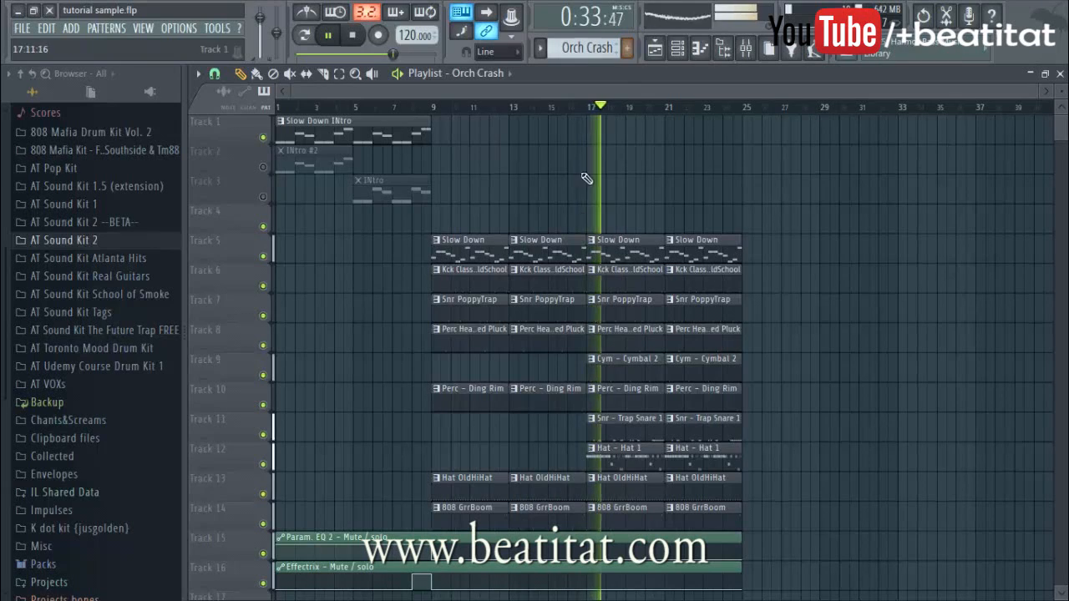
- Place four-bar Orch Crash clips on track 4 at bar 17 and bar 9
{"action": "left_click", "coordinate": [593, 213]}
{"action": "left_click_drag", "start_coordinate": [603, 224], "coordinate": [664, 224]}
{"action": "left_click", "coordinate": [436, 224]}
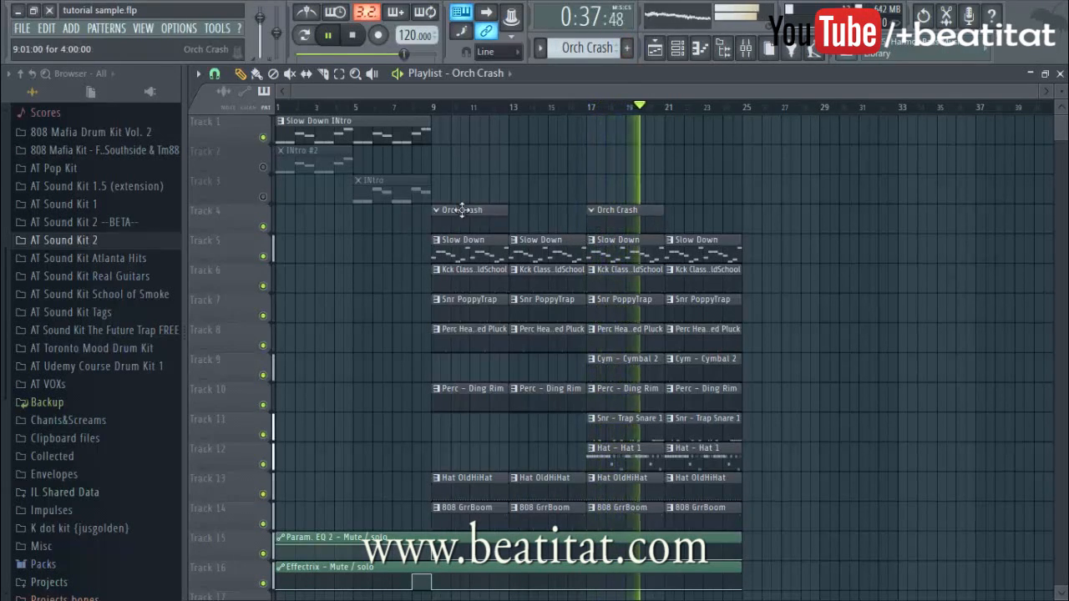
- Add the Cym - Orch Crash sample from AT Sound Kit 1 with a hit on step 1 and route it to mixer track 12
{"action": "key", "text": "space"}
{"action": "double_click", "coordinate": [475, 211]}
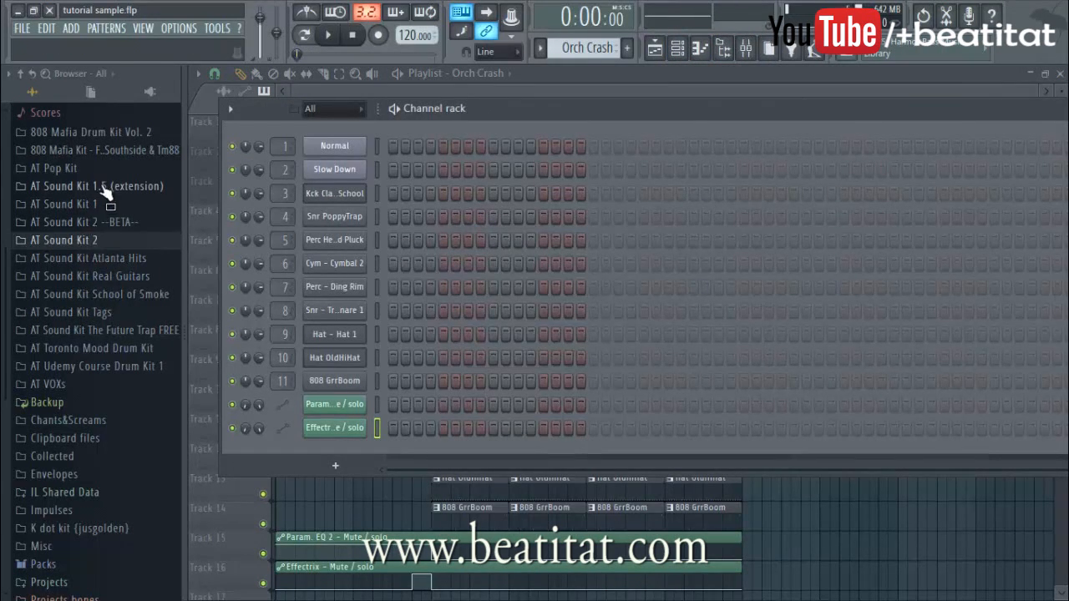
{"action": "left_click", "coordinate": [94, 204]}
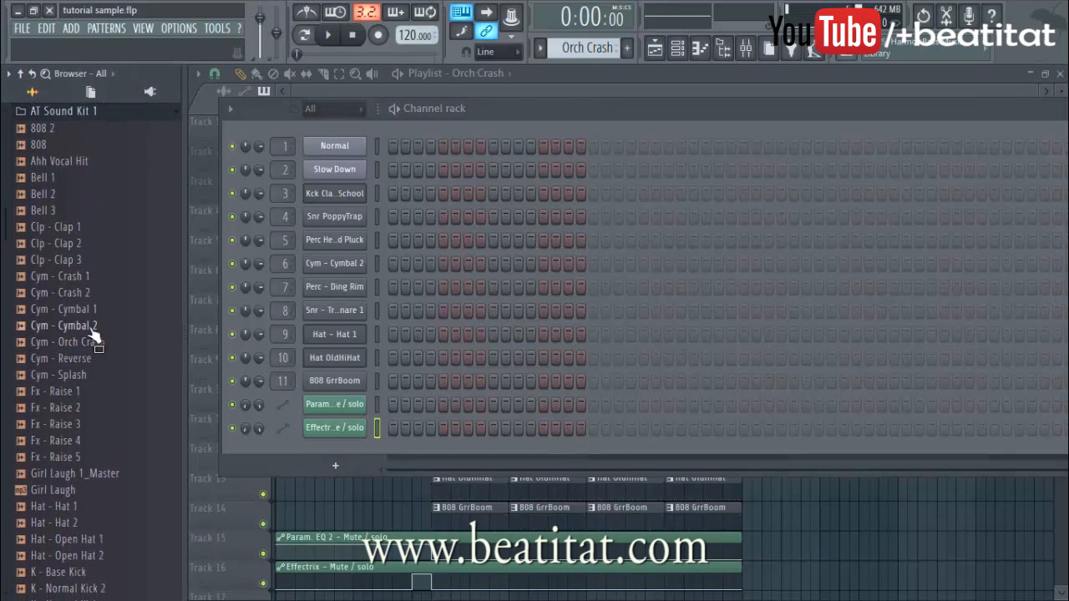
{"action": "left_click_drag", "start_coordinate": [336, 449], "coordinate": [393, 460]}
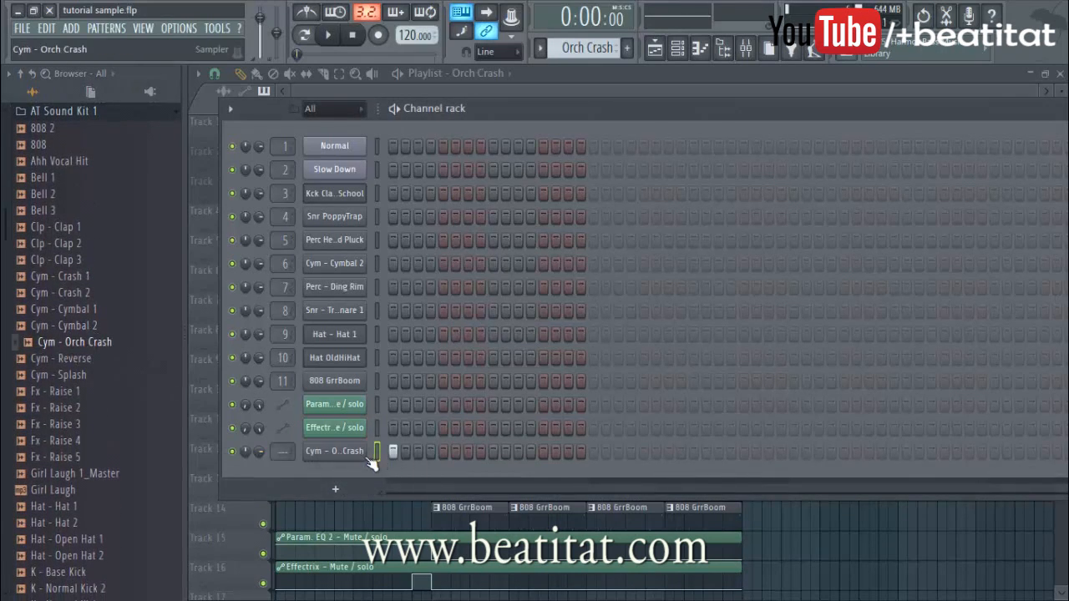
{"action": "left_click", "coordinate": [365, 454]}
{"action": "key", "text": "ctrl+l"}
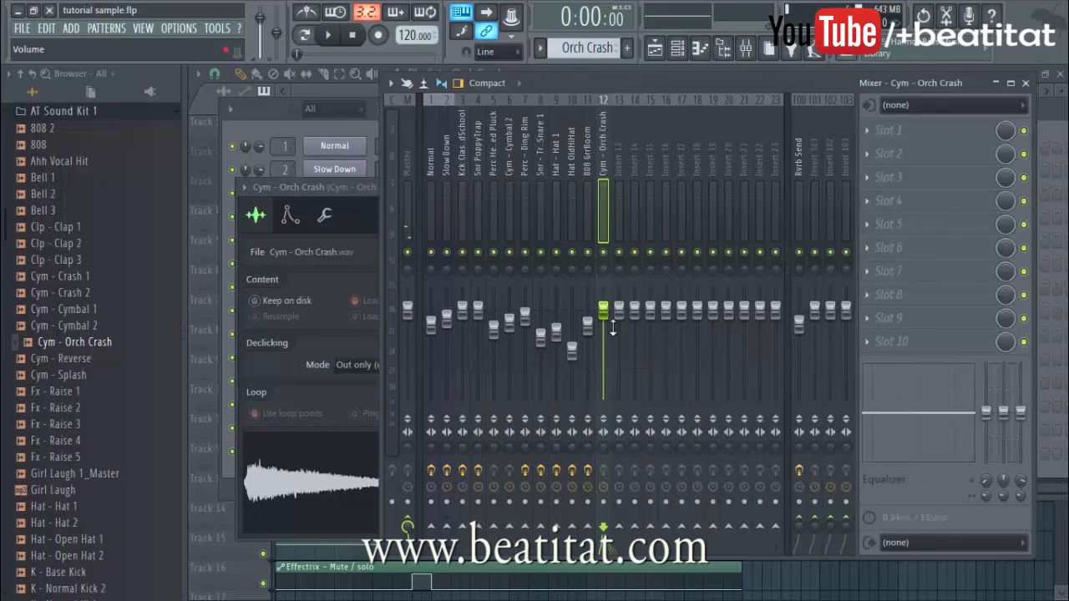
- Load Fruity Reeverb 2 into slot 1 of the Orch Crash track, enlarge its room size and adjust its cut filters
{"action": "left_click", "coordinate": [904, 136]}
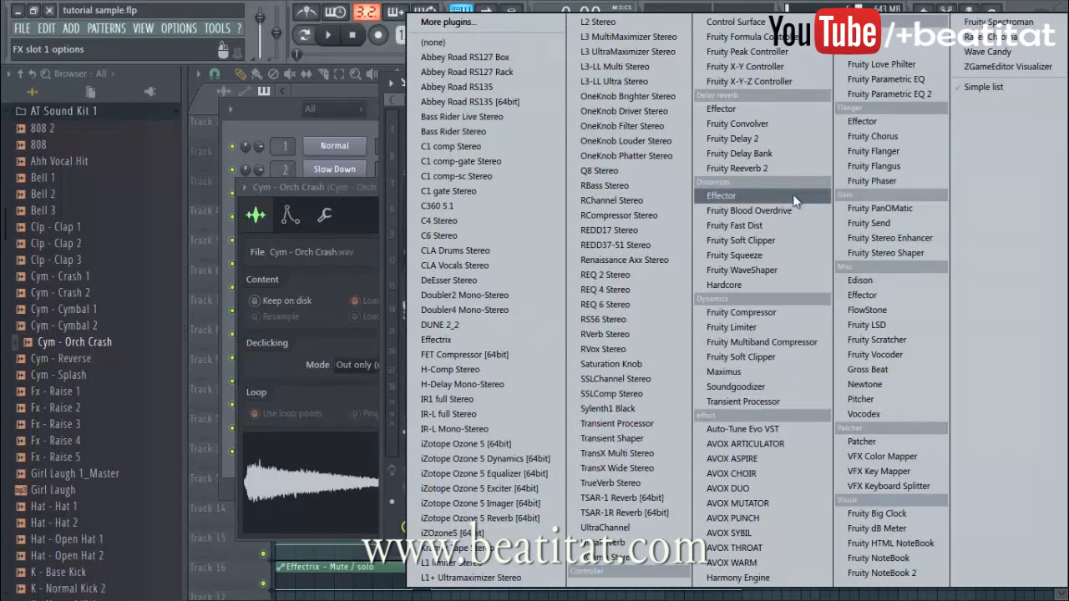
{"action": "left_click", "coordinate": [795, 168]}
{"action": "left_click_drag", "start_coordinate": [328, 255], "coordinate": [359, 251]}
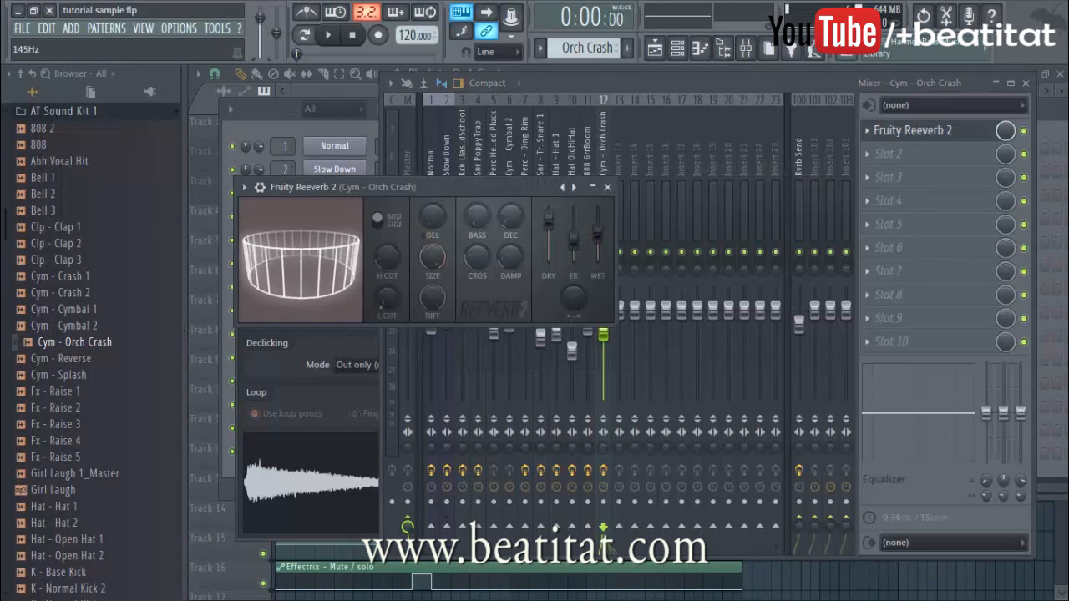
{"action": "left_click_drag", "start_coordinate": [392, 270], "coordinate": [392, 263]}
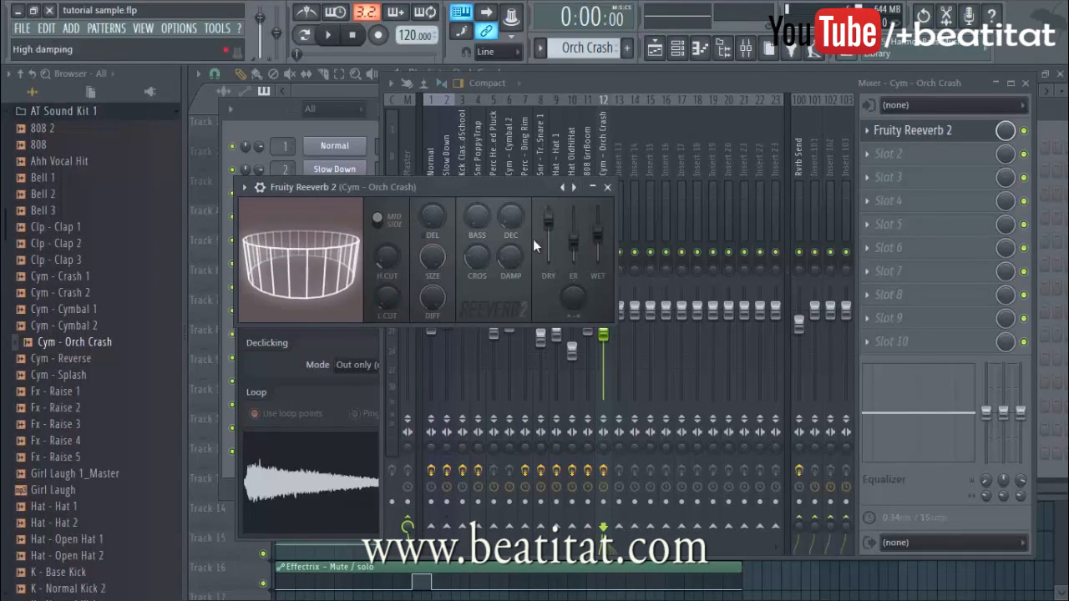
{"action": "left_click", "coordinate": [607, 187]}
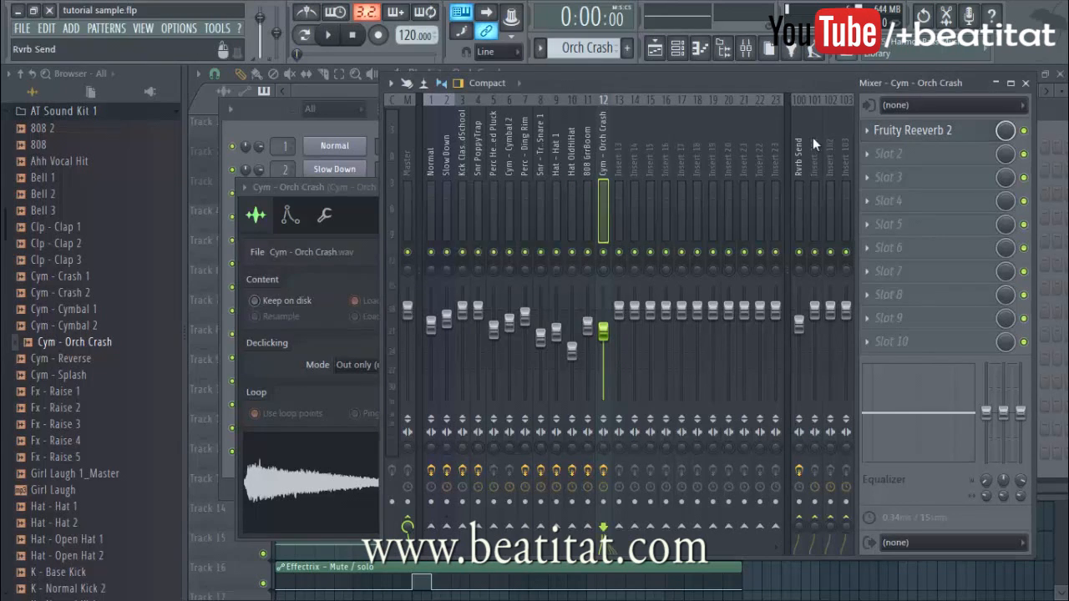
- Load Fruity Delay 2 into slot 2 of the Orch Crash track with ping-pong feedback and lower its mix level to about 58%
{"action": "left_click", "coordinate": [905, 161]}
{"action": "left_click", "coordinate": [777, 144]}
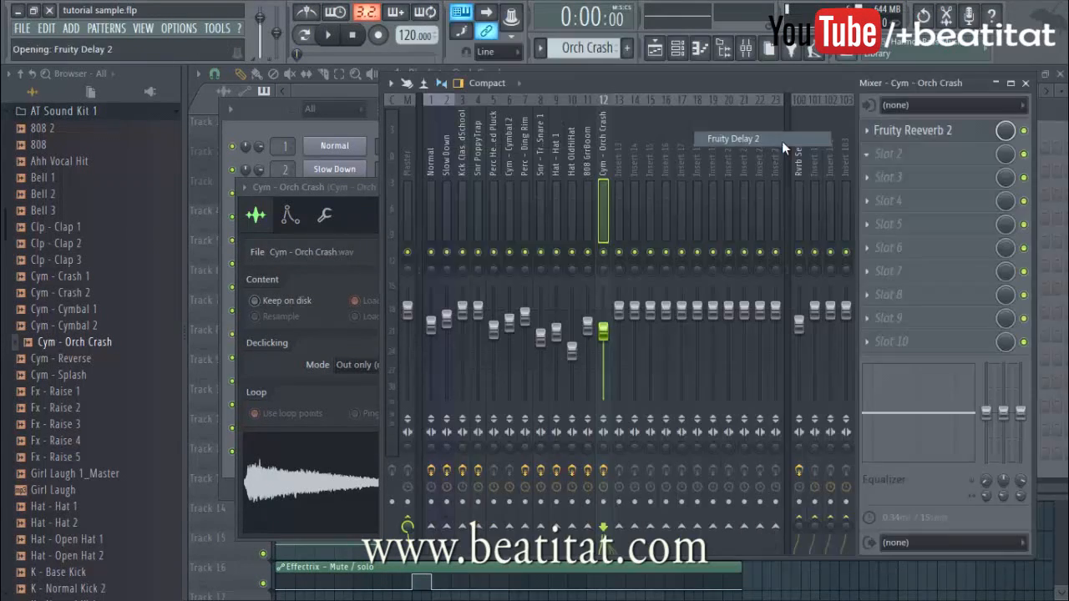
{"action": "left_click_drag", "start_coordinate": [408, 250], "coordinate": [407, 256]}
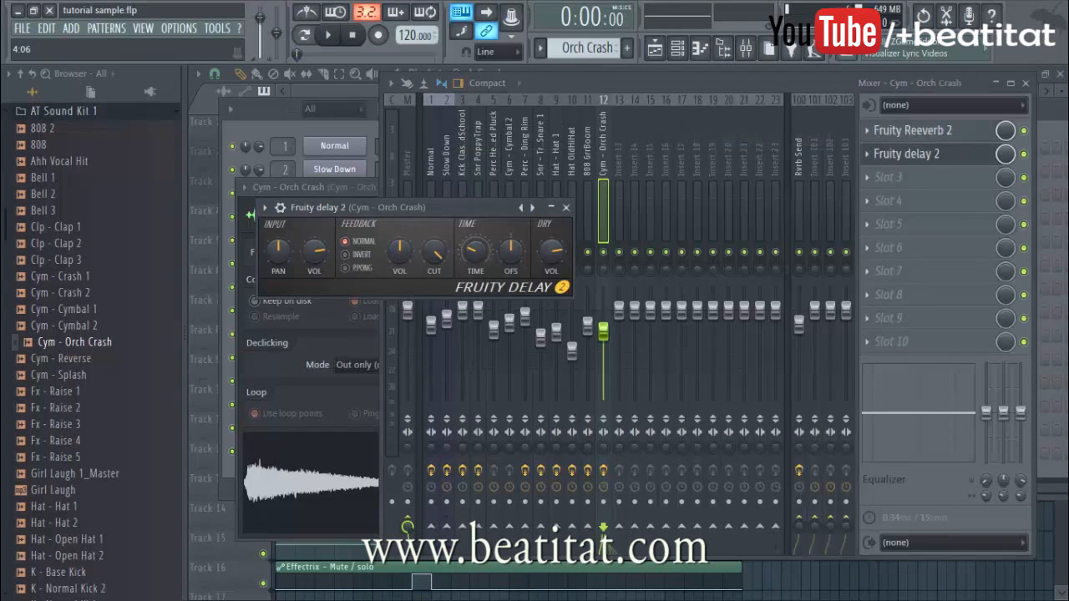
{"action": "left_click", "coordinate": [345, 269]}
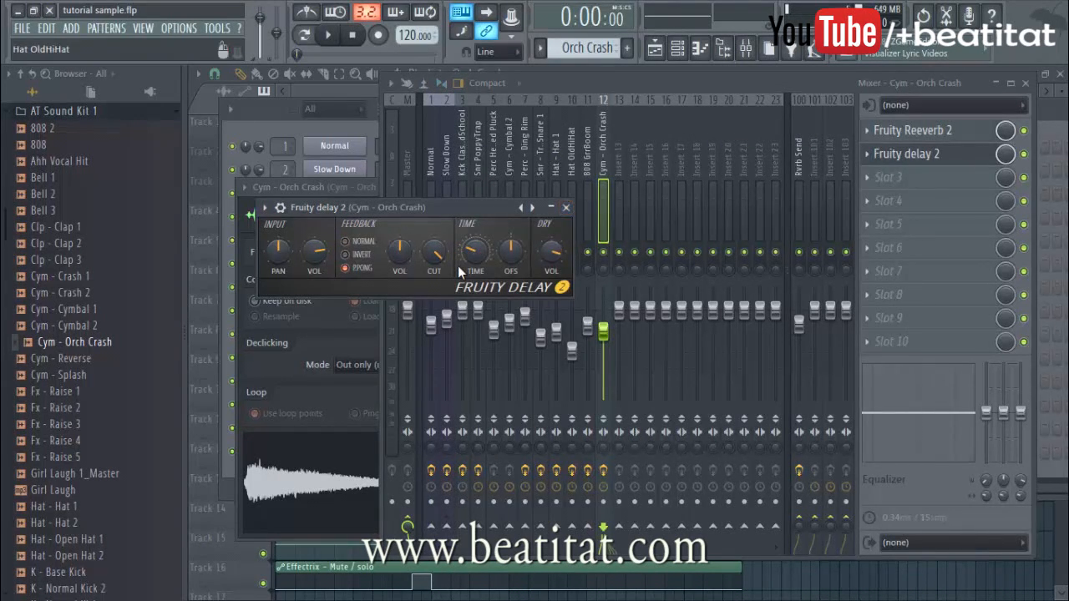
{"action": "left_click", "coordinate": [566, 208]}
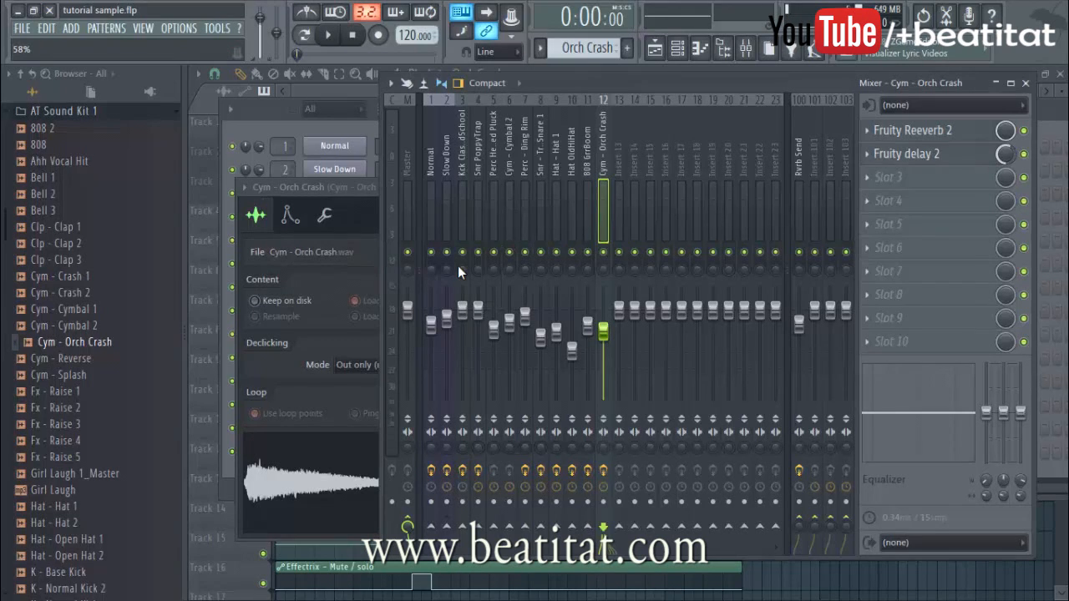
- Load Fruity Stereo Enhancer into slot 3 of the Orch Crash track, set stereo separation to 23% separated and preview the crash sample
{"action": "left_click", "coordinate": [889, 178]}
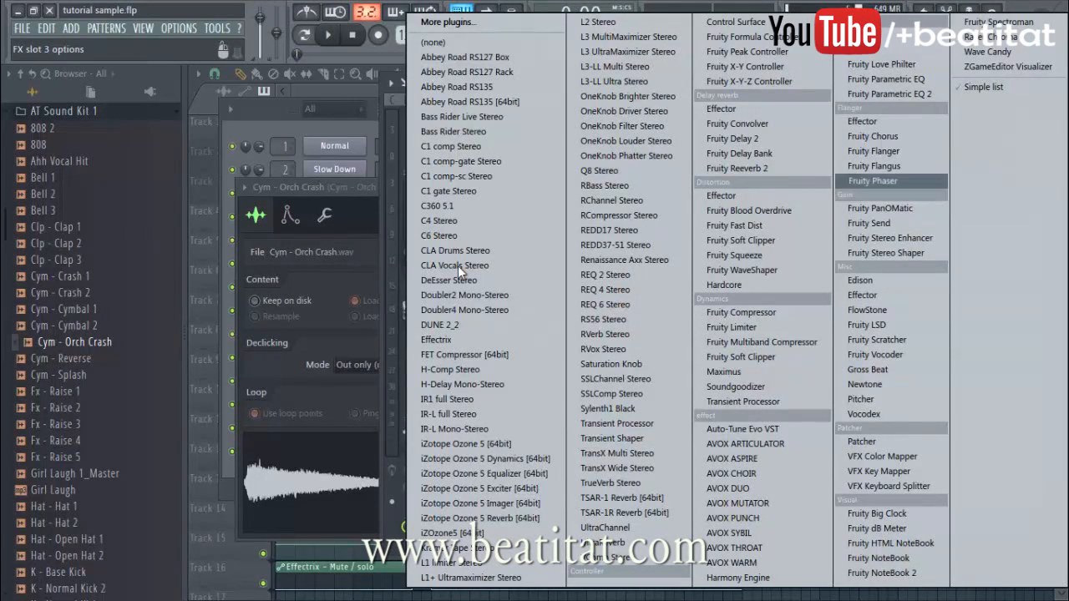
{"action": "left_click", "coordinate": [889, 238]}
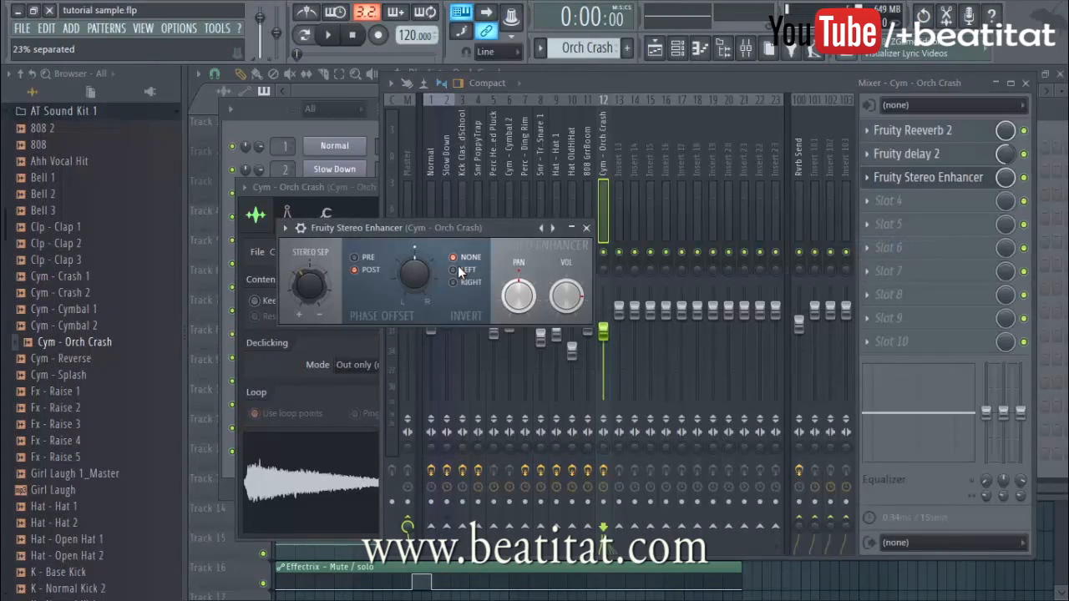
{"action": "left_click", "coordinate": [310, 483]}
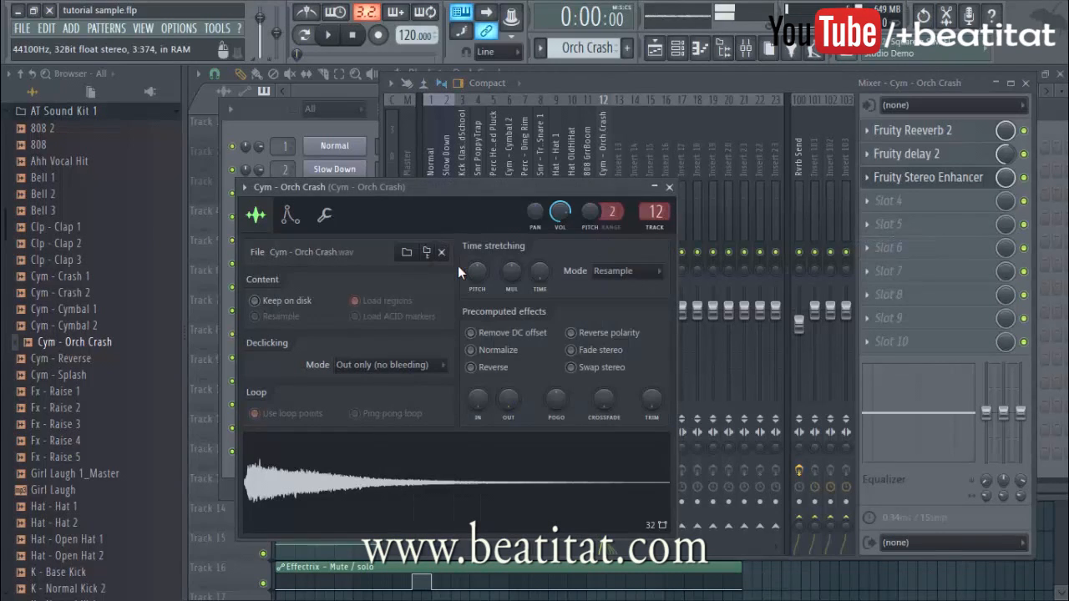
{"action": "left_click", "coordinate": [669, 187]}
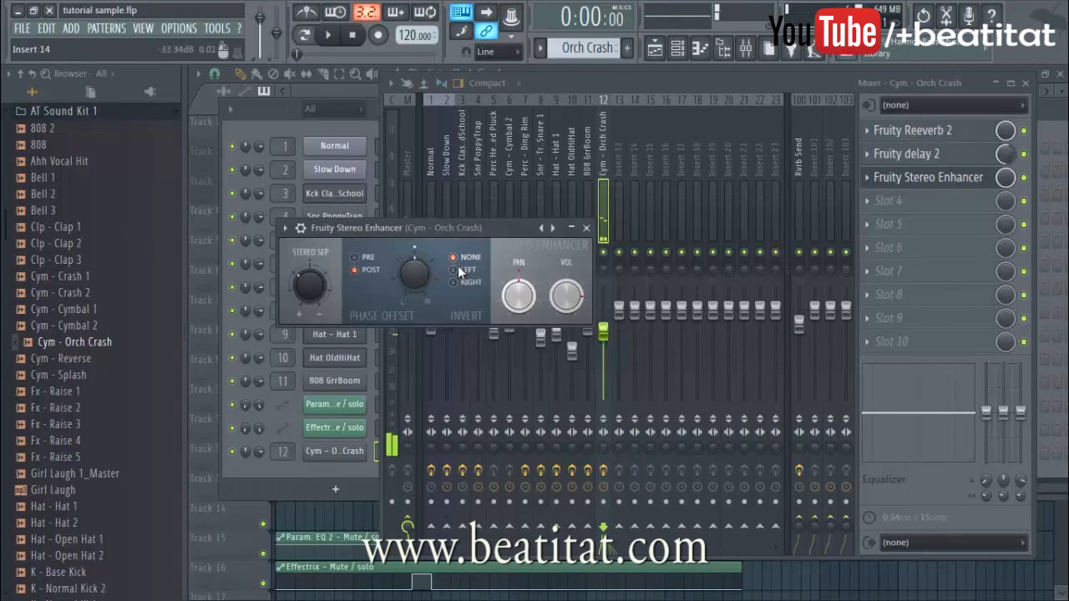
- Play the arrangement from bar 9, slightly lower the Orch Crash track's volume fader and slightly raise its Fruity Reeverb 2 wet level
{"action": "left_click", "coordinate": [603, 332]}
{"action": "key", "text": "F5"}
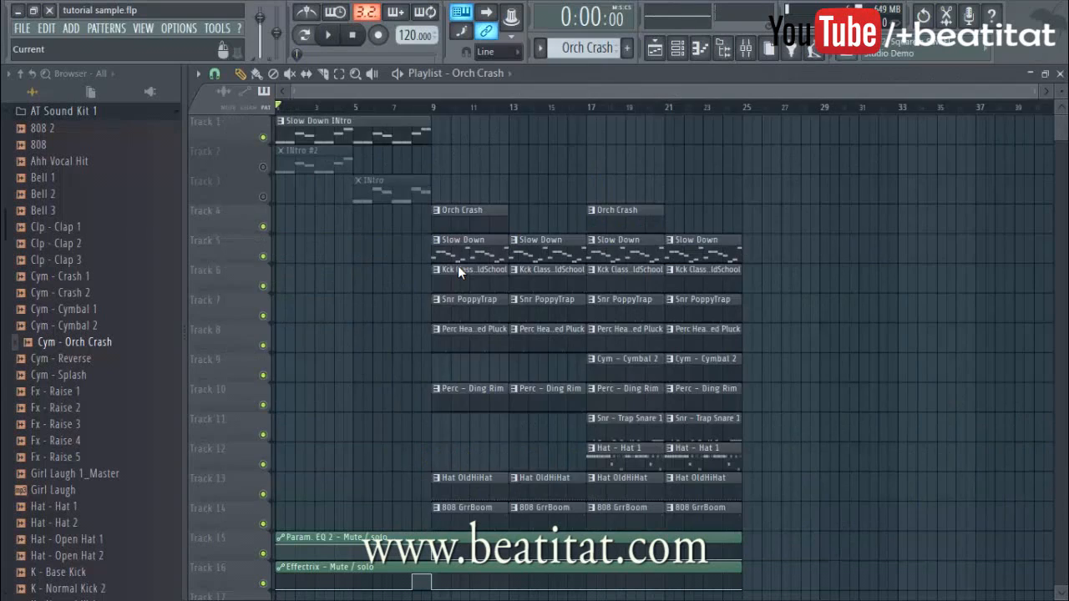
{"action": "key", "text": "space"}
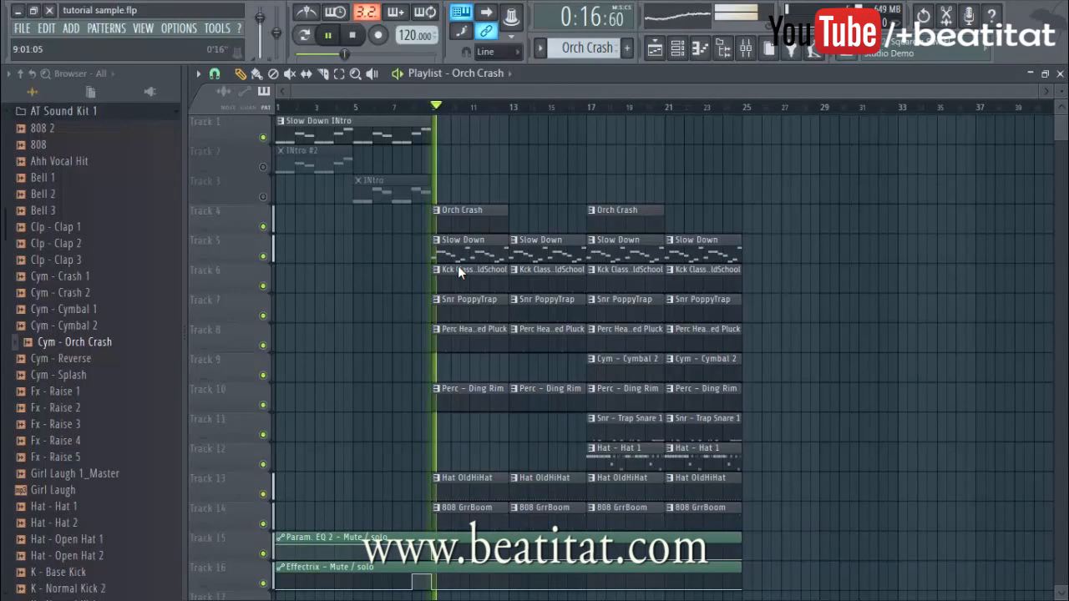
{"action": "left_click", "coordinate": [745, 47]}
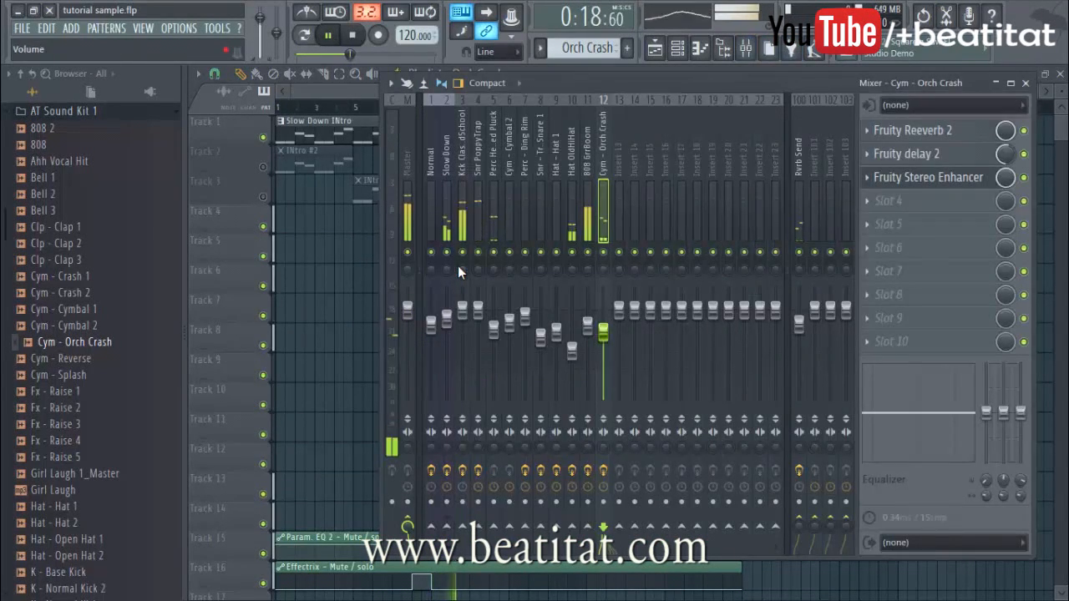
{"action": "left_click_drag", "start_coordinate": [604, 332], "coordinate": [603, 340]}
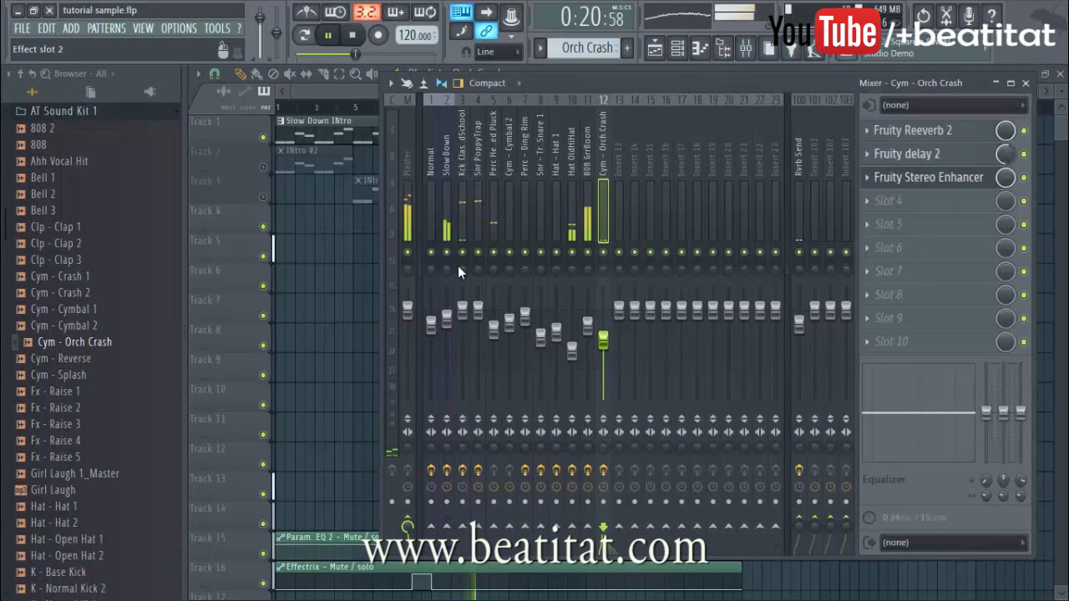
{"action": "left_click", "coordinate": [912, 131]}
{"action": "left_click_drag", "start_coordinate": [597, 232], "coordinate": [597, 225]}
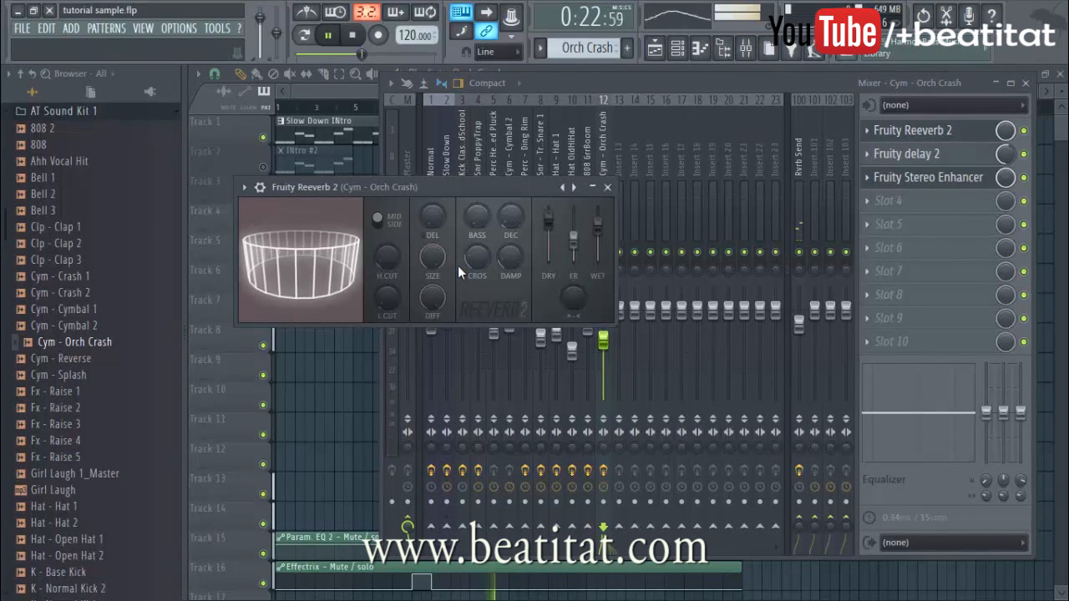
{"action": "left_click", "coordinate": [928, 177]}
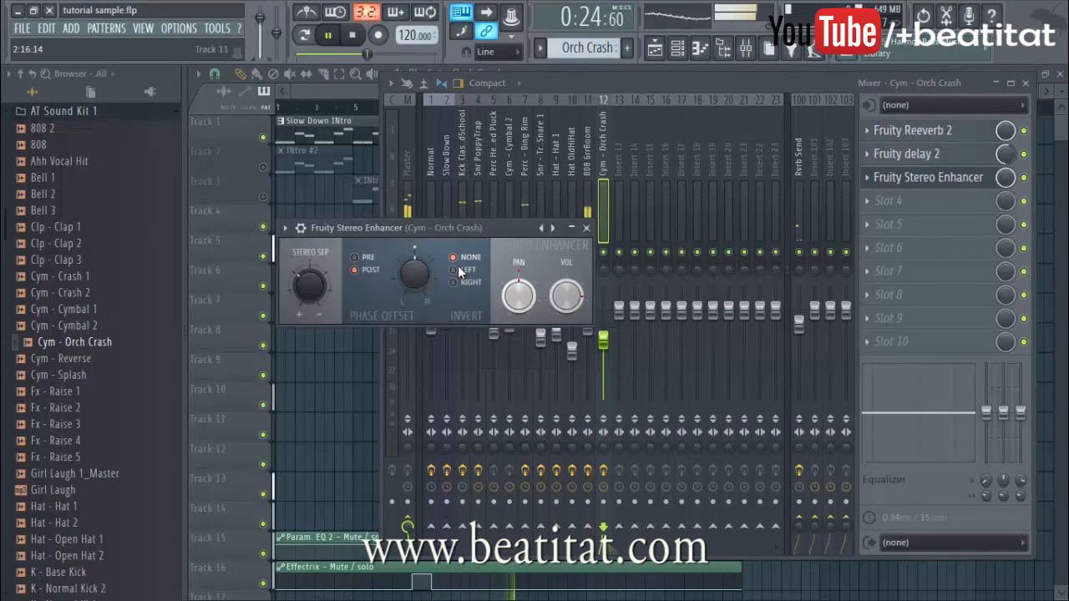
- Add an Orch Crash clip at bar 21 on playlist track 4 and save the project
{"action": "key", "text": "F5"}
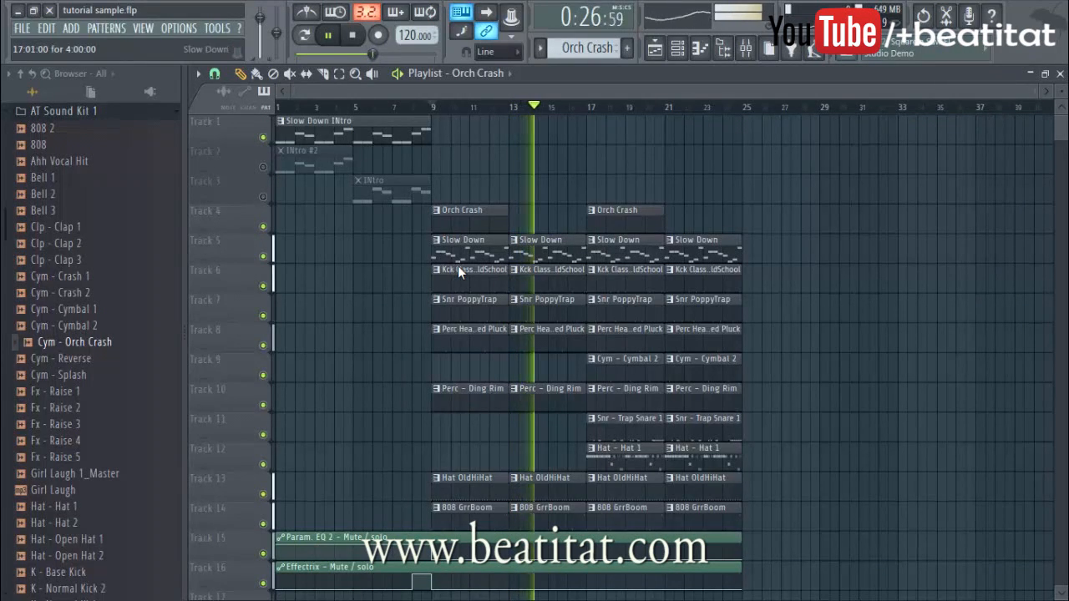
{"action": "left_click", "coordinate": [678, 219]}
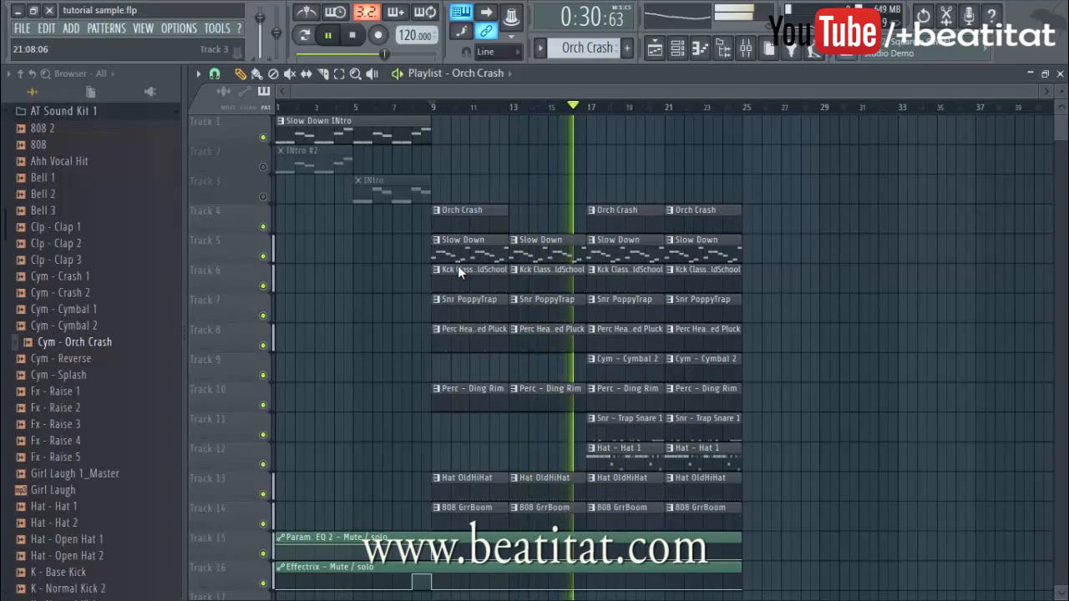
{"action": "key", "text": "ctrl+s"}
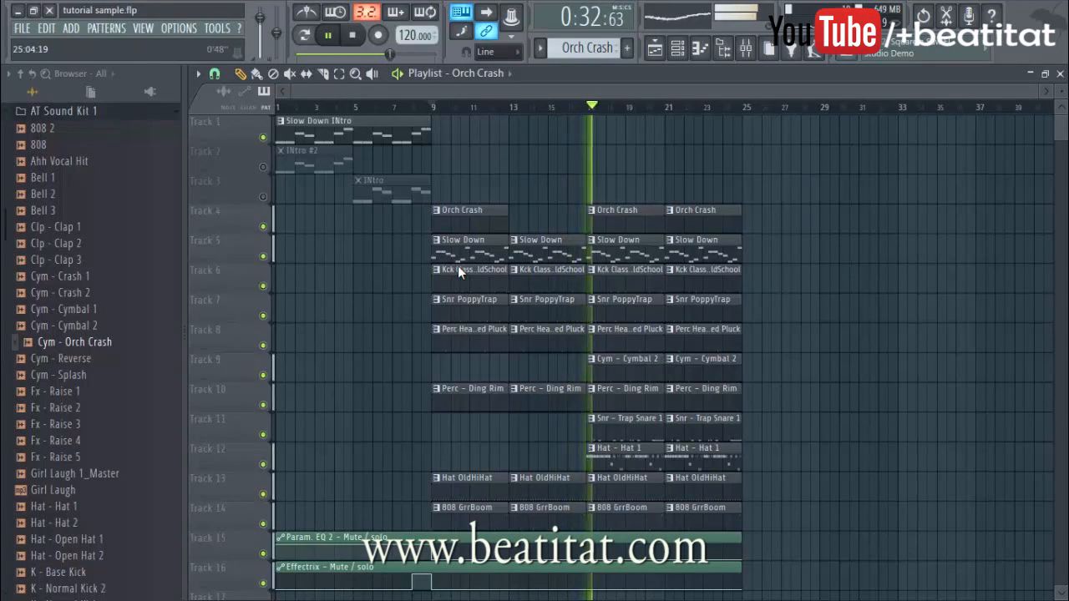
- Hide the browser and place Slow Down clips at bars 25 and 29 on playlist track 5
{"action": "key", "text": "alt+F8"}
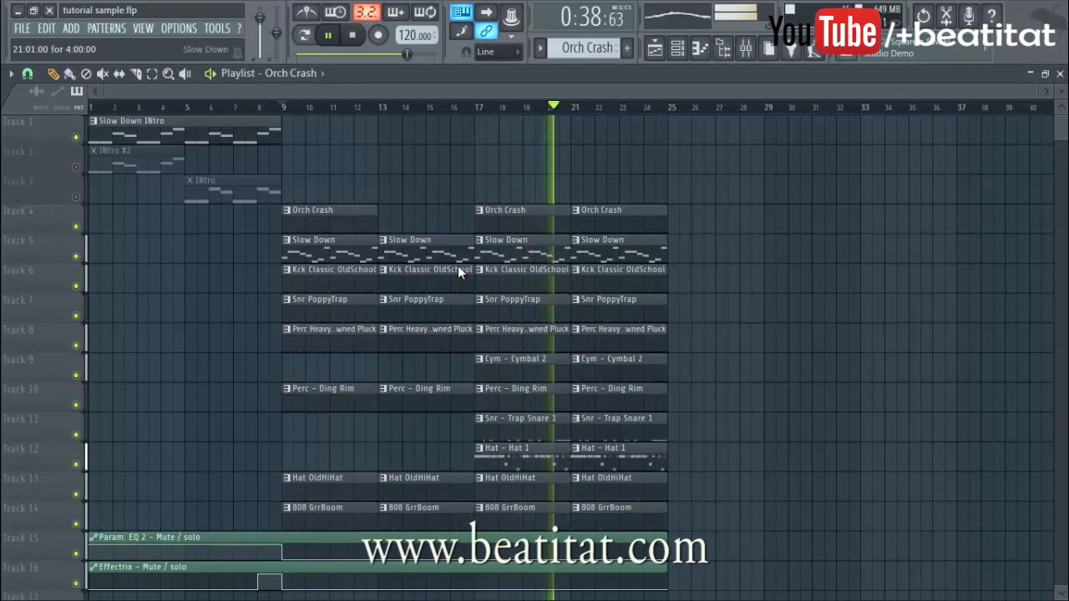
{"action": "left_click", "coordinate": [620, 249]}
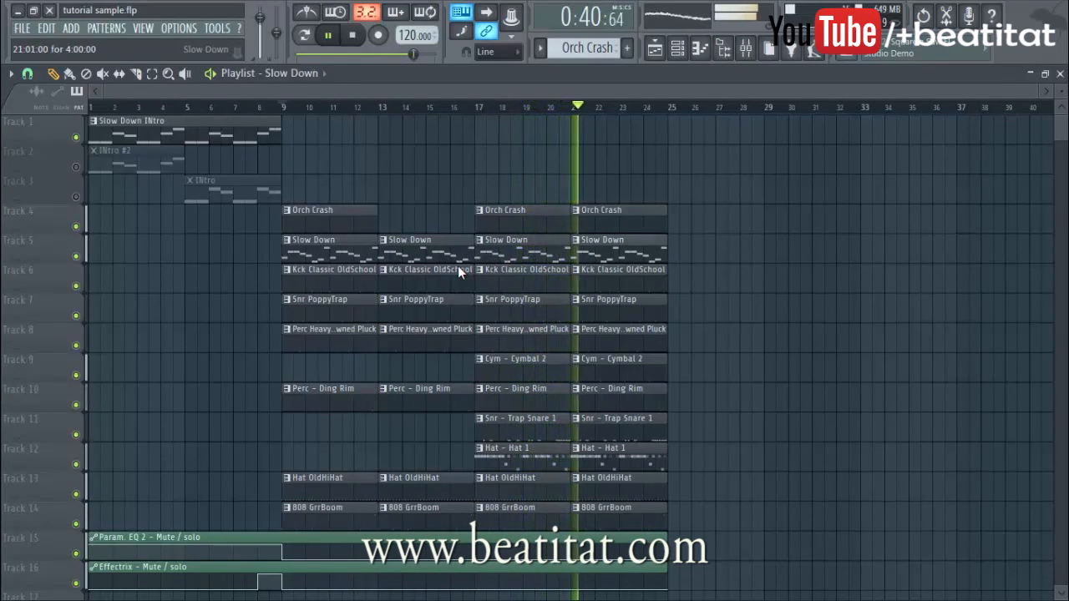
{"action": "left_click", "coordinate": [673, 249]}
{"action": "left_click", "coordinate": [767, 249]}
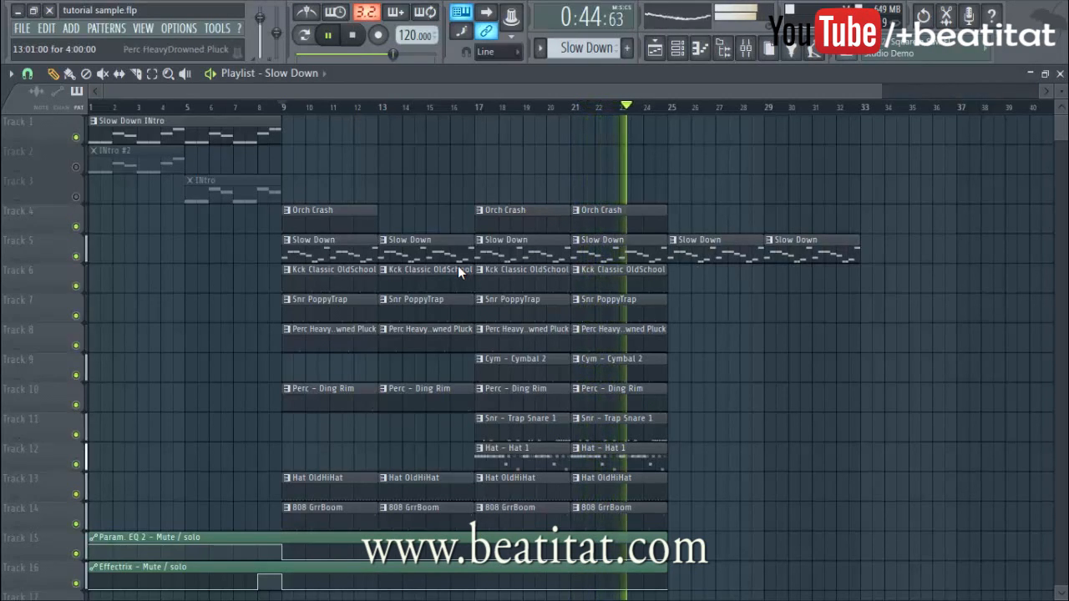
- Place Snr - Trap Snare 1 clips on track 11 and Snr PoppyTrap clips on track 7, each at bars 25 and 29
{"action": "left_click", "coordinate": [522, 428]}
{"action": "left_click", "coordinate": [676, 426]}
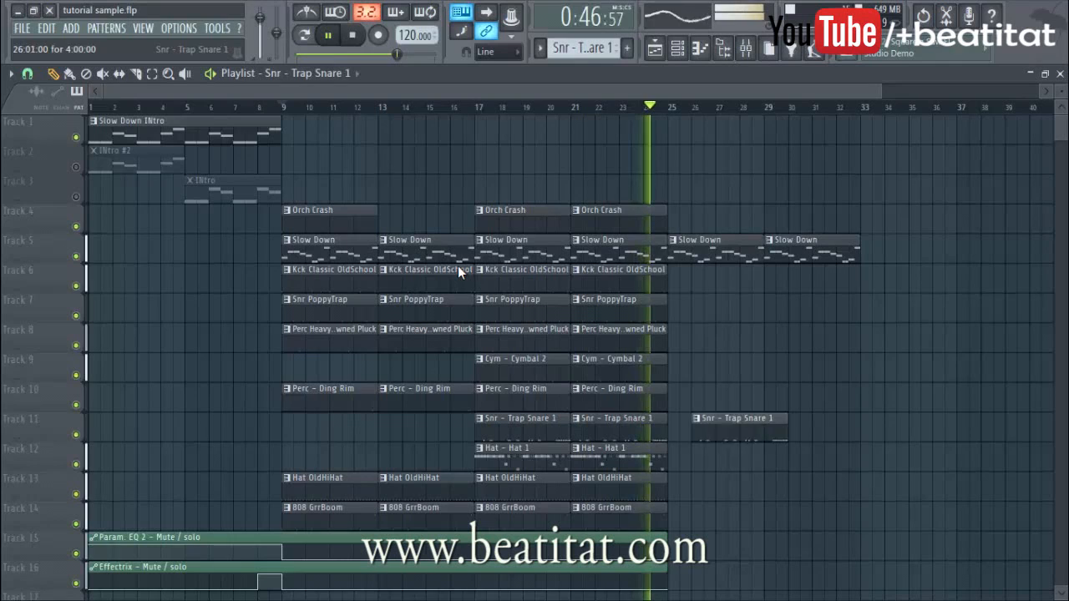
{"action": "left_click", "coordinate": [770, 426]}
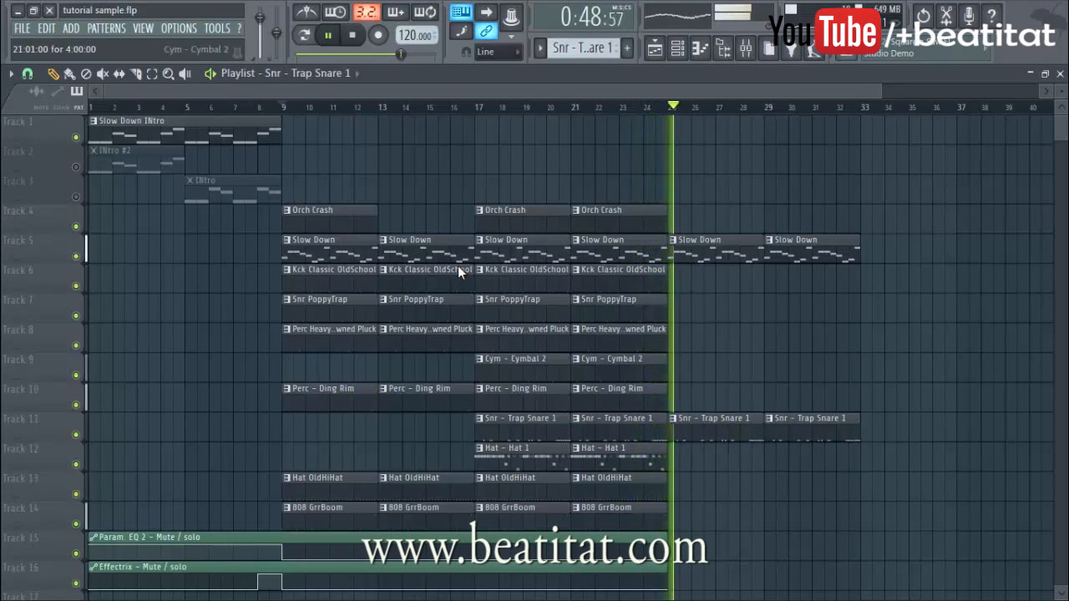
{"action": "left_click", "coordinate": [633, 309]}
{"action": "left_click", "coordinate": [677, 309]}
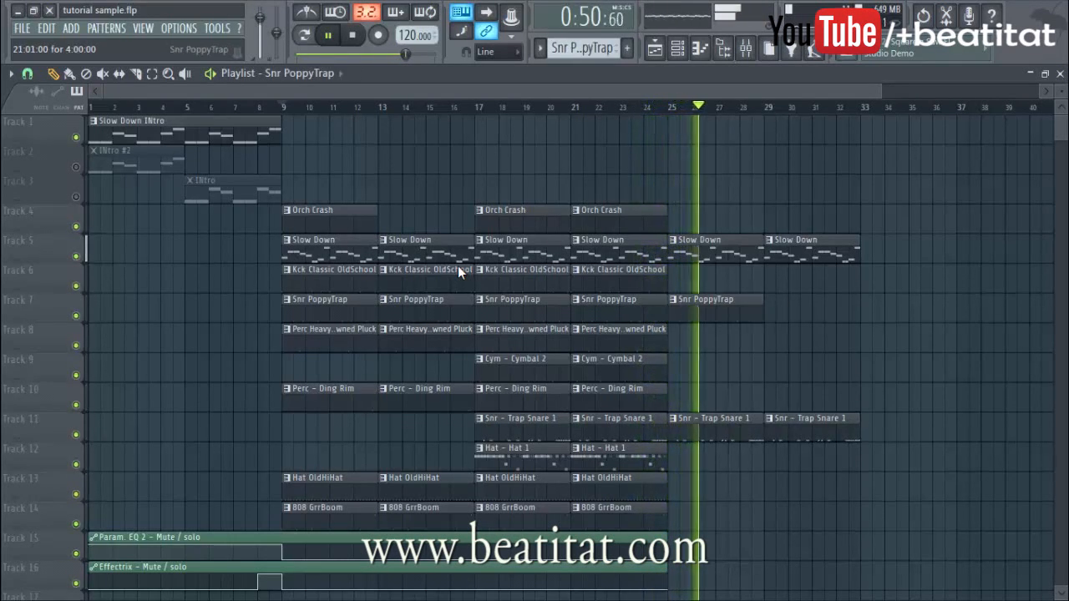
{"action": "left_click", "coordinate": [771, 309]}
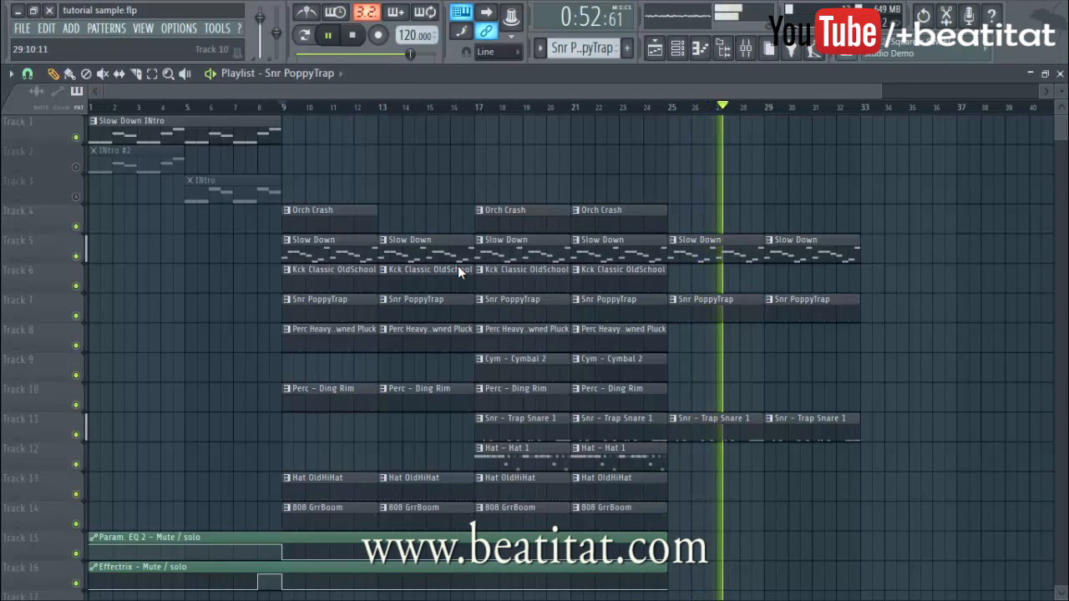
{"action": "scroll", "coordinate": [457, 265], "scroll_direction": "down", "scroll_amount": 1}
{"action": "key", "text": "space"}
{"action": "scroll", "coordinate": [458, 266], "scroll_direction": "down", "scroll_amount": 2}
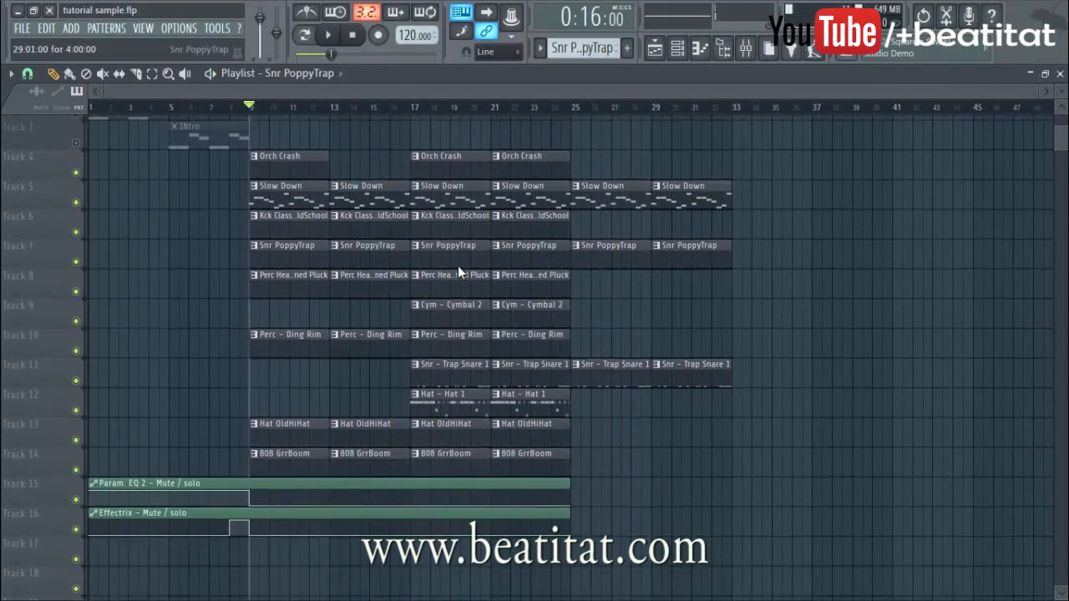
- Set the playback position to bar 25 and load Gross Beat into slot 7 of the Slow Down mixer track
{"action": "left_click", "coordinate": [573, 106]}
{"action": "left_click", "coordinate": [745, 47]}
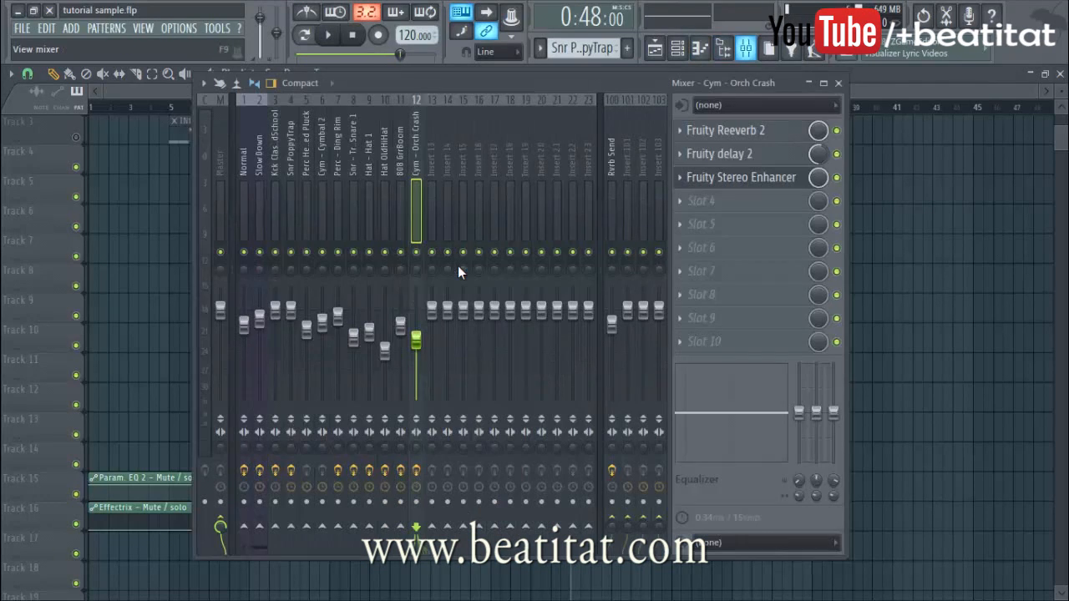
{"action": "left_click", "coordinate": [260, 209]}
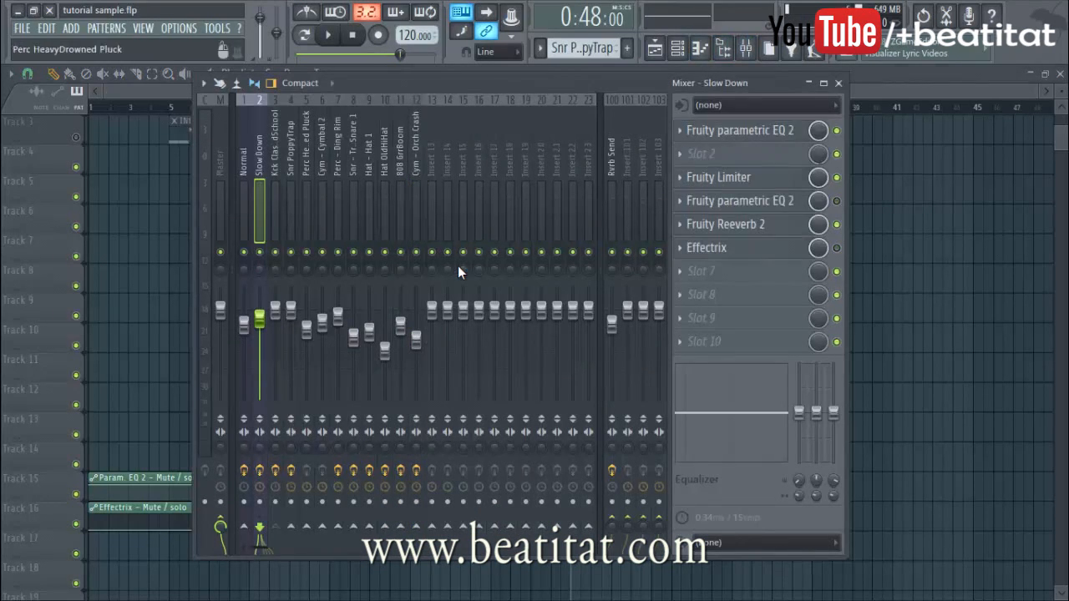
{"action": "left_click", "coordinate": [702, 271]}
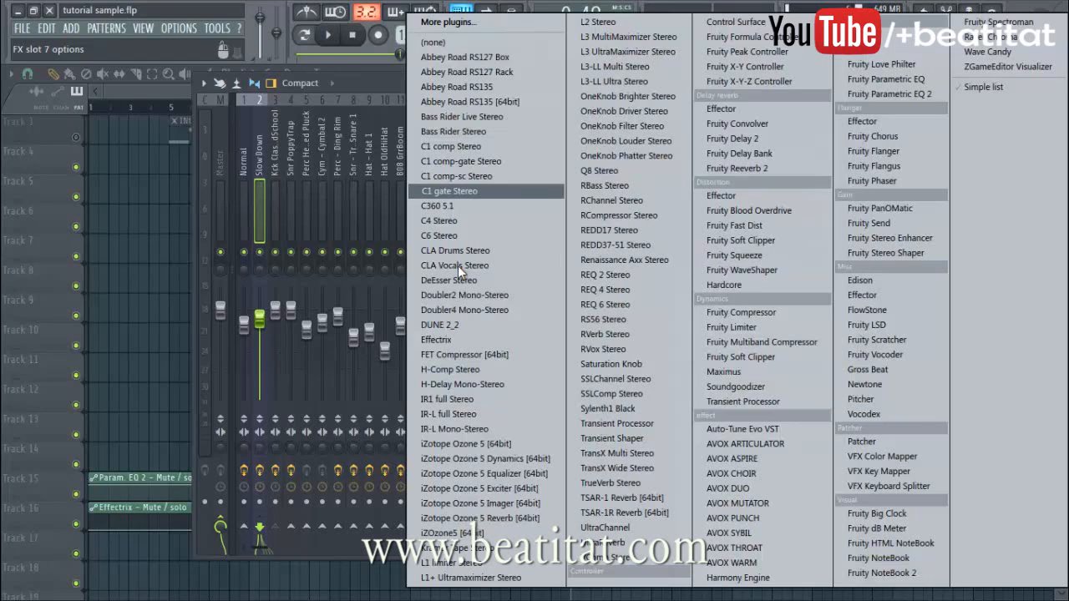
{"action": "key", "text": "Escape"}
{"action": "left_click", "coordinate": [702, 271]}
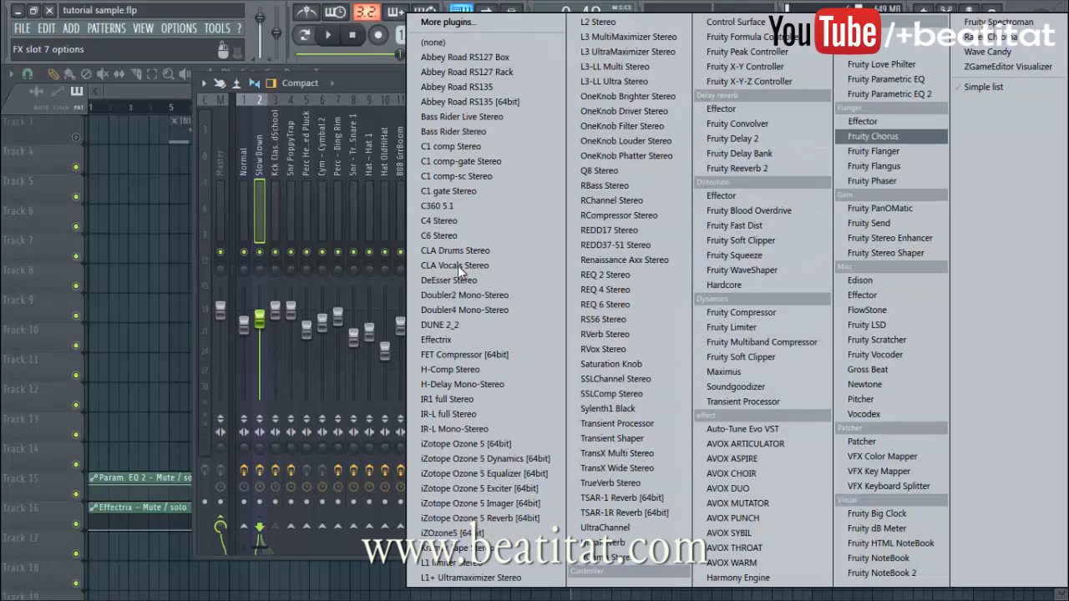
{"action": "key", "text": "Return"}
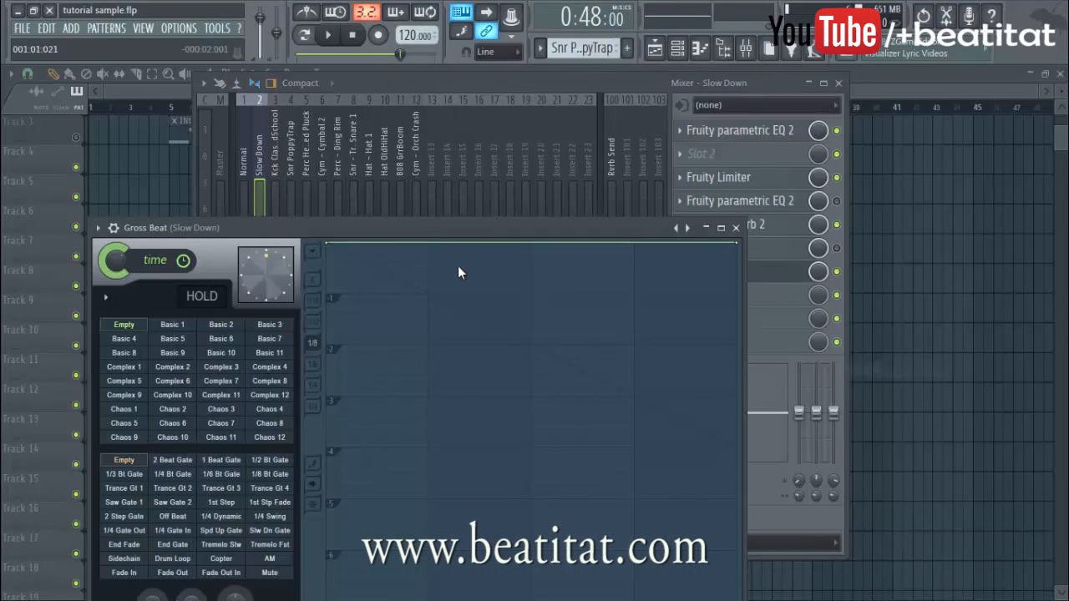
- Load the Momentary preset in Gross Beat and play the playlist from bar 25
{"action": "left_click", "coordinate": [98, 227]}
{"action": "mouse_move", "coordinate": [120, 274]}
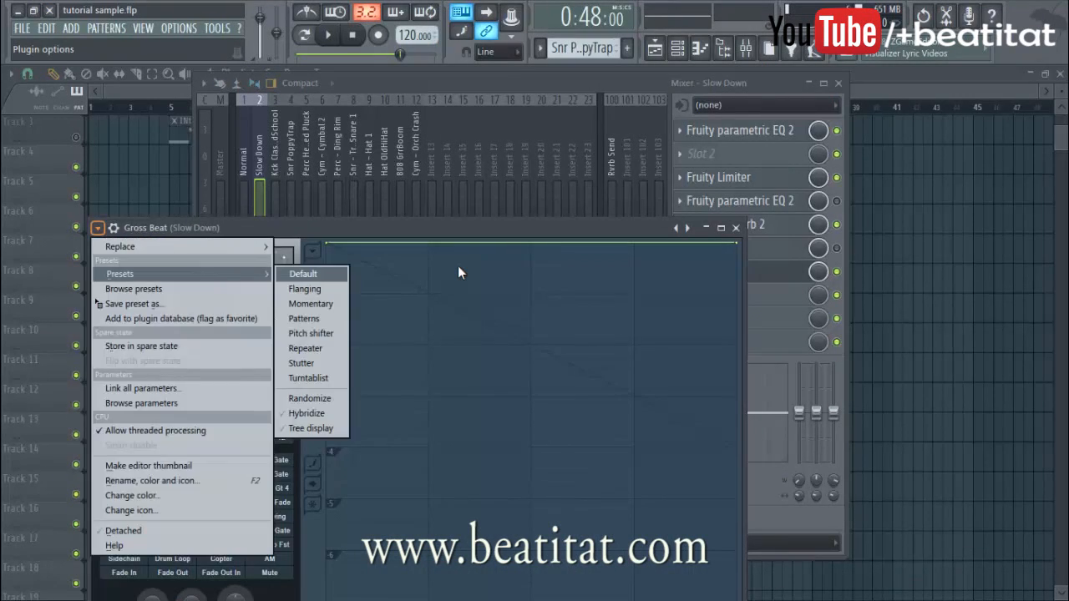
{"action": "key", "text": "Return"}
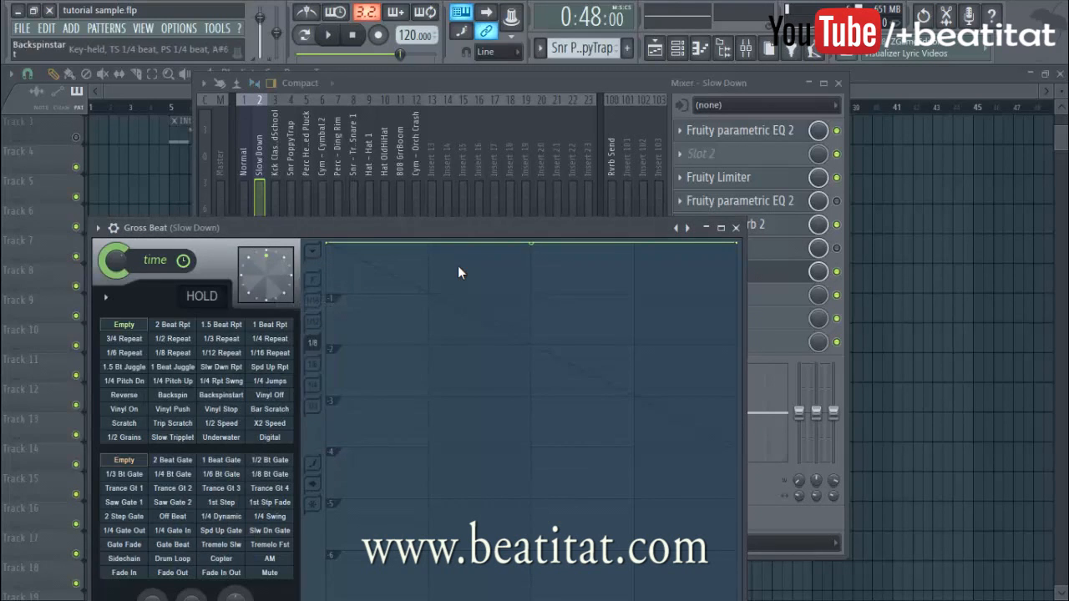
{"action": "key", "text": "F5"}
{"action": "key", "text": "space"}
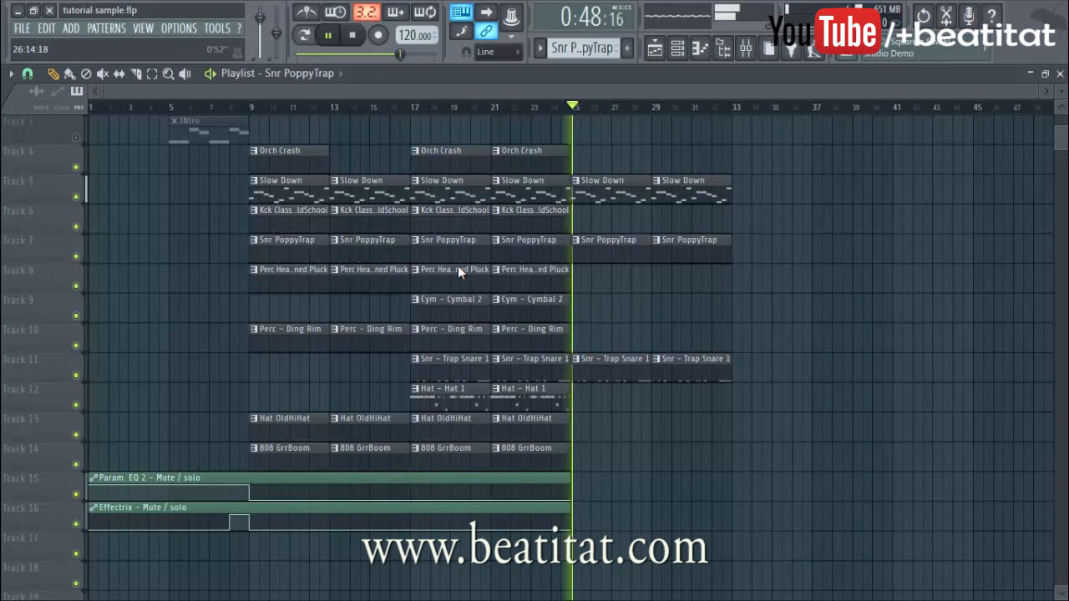
- Place Kck Classic OldSchool clips at bars 25 and 29 on track 6 and an Orch Crash clip at bar 25 on track 4
{"action": "left_click", "coordinate": [531, 219]}
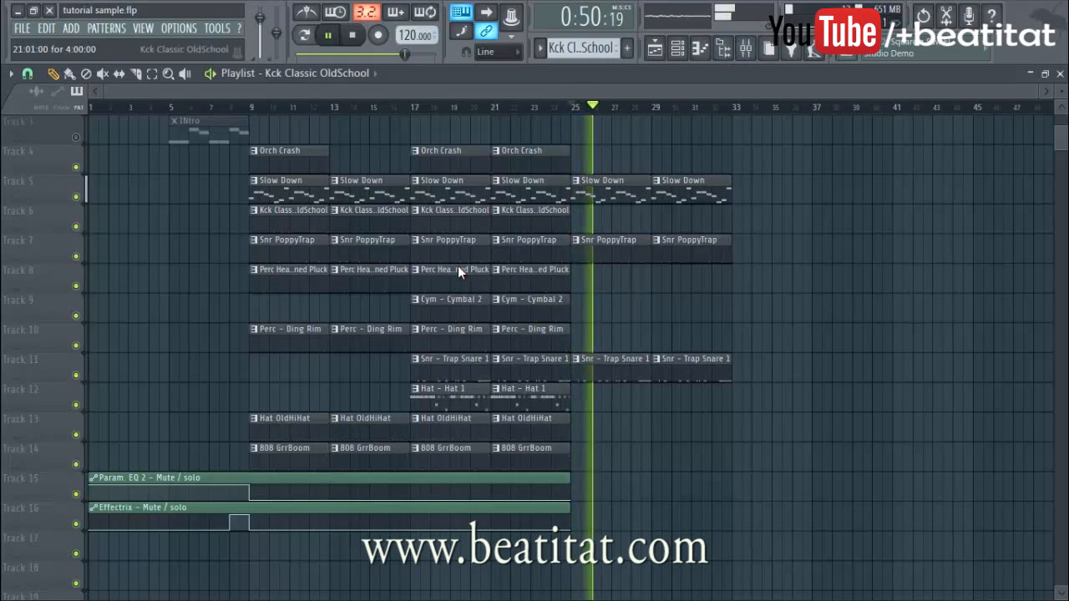
{"action": "left_click", "coordinate": [575, 219]}
{"action": "left_click_drag", "start_coordinate": [566, 219], "coordinate": [576, 218]}
{"action": "left_click", "coordinate": [657, 219]}
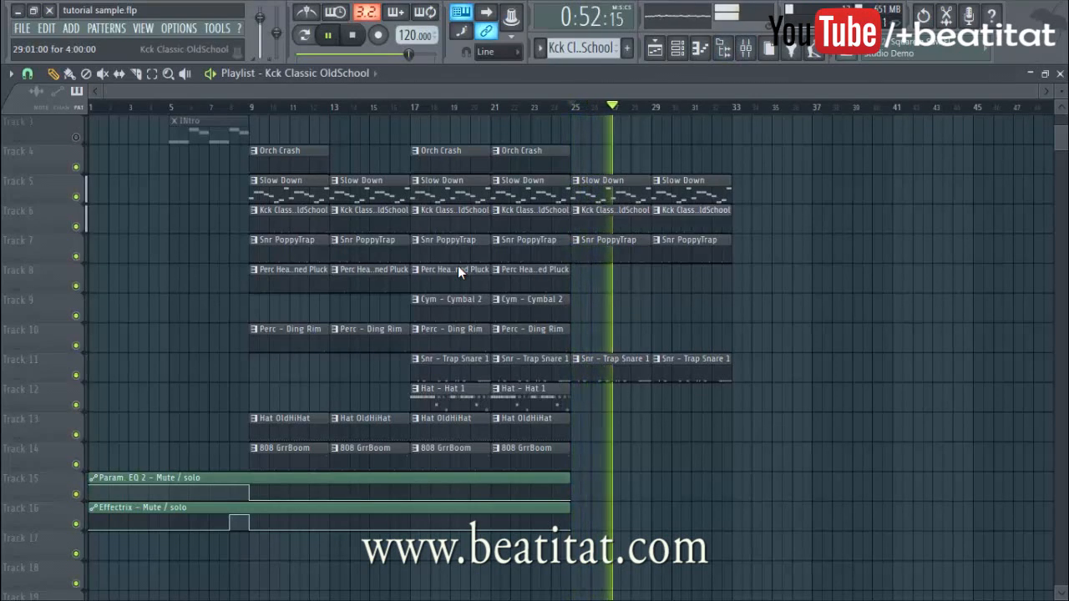
{"action": "left_click", "coordinate": [534, 160]}
{"action": "left_click", "coordinate": [579, 160]}
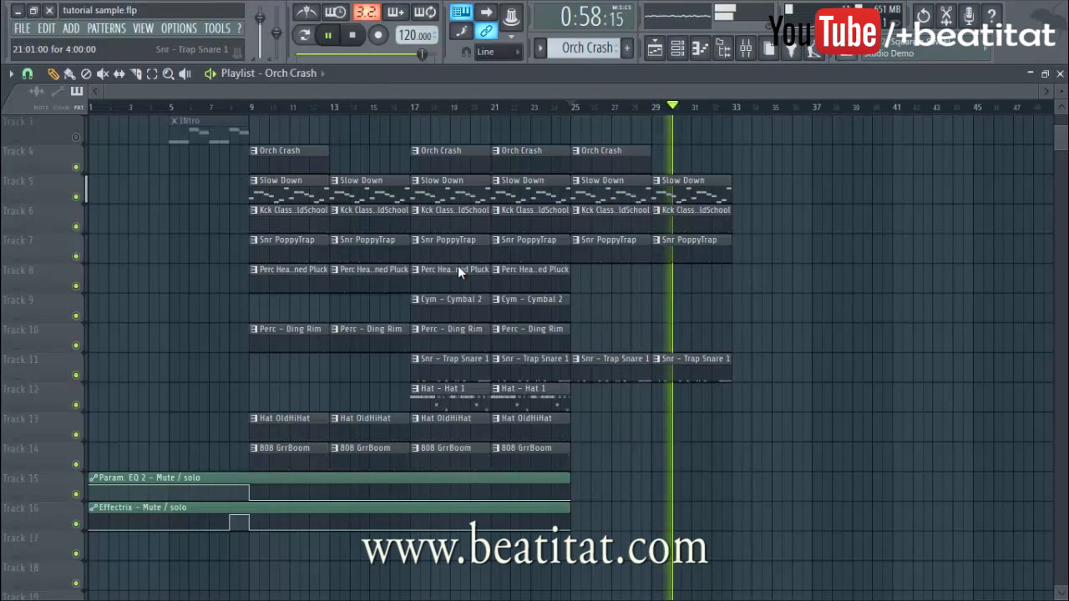
- Create an automation clip for the Slow Down track's Gross Beat mix level, raising it from bar 25 and ramping it down before bar 33
{"action": "left_click", "coordinate": [454, 299]}
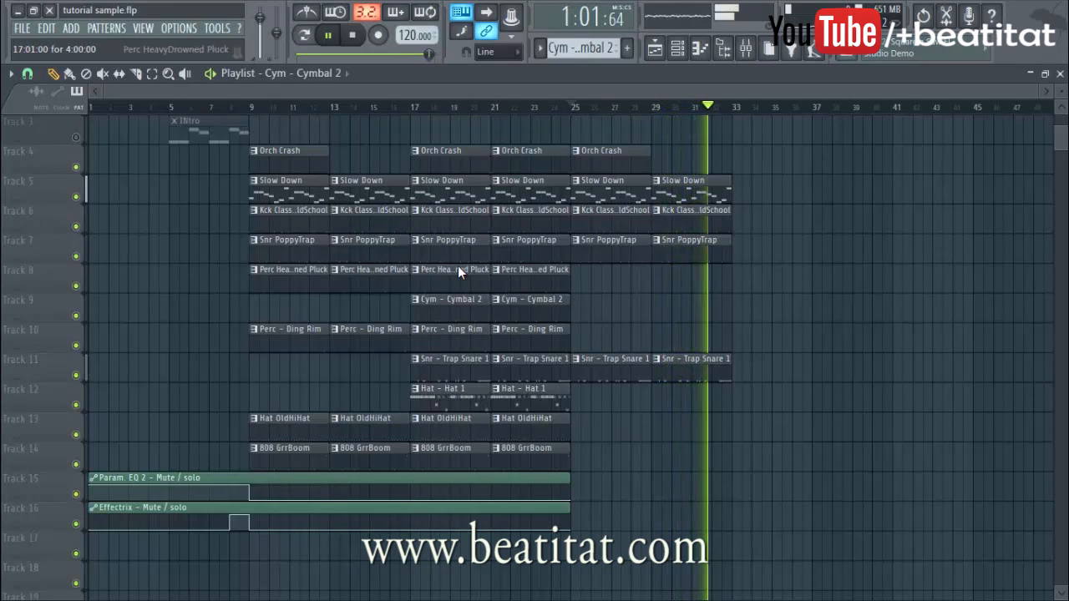
{"action": "key", "text": "space"}
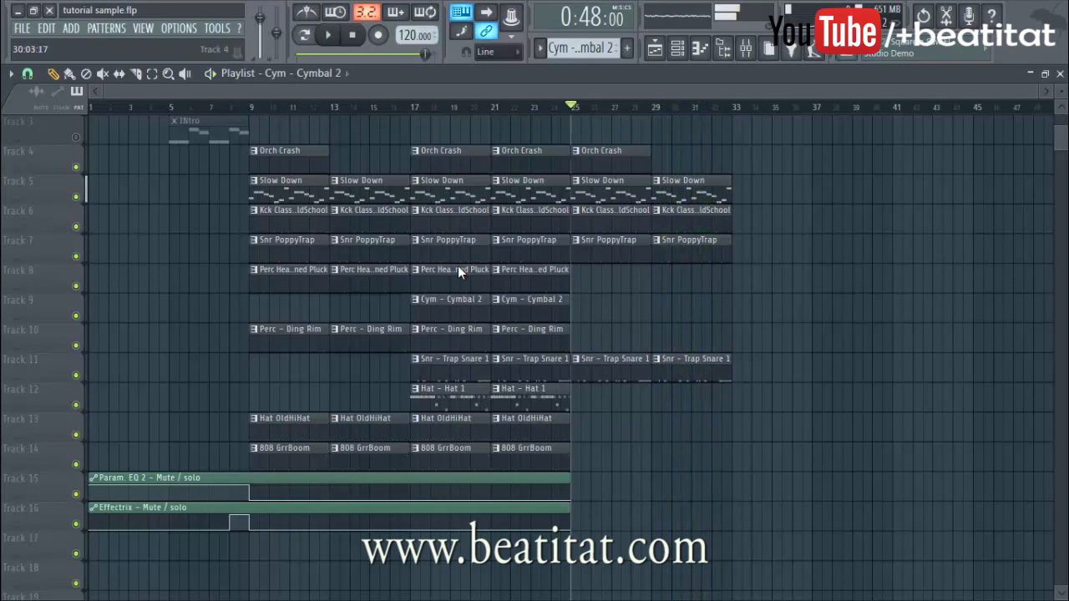
{"action": "key", "text": "F9"}
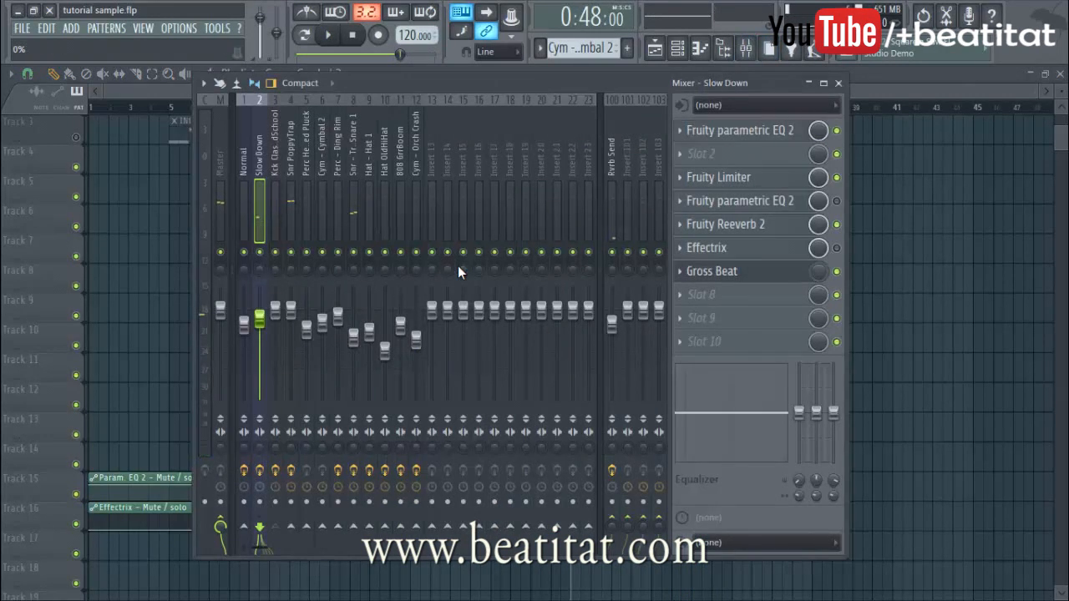
{"action": "right_click", "coordinate": [818, 270]}
{"action": "left_click", "coordinate": [869, 377]}
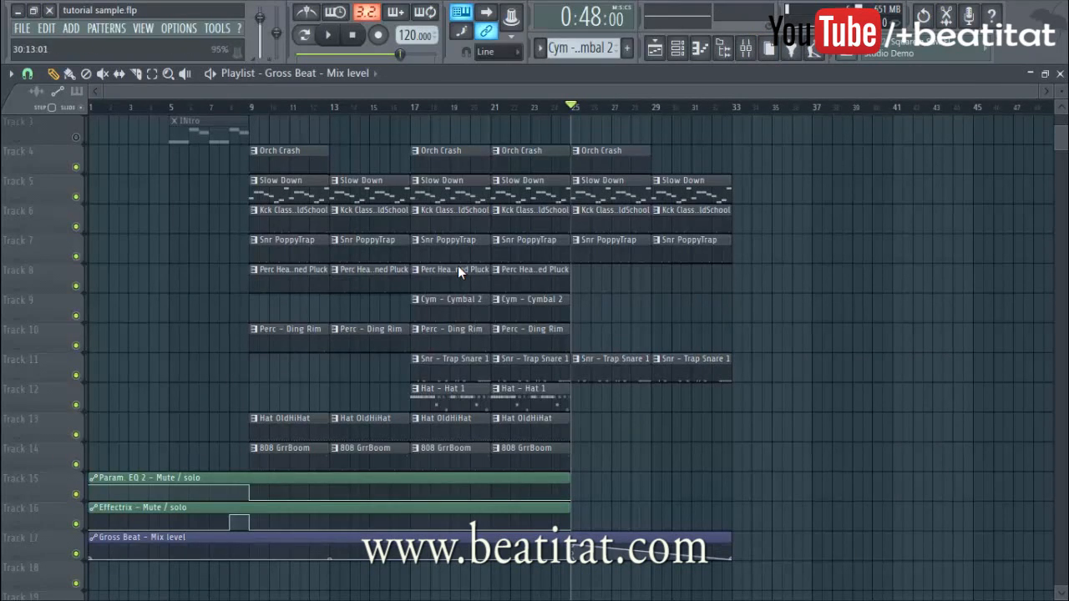
{"action": "key", "text": "space"}
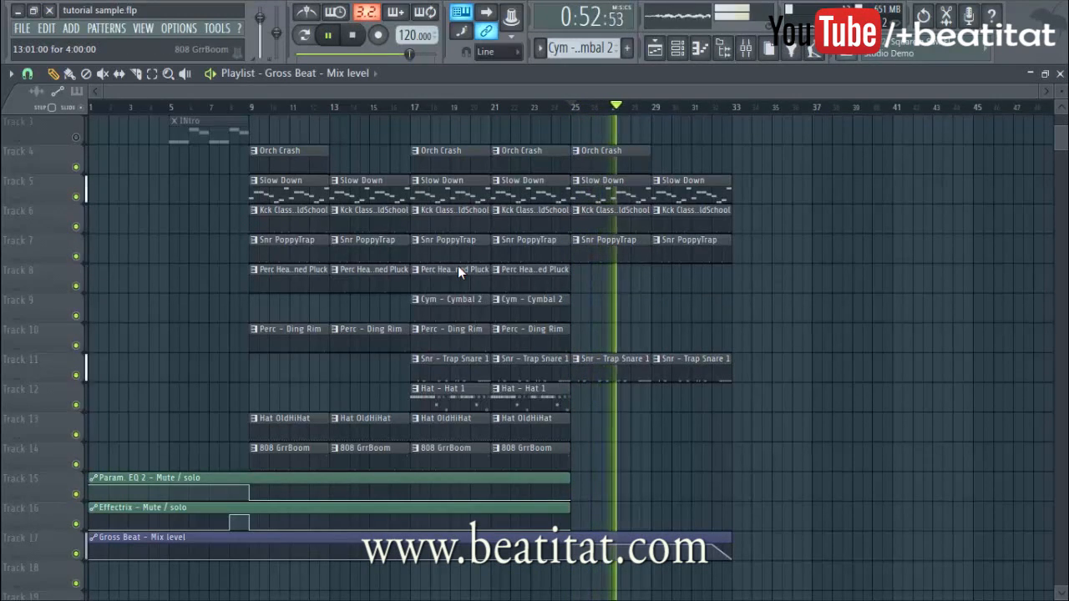
- Duplicate all pattern clips between bars 25 and 33 so the copies start at bar 33
{"action": "left_click_drag", "start_coordinate": [587, 148], "coordinate": [724, 368]}
{"action": "key", "text": "ctrl+b"}
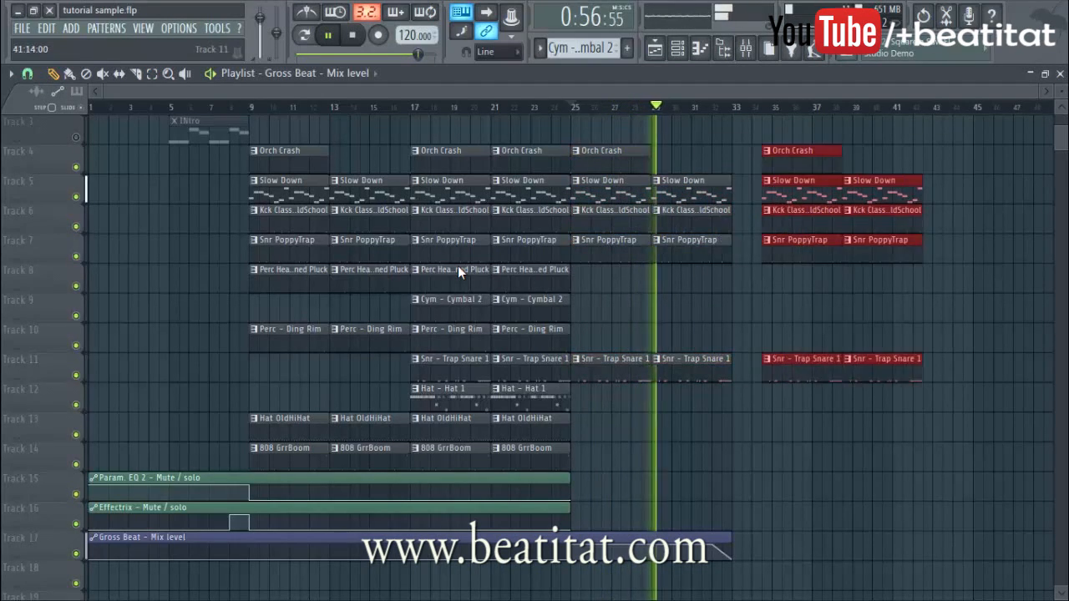
{"action": "key", "text": "ctrl+d"}
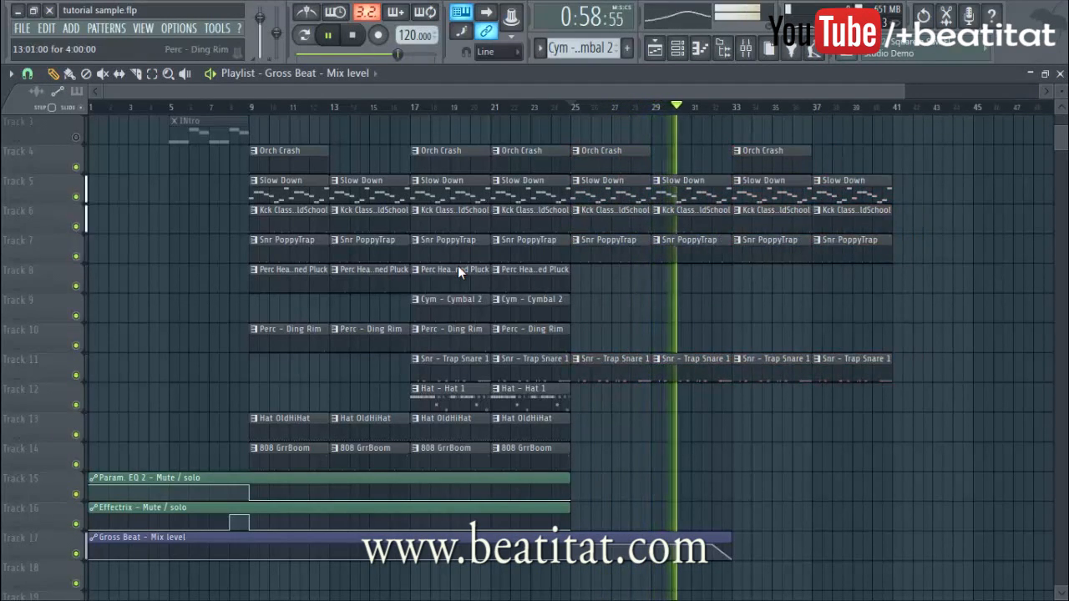
{"action": "key", "text": "space"}
- Place an 808 GrrBoom clip at bar 29 on track 14 and make it unique
{"action": "left_click", "coordinate": [665, 455]}
{"action": "left_click", "coordinate": [657, 449]}
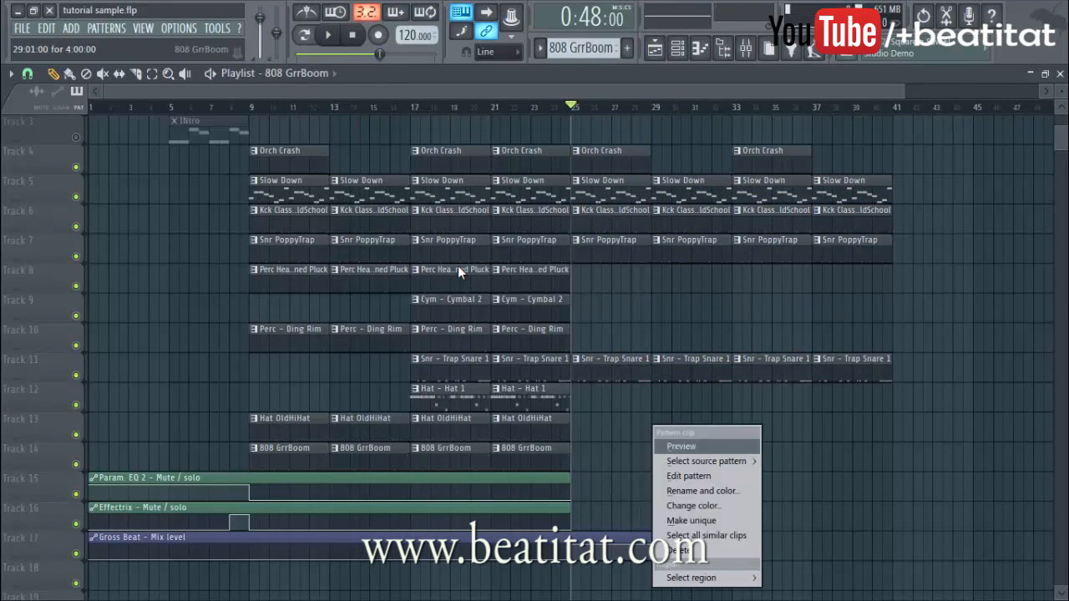
{"action": "left_click", "coordinate": [693, 521]}
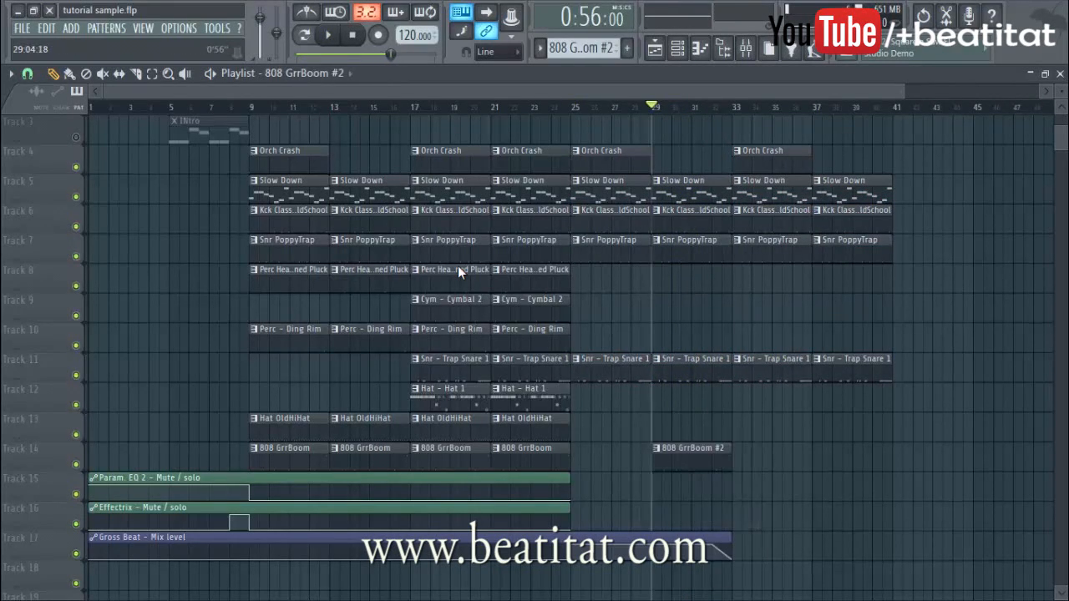
- Lower all notes of the unique 808 GrrBoom pattern by one semitone and play the section from bar 29
{"action": "key", "text": "space"}
{"action": "key", "text": "F7"}
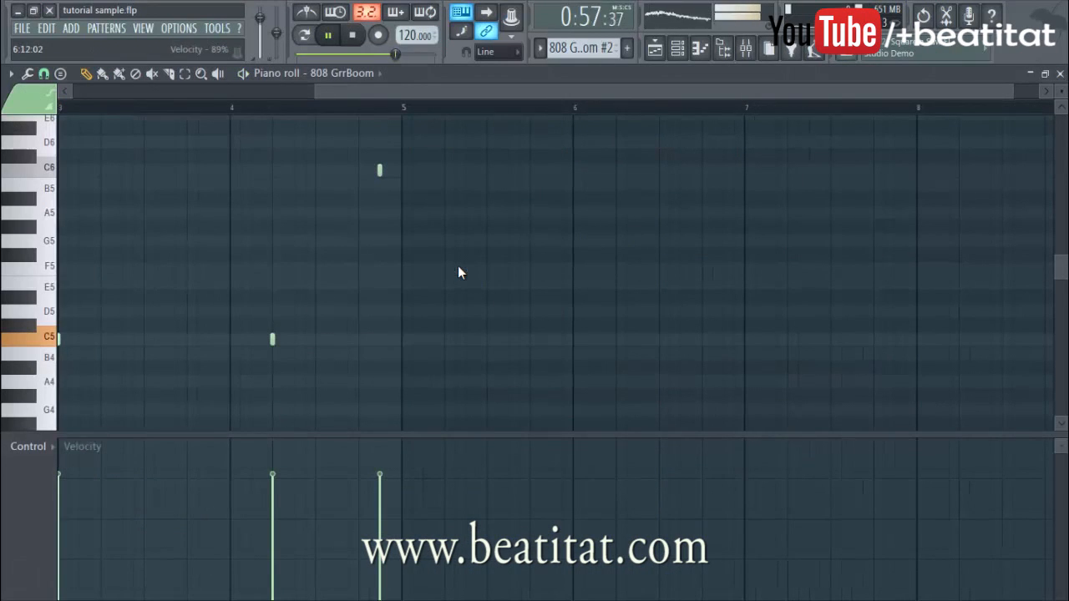
{"action": "scroll", "coordinate": [458, 273], "scroll_direction": "down", "scroll_amount": 2}
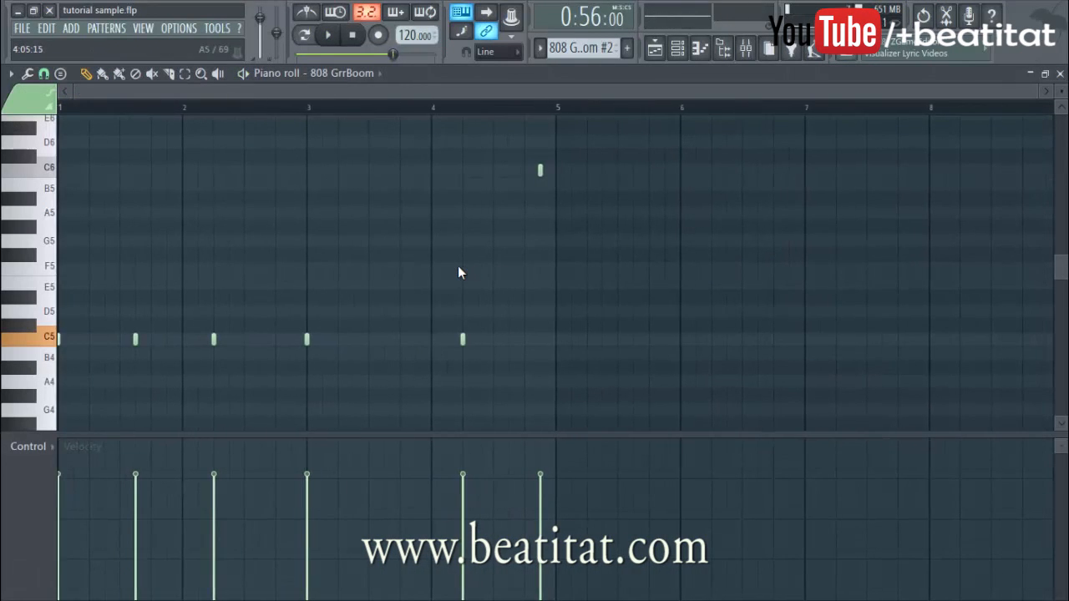
{"action": "key", "text": "space"}
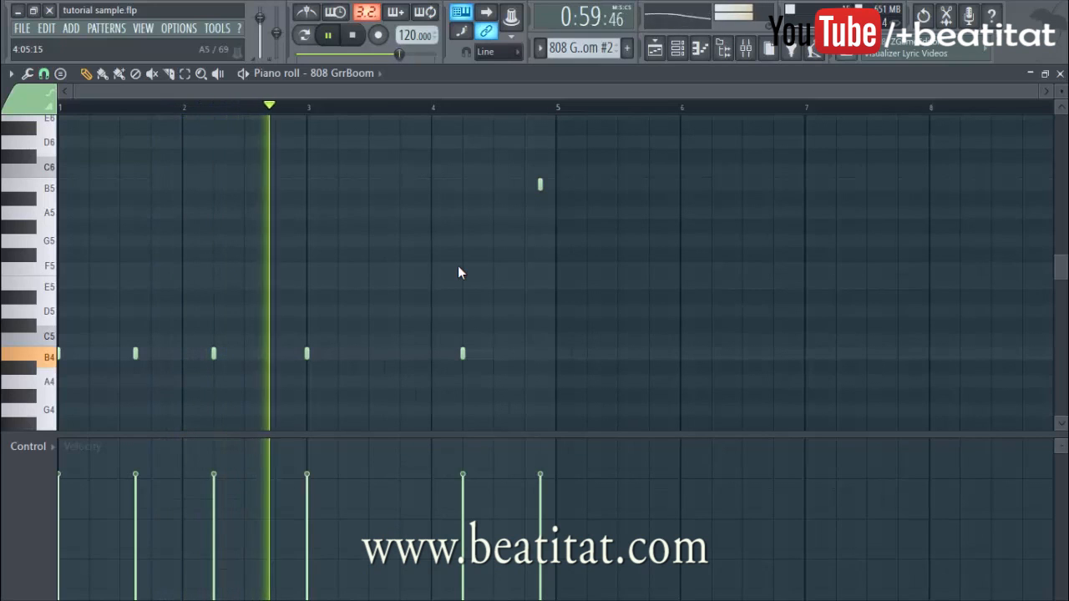
{"action": "key", "text": "F7"}
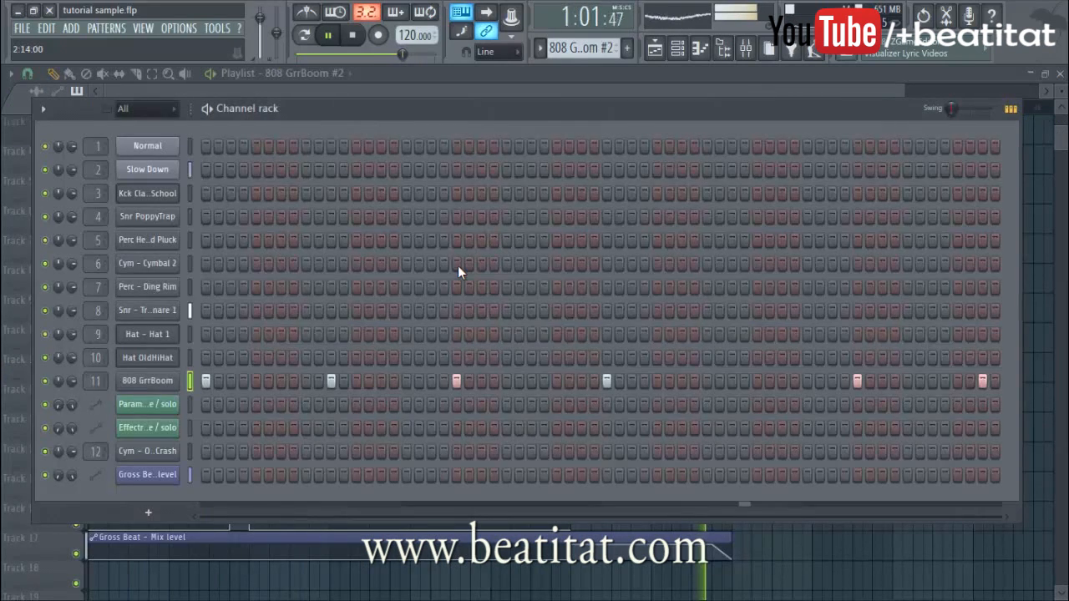
{"action": "key", "text": "F5"}
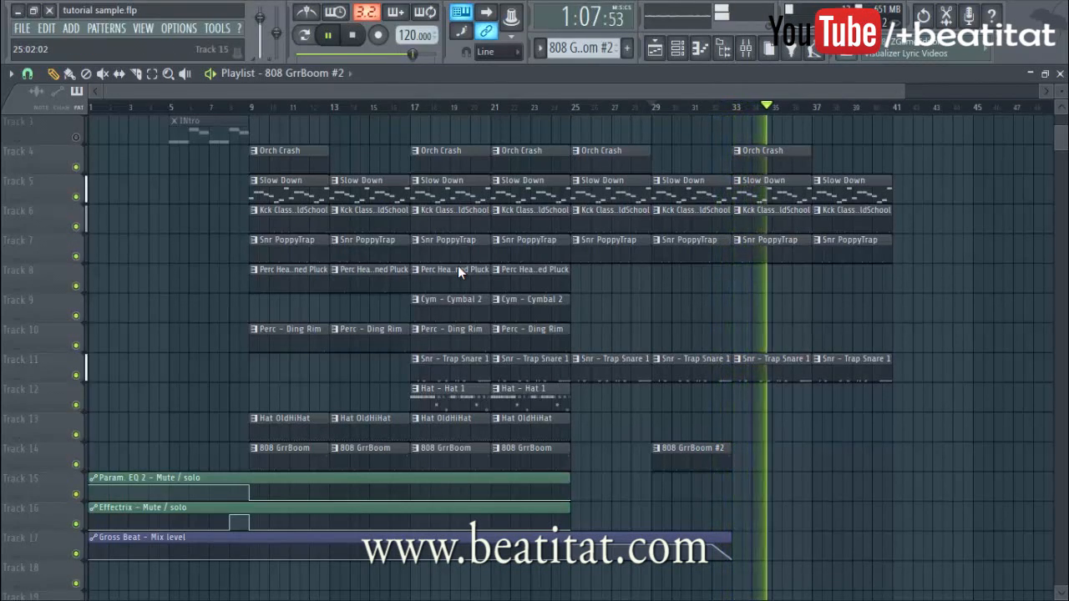
- Move the 808 GrrBoom #2 clip to track 15 and the three automation clips to tracks 16 to 18
{"action": "left_click_drag", "start_coordinate": [365, 484], "coordinate": [694, 576]}
{"action": "left_click", "coordinate": [710, 455], "text": "shift"}
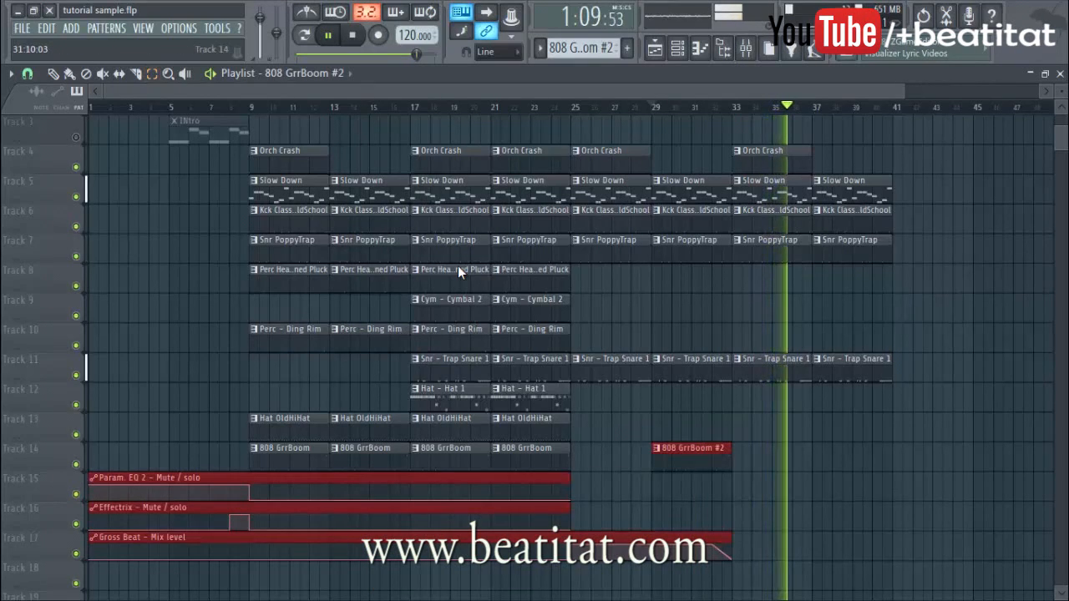
{"action": "left_click_drag", "start_coordinate": [710, 456], "coordinate": [711, 485]}
{"action": "left_click", "coordinate": [711, 457], "text": "ctrl"}
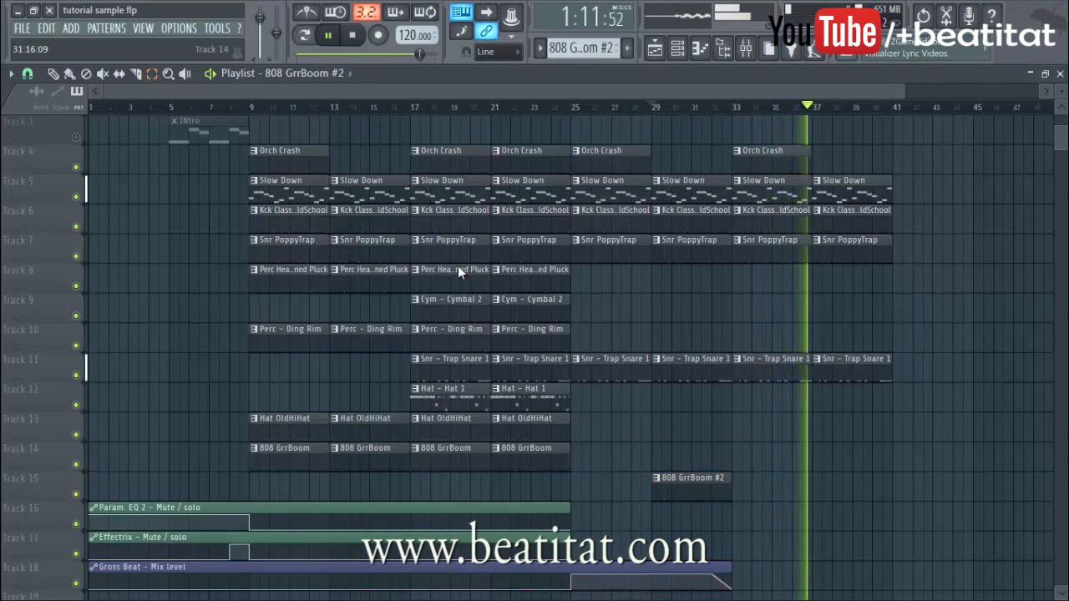
- Place original 808 GrrBoom clips at bars 33 and 37 on track 14
{"action": "left_click", "coordinate": [726, 455]}
{"action": "left_click", "coordinate": [728, 449]}
{"action": "left_click", "coordinate": [712, 455]}
{"action": "left_click_drag", "start_coordinate": [752, 455], "coordinate": [761, 455]}
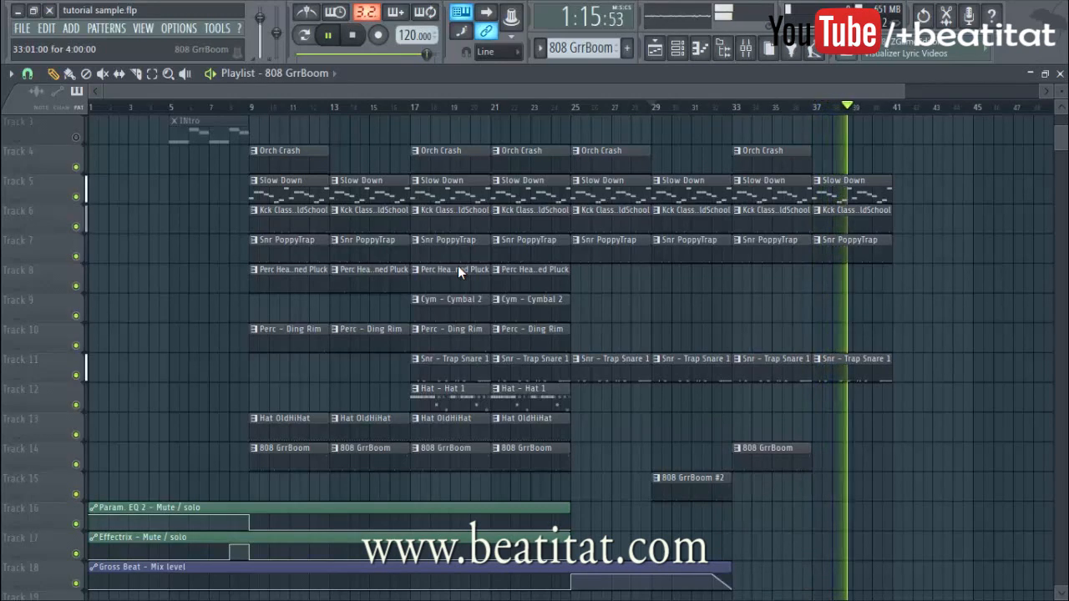
{"action": "left_click", "coordinate": [835, 455]}
- Place a Hat - Hat 1 clip at bar 29 on track 12 and Hat OldHiHat clips at bars 33 and 37 on track 13
{"action": "key", "text": "space"}
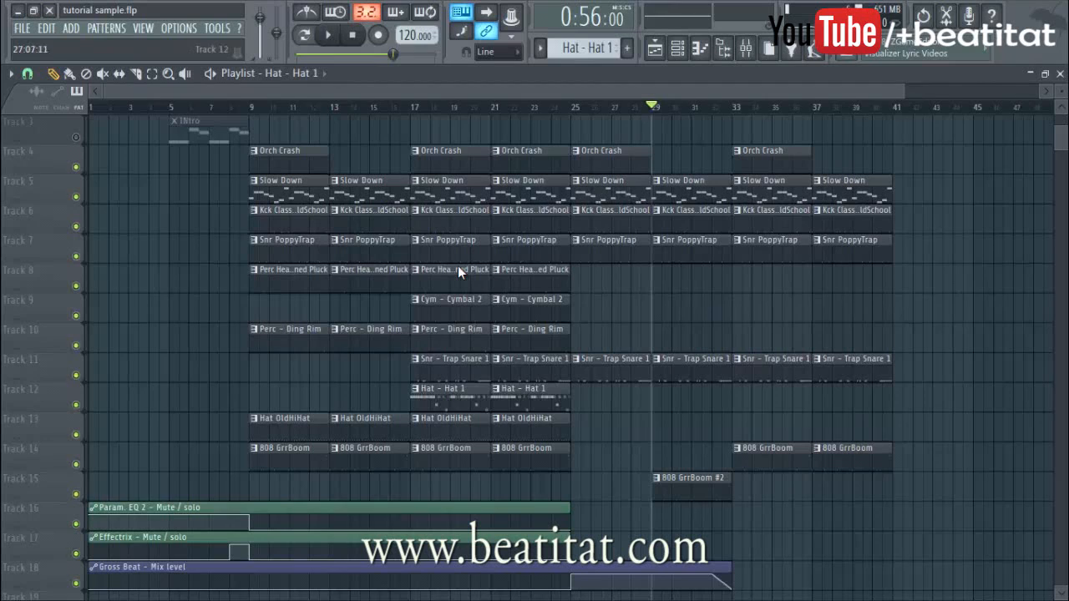
{"action": "key", "text": "space"}
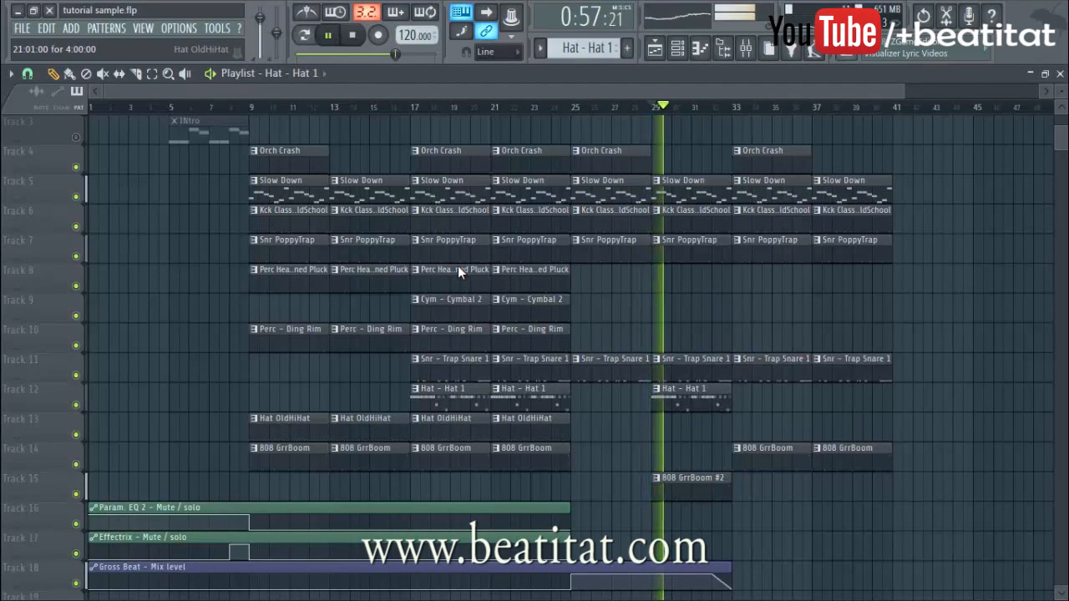
{"action": "left_click", "coordinate": [531, 427]}
{"action": "left_click", "coordinate": [769, 428]}
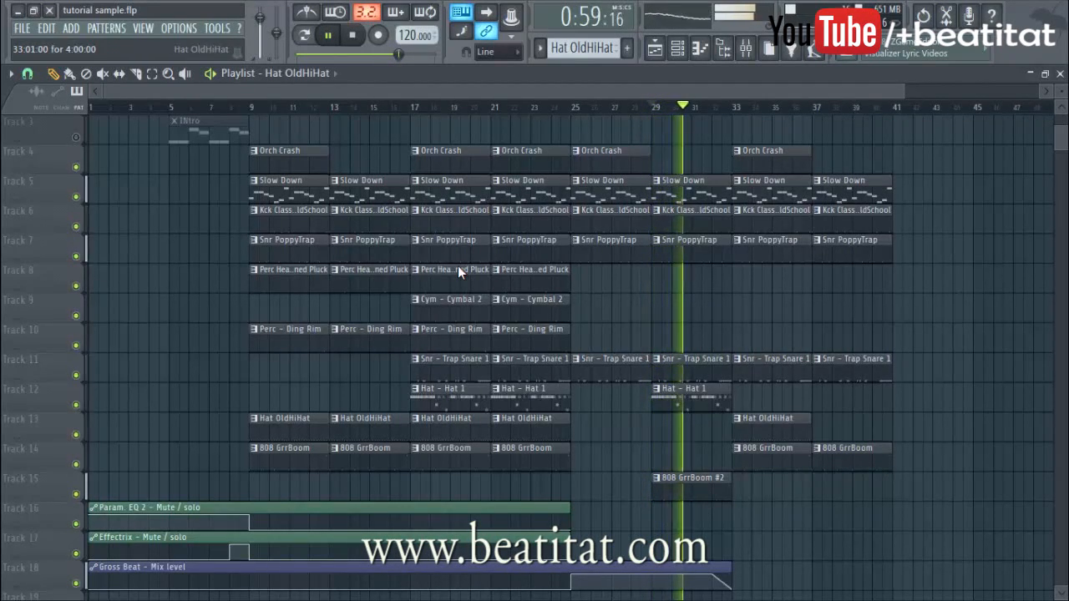
{"action": "left_click", "coordinate": [846, 427]}
- Review all tracks of the arrangement in the playlist and play the song from the beginning
{"action": "scroll", "coordinate": [457, 272], "scroll_direction": "down", "scroll_amount": 2}
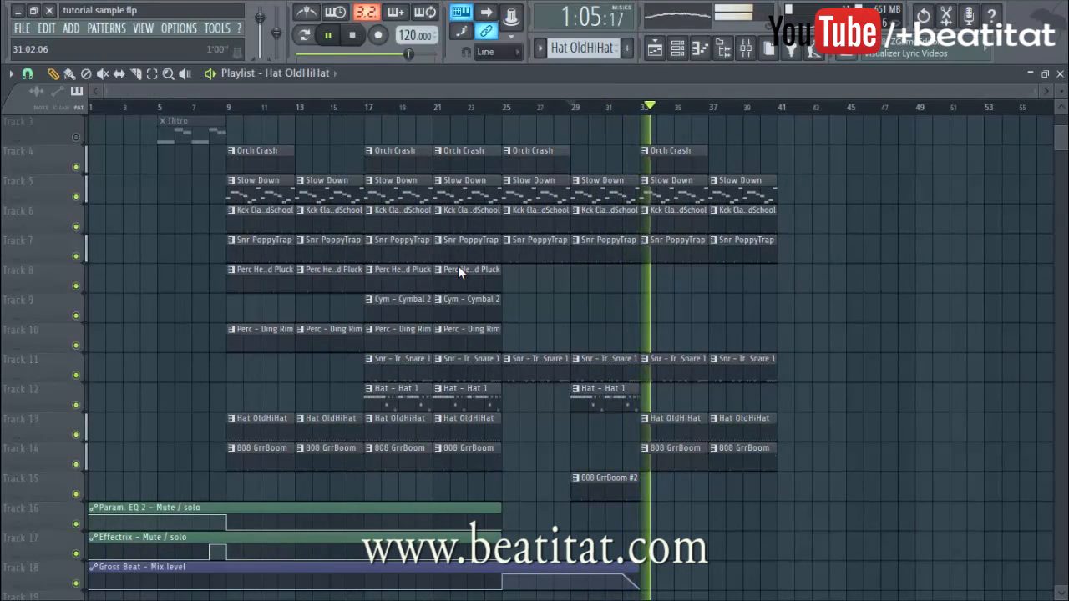
{"action": "scroll", "coordinate": [458, 271], "scroll_direction": "up", "scroll_amount": 1}
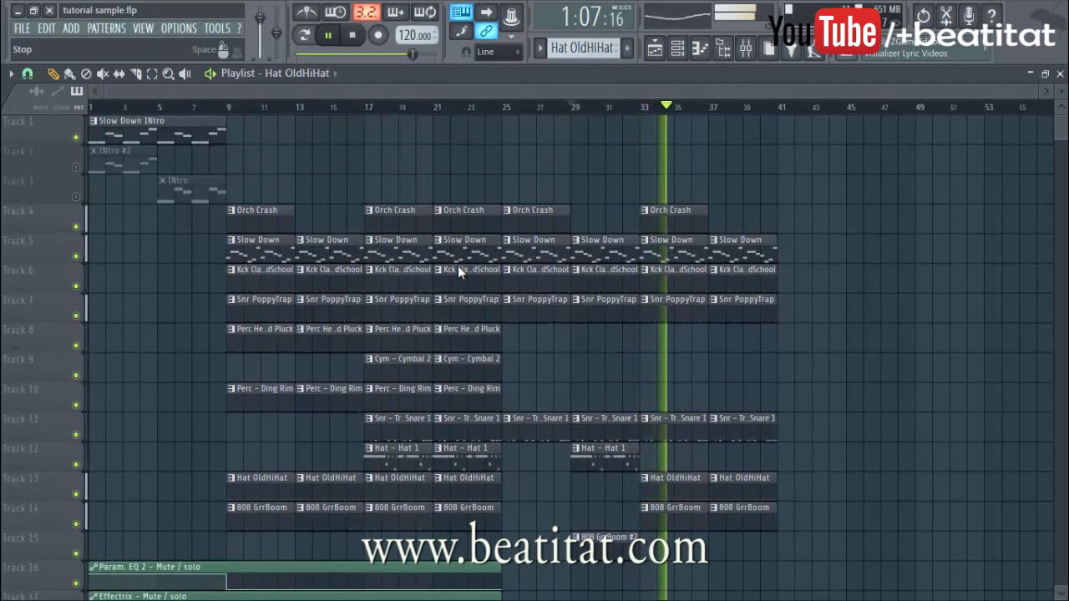
{"action": "key", "text": "space"}
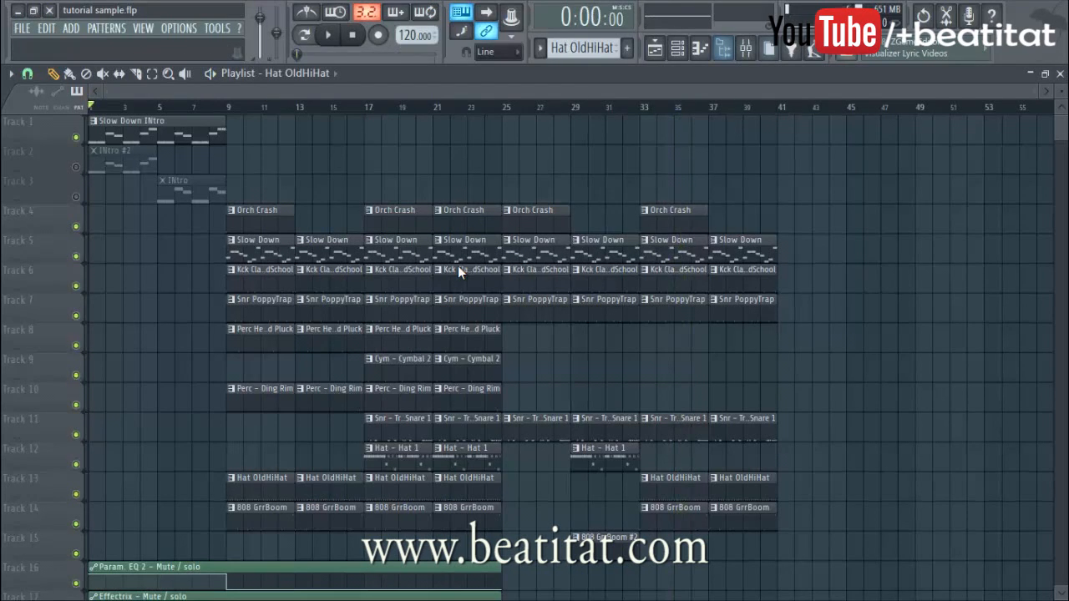
{"action": "scroll", "coordinate": [458, 272], "scroll_direction": "down", "scroll_amount": 2}
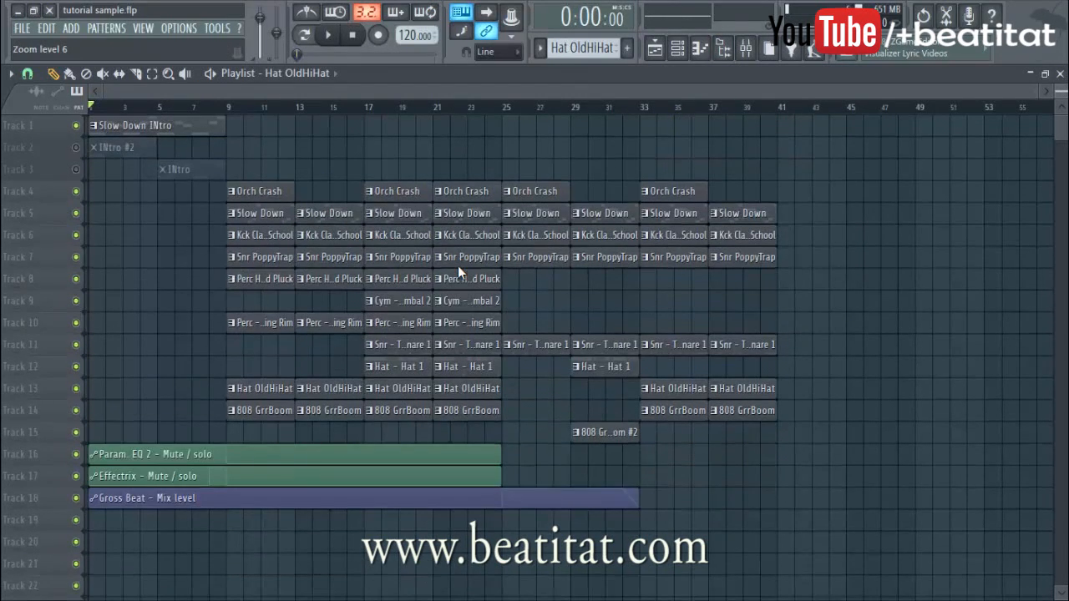
{"action": "scroll", "coordinate": [459, 272], "scroll_direction": "down", "scroll_amount": 4}
{"action": "scroll", "coordinate": [458, 272], "scroll_direction": "up", "scroll_amount": 2}
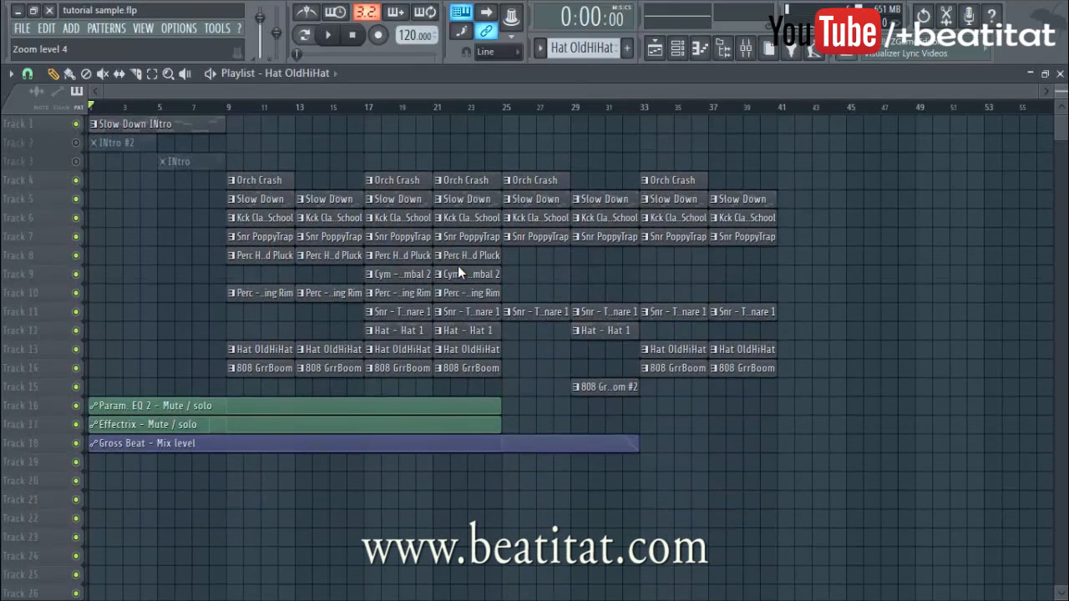
{"action": "scroll", "coordinate": [459, 272], "scroll_direction": "up", "scroll_amount": 6}
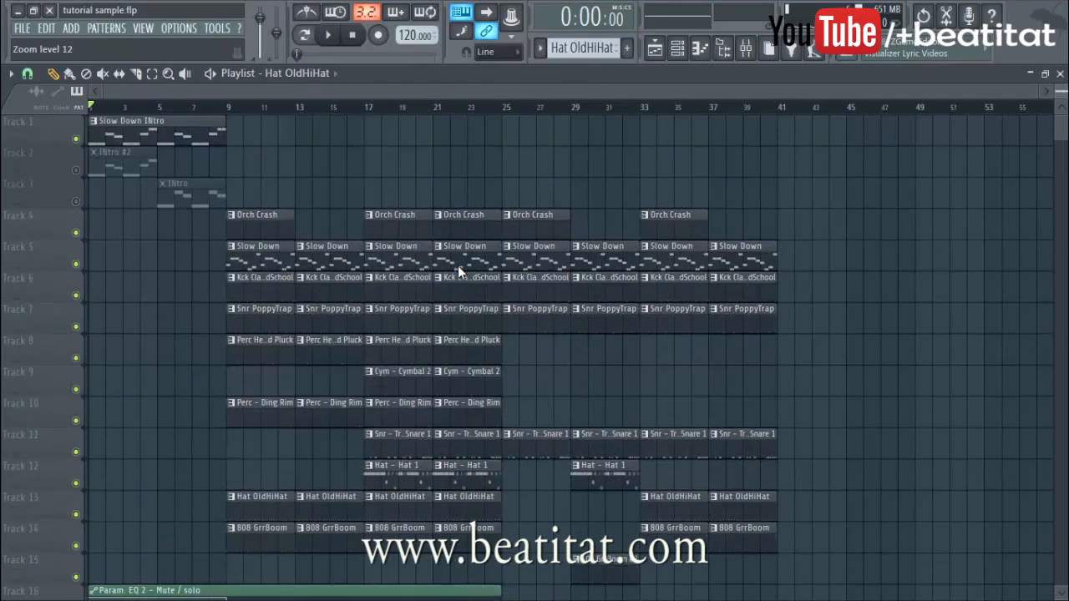
{"action": "scroll", "coordinate": [458, 272], "scroll_direction": "down", "scroll_amount": 5}
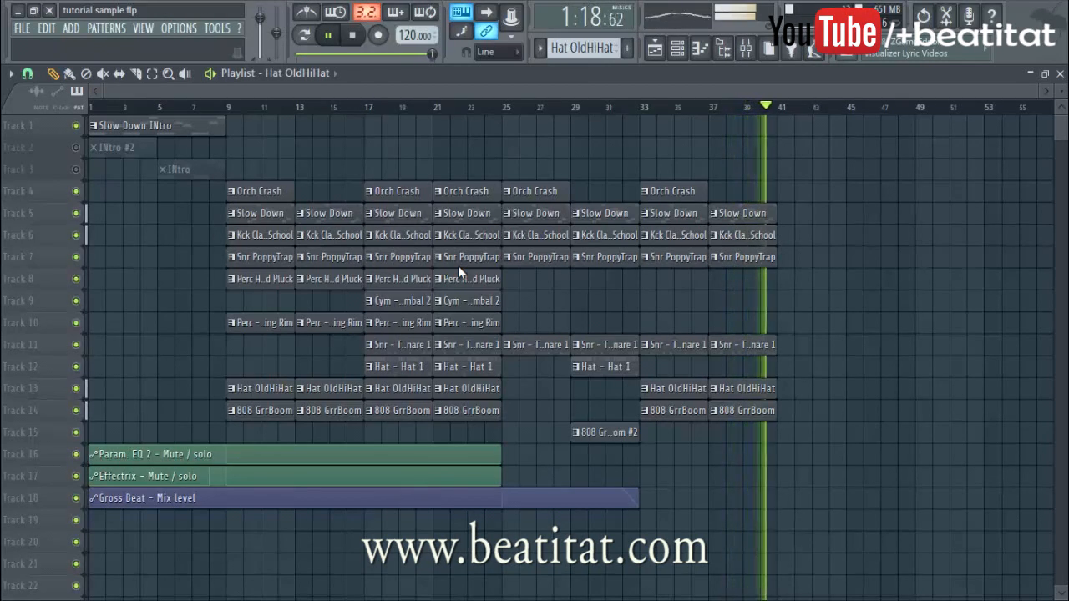
{"action": "key", "text": "space"}
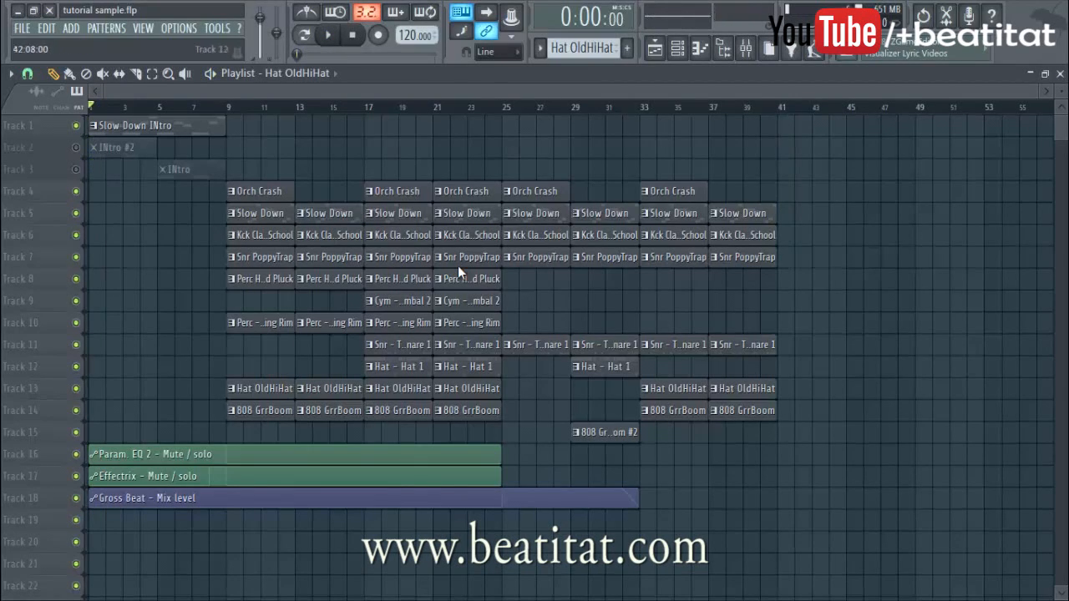